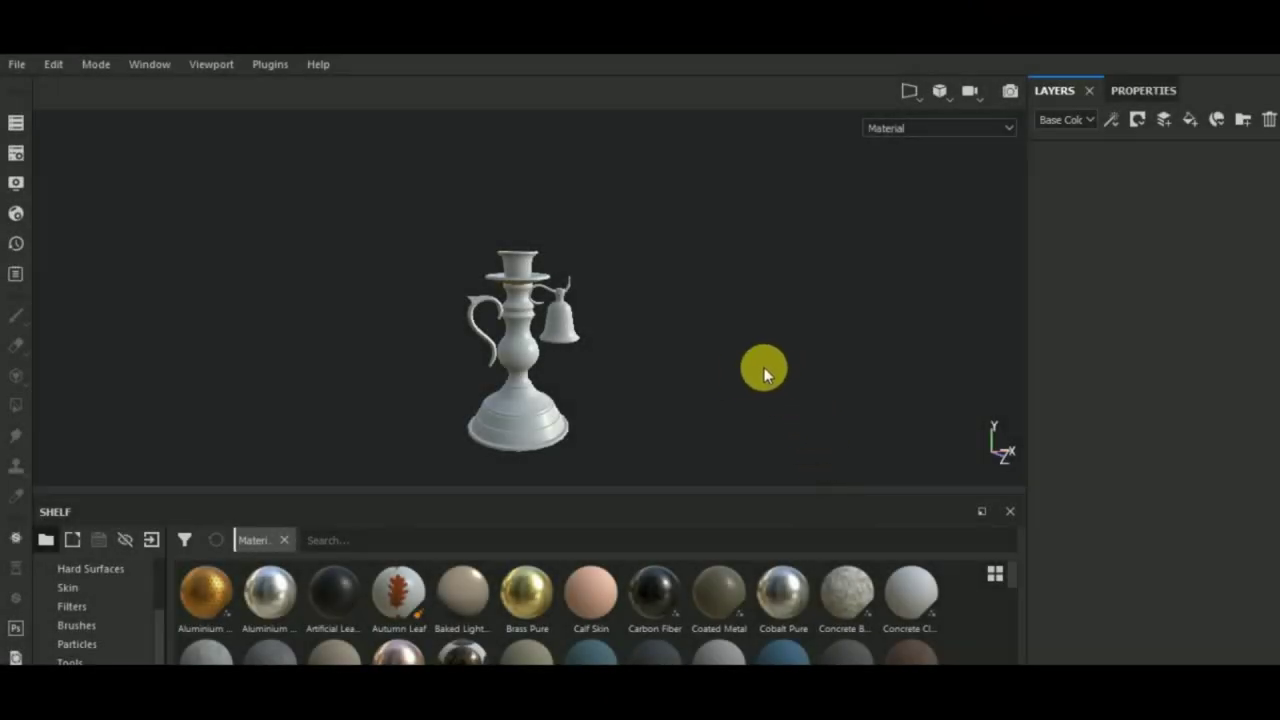
# Search the shelf for 'bron' and show the Smart materials collection.
pyautogui.moveTo(764, 370)
pyautogui.keyDown('alt'); pyautogui.mouseDown()
pyautogui.moveTo(788, 455)
pyautogui.moveTo(740, 423)
pyautogui.mouseUp(); pyautogui.keyUp('alt')
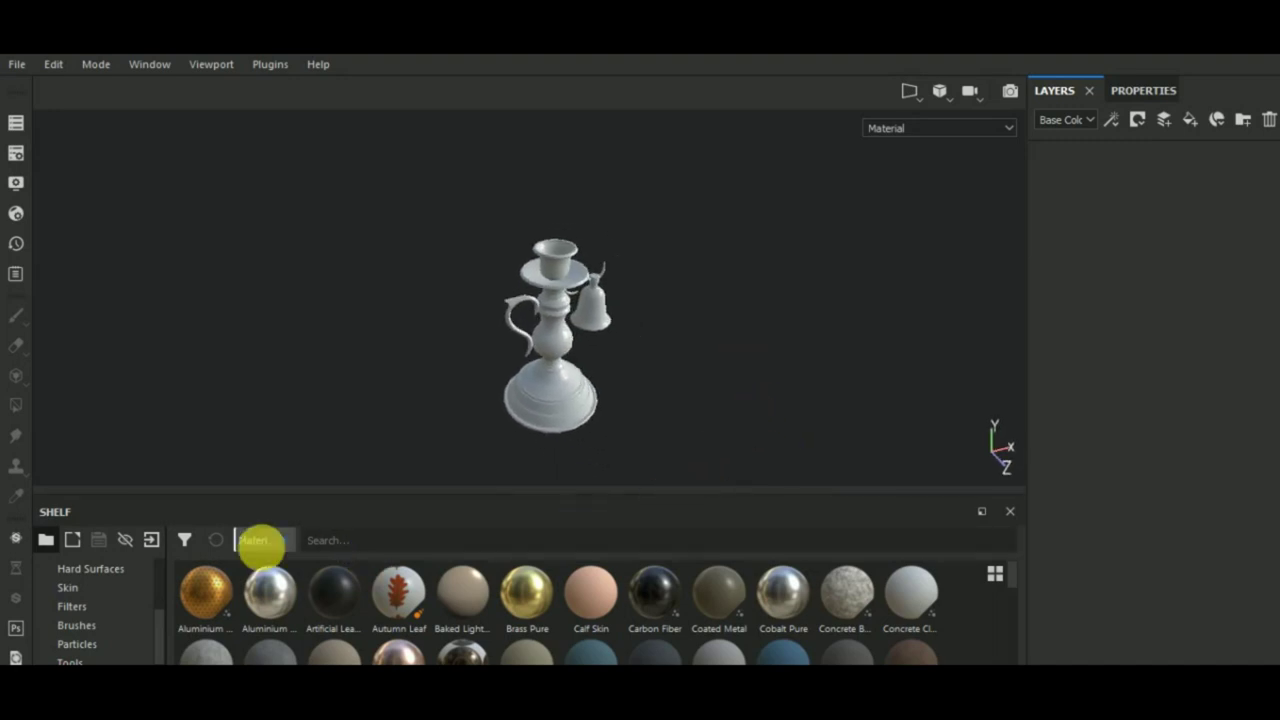
pyautogui.click(366, 540)
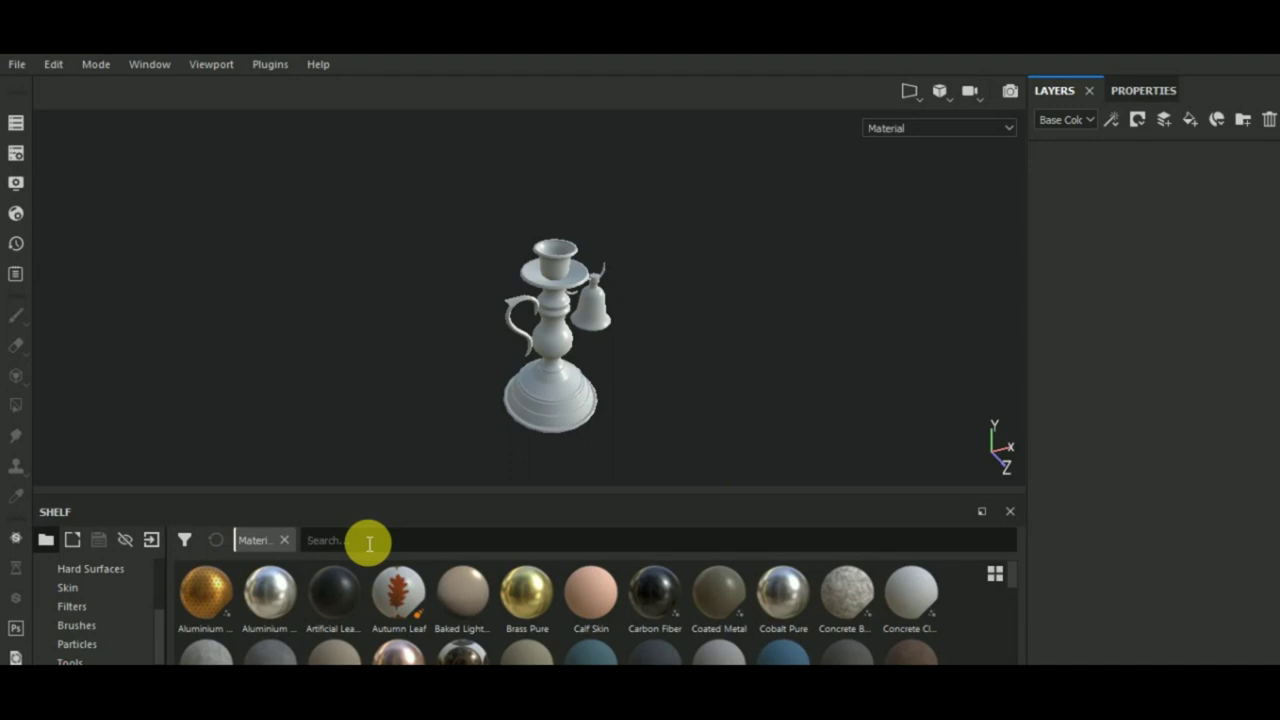
pyautogui.write('bron')
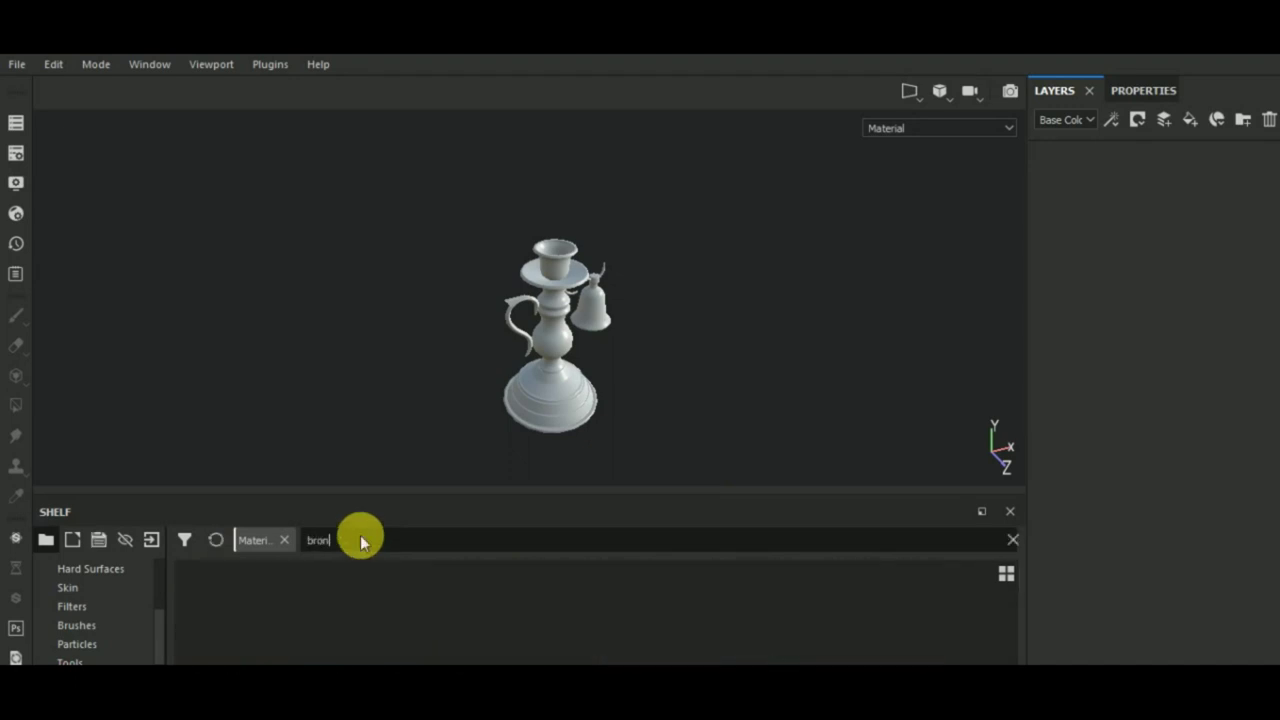
pyautogui.scroll(-2, 121, 620)
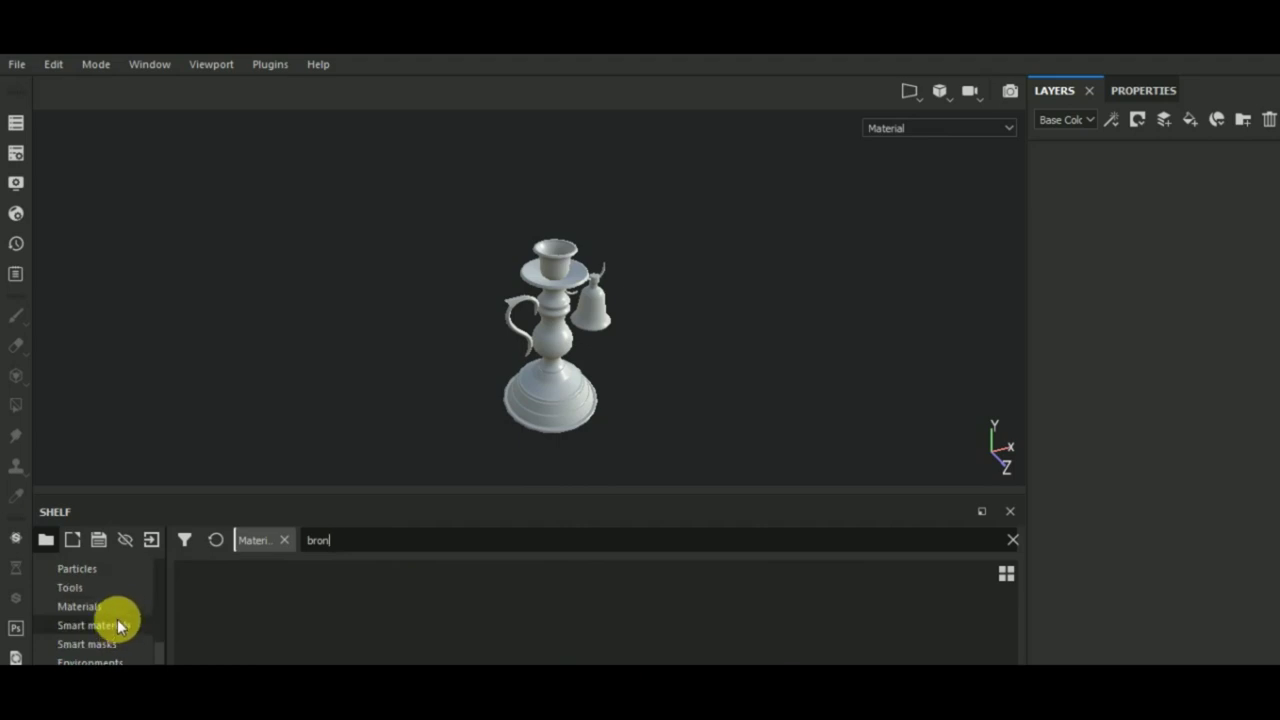
pyautogui.click(117, 625)
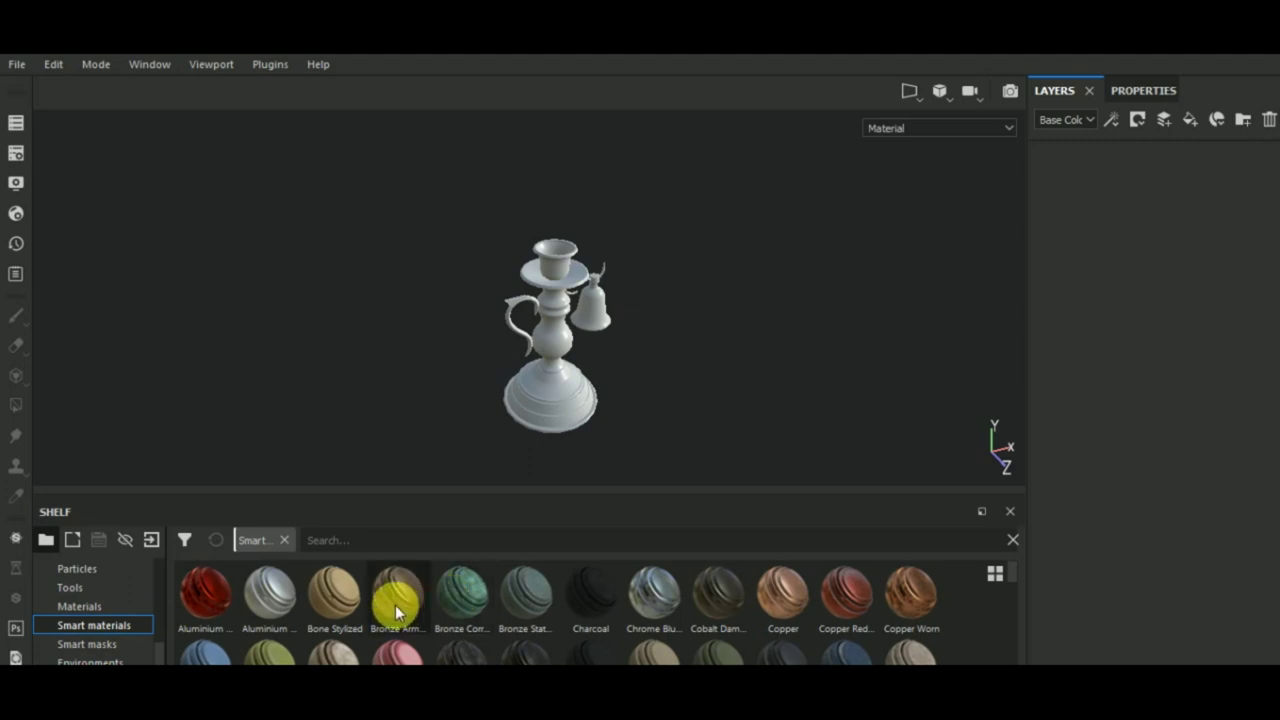
# Drag the Bronze Armor smart material into the layer stack and frame the candlestick.
pyautogui.moveTo(397, 612)
pyautogui.mouseDown()
pyautogui.moveTo(1175, 295)
pyautogui.moveTo(1146, 249)
pyautogui.mouseUp()
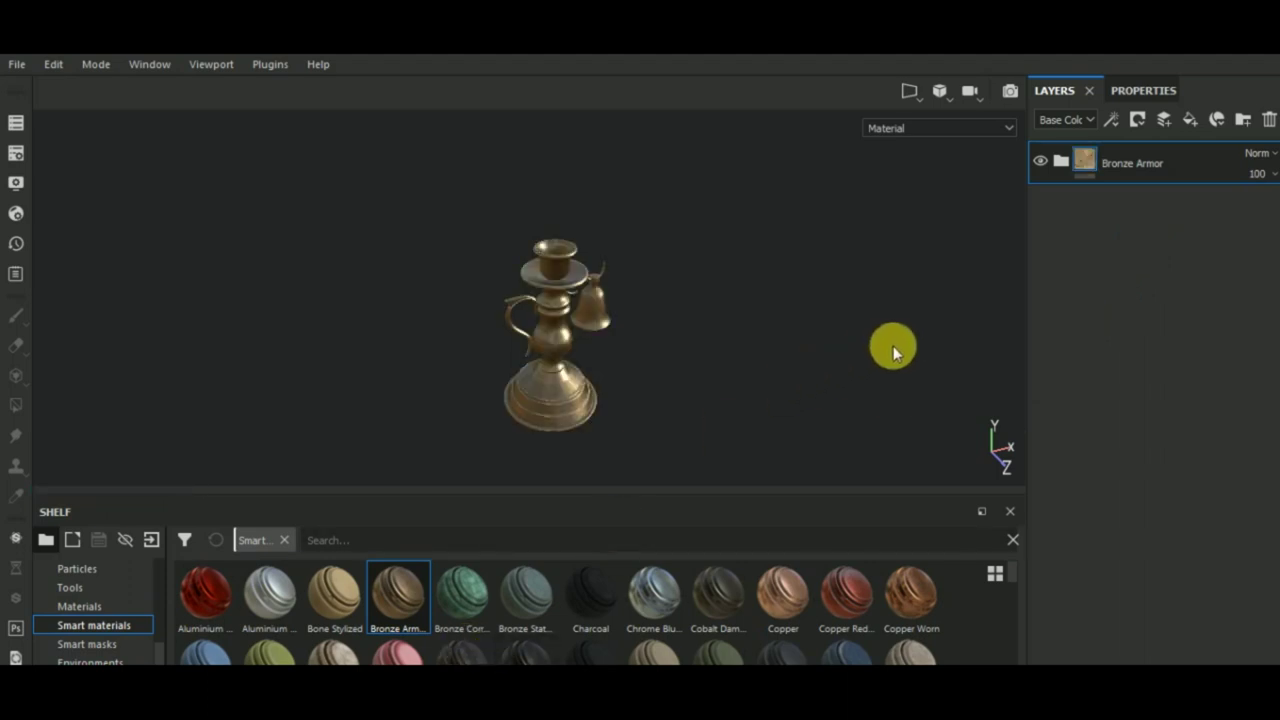
pyautogui.keyDown('alt'); pyautogui.moveTo(797, 369); pyautogui.dragTo(826, 372, button='middle'); pyautogui.keyUp('alt')
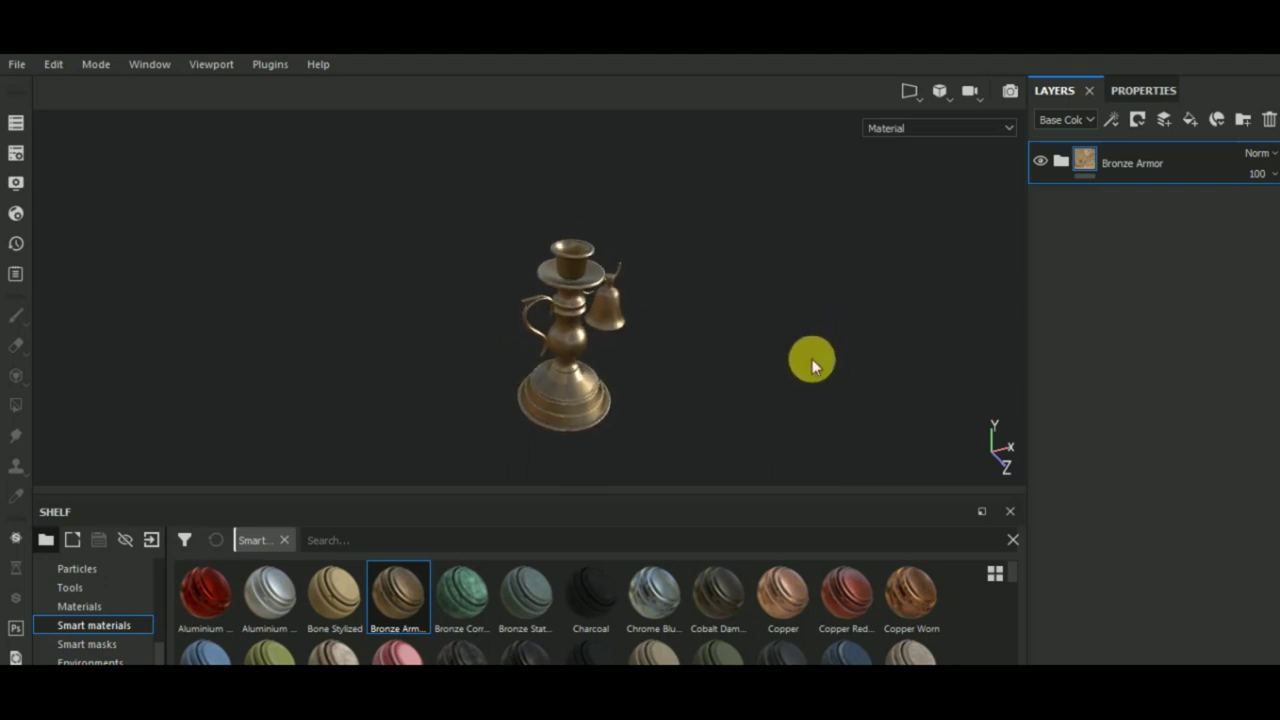
pyautogui.keyDown('alt'); pyautogui.moveTo(812, 359); pyautogui.dragTo(800, 358); pyautogui.keyUp('alt')
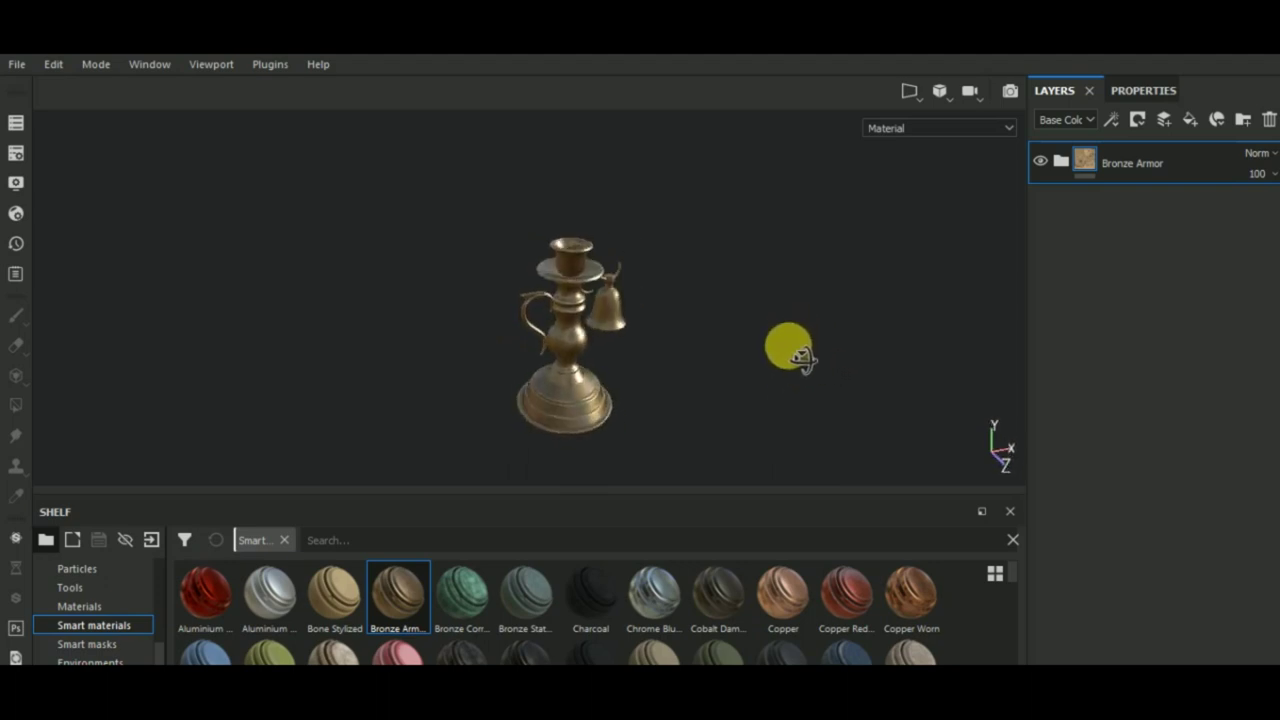
pyautogui.scroll(-2, 814, 423)
pyautogui.moveTo(814, 423)
pyautogui.keyDown('alt'); pyautogui.mouseDown(button='middle')
pyautogui.moveTo(833, 380)
pyautogui.moveTo(811, 397)
pyautogui.mouseUp(button='middle'); pyautogui.keyUp('alt')
pyautogui.keyDown('alt'); pyautogui.moveTo(811, 397); pyautogui.dragTo(754, 337); pyautogui.keyUp('alt')
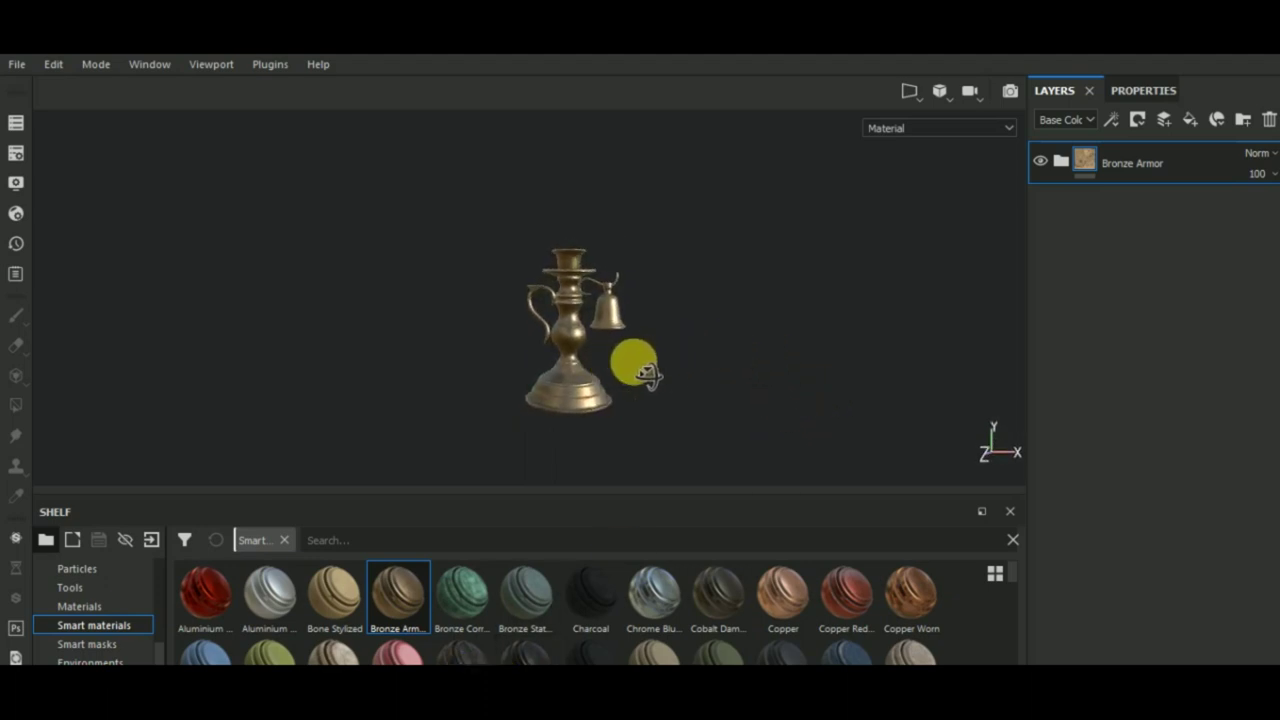
pyautogui.scroll(2, 576, 336)
pyautogui.scroll(2, 576, 336)
pyautogui.scroll(-1, 576, 336)
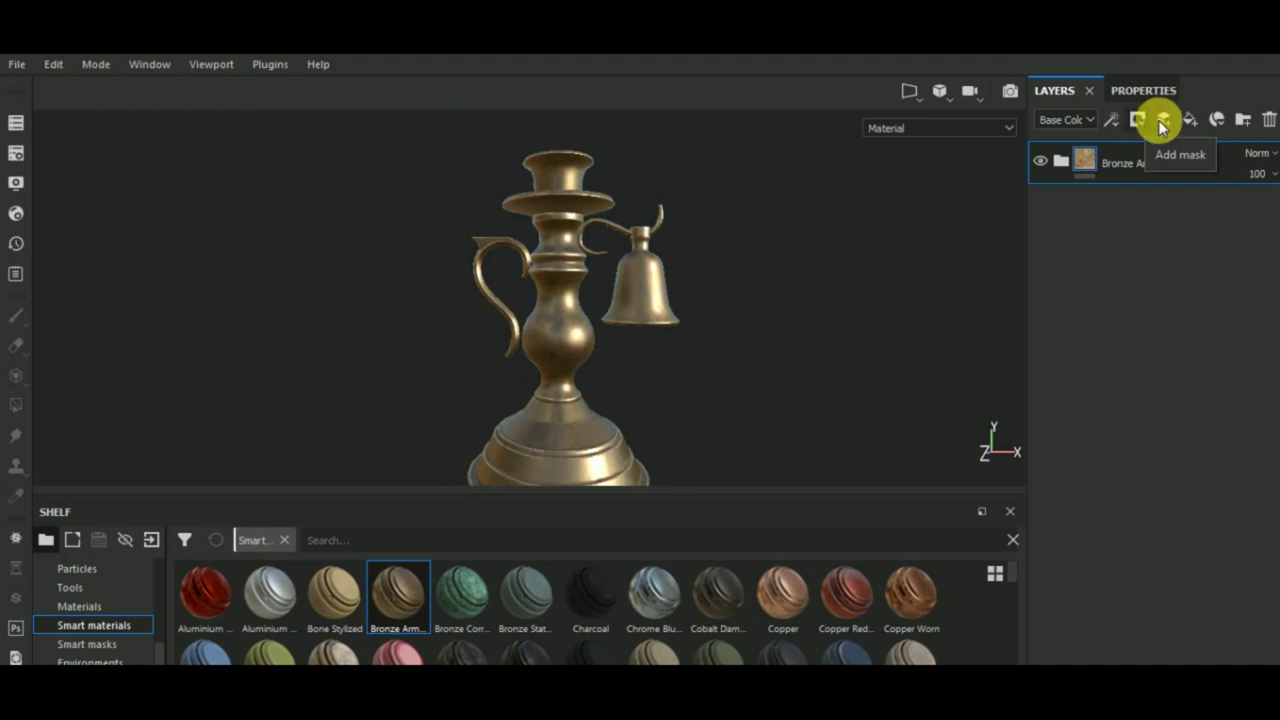
# Add a fill layer above Bronze Armor with its color and nrm channels disabled.
pyautogui.click(1190, 118)
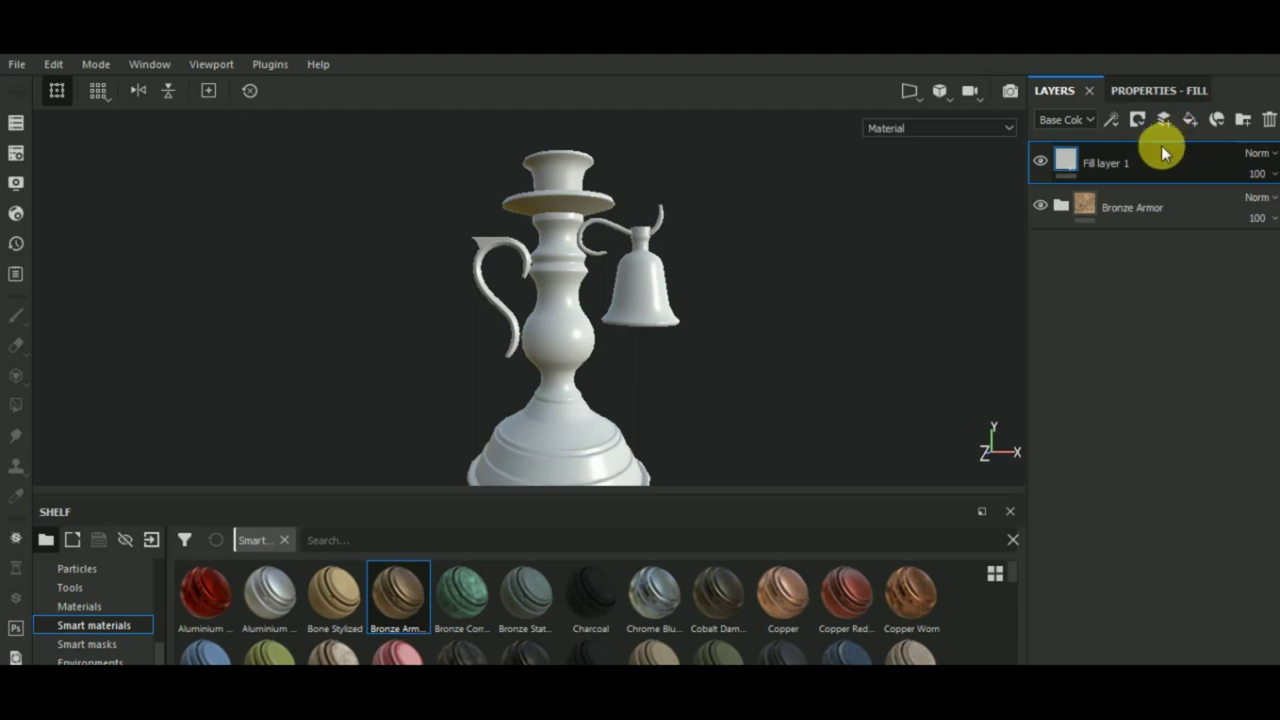
pyautogui.click(1134, 91)
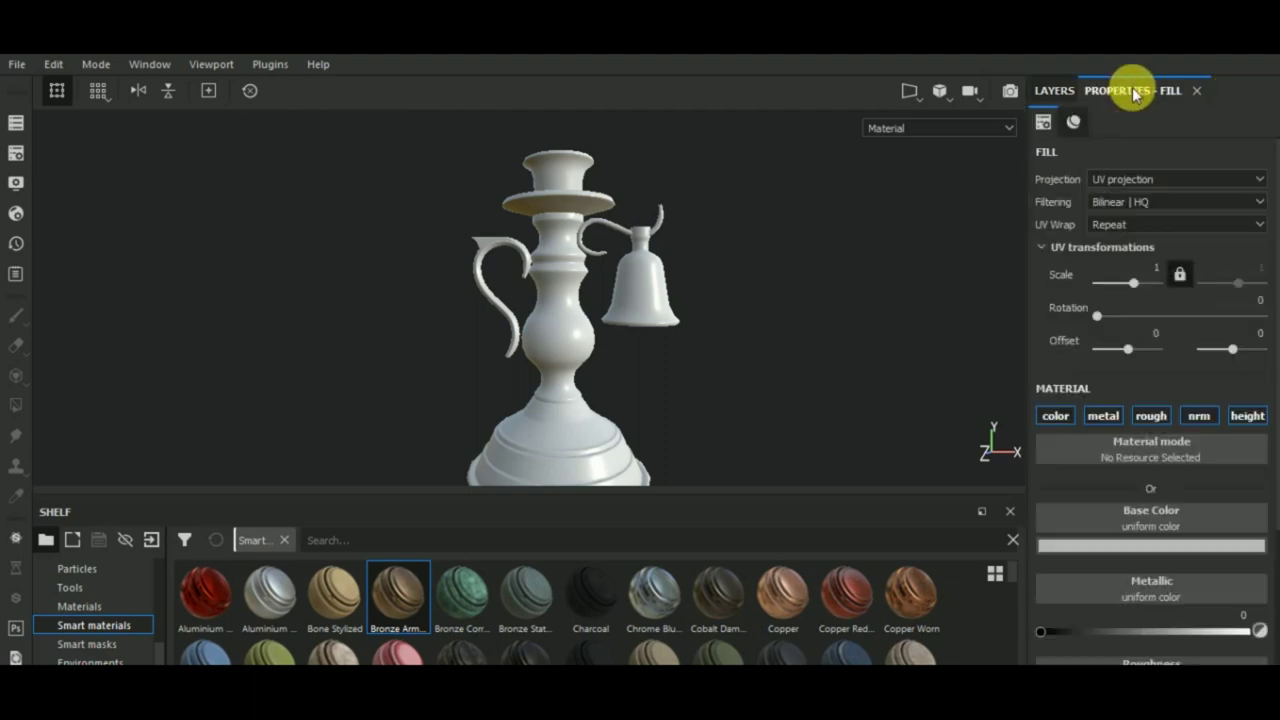
pyautogui.click(1076, 416)
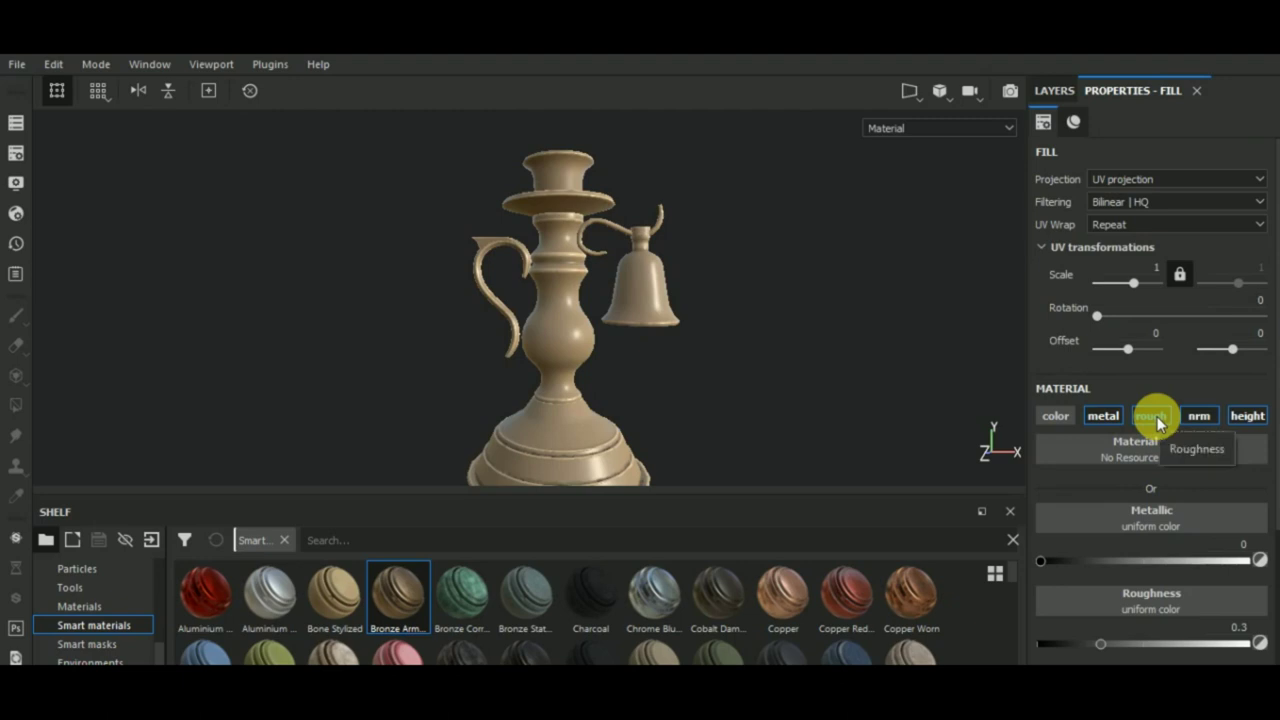
pyautogui.click(1196, 416)
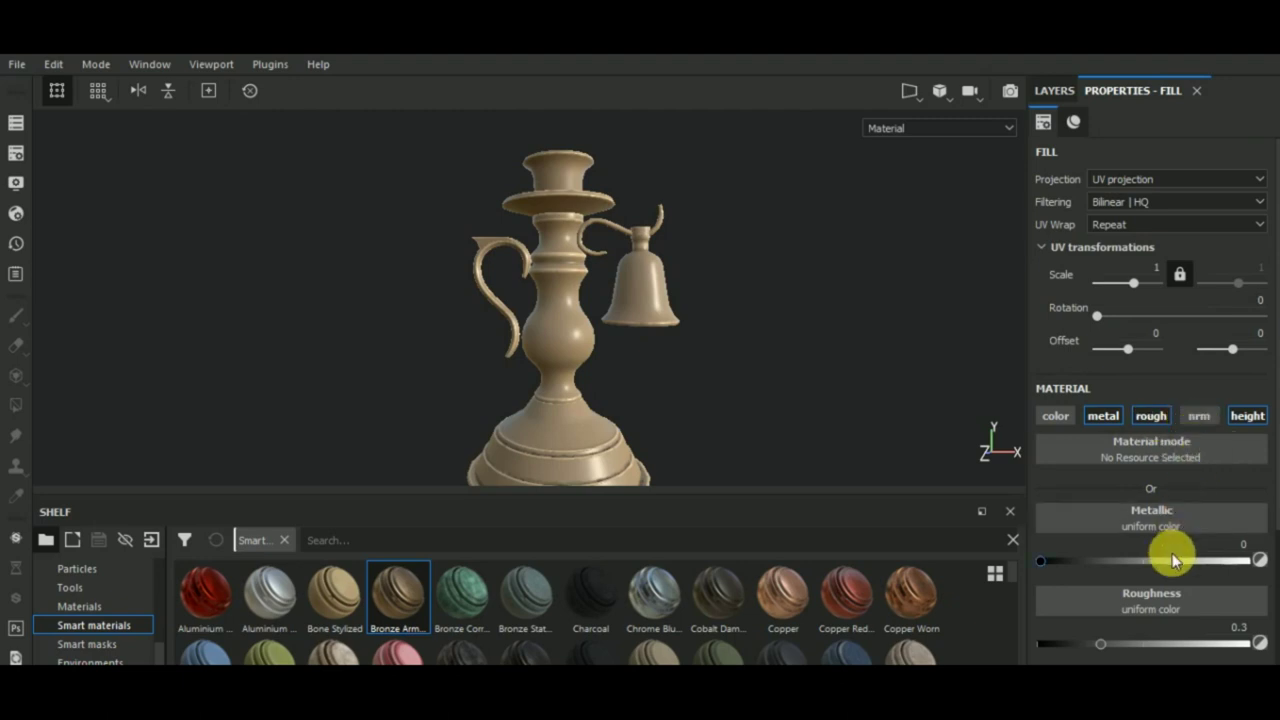
pyautogui.scroll(-2, 1171, 540)
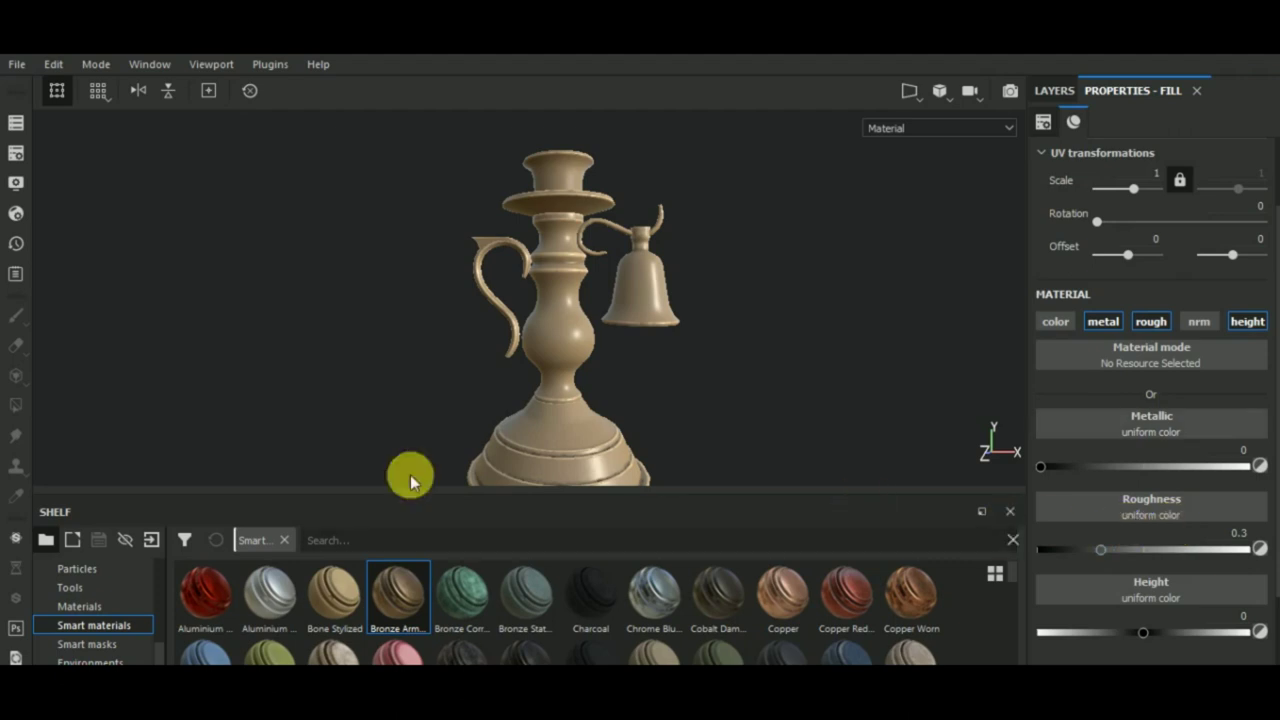
pyautogui.scroll(5, 105, 577)
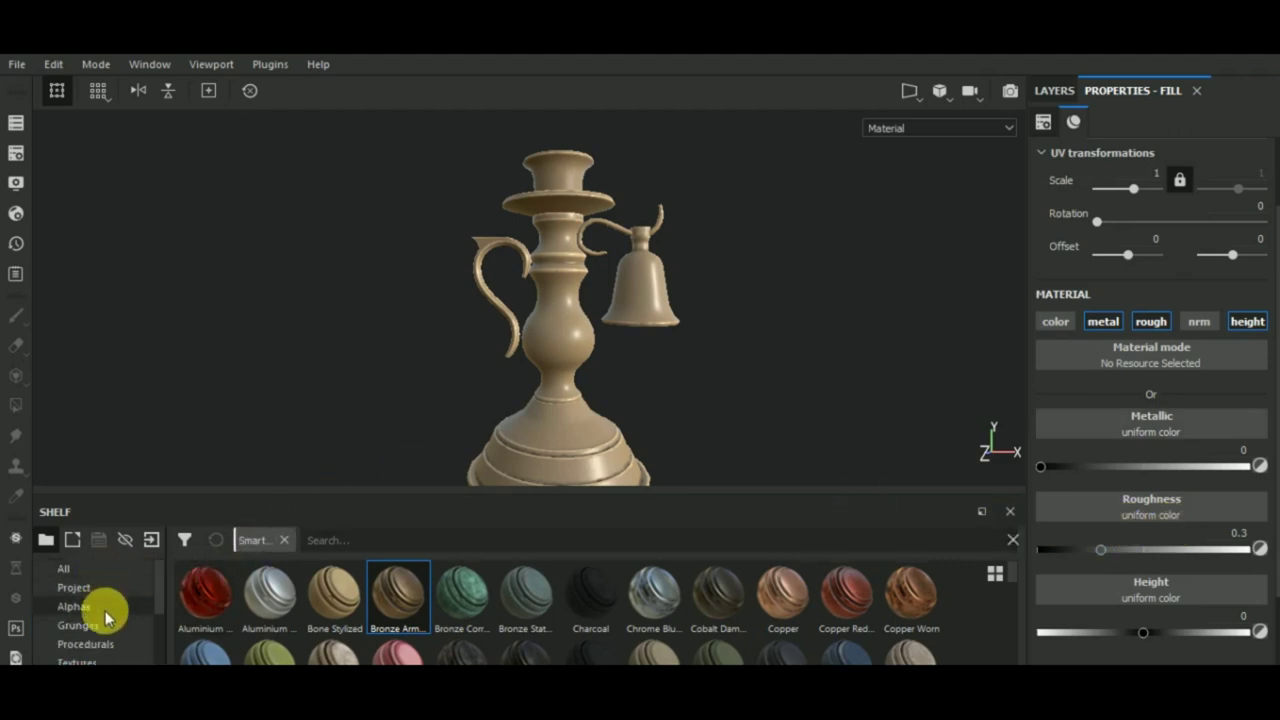
# Drive the fill's height with the Hexagon Triangle procedural and raise its Metallic.
pyautogui.click(106, 643)
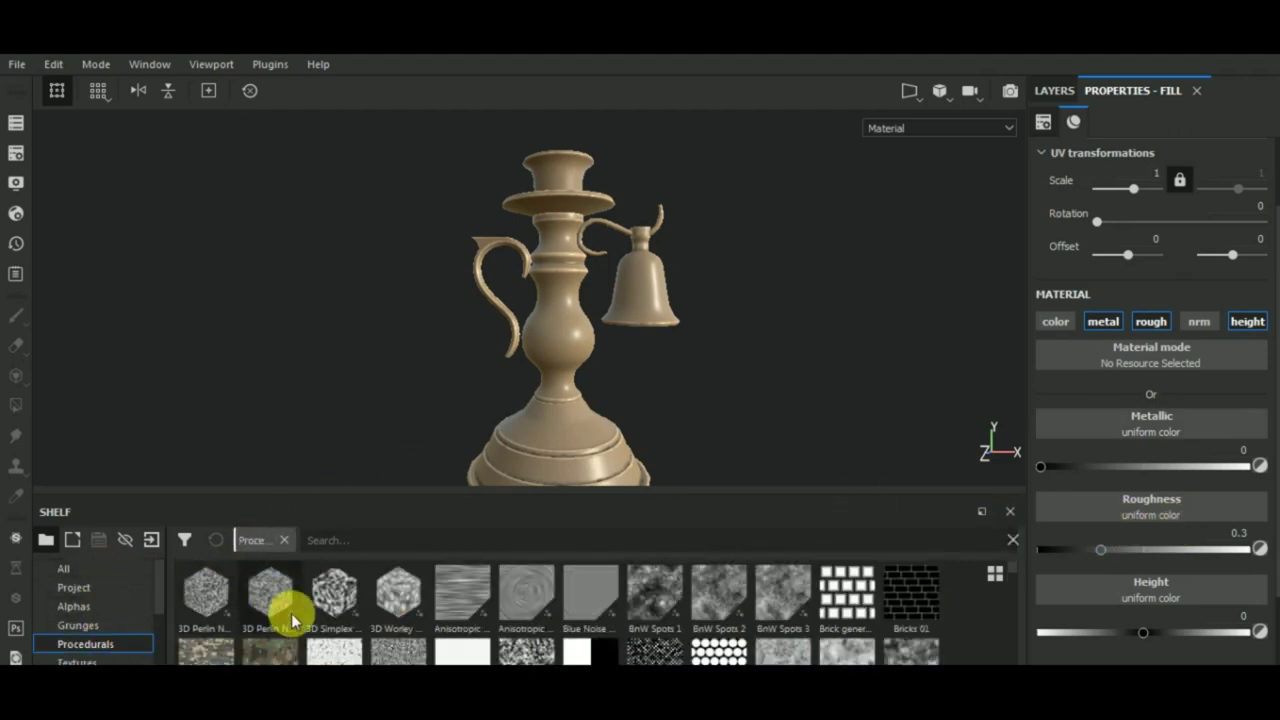
pyautogui.click(370, 540)
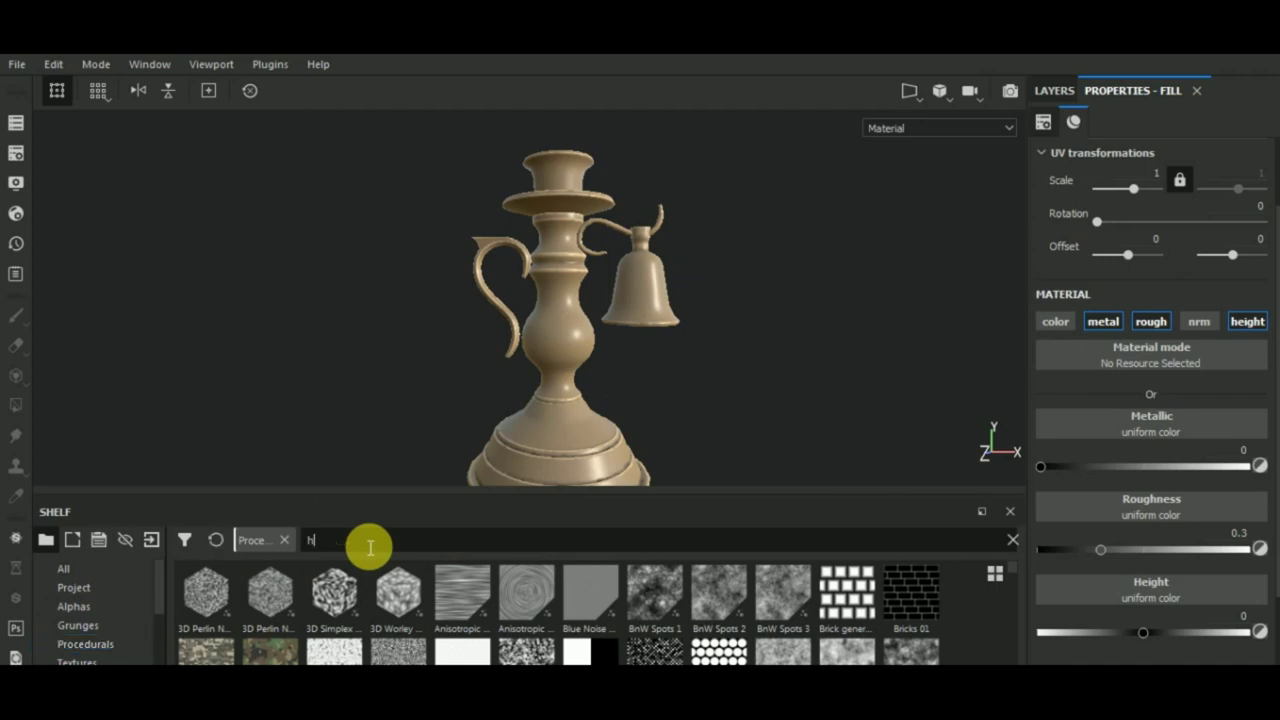
pyautogui.write('hex')
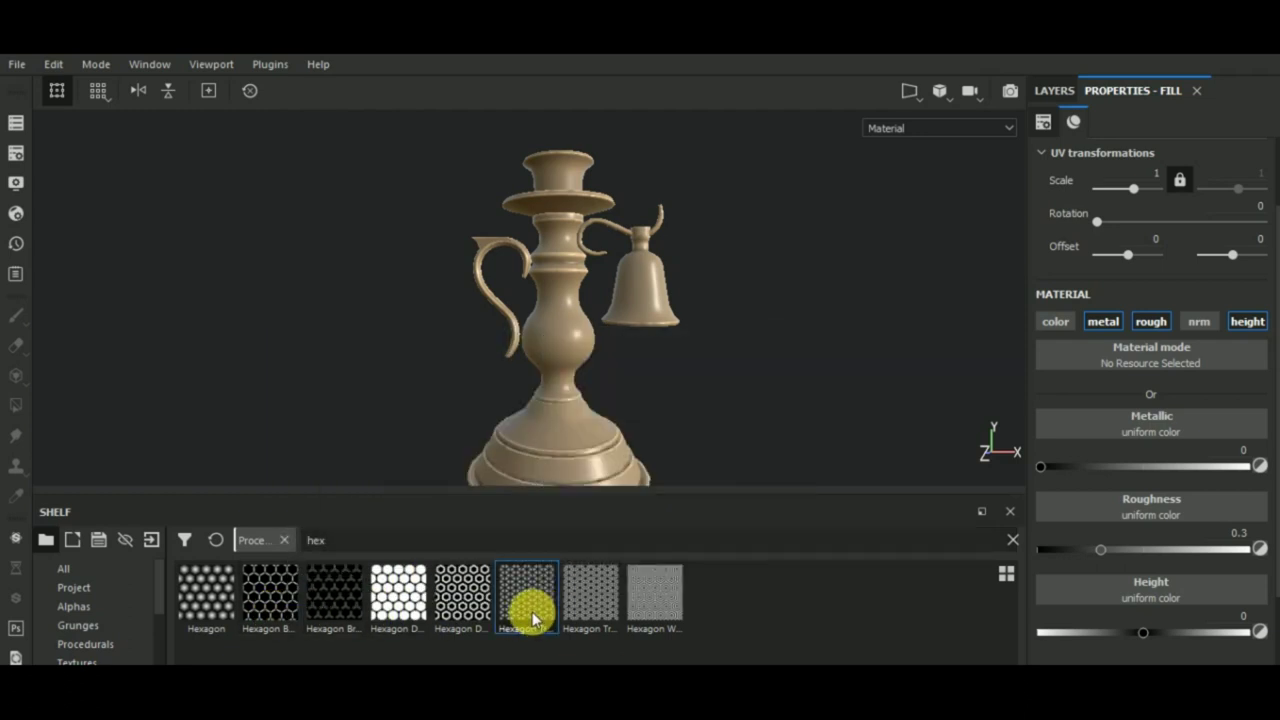
pyautogui.moveTo(537, 620)
pyautogui.mouseDown()
pyautogui.moveTo(1248, 658)
pyautogui.moveTo(1229, 656)
pyautogui.moveTo(1190, 598)
pyautogui.mouseUp()
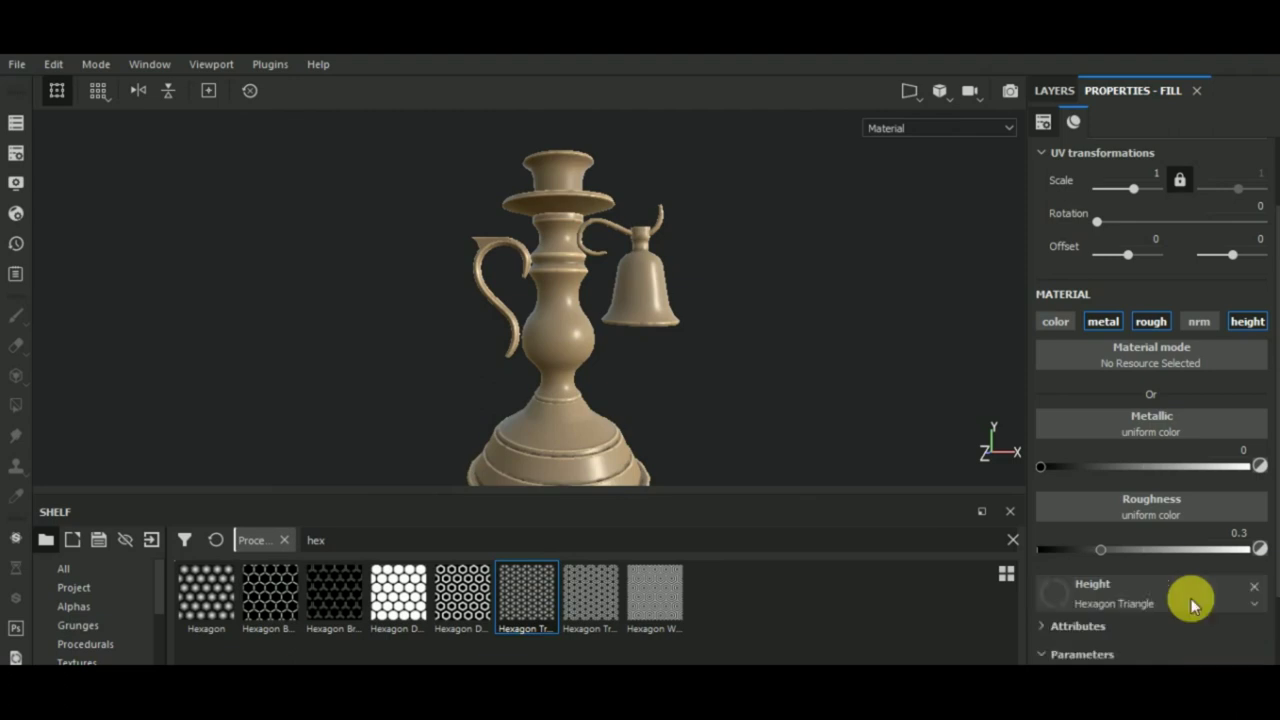
pyautogui.click(1173, 467)
# Give Fill layer 1 a black mask and switch to Polygon Fill.
pyautogui.click(1054, 90)
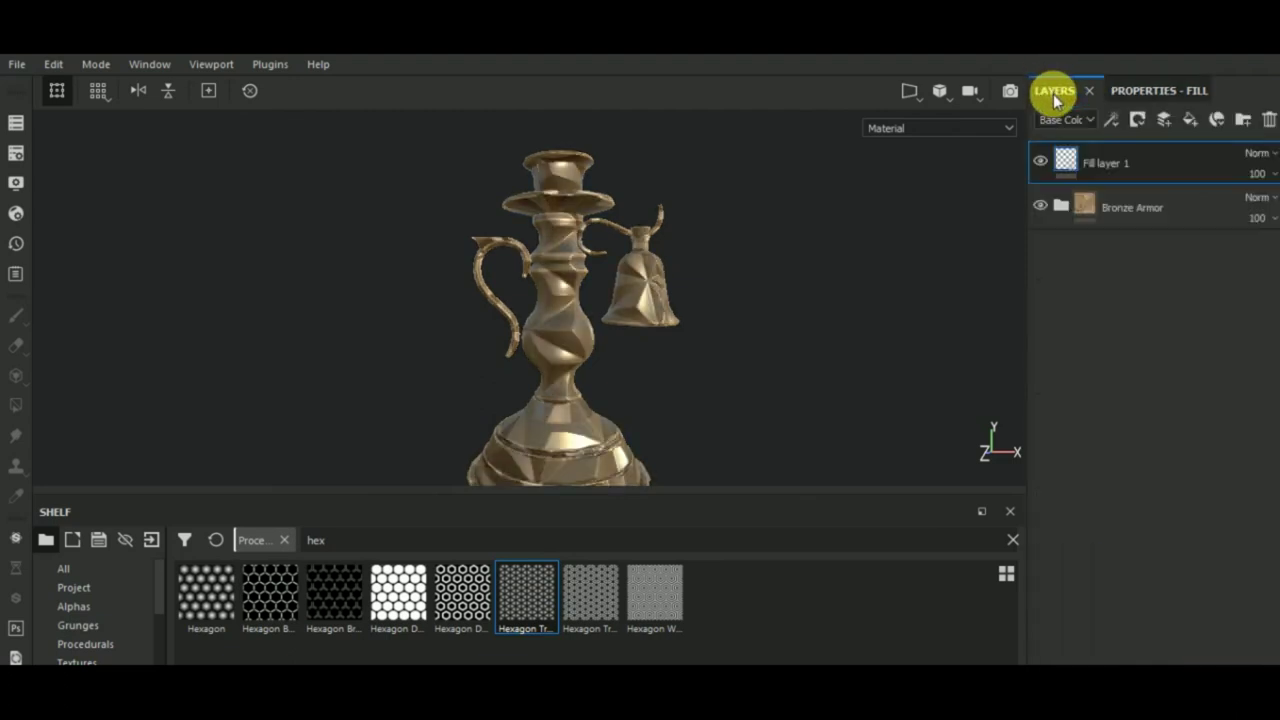
pyautogui.click(1142, 119)
pyautogui.click(1142, 162)
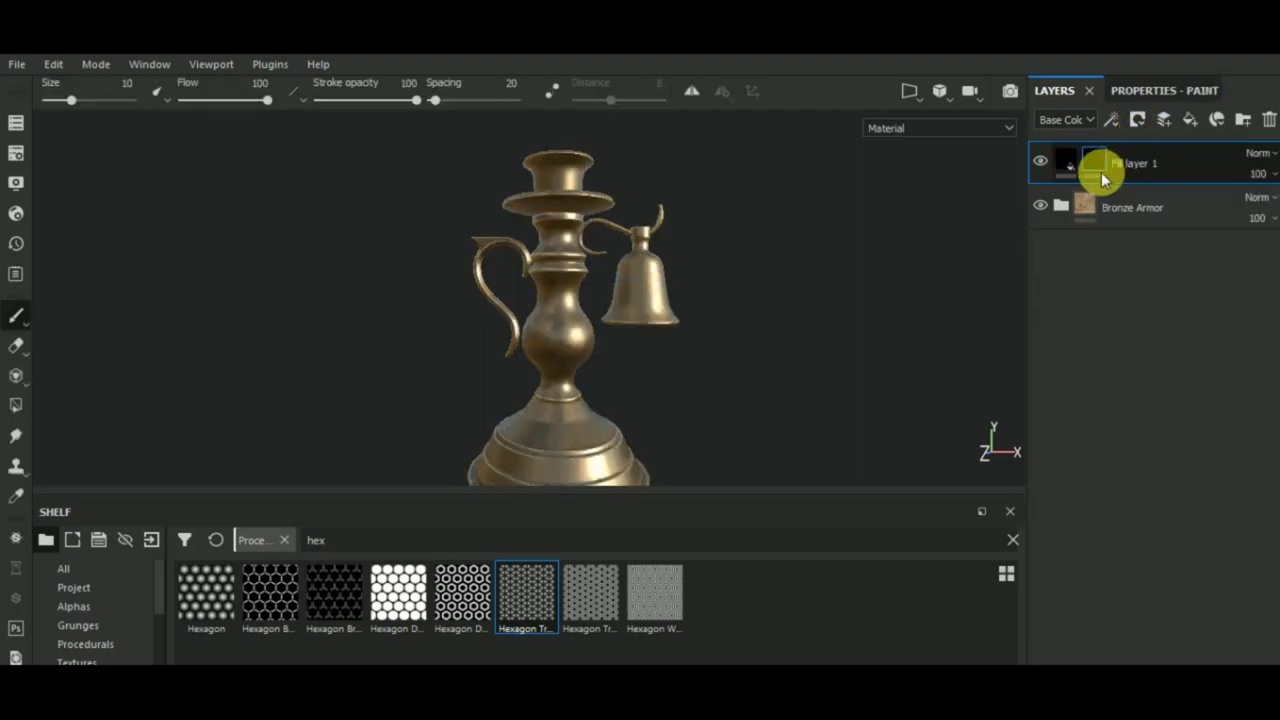
pyautogui.click(16, 404)
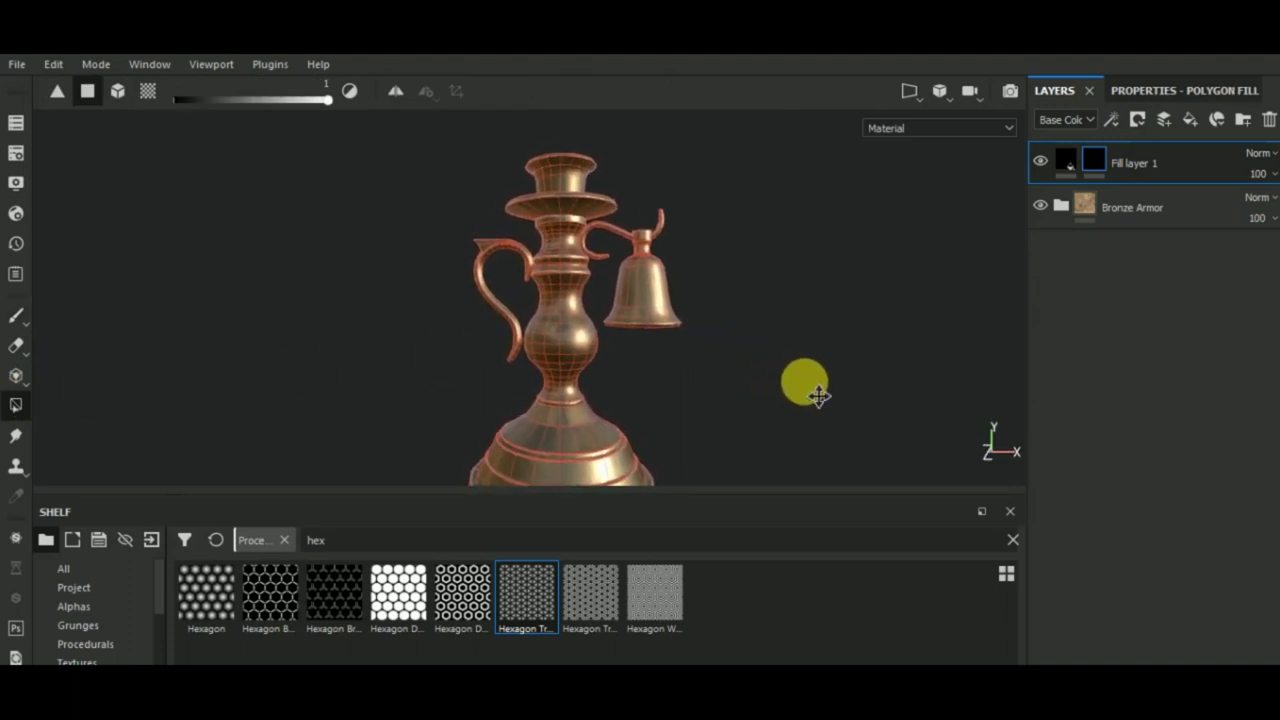
pyautogui.scroll(5, 569, 330)
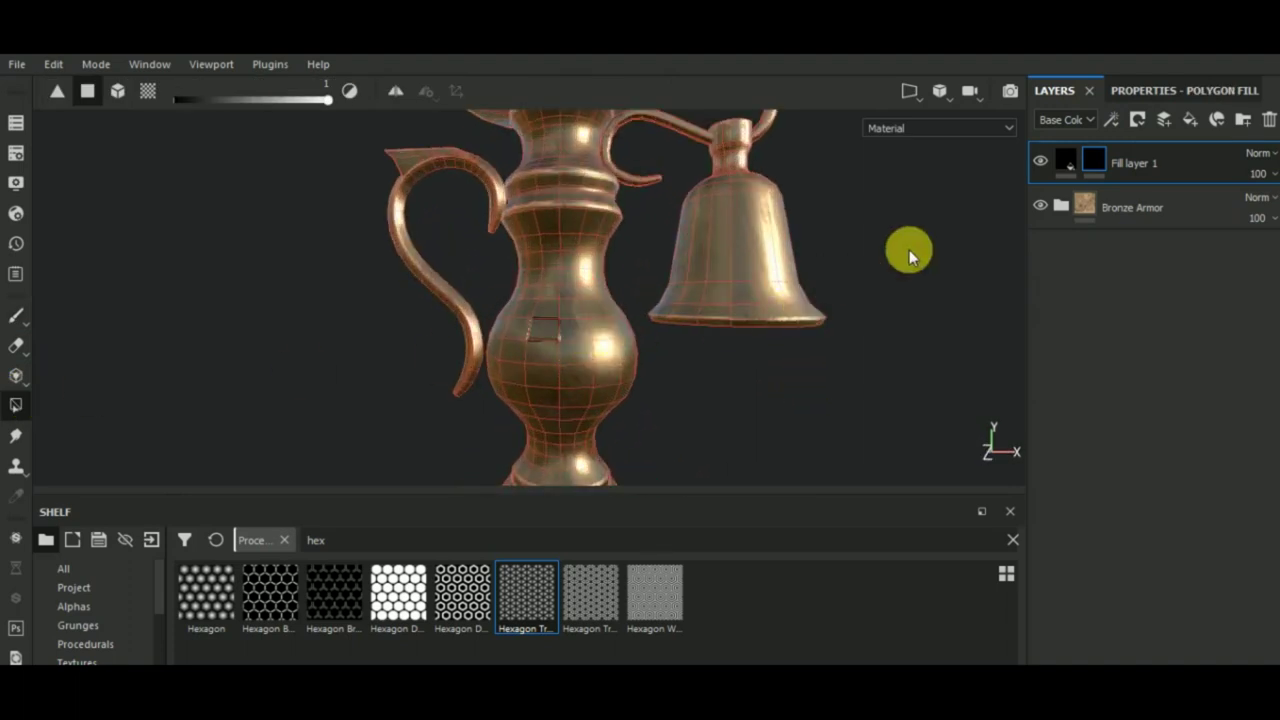
# Shrink the hexagon fill Scale to -21.95 and resume polygon filling.
pyautogui.click(1147, 94)
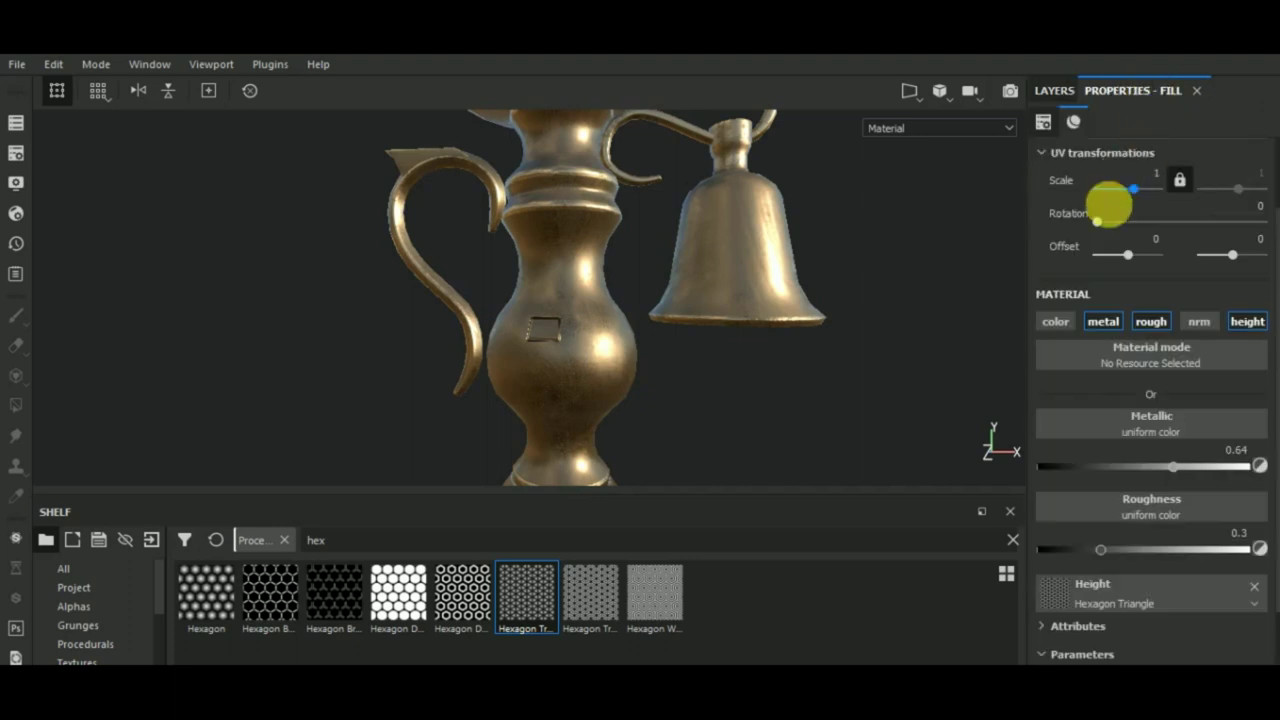
pyautogui.moveTo(1120, 191); pyautogui.dragTo(1110, 191)
pyautogui.click(1056, 90)
pyautogui.press('4')
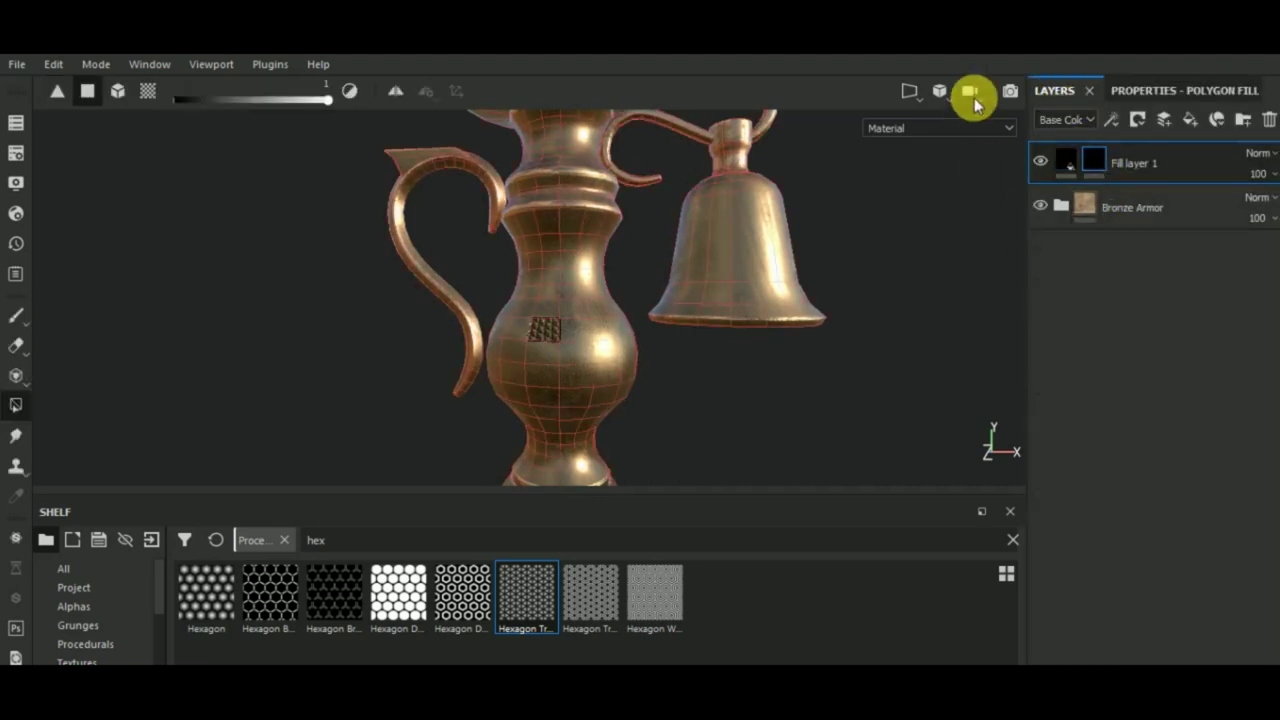
pyautogui.click(937, 92)
# Switch to the 3D/2D split and polygon-fill the body's UV square with the hexagons.
pyautogui.click(932, 136)
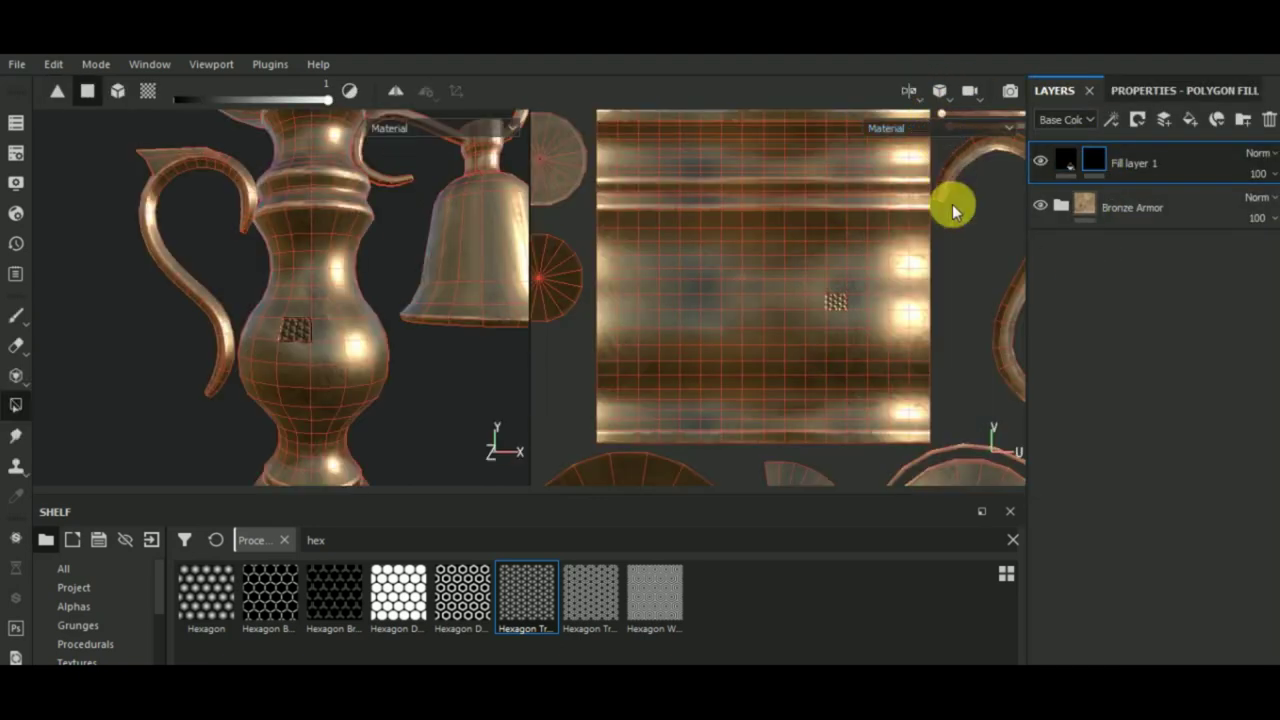
pyautogui.moveTo(802, 327); pyautogui.dragTo(803, 240, button='middle')
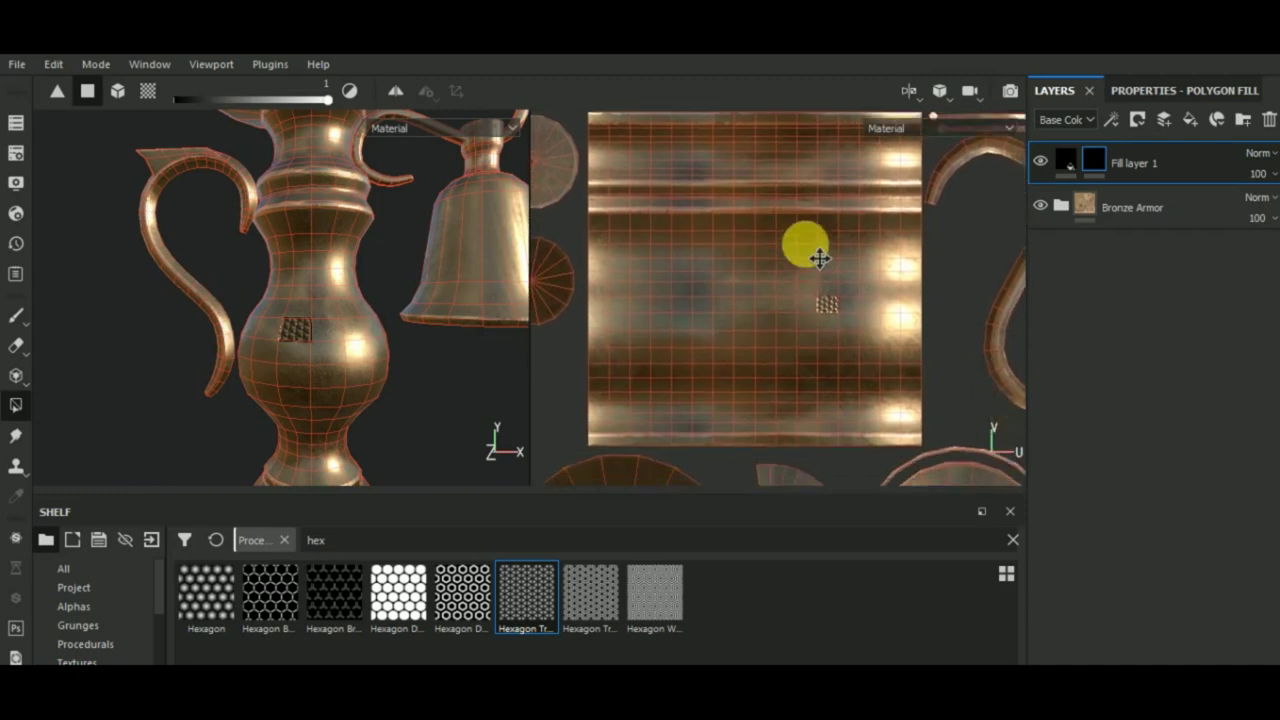
pyautogui.scroll(-2, 803, 240)
pyautogui.scroll(-1, 780, 255)
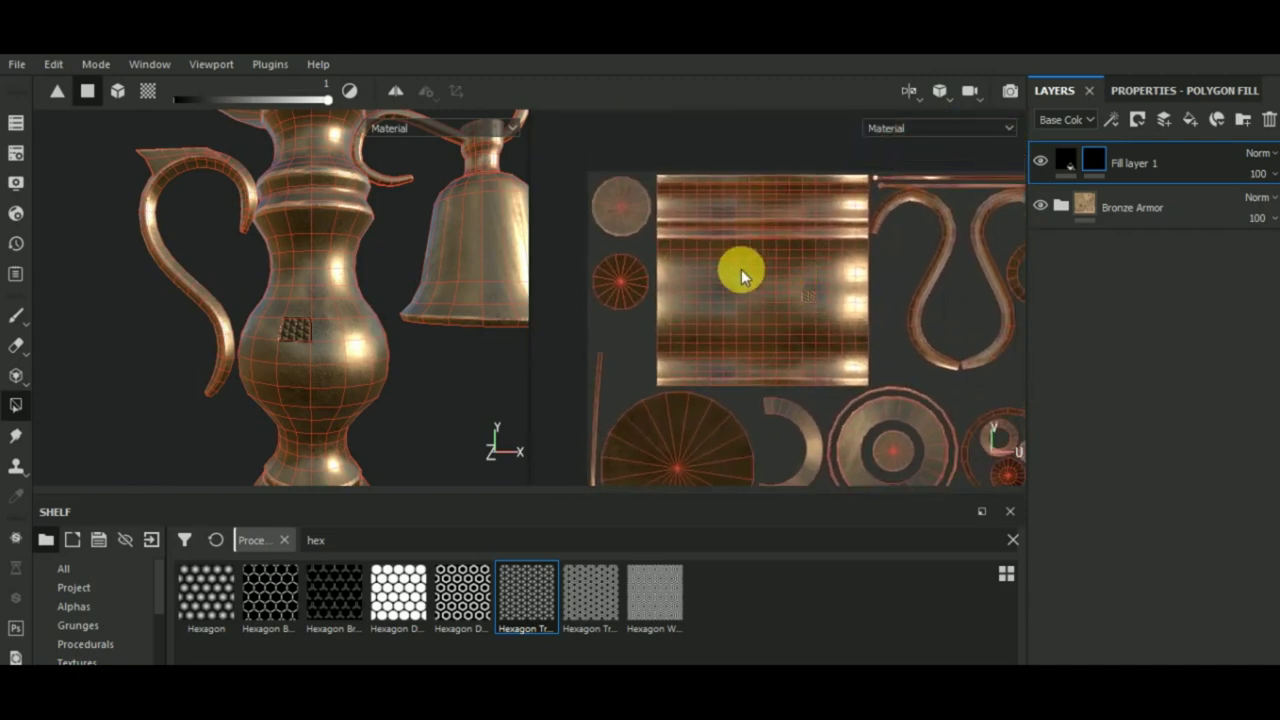
pyautogui.moveTo(655, 243); pyautogui.dragTo(865, 380)
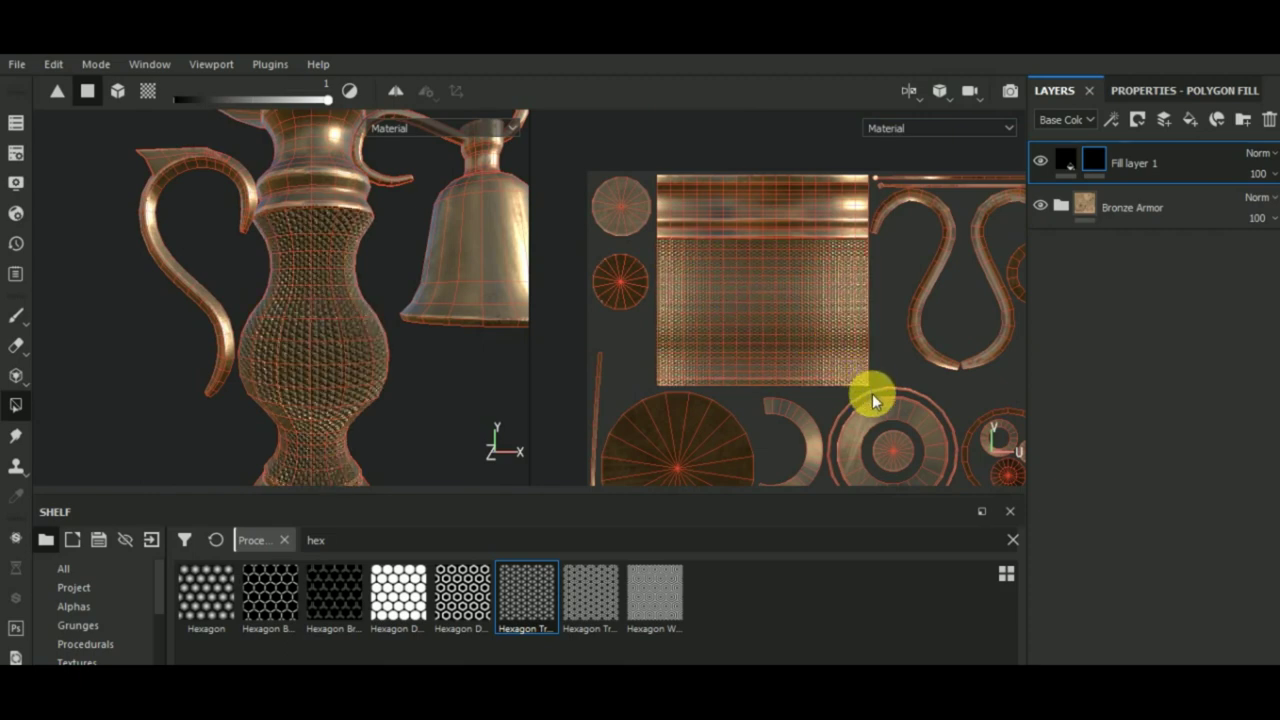
# Inspect the patterned body in 3D, then return to the Paint tool.
pyautogui.scroll(-2, 872, 393)
pyautogui.scroll(2, 866, 391)
pyautogui.scroll(2, 671, 307)
pyautogui.scroll(2, 682, 311)
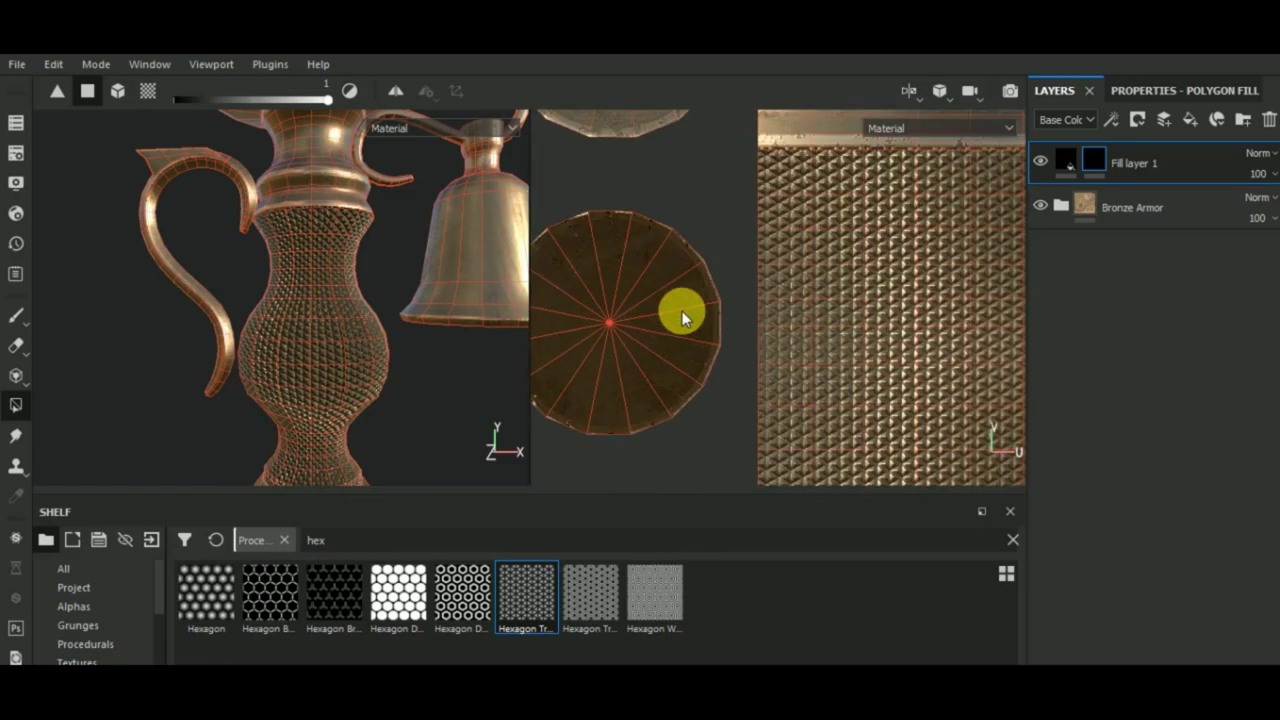
pyautogui.scroll(-2, 682, 311)
pyautogui.scroll(-1, 681, 311)
pyautogui.scroll(-1, 681, 311)
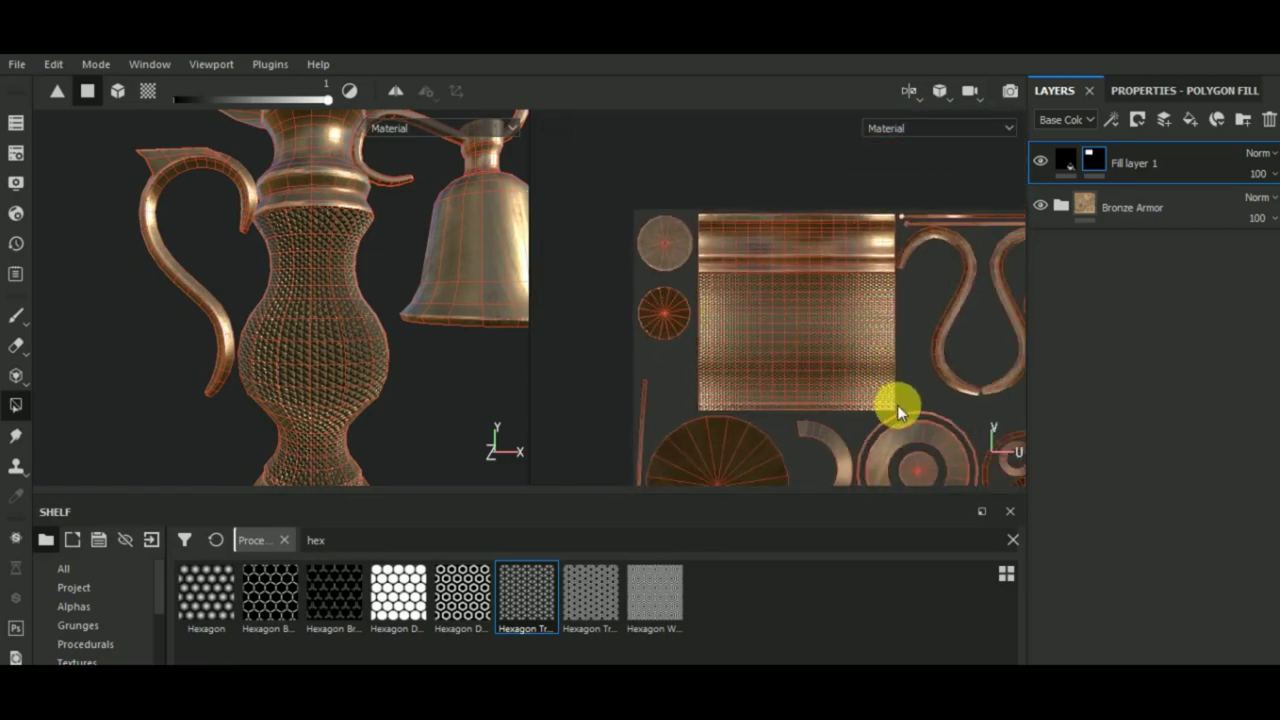
pyautogui.scroll(3, 897, 405)
pyautogui.scroll(-2, 897, 403)
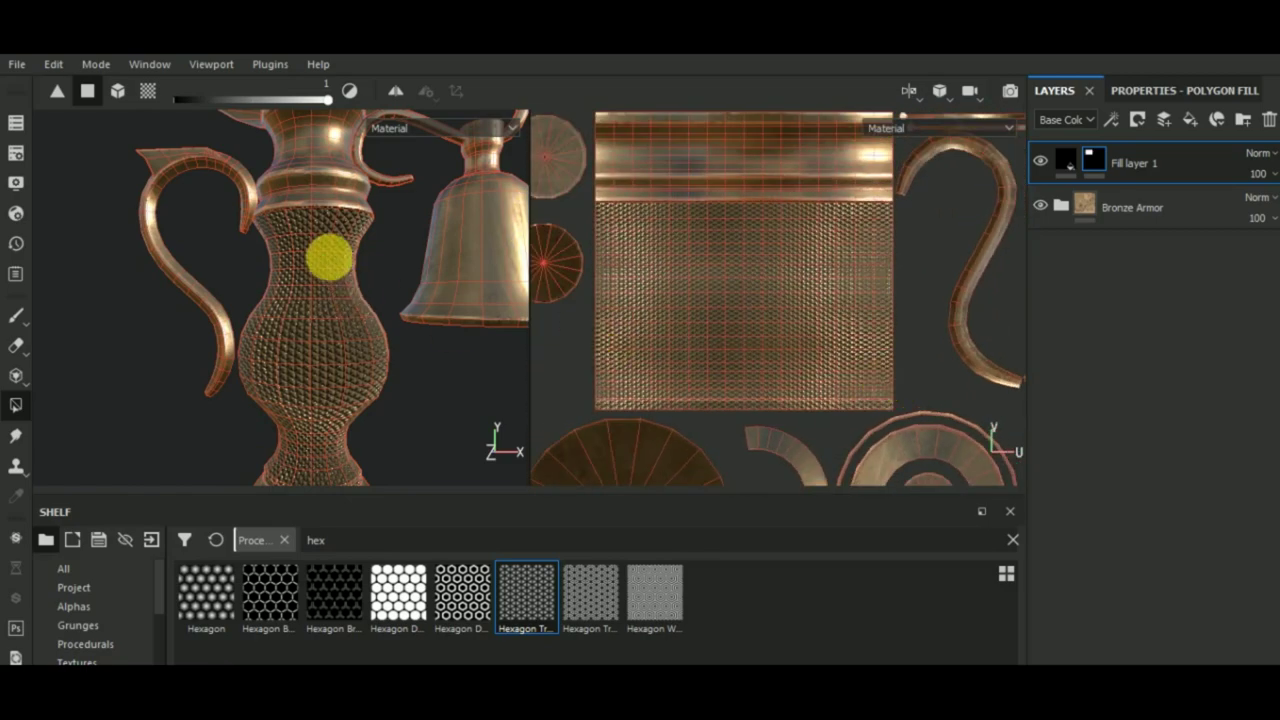
pyautogui.moveTo(329, 257)
pyautogui.keyDown('alt'); pyautogui.mouseDown()
pyautogui.moveTo(430, 325)
pyautogui.moveTo(363, 309)
pyautogui.moveTo(423, 249)
pyautogui.moveTo(417, 228)
pyautogui.moveTo(457, 243)
pyautogui.mouseUp(); pyautogui.keyUp('alt')
pyautogui.click(24, 318)
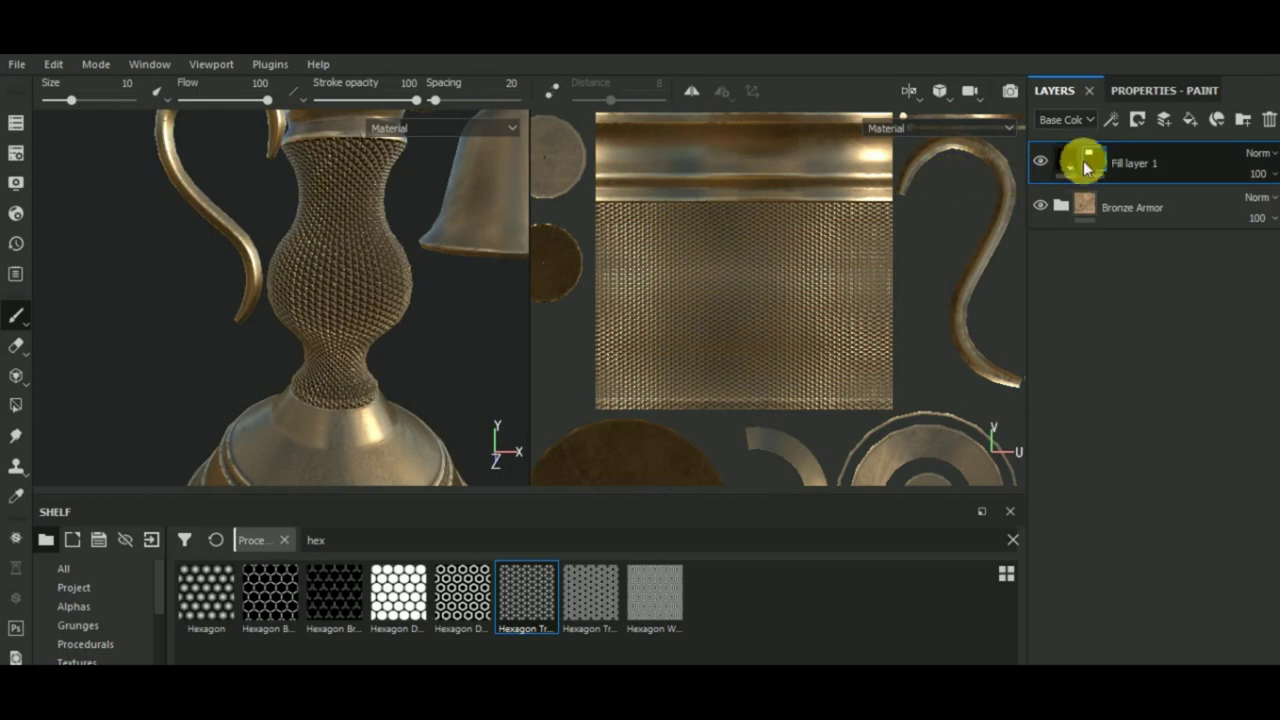
# Set Fill layer 1's Height Tile to 2.
pyautogui.click(1066, 160)
pyautogui.click(1150, 90)
pyautogui.scroll(-2, 1199, 560)
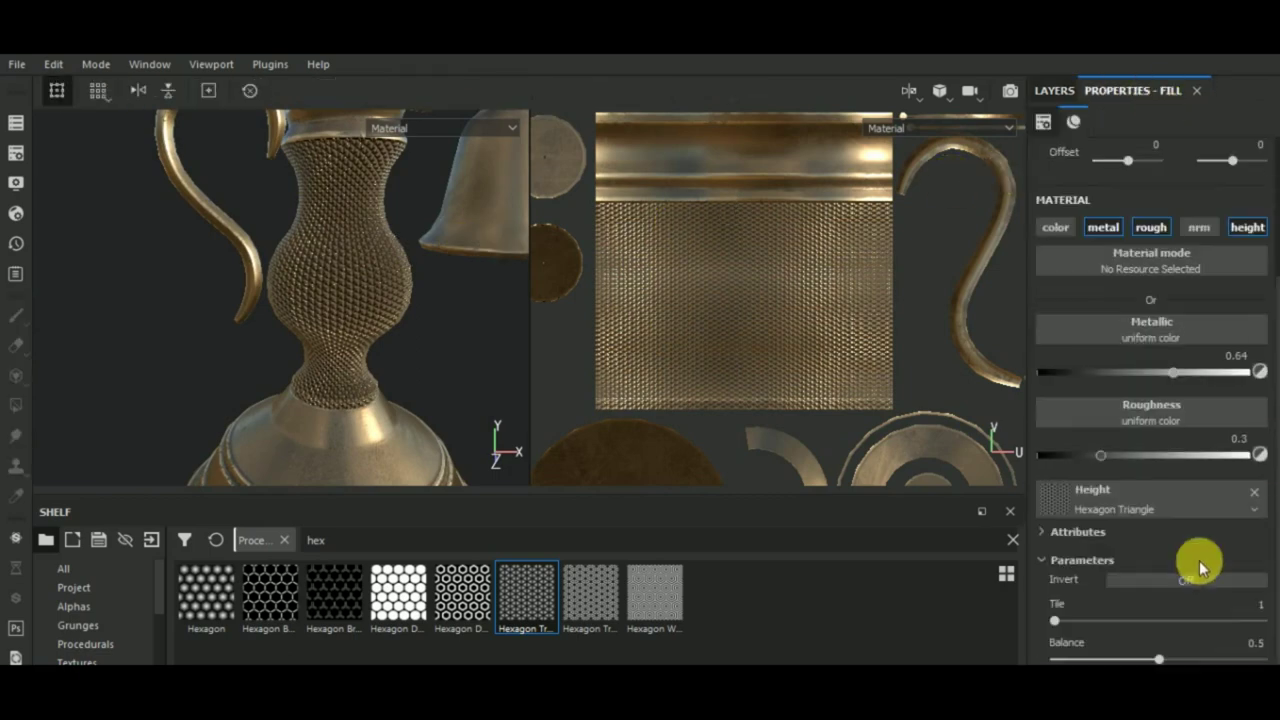
pyautogui.scroll(-1, 1199, 560)
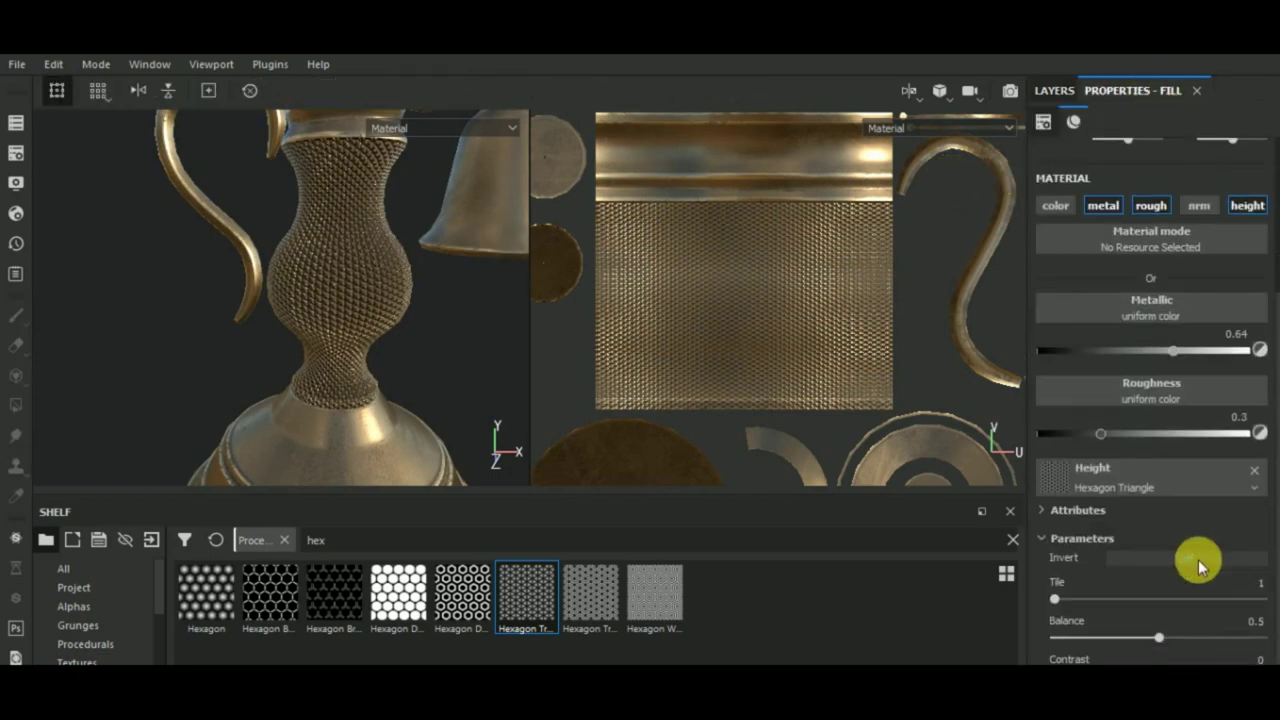
pyautogui.click(1069, 598)
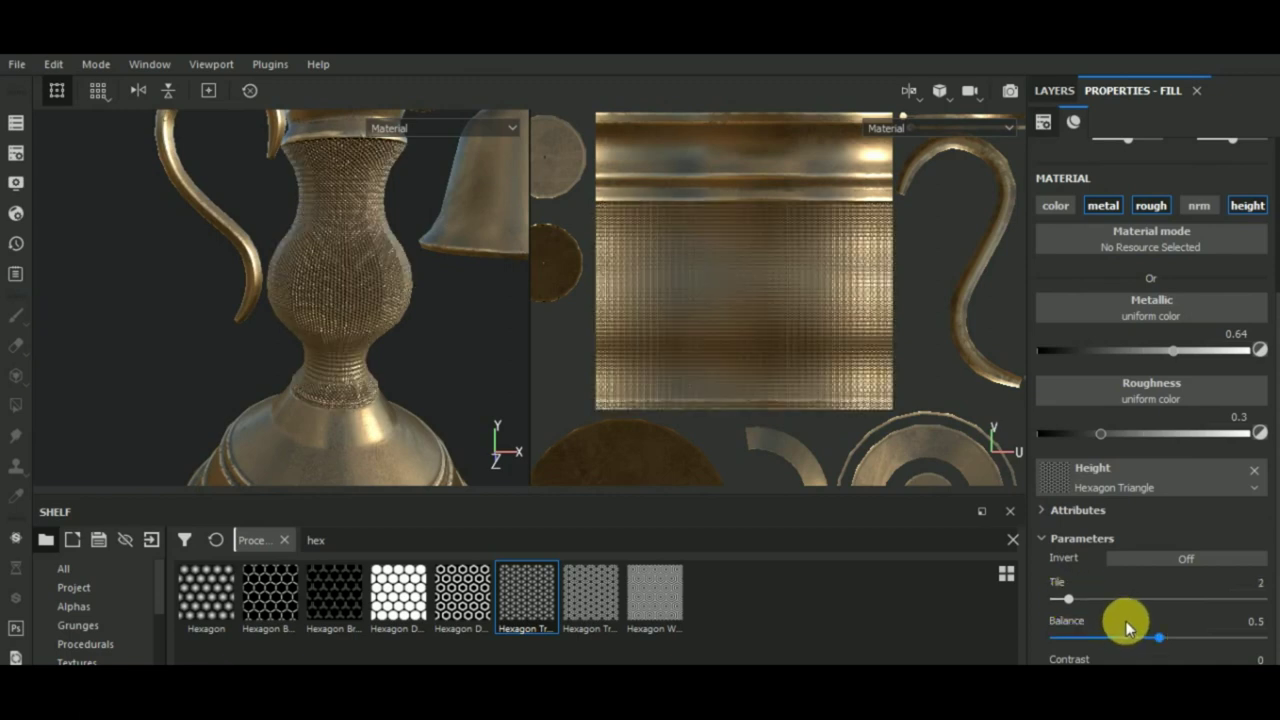
pyautogui.scroll(-2, 443, 380)
pyautogui.scroll(-3, 400, 380)
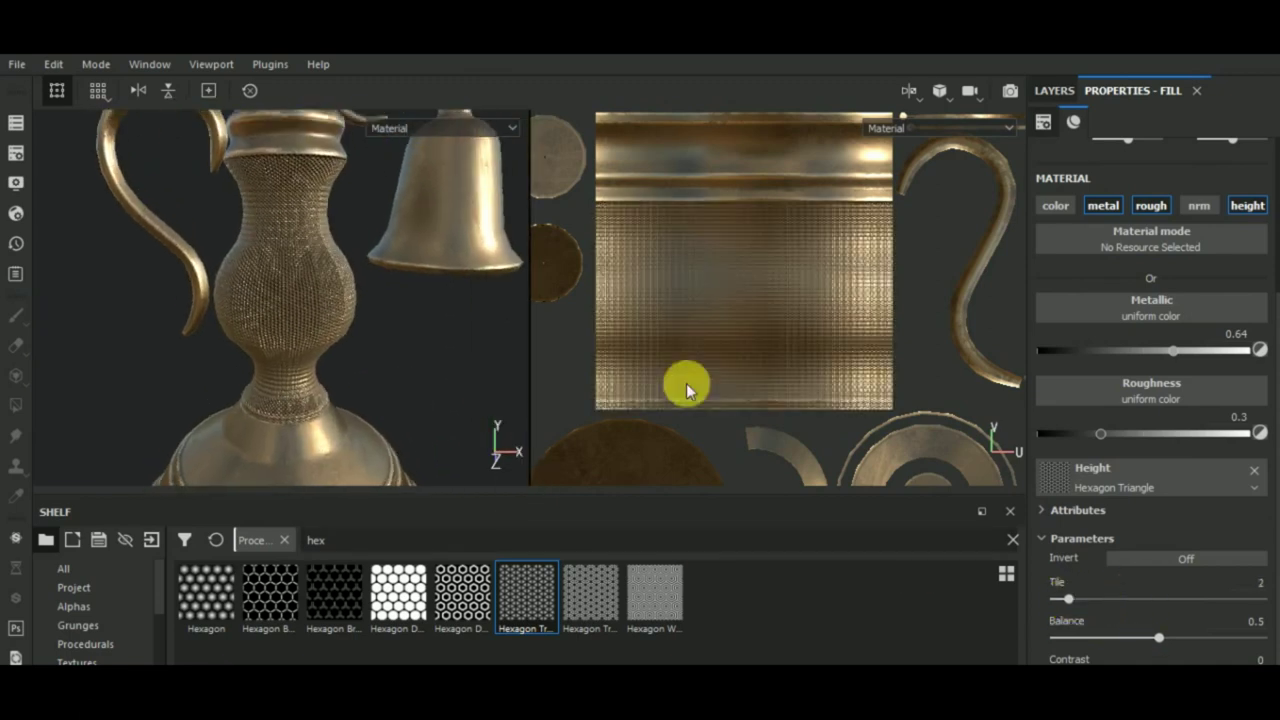
# Switch the viewport to 3D only and add Fill layer 2 on top.
pyautogui.click(909, 88)
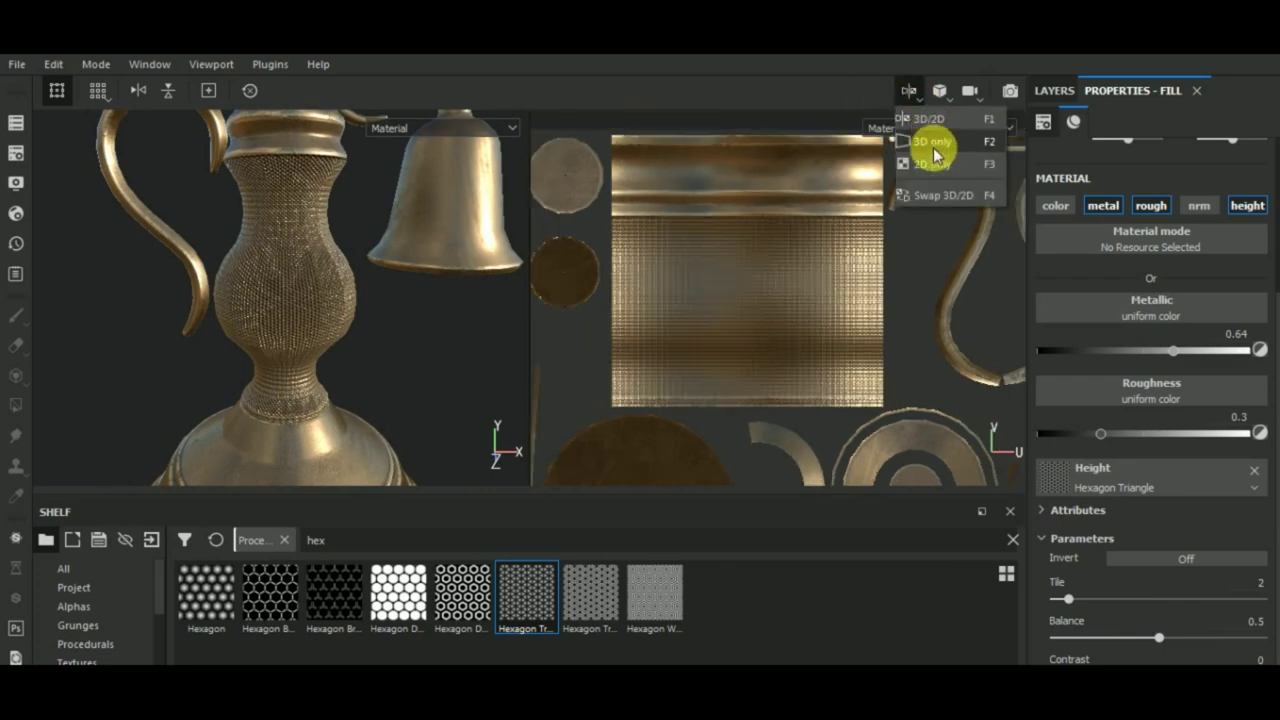
pyautogui.click(930, 142)
pyautogui.moveTo(903, 287)
pyautogui.keyDown('alt'); pyautogui.mouseDown(button='right')
pyautogui.moveTo(803, 354)
pyautogui.moveTo(789, 343)
pyautogui.moveTo(858, 393)
pyautogui.moveTo(743, 334)
pyautogui.moveTo(591, 294)
pyautogui.moveTo(599, 306)
pyautogui.mouseUp(button='right'); pyautogui.keyUp('alt')
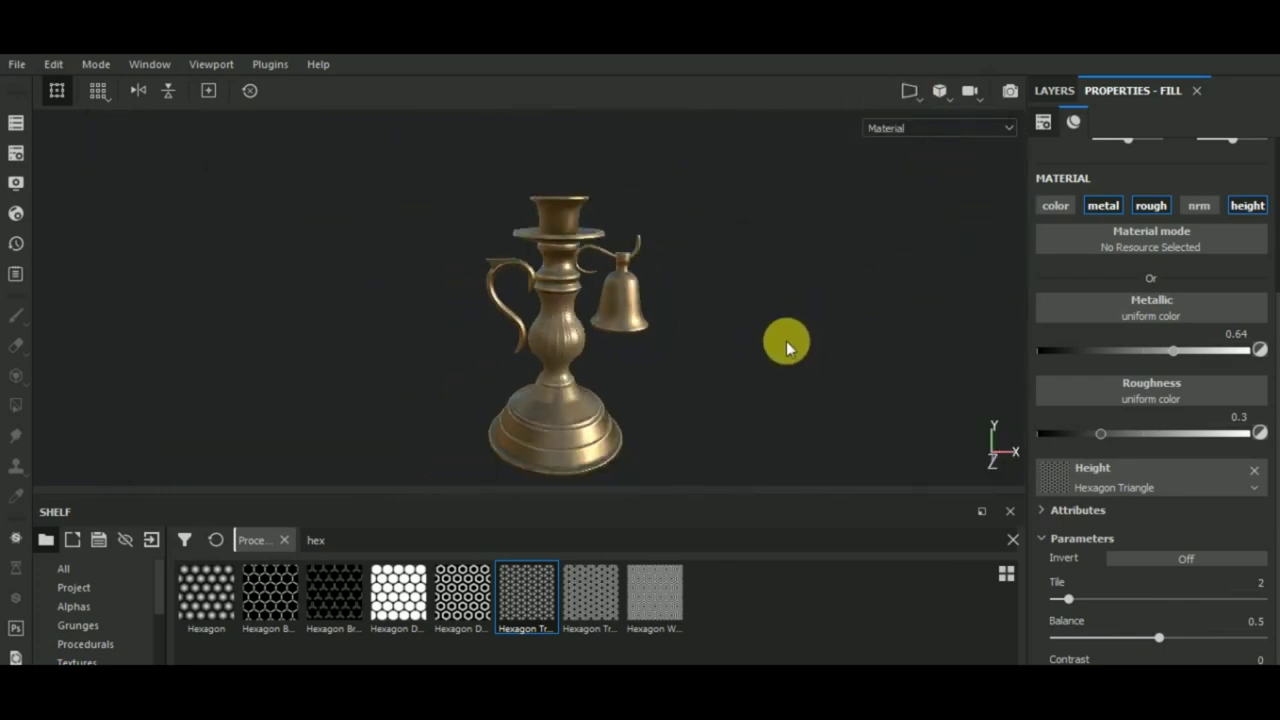
pyautogui.keyDown('alt'); pyautogui.moveTo(599, 306); pyautogui.dragTo(800, 320); pyautogui.keyUp('alt')
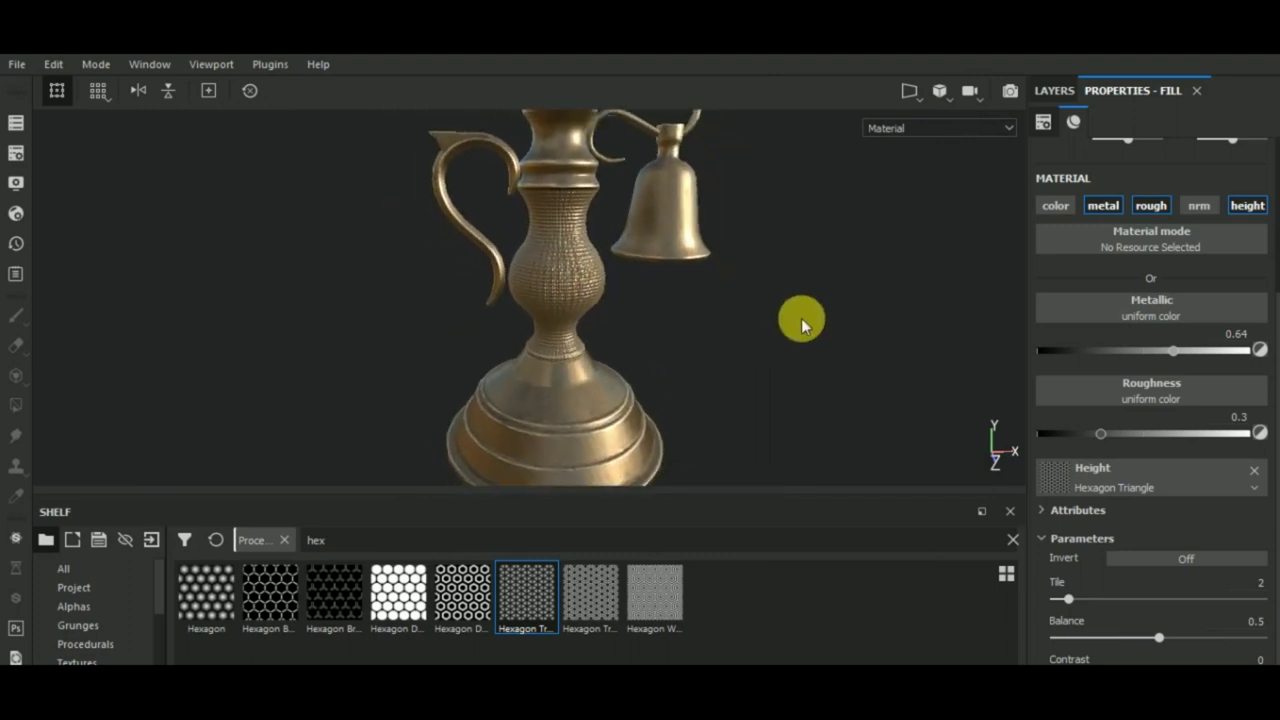
pyautogui.click(1053, 90)
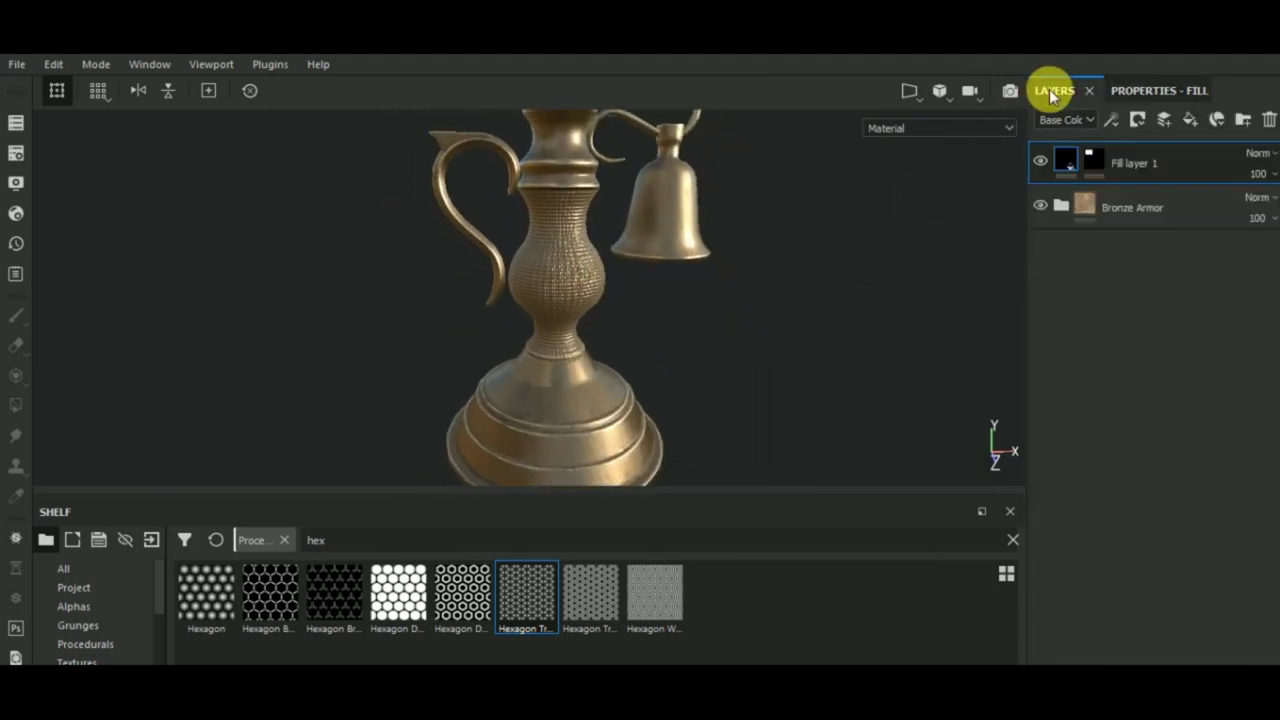
pyautogui.click(1190, 119)
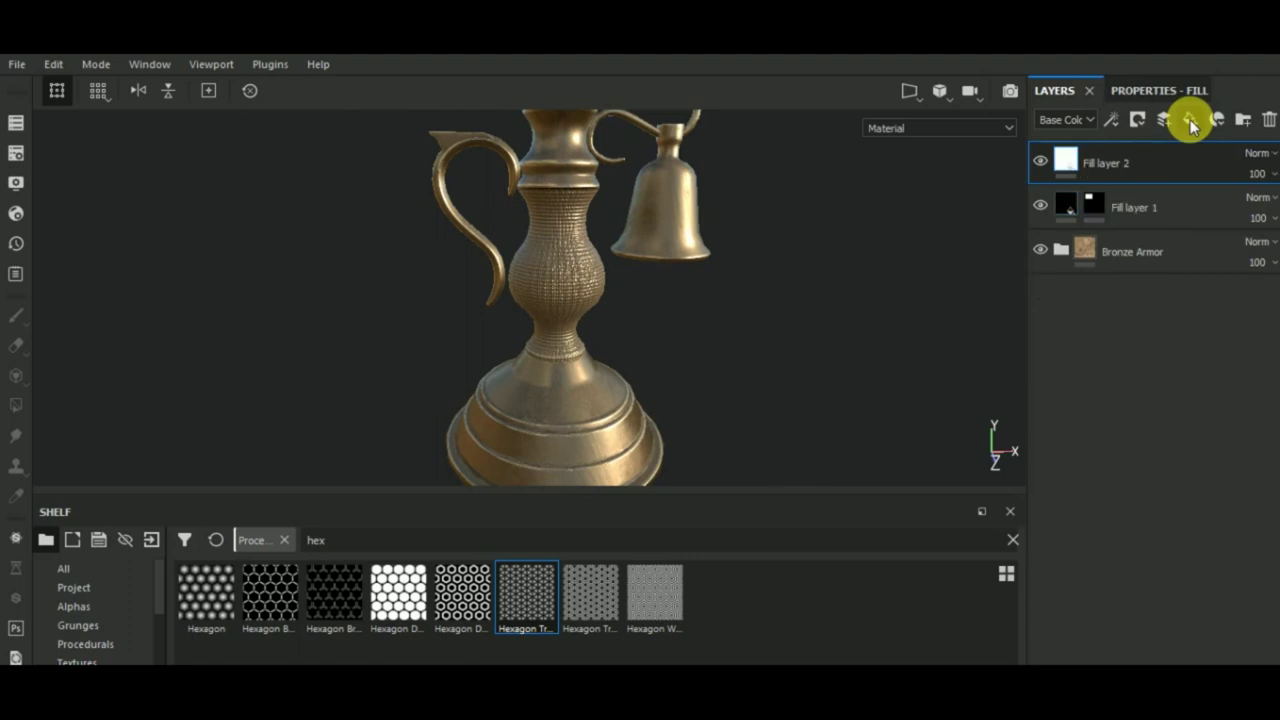
# Give Fill layer 2 a white mask with a generator added.
pyautogui.click(1153, 122)
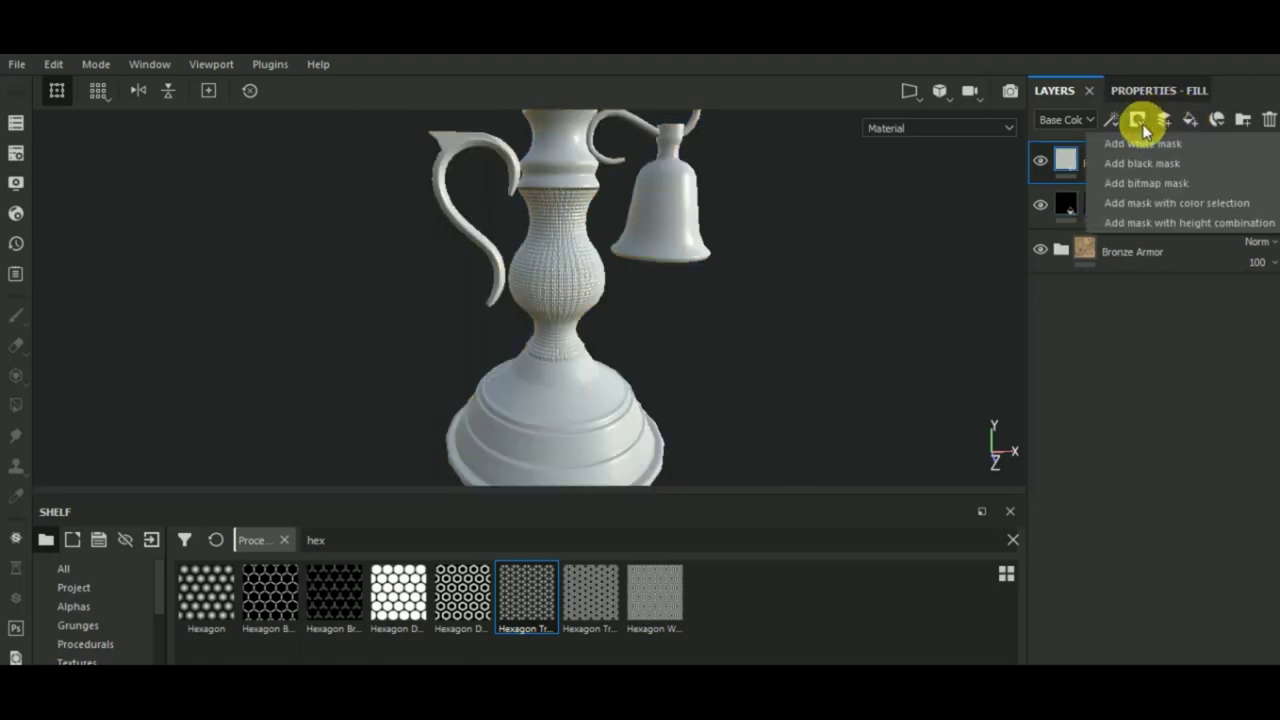
pyautogui.click(1150, 160)
pyautogui.click(1115, 121)
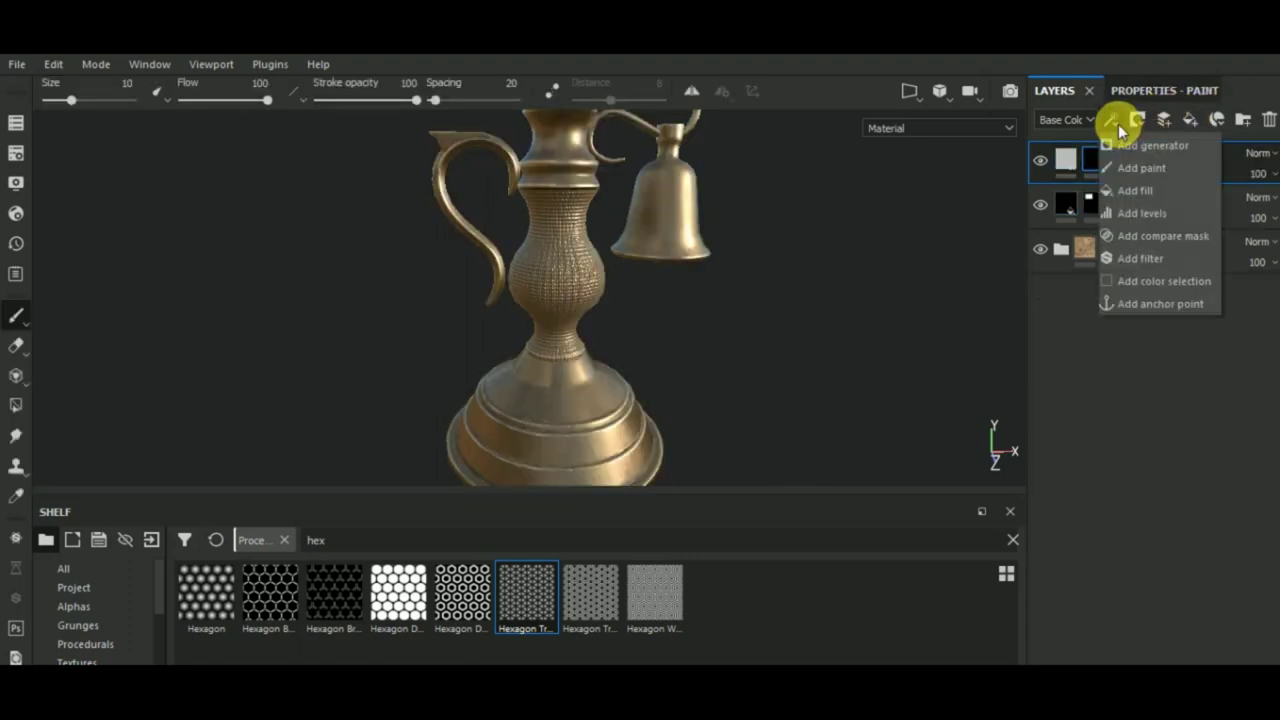
pyautogui.click(1148, 145)
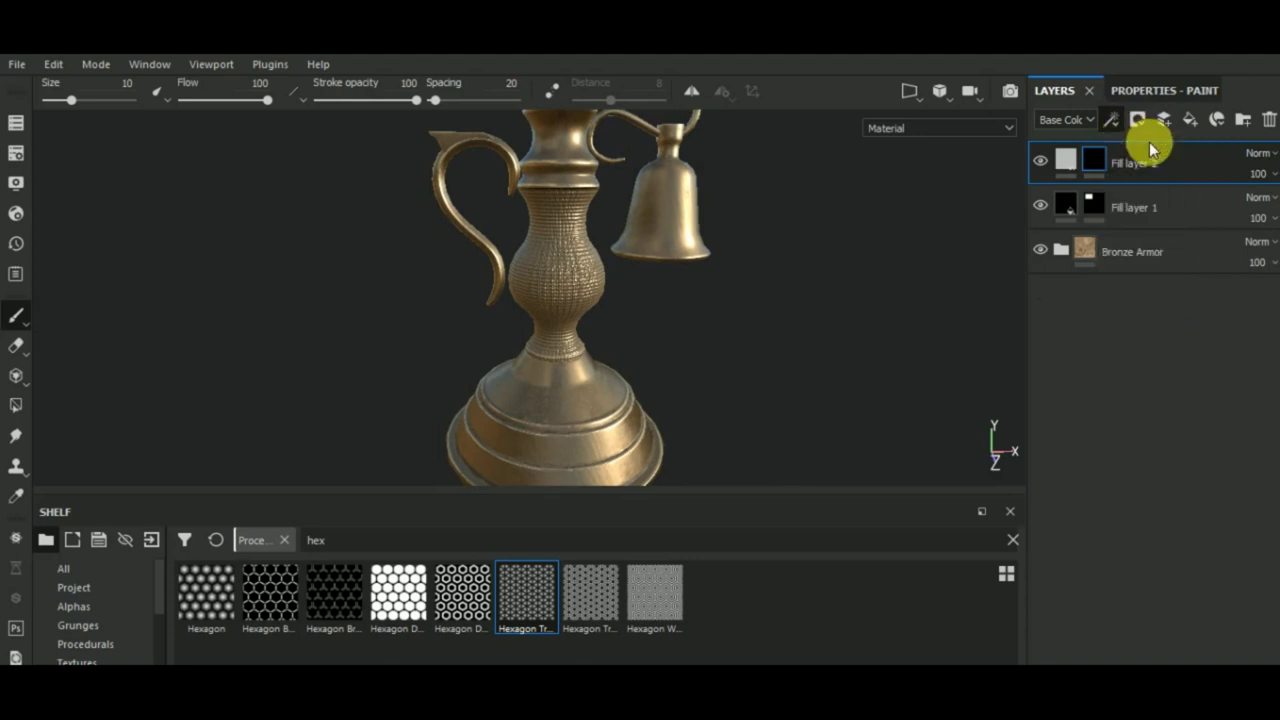
# Set the mask generator to Metal Edge Wear and select Fill layer 2's fill.
pyautogui.click(1148, 92)
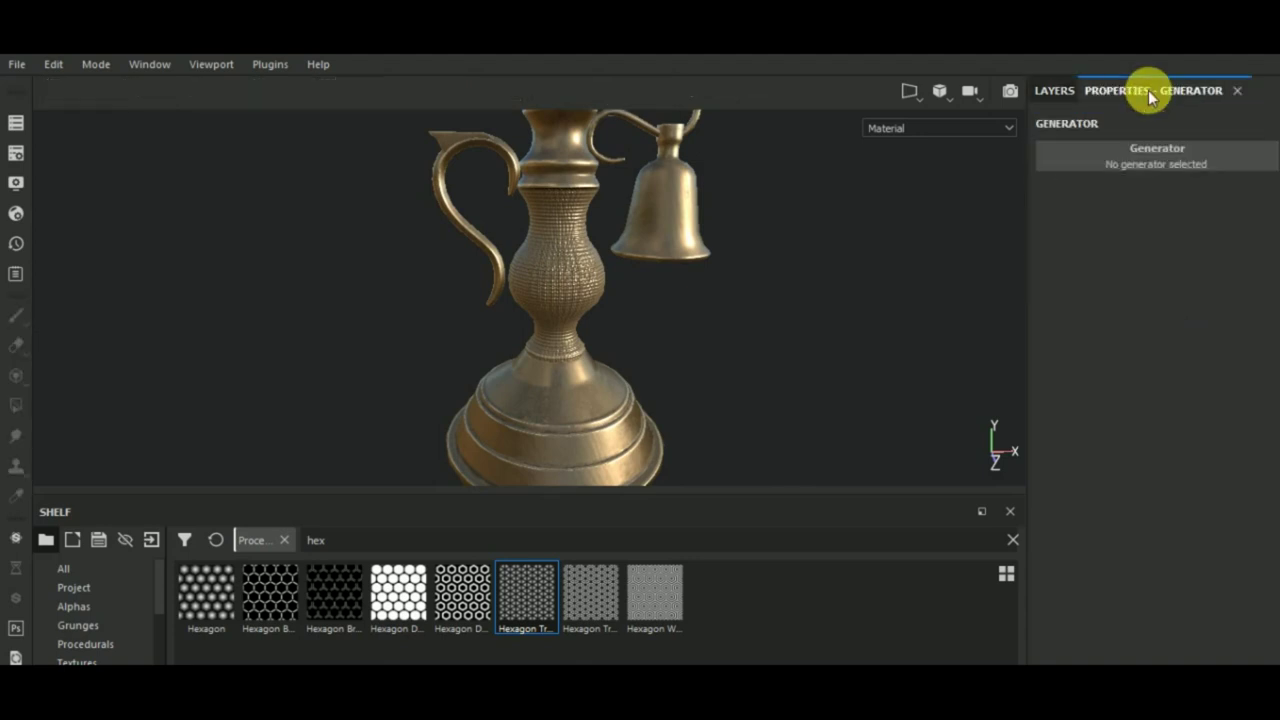
pyautogui.click(1178, 158)
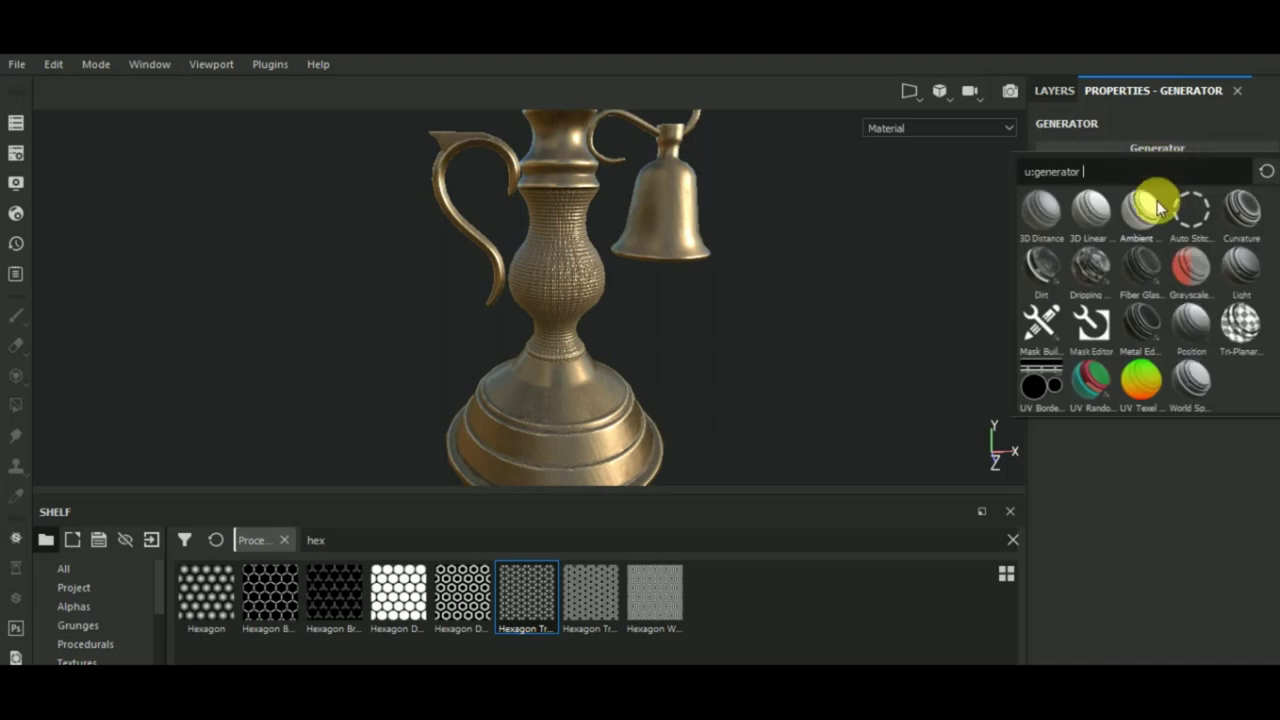
pyautogui.click(1140, 325)
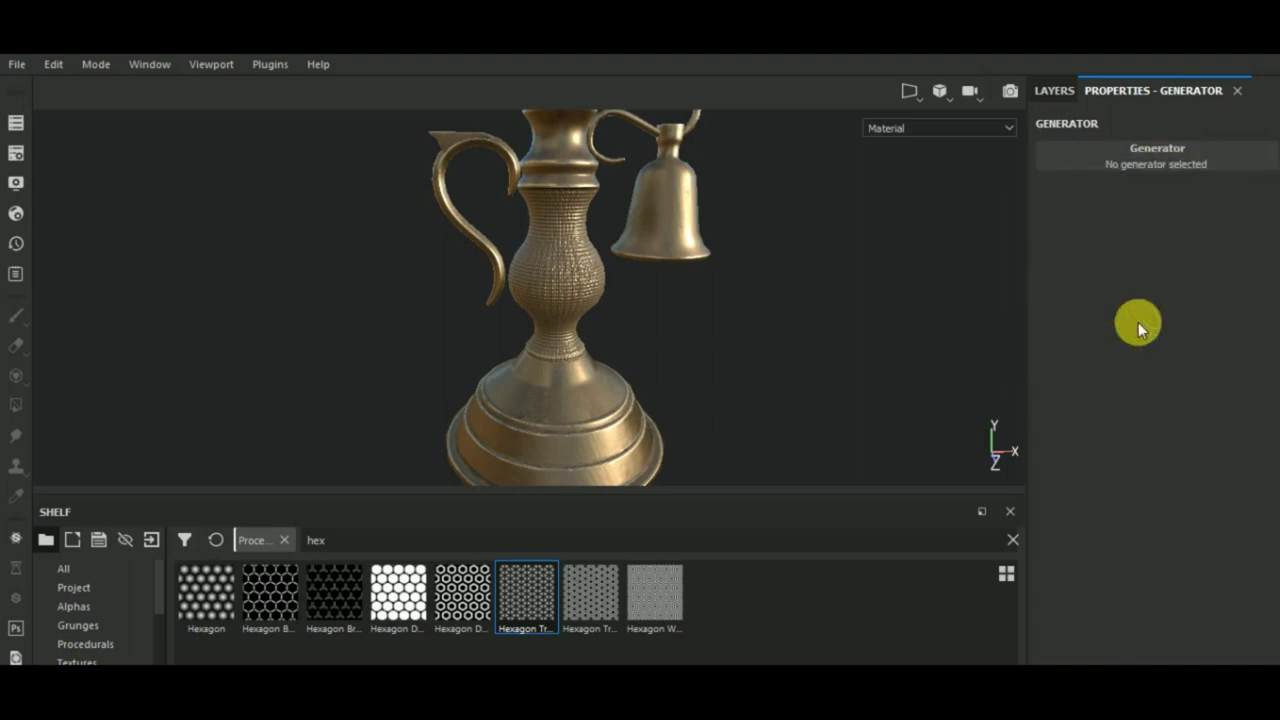
pyautogui.click(1058, 92)
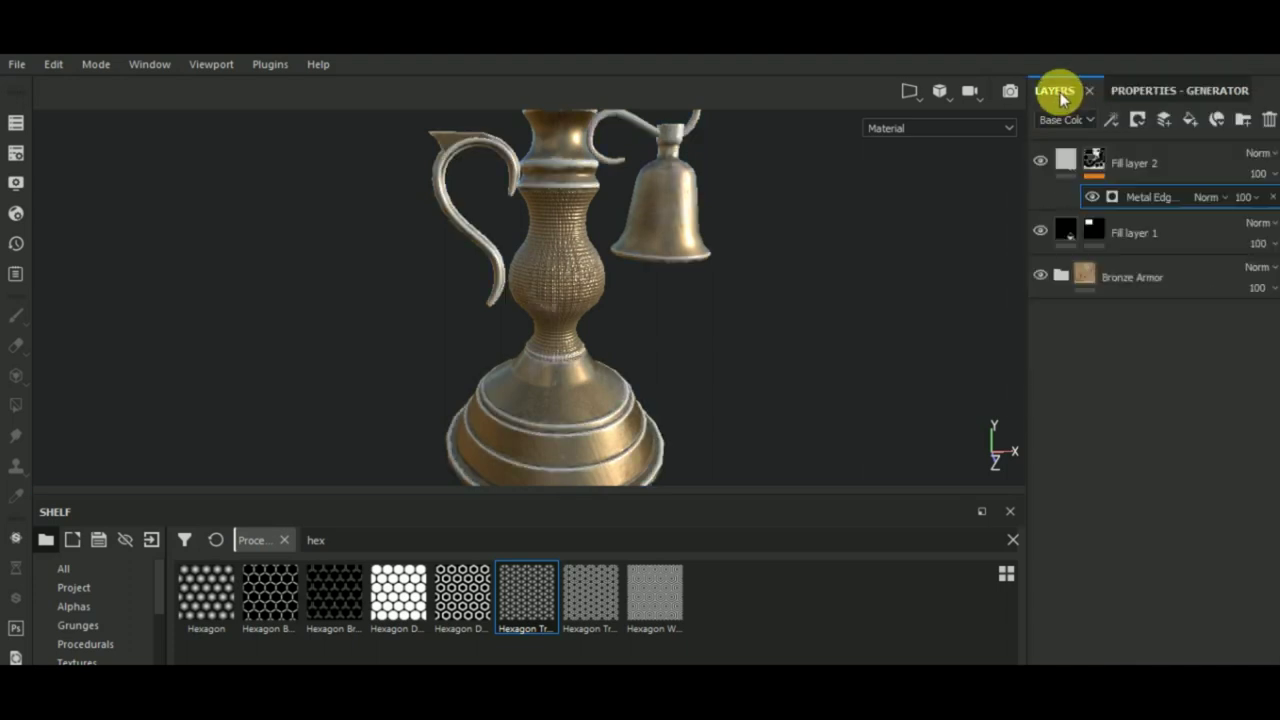
pyautogui.click(1066, 163)
# Disable Fill layer 2's metal, rough, nrm and height channels.
pyautogui.click(1155, 91)
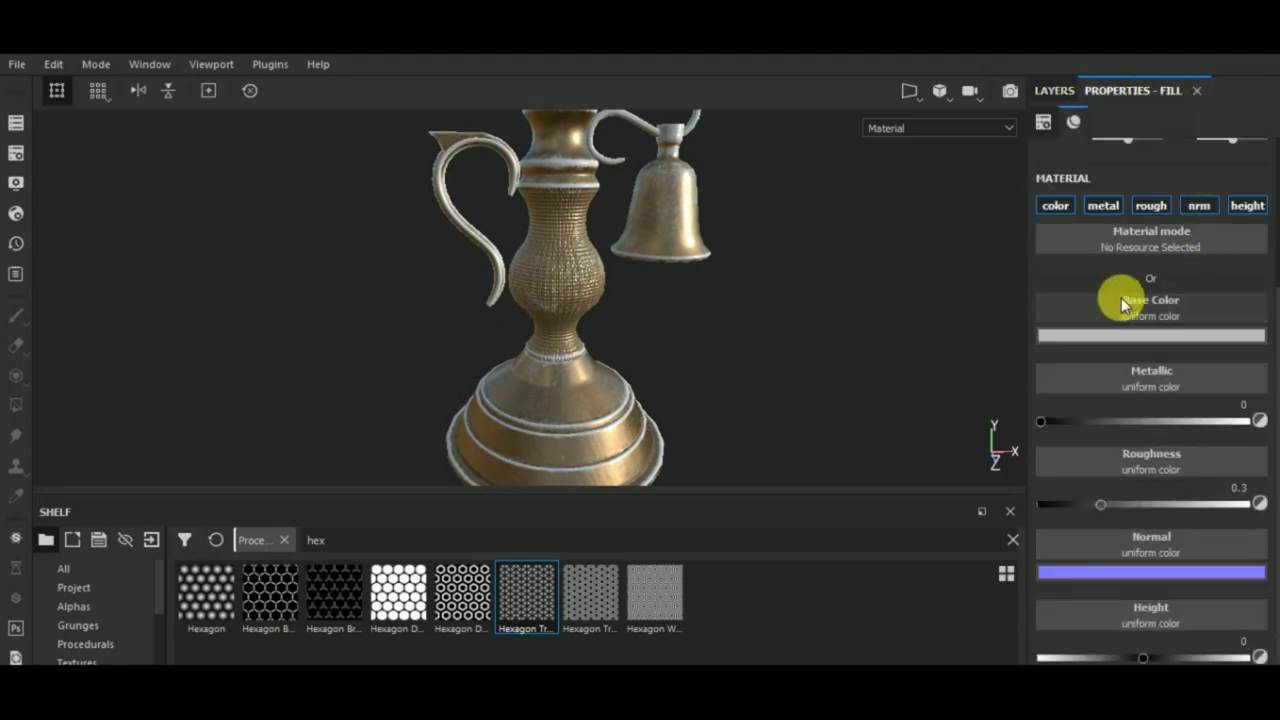
pyautogui.click(1104, 205)
pyautogui.click(1151, 205)
pyautogui.click(1199, 205)
pyautogui.click(1246, 205)
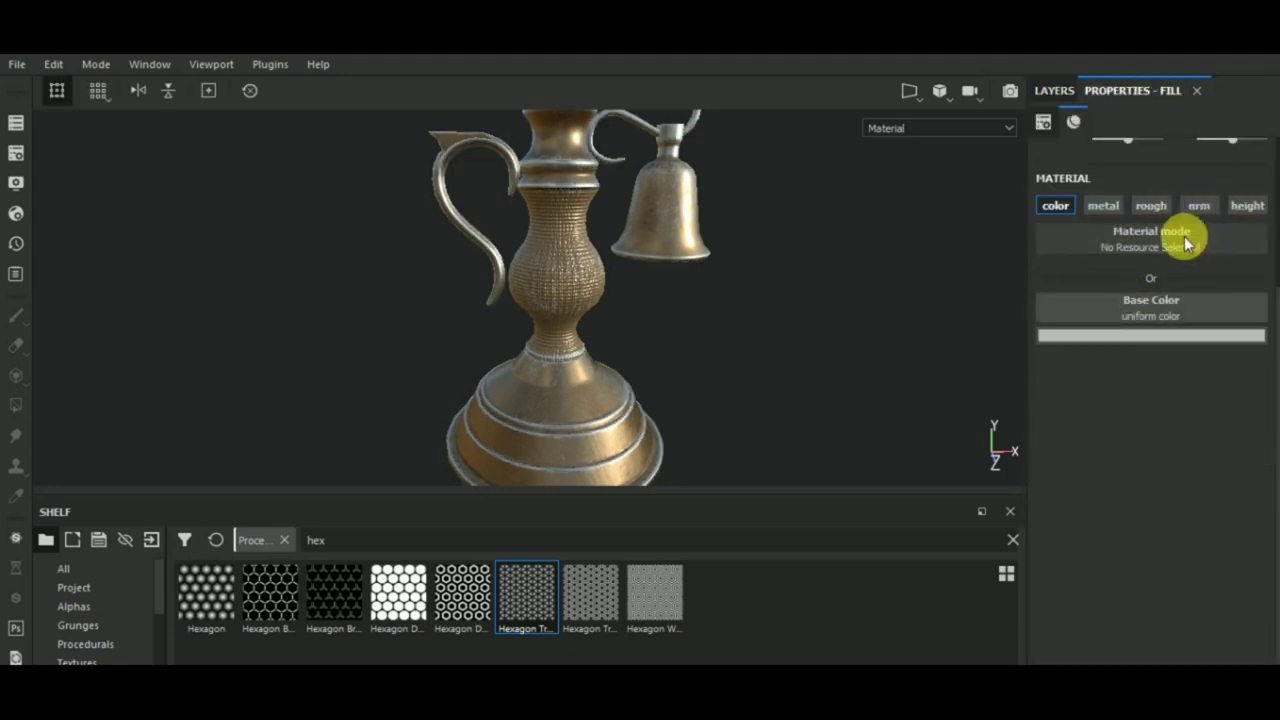
# Set its base colour to a dark brown (about 0.085, 0.059, 0.030) sampled from the bronze.
pyautogui.click(1131, 335)
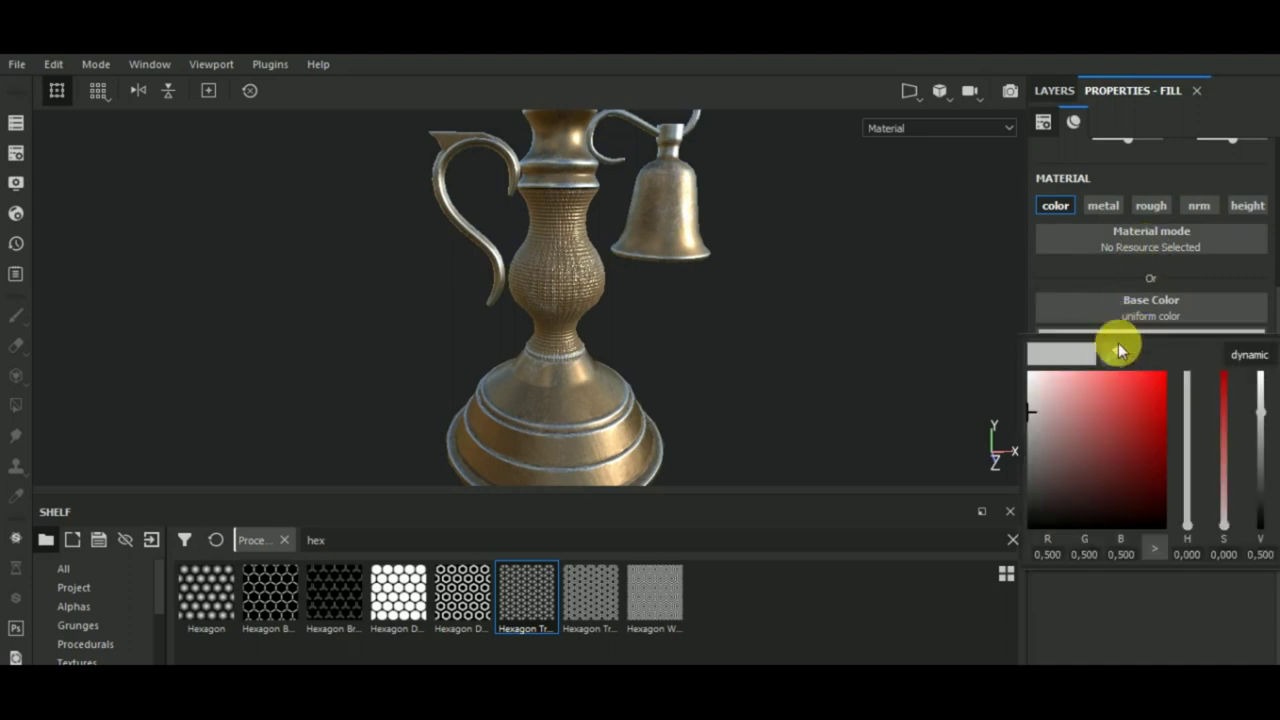
pyautogui.click(1112, 352)
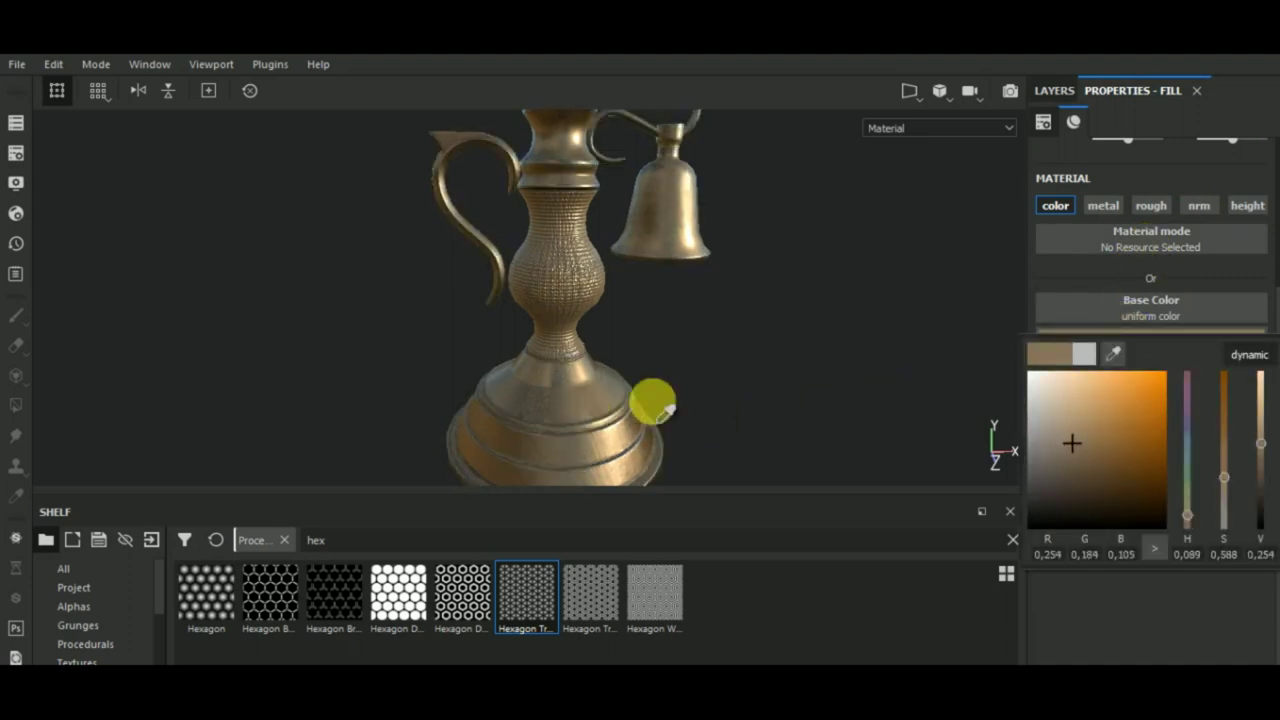
pyautogui.click(654, 401)
pyautogui.moveTo(1070, 447)
pyautogui.mouseDown()
pyautogui.moveTo(1072, 490)
pyautogui.moveTo(1079, 477)
pyautogui.mouseUp()
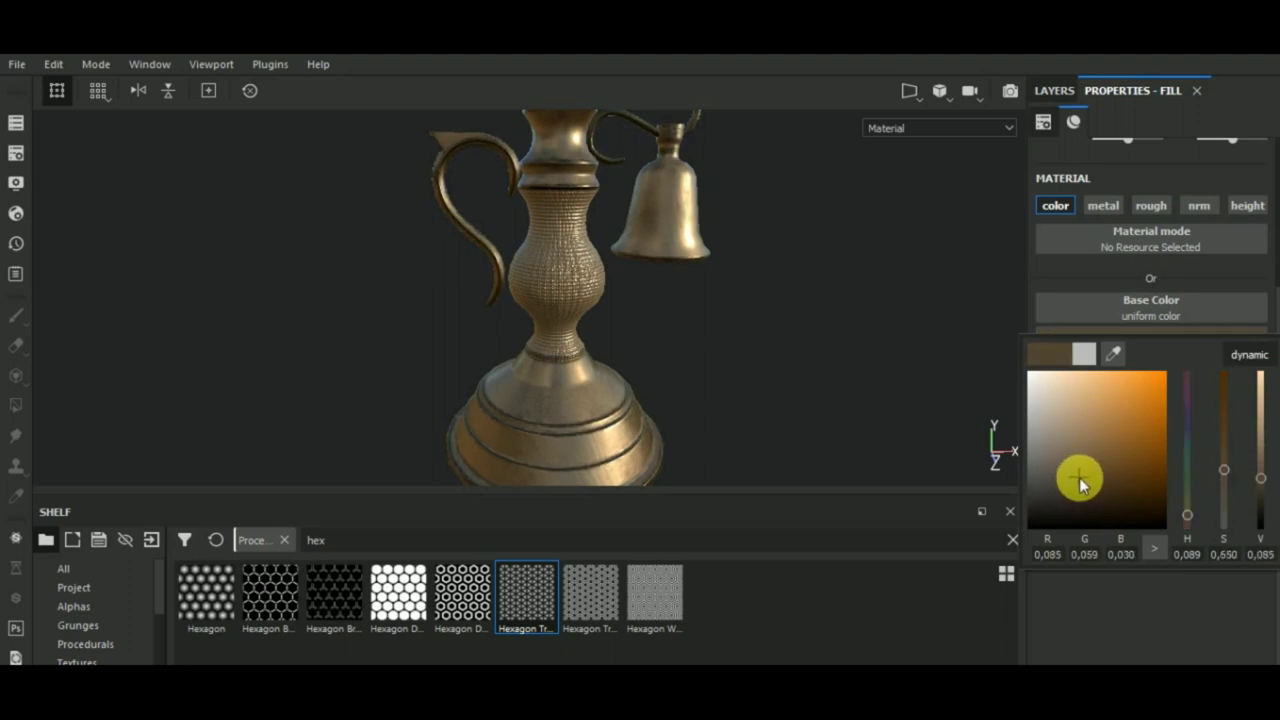
pyautogui.keyDown('alt'); pyautogui.moveTo(893, 361); pyautogui.dragTo(848, 377); pyautogui.keyUp('alt')
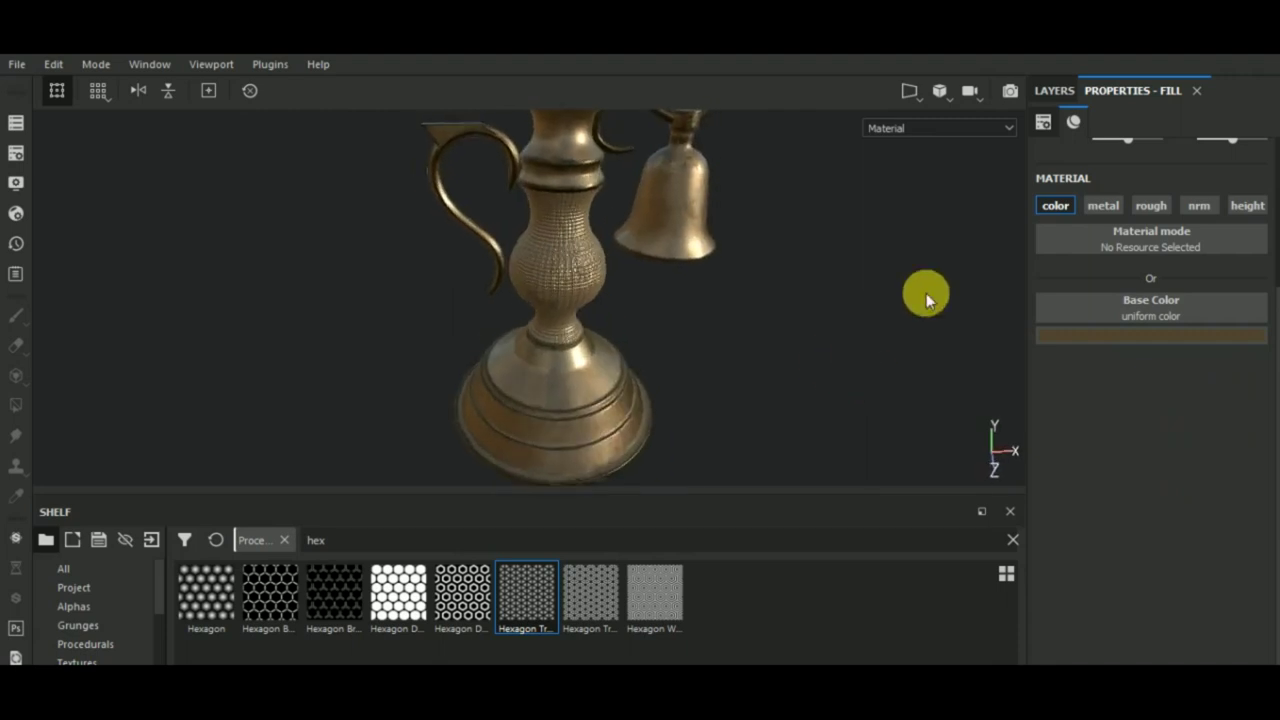
pyautogui.click(1055, 90)
# Tune Metal Edge Wear: wear level 0.42, wear contrast 0.16, curvature weight about 0.62.
pyautogui.click(1107, 192)
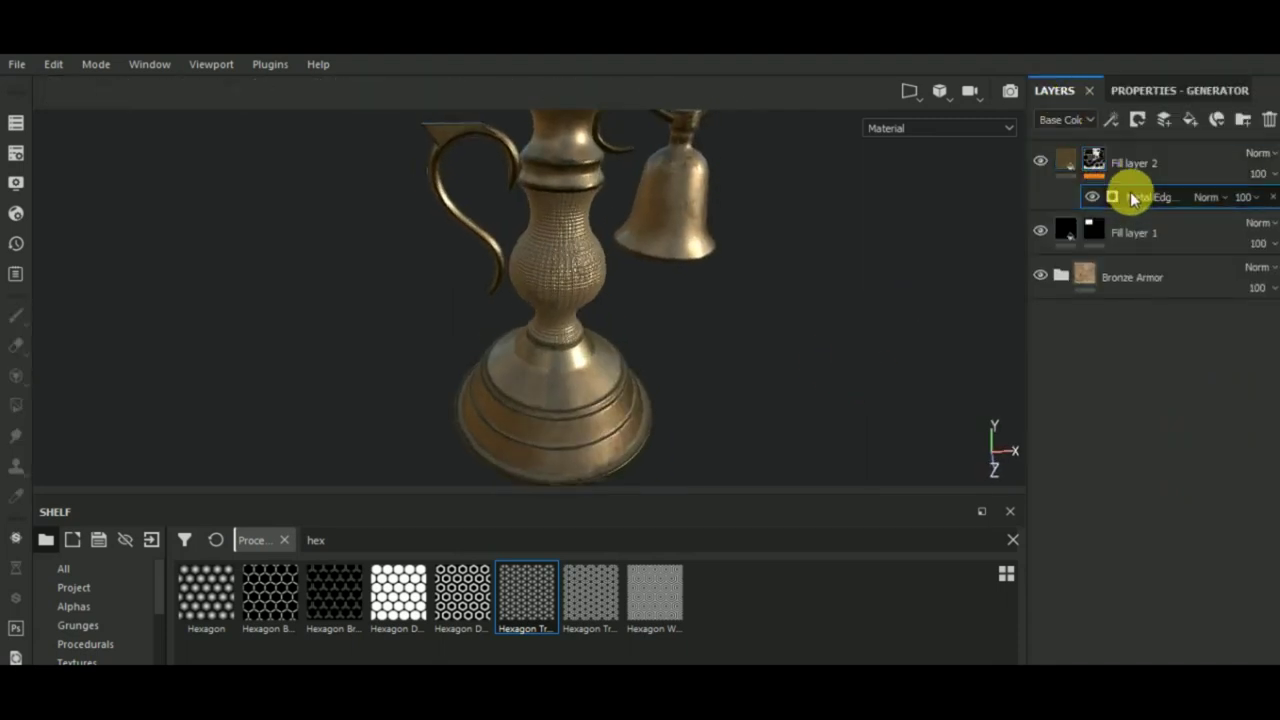
pyautogui.click(1151, 92)
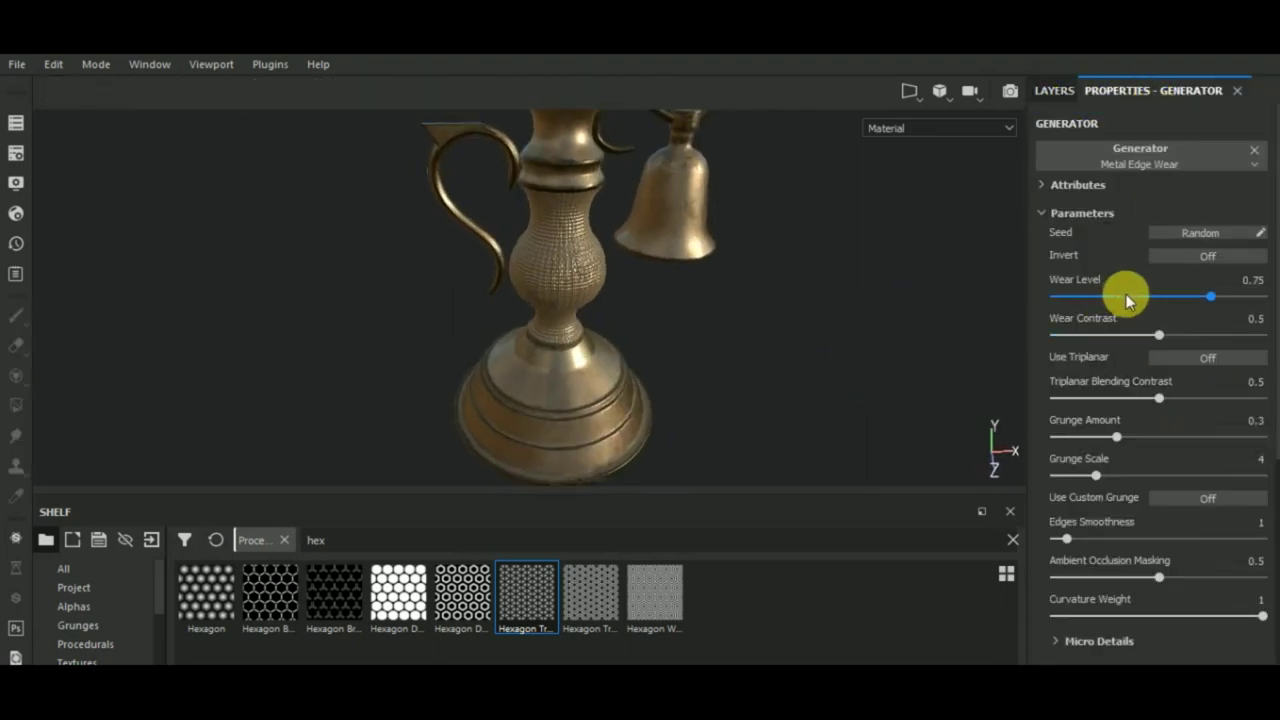
pyautogui.moveTo(1126, 294); pyautogui.dragTo(1141, 297)
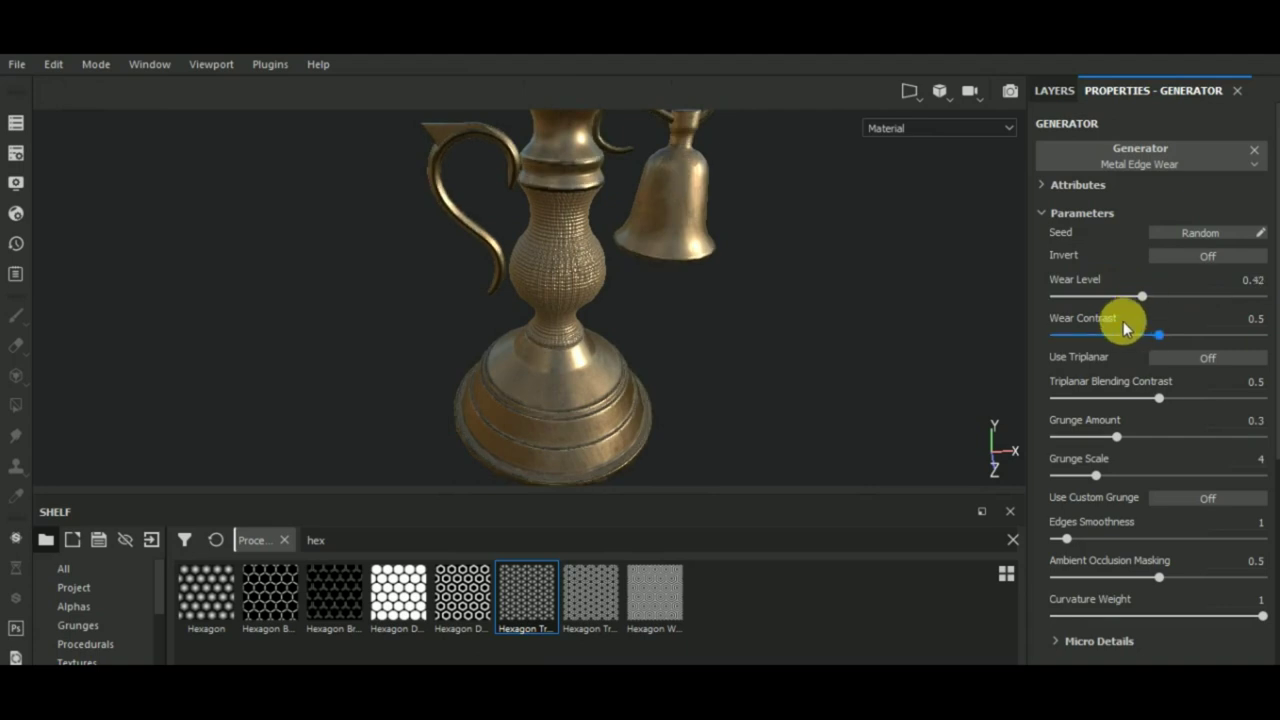
pyautogui.click(1087, 337)
pyautogui.moveTo(1118, 437); pyautogui.dragTo(1052, 437)
pyautogui.click(1062, 474)
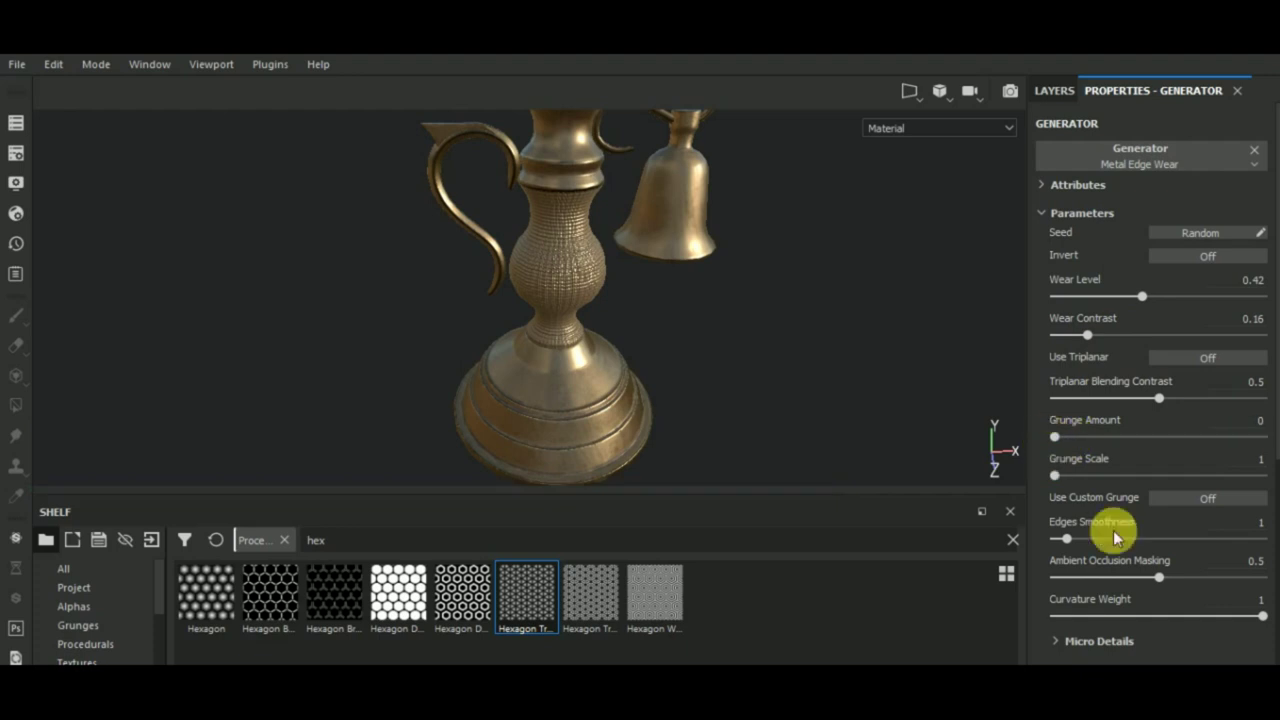
pyautogui.moveTo(1152, 622); pyautogui.dragTo(1185, 620)
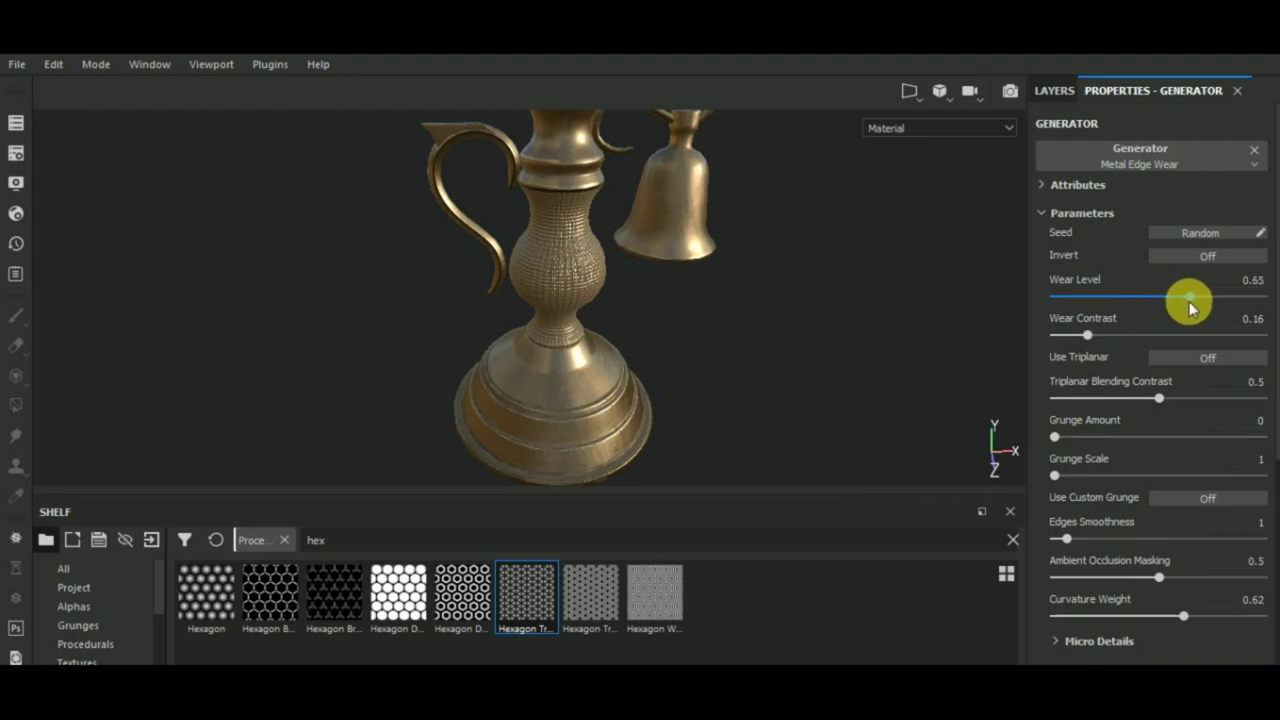
# Set edge smoothness 3.98, grunge amount 0.38 and grunge scale 3.
pyautogui.keyDown('alt'); pyautogui.moveTo(800, 306); pyautogui.dragTo(735, 400); pyautogui.keyUp('alt')
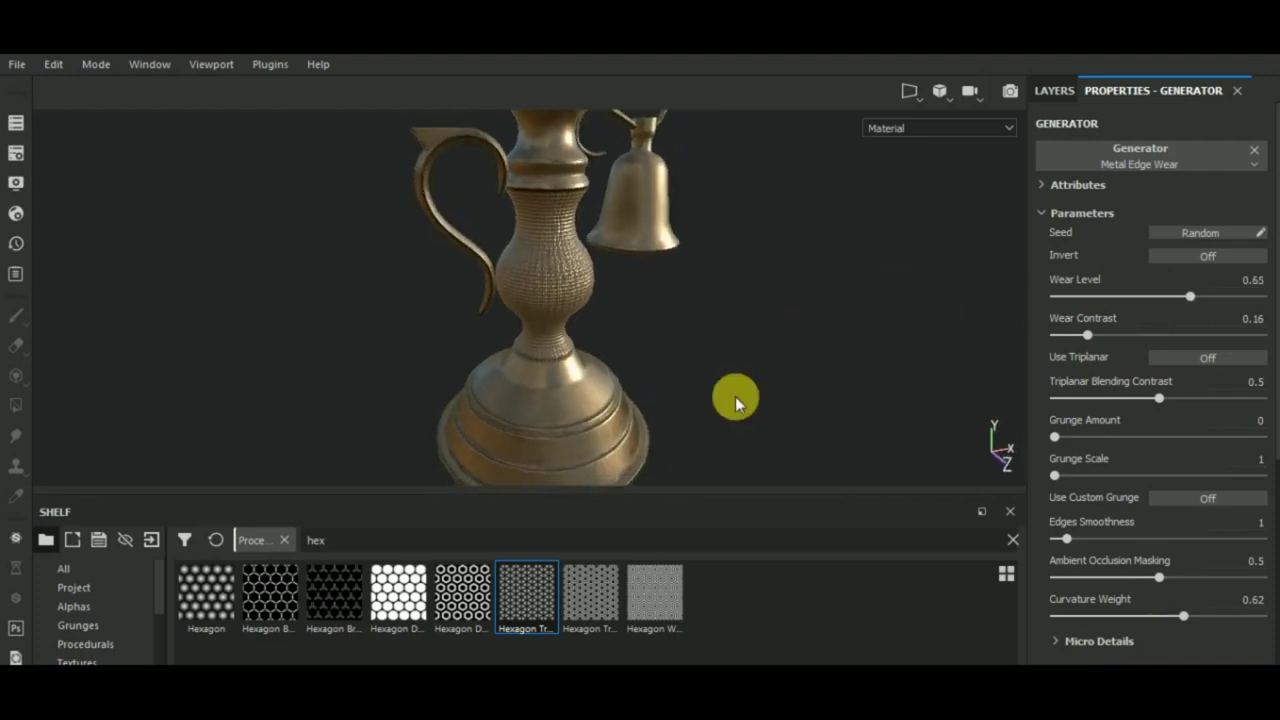
pyautogui.scroll(2, 735, 400)
pyautogui.scroll(2, 757, 394)
pyautogui.scroll(-1, 1106, 436)
pyautogui.click(1107, 443)
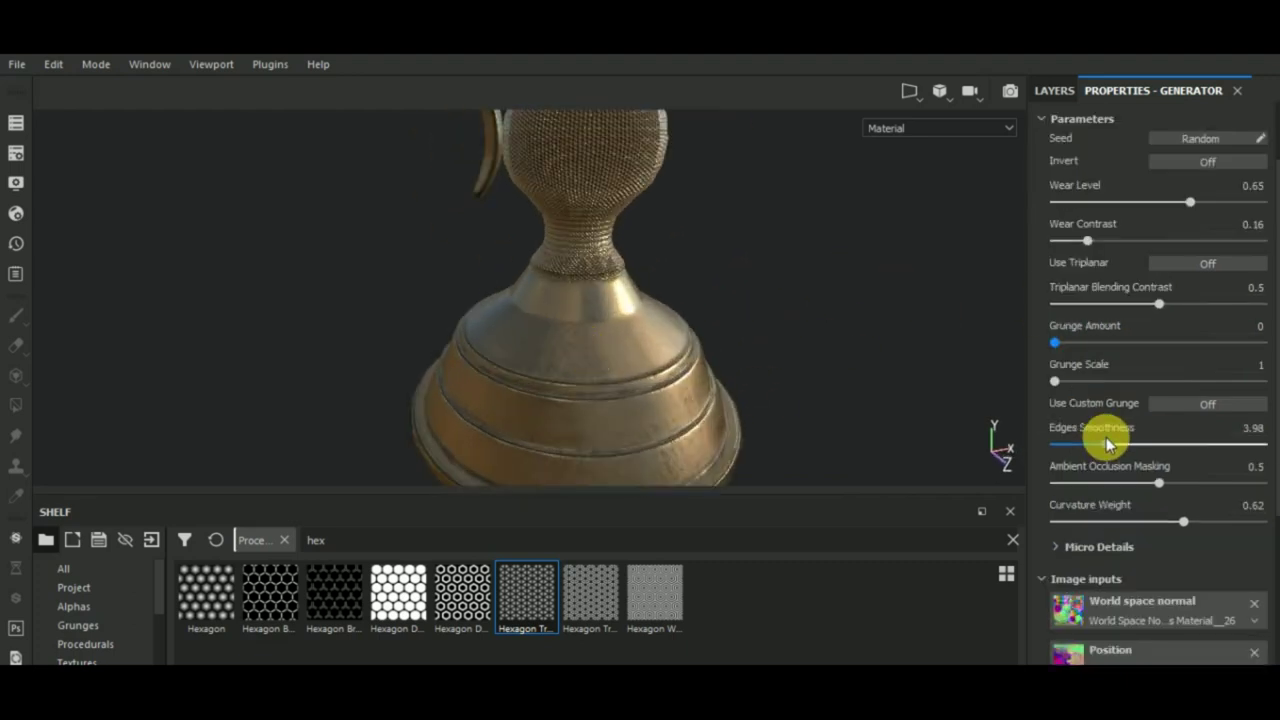
pyautogui.click(1105, 342)
pyautogui.keyDown('alt'); pyautogui.moveTo(846, 380); pyautogui.dragTo(878, 420); pyautogui.keyUp('alt')
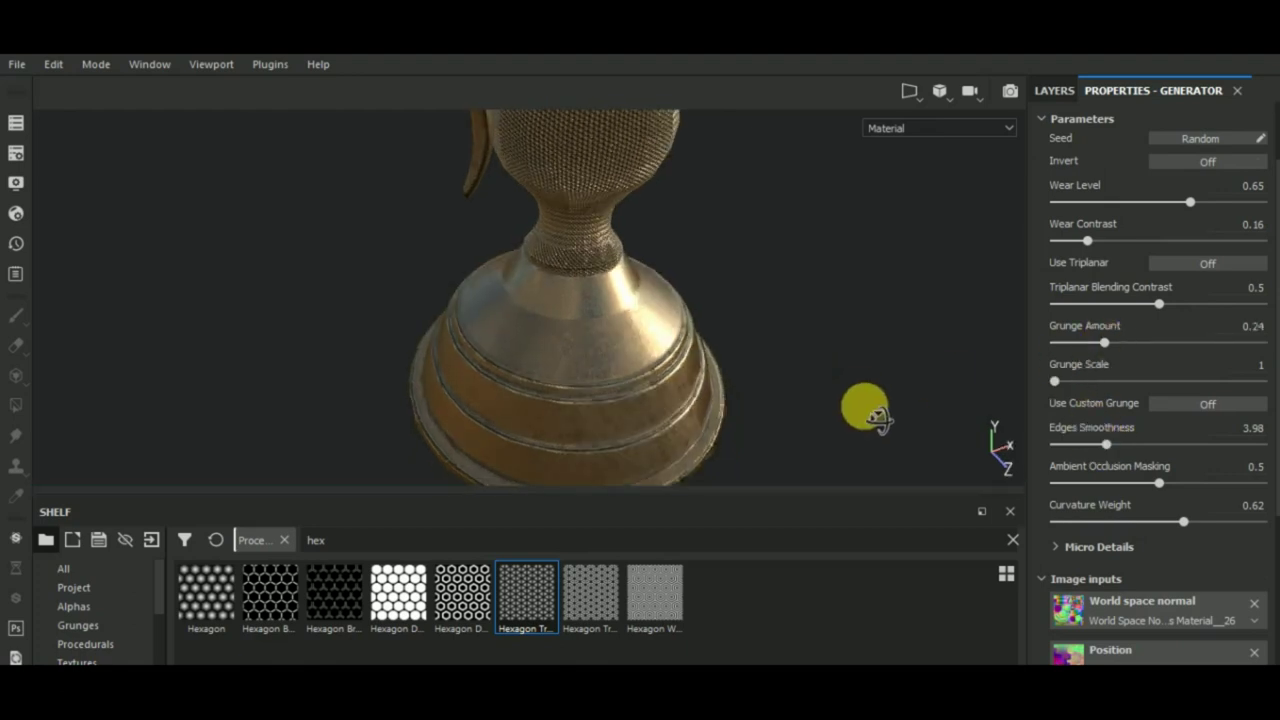
pyautogui.moveTo(1105, 342); pyautogui.dragTo(1135, 347)
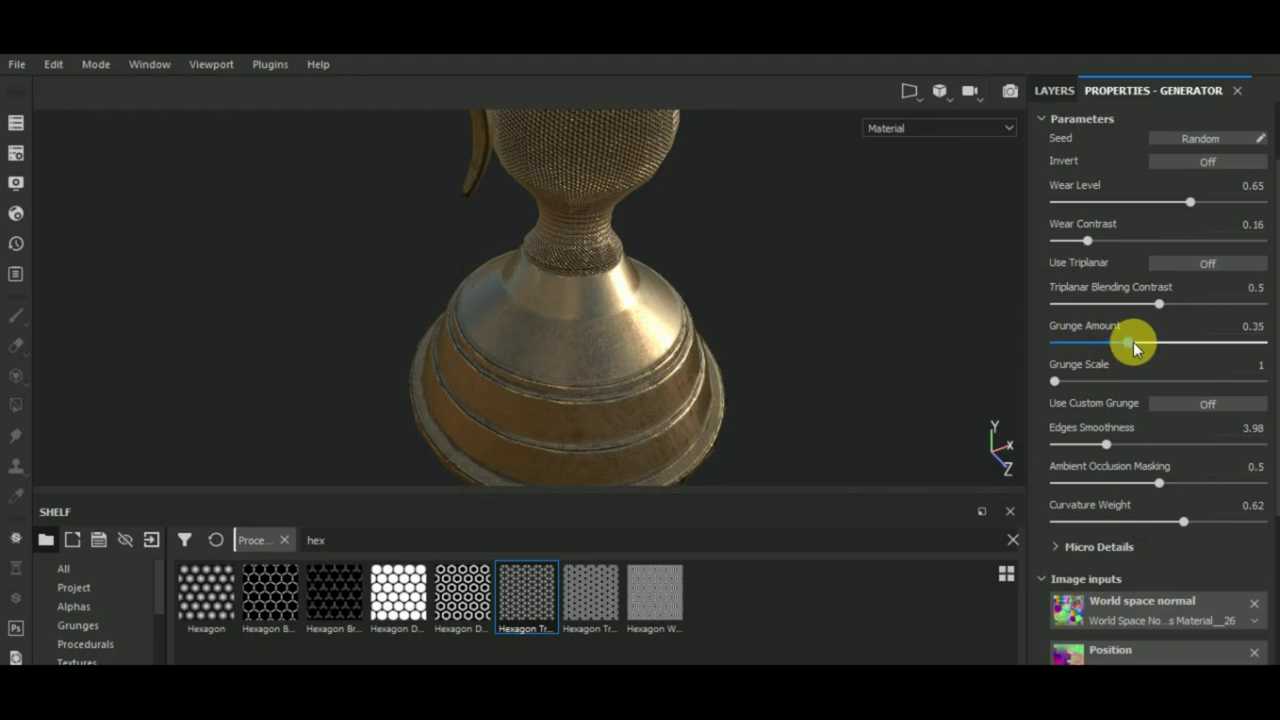
pyautogui.click(1083, 384)
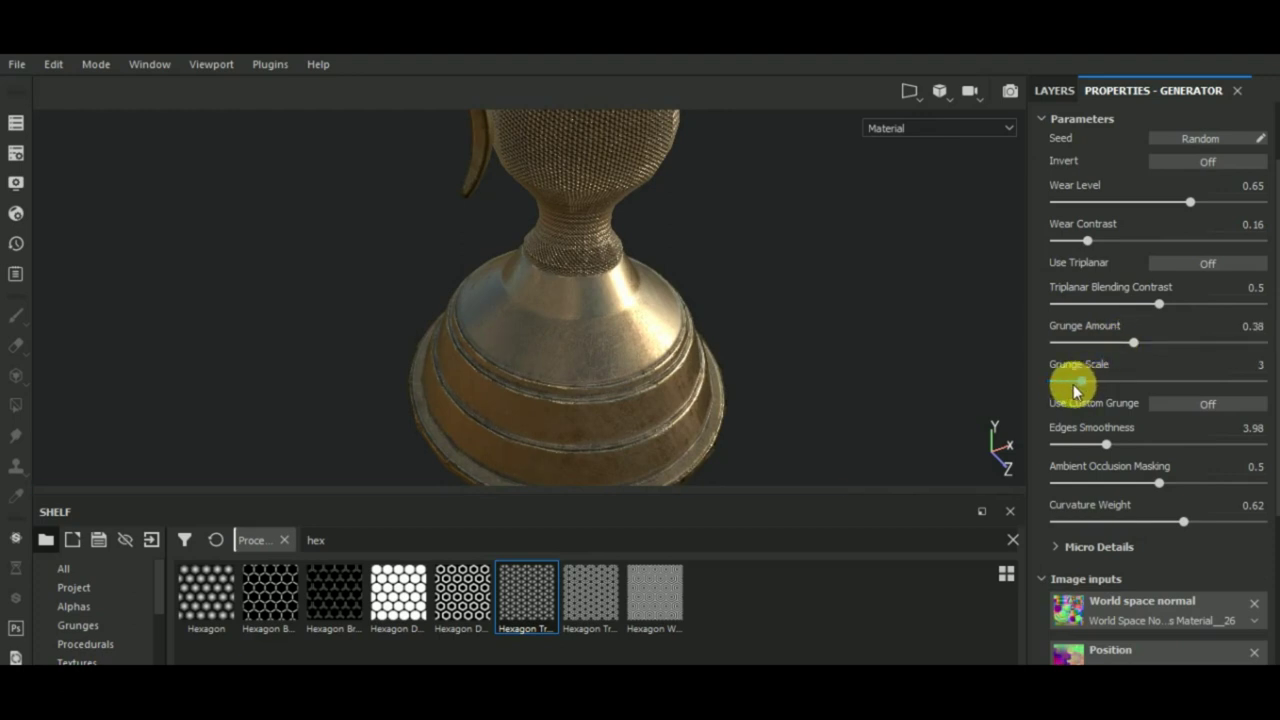
pyautogui.keyDown('alt'); pyautogui.moveTo(740, 325); pyautogui.dragTo(789, 338); pyautogui.keyUp('alt')
pyautogui.scroll(-5, 775, 335)
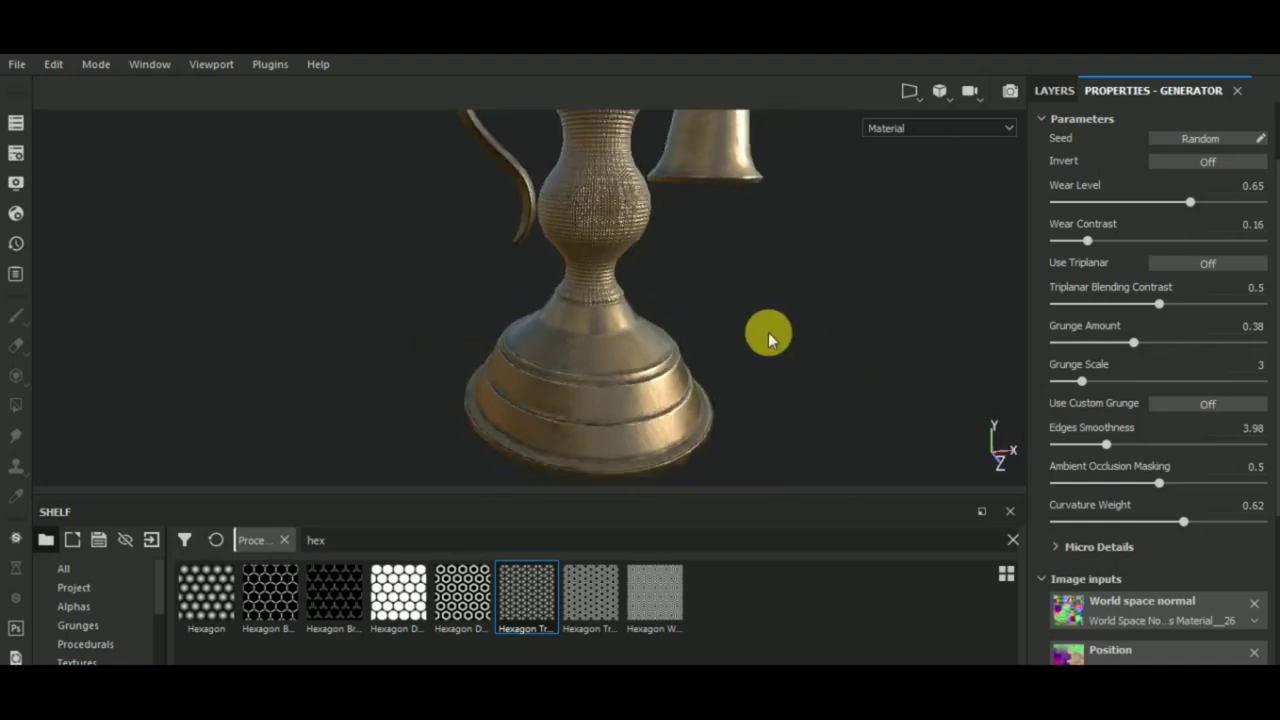
pyautogui.scroll(-3, 778, 315)
# Darken Fill layer 2's base colour to a deep brown (0.049, 0.031, 0.011).
pyautogui.click(1078, 90)
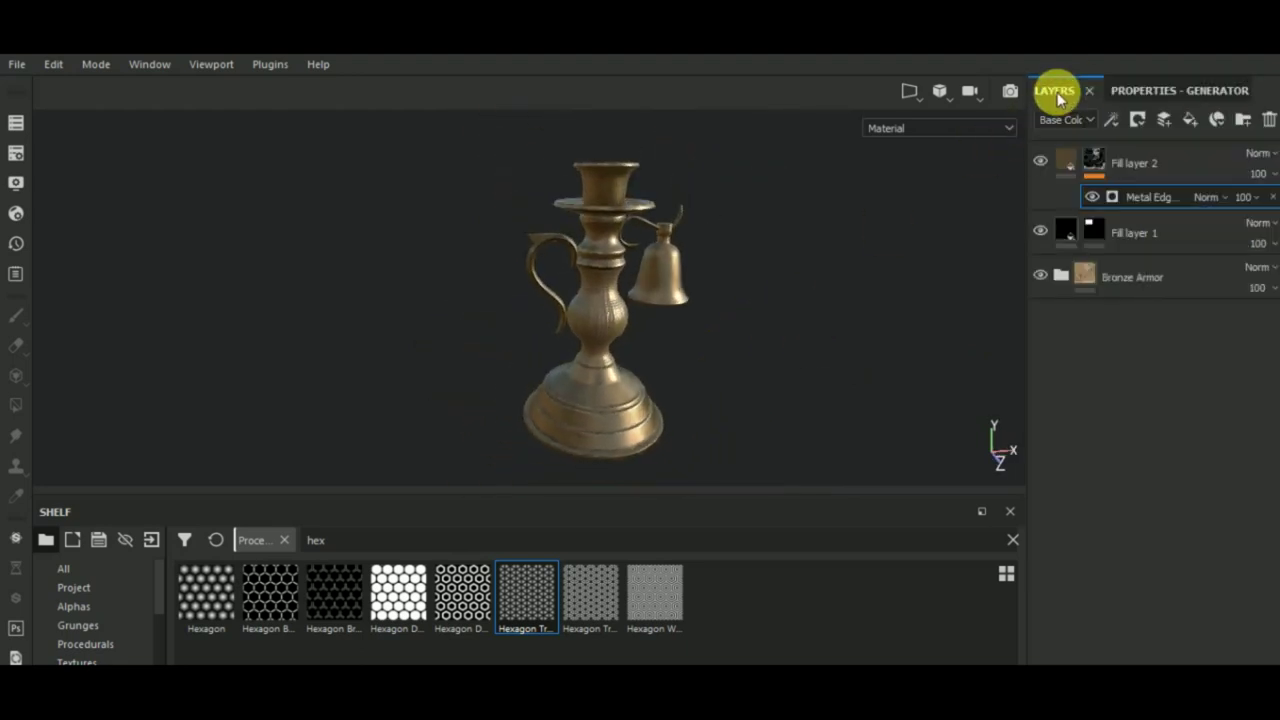
pyautogui.click(1156, 159)
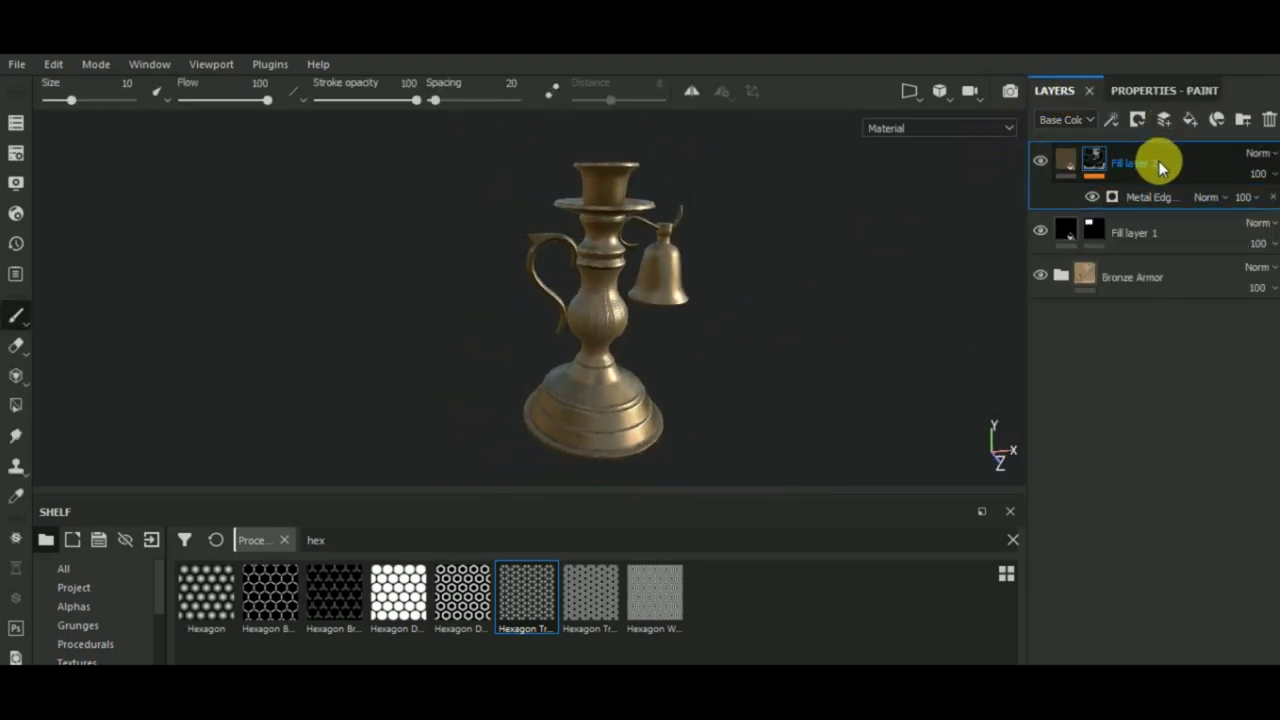
pyautogui.click(1202, 126)
pyautogui.click(1133, 92)
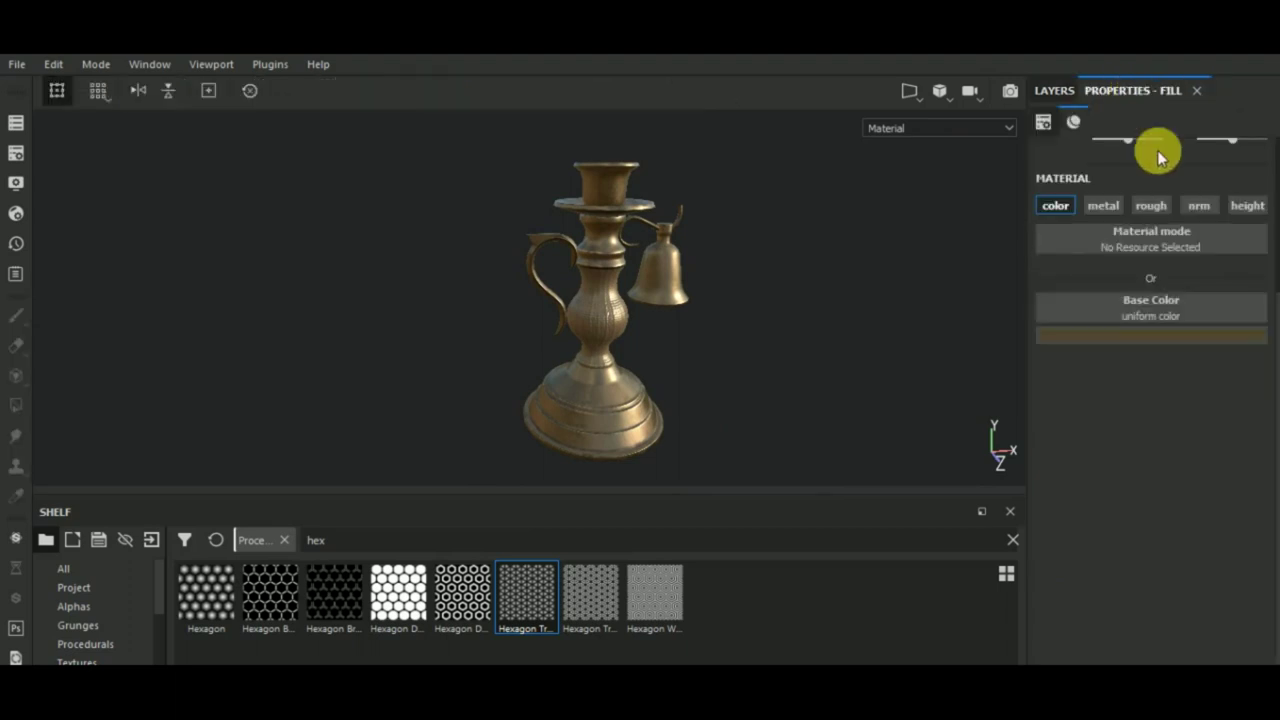
pyautogui.click(1134, 330)
pyautogui.click(1137, 307)
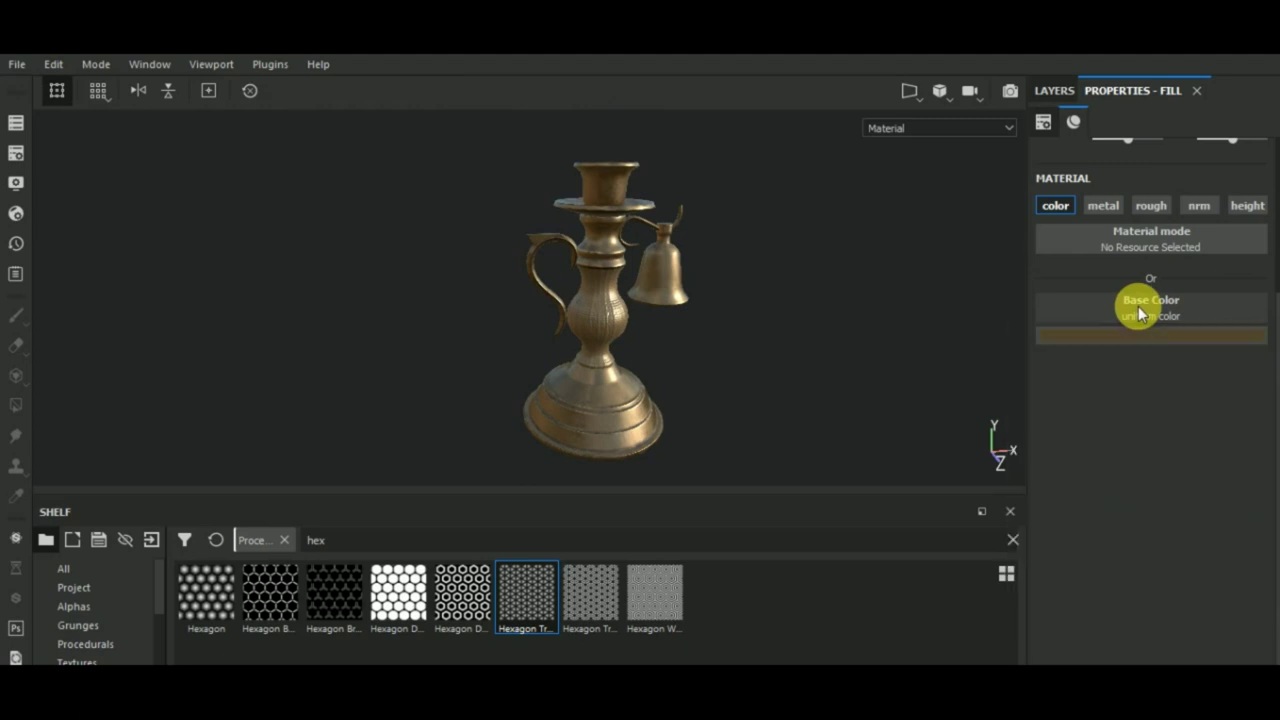
pyautogui.click(1143, 337)
pyautogui.moveTo(1077, 480)
pyautogui.mouseDown()
pyautogui.moveTo(1103, 491)
pyautogui.moveTo(1087, 507)
pyautogui.moveTo(1068, 492)
pyautogui.moveTo(1095, 475)
pyautogui.moveTo(1097, 494)
pyautogui.mouseUp()
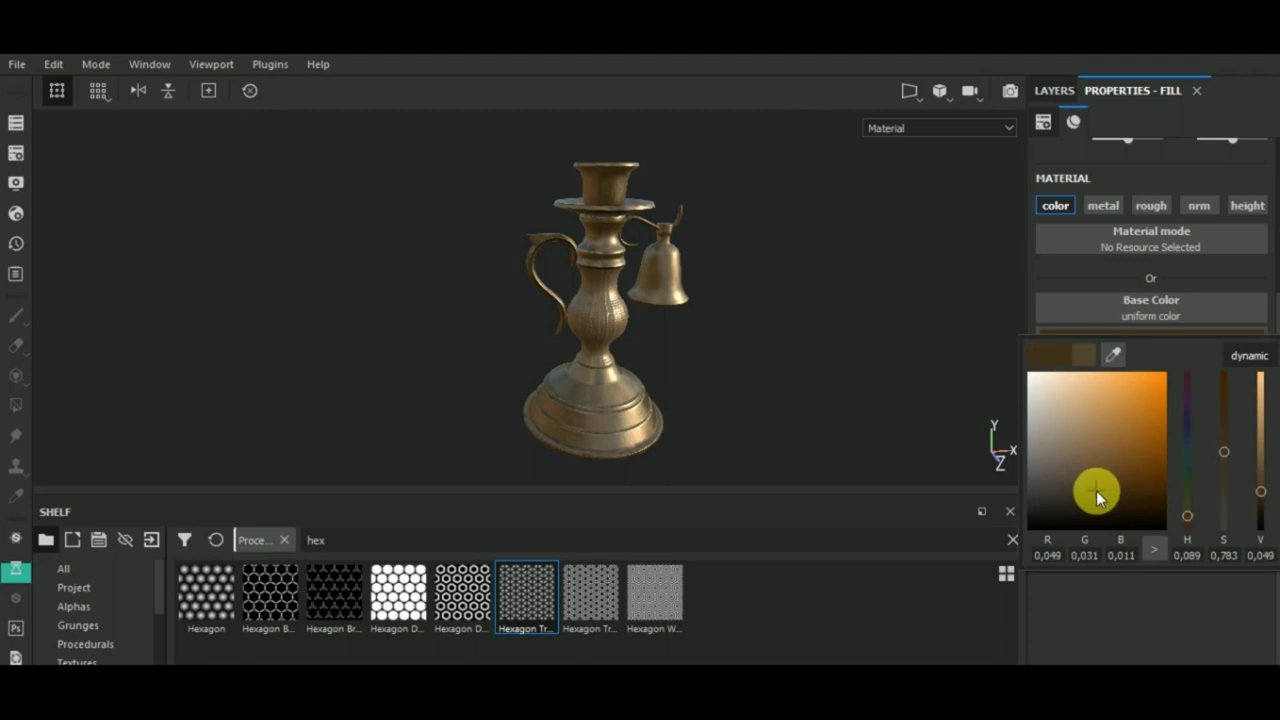
pyautogui.moveTo(940, 335)
pyautogui.keyDown('alt'); pyautogui.mouseDown()
pyautogui.moveTo(914, 351)
pyautogui.moveTo(900, 340)
pyautogui.mouseUp(); pyautogui.keyUp('alt')
pyautogui.click(1053, 95)
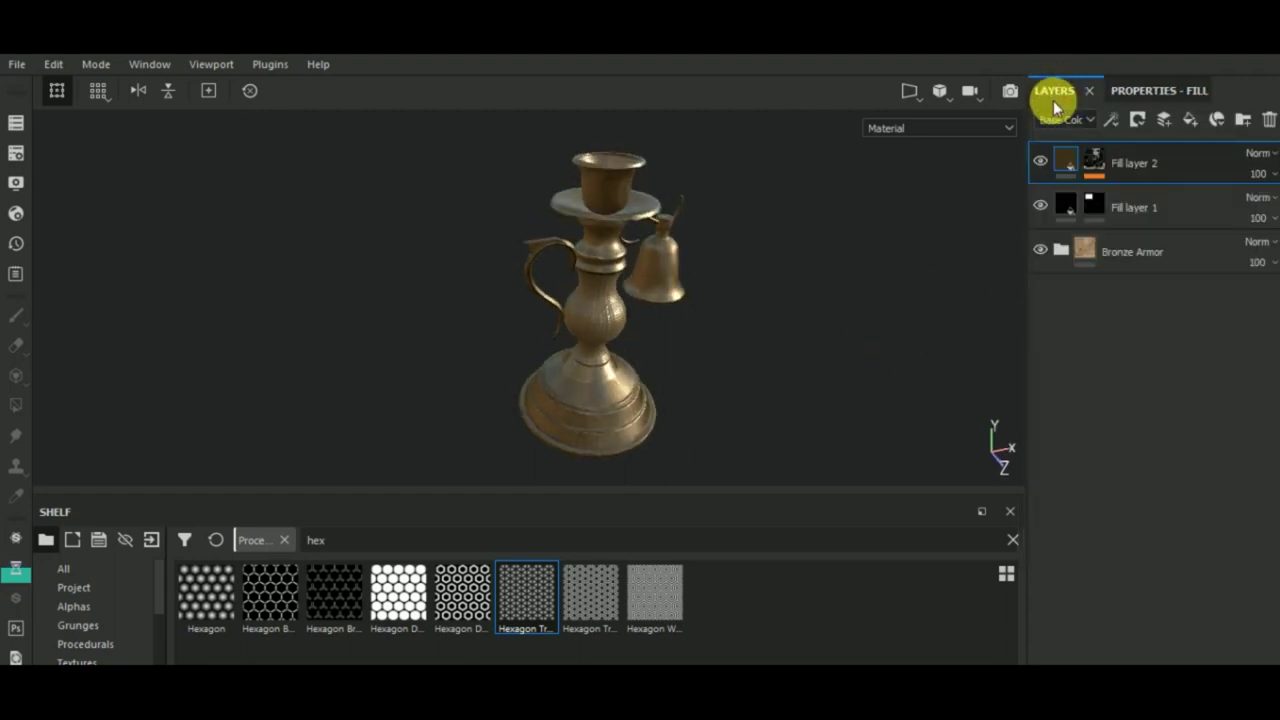
# Add Fill layer 3 with a black mask and a Curvature generator in Cavities mode.
pyautogui.click(1189, 121)
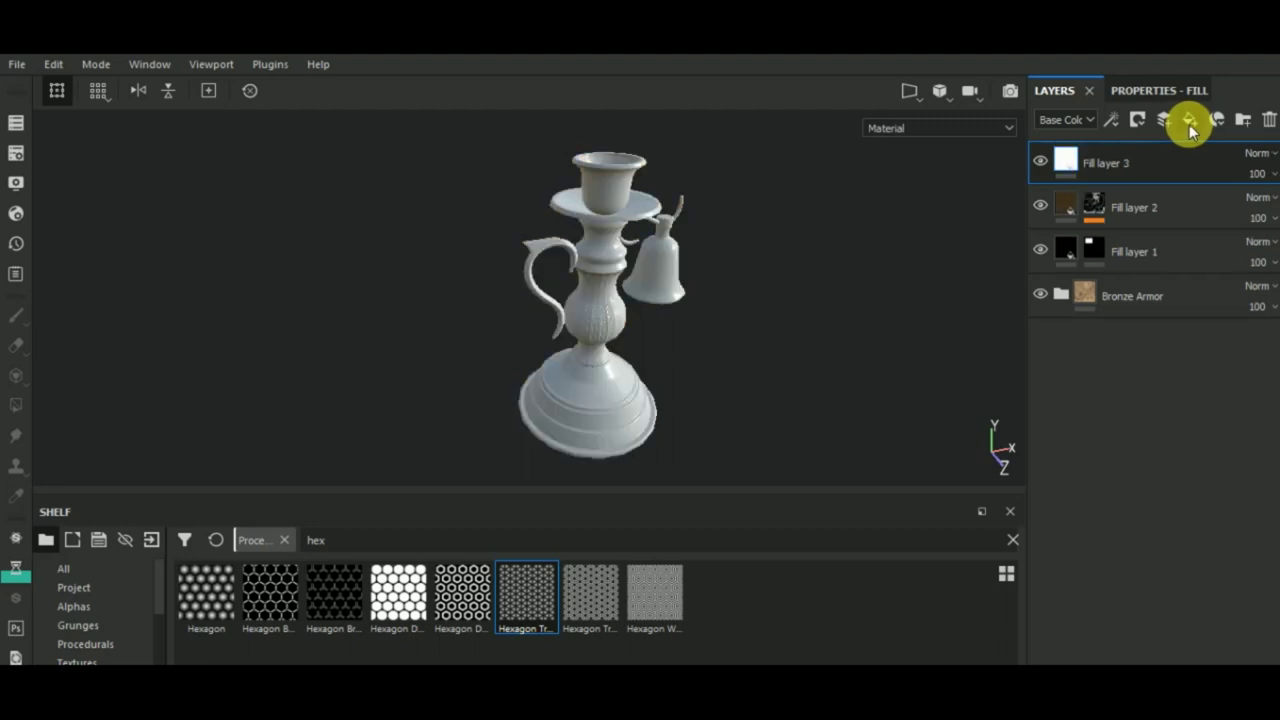
pyautogui.click(1139, 120)
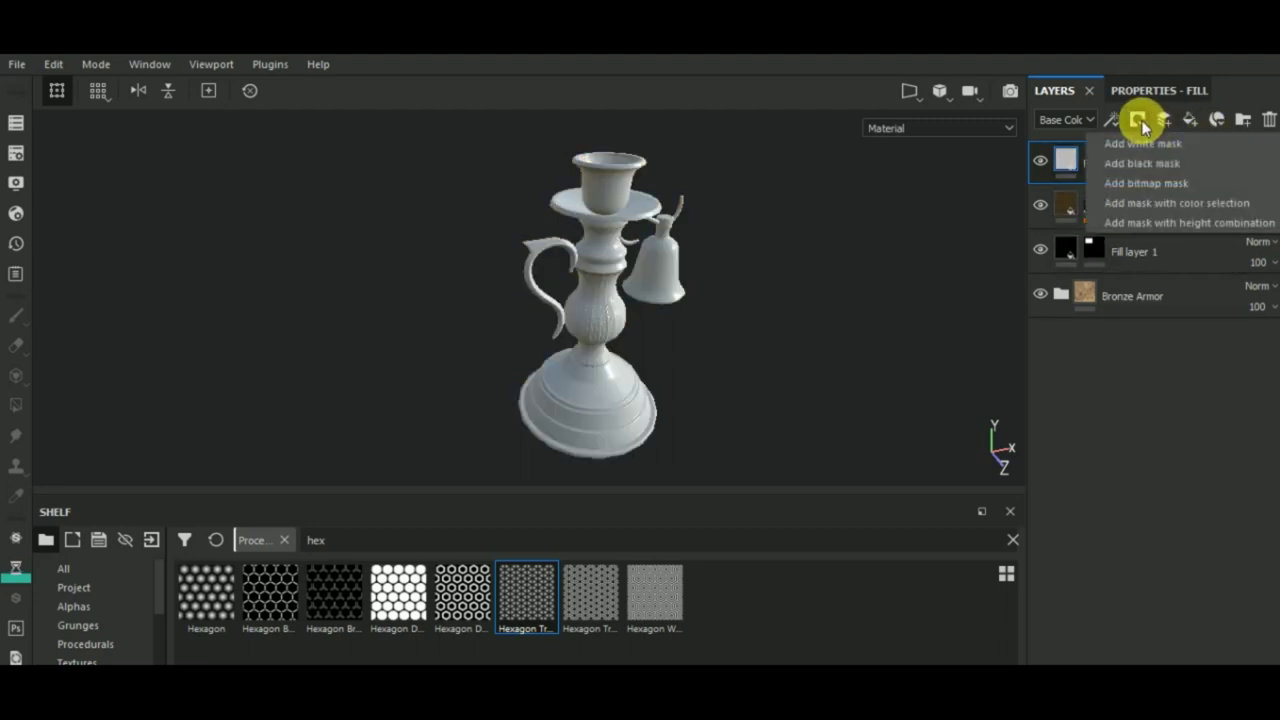
pyautogui.click(1150, 162)
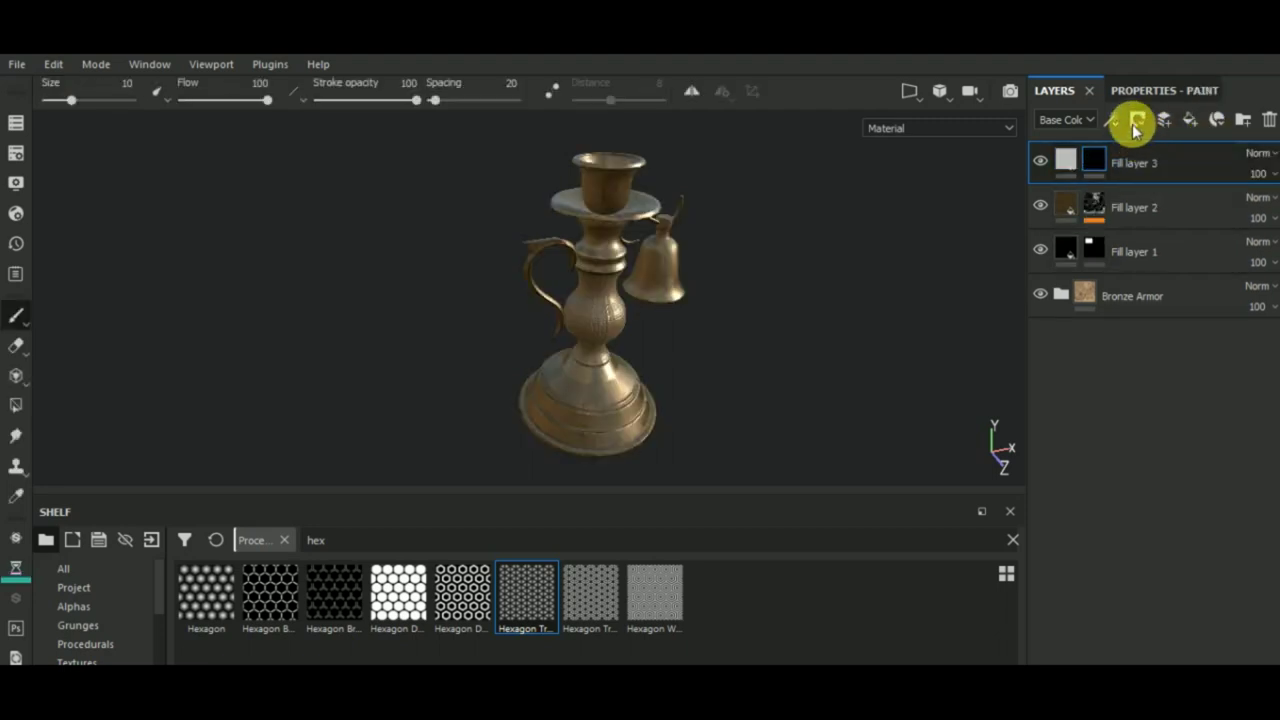
pyautogui.click(1130, 122)
pyautogui.click(1136, 146)
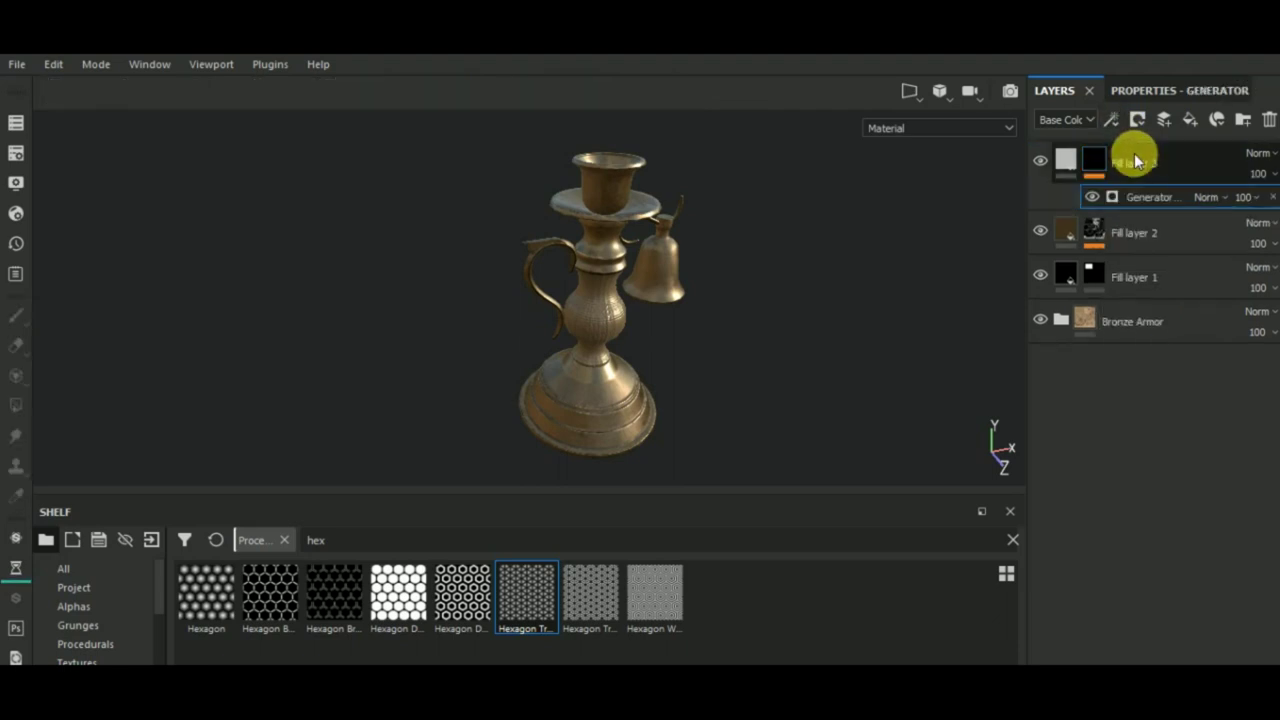
pyautogui.click(1160, 100)
pyautogui.click(1157, 148)
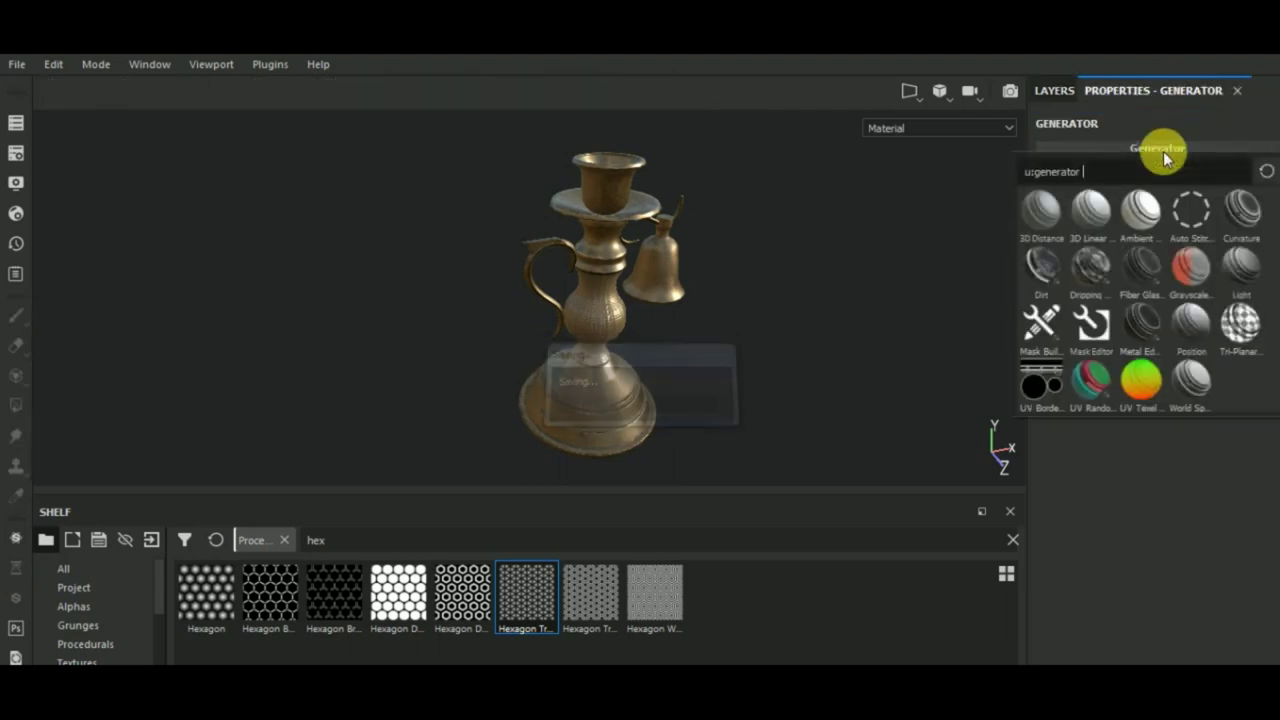
pyautogui.click(1243, 215)
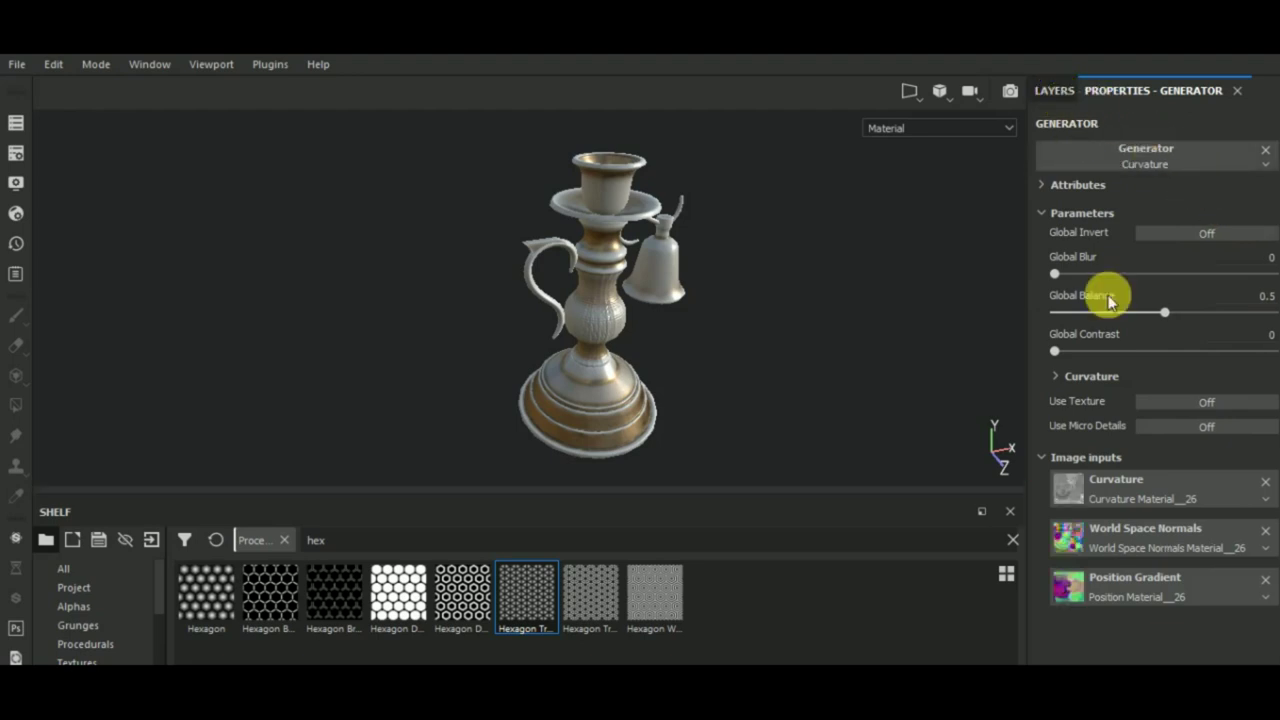
pyautogui.click(1062, 375)
pyautogui.click(1155, 432)
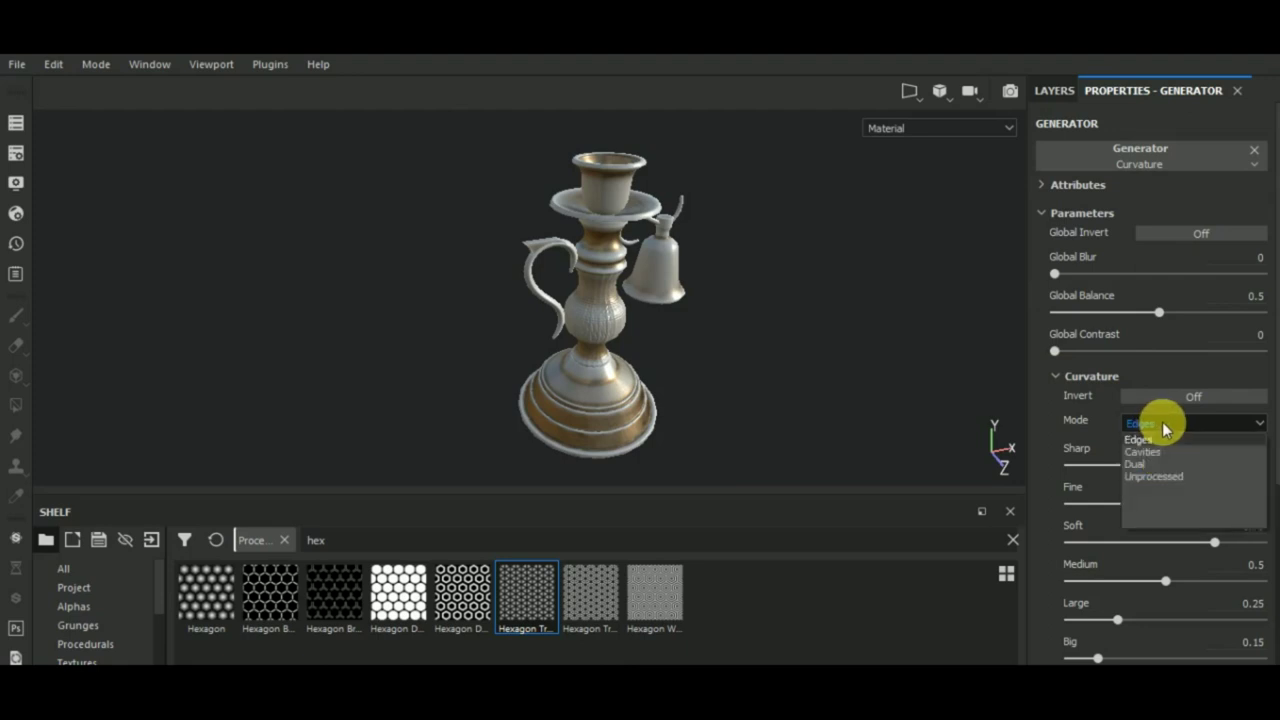
pyautogui.click(1162, 455)
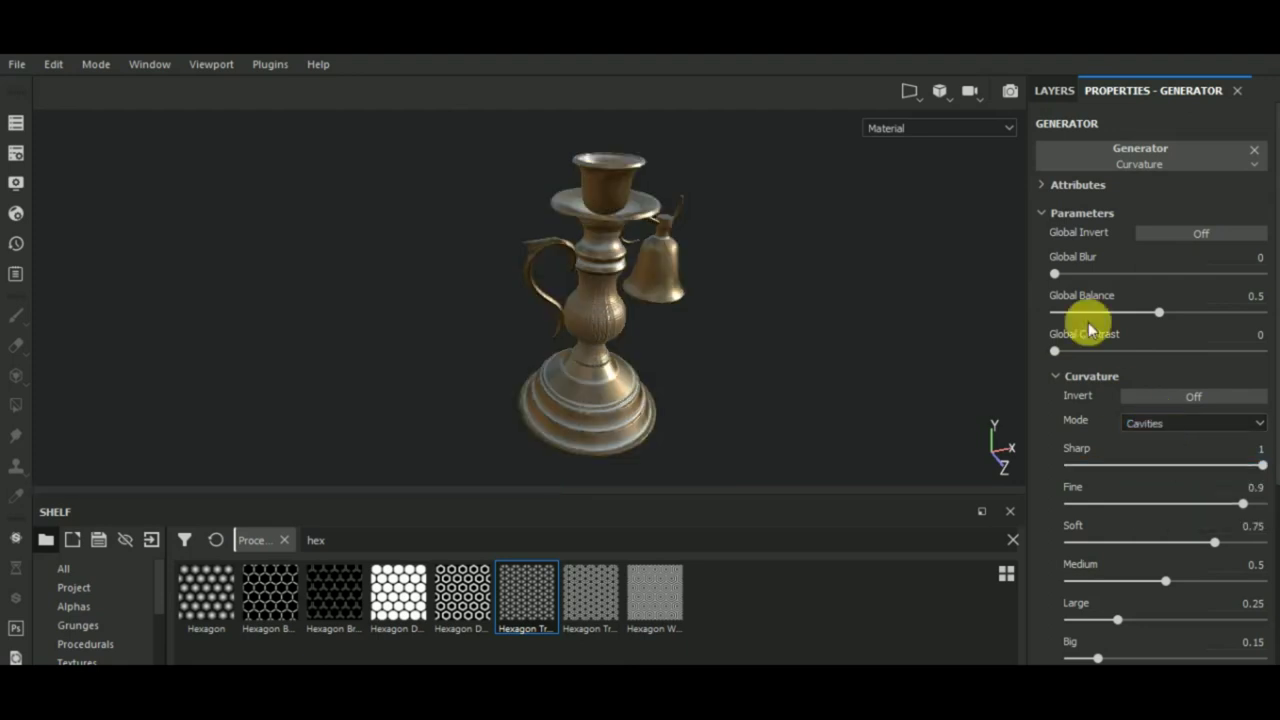
pyautogui.click(1055, 91)
# Make Fill layer 3 colour-only with a near-black brown base colour (0.021, 0.011, 0.003).
pyautogui.click(1095, 172)
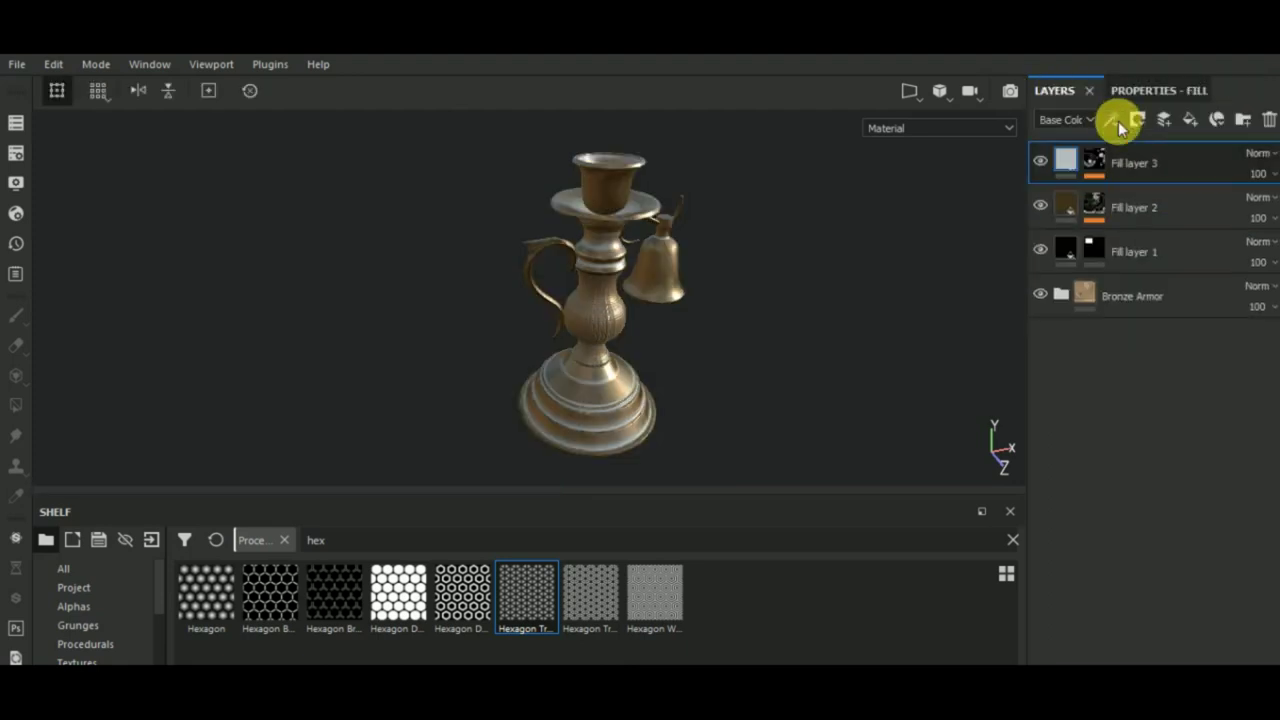
pyautogui.click(1143, 91)
pyautogui.click(1108, 207)
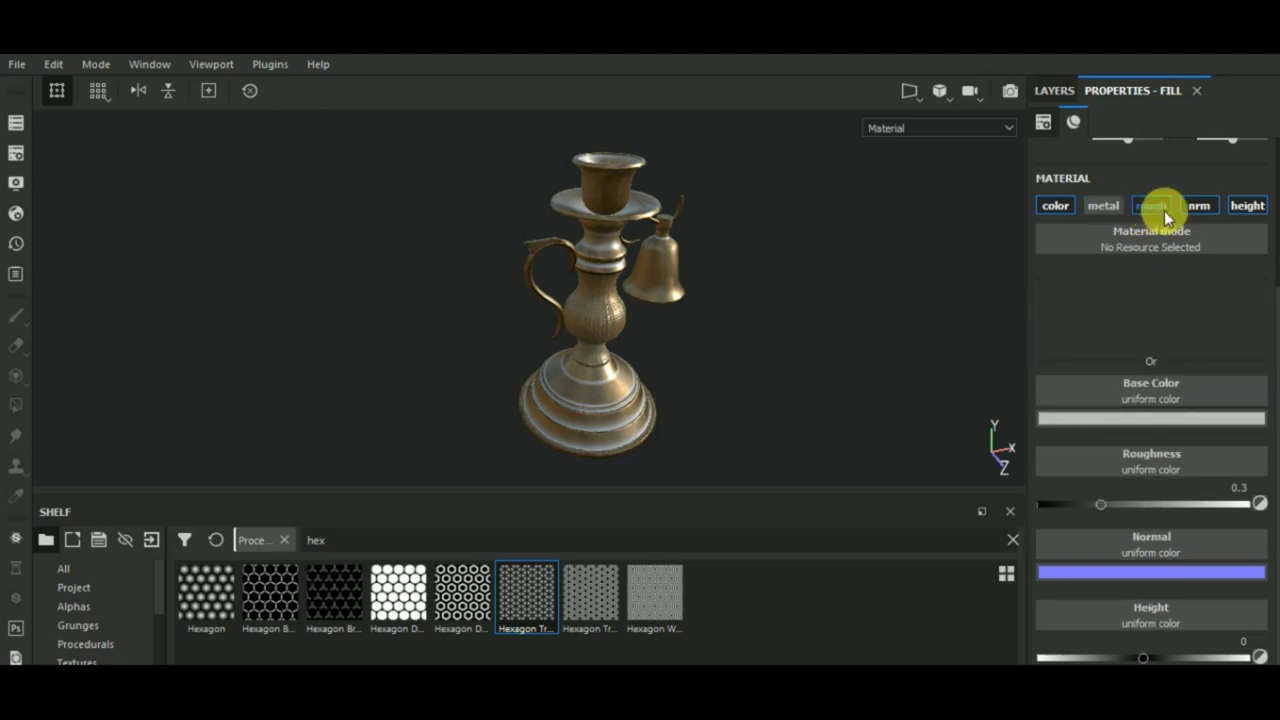
pyautogui.click(1151, 206)
pyautogui.click(1198, 206)
pyautogui.click(1228, 208)
pyautogui.click(1170, 334)
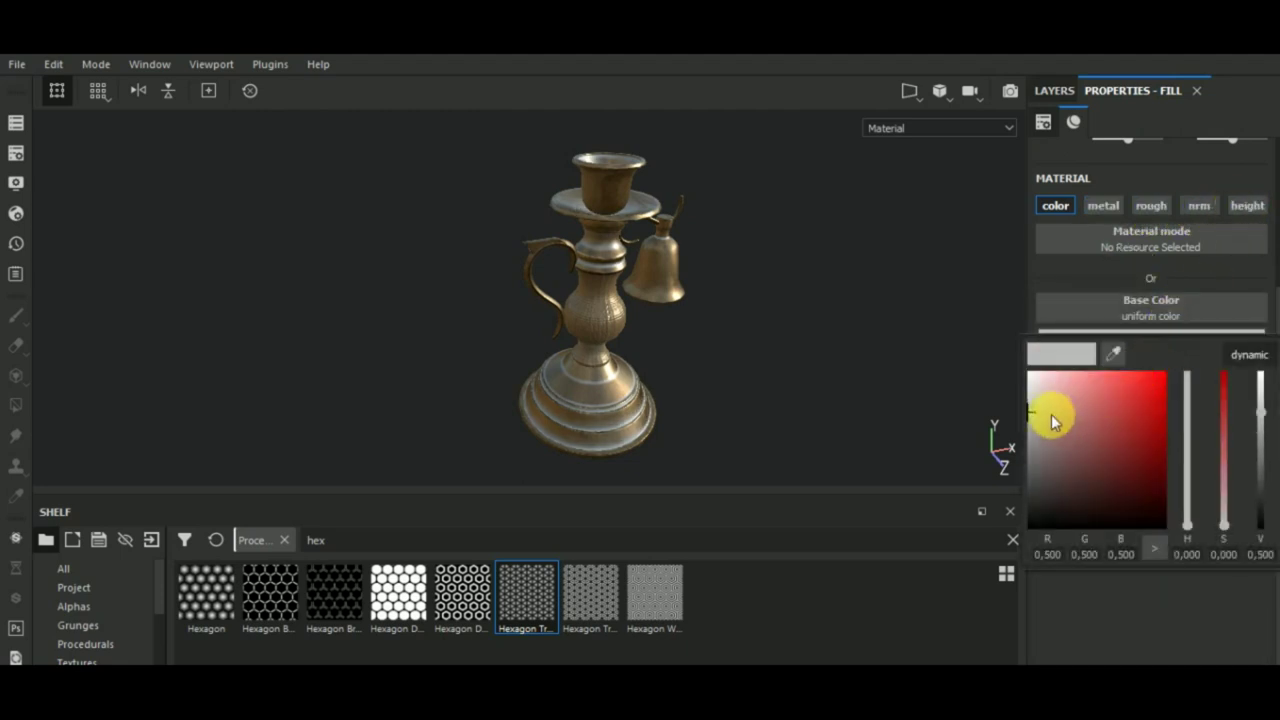
pyautogui.moveTo(1188, 528); pyautogui.dragTo(1188, 522)
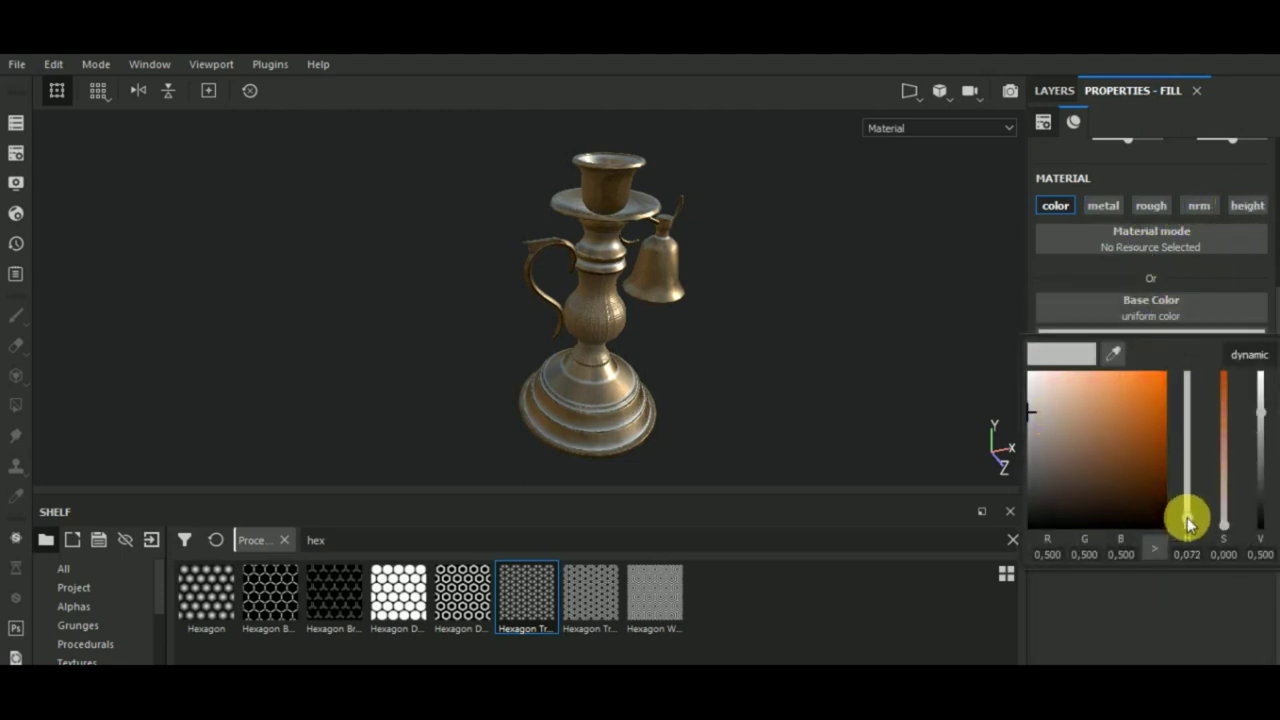
pyautogui.moveTo(1080, 486)
pyautogui.mouseDown()
pyautogui.moveTo(1088, 509)
pyautogui.moveTo(1113, 505)
pyautogui.mouseUp()
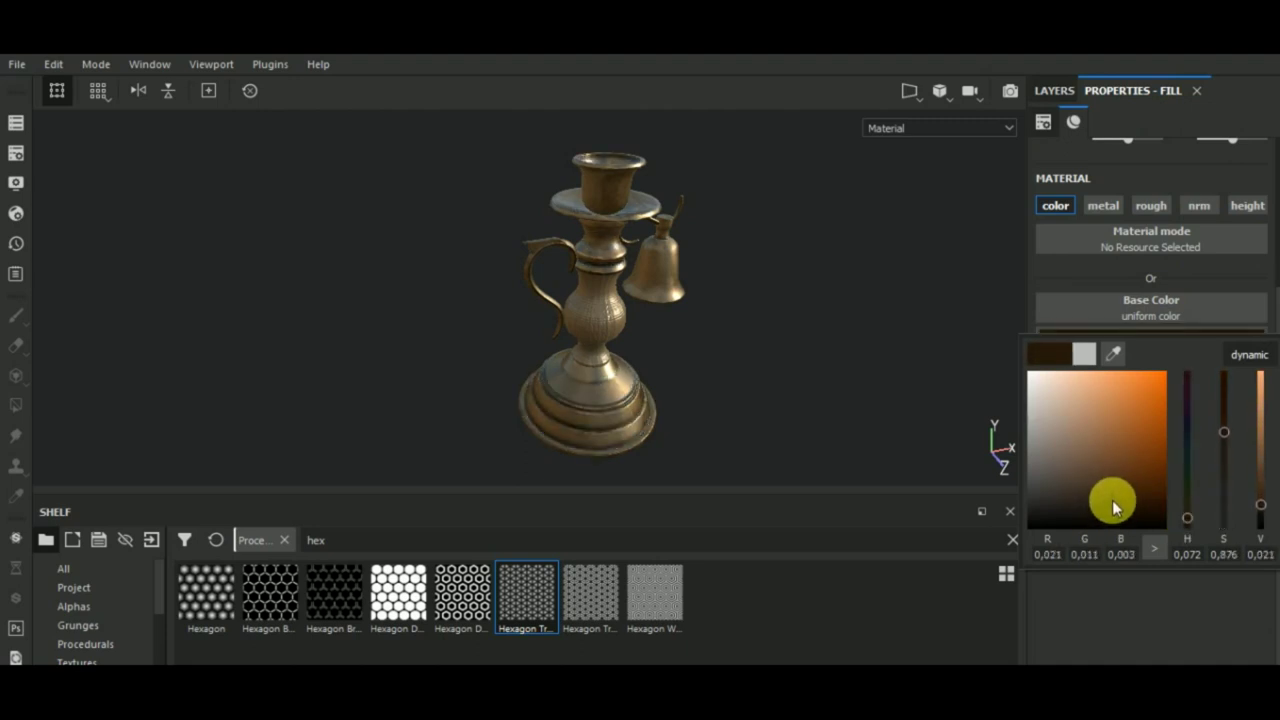
pyautogui.moveTo(949, 423)
pyautogui.keyDown('alt'); pyautogui.mouseDown()
pyautogui.moveTo(729, 349)
pyautogui.moveTo(795, 360)
pyautogui.moveTo(826, 349)
pyautogui.mouseUp(); pyautogui.keyUp('alt')
pyautogui.click(1054, 90)
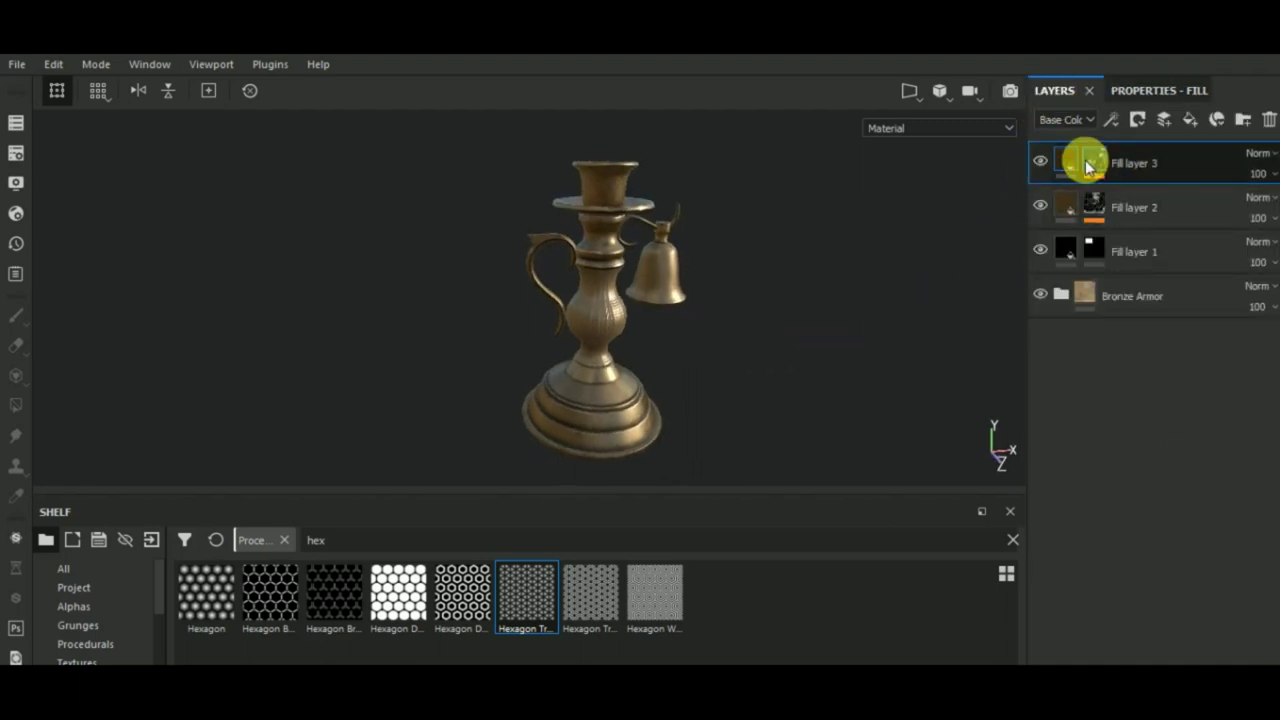
# Set the Curvature generator to Global Blur 1.23, Global Balance 0.38 and Global Contrast 0.08.
pyautogui.click(1087, 161)
pyautogui.click(1140, 196)
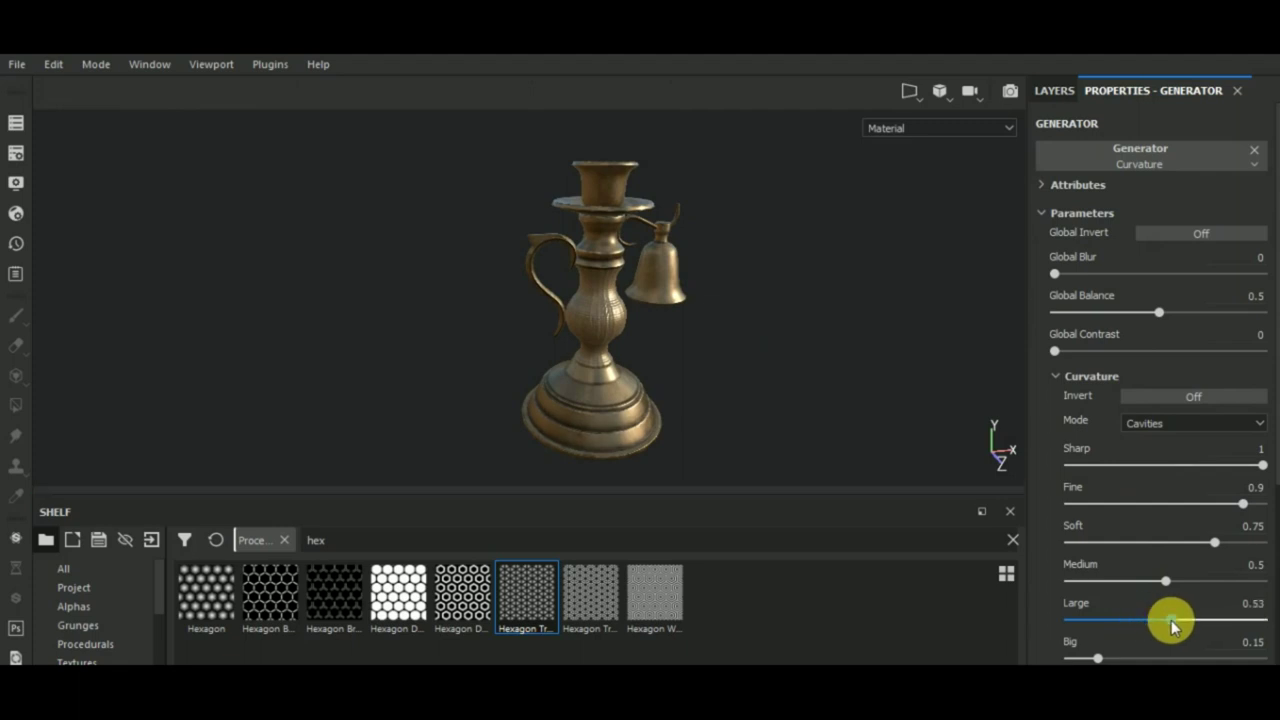
pyautogui.click(1115, 314)
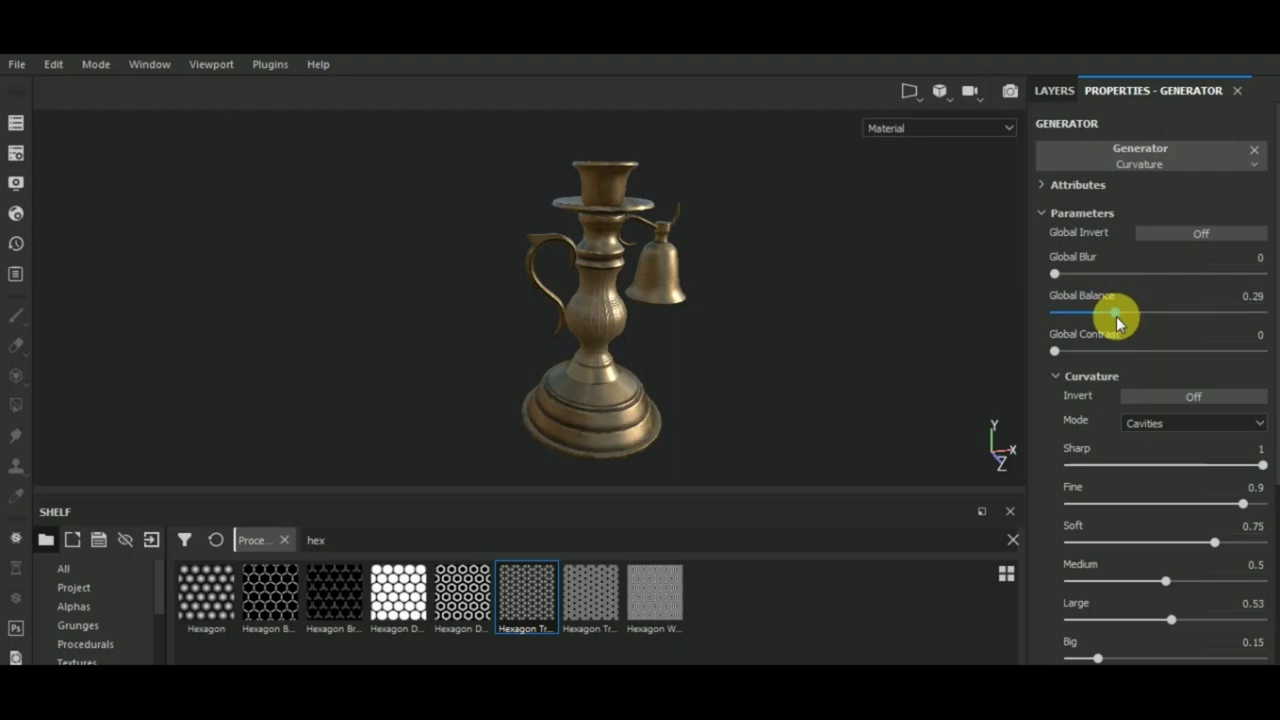
pyautogui.click(1070, 275)
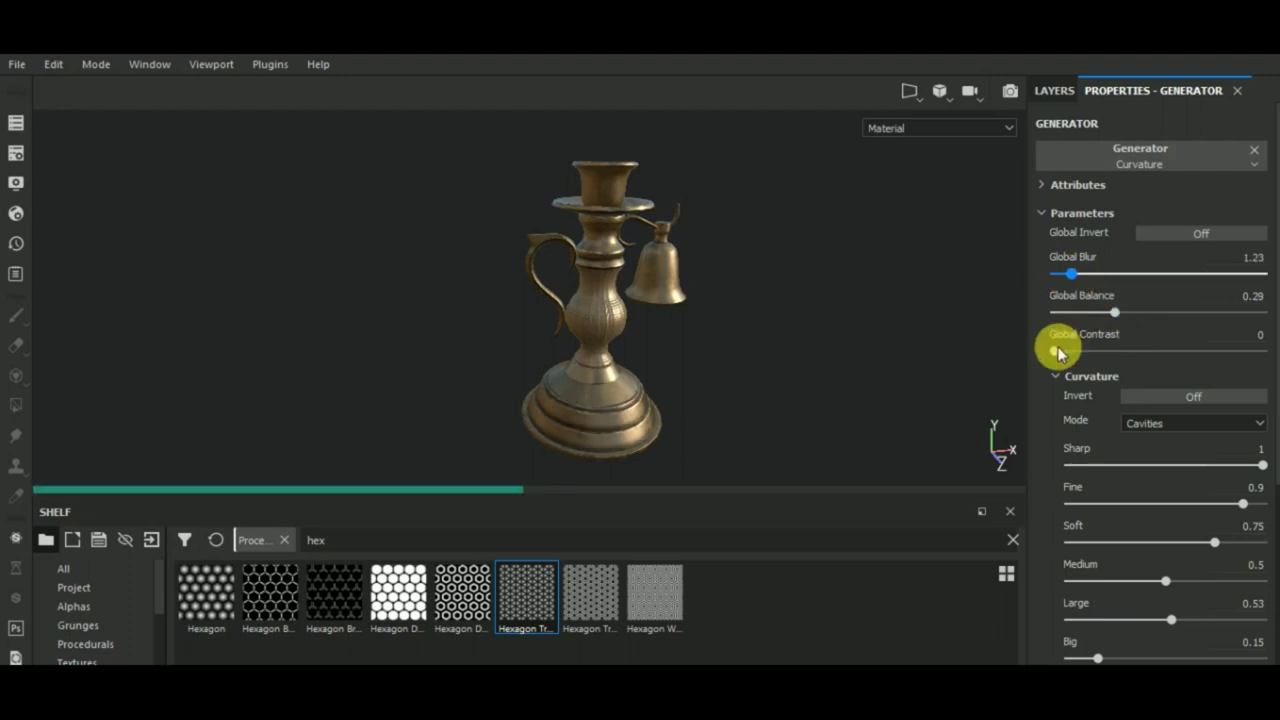
pyautogui.click(1070, 352)
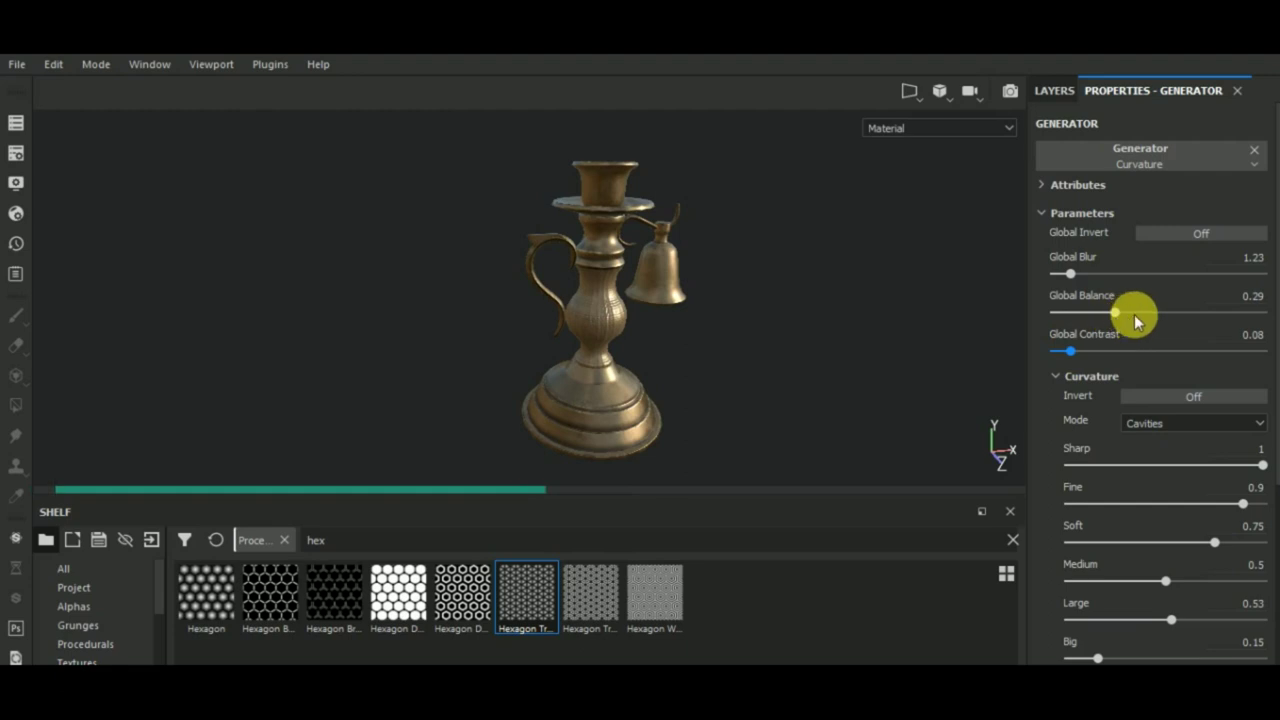
pyautogui.click(1136, 314)
# Orbit and zoom to a lower side-on view to inspect the darkened cavities.
pyautogui.moveTo(790, 345)
pyautogui.keyDown('alt'); pyautogui.mouseDown()
pyautogui.moveTo(757, 314)
pyautogui.moveTo(820, 312)
pyautogui.moveTo(737, 349)
pyautogui.moveTo(800, 394)
pyautogui.moveTo(766, 394)
pyautogui.moveTo(733, 364)
pyautogui.mouseUp(); pyautogui.keyUp('alt')
pyautogui.scroll(2, 650, 240)
pyautogui.scroll(2, 625, 227)
pyautogui.scroll(-2, 625, 227)
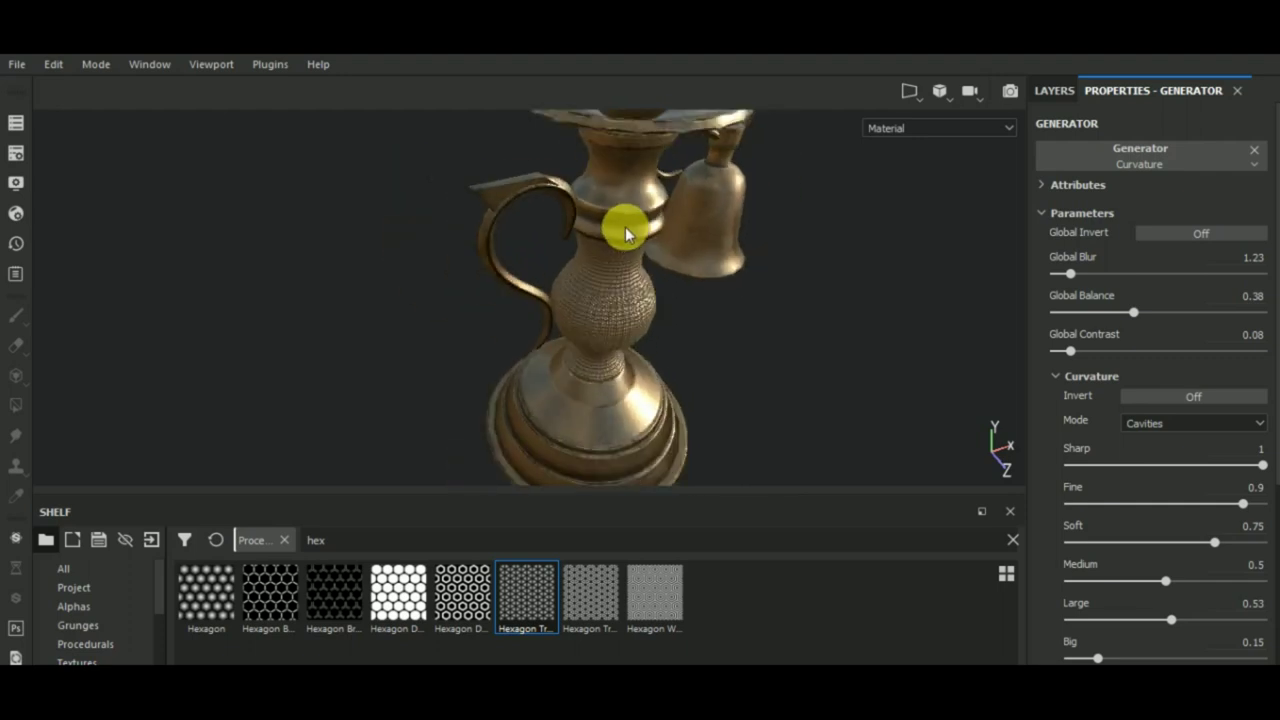
pyautogui.scroll(-2, 668, 258)
pyautogui.moveTo(668, 258)
pyautogui.keyDown('alt'); pyautogui.mouseDown()
pyautogui.moveTo(763, 286)
pyautogui.moveTo(743, 266)
pyautogui.moveTo(806, 280)
pyautogui.moveTo(750, 296)
pyautogui.mouseUp(); pyautogui.keyUp('alt')
pyautogui.moveTo(869, 357)
pyautogui.keyDown('alt'); pyautogui.mouseDown(button='middle')
pyautogui.moveTo(786, 394)
pyautogui.moveTo(813, 396)
pyautogui.mouseUp(button='middle'); pyautogui.keyUp('alt')
# Rename Fill layer 2 to 'edges' and Fill layer 3 to 'curvature'.
pyautogui.click(1054, 91)
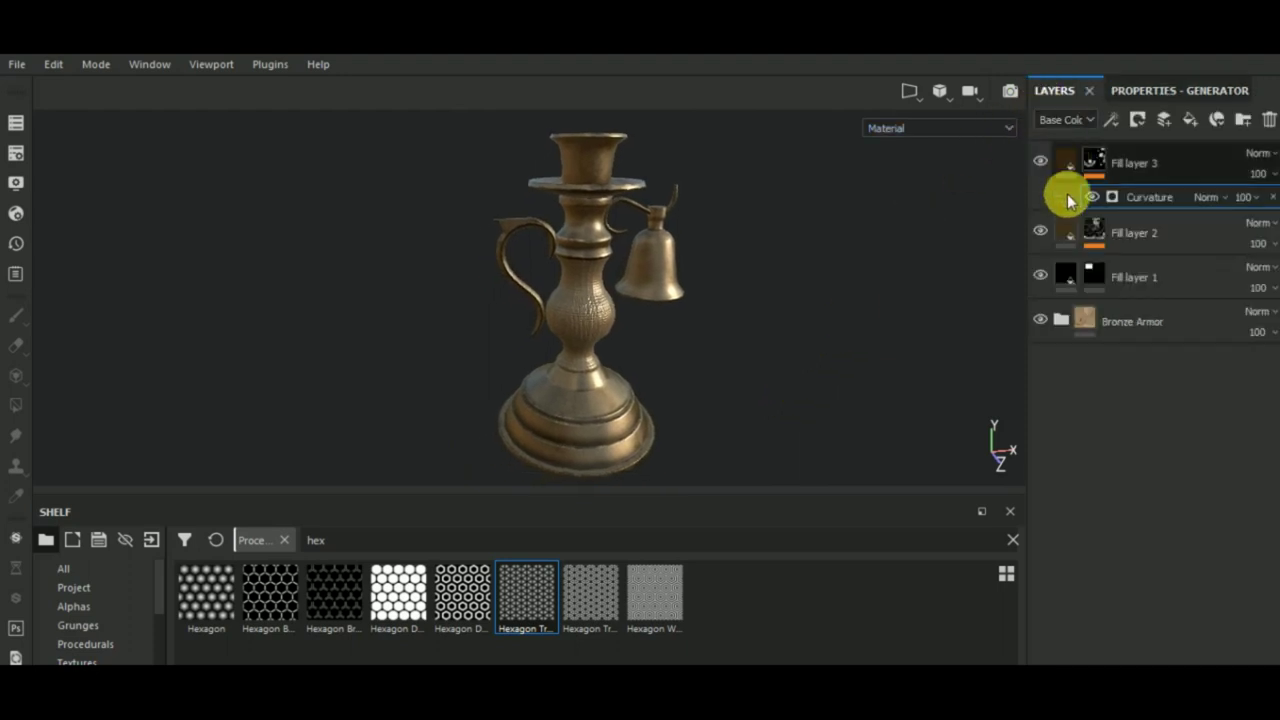
pyautogui.click(1143, 236)
pyautogui.doubleClick(1146, 238)
pyautogui.write('edges')
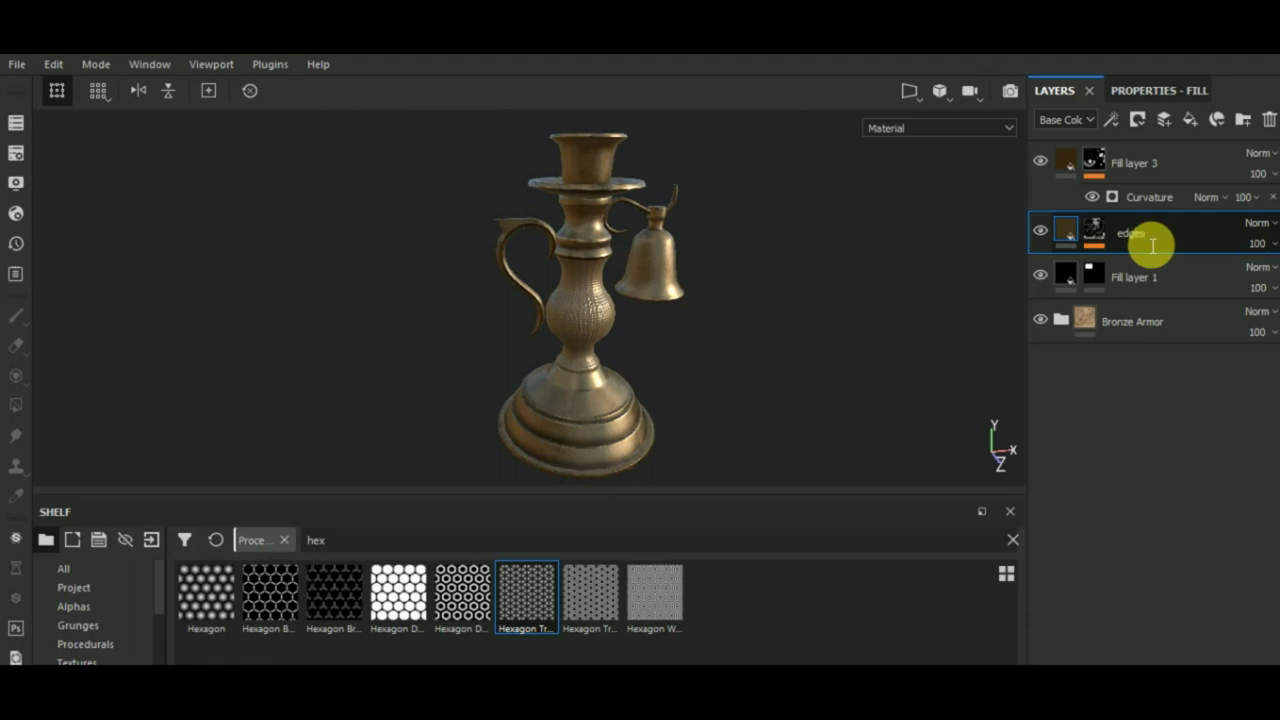
pyautogui.click(1143, 163)
pyautogui.doubleClick(1145, 165)
pyautogui.write('curvature')
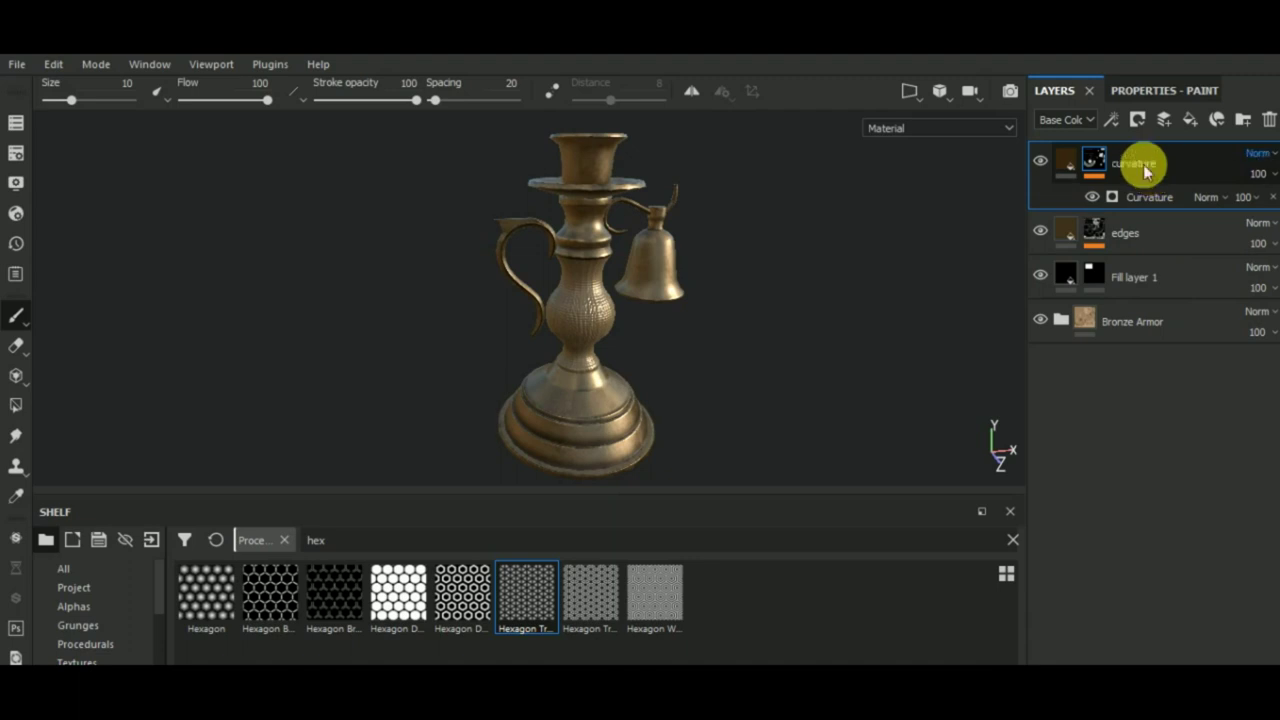
pyautogui.press('Return')
pyautogui.click(1055, 225)
# Set the fill's base colour to a very dark brown (0.024, 0.011, 0.001).
pyautogui.click(1140, 91)
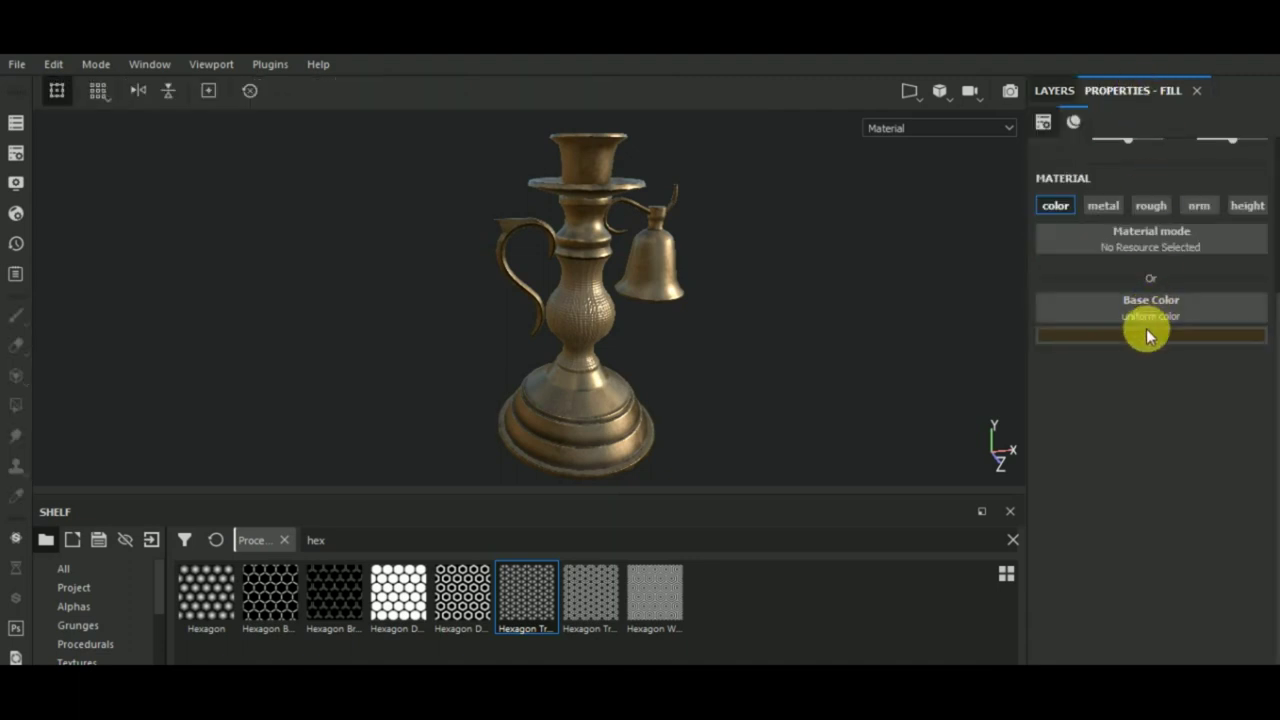
pyautogui.click(1143, 330)
pyautogui.moveTo(1097, 490)
pyautogui.mouseDown()
pyautogui.moveTo(1087, 506)
pyautogui.moveTo(1100, 508)
pyautogui.mouseUp()
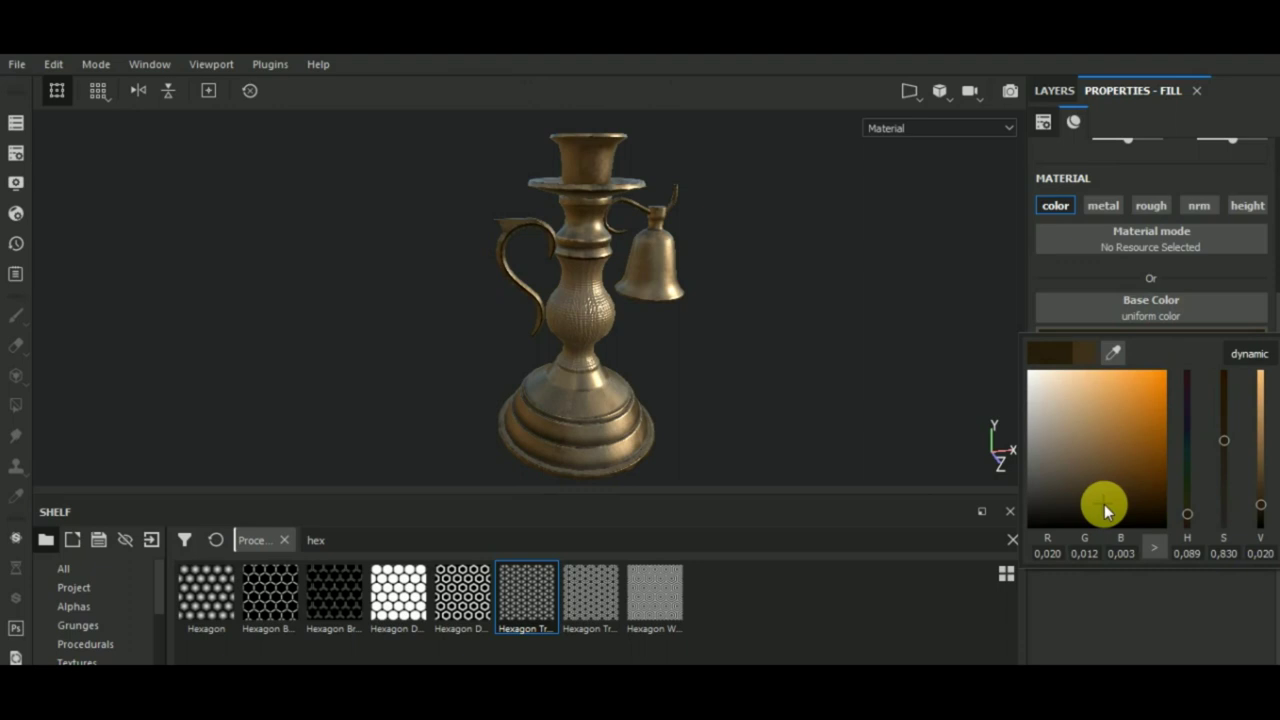
pyautogui.moveTo(805, 400)
pyautogui.keyDown('alt'); pyautogui.mouseDown()
pyautogui.moveTo(886, 428)
pyautogui.moveTo(794, 409)
pyautogui.mouseUp(); pyautogui.keyUp('alt')
pyautogui.click(1139, 334)
pyautogui.moveTo(1103, 498)
pyautogui.mouseDown()
pyautogui.moveTo(1120, 412)
pyautogui.moveTo(1060, 491)
pyautogui.moveTo(1117, 512)
pyautogui.moveTo(1175, 498)
pyautogui.moveTo(1150, 497)
pyautogui.moveTo(1153, 511)
pyautogui.moveTo(1190, 523)
pyautogui.moveTo(1147, 515)
pyautogui.mouseUp()
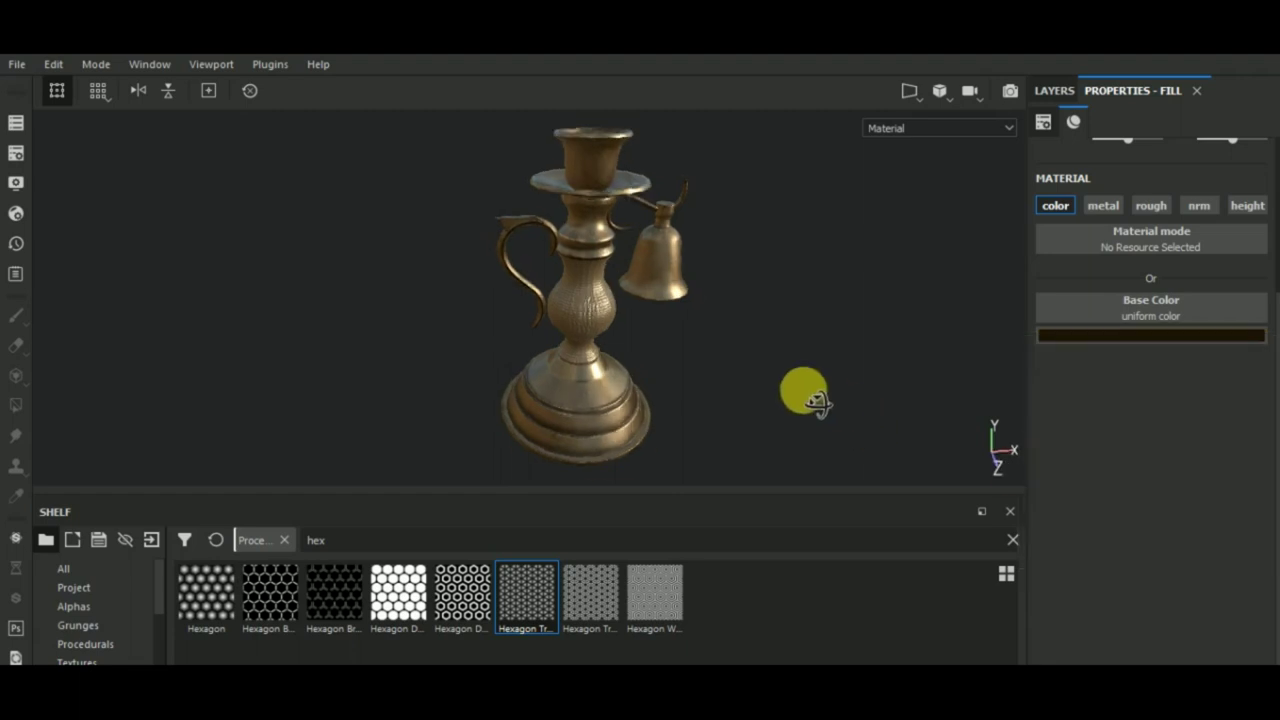
pyautogui.click(1055, 90)
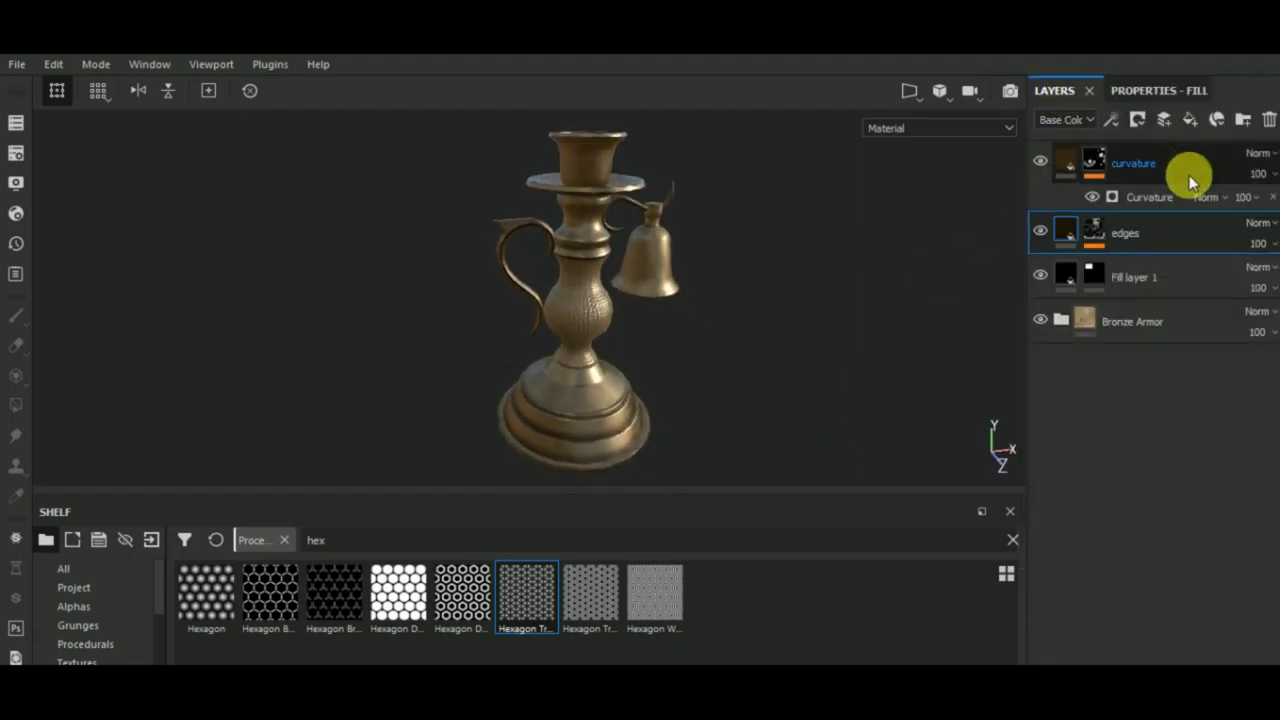
# Add a colour-only fill layer whose base colour uses the Ambient Occlusion resource.
pyautogui.click(1063, 162)
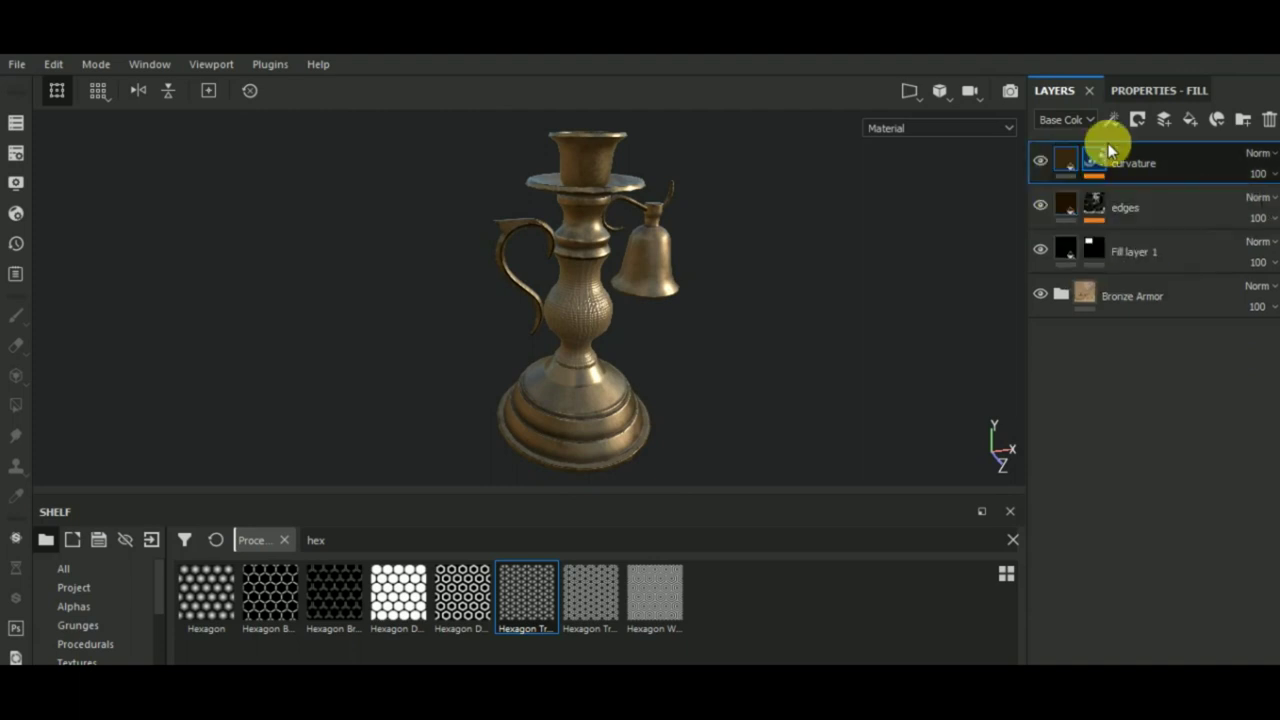
pyautogui.click(1190, 119)
pyautogui.click(1168, 92)
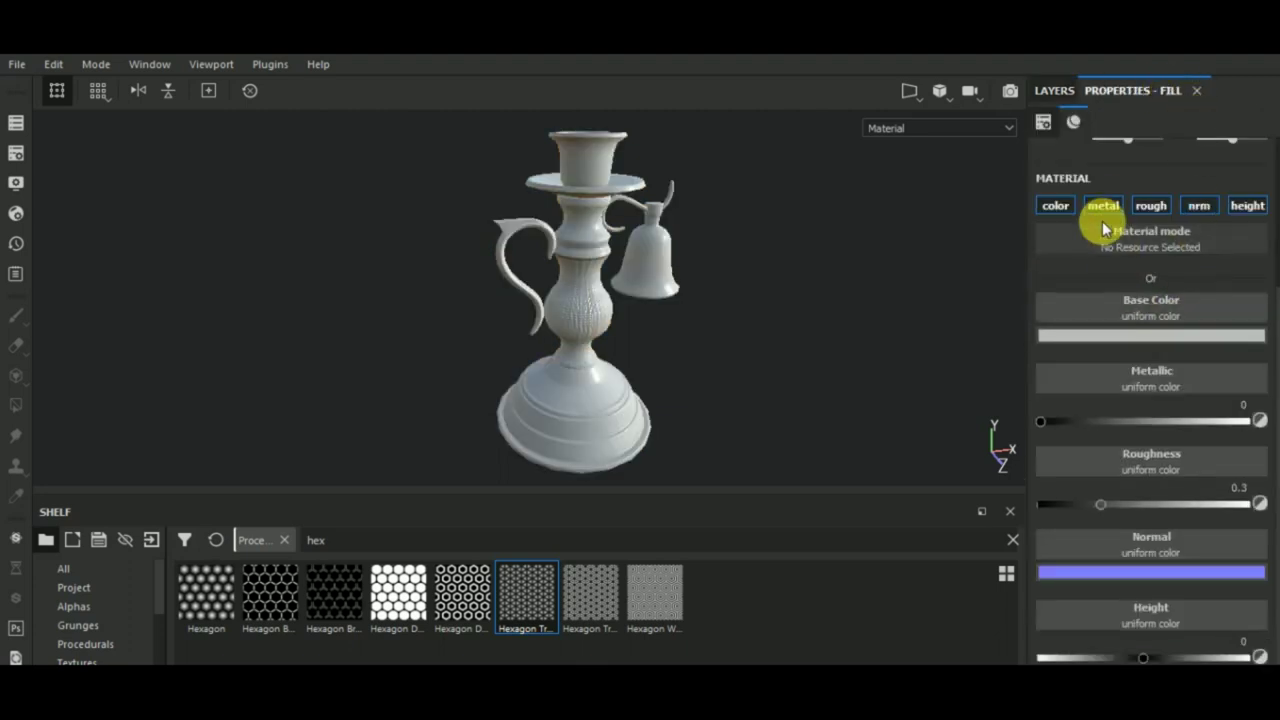
pyautogui.click(1103, 205)
pyautogui.click(1151, 205)
pyautogui.click(1202, 206)
pyautogui.click(1247, 205)
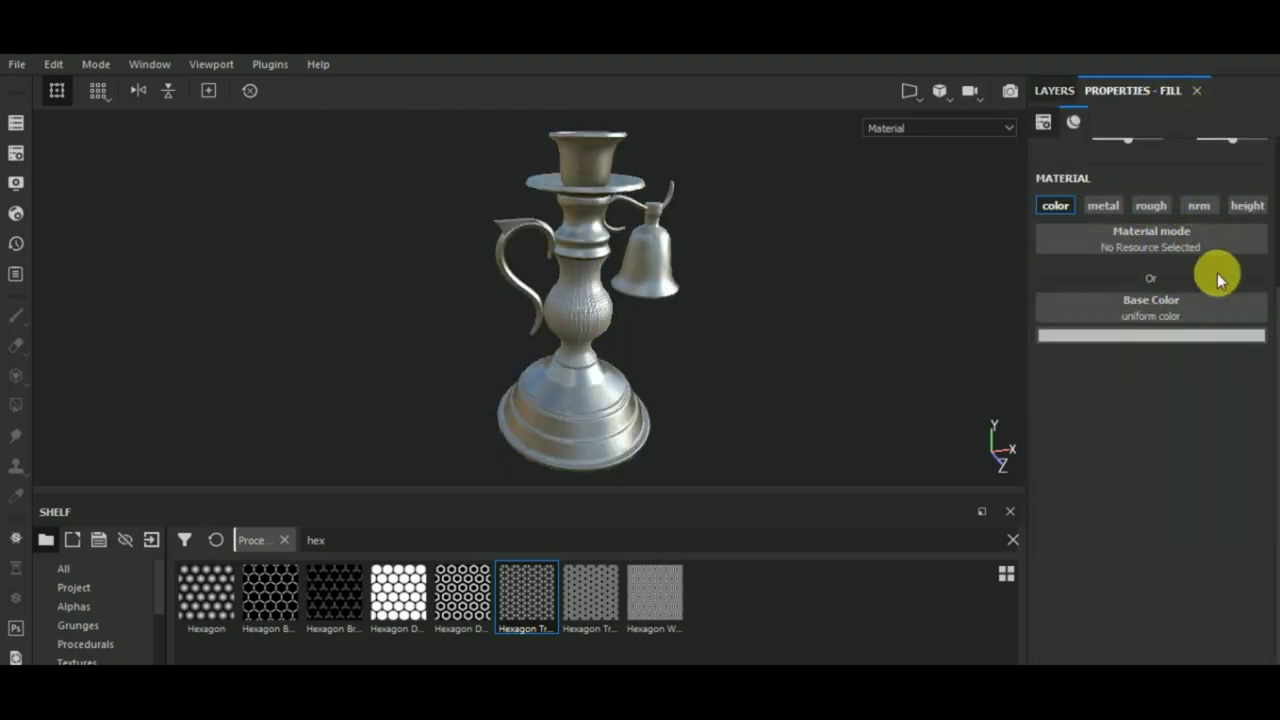
pyautogui.click(1176, 310)
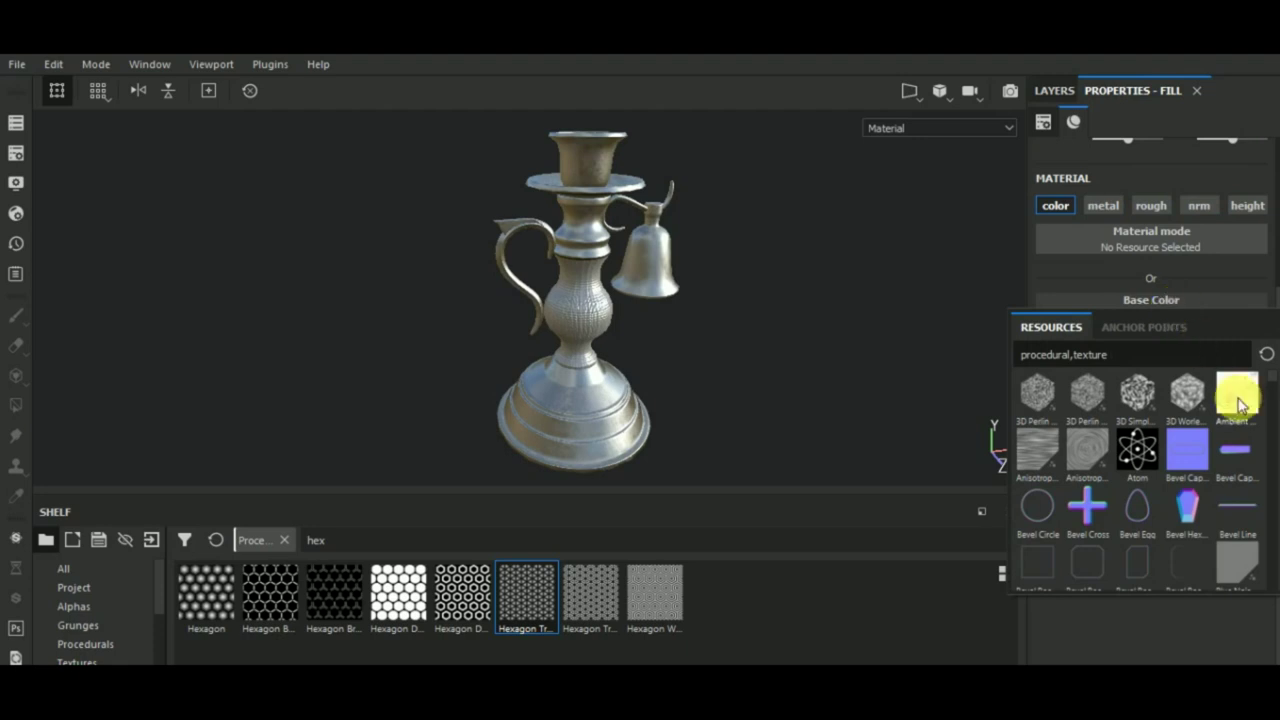
pyautogui.click(1236, 393)
# Set the new Fill layer 2's blend mode to Multiply.
pyautogui.click(1054, 91)
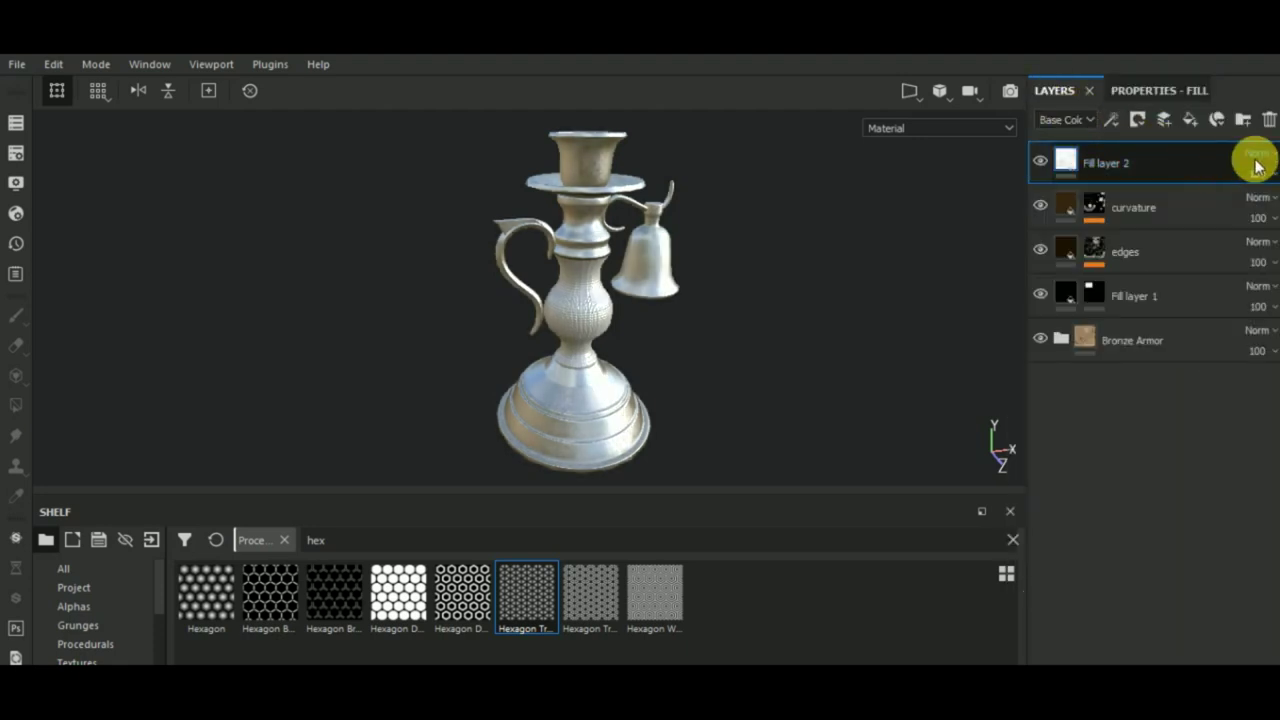
pyautogui.click(1257, 155)
pyautogui.click(1193, 114)
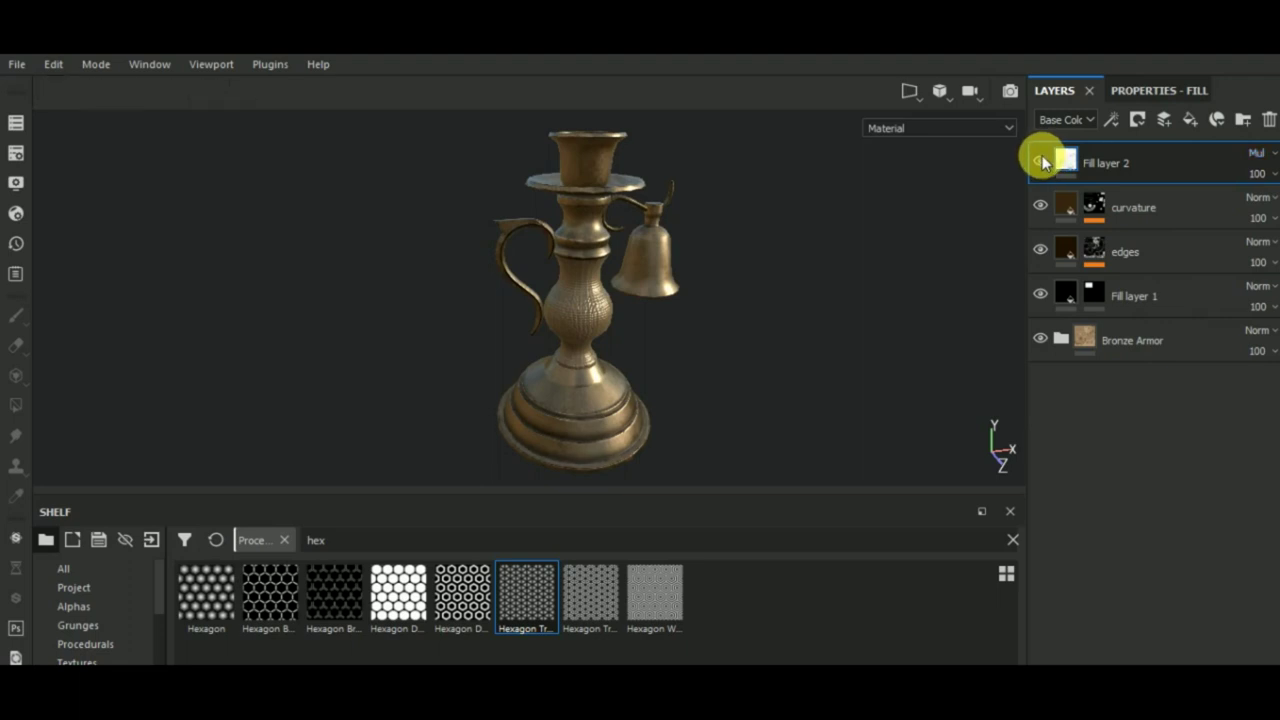
pyautogui.moveTo(966, 251)
pyautogui.keyDown('alt'); pyautogui.mouseDown()
pyautogui.moveTo(737, 280)
pyautogui.moveTo(866, 303)
pyautogui.moveTo(897, 325)
pyautogui.moveTo(814, 371)
pyautogui.moveTo(851, 391)
pyautogui.mouseUp(); pyautogui.keyUp('alt')
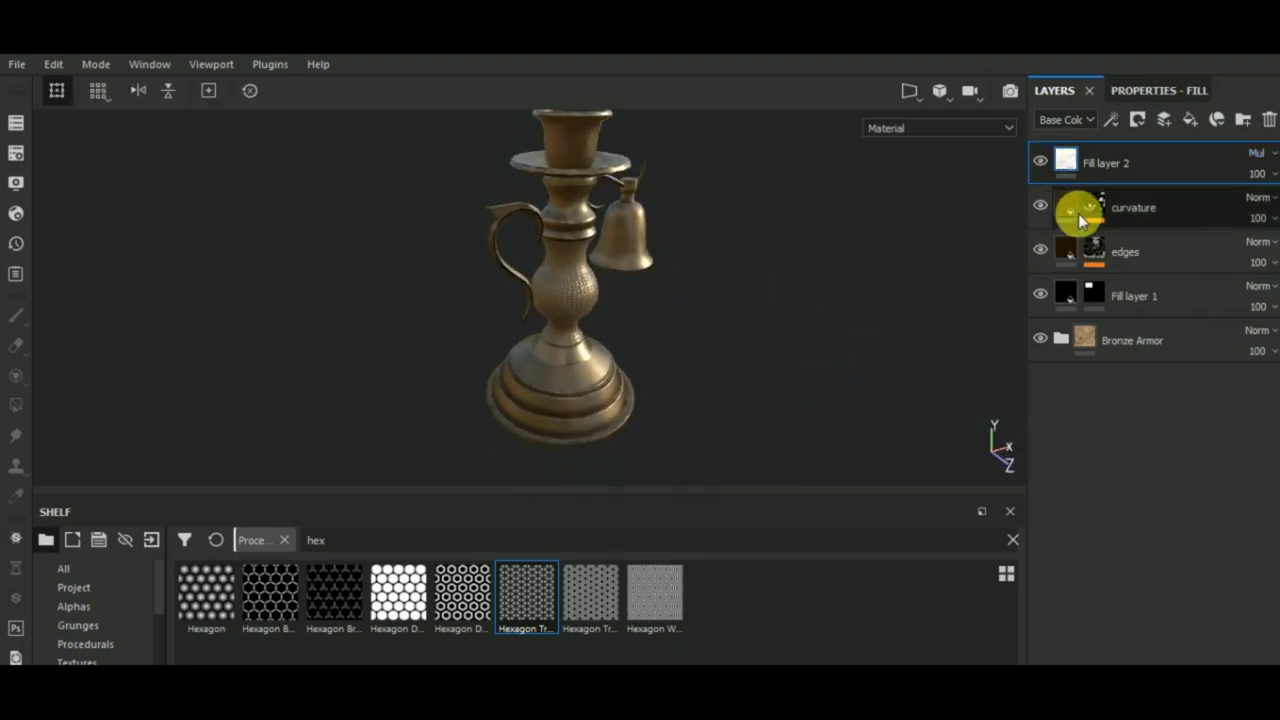
# Lower the curvature layer's Curvature generator Global Balance to 0.27 and inspect the cavities.
pyautogui.click(1090, 207)
pyautogui.click(1129, 240)
pyautogui.click(1150, 92)
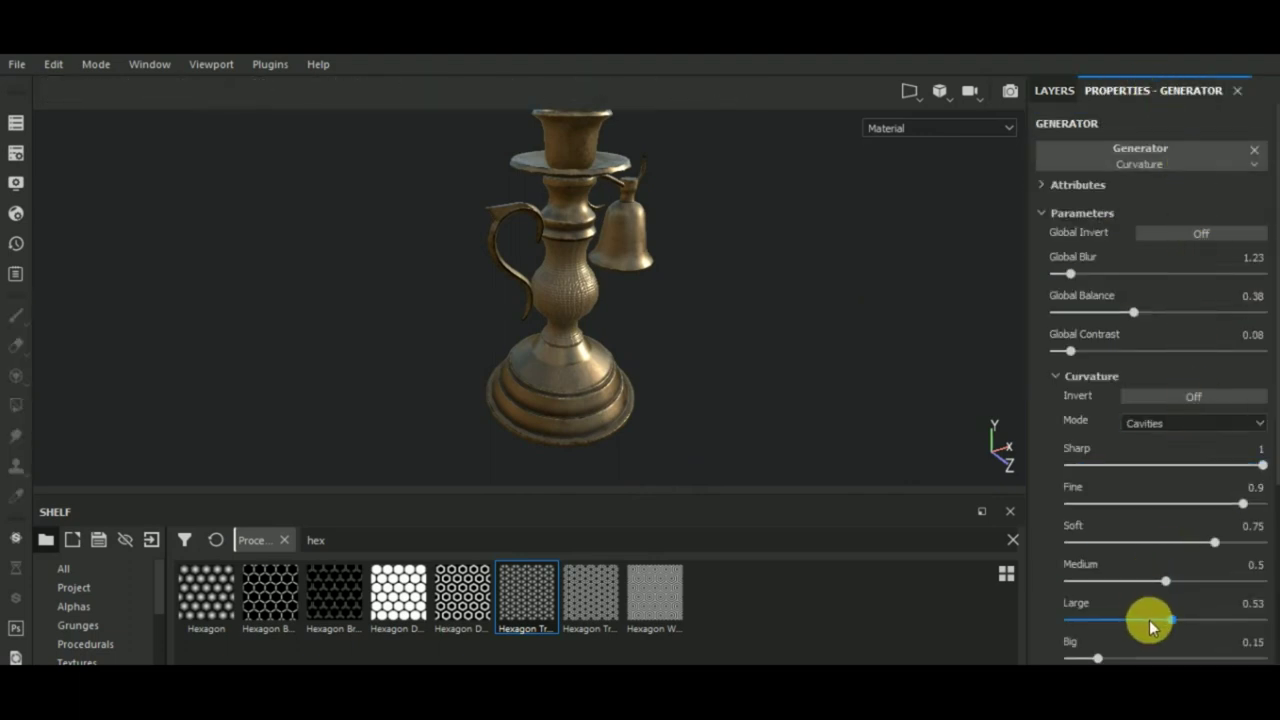
pyautogui.click(1154, 312)
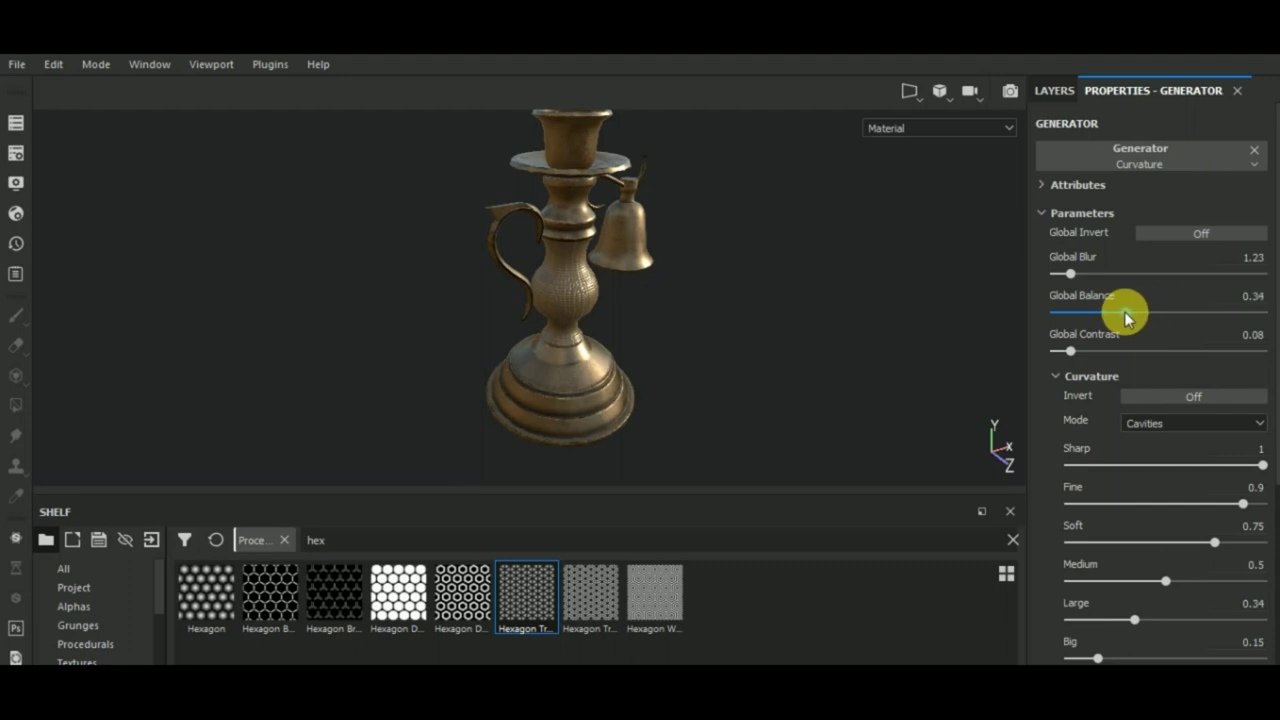
pyautogui.moveTo(1124, 311); pyautogui.dragTo(1110, 312)
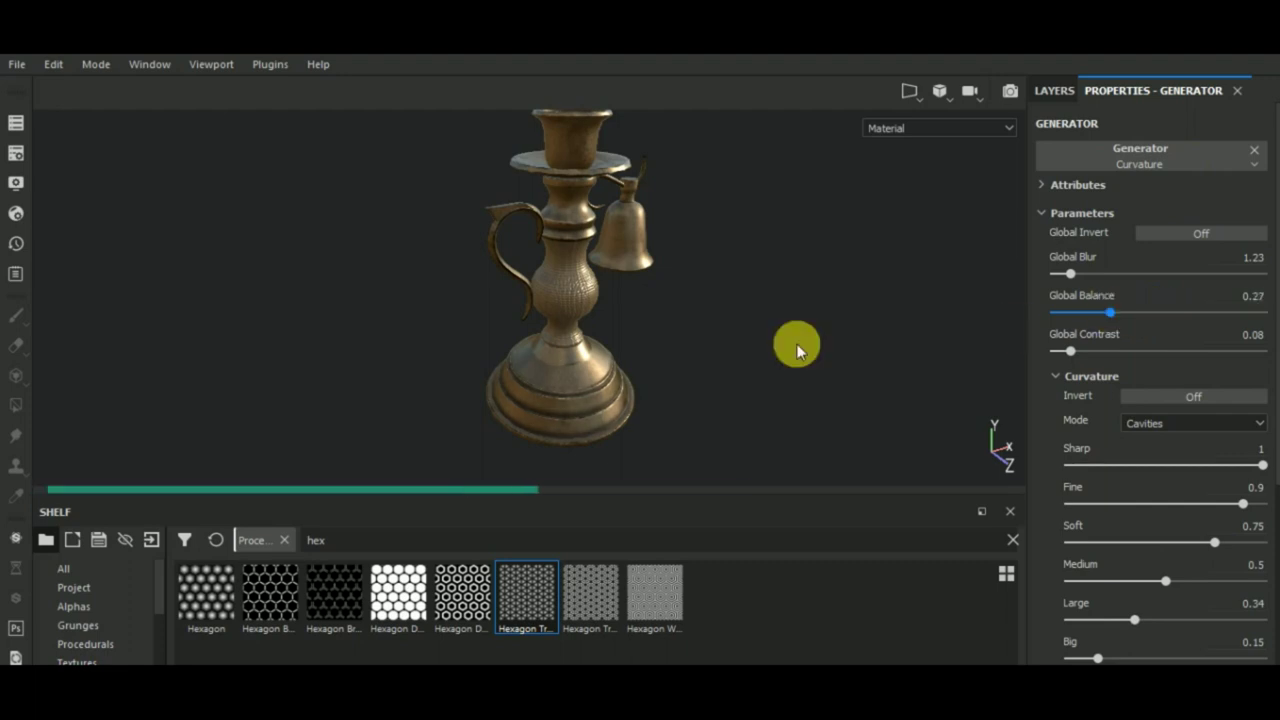
pyautogui.moveTo(709, 286)
pyautogui.keyDown('alt'); pyautogui.mouseDown()
pyautogui.moveTo(690, 388)
pyautogui.moveTo(754, 351)
pyautogui.moveTo(720, 366)
pyautogui.moveTo(771, 400)
pyautogui.mouseUp(); pyautogui.keyUp('alt')
pyautogui.scroll(3, 588, 342)
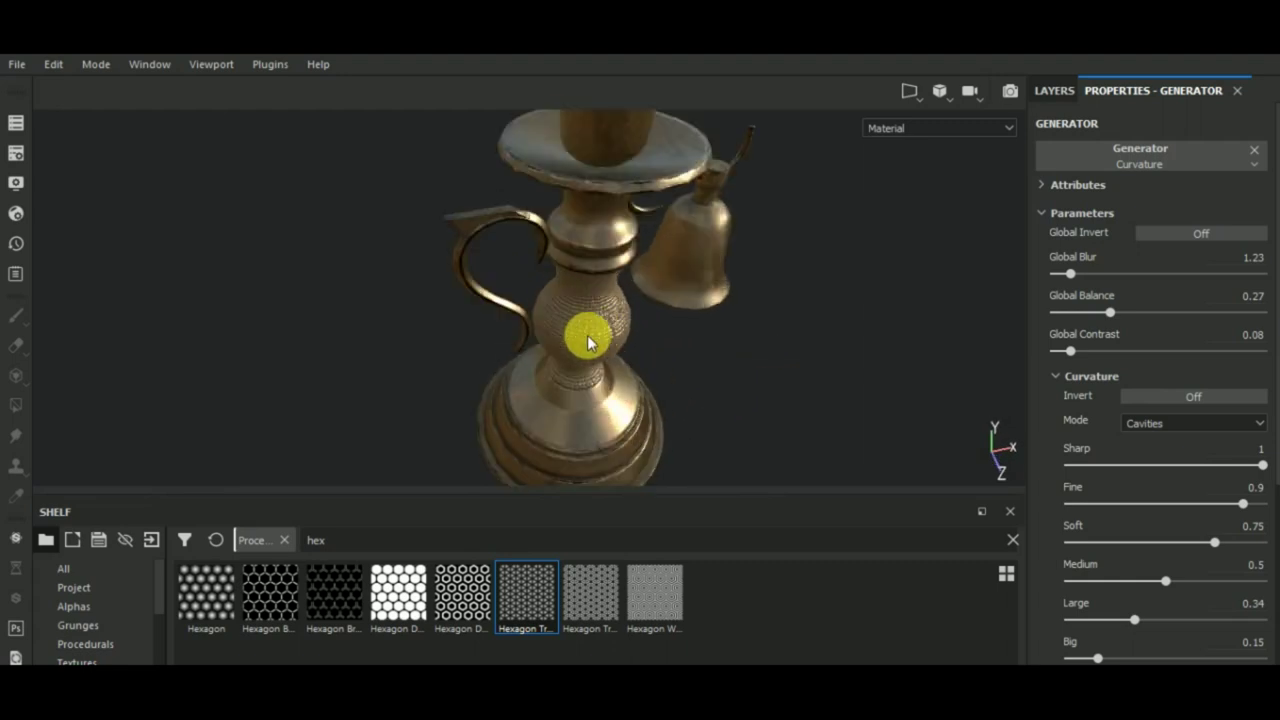
pyautogui.scroll(2, 590, 338)
pyautogui.scroll(-5, 594, 330)
pyautogui.scroll(-3, 600, 332)
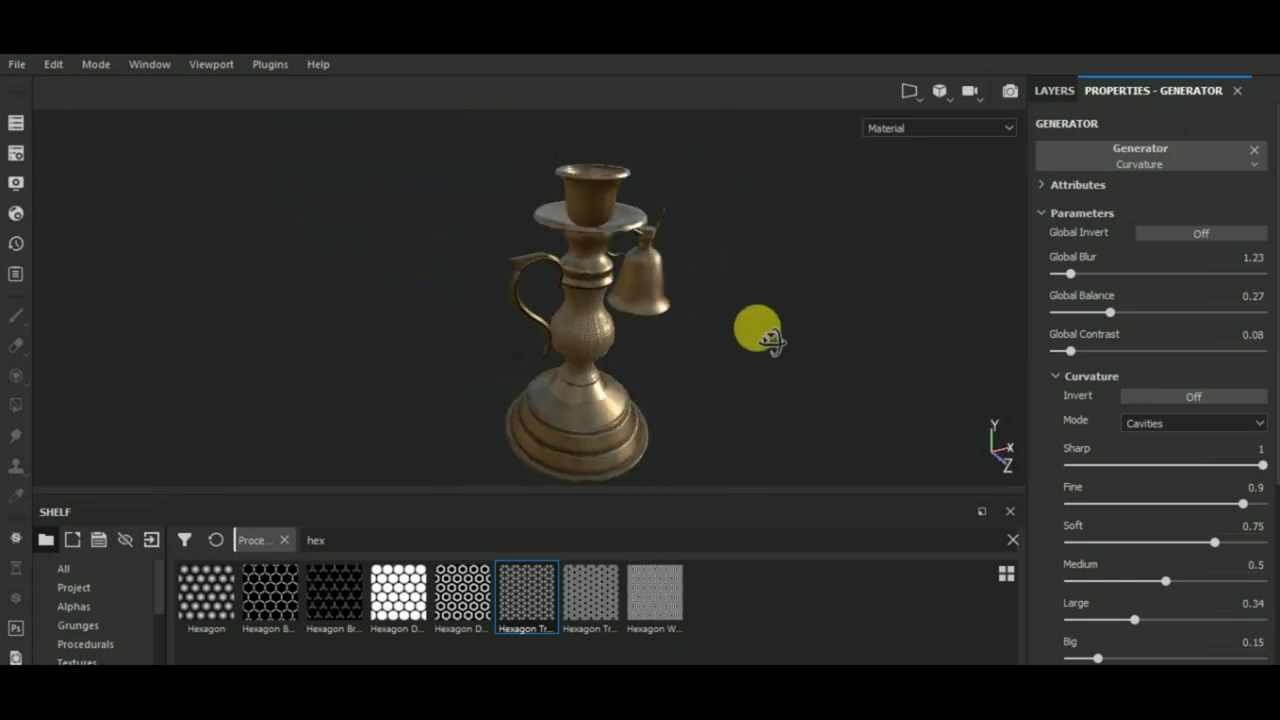
pyautogui.keyDown('alt'); pyautogui.moveTo(770, 340); pyautogui.dragTo(660, 340); pyautogui.keyUp('alt')
pyautogui.keyDown('alt'); pyautogui.moveTo(740, 336); pyautogui.dragTo(743, 334); pyautogui.keyUp('alt')
# Try Dual curvature mode, then revert to Cavities with Global Balance about 0.3.
pyautogui.click(1155, 424)
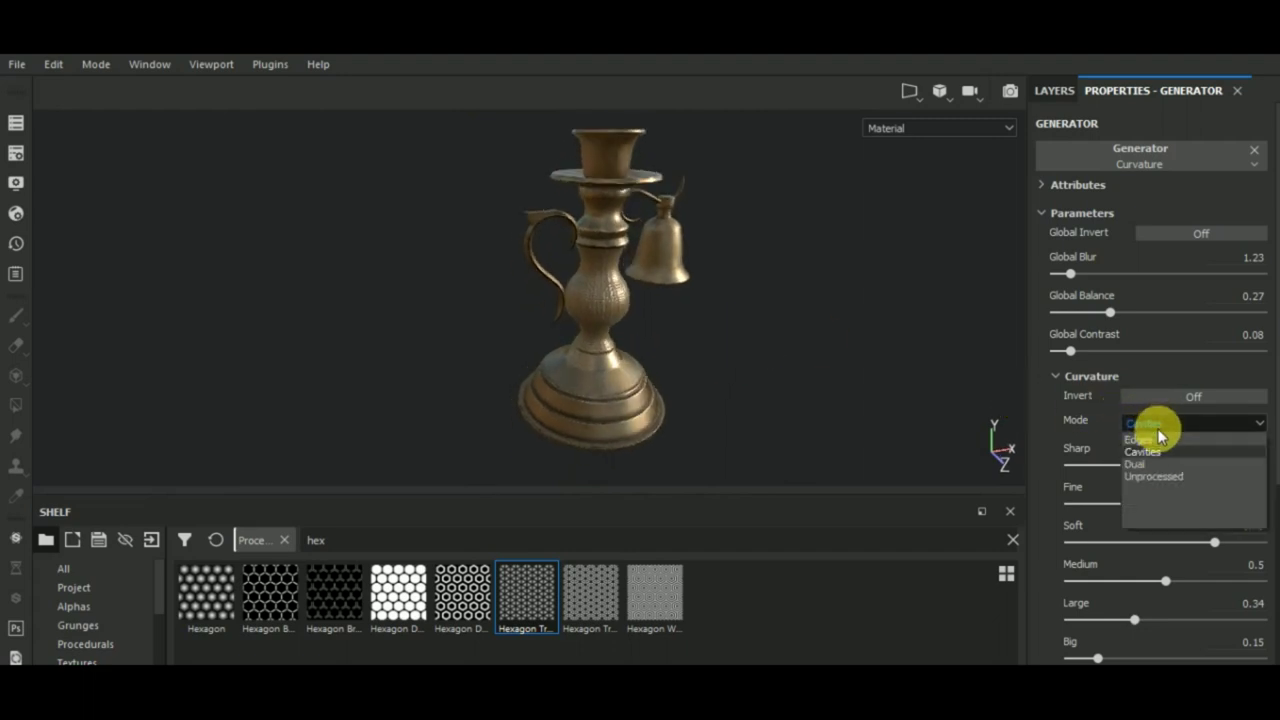
pyautogui.click(1160, 465)
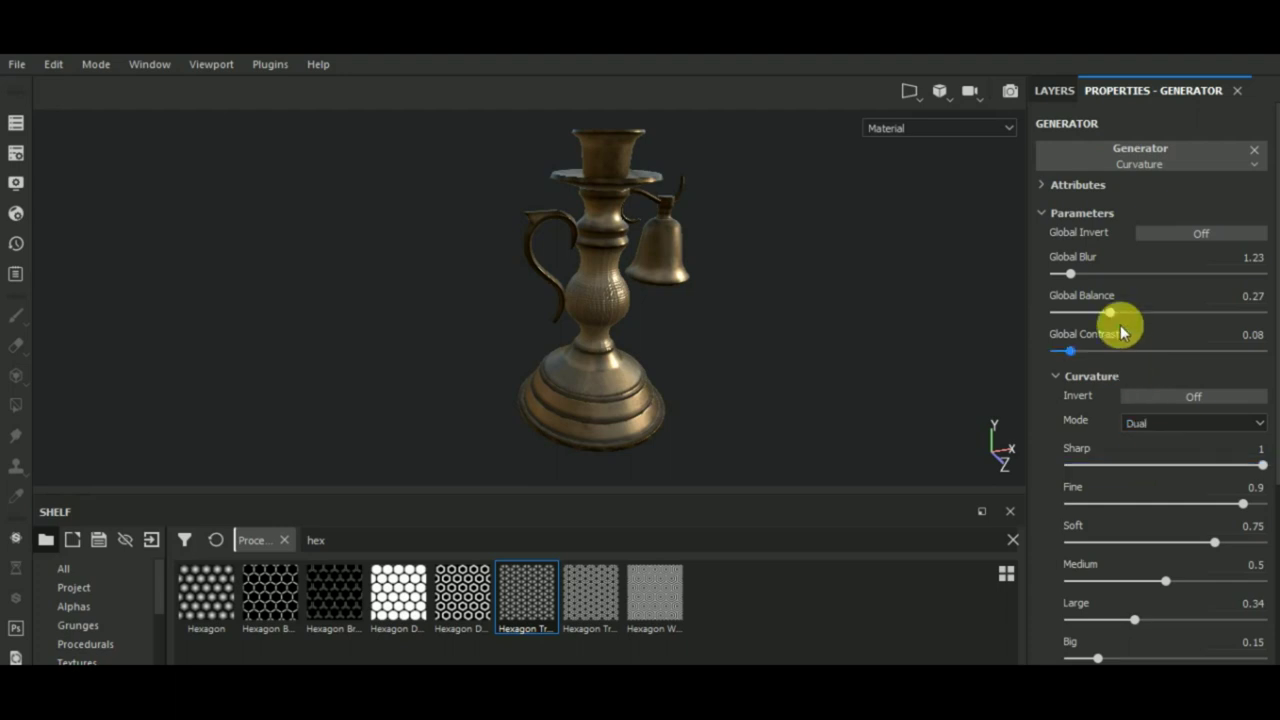
pyautogui.click(1088, 318)
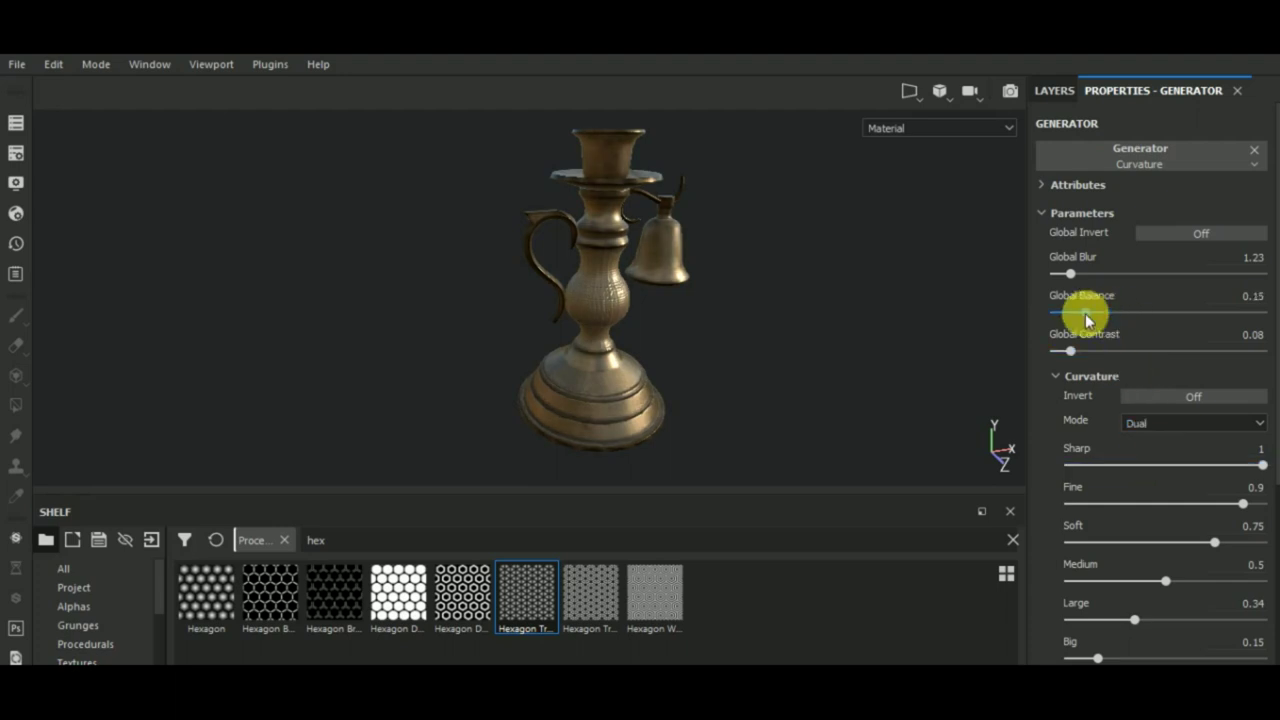
pyautogui.moveTo(720, 317)
pyautogui.keyDown('alt'); pyautogui.mouseDown()
pyautogui.moveTo(751, 323)
pyautogui.moveTo(791, 377)
pyautogui.moveTo(880, 318)
pyautogui.mouseUp(); pyautogui.keyUp('alt')
pyautogui.click(1165, 423)
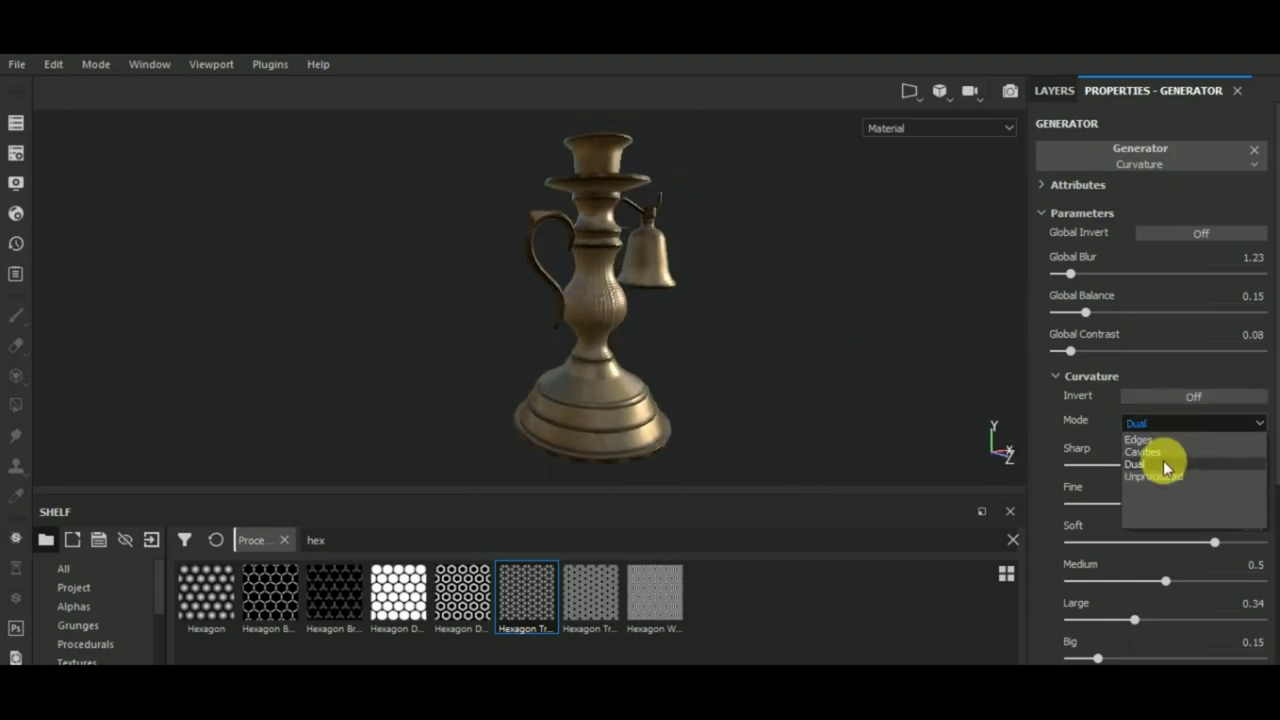
pyautogui.click(1165, 453)
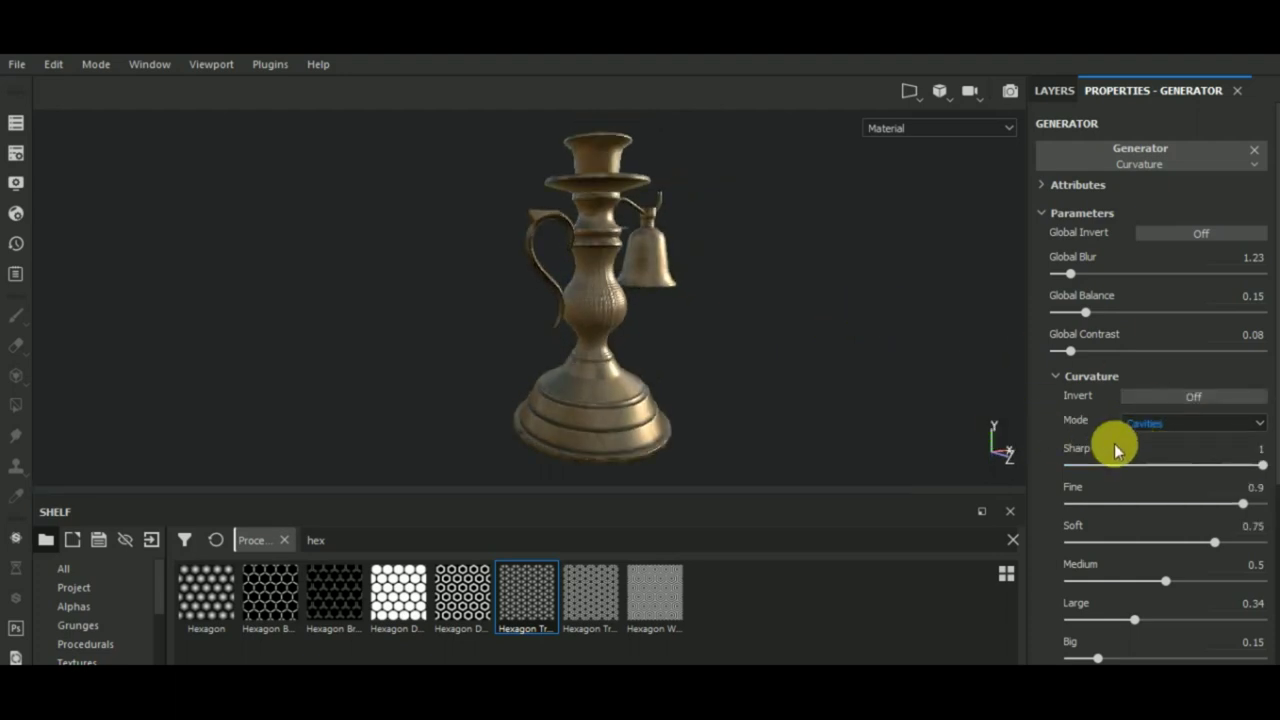
pyautogui.click(1117, 313)
# Darken the curvature layer's base colour to about (0.020, 0.009, 0.001).
pyautogui.click(1055, 90)
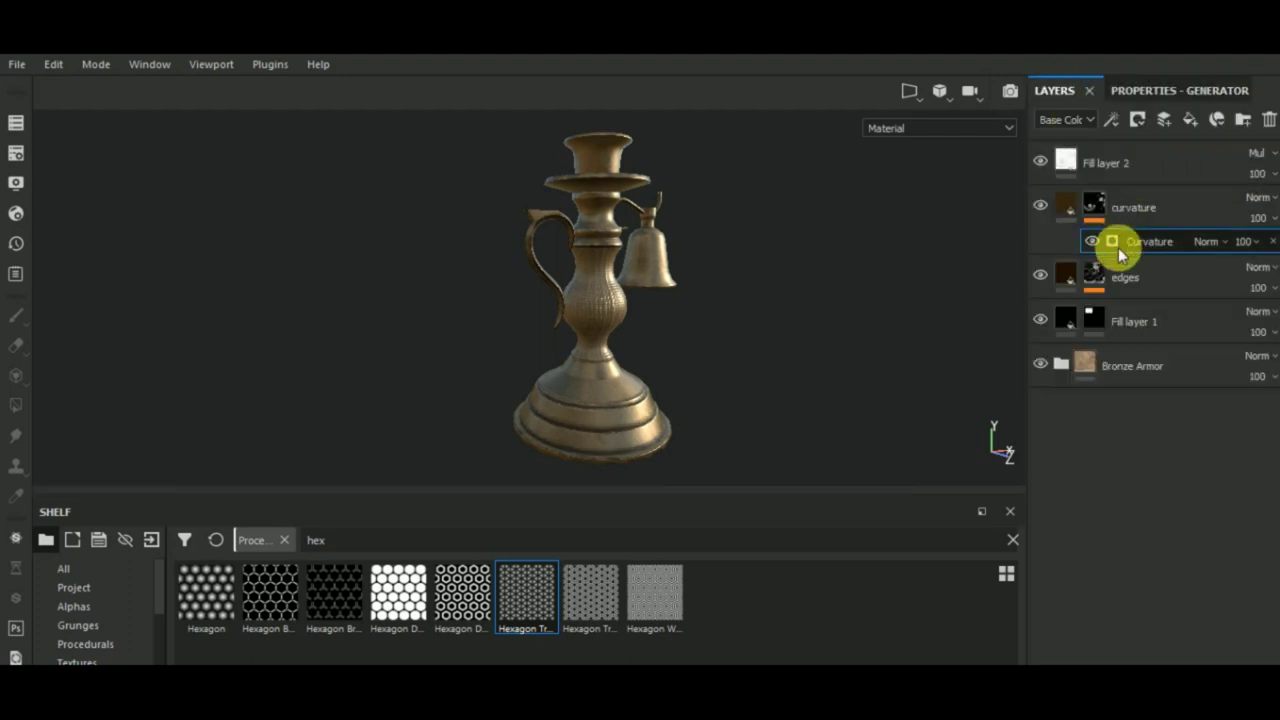
pyautogui.click(1065, 206)
pyautogui.click(1140, 92)
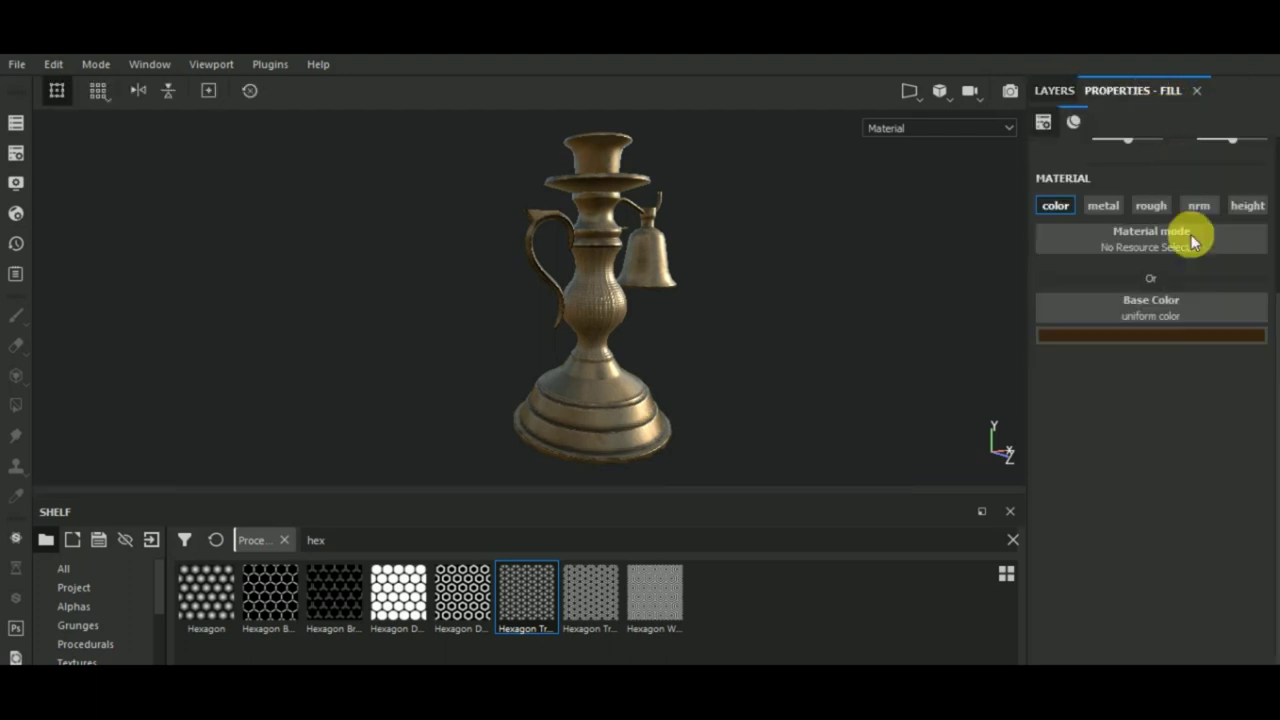
pyautogui.click(1161, 337)
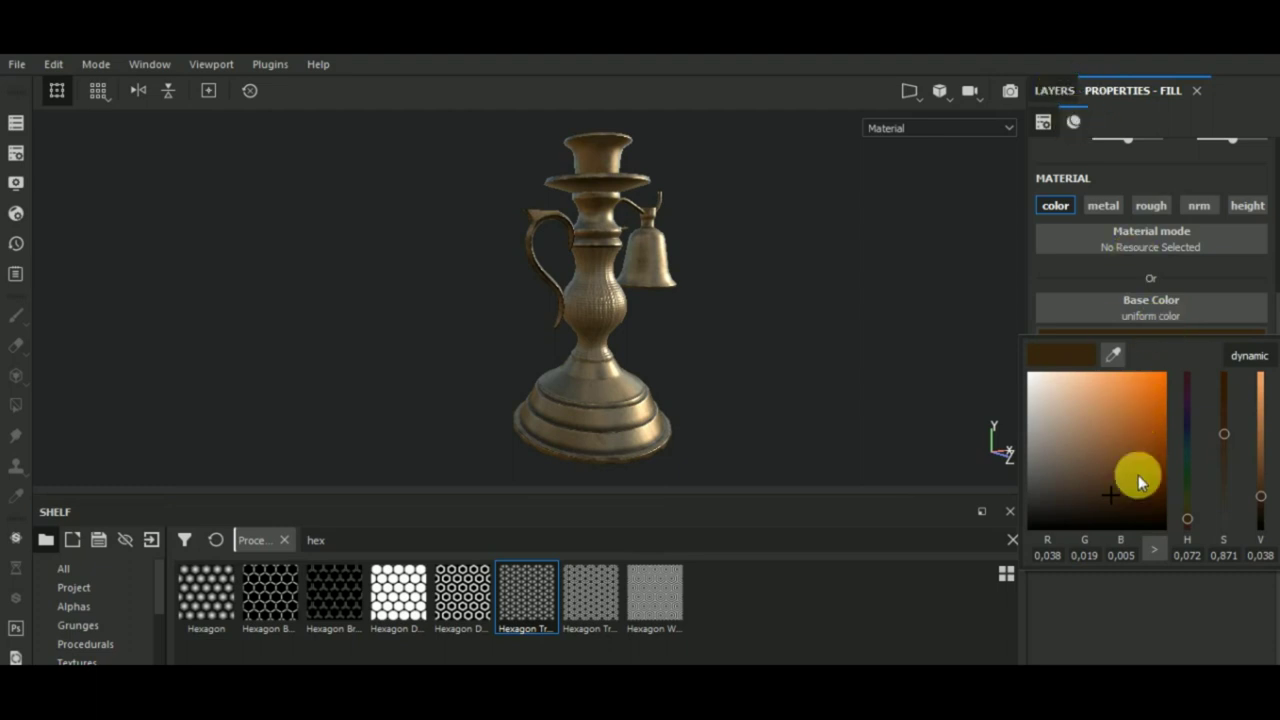
pyautogui.moveTo(1119, 494); pyautogui.dragTo(1126, 506)
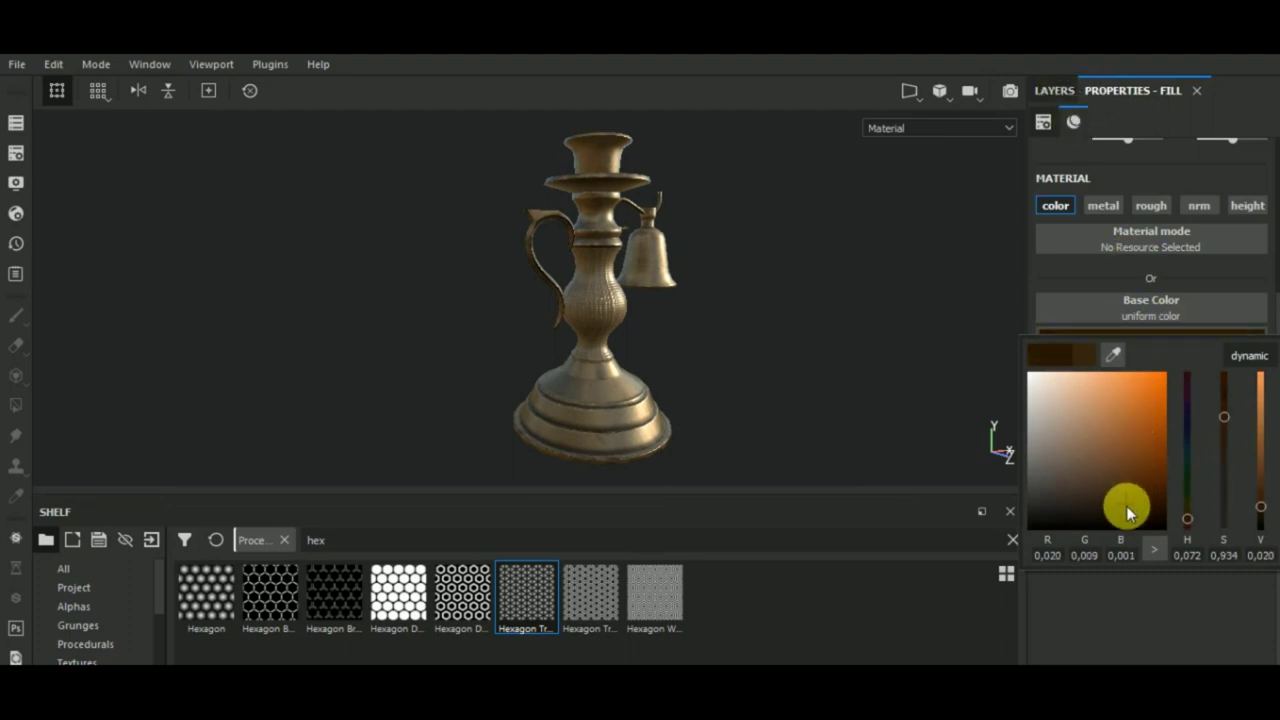
pyautogui.click(1041, 88)
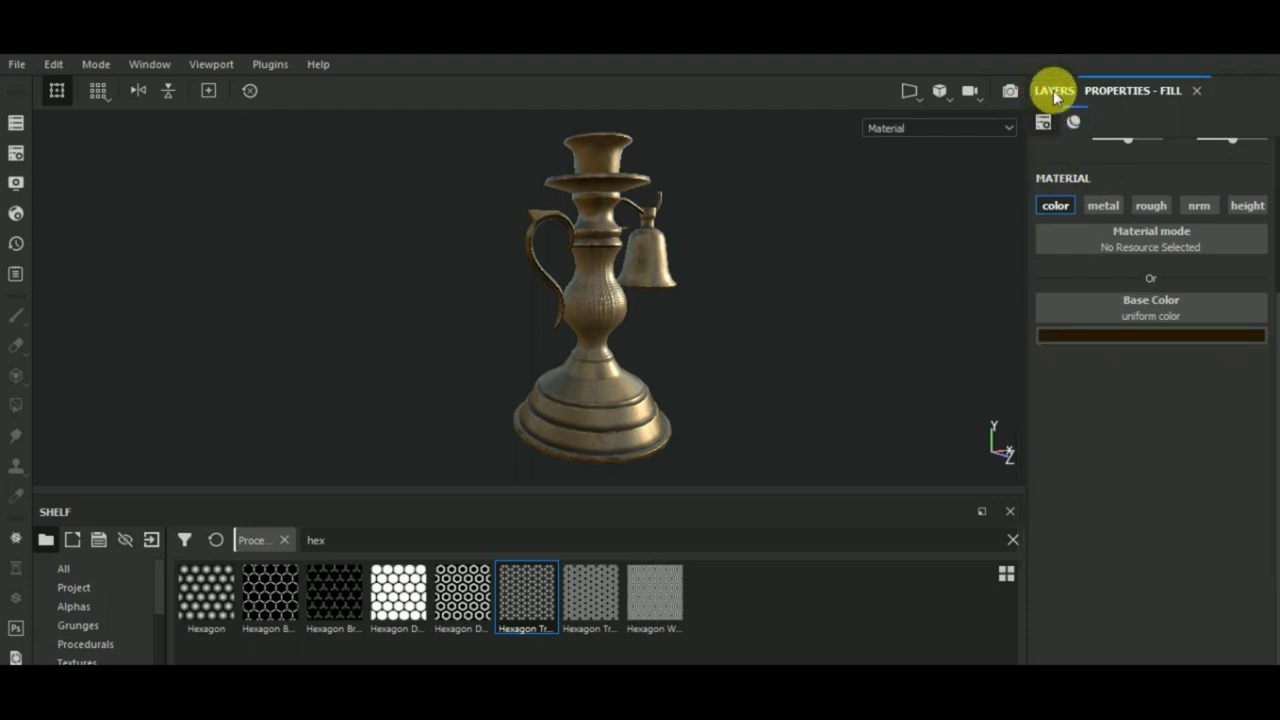
pyautogui.click(1053, 90)
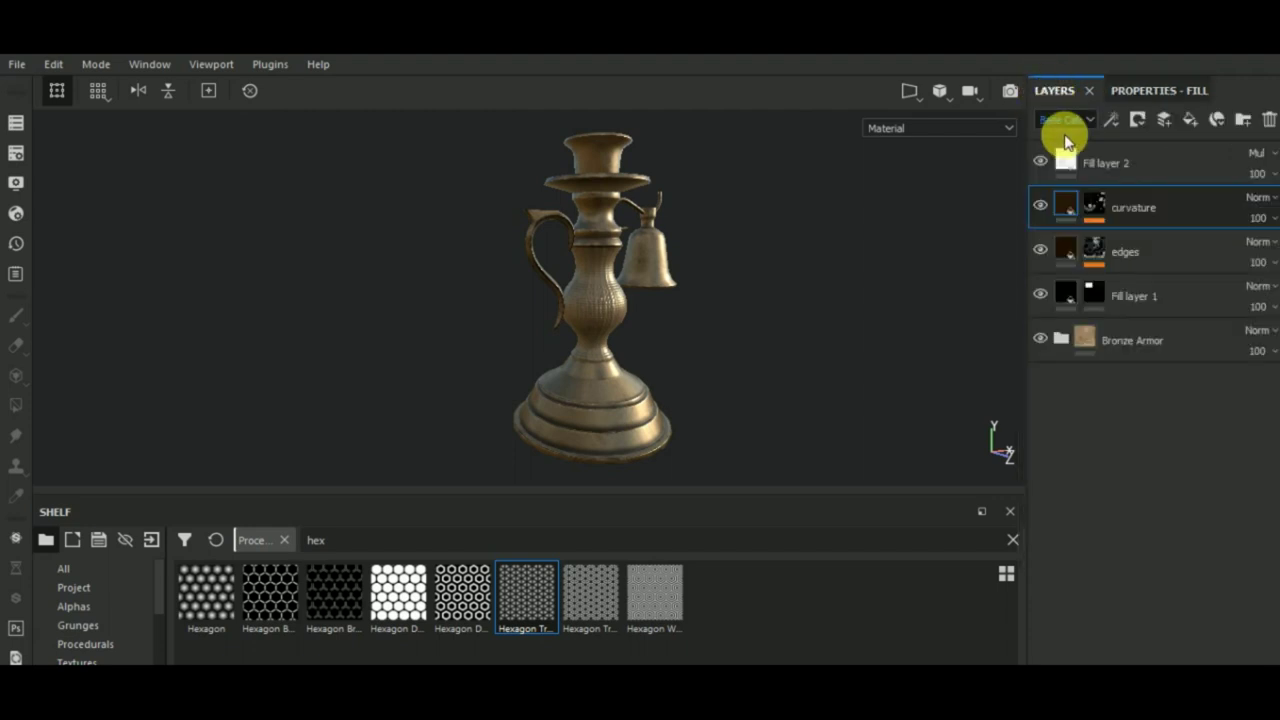
# Set Fill layer 1's hexagon fill to metallic 0.6756 and roughness 0.2622.
pyautogui.click(1066, 293)
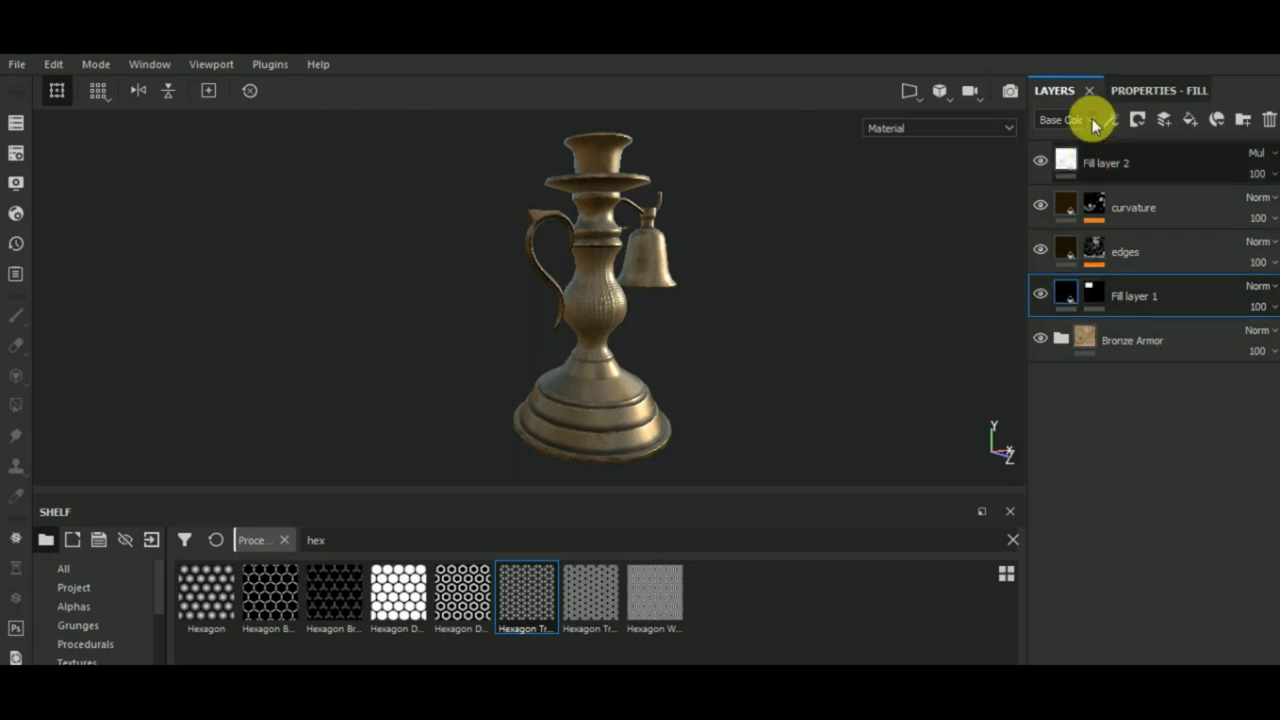
pyautogui.click(1126, 91)
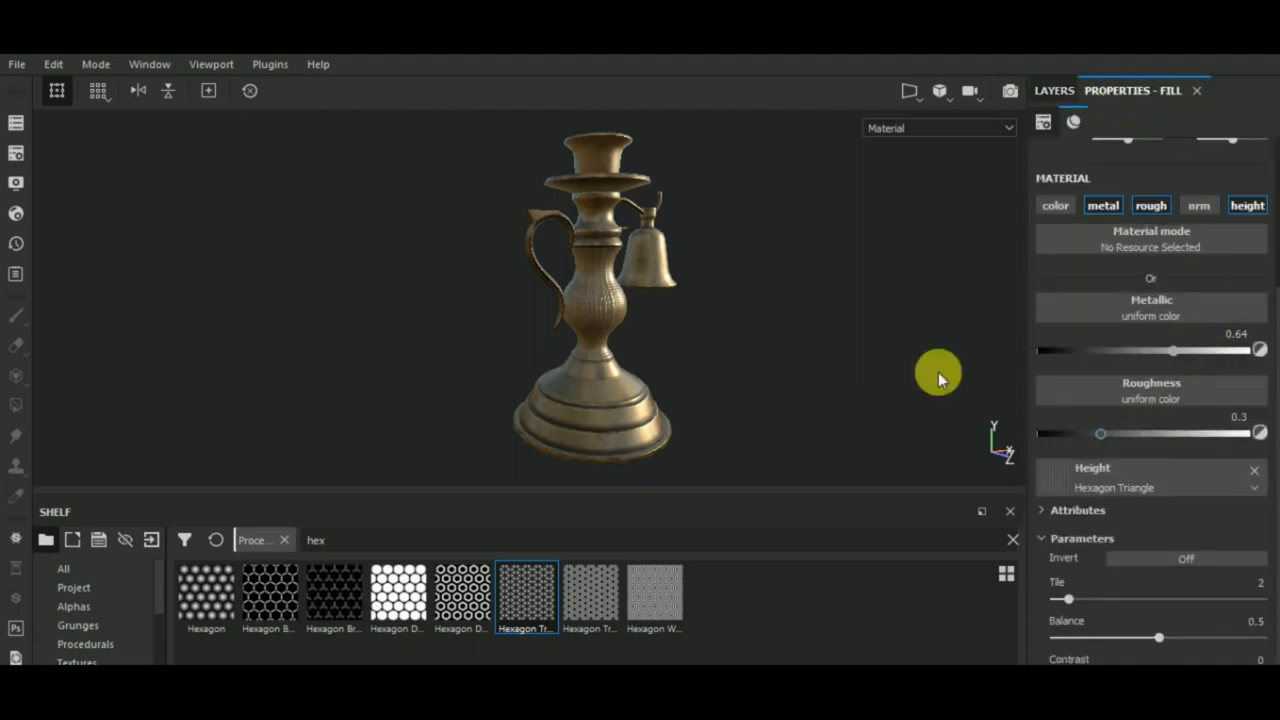
pyautogui.moveTo(940, 371)
pyautogui.keyDown('alt'); pyautogui.mouseDown()
pyautogui.moveTo(717, 391)
pyautogui.moveTo(607, 295)
pyautogui.mouseUp(); pyautogui.keyUp('alt')
pyautogui.scroll(5, 607, 295)
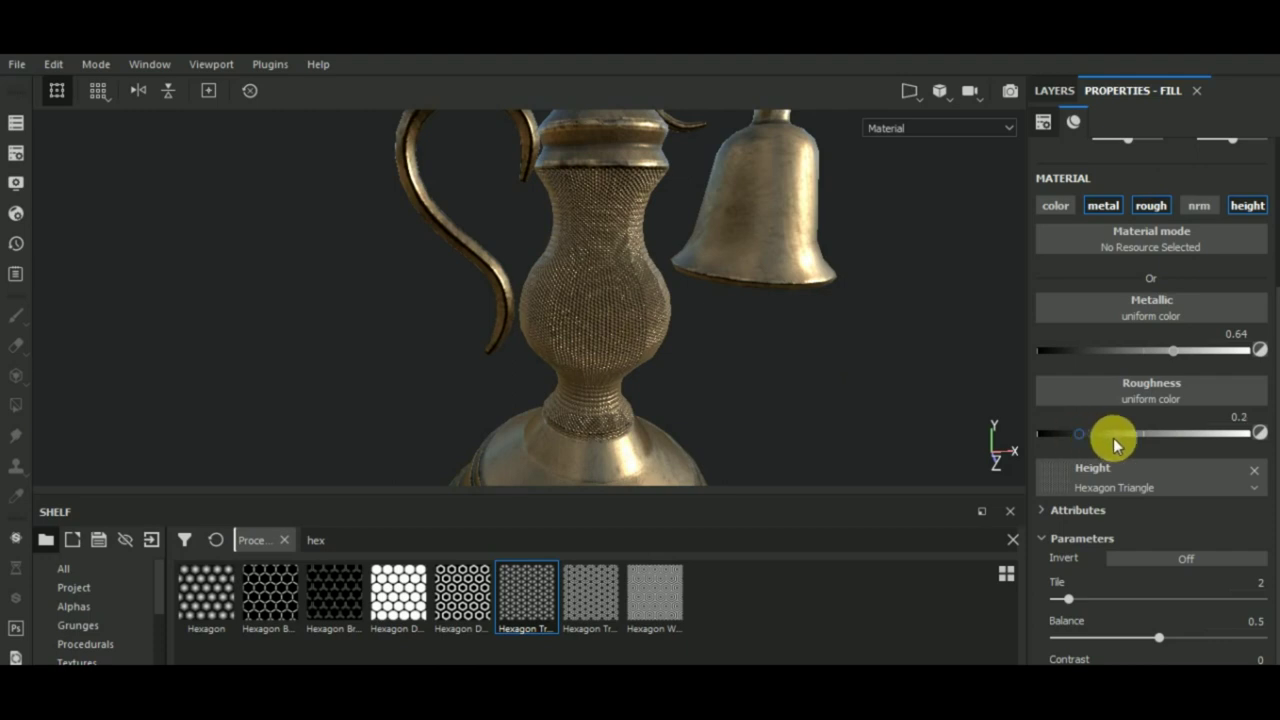
pyautogui.moveTo(1080, 440)
pyautogui.mouseDown()
pyautogui.moveTo(1173, 440)
pyautogui.moveTo(1103, 446)
pyautogui.mouseUp()
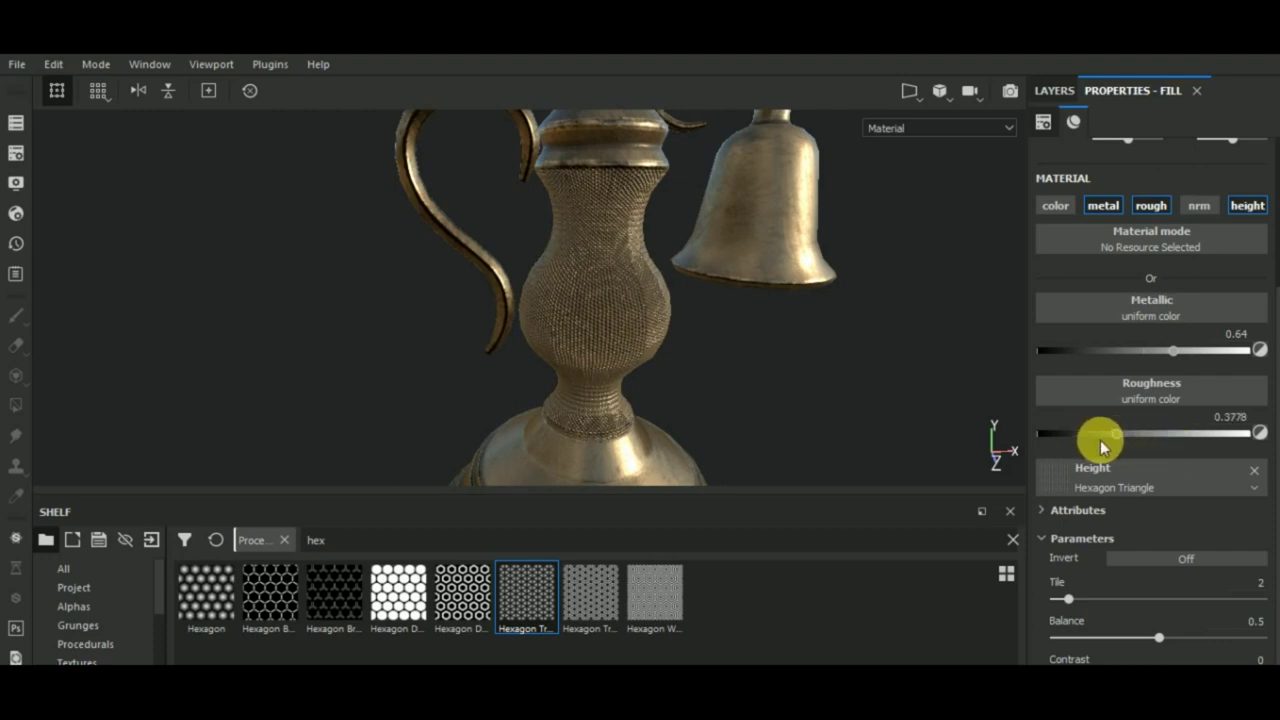
pyautogui.moveTo(1192, 353); pyautogui.dragTo(1180, 350)
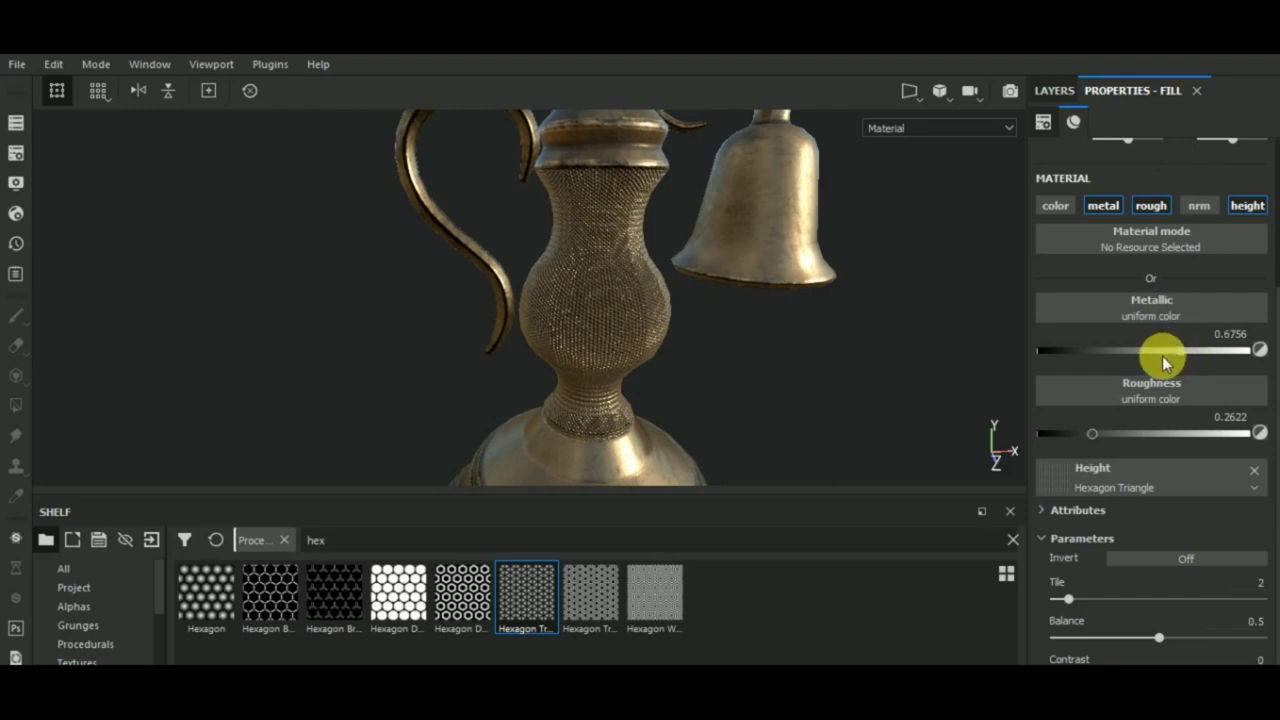
pyautogui.moveTo(833, 410)
pyautogui.keyDown('alt'); pyautogui.mouseDown()
pyautogui.moveTo(901, 349)
pyautogui.moveTo(757, 371)
pyautogui.moveTo(806, 391)
pyautogui.moveTo(818, 432)
pyautogui.moveTo(857, 426)
pyautogui.moveTo(643, 409)
pyautogui.moveTo(812, 460)
pyautogui.moveTo(788, 448)
pyautogui.mouseUp(); pyautogui.keyUp('alt')
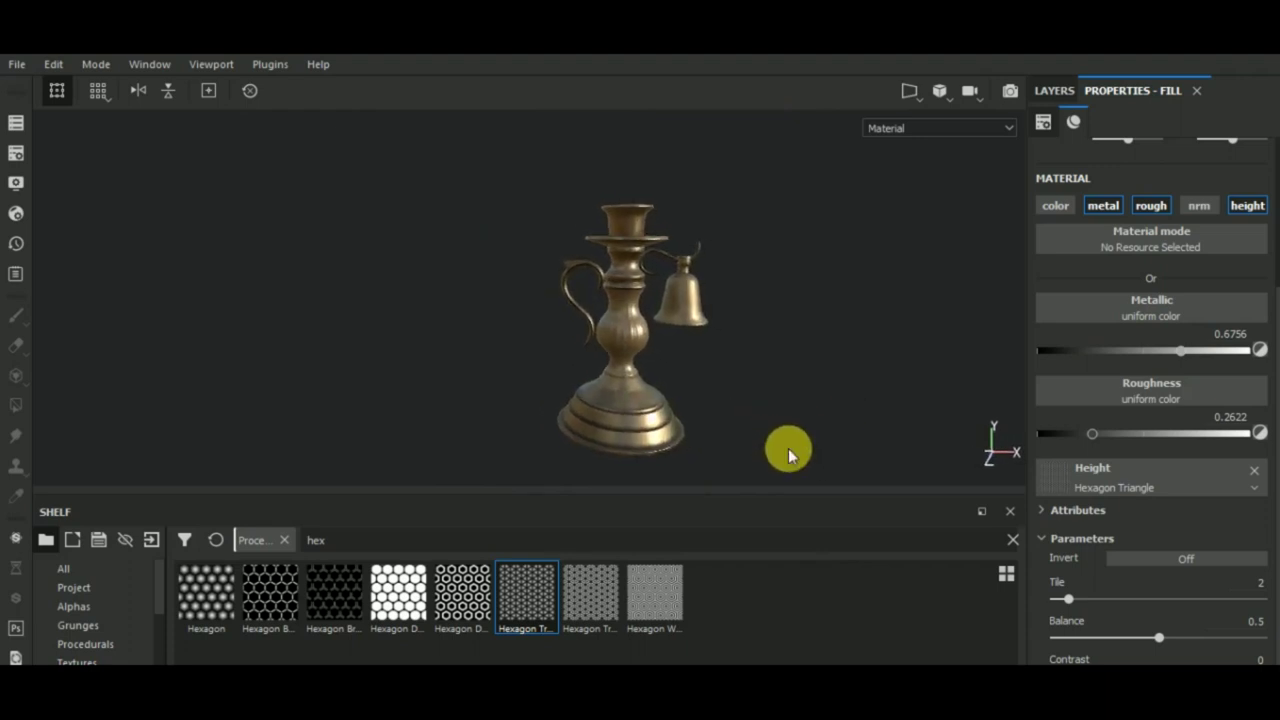
pyautogui.scroll(3, 677, 428)
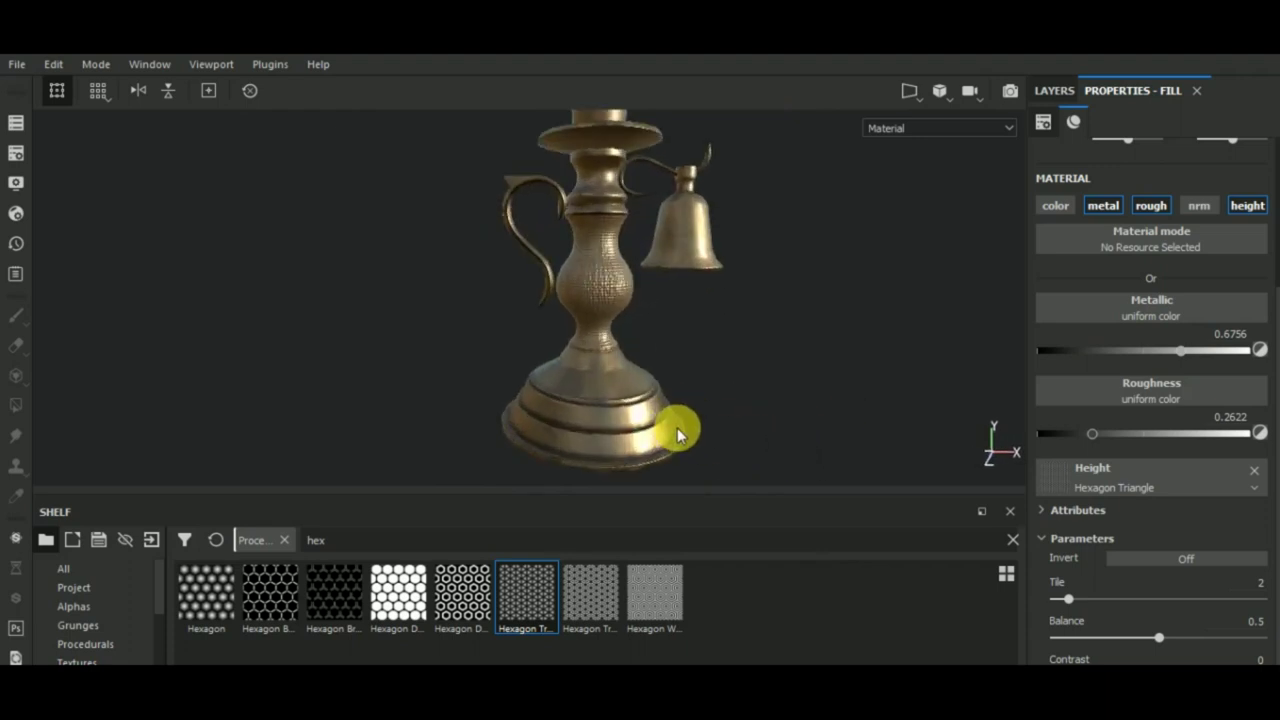
pyautogui.scroll(2, 675, 424)
pyautogui.scroll(-2, 674, 422)
pyautogui.scroll(-2, 674, 422)
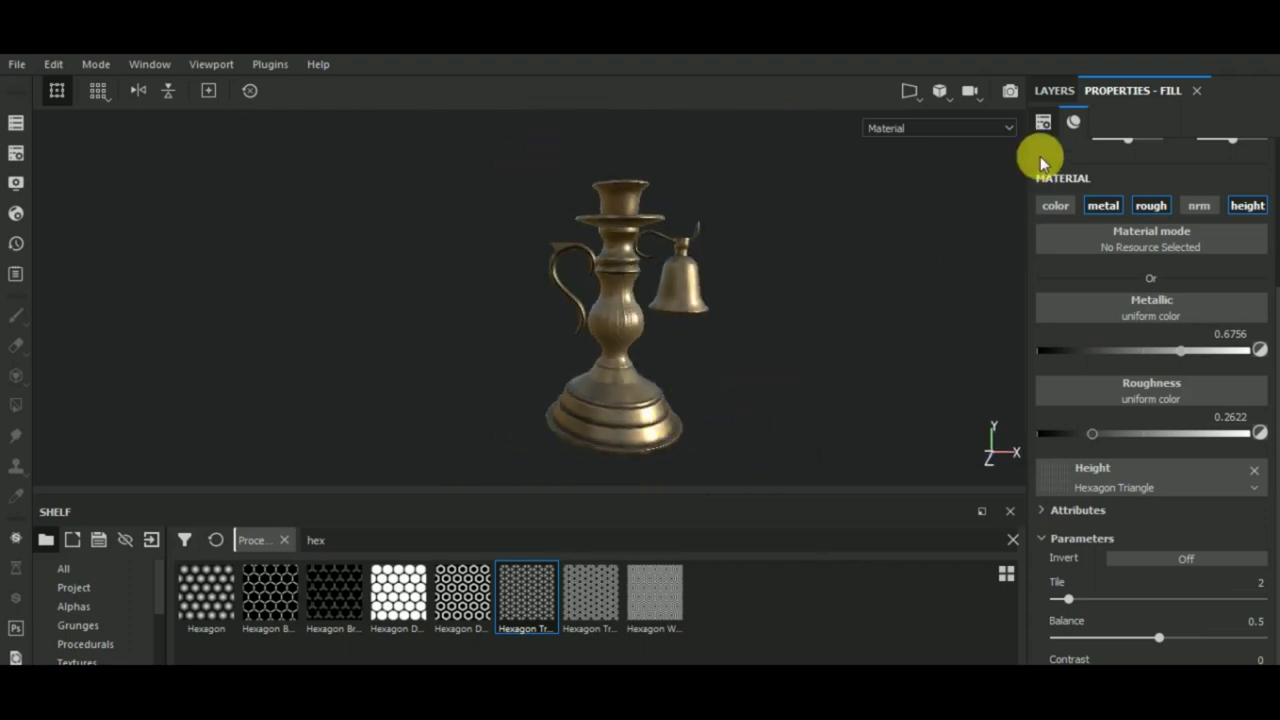
# Glance inside the Bronze Armor folder, then select the edges layer's mask.
pyautogui.click(1055, 92)
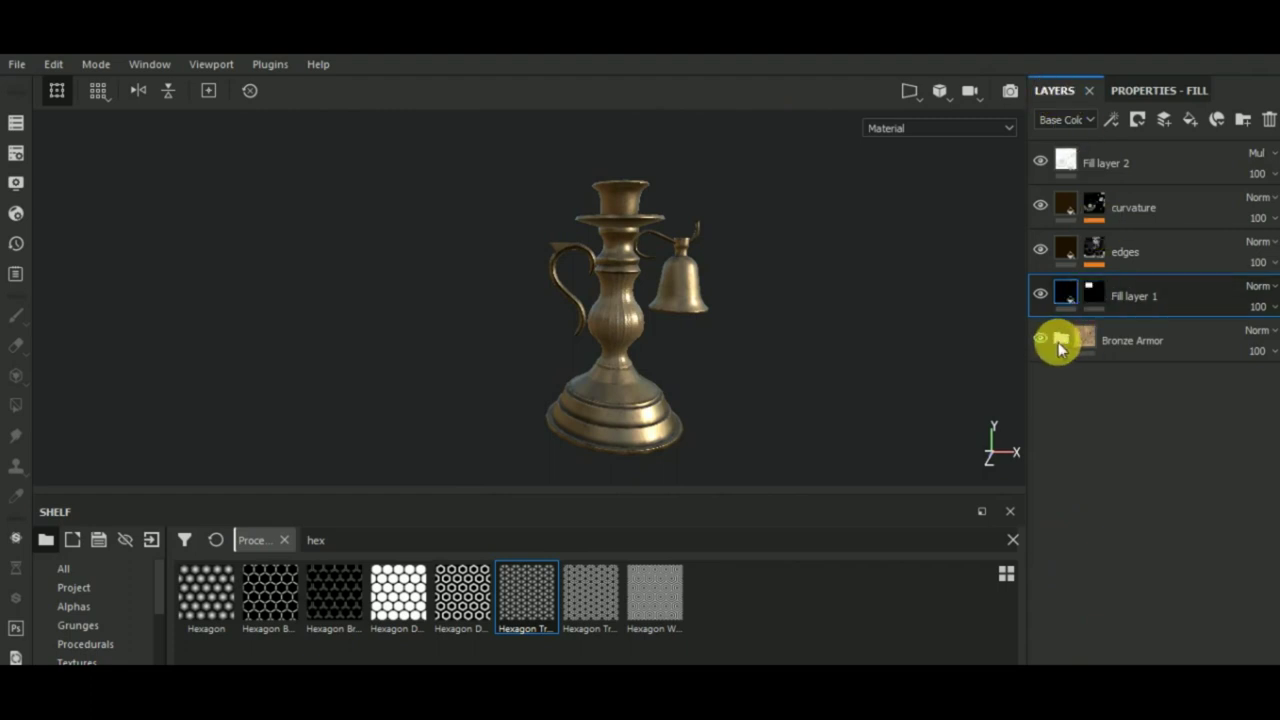
pyautogui.click(1060, 341)
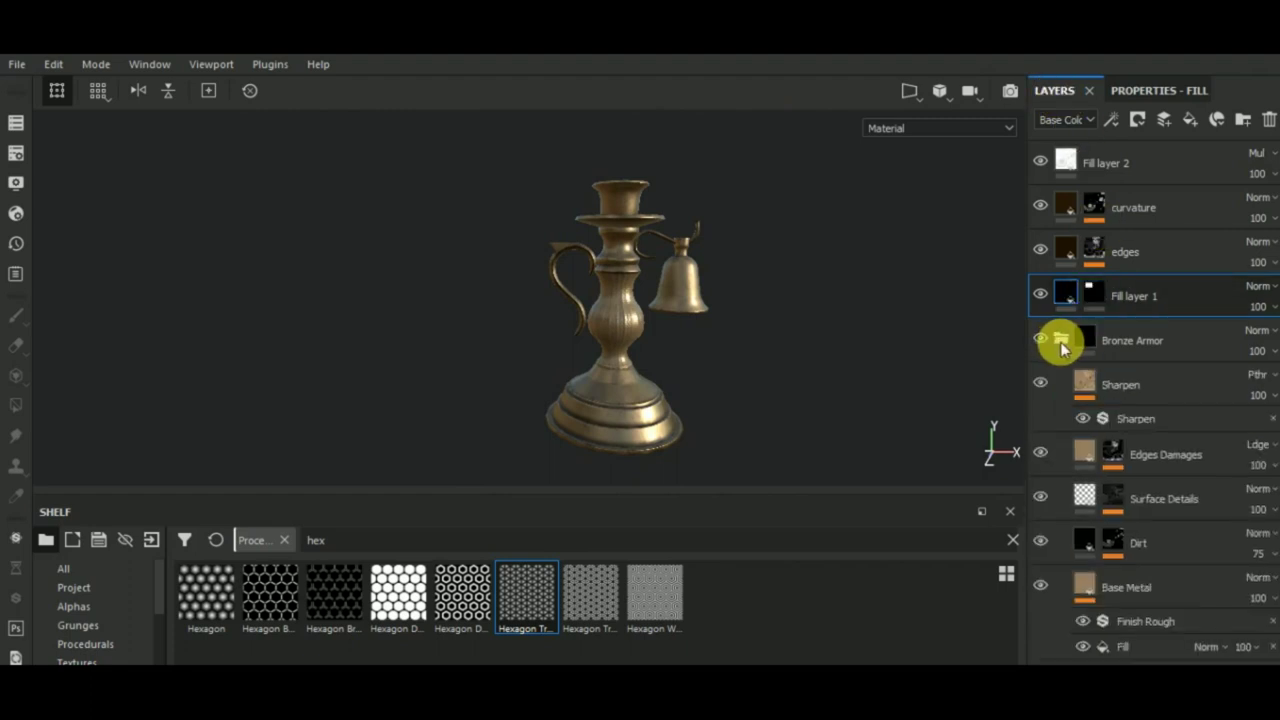
pyautogui.click(1061, 341)
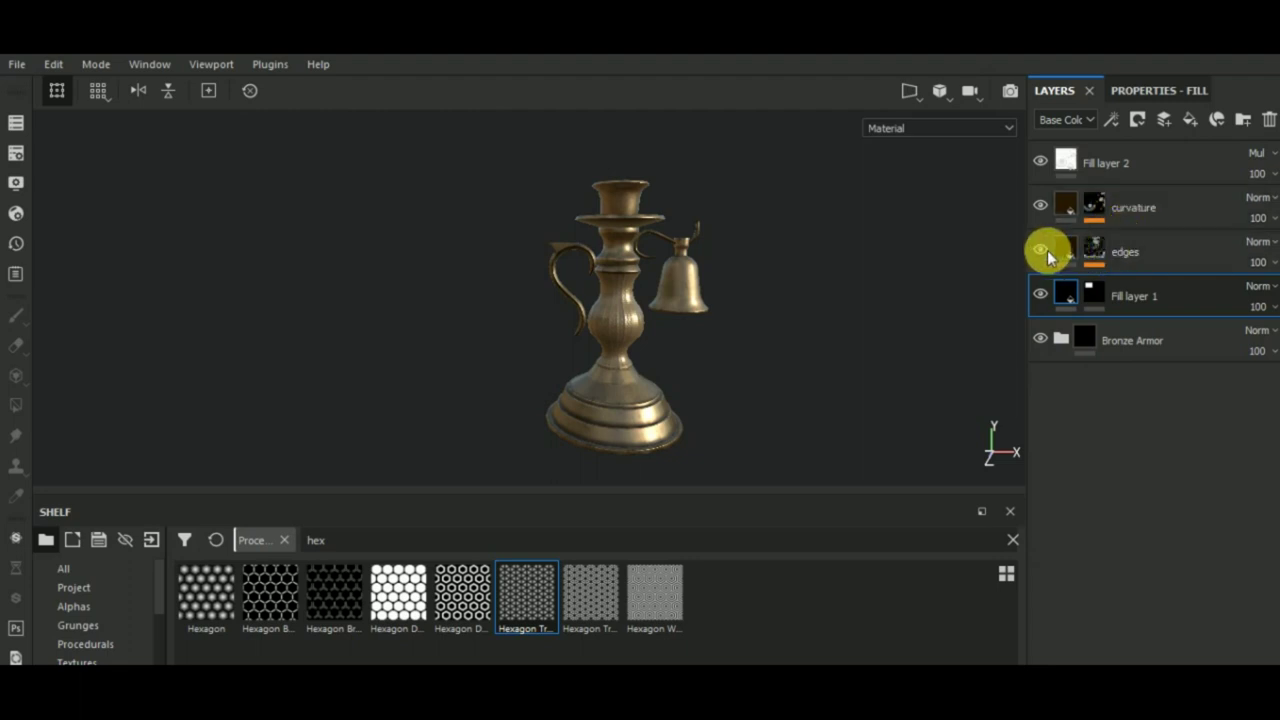
pyautogui.moveTo(886, 391)
pyautogui.keyDown('alt'); pyautogui.mouseDown()
pyautogui.moveTo(946, 386)
pyautogui.moveTo(914, 388)
pyautogui.mouseUp(); pyautogui.keyUp('alt')
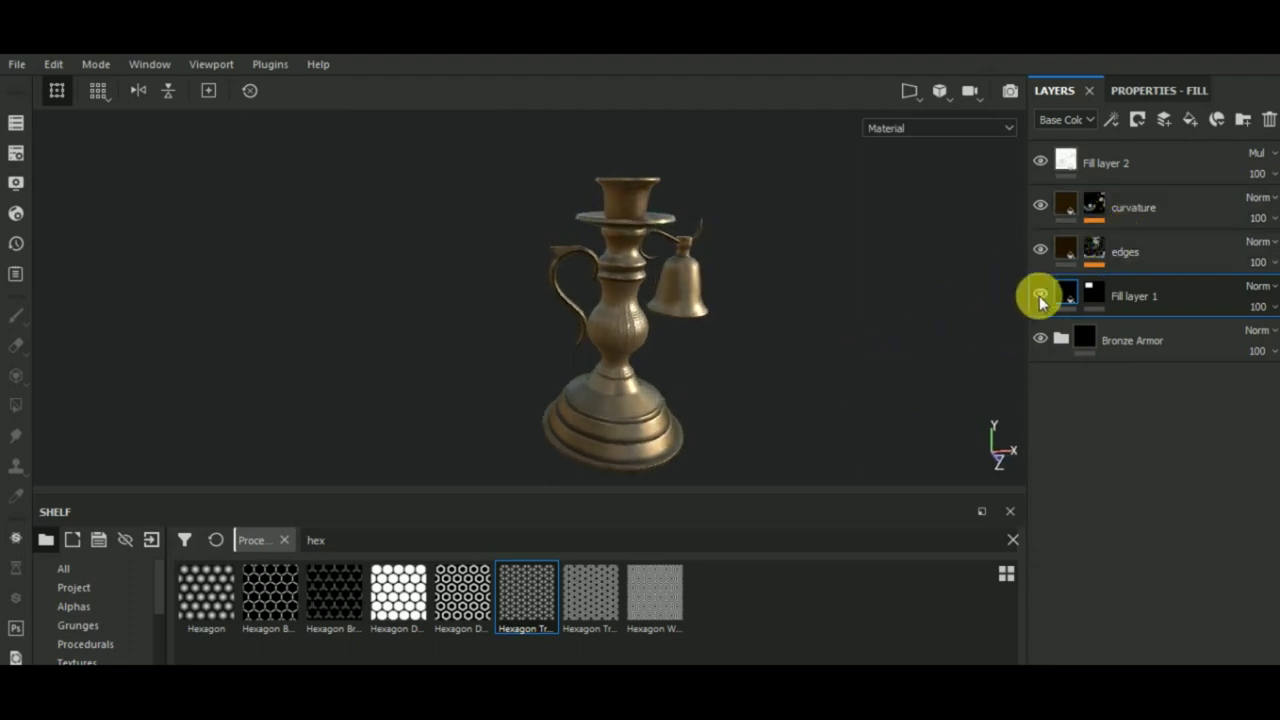
pyautogui.click(1066, 262)
# Set the Metal Edge Wear generator's Edges Smoothness to 6.72 and Curvature Weight to 0.43.
pyautogui.click(1095, 255)
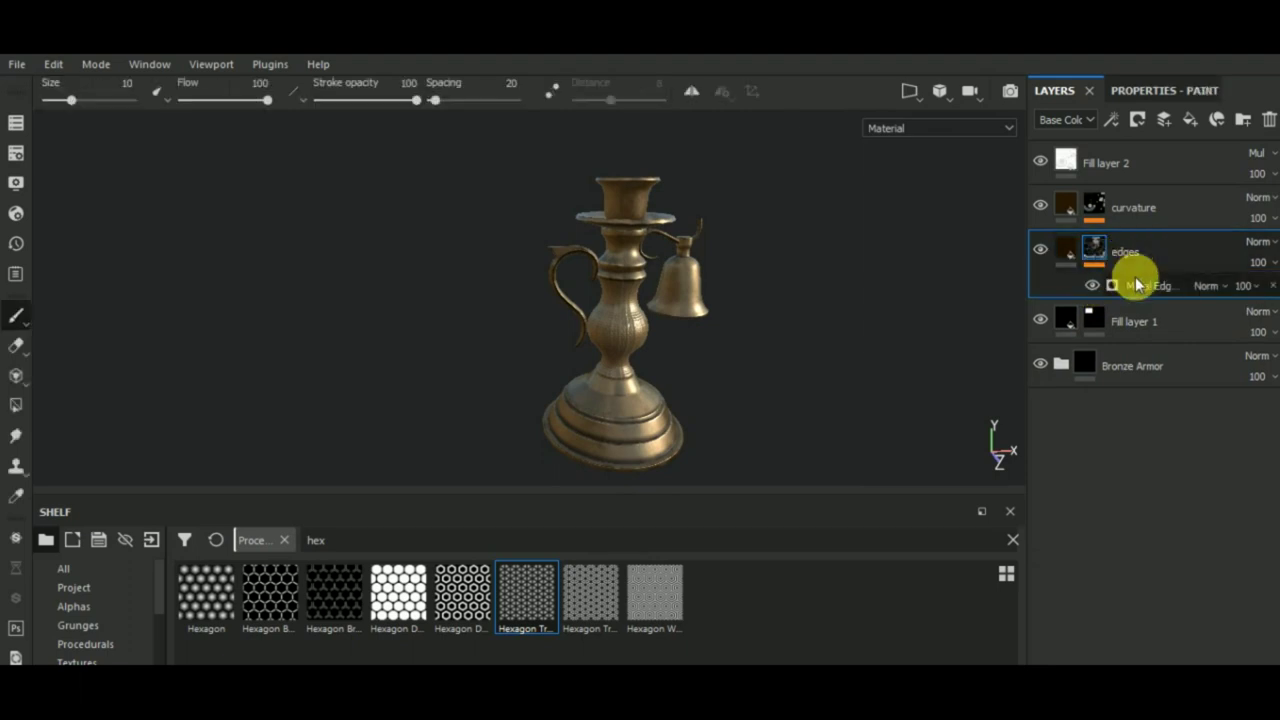
pyautogui.click(1150, 285)
pyautogui.click(1158, 90)
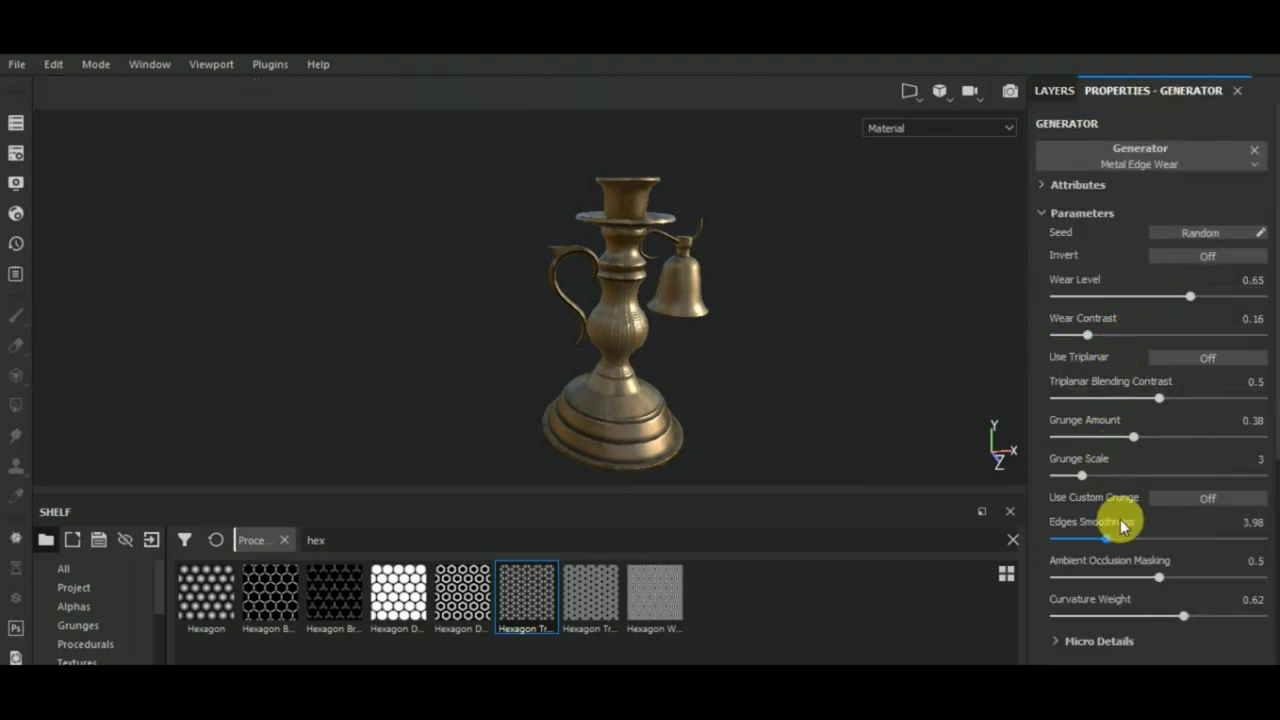
pyautogui.click(1141, 540)
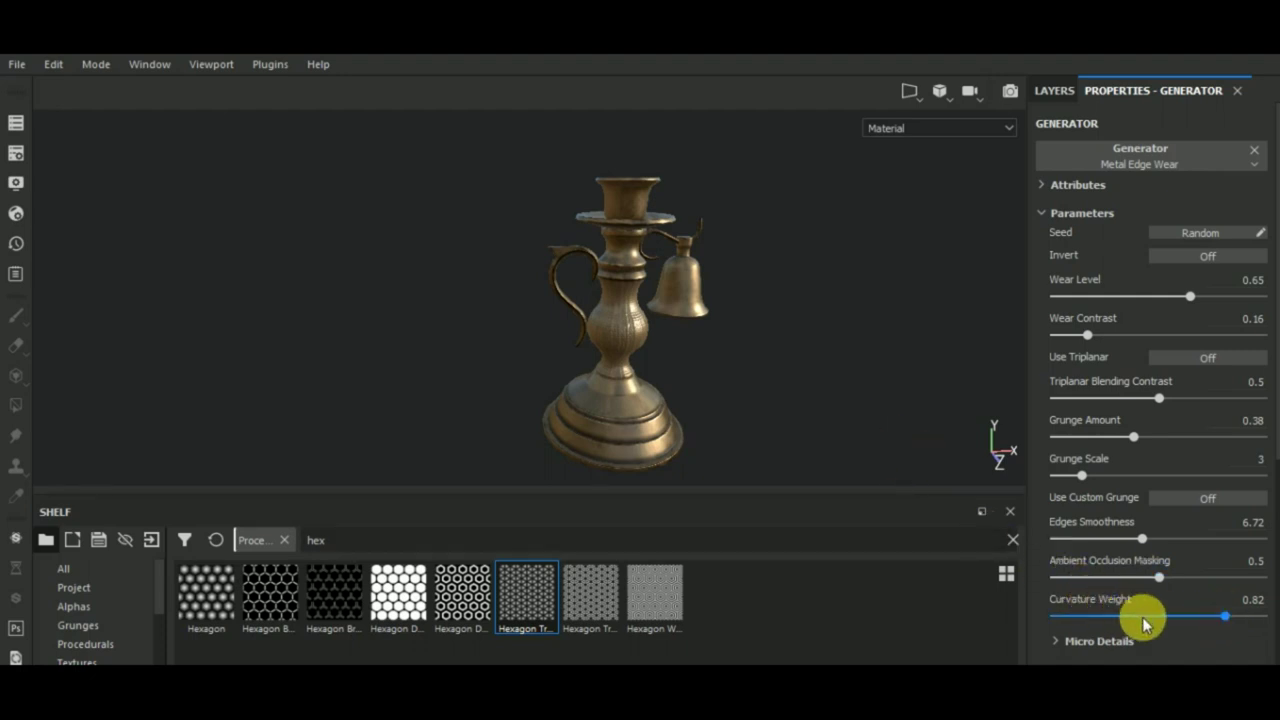
# Orbit, pan and enlarge the viewport to inspect the candlestick's edge wear.
pyautogui.moveTo(757, 389)
pyautogui.keyDown('alt'); pyautogui.mouseDown()
pyautogui.moveTo(814, 409)
pyautogui.moveTo(742, 400)
pyautogui.mouseUp(); pyautogui.keyUp('alt')
pyautogui.moveTo(817, 400)
pyautogui.keyDown('alt'); pyautogui.mouseDown(button='middle')
pyautogui.moveTo(740, 410)
pyautogui.moveTo(762, 410)
pyautogui.mouseUp(button='middle'); pyautogui.keyUp('alt')
pyautogui.moveTo(762, 410)
pyautogui.keyDown('alt'); pyautogui.mouseDown()
pyautogui.moveTo(777, 423)
pyautogui.moveTo(762, 398)
pyautogui.mouseUp(); pyautogui.keyUp('alt')
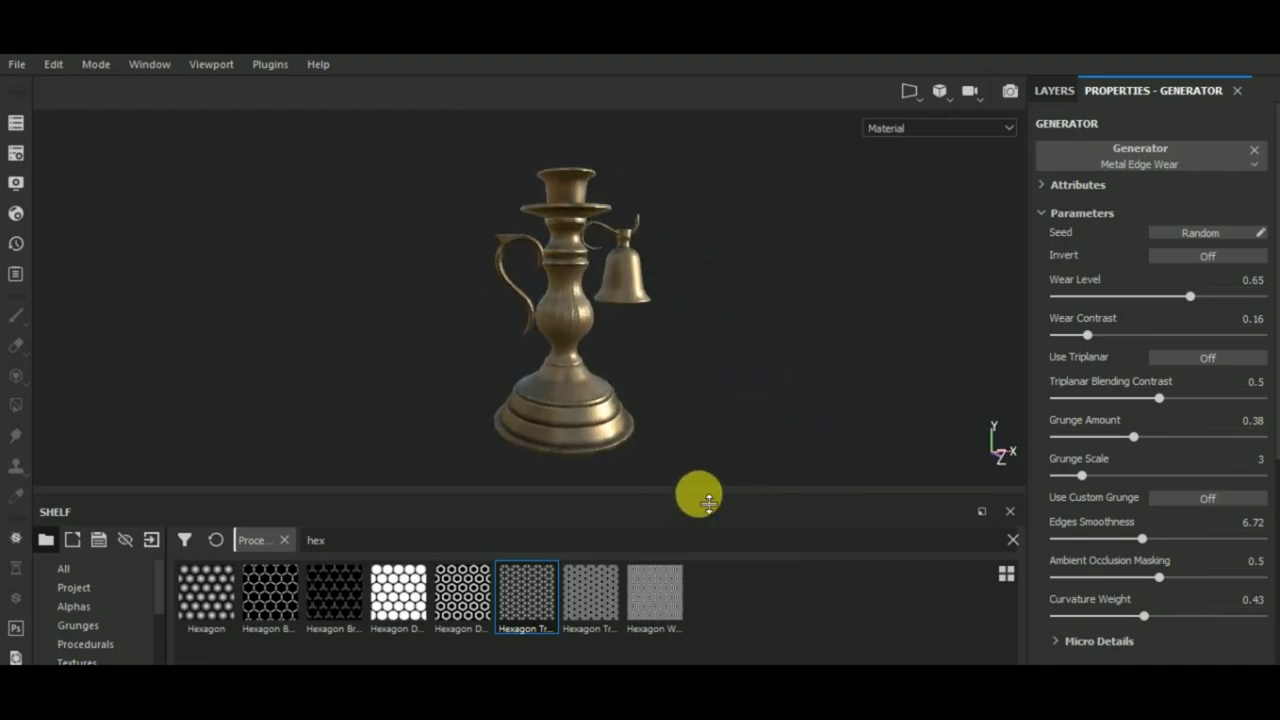
pyautogui.moveTo(708, 503); pyautogui.dragTo(697, 573)
pyautogui.moveTo(771, 443)
pyautogui.keyDown('alt'); pyautogui.mouseDown()
pyautogui.moveTo(765, 477)
pyautogui.moveTo(808, 466)
pyautogui.moveTo(771, 451)
pyautogui.mouseUp(); pyautogui.keyUp('alt')
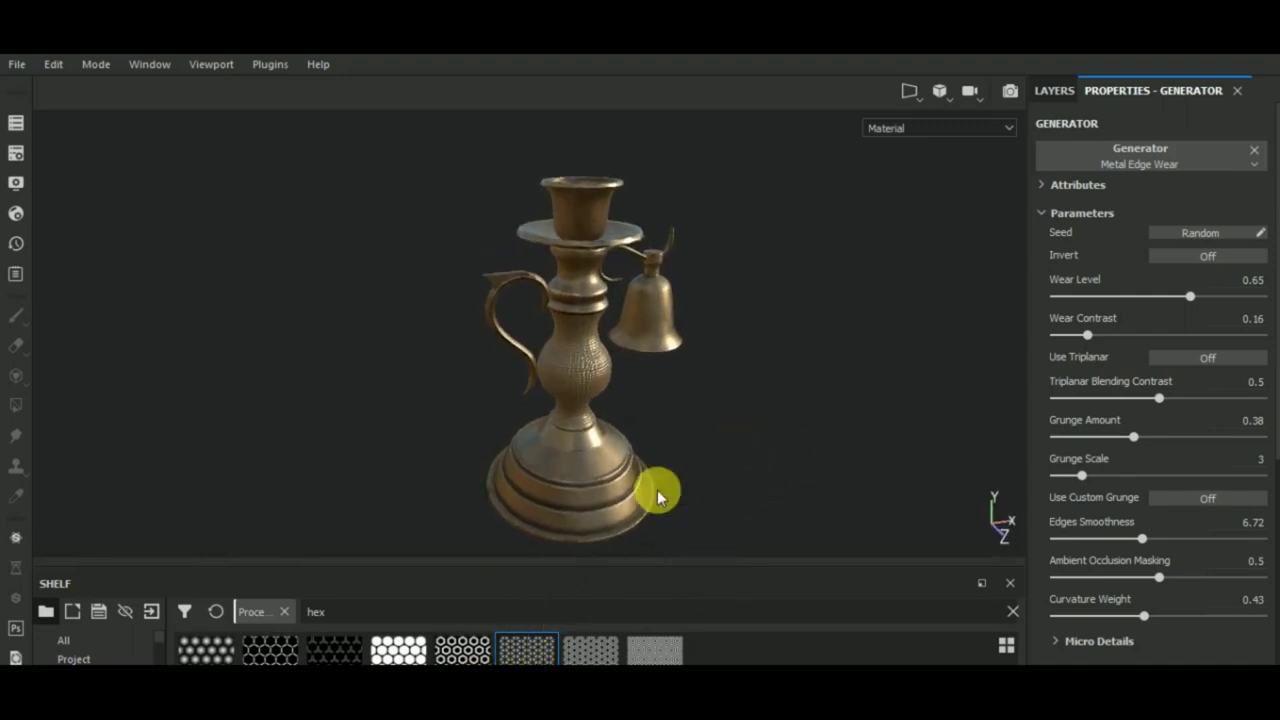
pyautogui.keyDown('alt'); pyautogui.moveTo(776, 449); pyautogui.dragTo(705, 430, button='middle'); pyautogui.keyUp('alt')
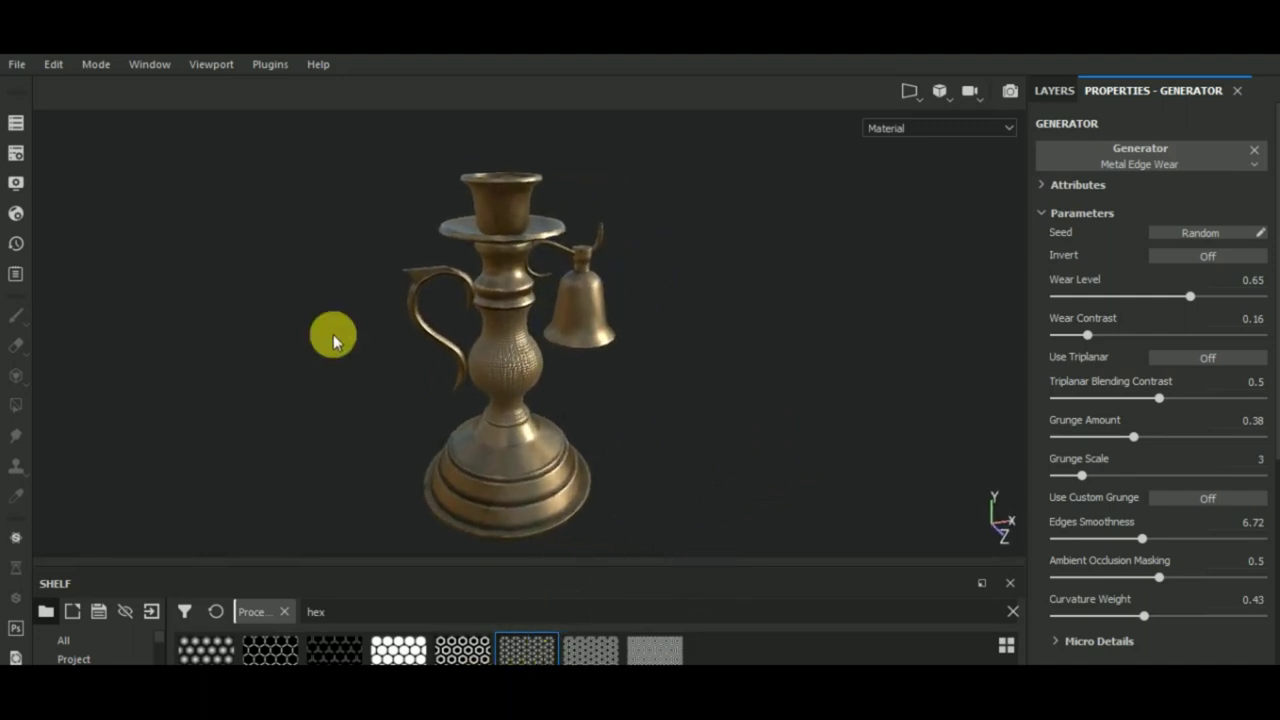
# Start a texture export with the output folder set to Documents > 1.3dsMax > 0.projects > candle holder > textures.
pyautogui.click(17, 64)
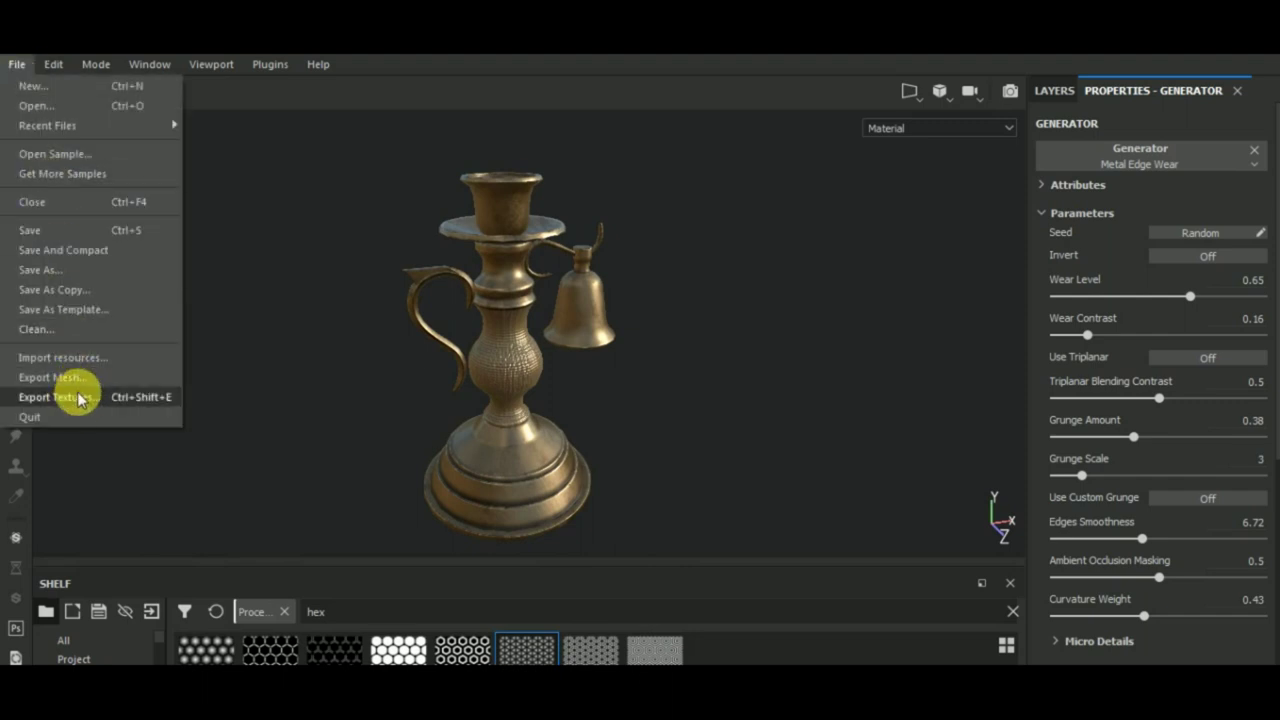
pyautogui.click(71, 397)
pyautogui.click(749, 120)
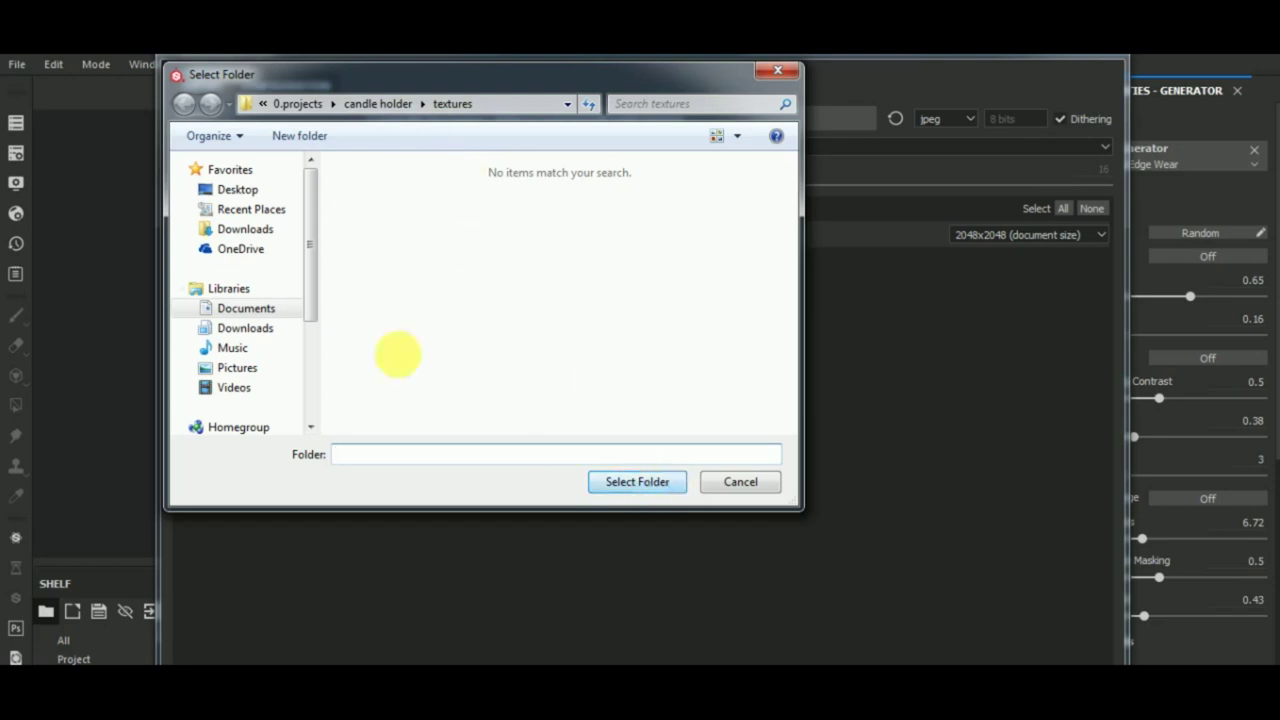
pyautogui.click(248, 310)
pyautogui.doubleClick(360, 202)
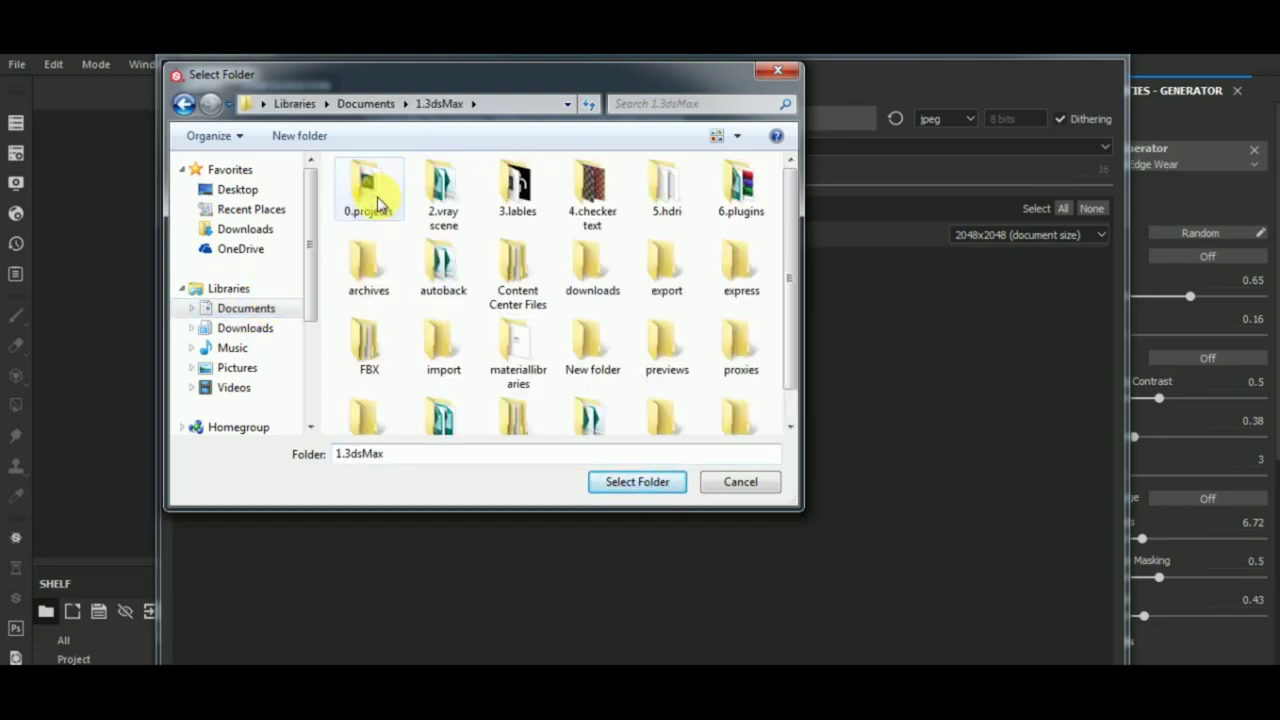
pyautogui.doubleClick(372, 202)
pyautogui.click(378, 205)
pyautogui.doubleClick(378, 205)
pyautogui.click(382, 200)
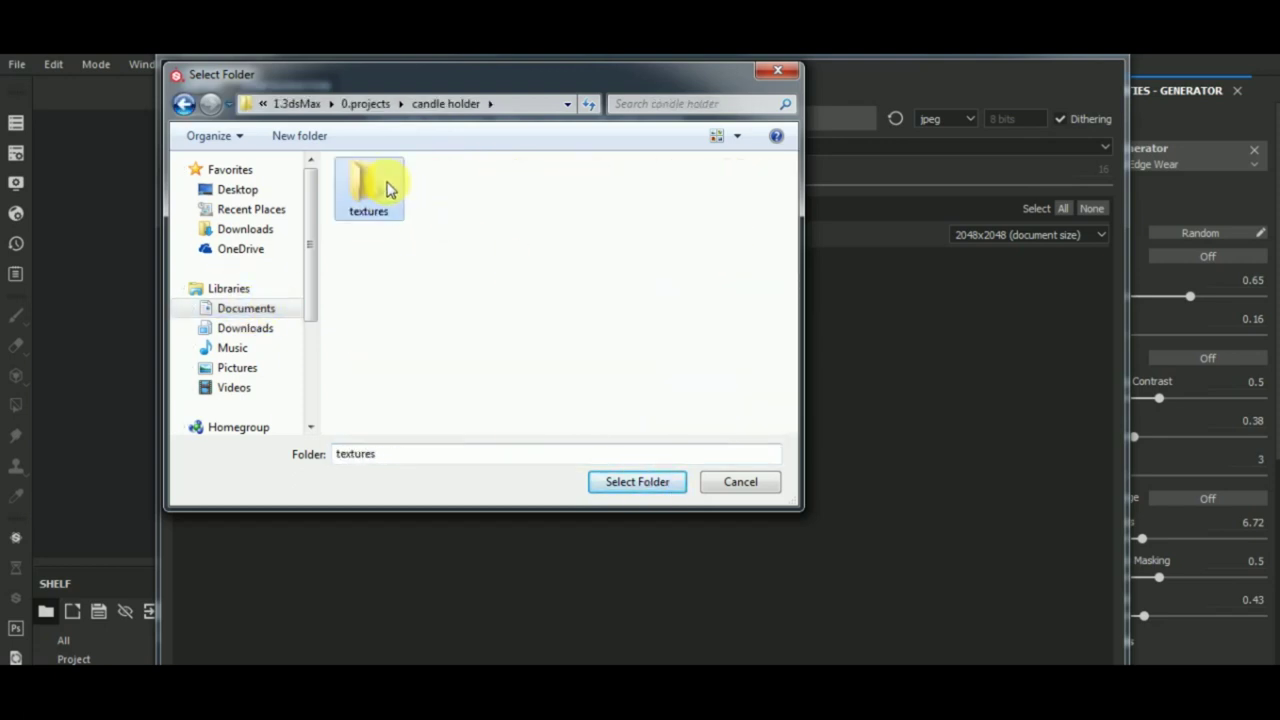
pyautogui.click(637, 483)
# Keep the Vray export preset for Material__26 and export its maps as jpeg.
pyautogui.click(384, 148)
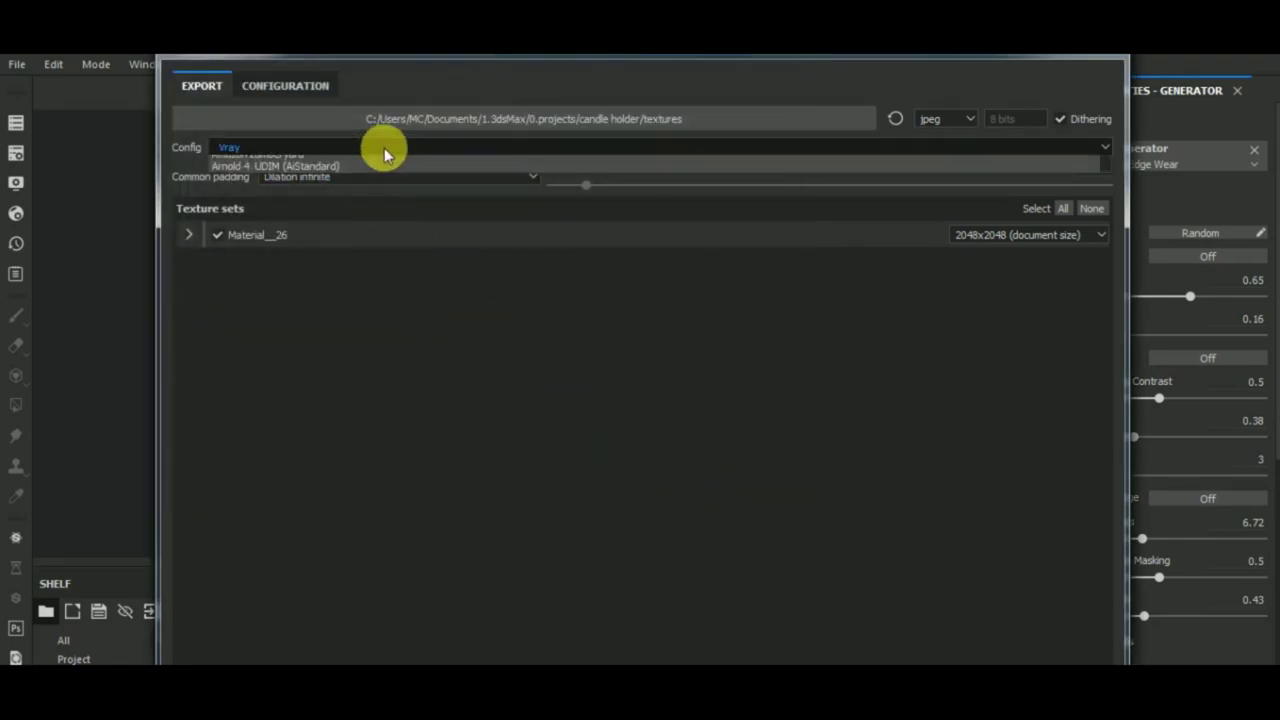
pyautogui.scroll(-1, 330, 255)
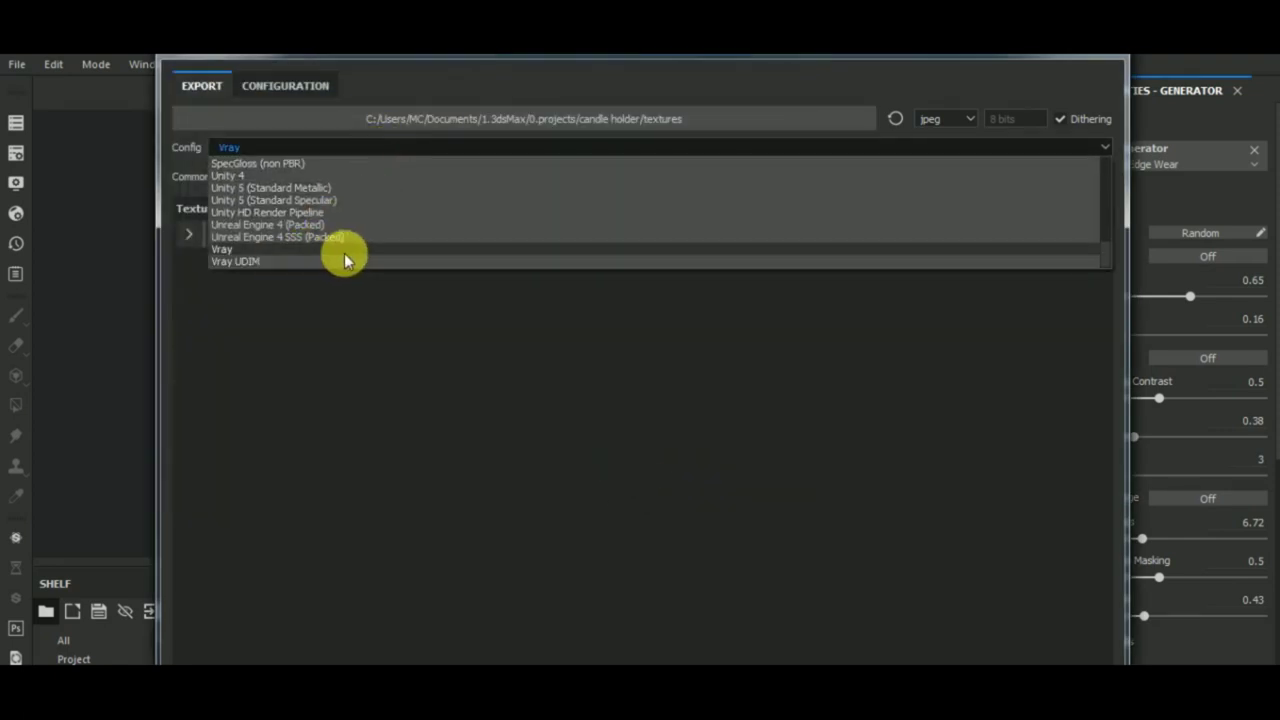
pyautogui.click(283, 251)
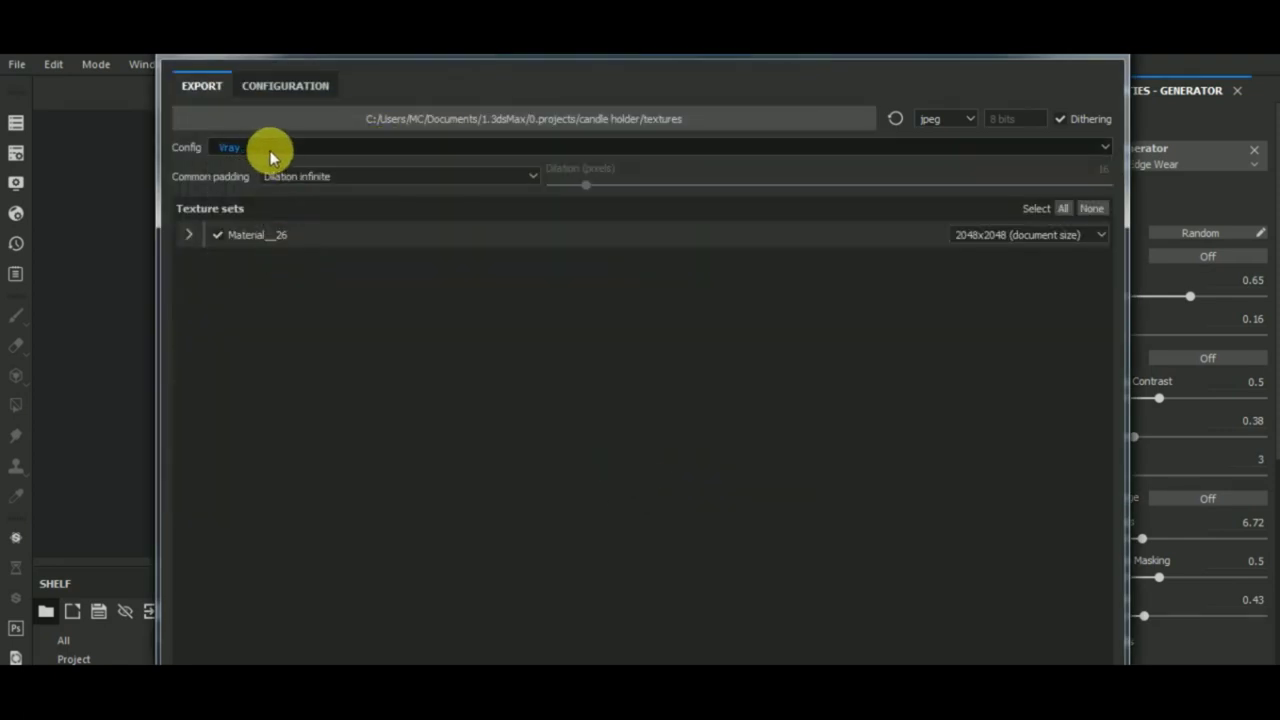
pyautogui.click(190, 236)
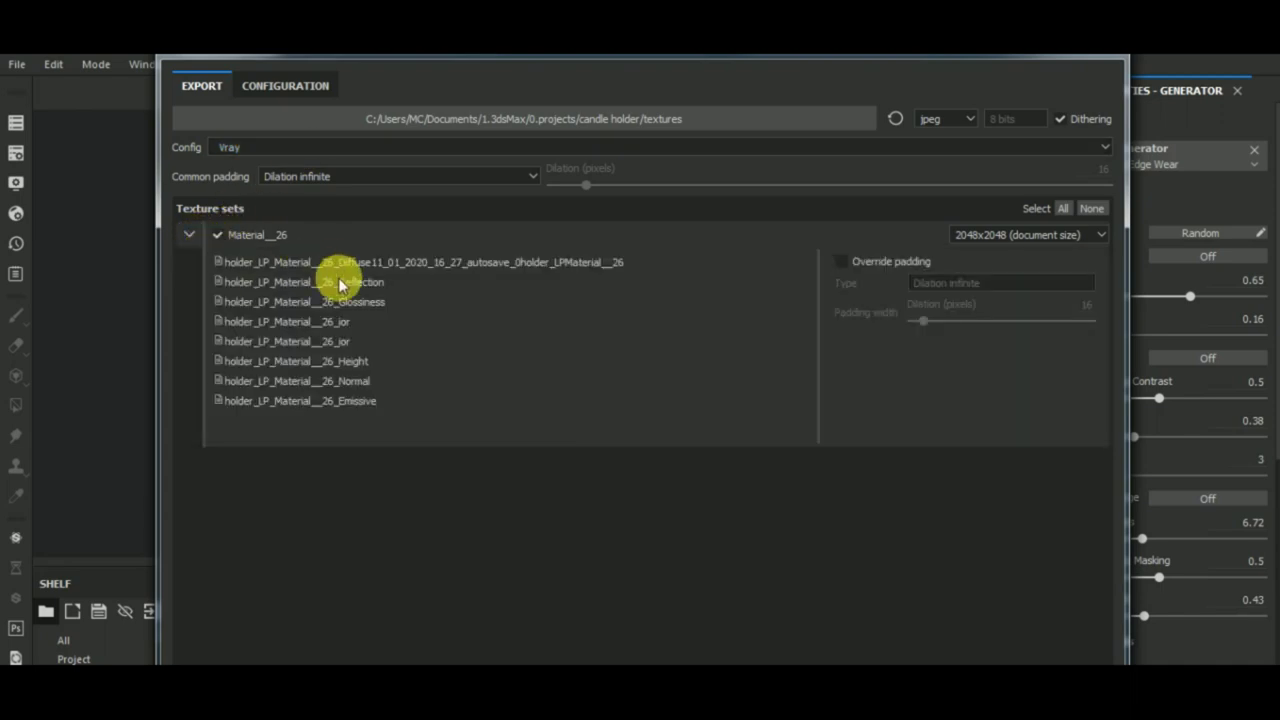
pyautogui.click(189, 234)
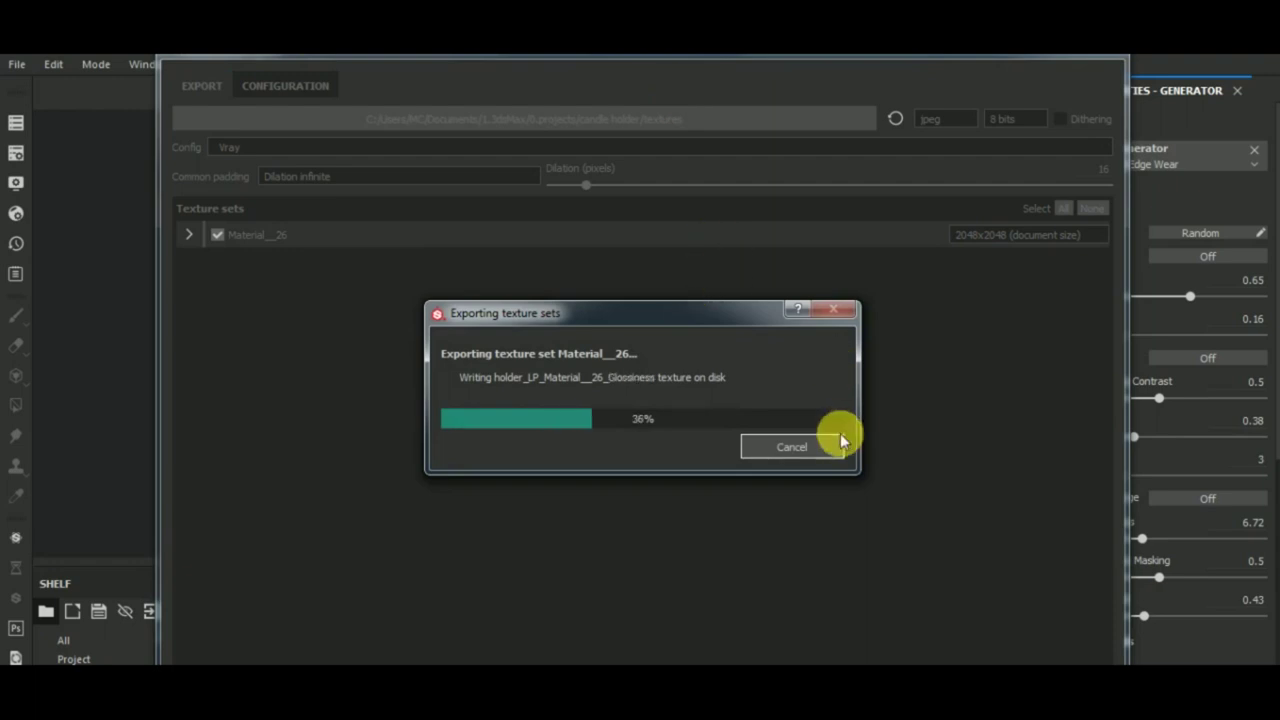
pyautogui.click(700, 412)
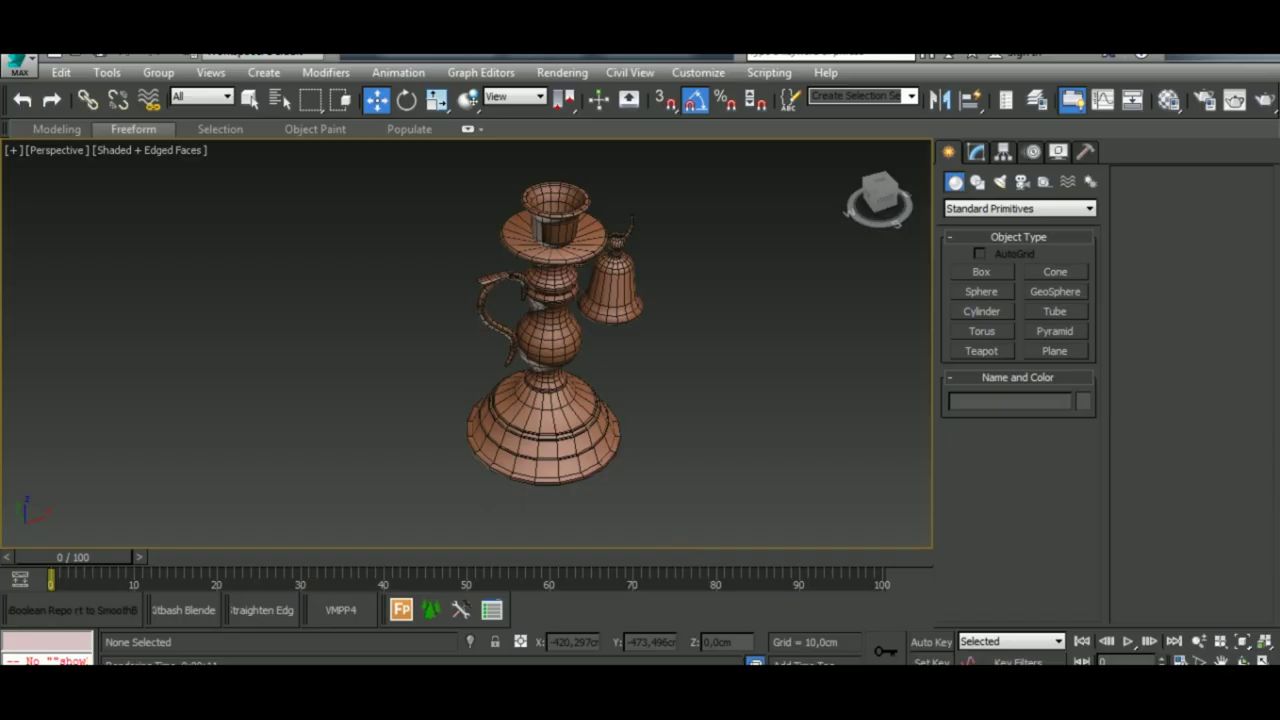
# Select all eight candlestick objects and open the node-based Slate Material Editor.
pyautogui.keyDown('alt'); pyautogui.moveTo(660, 534); pyautogui.dragTo(712, 455, button='middle'); pyautogui.keyUp('alt')
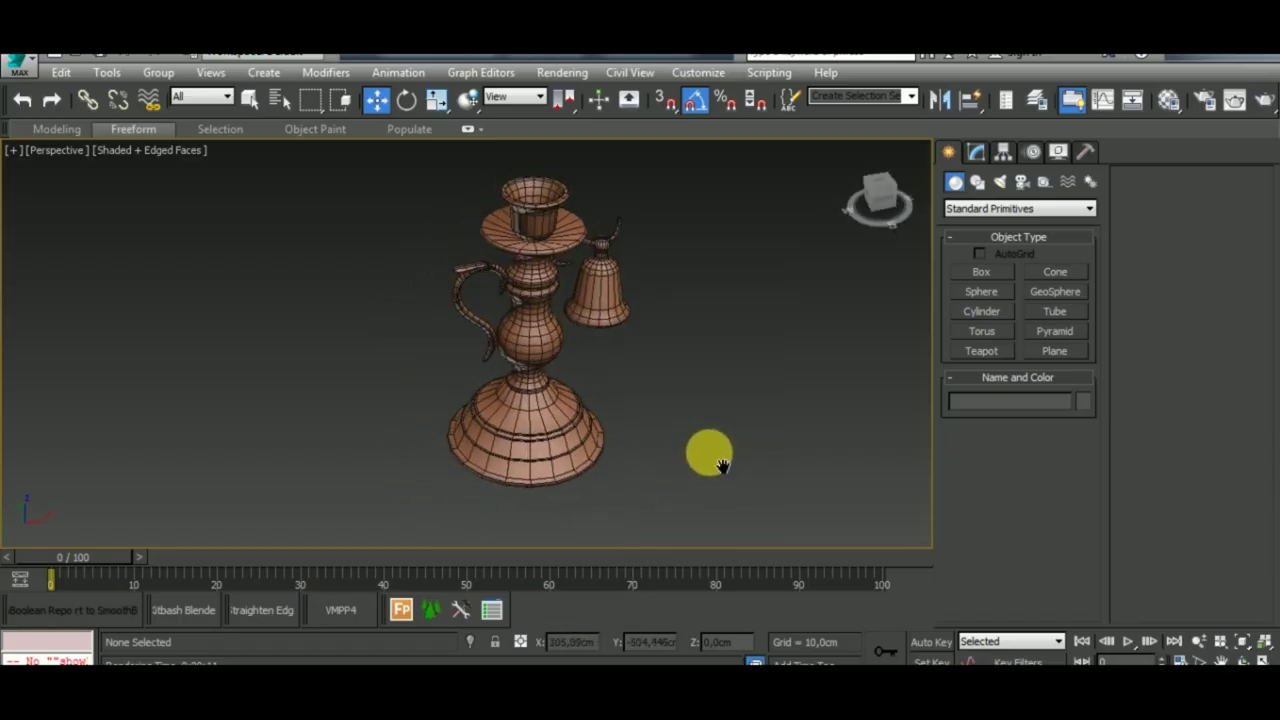
pyautogui.moveTo(654, 520); pyautogui.dragTo(380, 189)
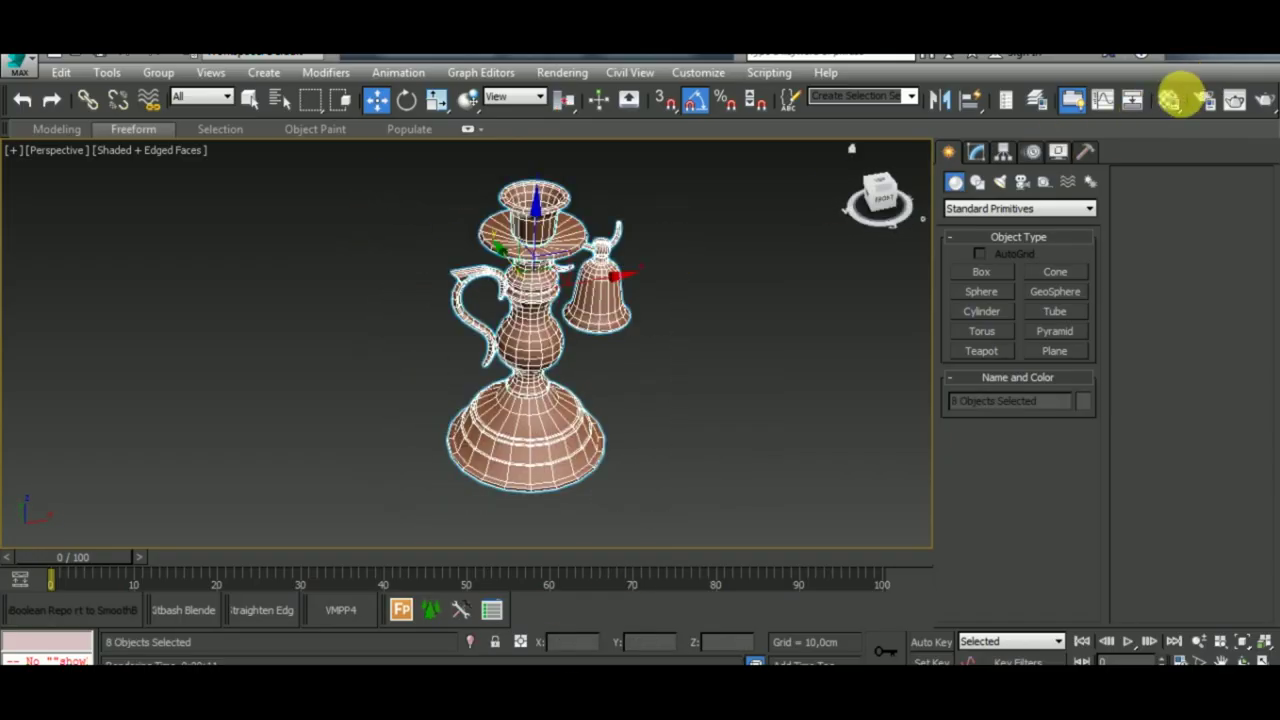
pyautogui.click(1170, 99)
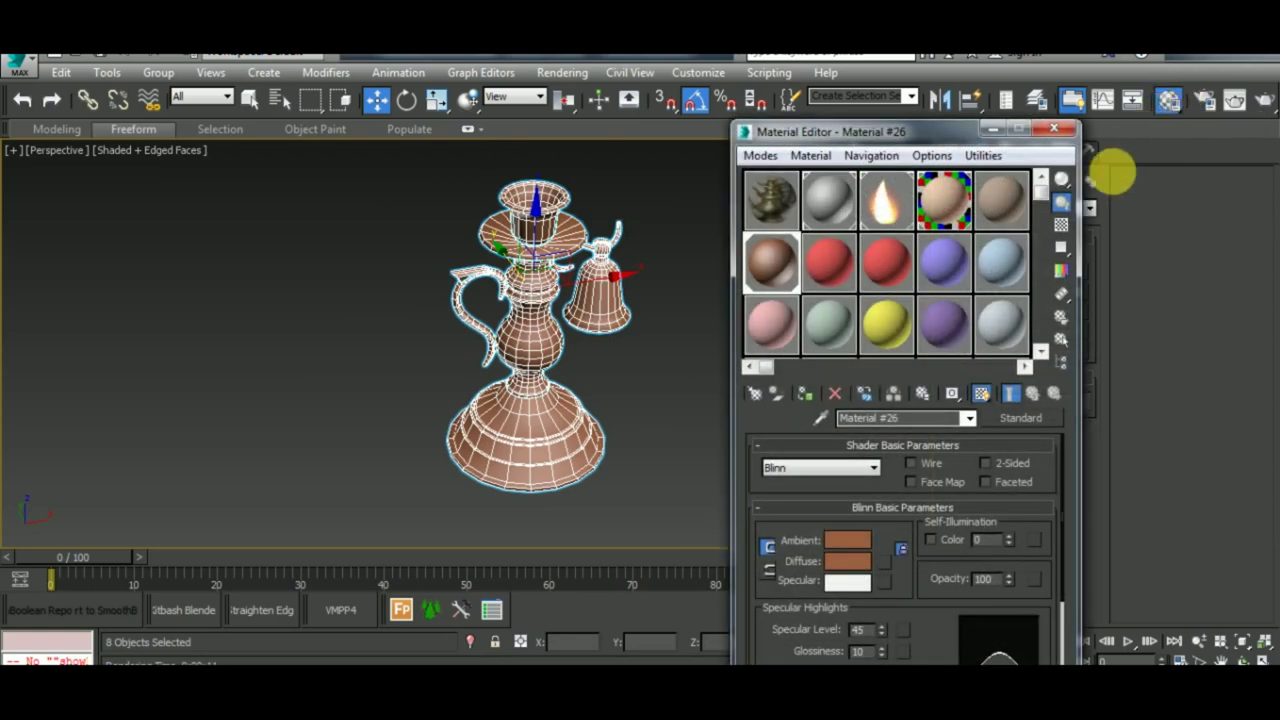
pyautogui.click(762, 156)
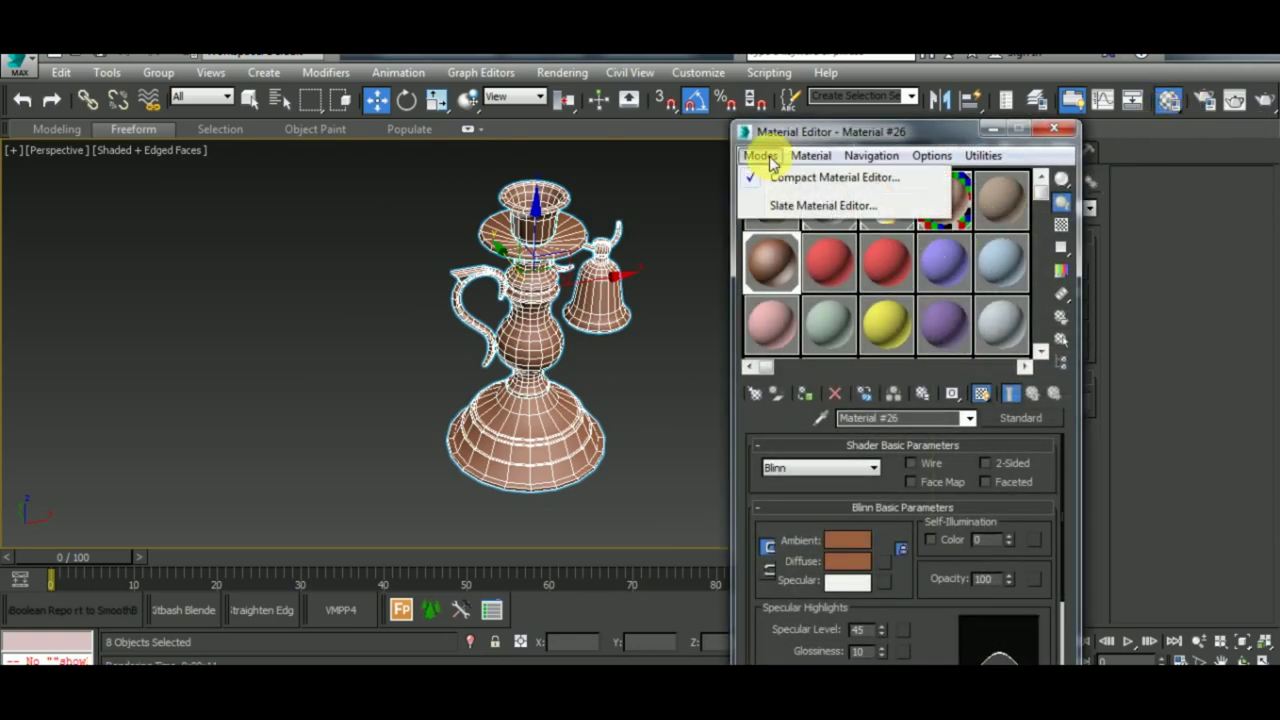
pyautogui.click(795, 204)
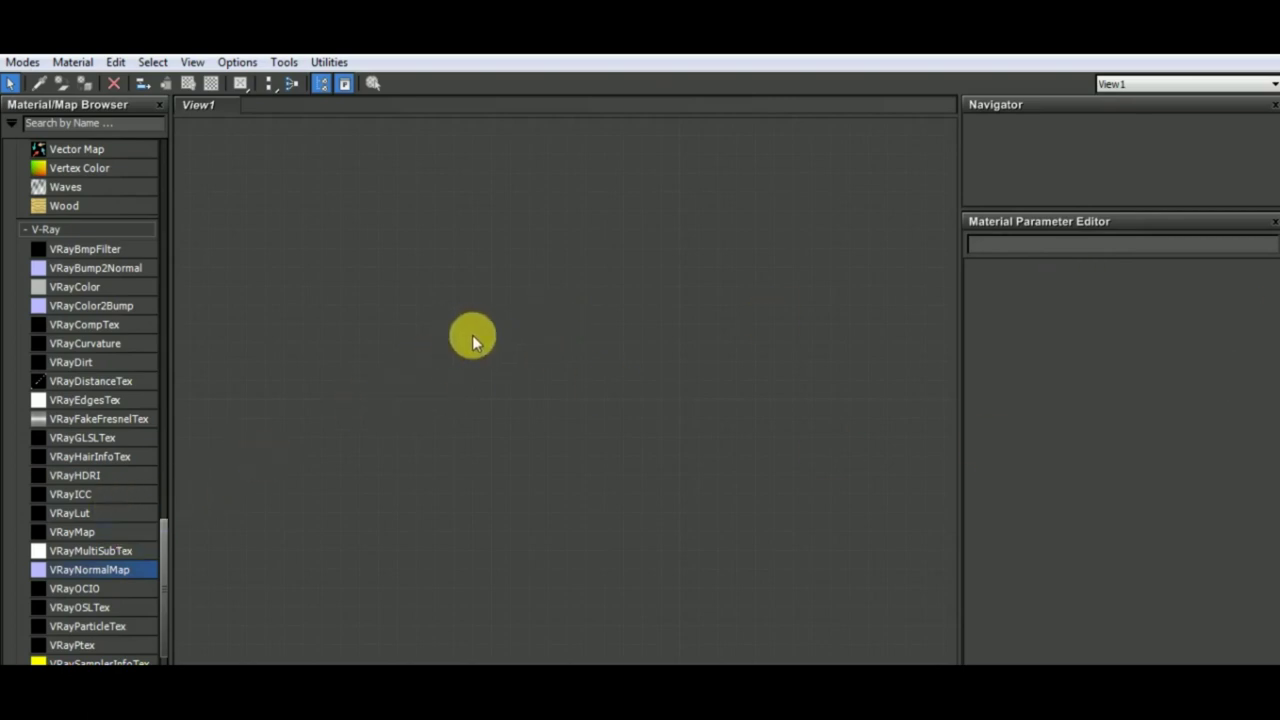
# Find VRayMtl in the Material/Map Browser and place it in View1 as Material #30.
pyautogui.scroll(5, 114, 243)
pyautogui.scroll(5, 137, 329)
pyautogui.scroll(5, 129, 297)
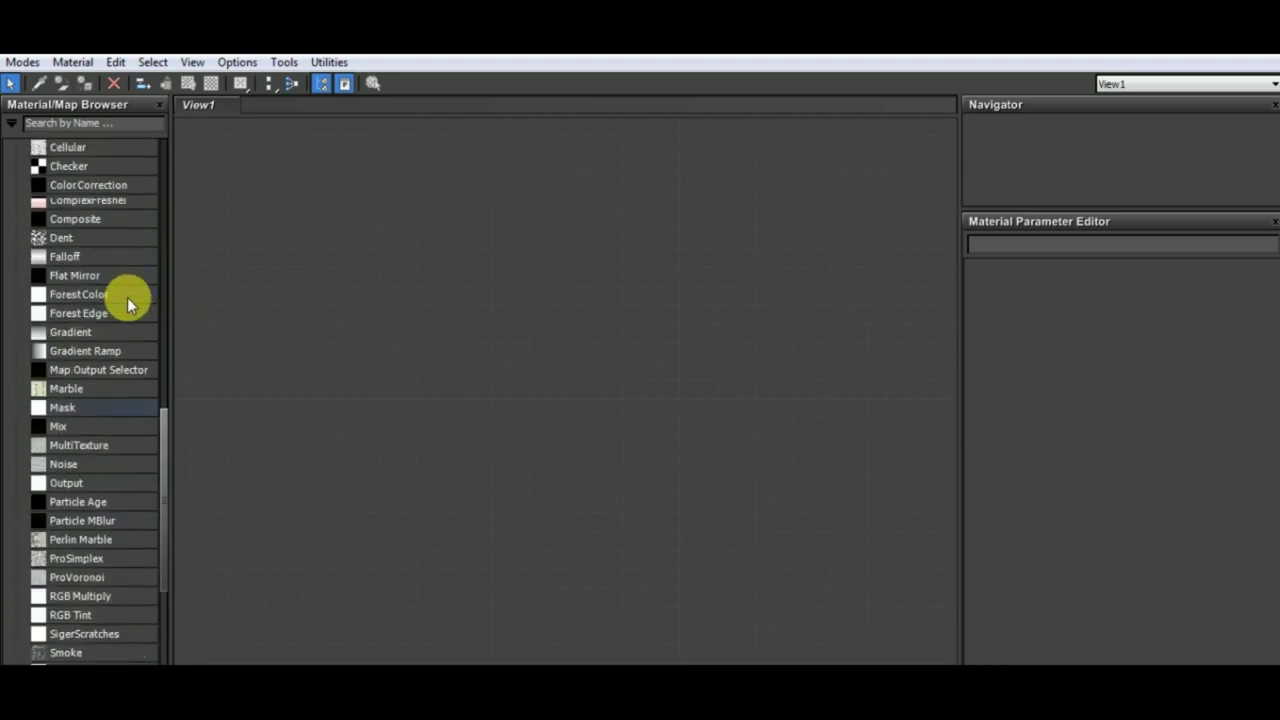
pyautogui.scroll(5, 122, 288)
pyautogui.scroll(1, 115, 310)
pyautogui.click(98, 362)
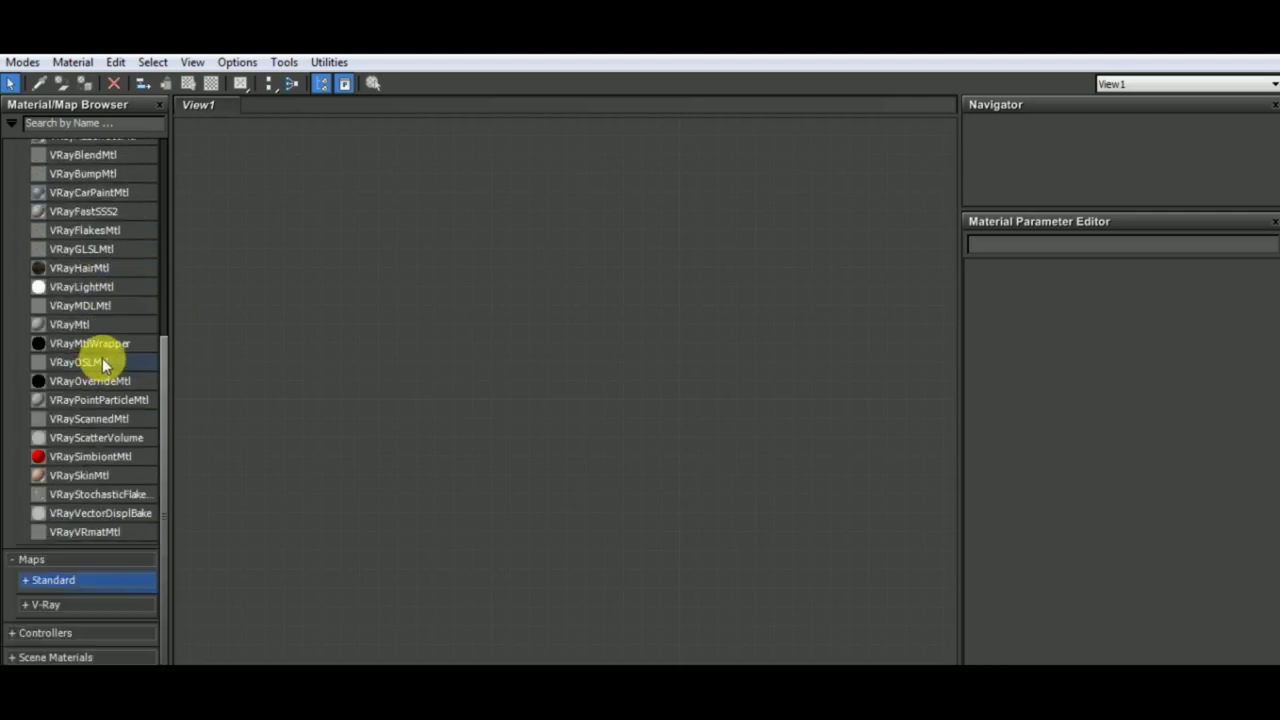
pyautogui.click(110, 330)
pyautogui.moveTo(523, 340); pyautogui.dragTo(680, 205)
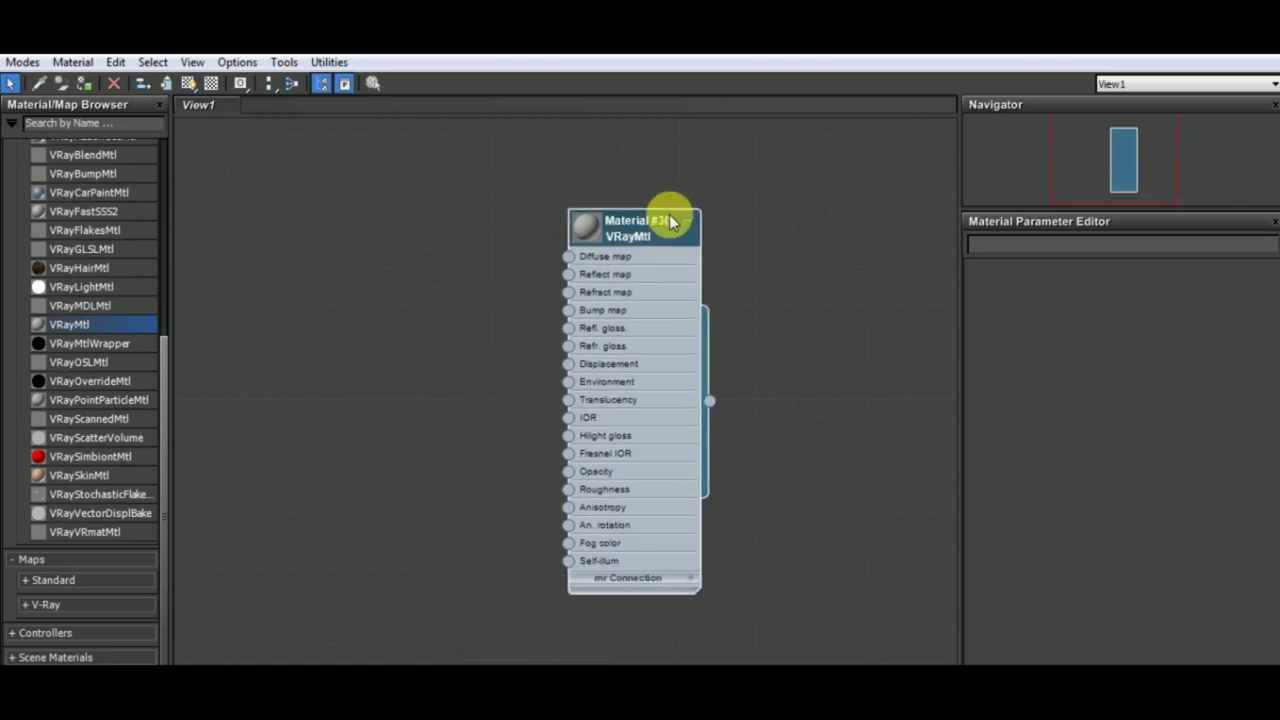
pyautogui.rightClick(408, 265)
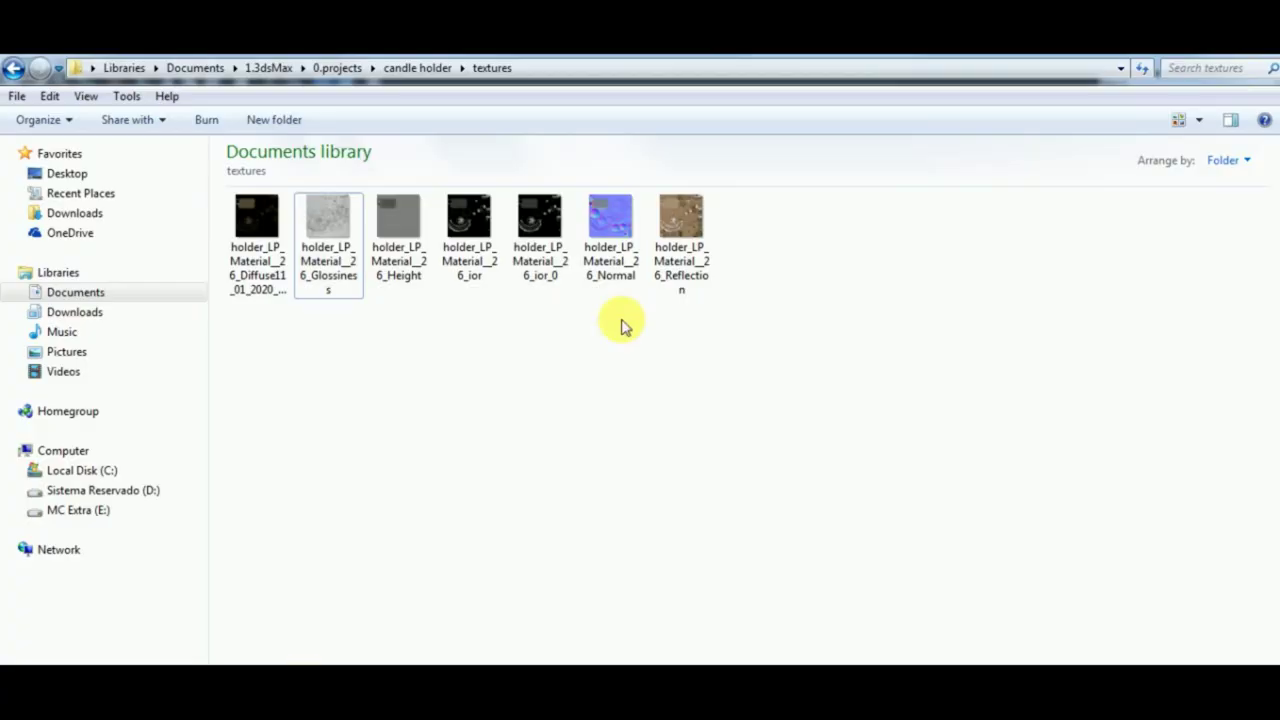
# Drag the exported Diffuse JPG from the textures folder into Slate as bitmap node Map #20.
pyautogui.click(1222, 55)
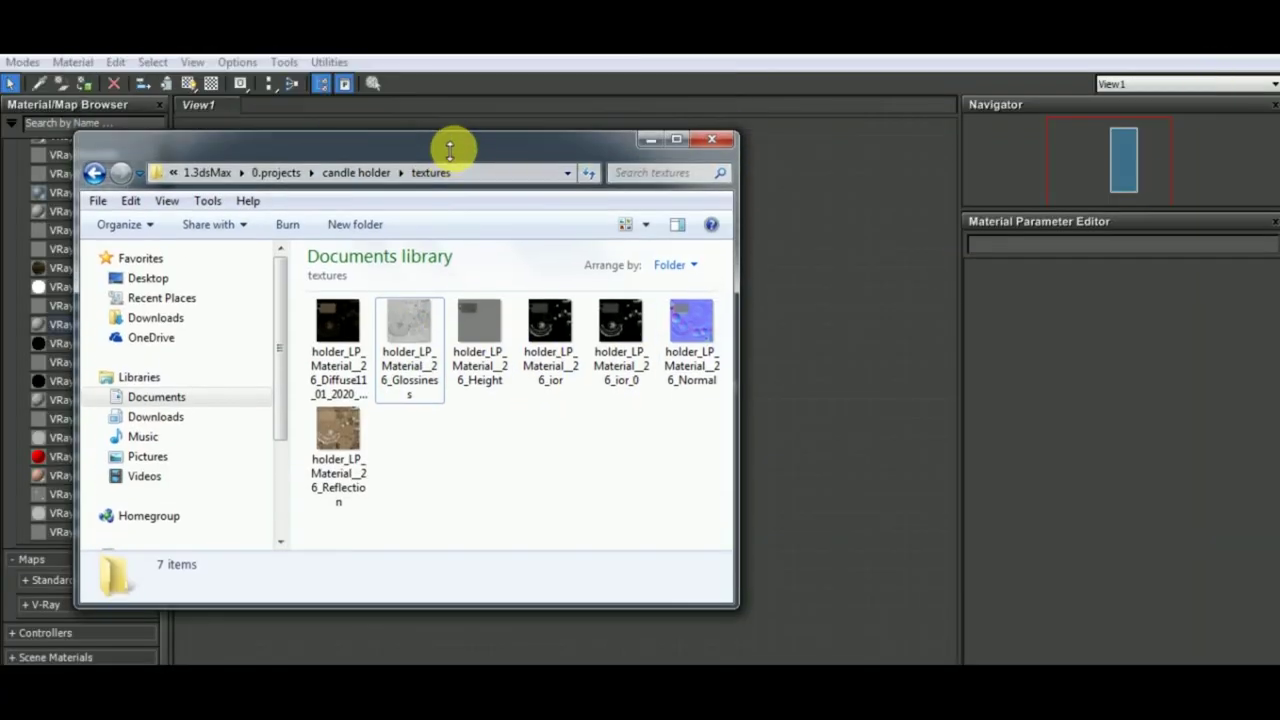
pyautogui.moveTo(440, 60); pyautogui.dragTo(396, 160)
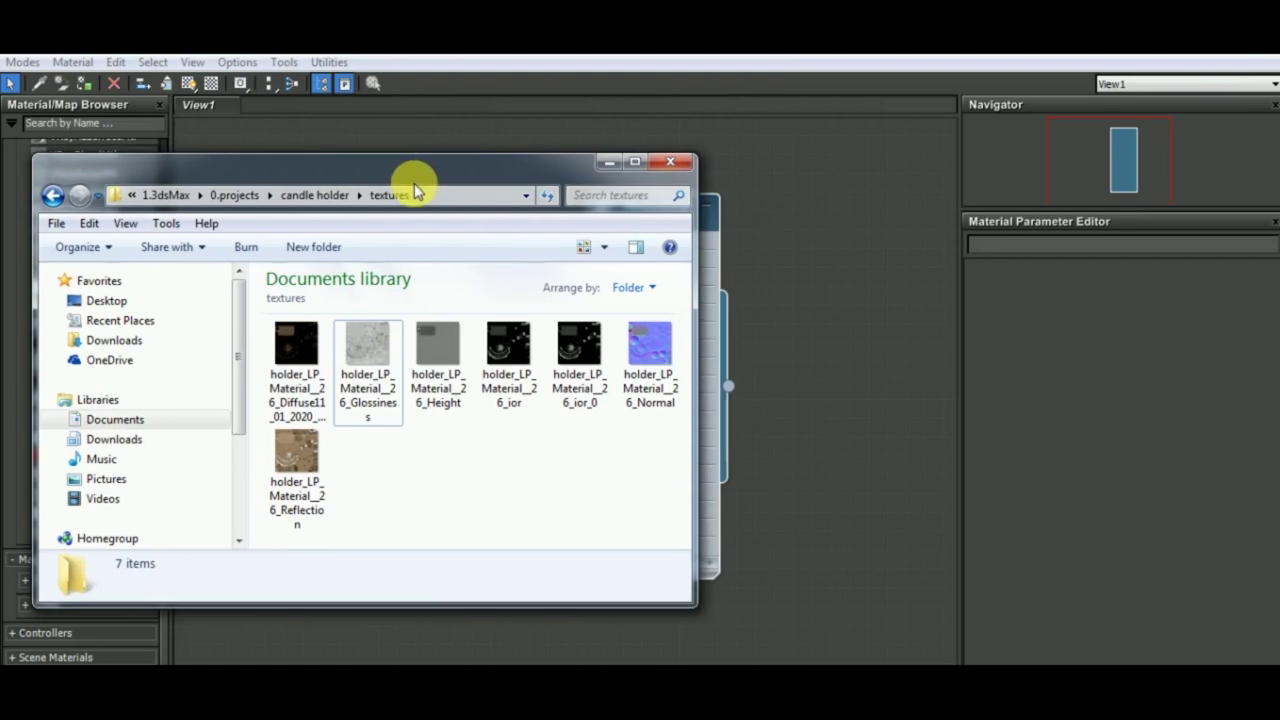
pyautogui.click(604, 248)
pyautogui.click(660, 324)
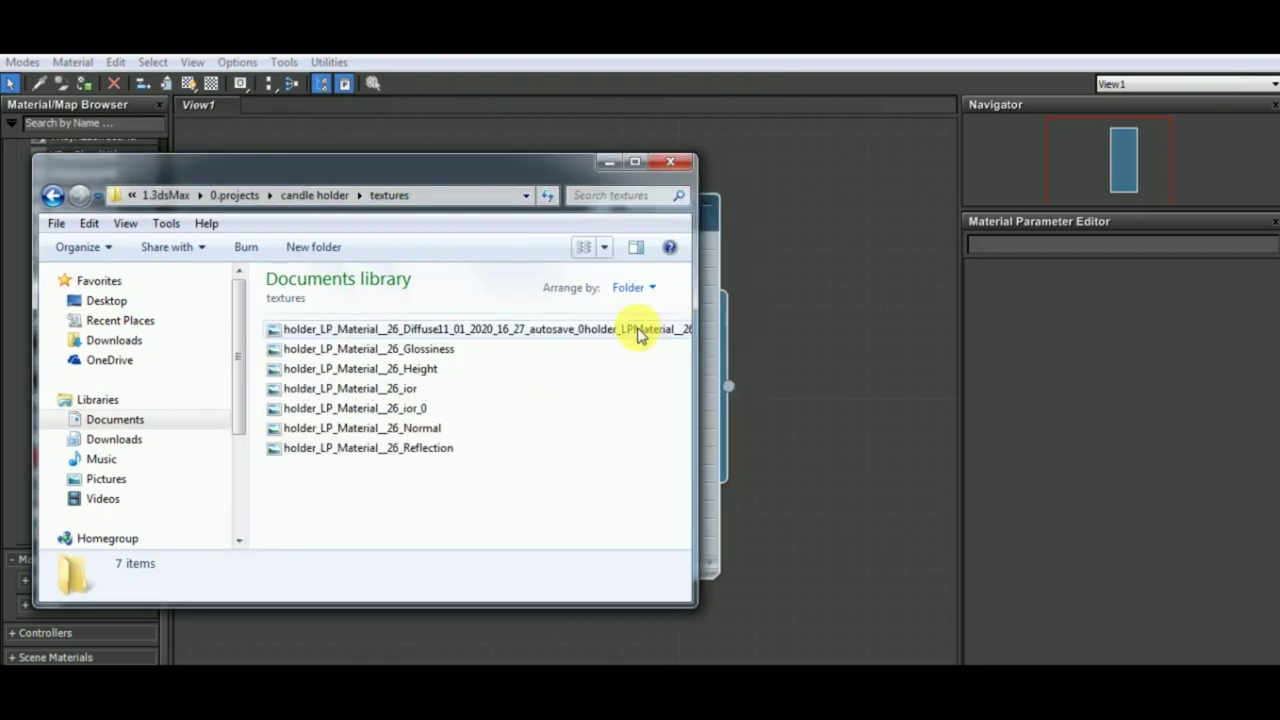
pyautogui.click(488, 329)
pyautogui.moveTo(824, 313); pyautogui.dragTo(423, 228)
pyautogui.click(606, 162)
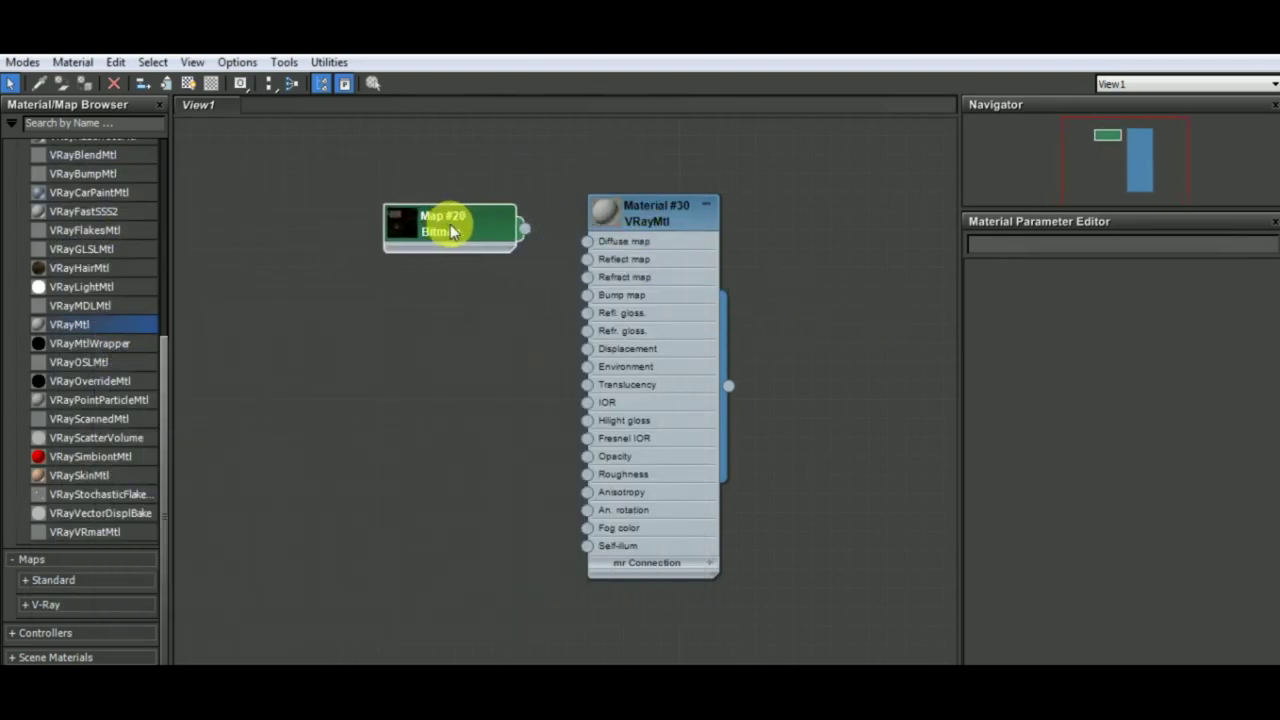
# Rename Map #20 to 'dif' and wire it to Diffuse; wire the Glossiness map to reflection glossiness.
pyautogui.doubleClick(459, 218)
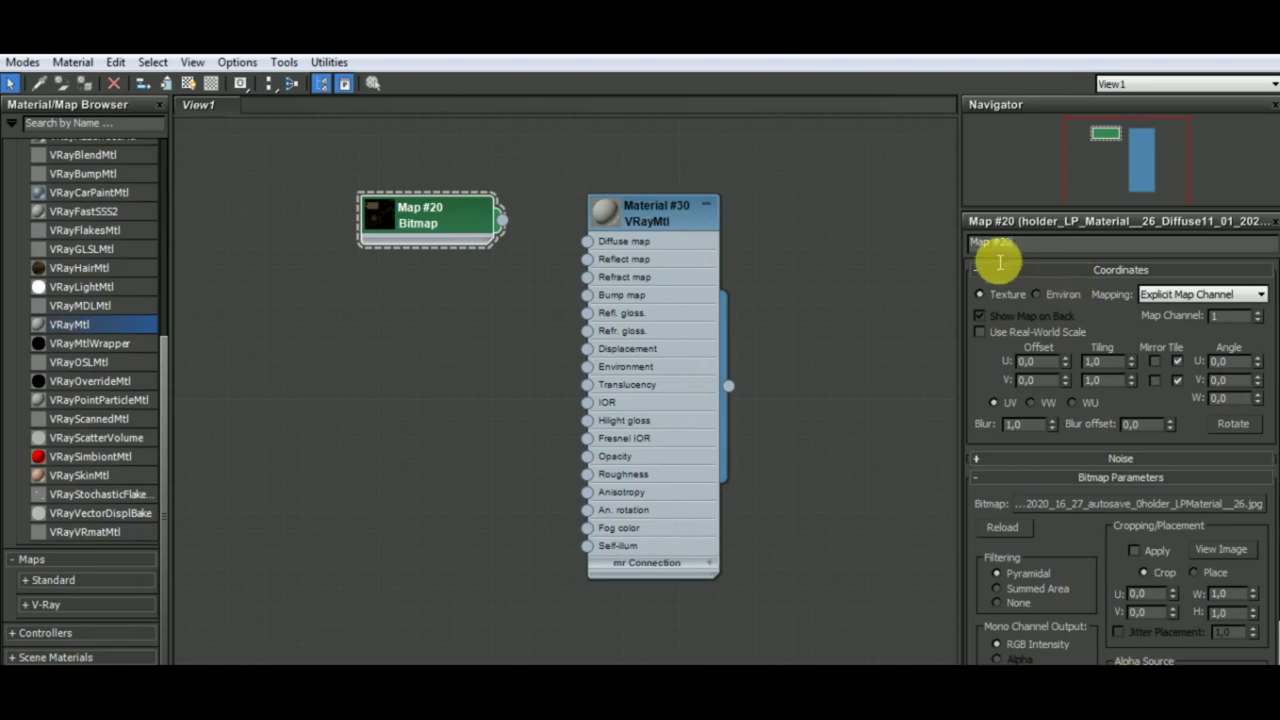
pyautogui.write('di')
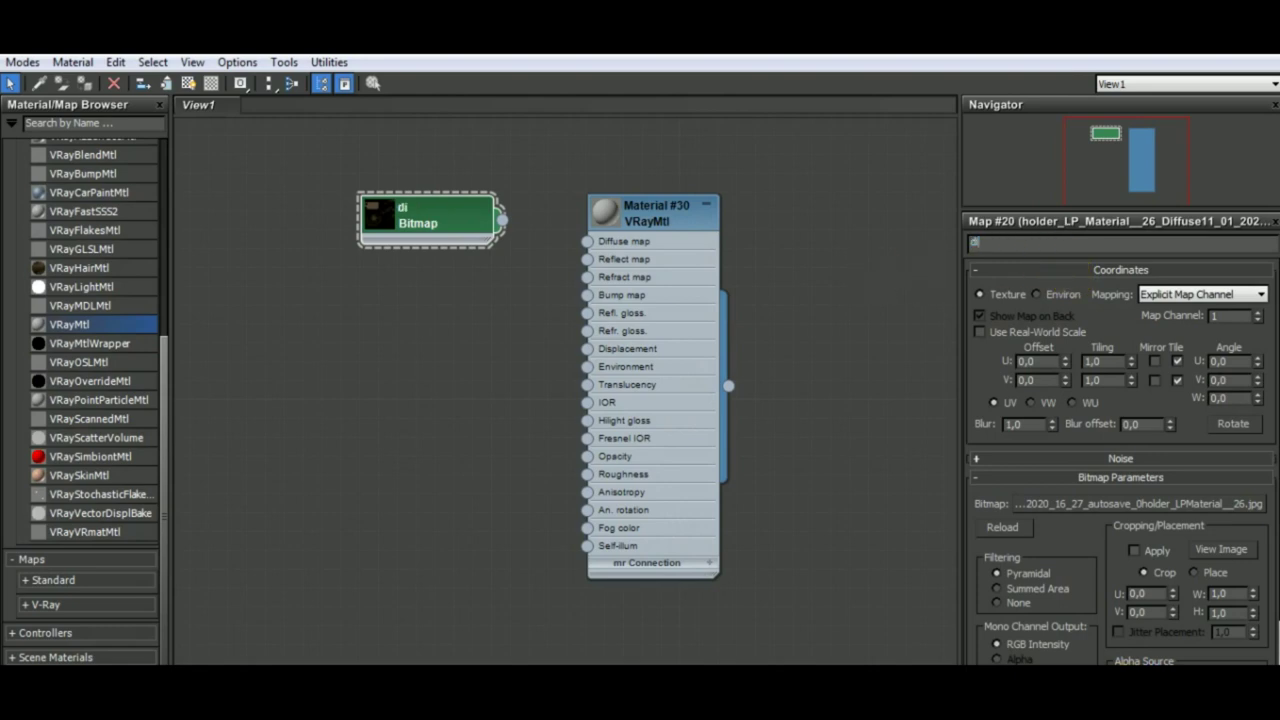
pyautogui.write('ffuse')
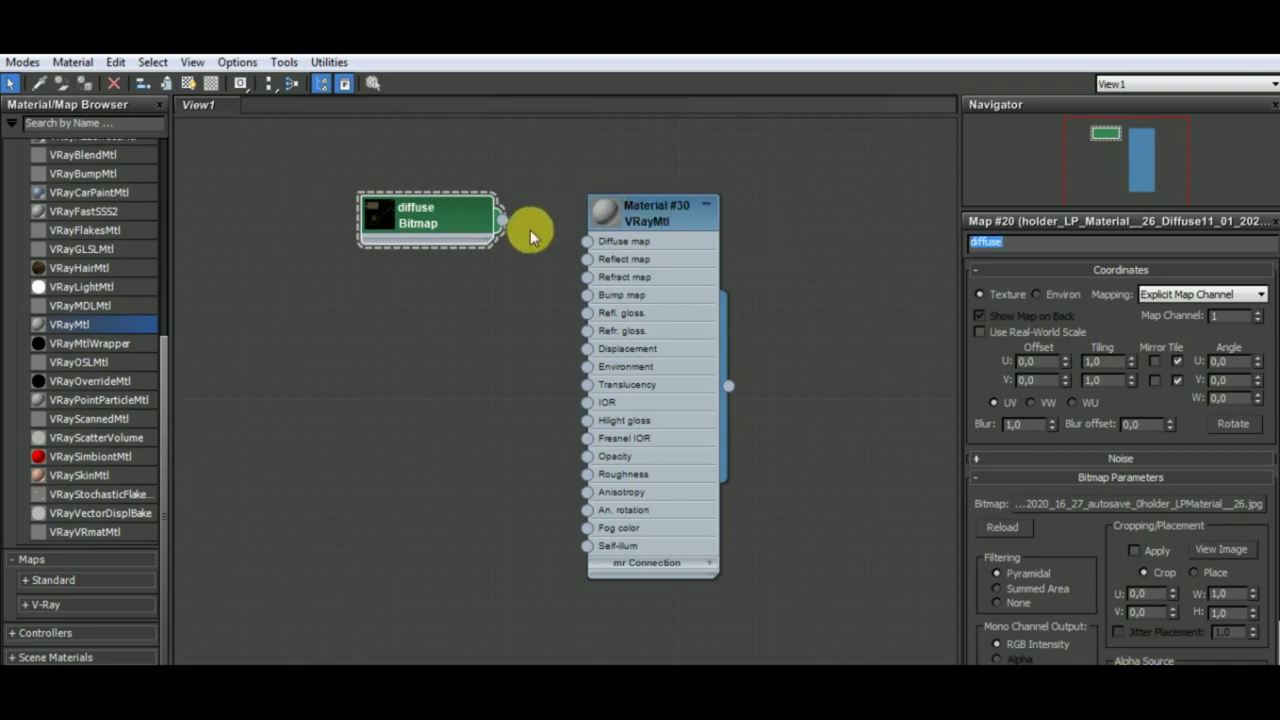
pyautogui.moveTo(505, 220); pyautogui.dragTo(587, 250)
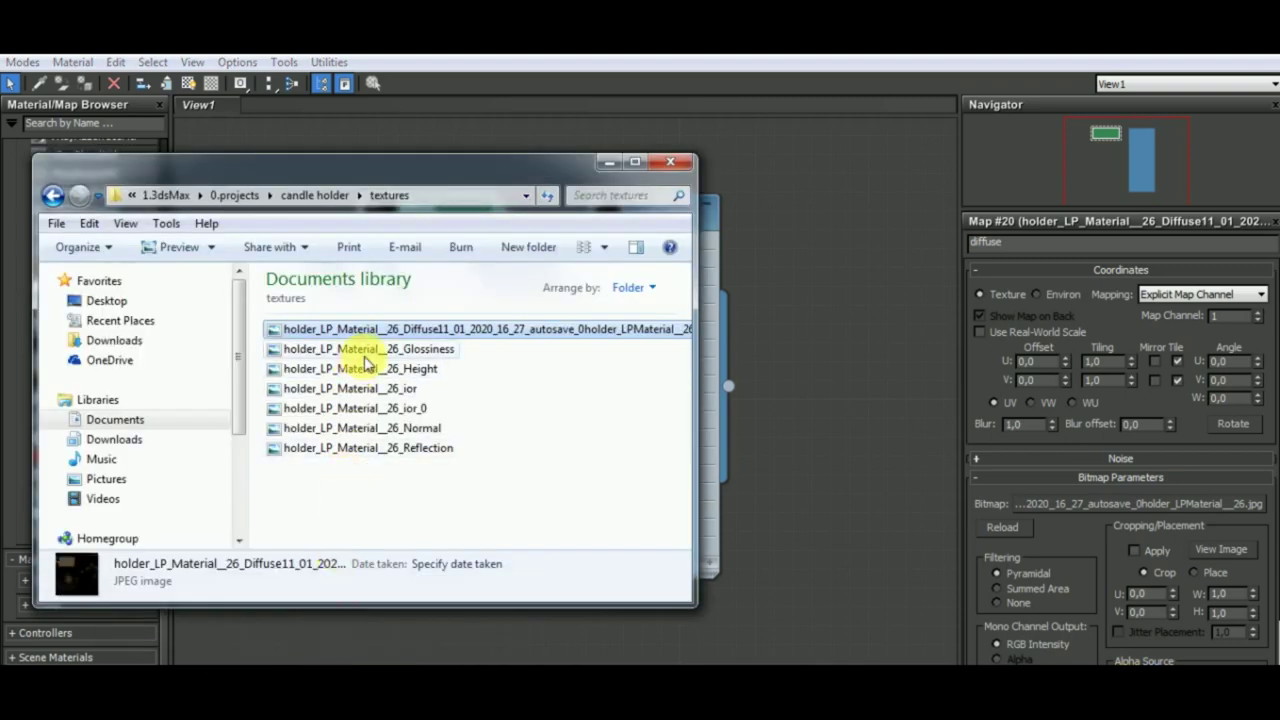
pyautogui.moveTo(355, 349)
pyautogui.mouseDown()
pyautogui.moveTo(782, 414)
pyautogui.moveTo(788, 427)
pyautogui.moveTo(432, 308)
pyautogui.mouseUp()
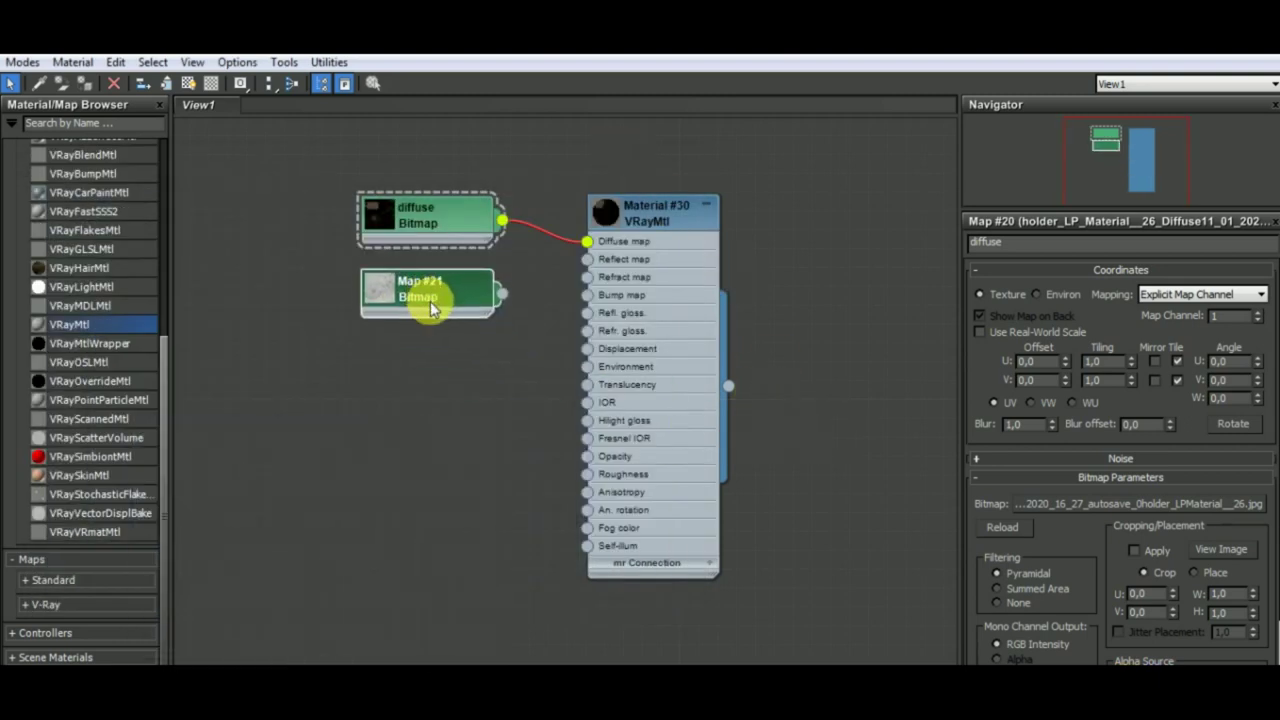
pyautogui.moveTo(504, 294); pyautogui.dragTo(585, 307)
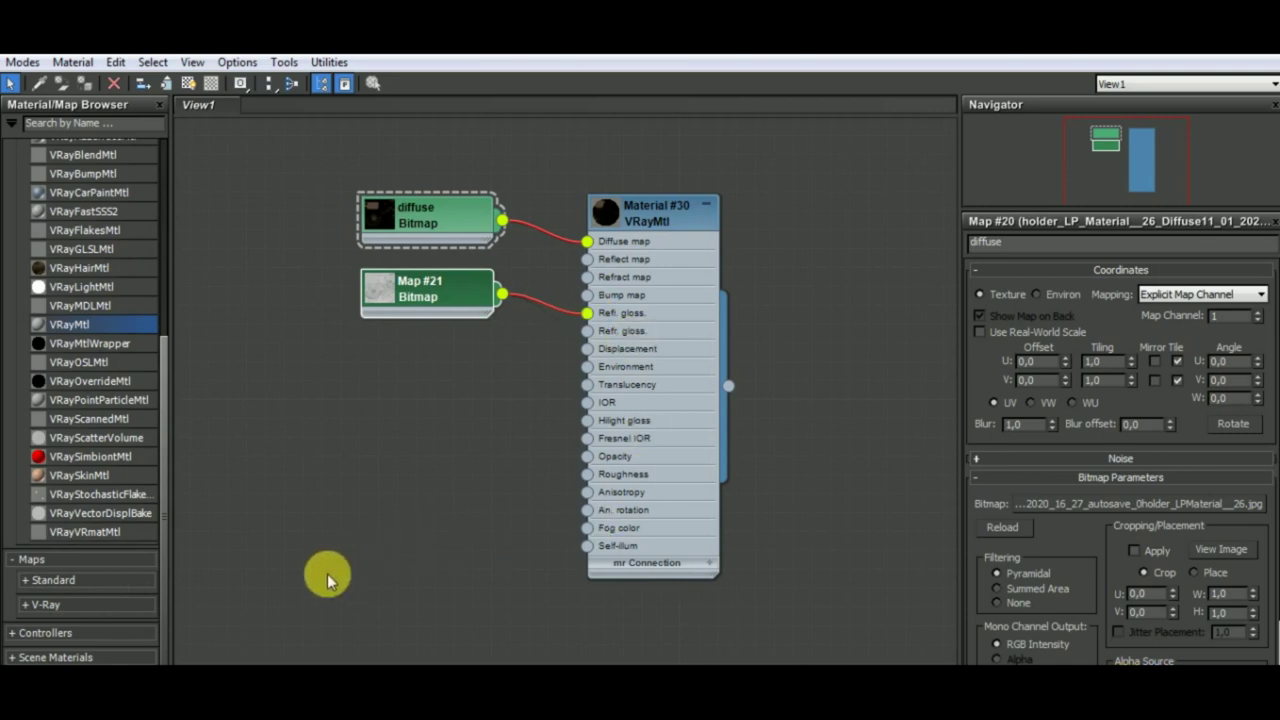
# Bring in the Height texture as Map #22 and connect it to the material's Displacement.
pyautogui.click(292, 648)
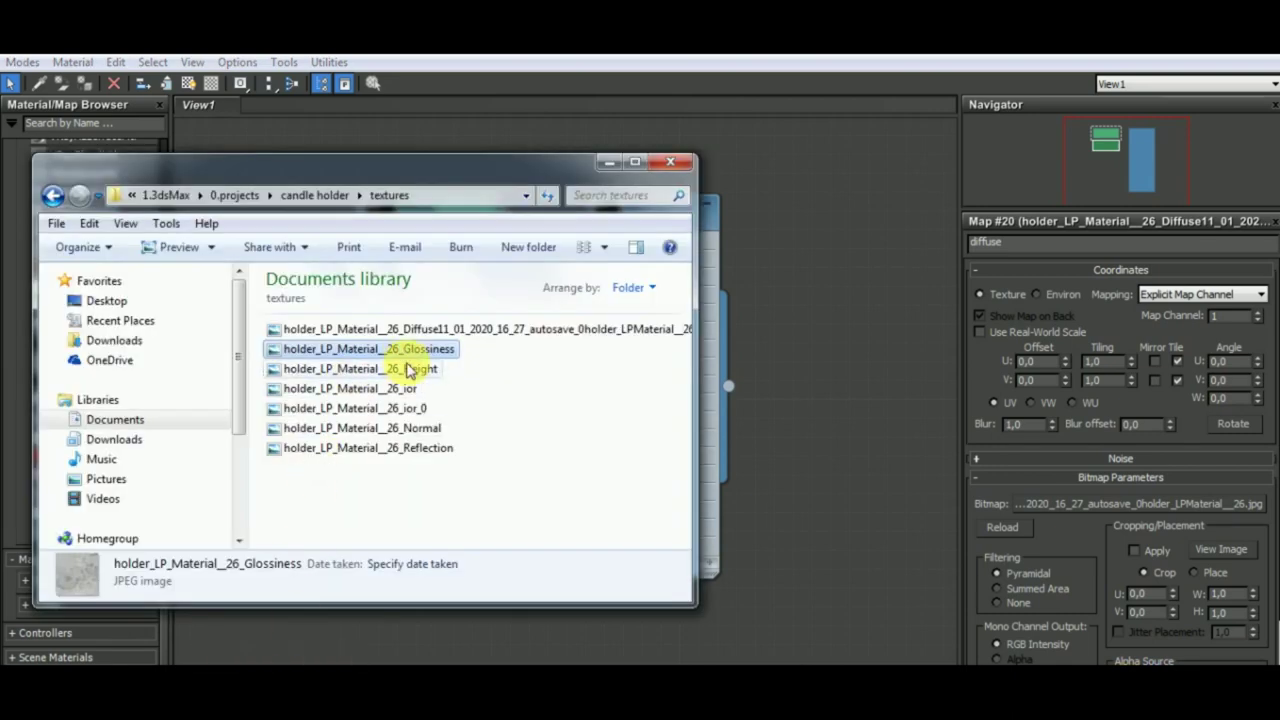
pyautogui.moveTo(414, 368)
pyautogui.mouseDown()
pyautogui.moveTo(832, 385)
pyautogui.moveTo(415, 479)
pyautogui.mouseUp()
pyautogui.click(613, 165)
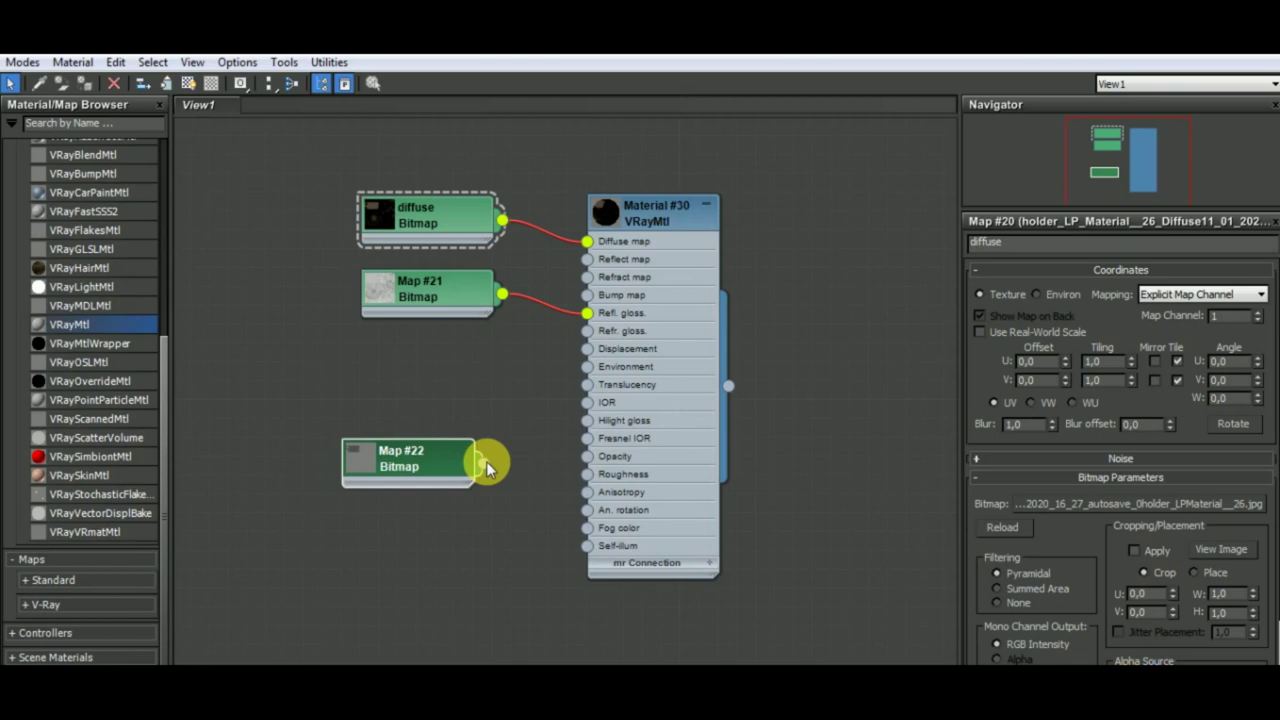
pyautogui.moveTo(486, 461); pyautogui.dragTo(586, 349)
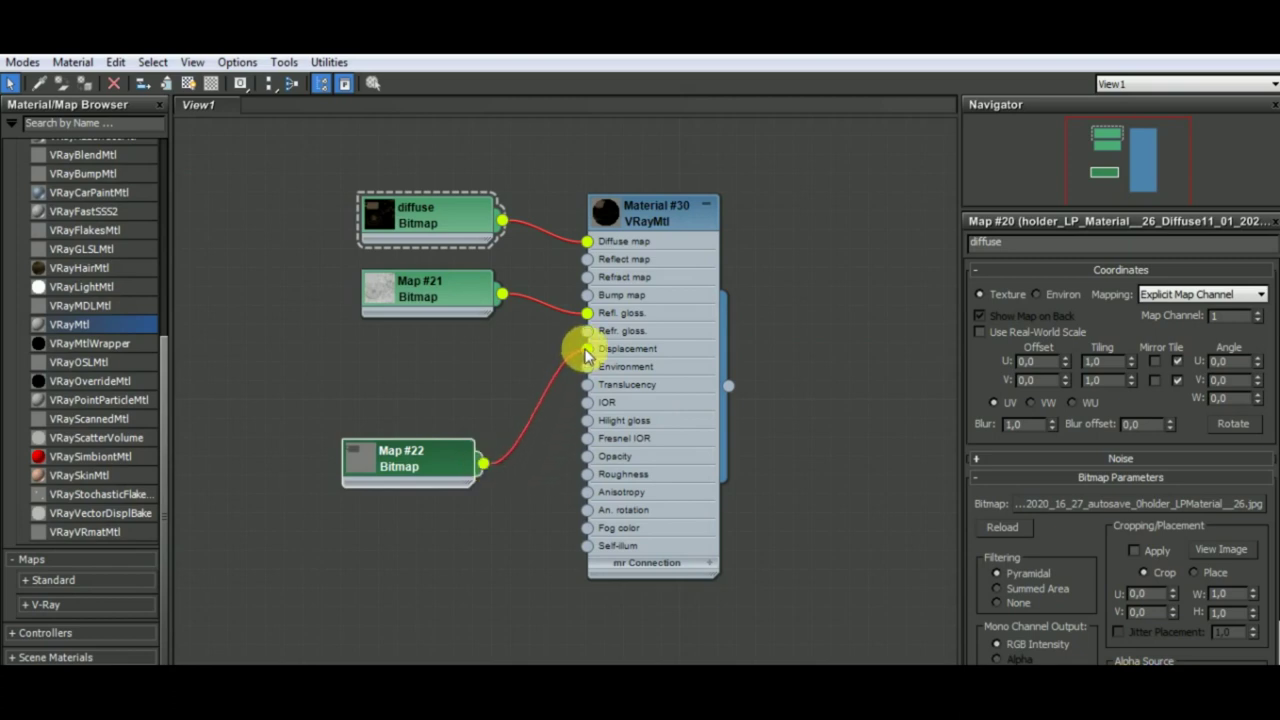
pyautogui.moveTo(439, 462); pyautogui.dragTo(452, 410)
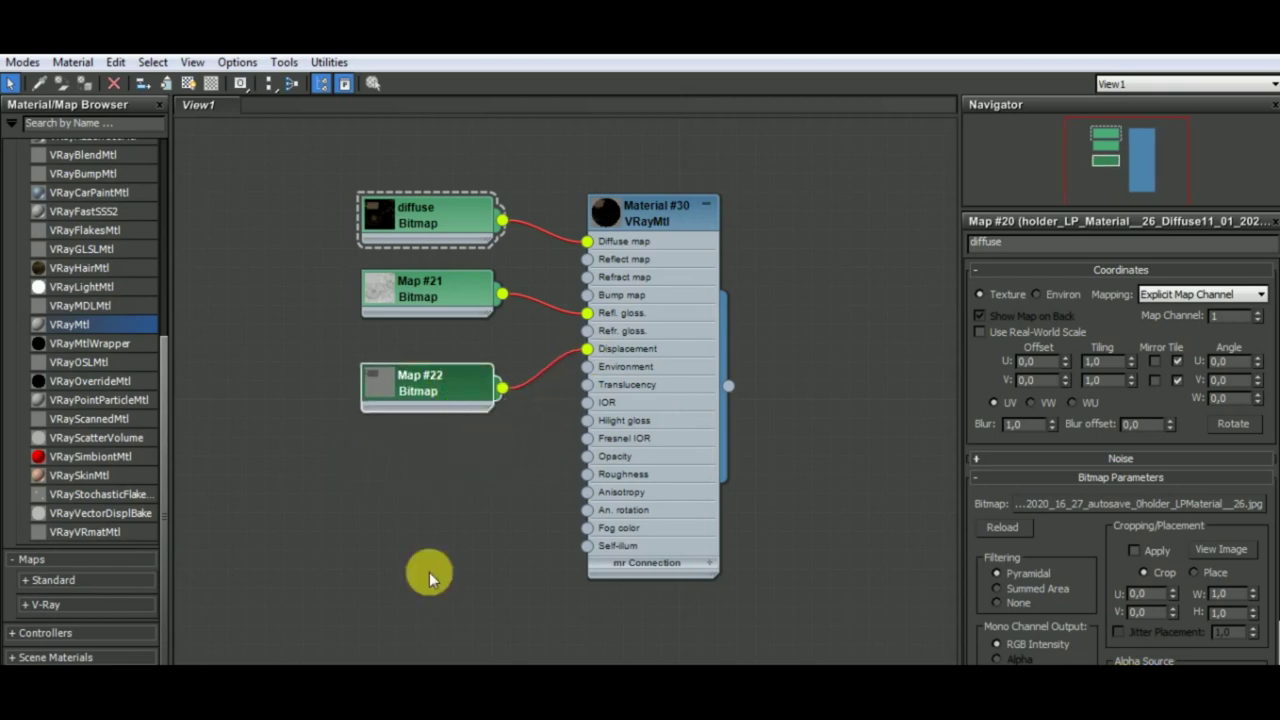
# Add the ior texture as Map #23 and the Normal texture as Map #24.
pyautogui.click(300, 668)
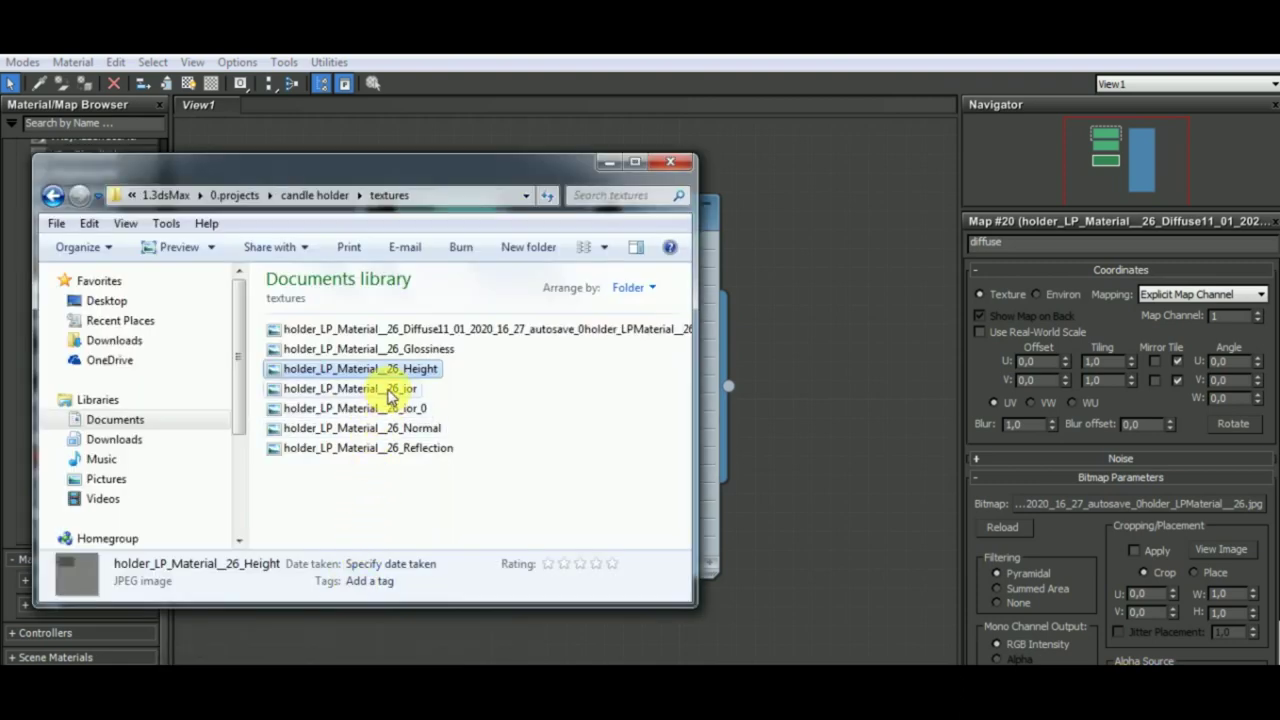
pyautogui.moveTo(390, 396); pyautogui.dragTo(815, 430)
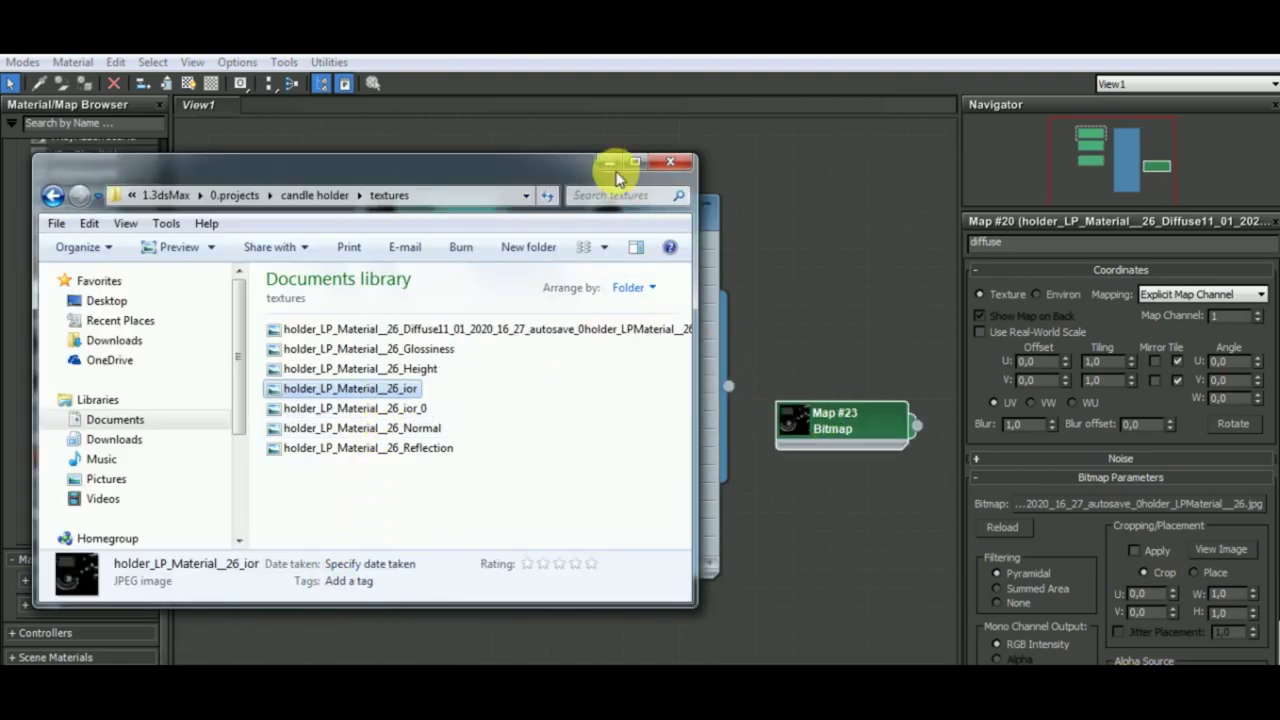
pyautogui.click(609, 163)
pyautogui.moveTo(815, 415); pyautogui.dragTo(399, 453)
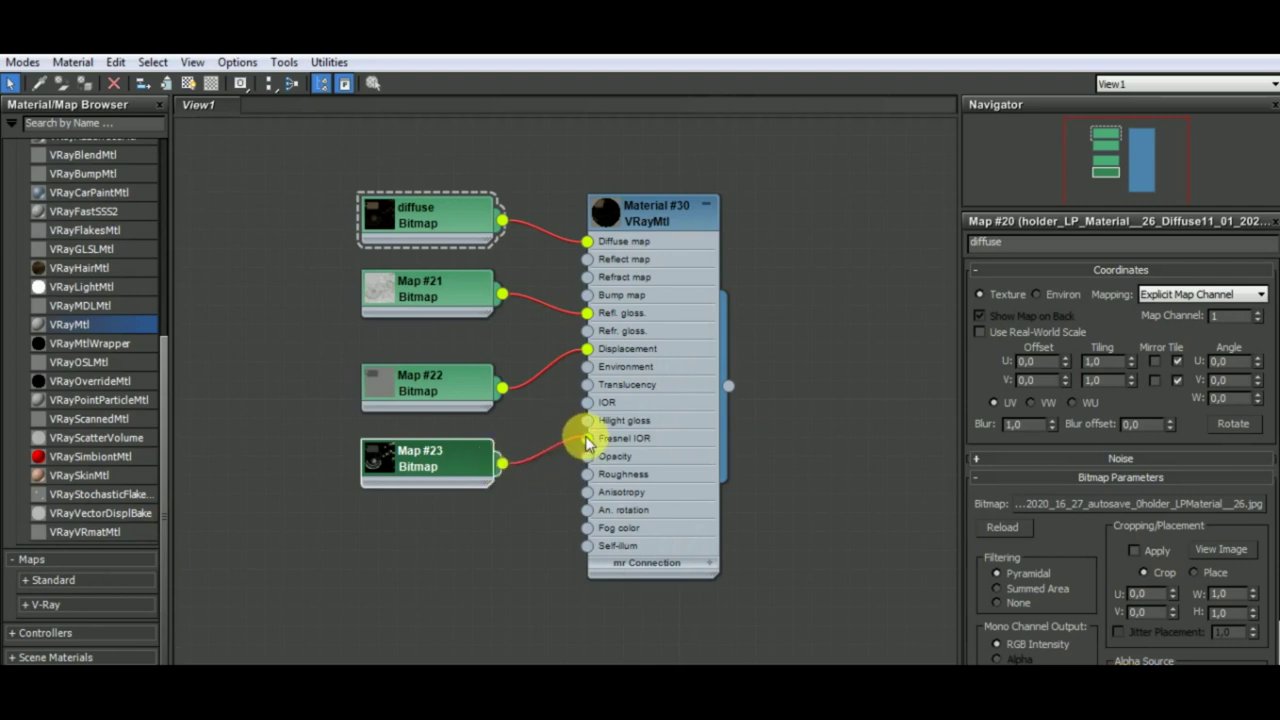
pyautogui.click(337, 651)
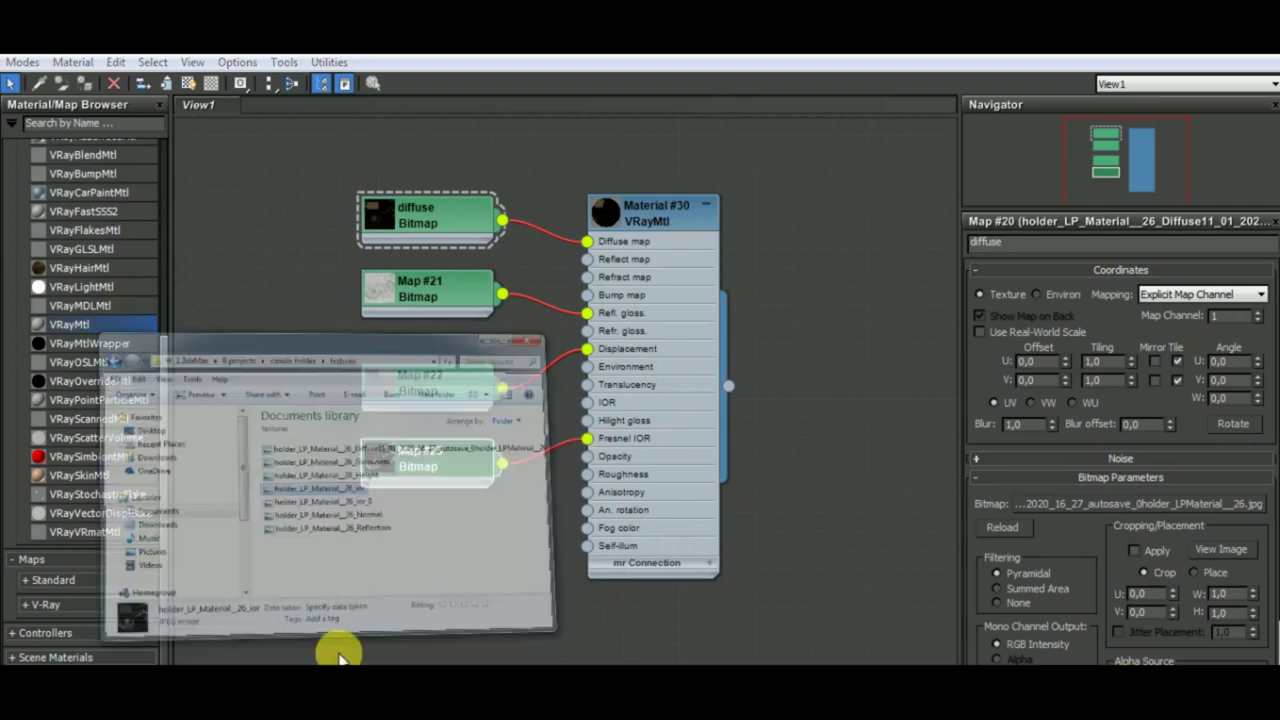
pyautogui.moveTo(361, 428)
pyautogui.mouseDown()
pyautogui.moveTo(807, 444)
pyautogui.moveTo(347, 364)
pyautogui.moveTo(305, 262)
pyautogui.mouseUp()
pyautogui.click(609, 163)
# Arrange bitmap nodes Map #21 and Map #22 in a column, with Map #24 off to the left.
pyautogui.moveTo(409, 306); pyautogui.dragTo(412, 324)
pyautogui.moveTo(409, 376); pyautogui.dragTo(409, 396)
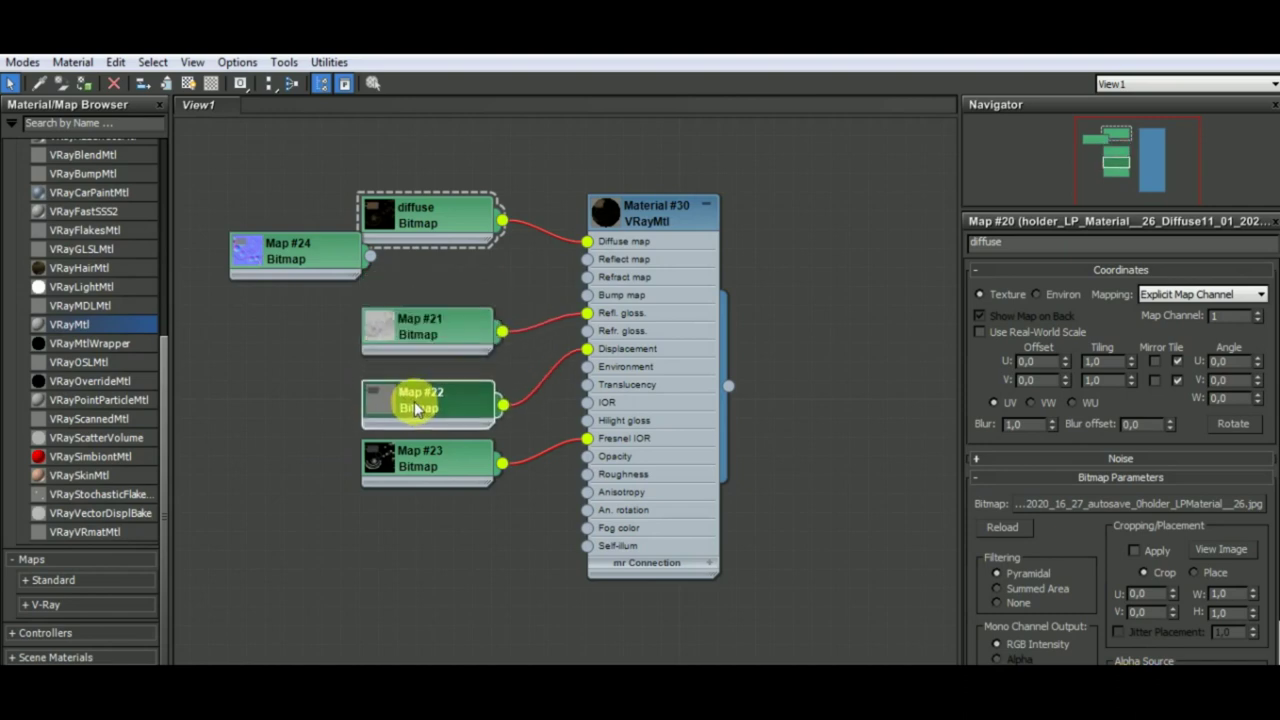
pyautogui.moveTo(418, 322); pyautogui.dragTo(423, 342)
pyautogui.click(316, 260)
pyautogui.moveTo(316, 260)
pyautogui.mouseDown()
pyautogui.moveTo(288, 282)
pyautogui.moveTo(290, 298)
pyautogui.mouseUp()
# Add a VRayNormalMap node, Map #25, and connect it to Material #30's Bump map.
pyautogui.click(77, 605)
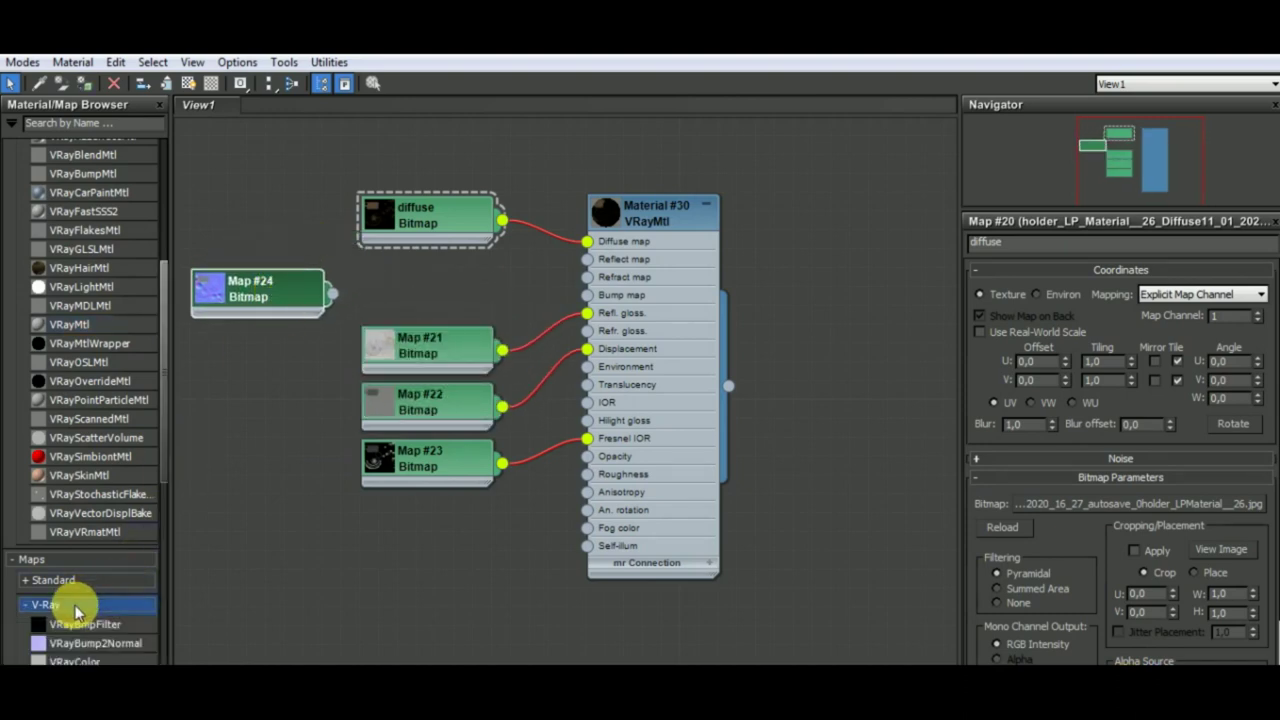
pyautogui.scroll(-3, 100, 571)
pyautogui.scroll(-5, 90, 585)
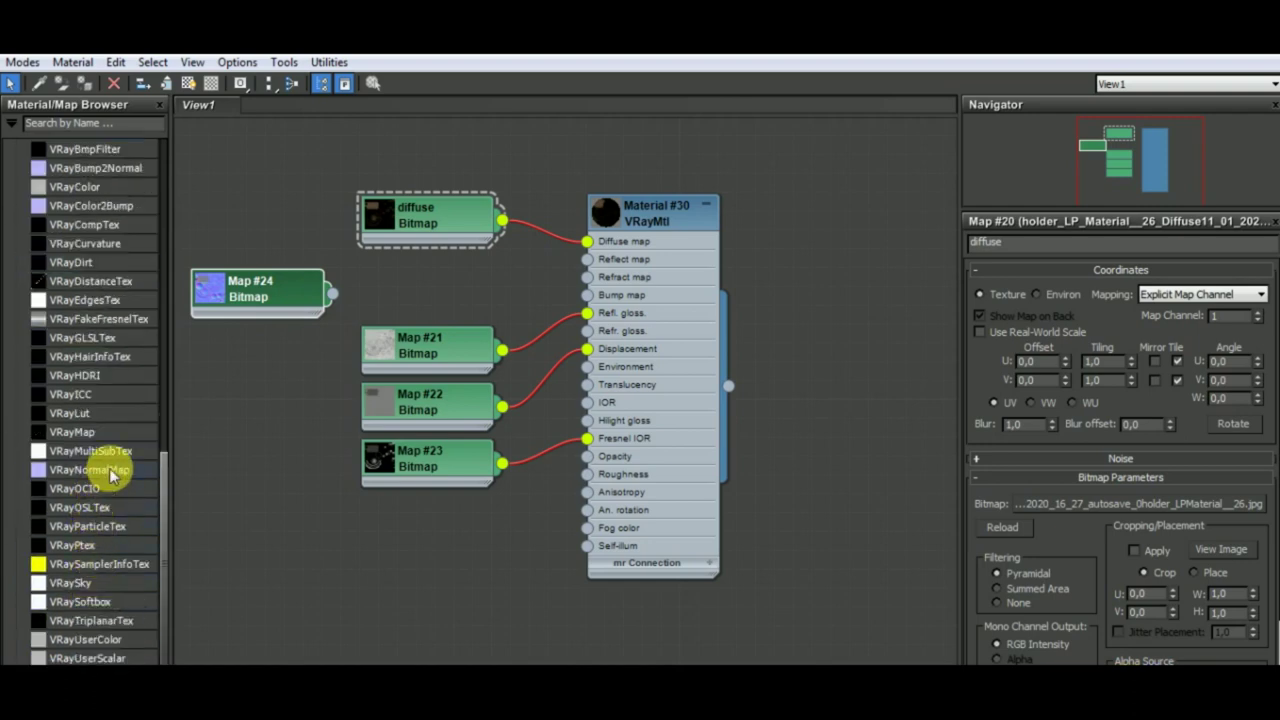
pyautogui.moveTo(89, 469)
pyautogui.mouseDown()
pyautogui.moveTo(409, 288)
pyautogui.moveTo(419, 299)
pyautogui.mouseUp()
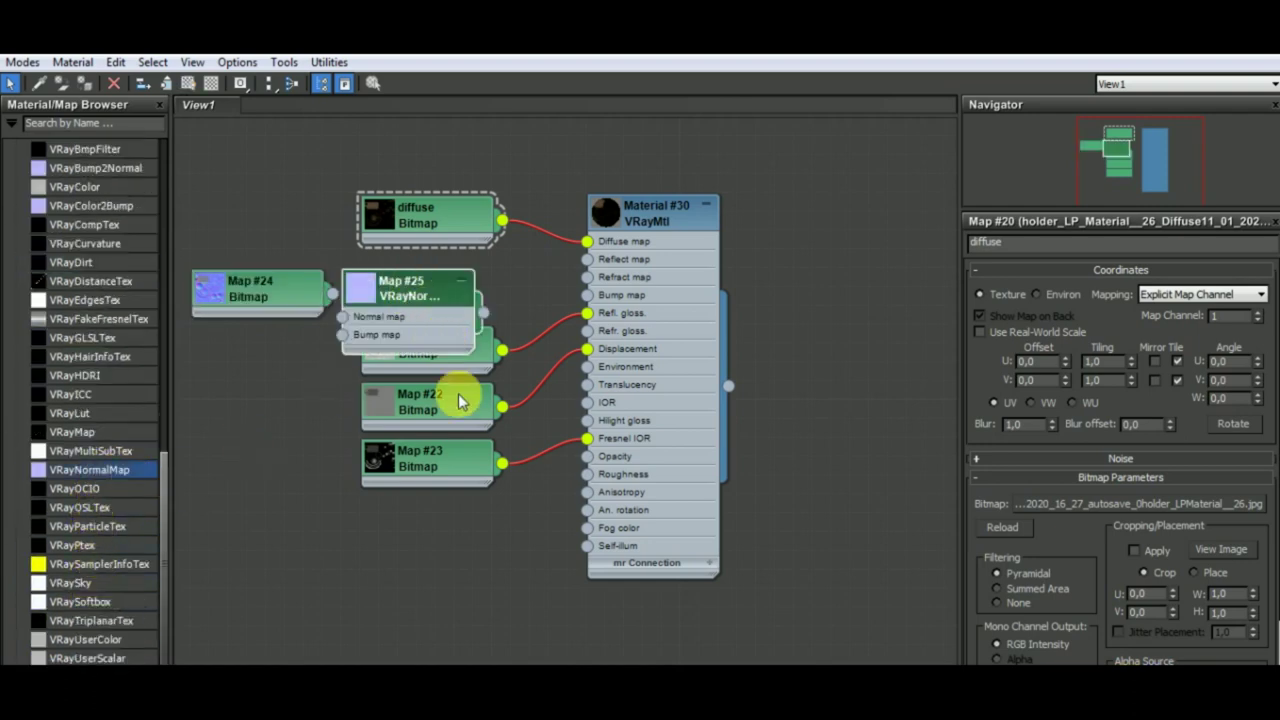
pyautogui.moveTo(445, 470); pyautogui.dragTo(445, 525)
pyautogui.moveTo(450, 425); pyautogui.dragTo(452, 477)
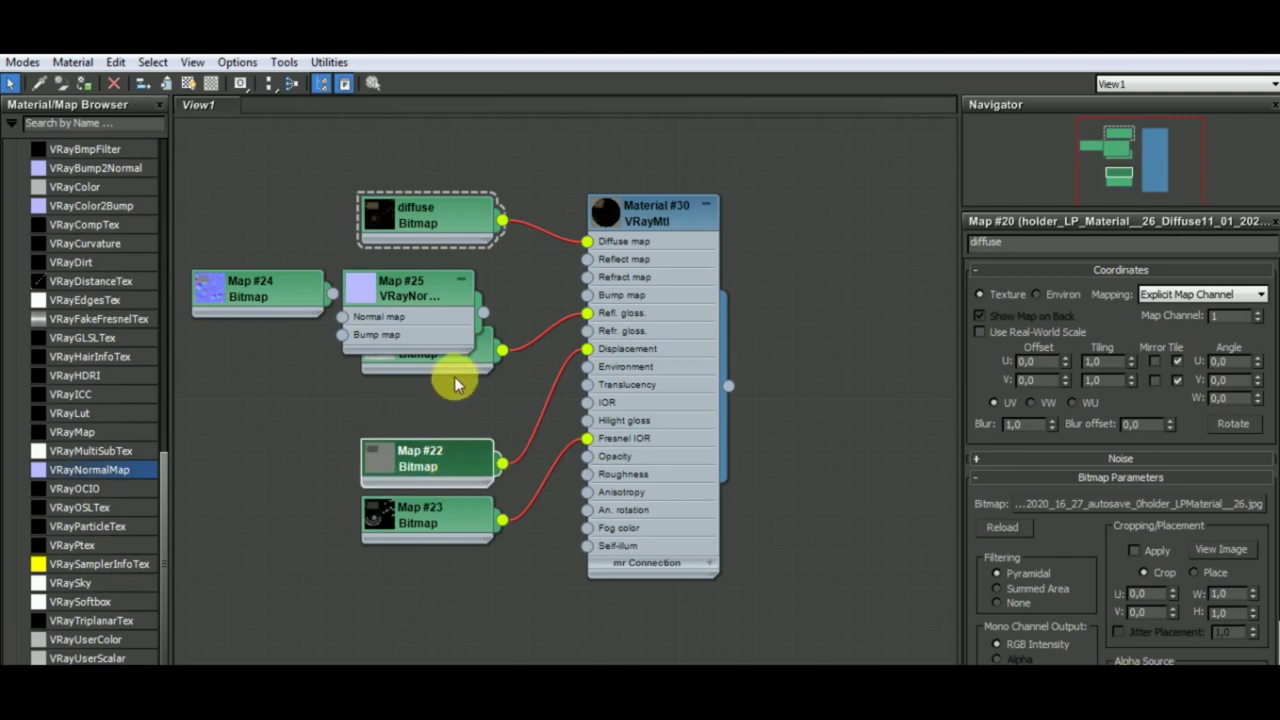
pyautogui.moveTo(454, 376); pyautogui.dragTo(455, 432)
pyautogui.moveTo(423, 294); pyautogui.dragTo(442, 294)
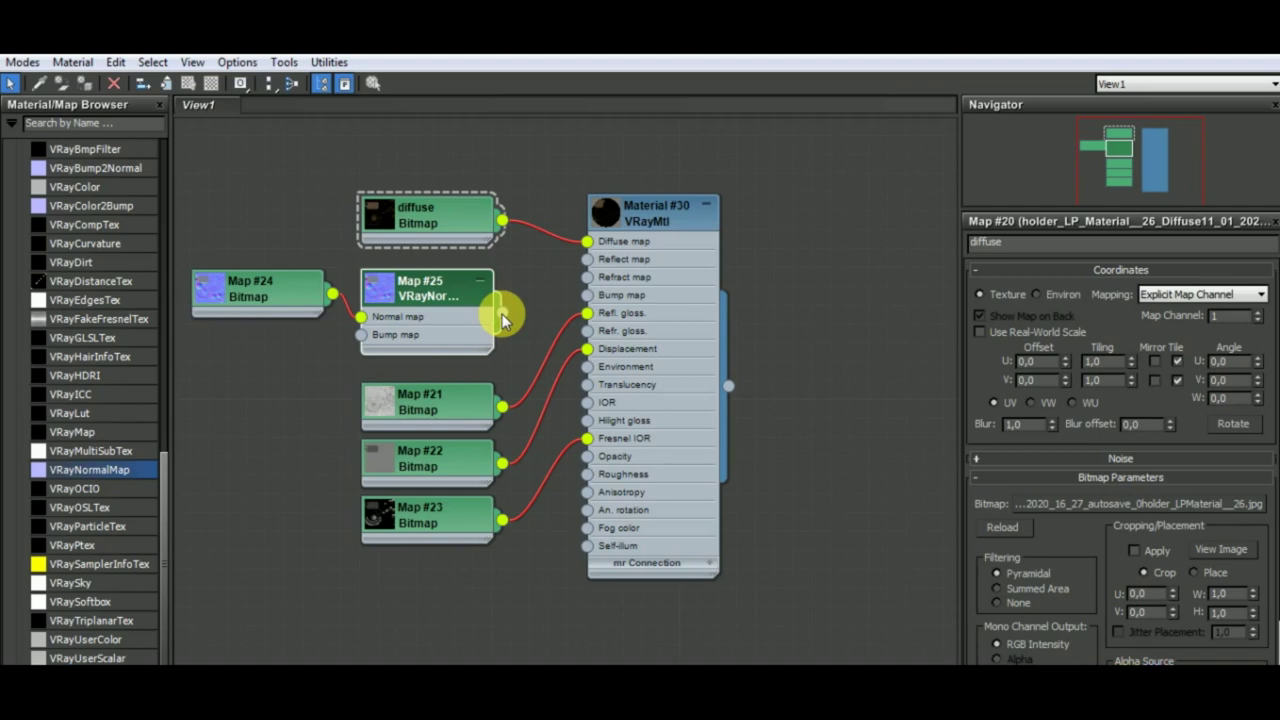
pyautogui.moveTo(502, 316); pyautogui.dragTo(587, 295)
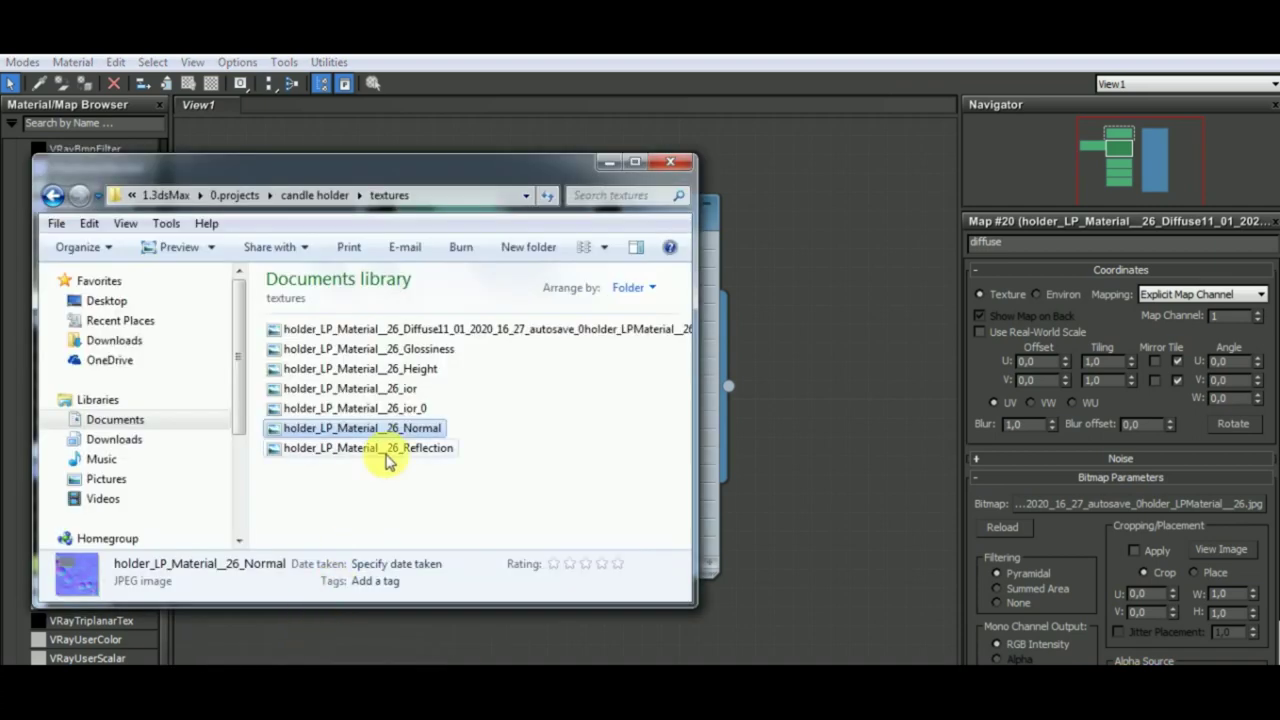
# Add the Reflection texture as Map #26 beside the other bitmap nodes.
pyautogui.moveTo(388, 452); pyautogui.dragTo(831, 480)
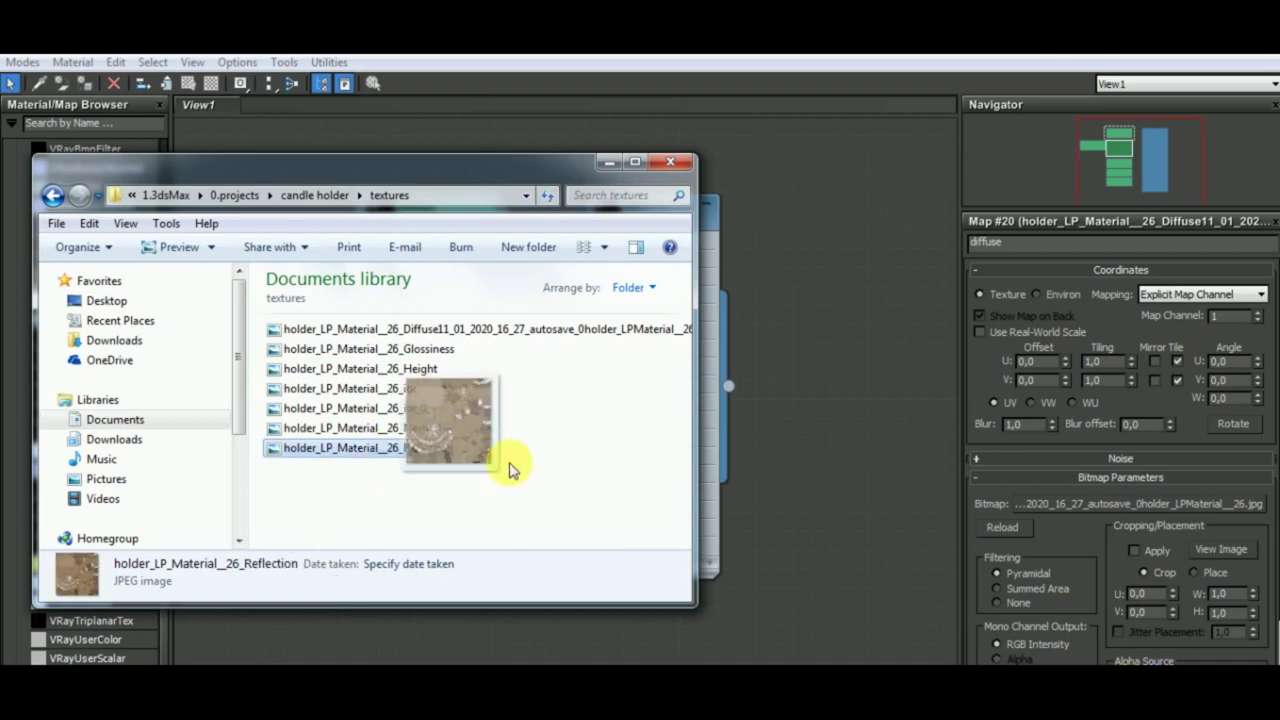
pyautogui.click(612, 168)
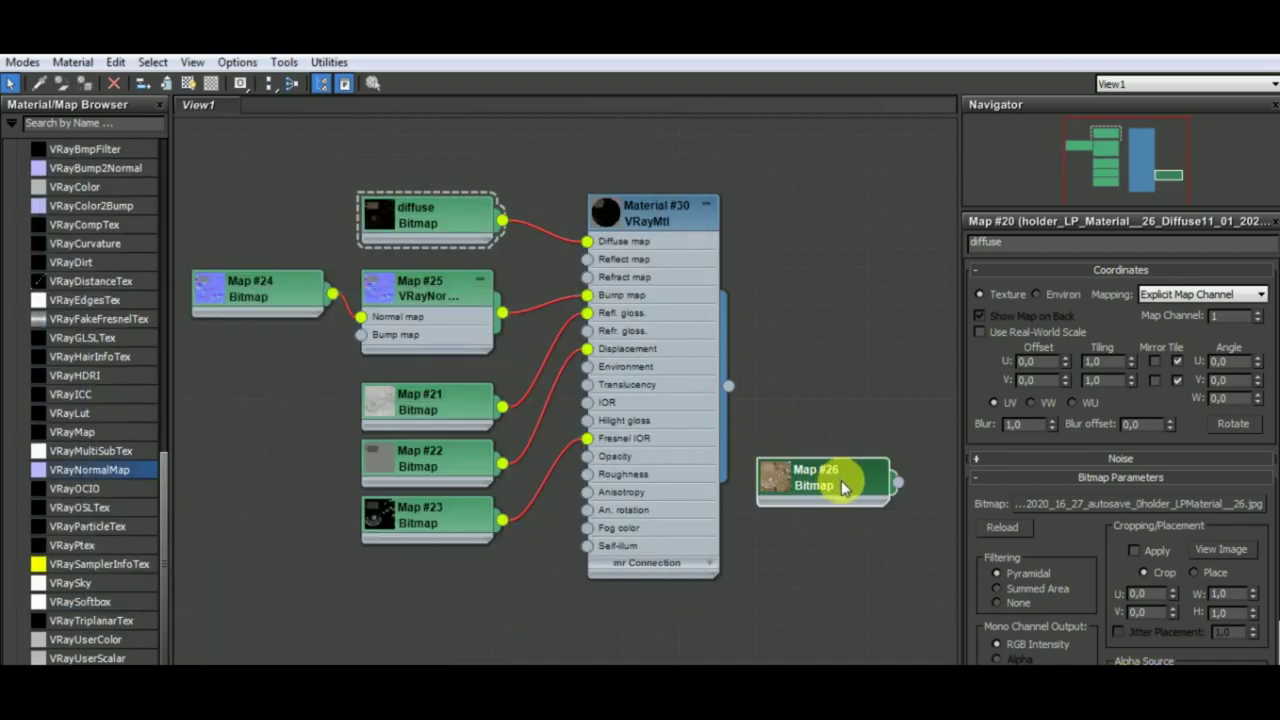
pyautogui.moveTo(843, 487)
pyautogui.mouseDown()
pyautogui.moveTo(445, 253)
pyautogui.moveTo(451, 134)
pyautogui.mouseUp()
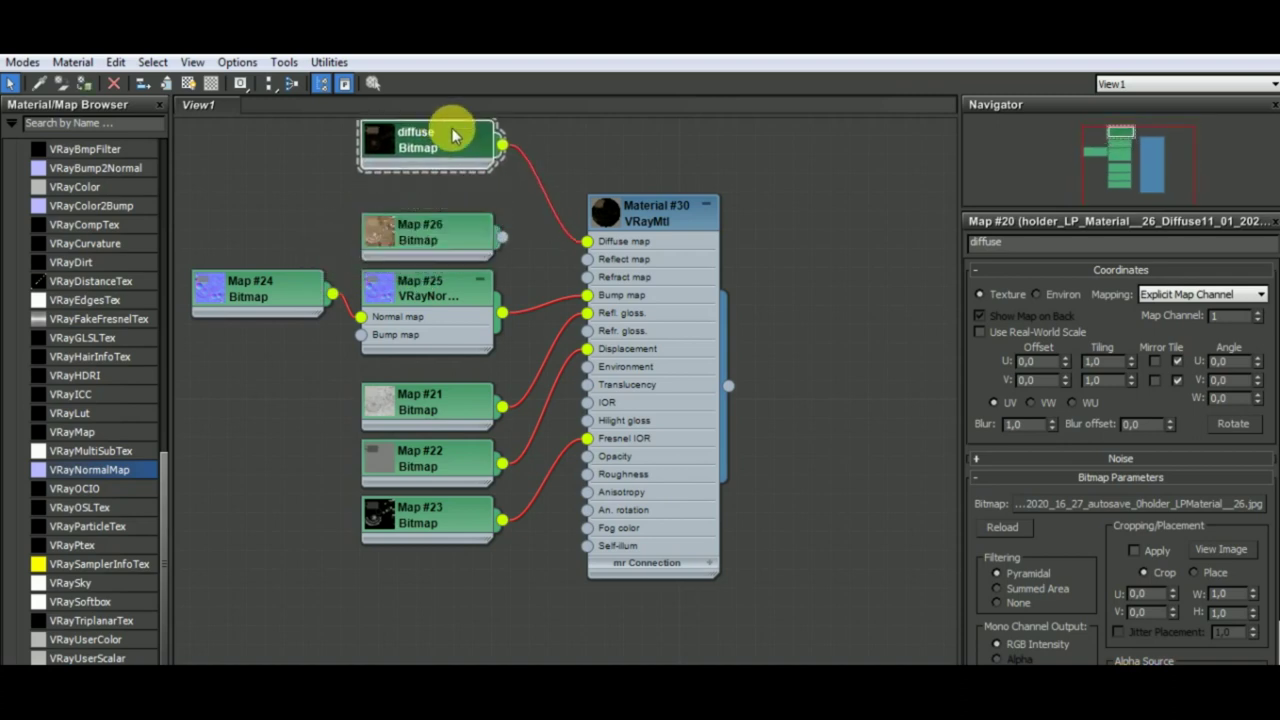
pyautogui.moveTo(436, 230); pyautogui.dragTo(436, 216)
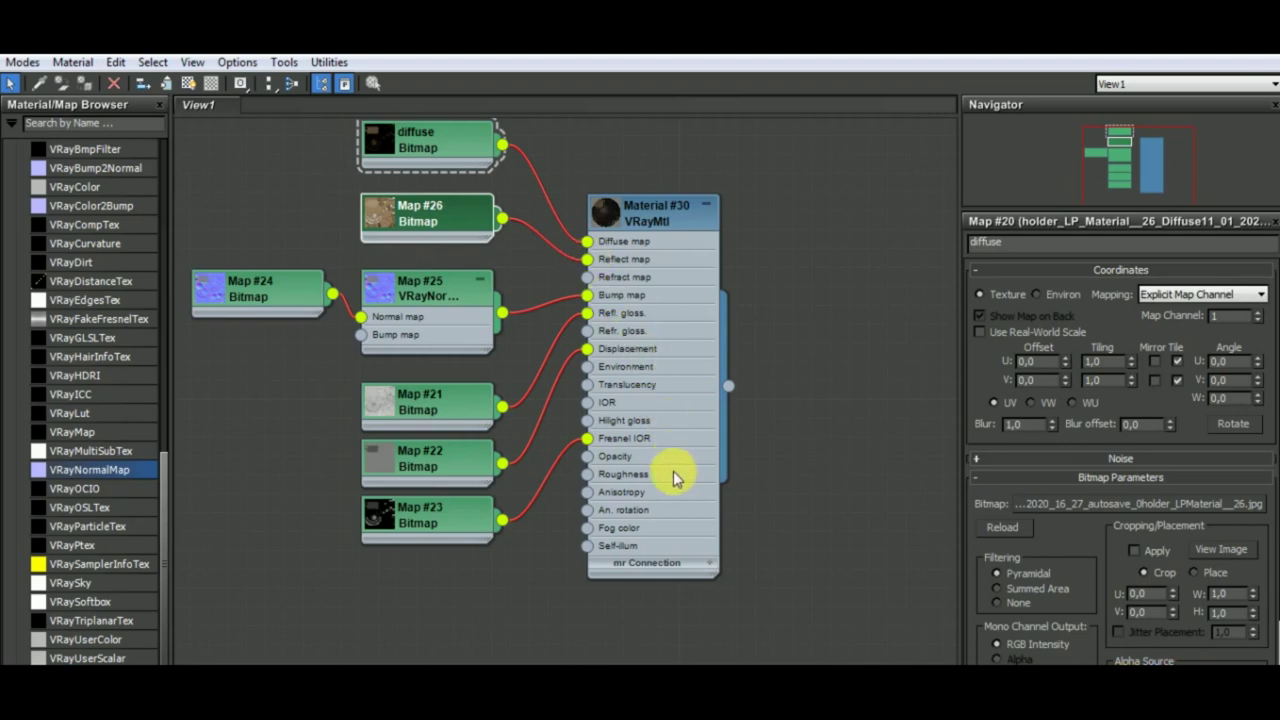
pyautogui.moveTo(799, 483); pyautogui.dragTo(781, 467, button='middle')
pyautogui.scroll(-2, 781, 467)
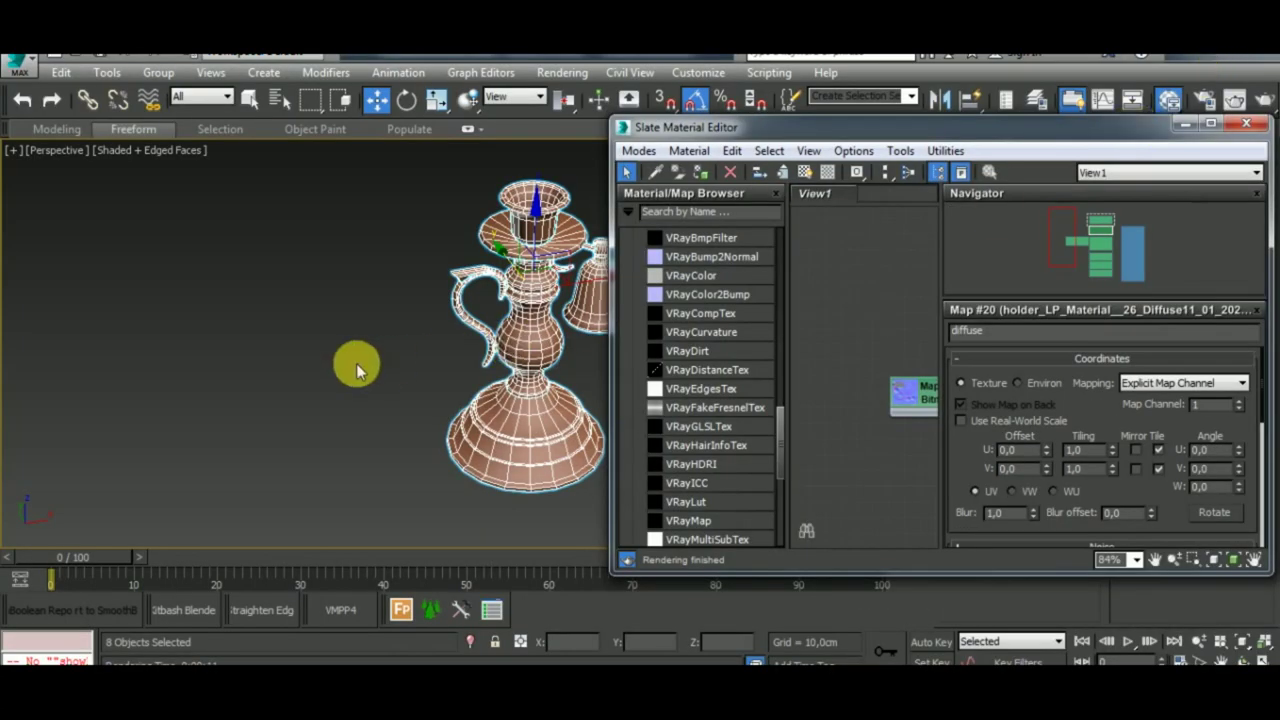
# Assign Material #30 to all the candlestick parts and close the material editor.
pyautogui.moveTo(358, 370); pyautogui.dragTo(271, 366, button='middle')
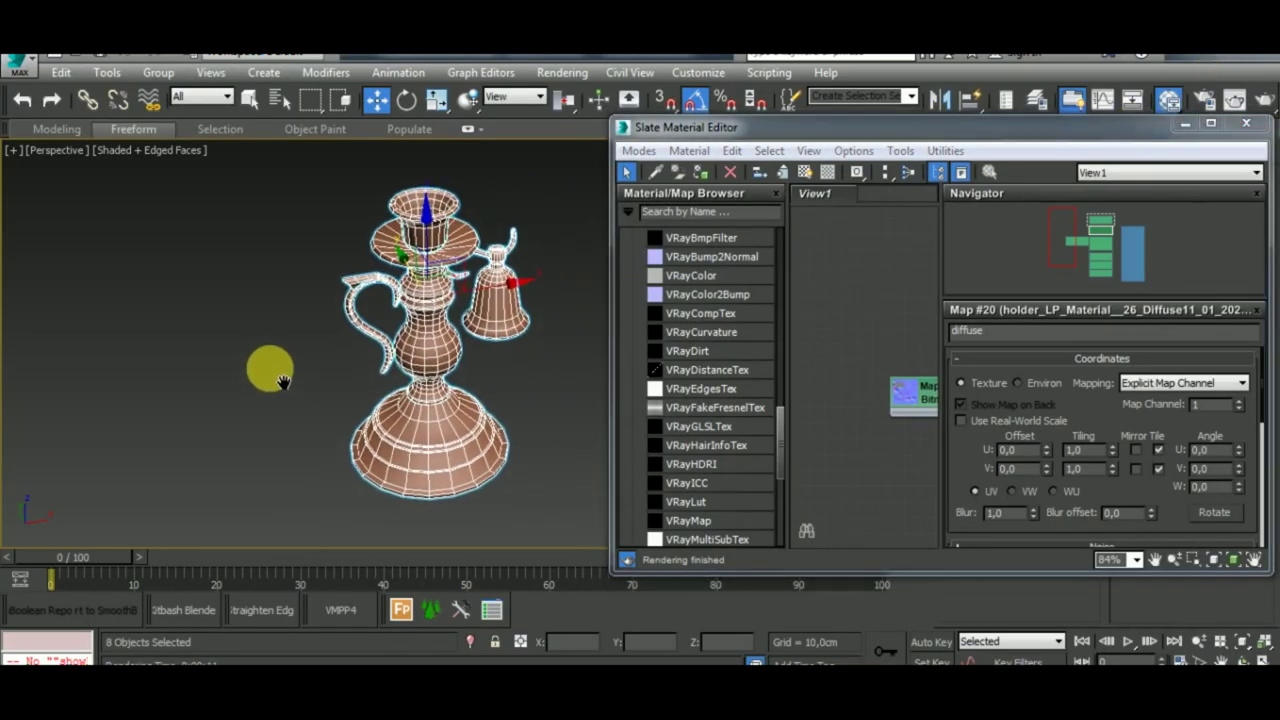
pyautogui.moveTo(834, 354); pyautogui.dragTo(800, 350, button='middle')
pyautogui.scroll(-3, 800, 350)
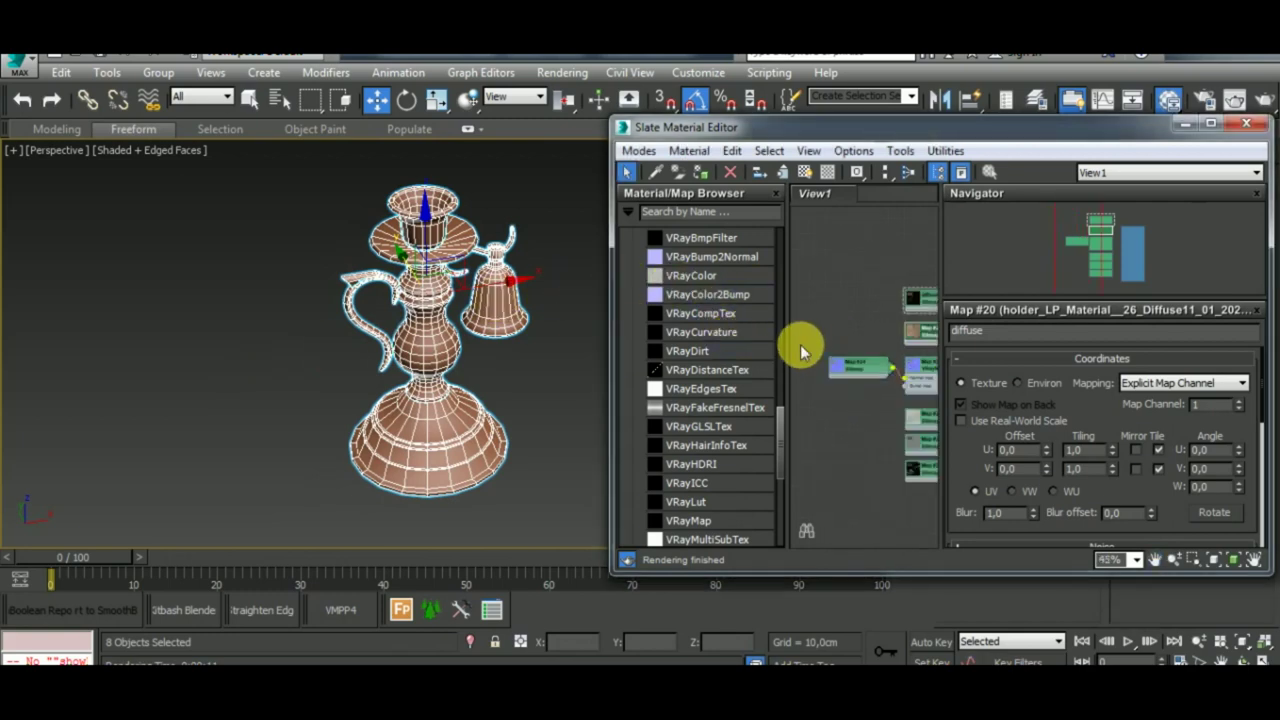
pyautogui.scroll(-3, 805, 360)
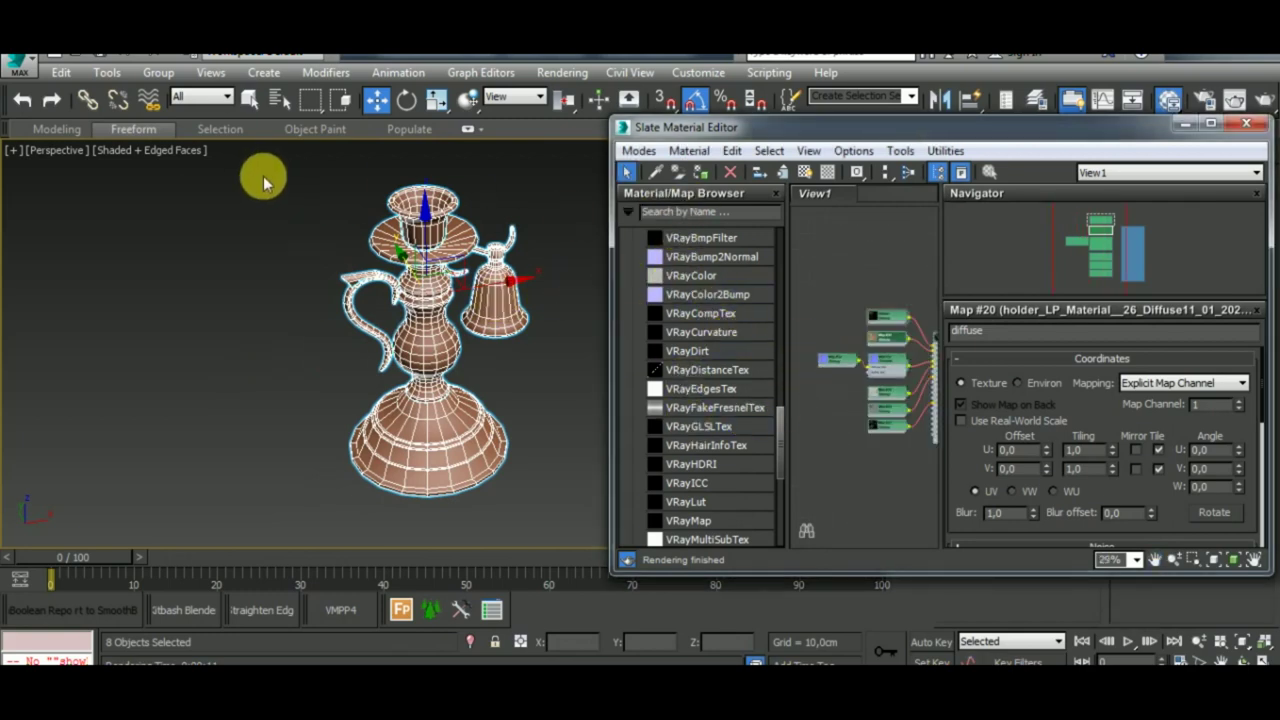
pyautogui.moveTo(263, 176); pyautogui.dragTo(580, 526)
pyautogui.click(706, 176)
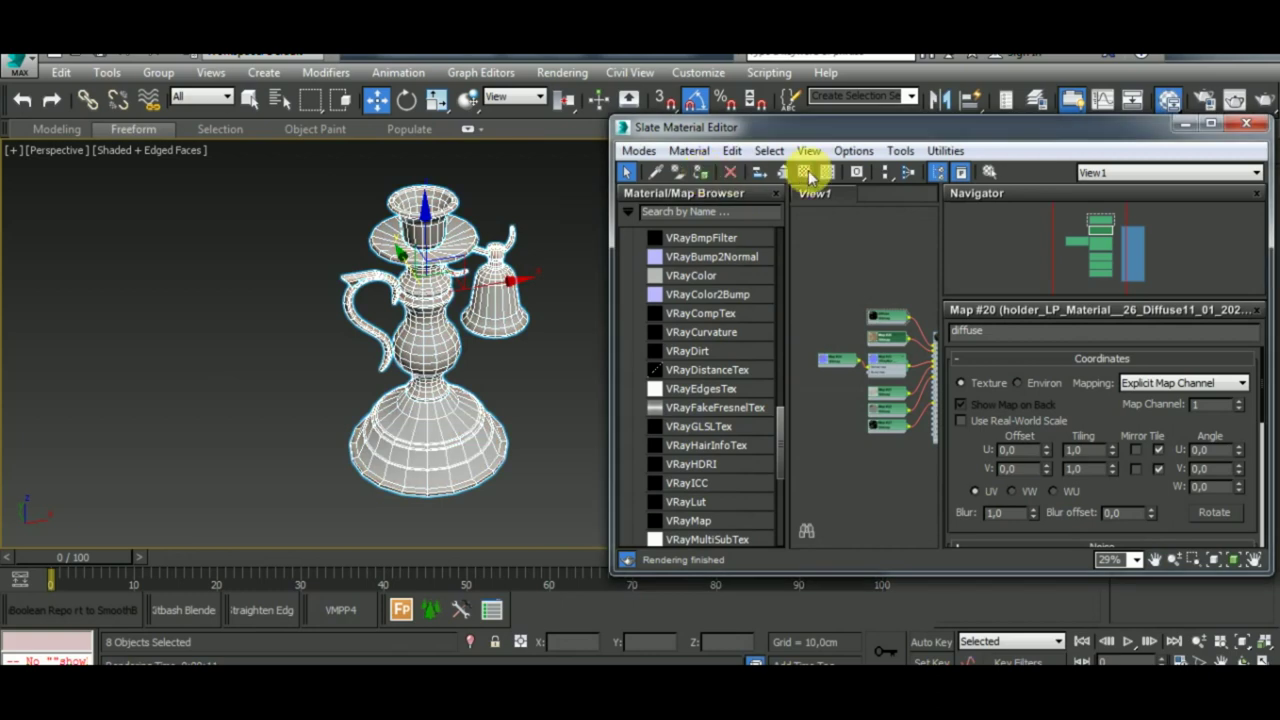
pyautogui.click(806, 172)
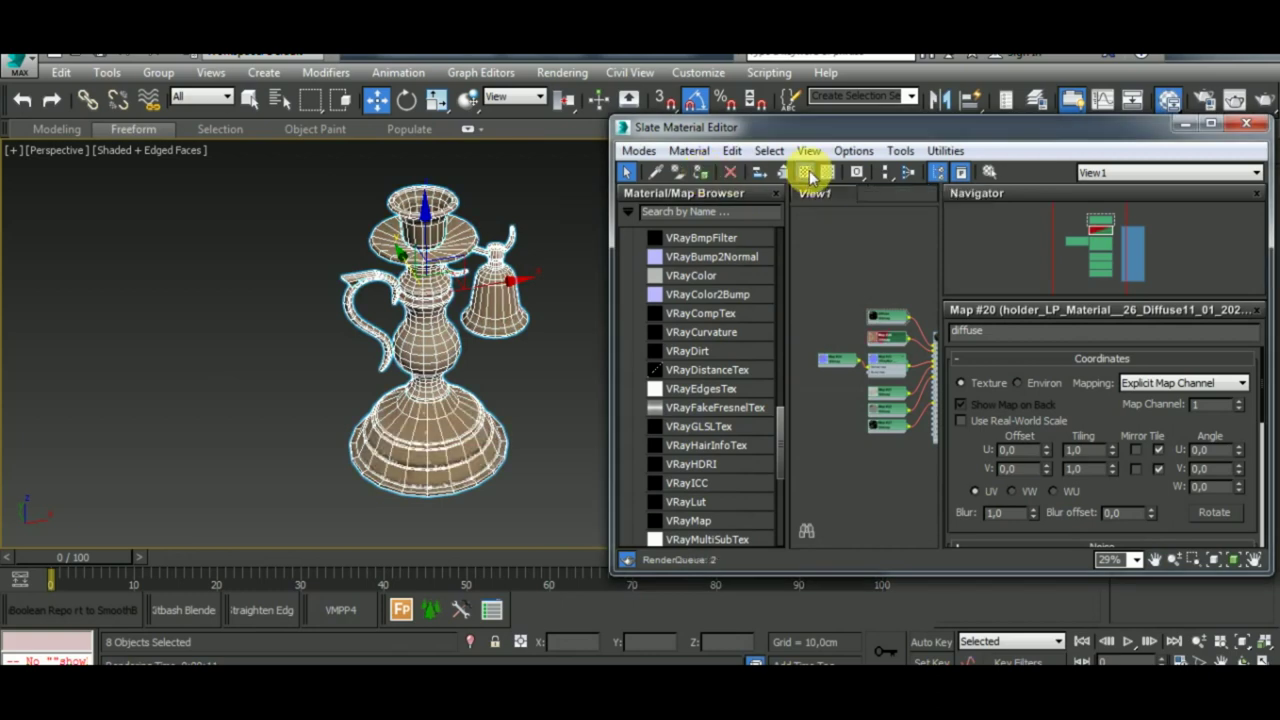
pyautogui.click(1192, 124)
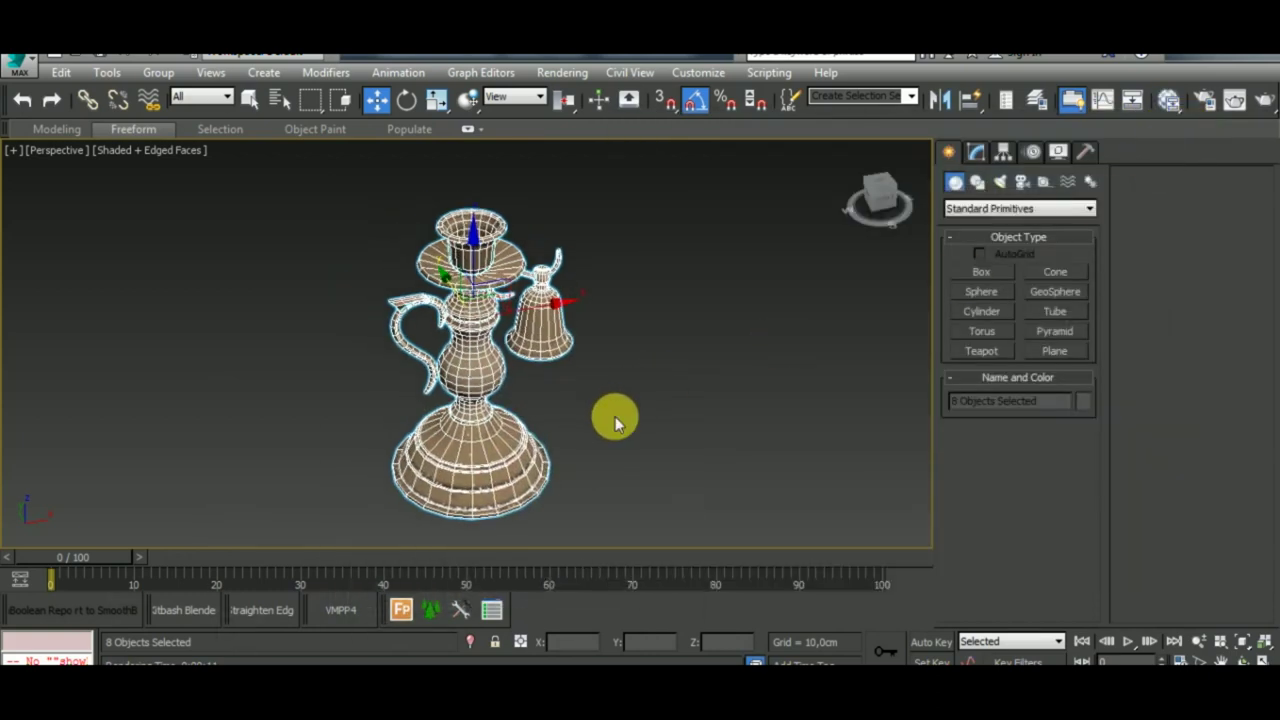
# Draw a VRay plane light over the candlestick in the Top view.
pyautogui.press('t')
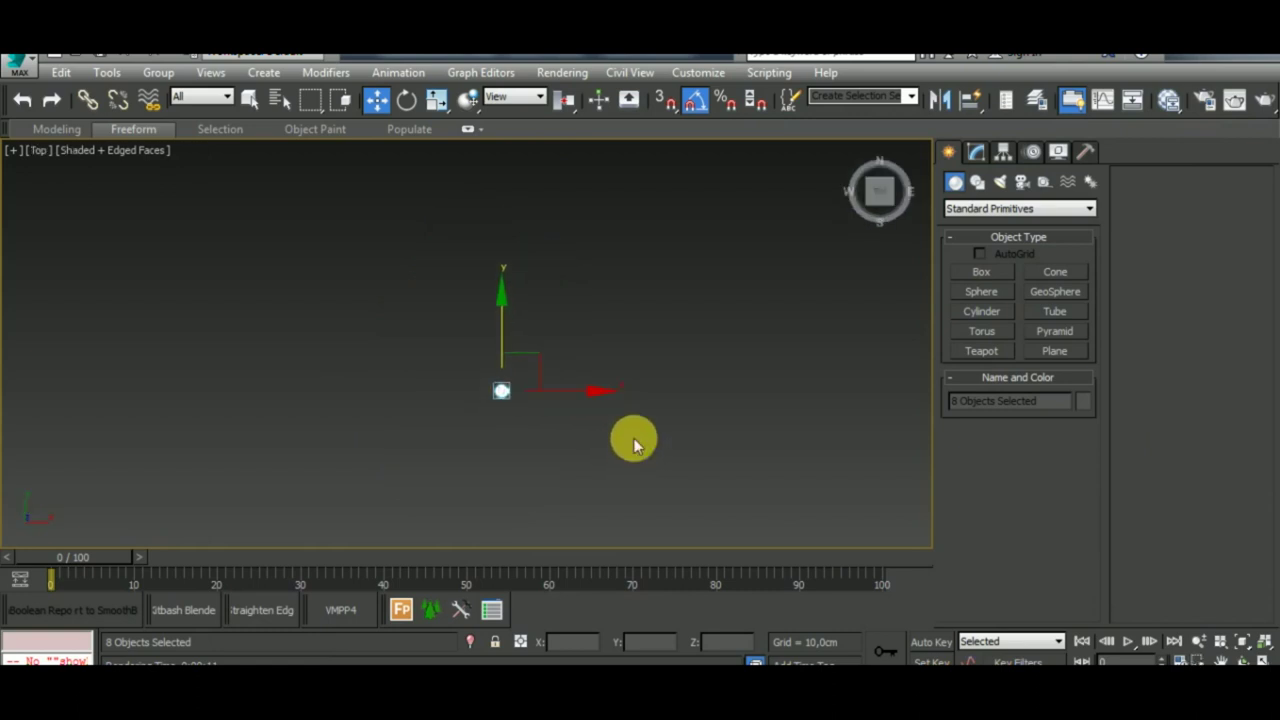
pyautogui.scroll(2, 505, 400)
pyautogui.scroll(3, 518, 418)
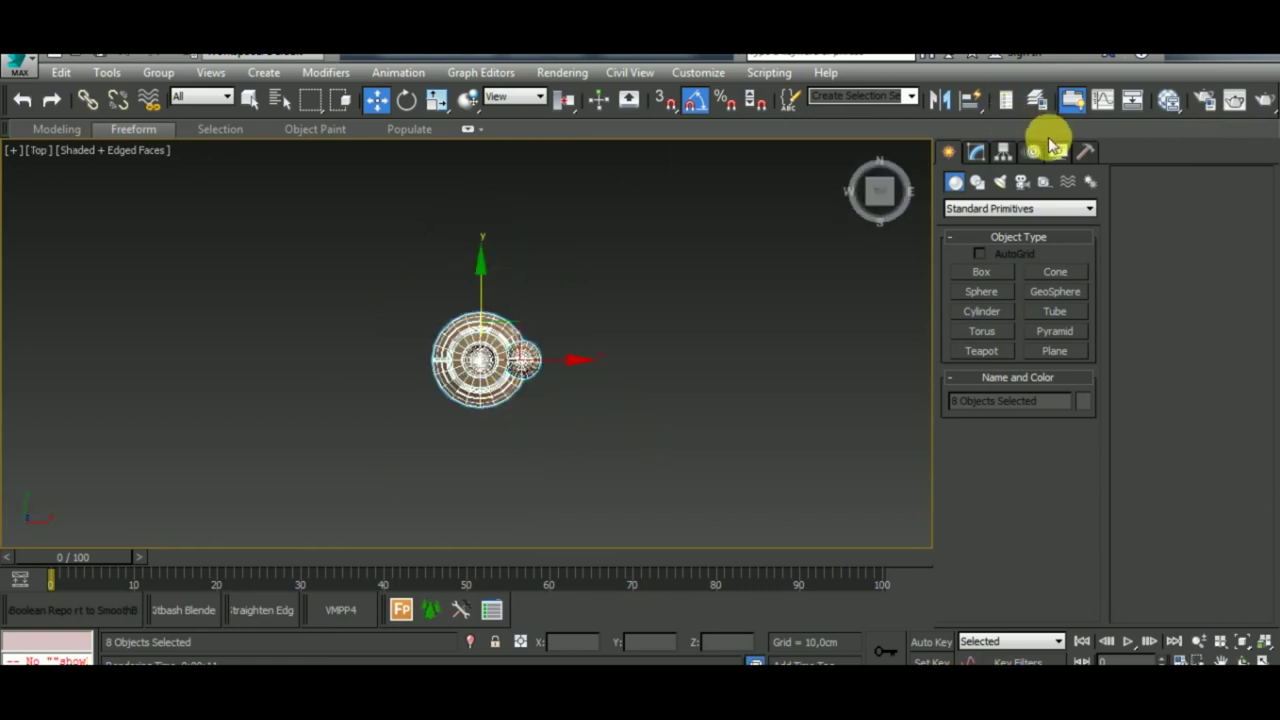
pyautogui.click(1000, 181)
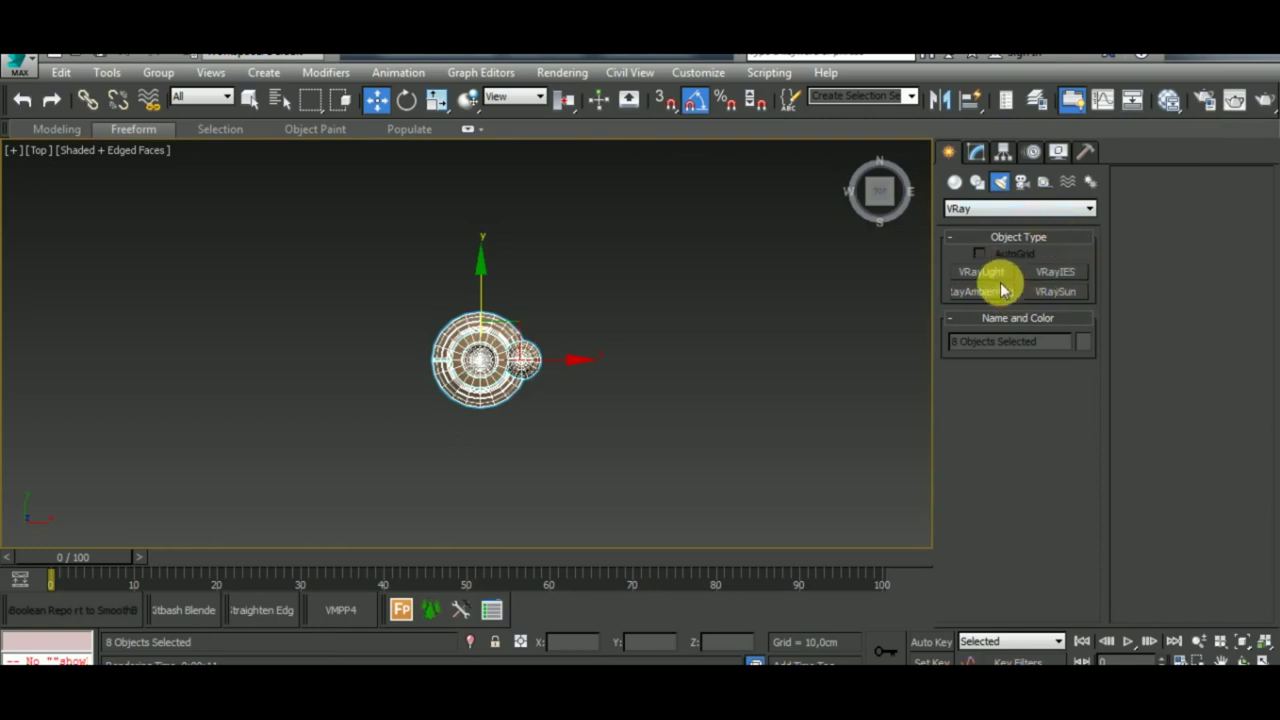
pyautogui.click(995, 274)
pyautogui.moveTo(432, 208)
pyautogui.mouseDown()
pyautogui.moveTo(722, 441)
pyautogui.moveTo(737, 470)
pyautogui.mouseUp()
# In Front view, raise the light high above the candlestick and Shift-drag a copy rightward.
pyautogui.press('f')
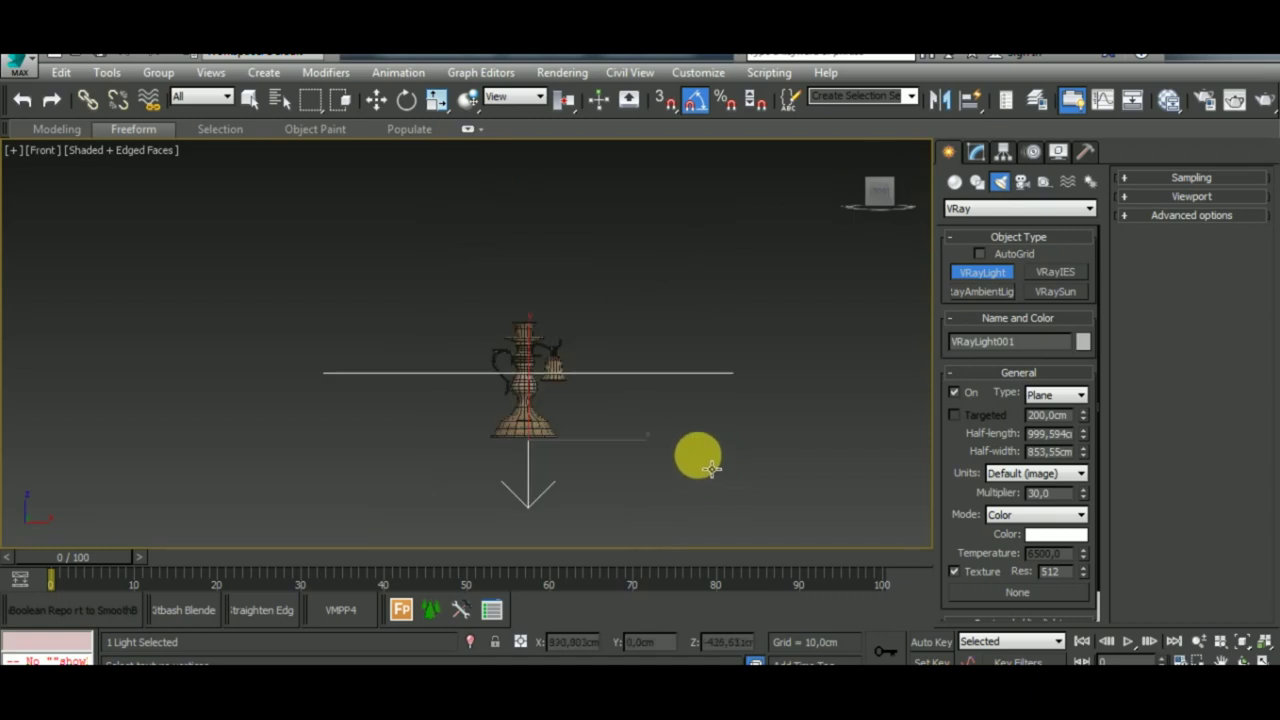
pyautogui.click(376, 99)
pyautogui.scroll(-3, 617, 343)
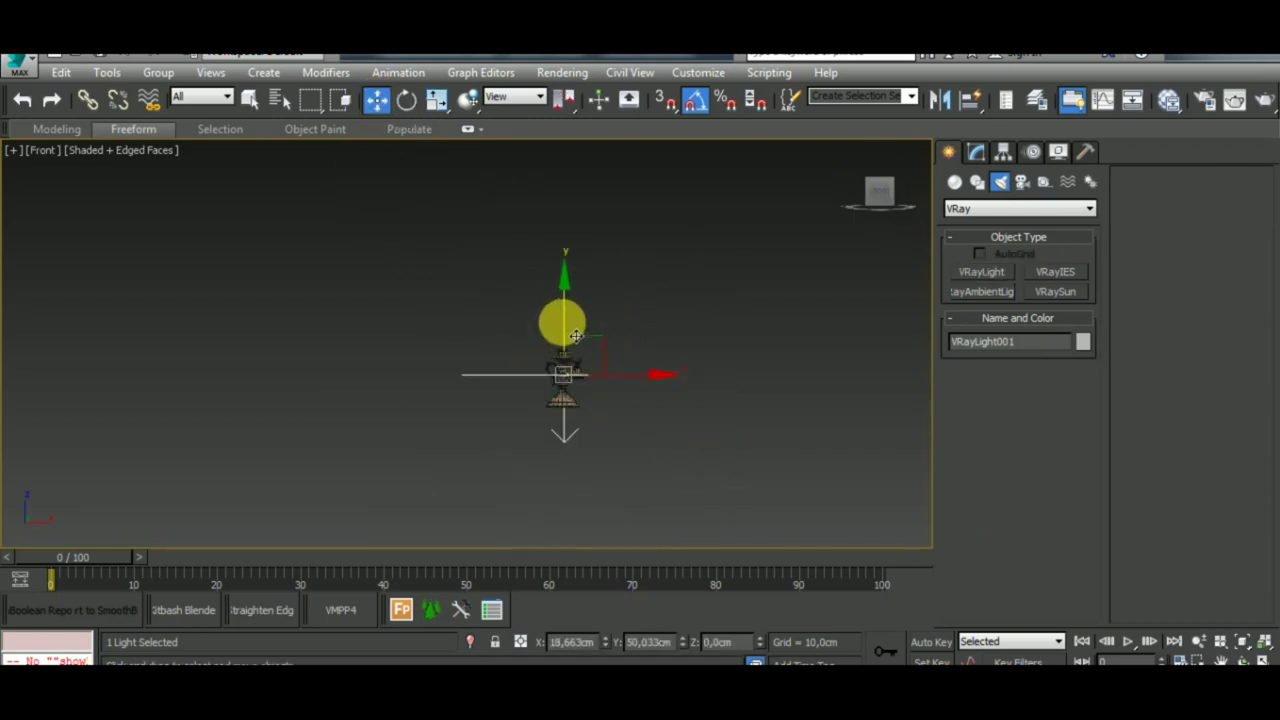
pyautogui.moveTo(560, 323); pyautogui.dragTo(563, 129)
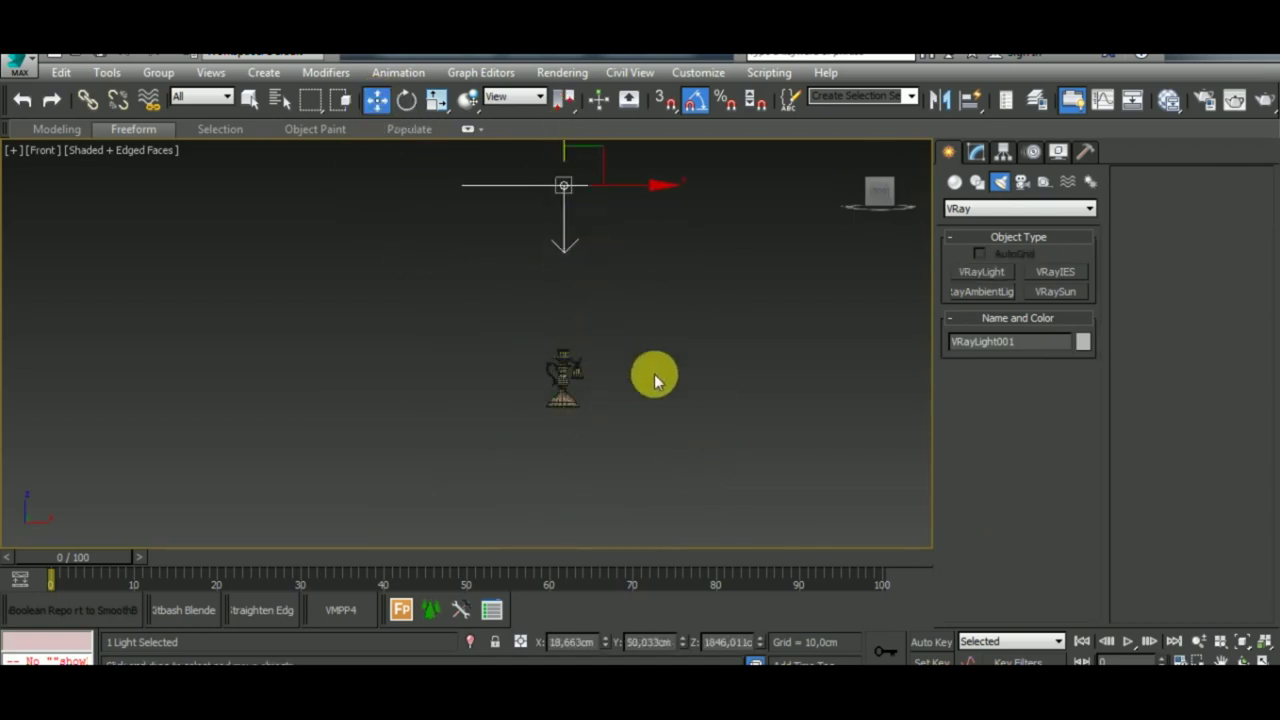
pyautogui.moveTo(654, 371); pyautogui.dragTo(580, 457, button='middle')
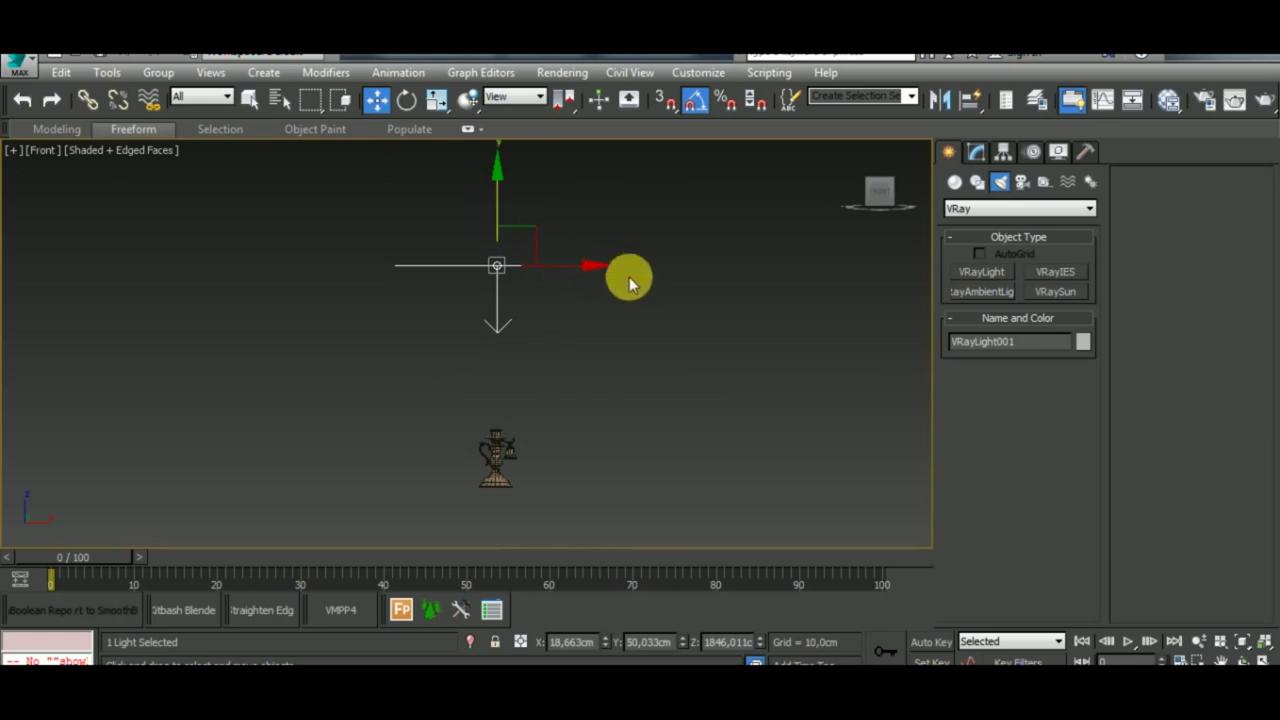
pyautogui.keyDown('shift'); pyautogui.moveTo(586, 279); pyautogui.dragTo(765, 279); pyautogui.keyUp('shift')
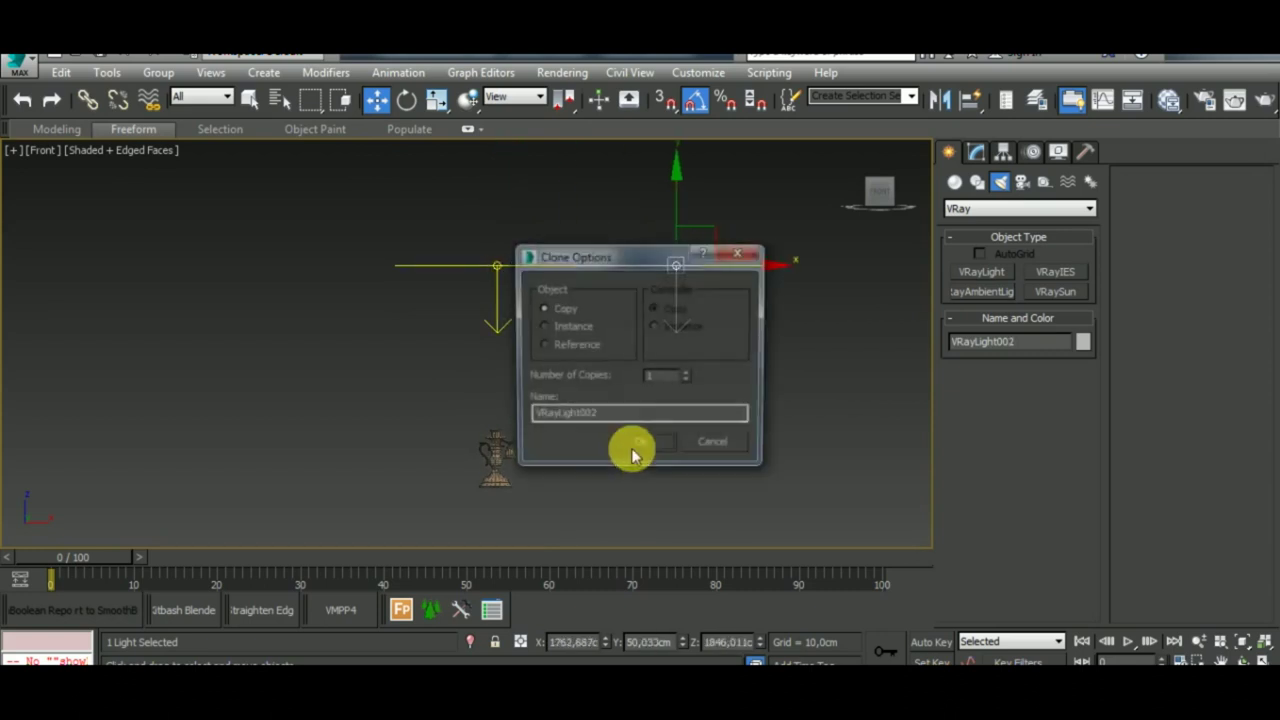
# Create copy VRayLight002, rotate it upright 90°, and lower it beside the candlestick.
pyautogui.click(629, 443)
pyautogui.click(406, 99)
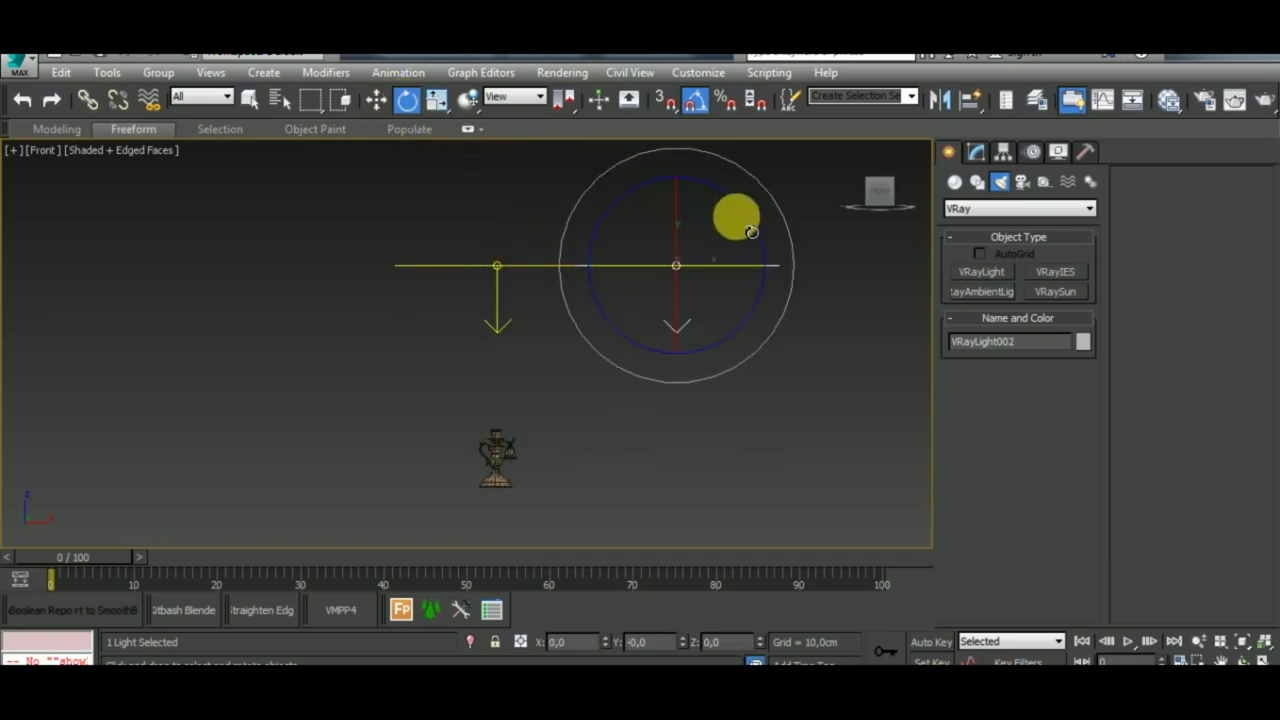
pyautogui.moveTo(737, 214); pyautogui.dragTo(784, 318)
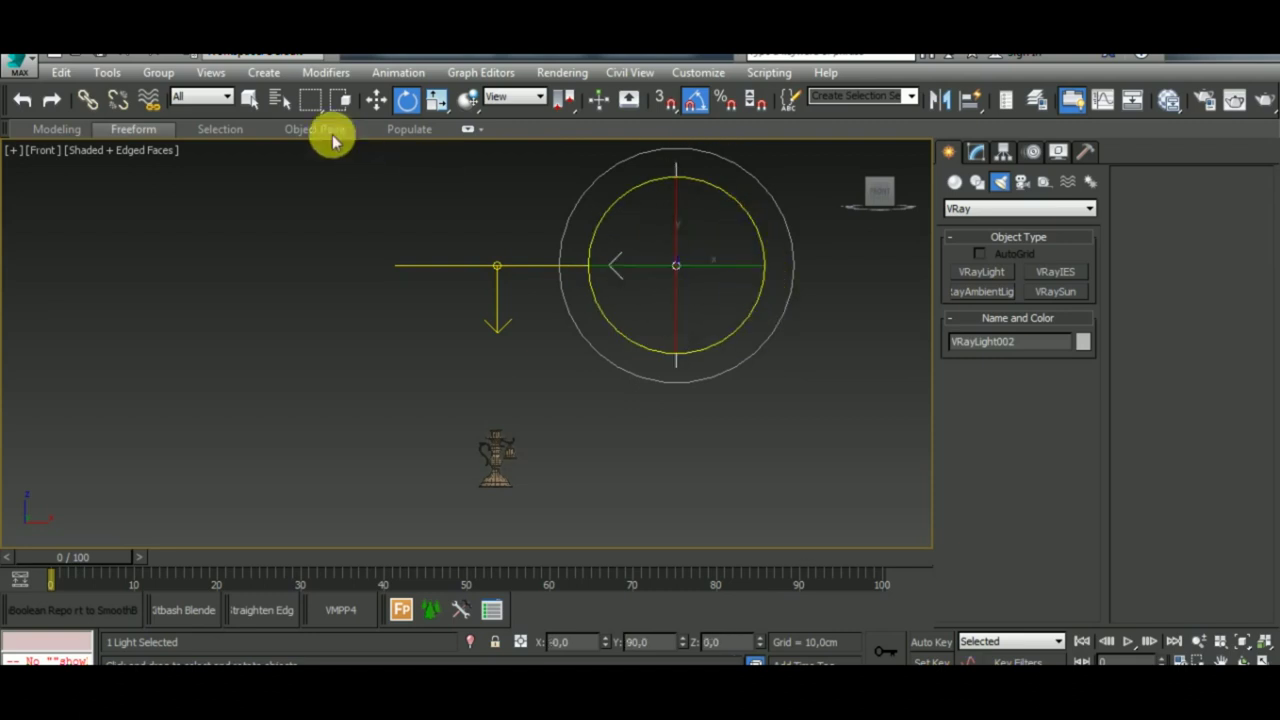
pyautogui.click(376, 104)
pyautogui.moveTo(692, 224); pyautogui.dragTo(710, 399)
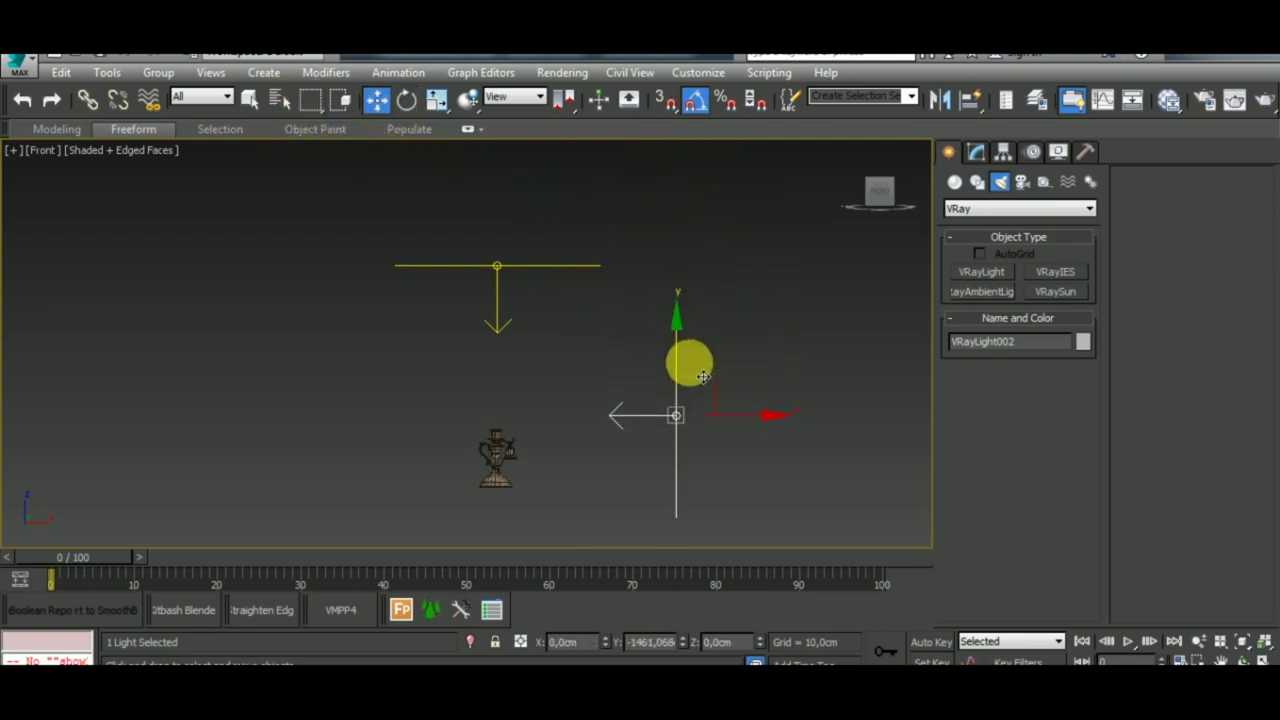
pyautogui.press('l')
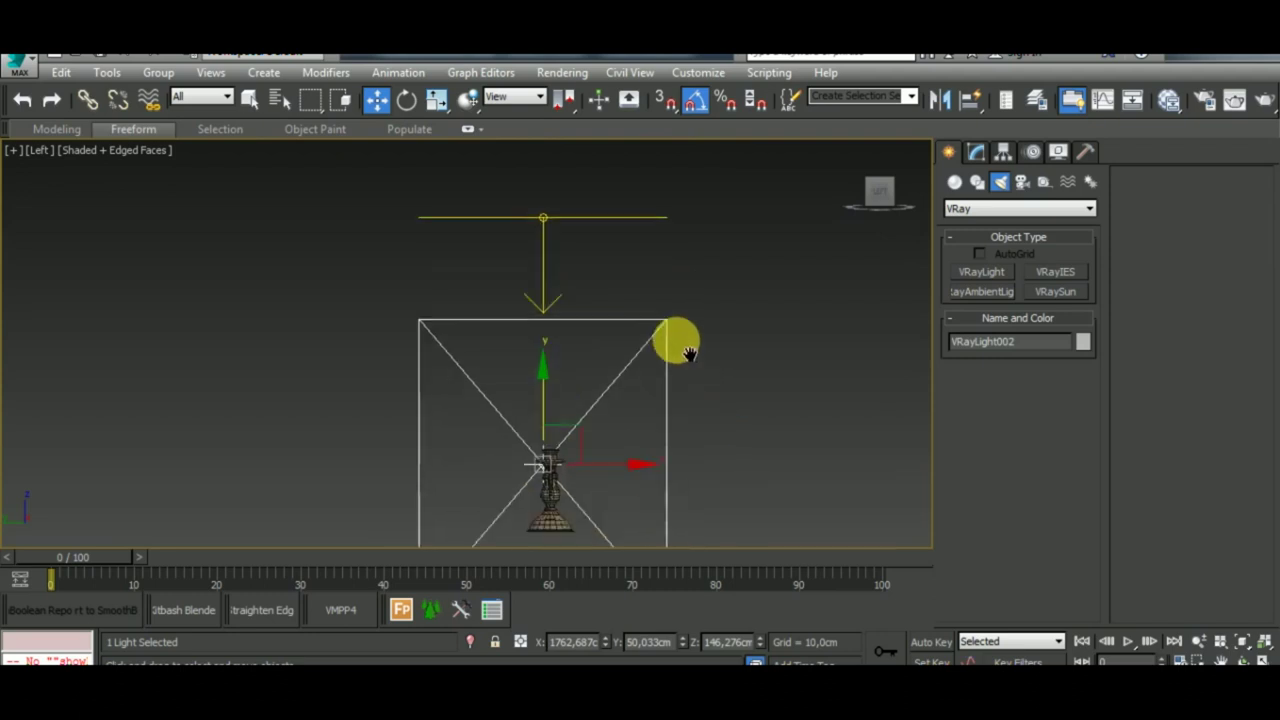
pyautogui.scroll(-3, 674, 343)
pyautogui.moveTo(655, 390); pyautogui.dragTo(660, 368)
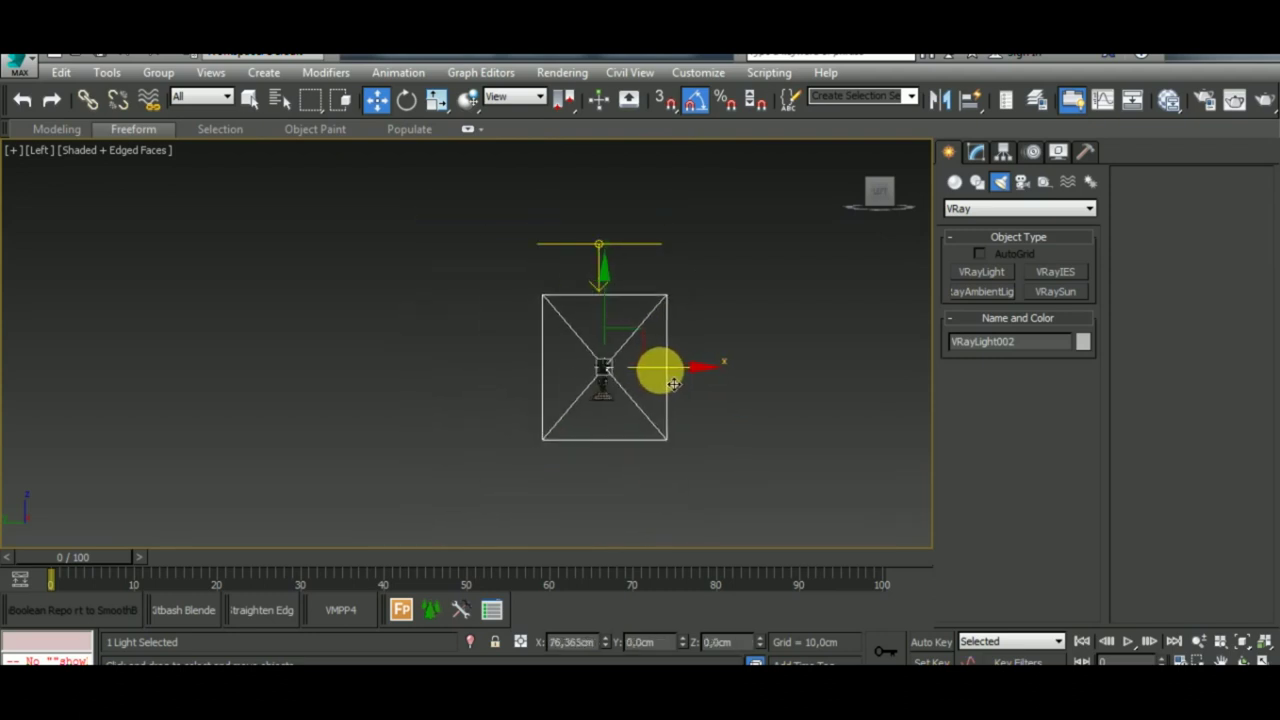
# Set the side light's multiplier to 15 and make the top light VRayLight001 invisible.
pyautogui.click(975, 152)
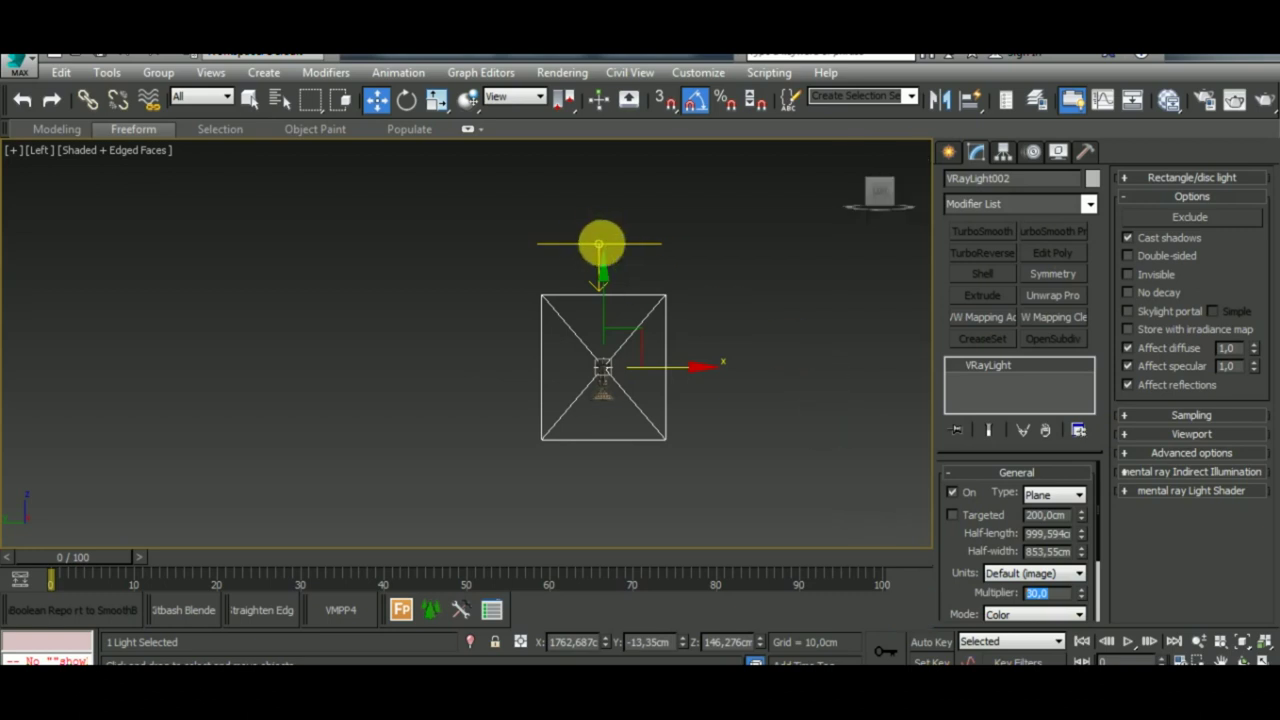
pyautogui.doubleClick(1062, 594)
pyautogui.write('15')
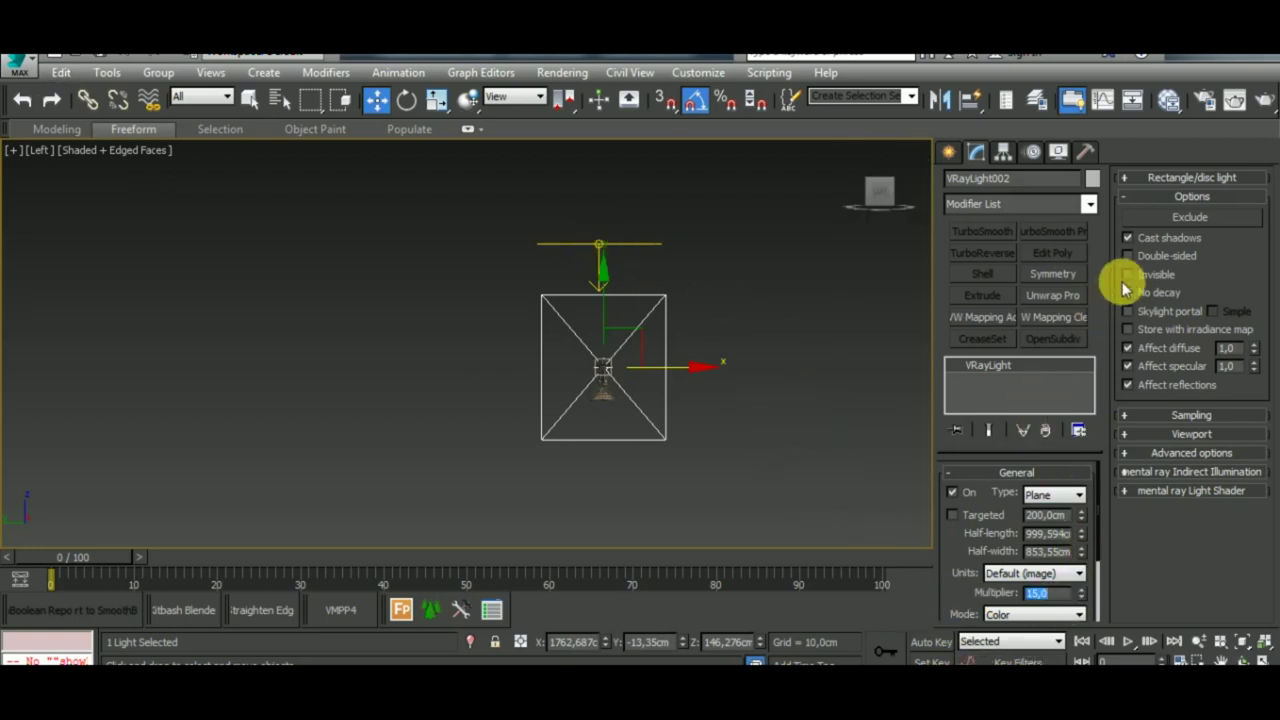
pyautogui.click(597, 243)
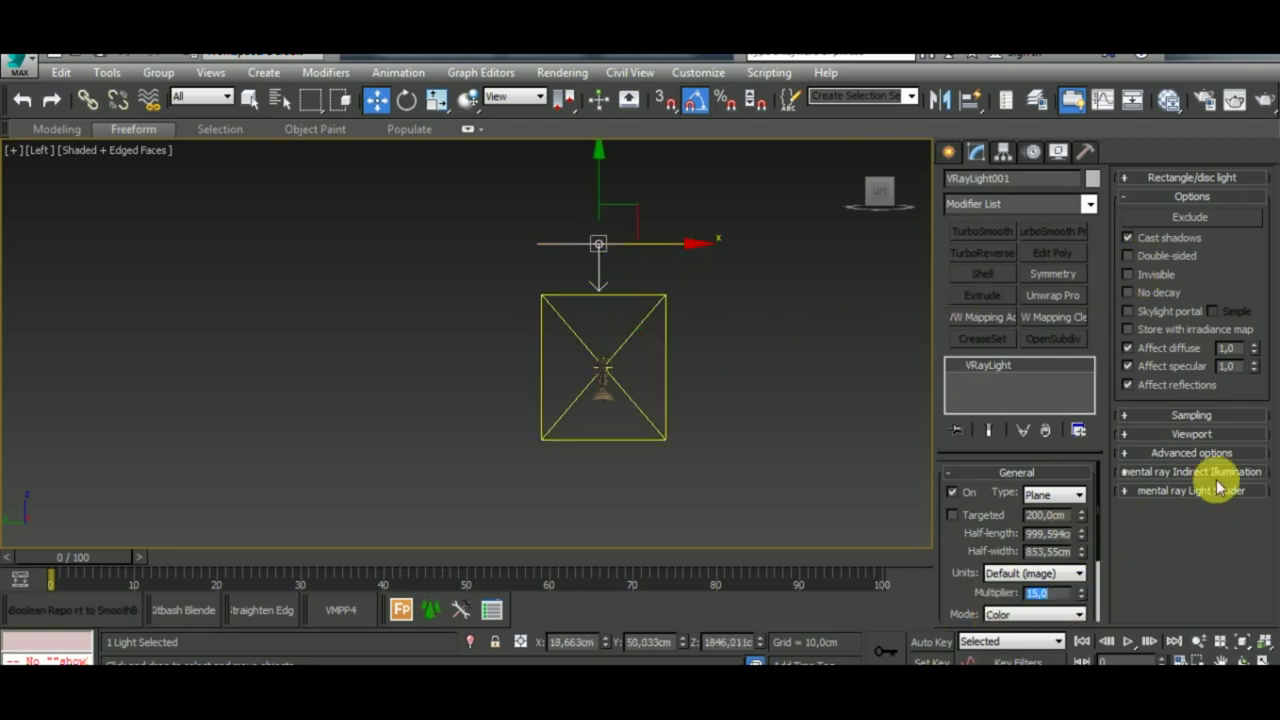
pyautogui.click(1160, 274)
pyautogui.moveTo(778, 440)
pyautogui.keyDown('alt'); pyautogui.mouseDown(button='middle')
pyautogui.moveTo(657, 506)
pyautogui.moveTo(666, 484)
pyautogui.moveTo(609, 429)
pyautogui.moveTo(686, 460)
pyautogui.moveTo(714, 451)
pyautogui.moveTo(714, 378)
pyautogui.mouseUp(button='middle'); pyautogui.keyUp('alt')
# Run a test render from the Perspective view, then cancel it and close the frame window.
pyautogui.press('p')
pyautogui.scroll(5, 600, 366)
pyautogui.scroll(3, 609, 390)
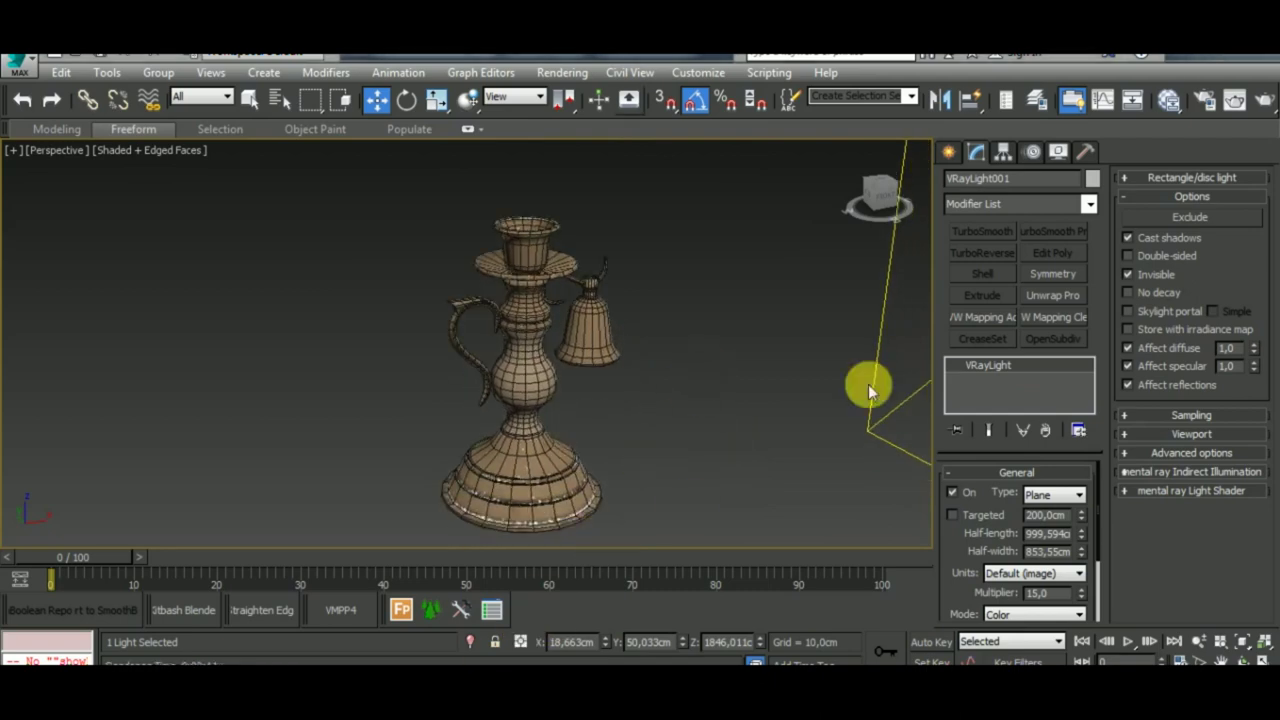
pyautogui.click(1264, 104)
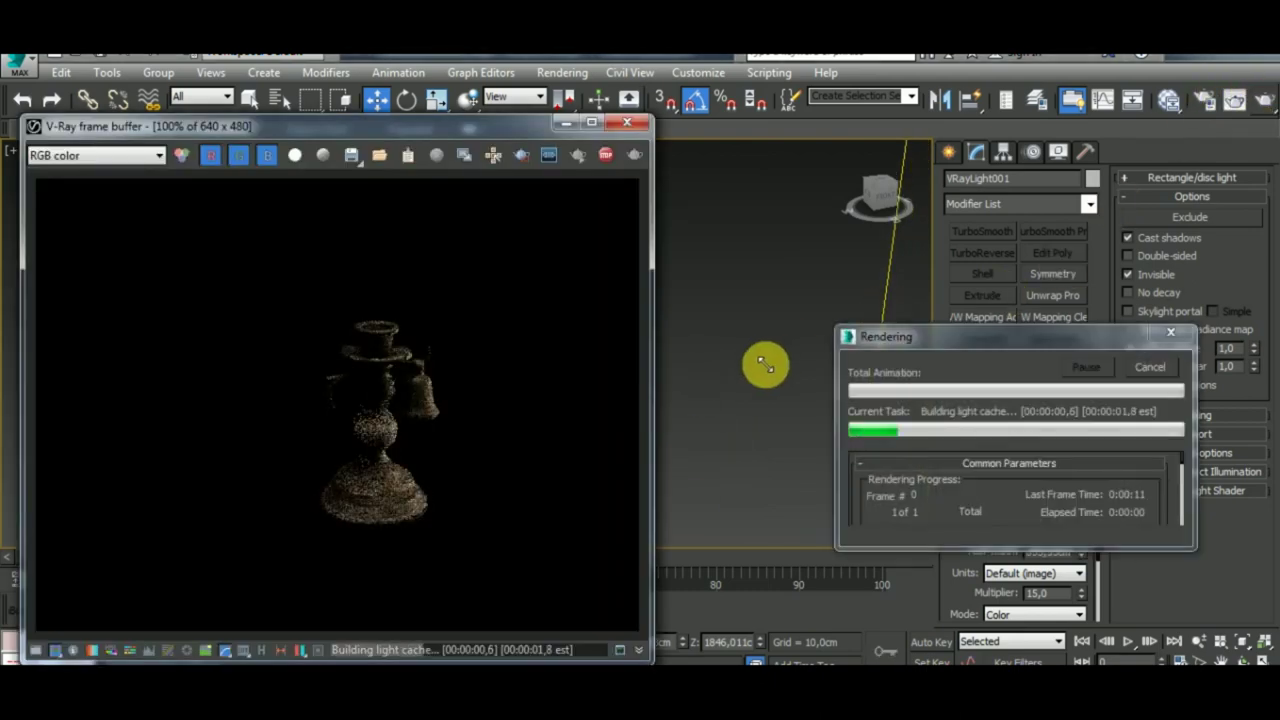
pyautogui.click(1150, 366)
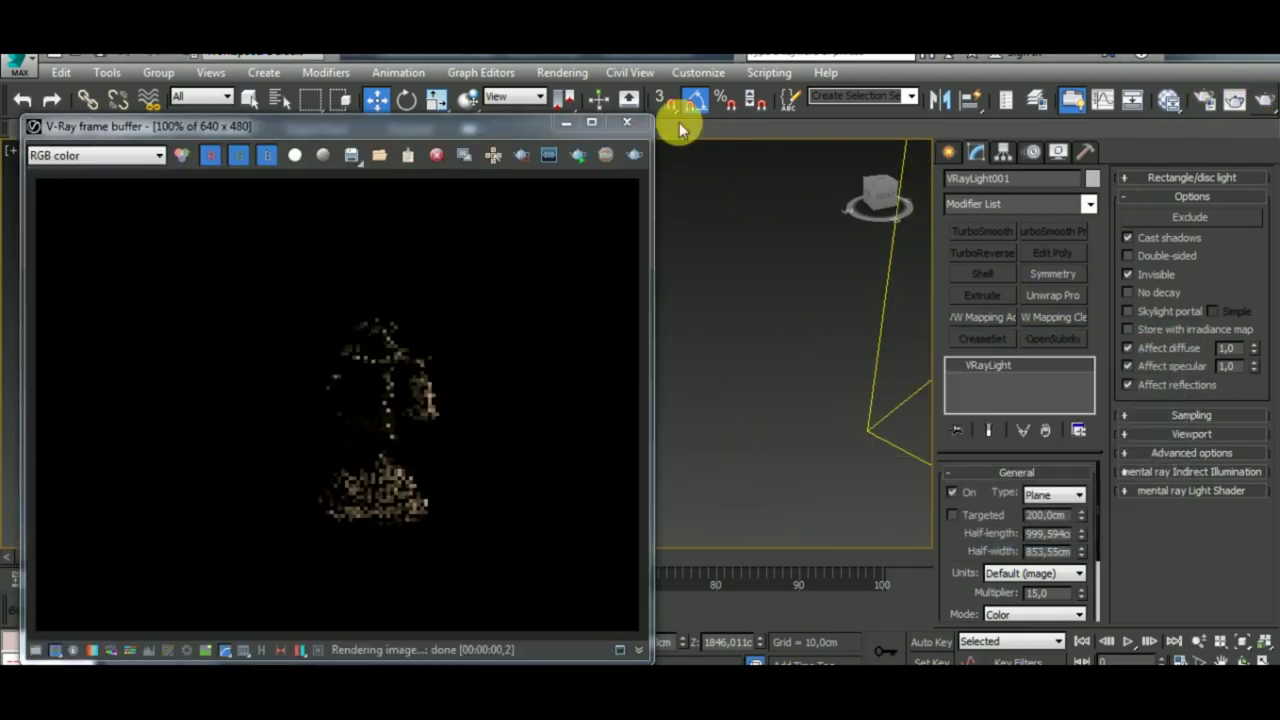
pyautogui.click(627, 122)
# Review the side light's parameters, then select VRayLight001 and set its multiplier to 20.
pyautogui.scroll(-2, 703, 337)
pyautogui.scroll(-4, 686, 340)
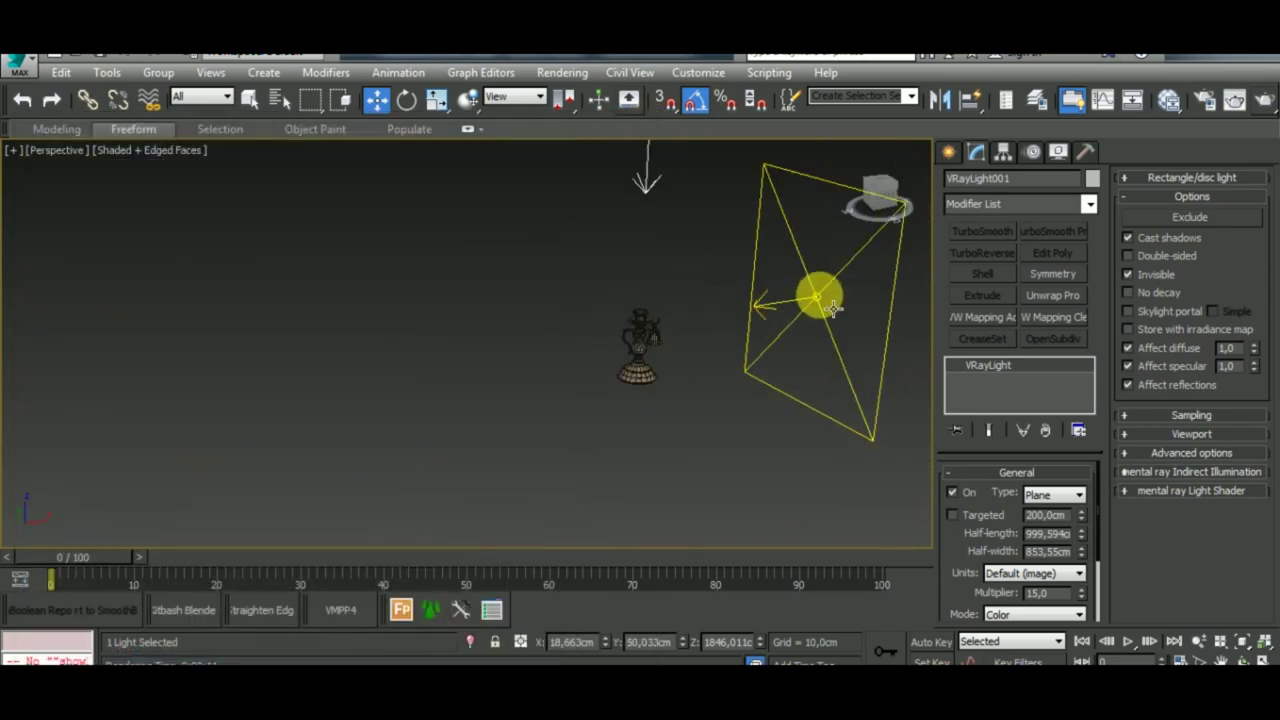
pyautogui.click(820, 297)
pyautogui.click(1055, 535)
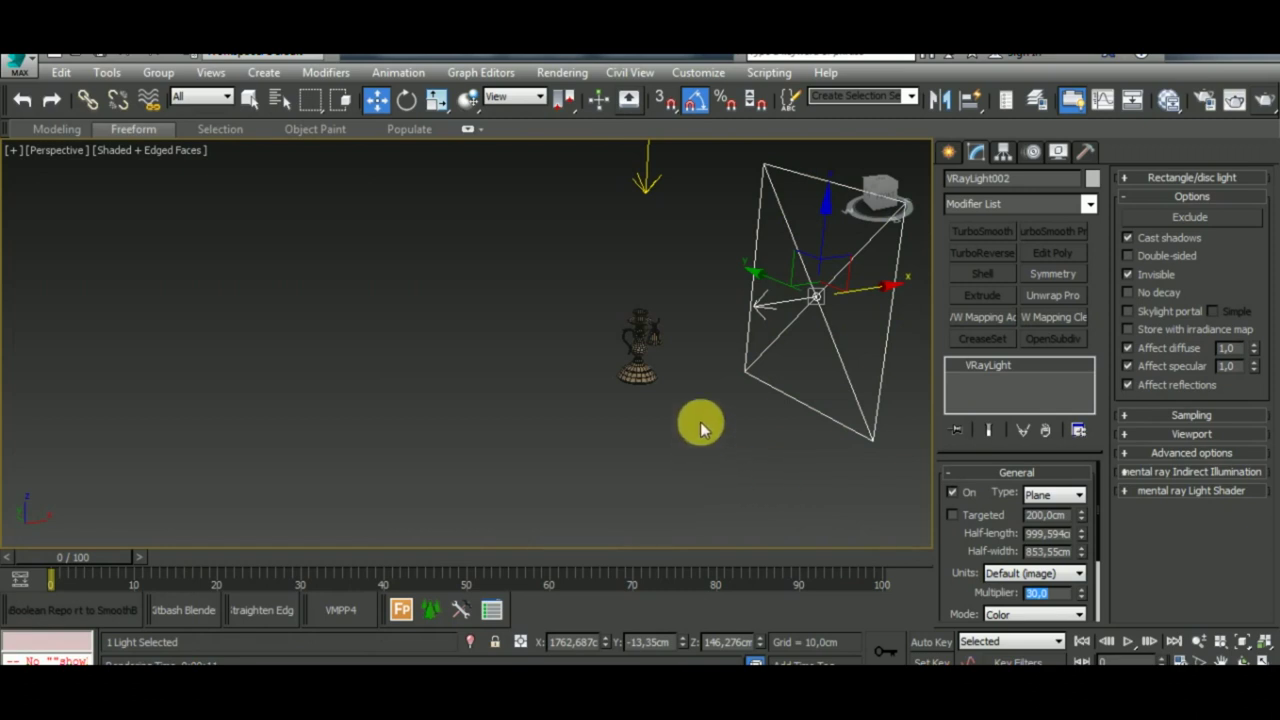
pyautogui.click(648, 178)
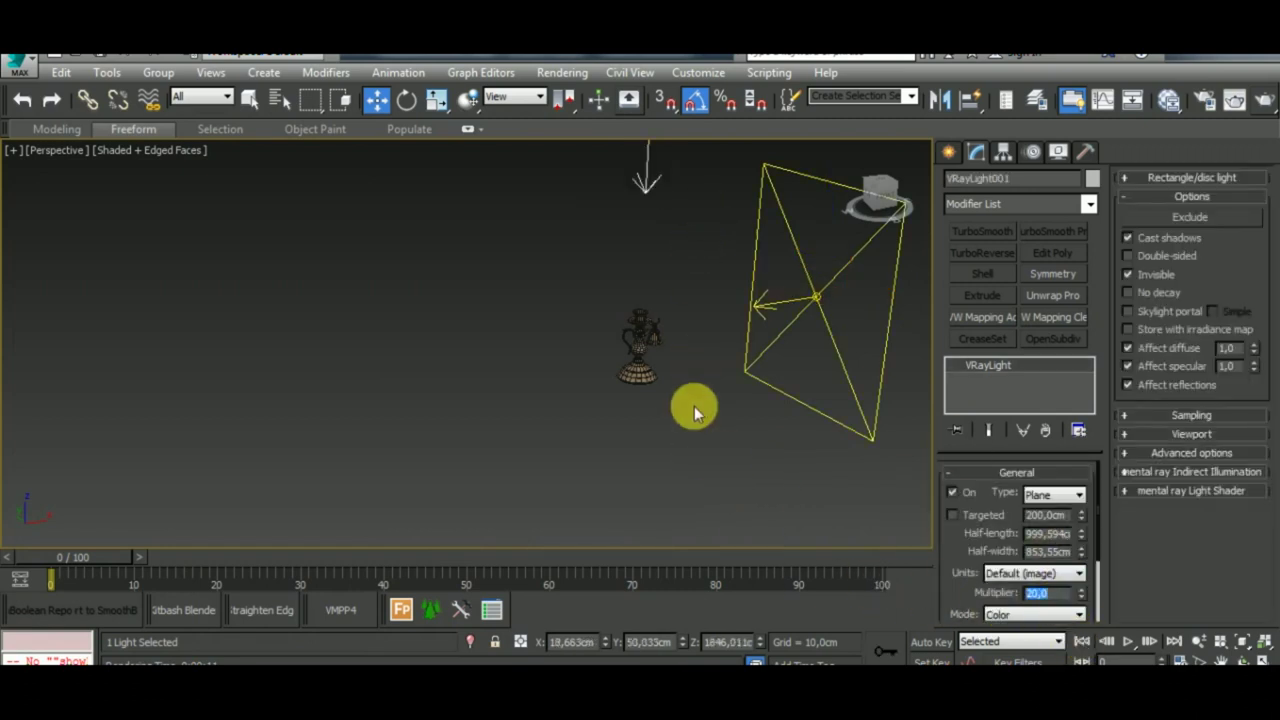
pyautogui.scroll(5, 645, 350)
pyautogui.moveTo(792, 428); pyautogui.dragTo(745, 414, button='middle')
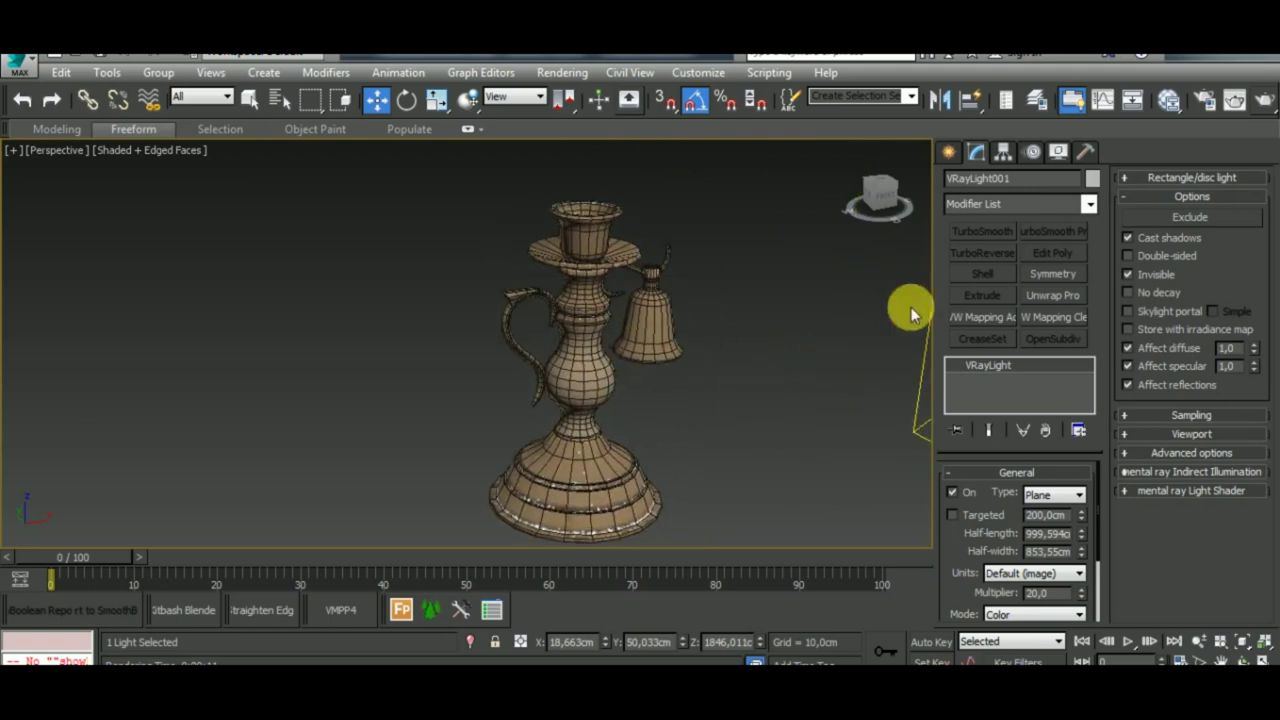
# Start a second test render, then cancel it and close the frame window.
pyautogui.click(1263, 101)
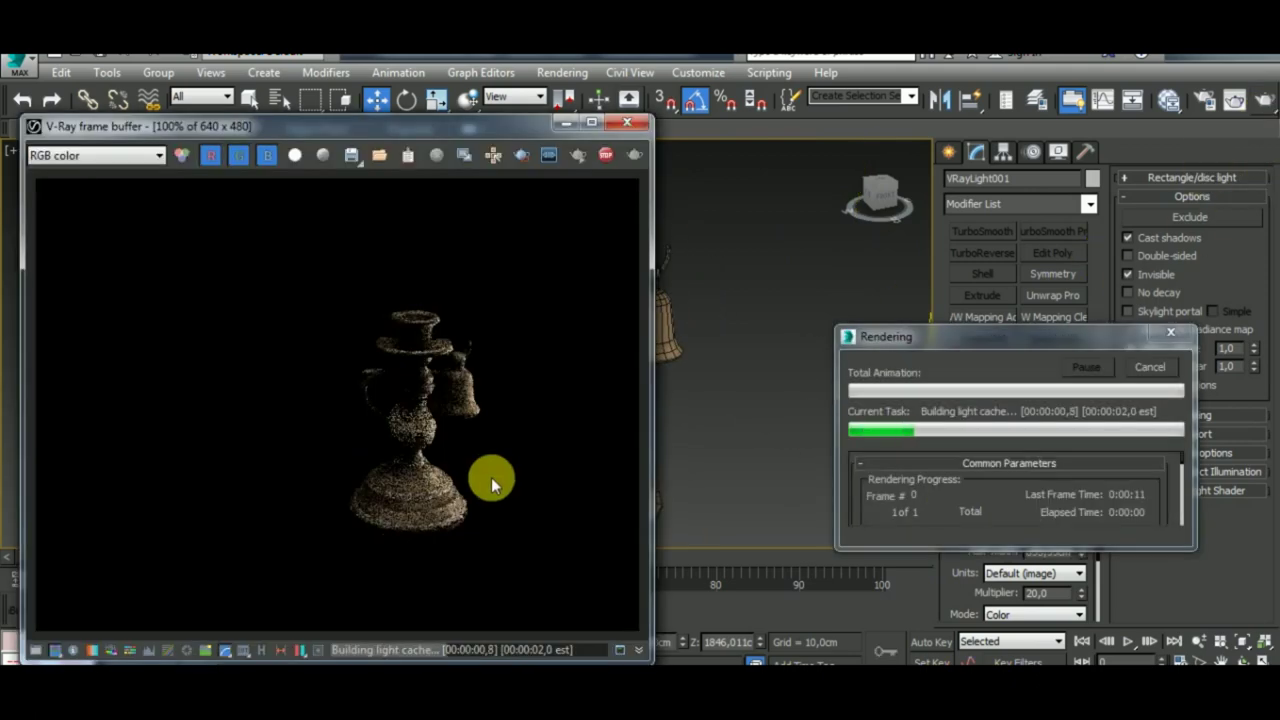
pyautogui.scroll(2, 413, 381)
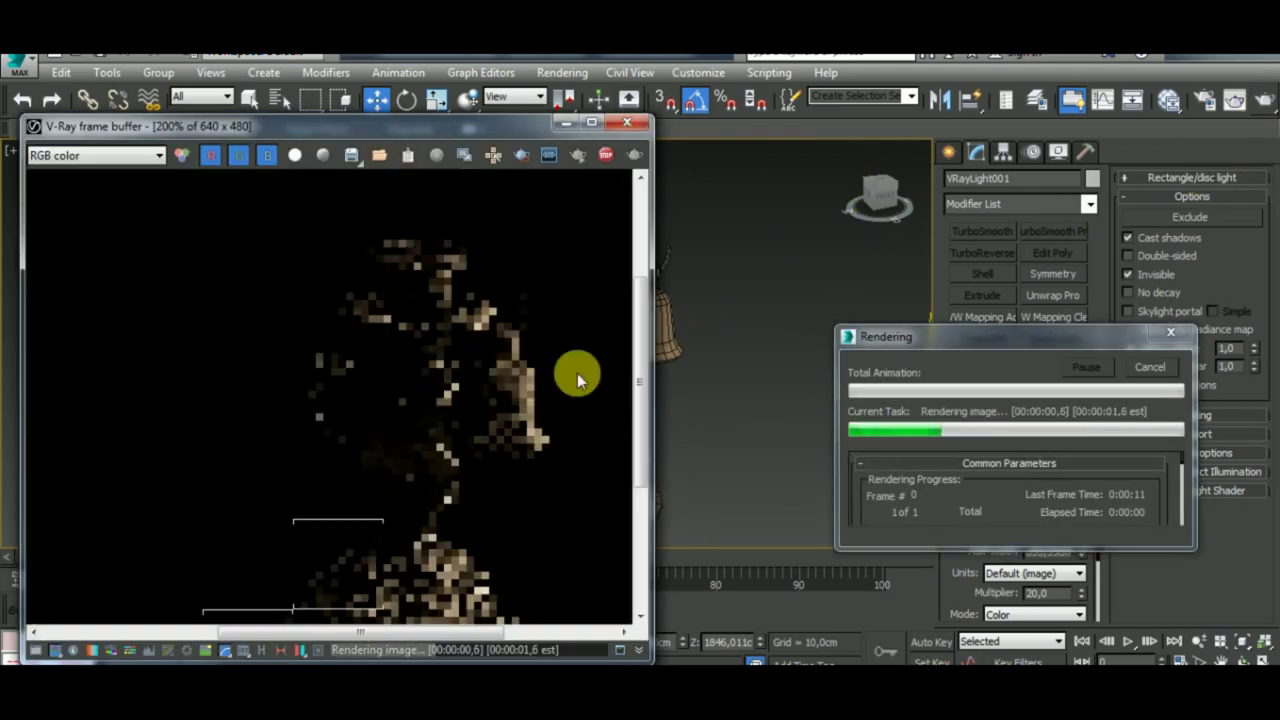
pyautogui.click(1178, 372)
pyautogui.click(627, 122)
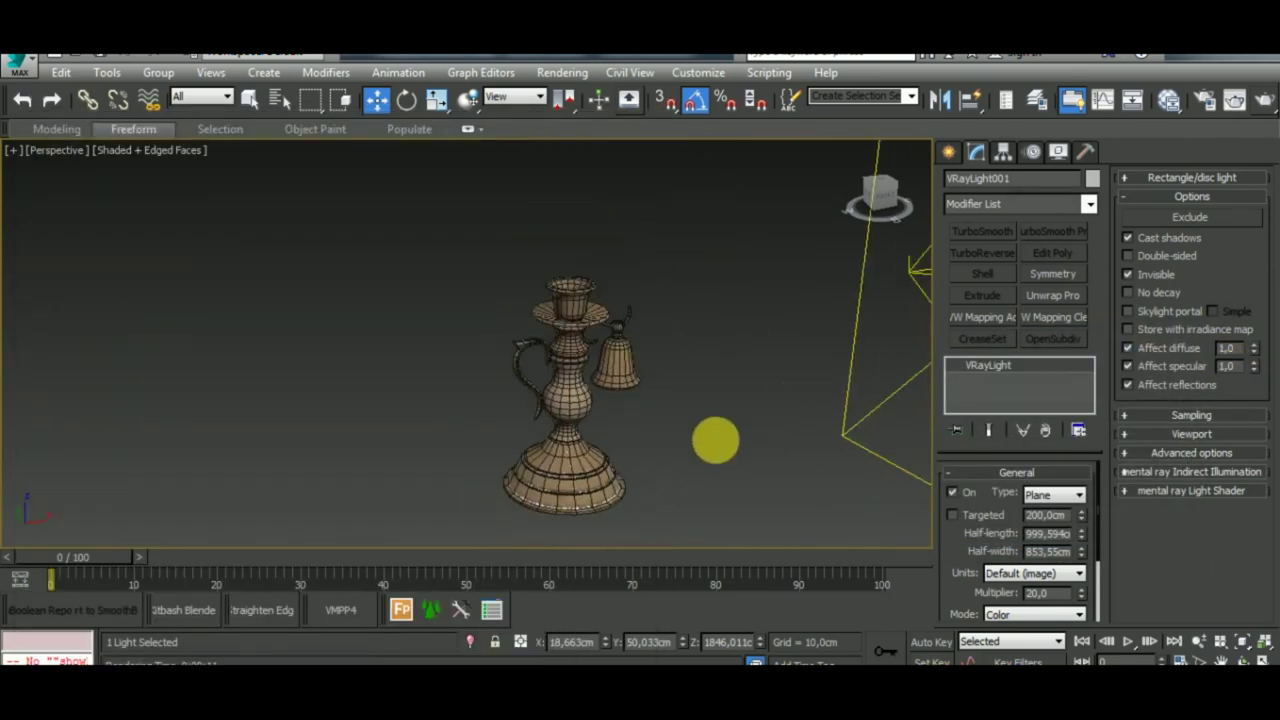
# Select the side VRay plane light and lower it slightly in the front view.
pyautogui.scroll(-5, 715, 440)
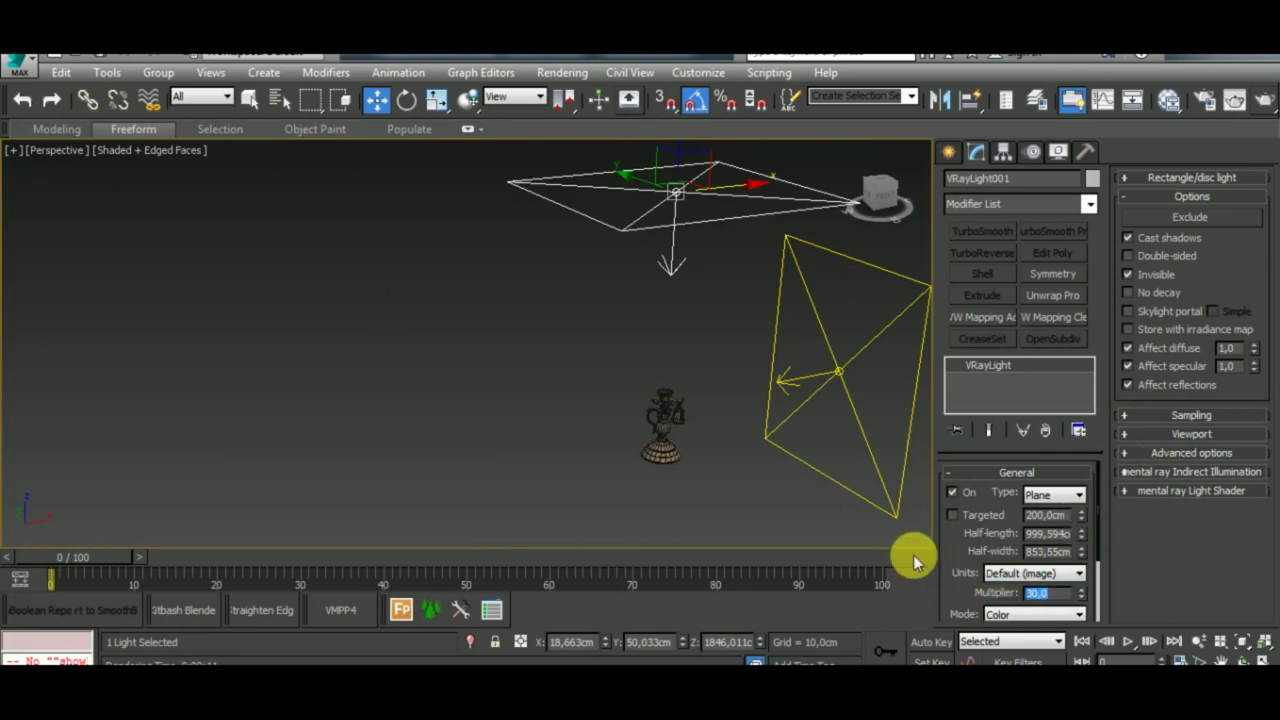
pyautogui.moveTo(700, 491); pyautogui.dragTo(682, 455, button='middle')
pyautogui.click(820, 338)
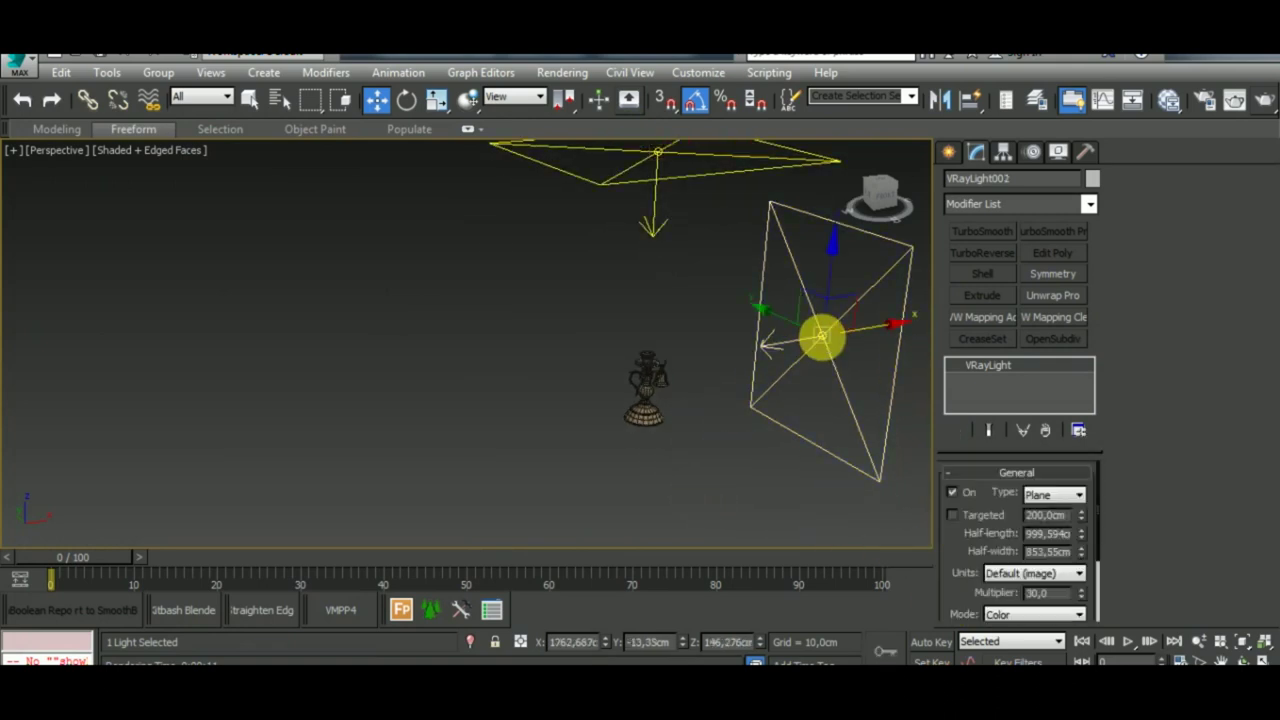
pyautogui.press('f')
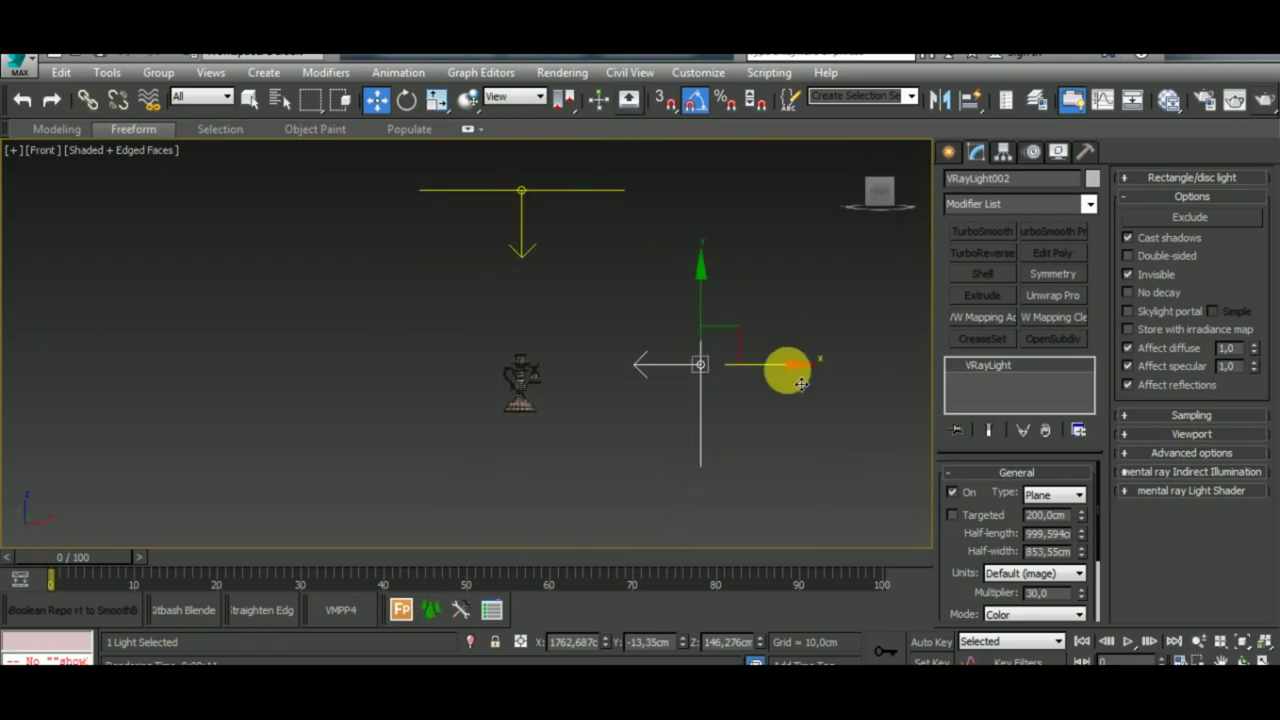
pyautogui.moveTo(705, 322); pyautogui.dragTo(708, 332)
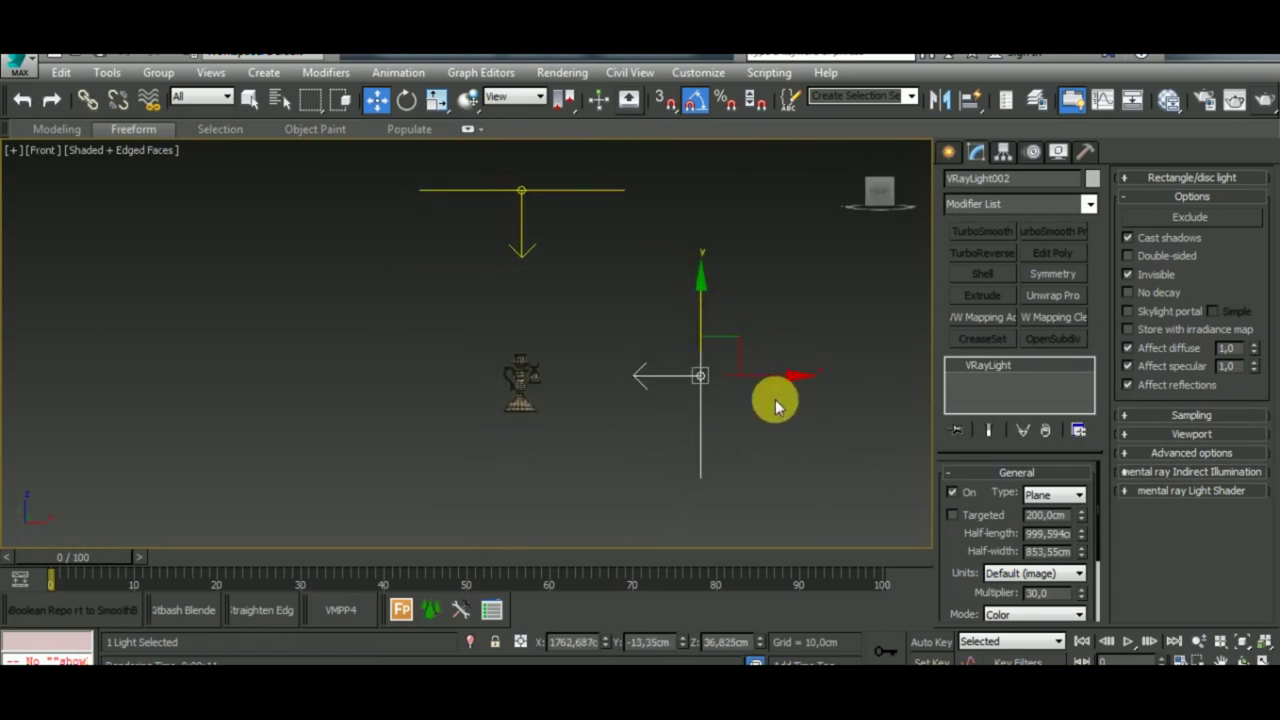
# Clone the plane light to the left and mirror it on X to face the candlestick.
pyautogui.keyDown('shift'); pyautogui.moveTo(793, 392); pyautogui.dragTo(360, 392); pyautogui.keyUp('shift')
pyautogui.click(665, 448)
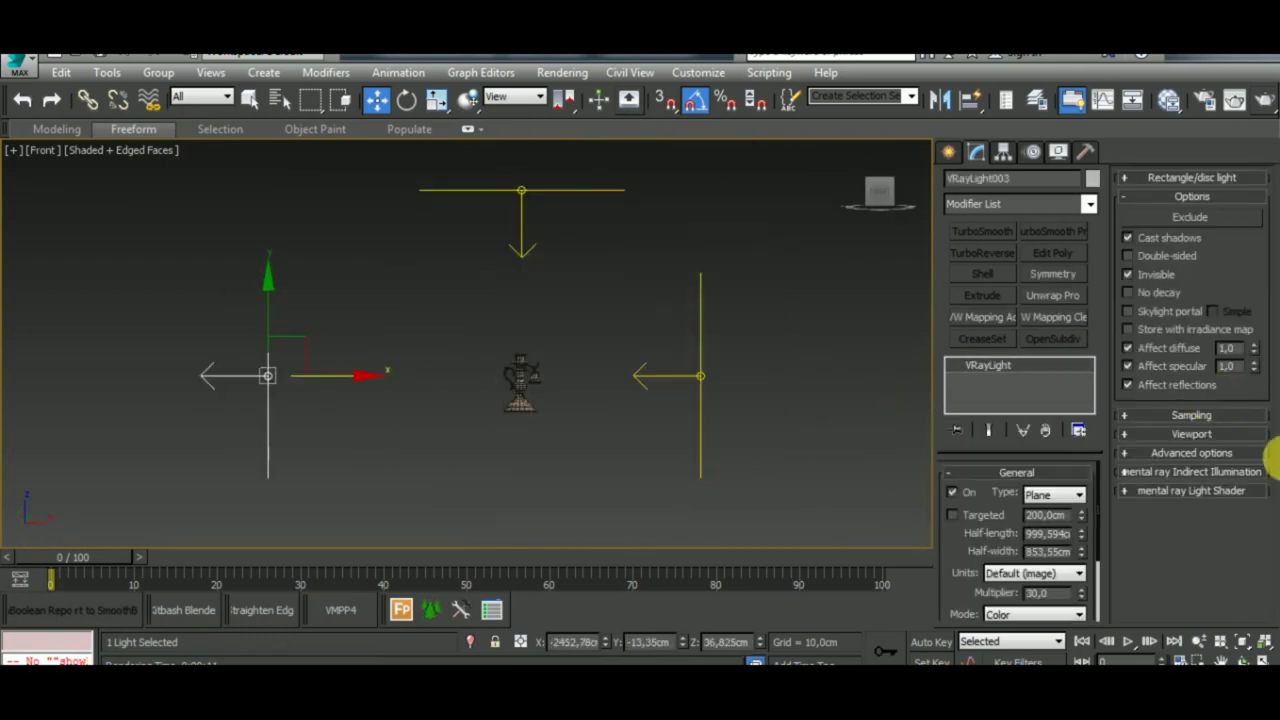
pyautogui.click(940, 100)
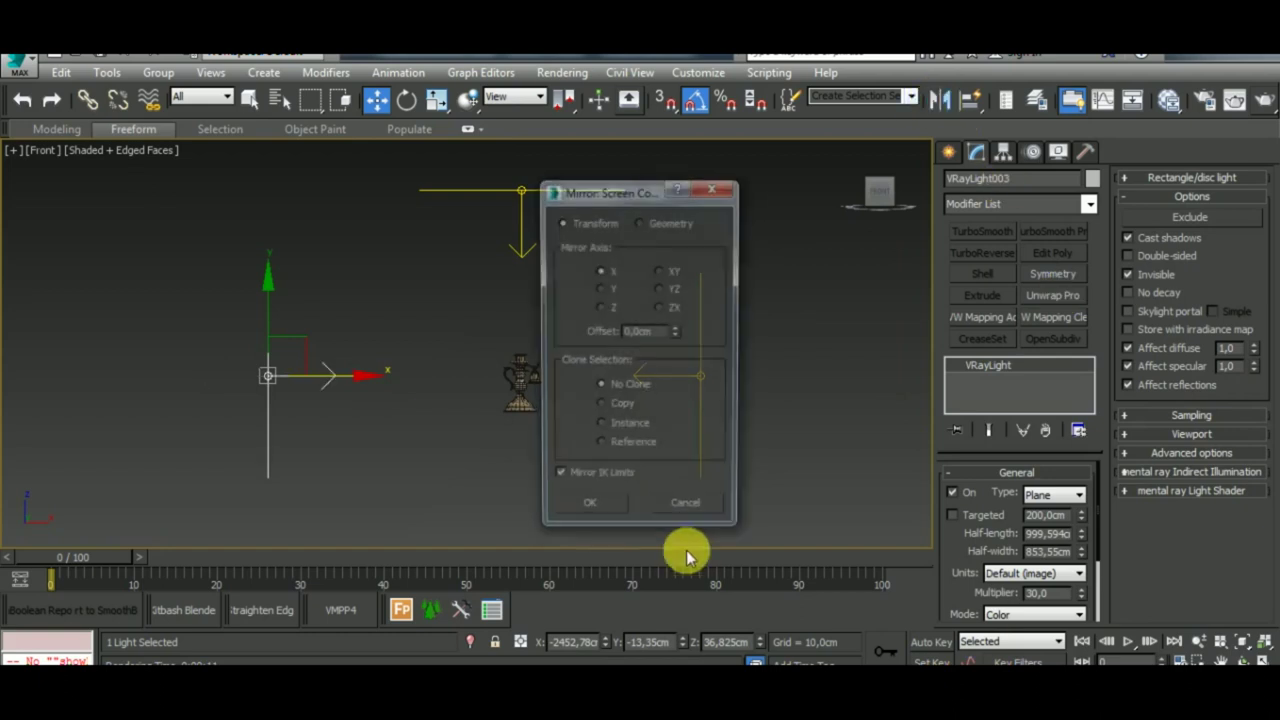
pyautogui.click(591, 509)
# Switch to Perspective, start a test render, then cancel it.
pyautogui.moveTo(606, 400)
pyautogui.keyDown('alt'); pyautogui.mouseDown(button='middle')
pyautogui.moveTo(669, 474)
pyautogui.moveTo(530, 362)
pyautogui.mouseUp(button='middle'); pyautogui.keyUp('alt')
pyautogui.scroll(5, 560, 380)
pyautogui.scroll(3, 586, 386)
pyautogui.press('p')
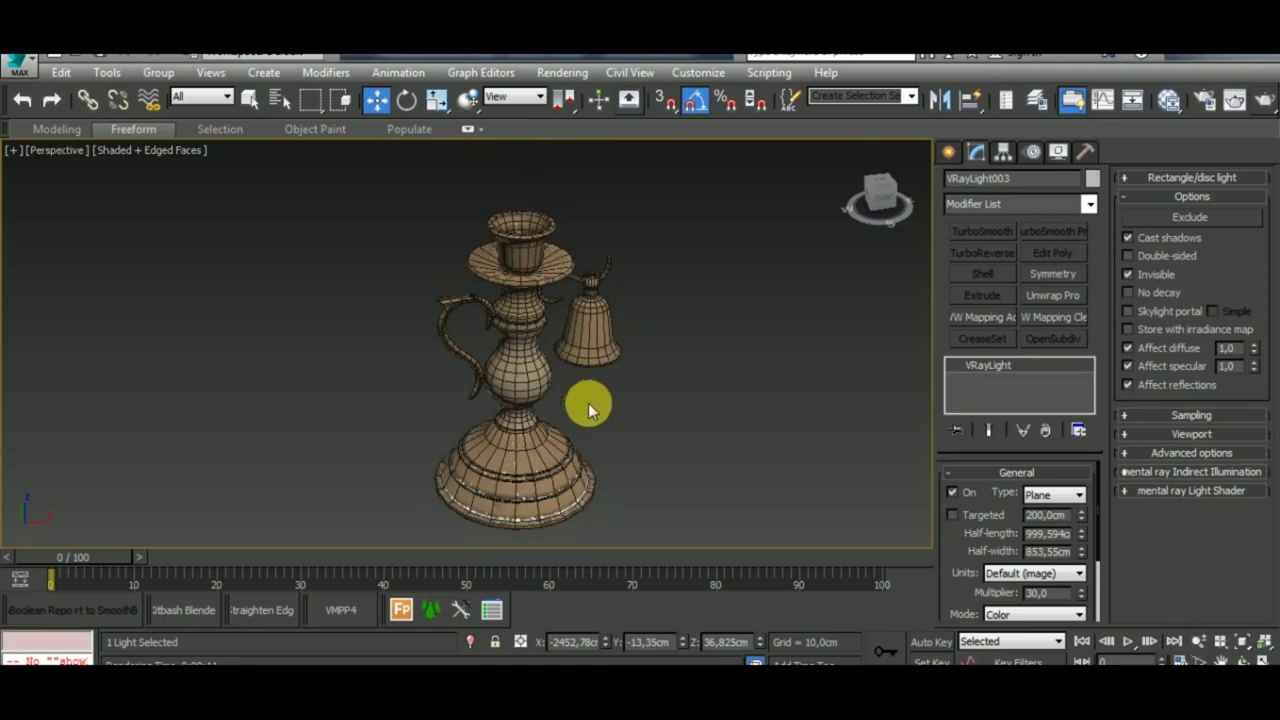
pyautogui.click(1236, 99)
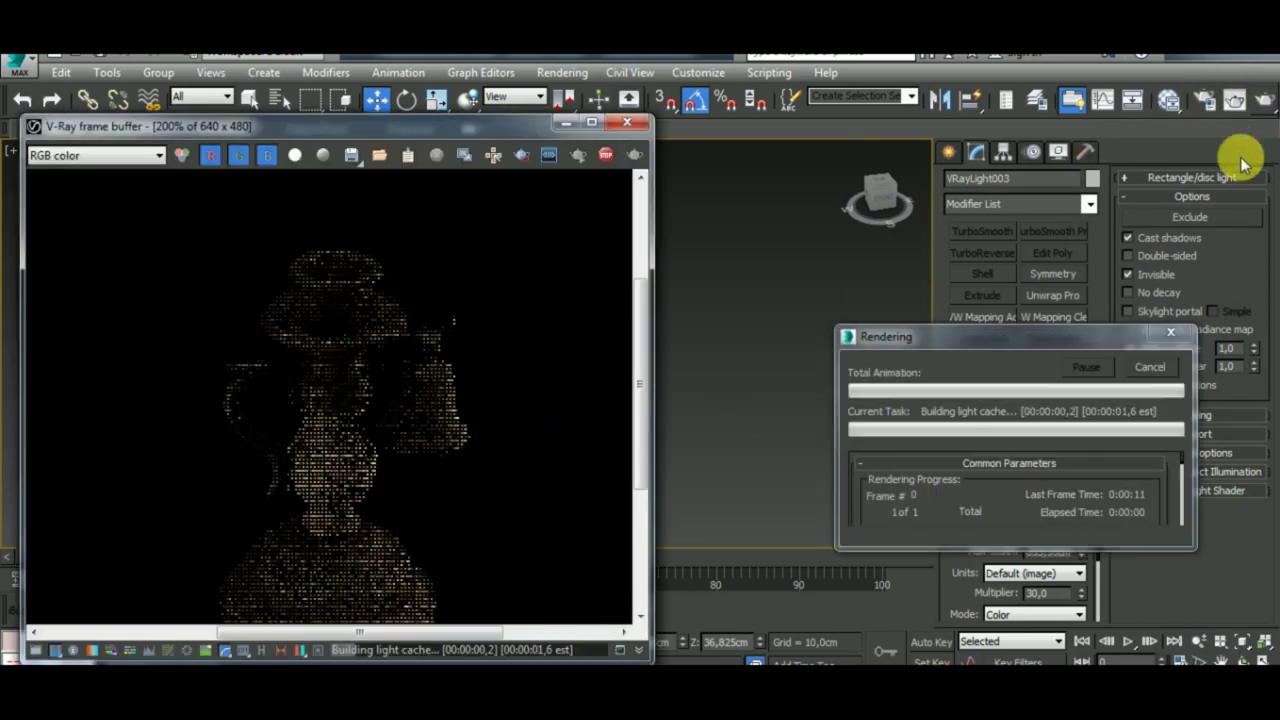
pyautogui.scroll(-1, 540, 390)
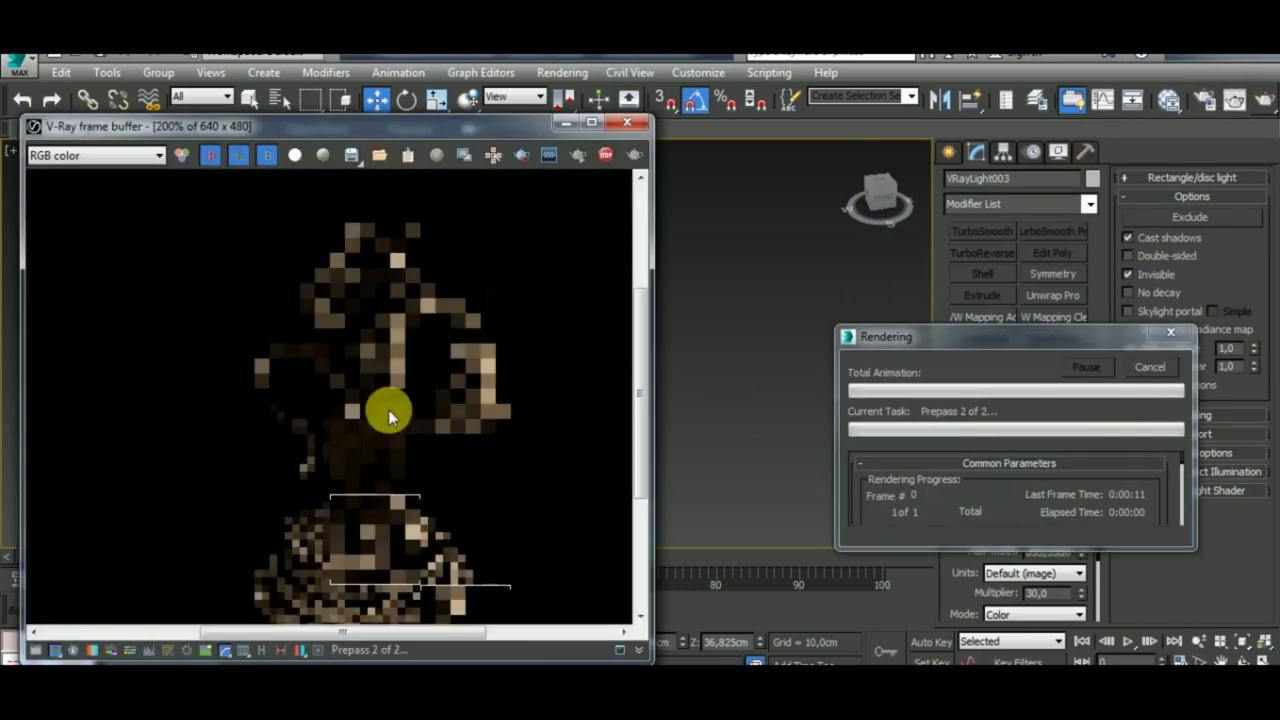
pyautogui.click(1152, 368)
# Close the render window and select the candlestick's middle vase part.
pyautogui.click(627, 122)
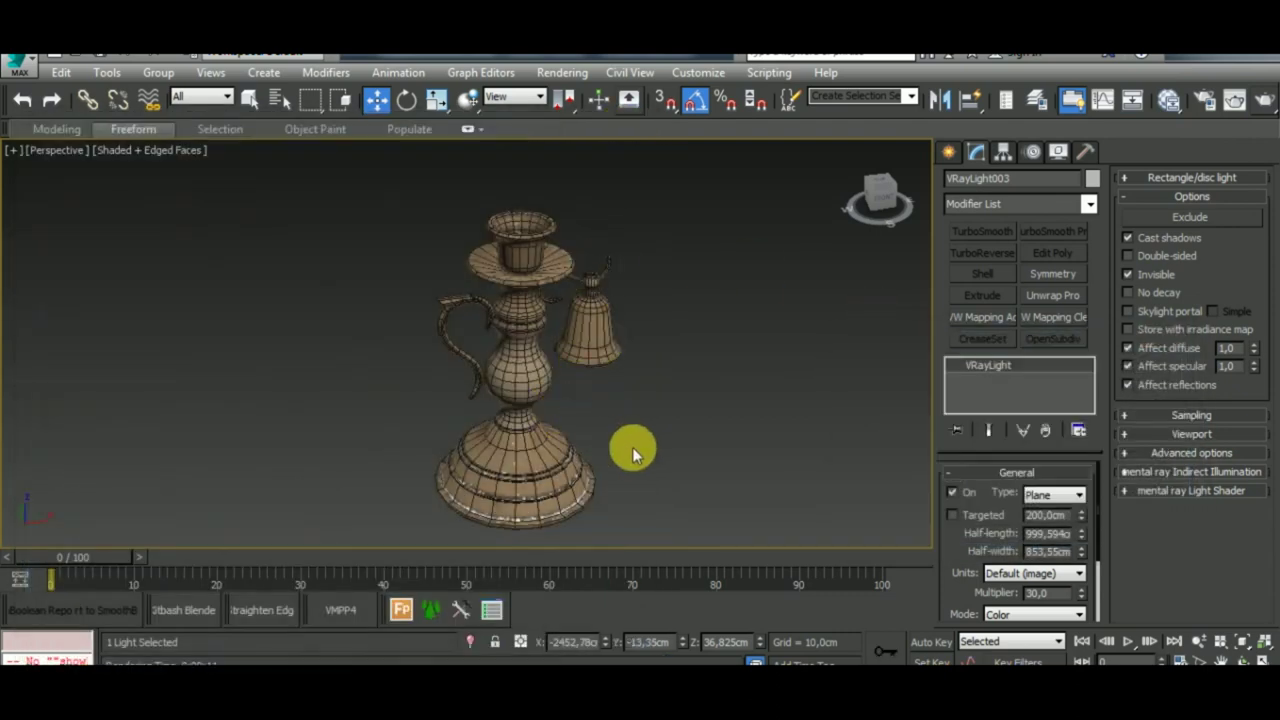
pyautogui.scroll(1, 640, 440)
pyautogui.click(514, 351)
pyautogui.scroll(2, 514, 351)
pyautogui.scroll(2, 531, 363)
pyautogui.scroll(2, 550, 378)
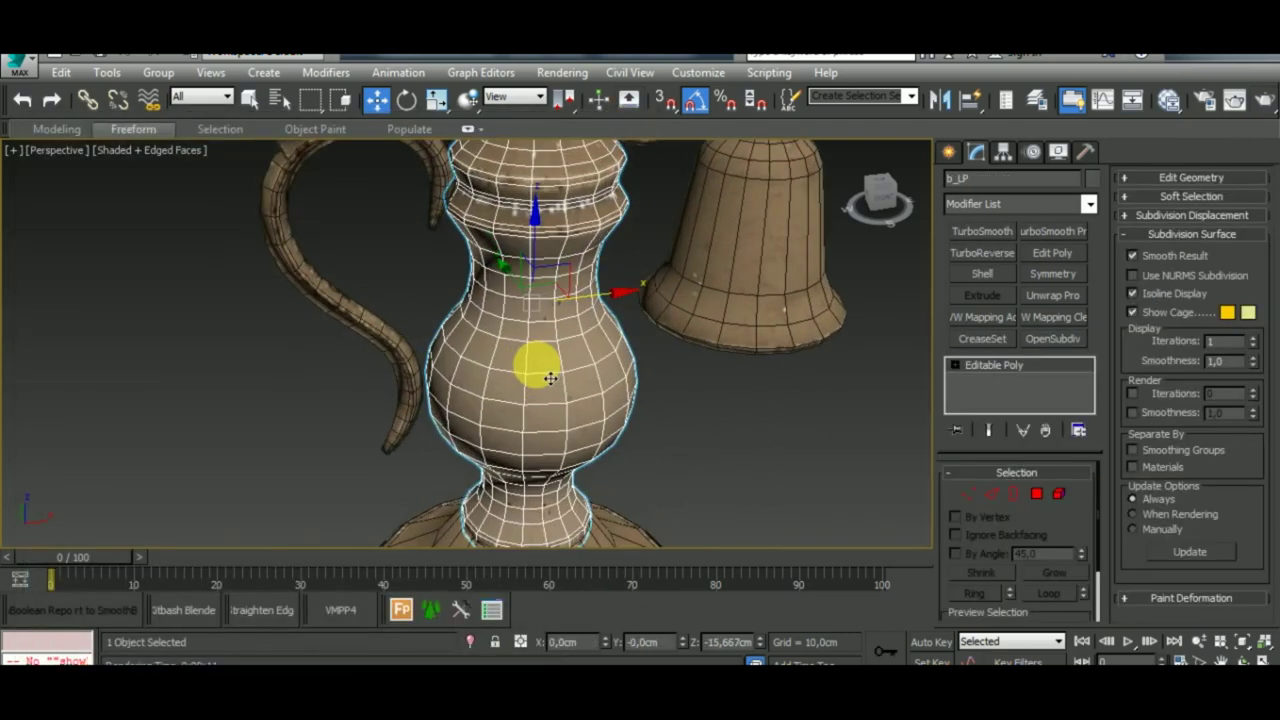
pyautogui.scroll(-1, 550, 378)
pyautogui.moveTo(604, 394)
pyautogui.keyDown('alt'); pyautogui.mouseDown(button='middle')
pyautogui.moveTo(714, 329)
pyautogui.moveTo(691, 337)
pyautogui.moveTo(806, 302)
pyautogui.mouseUp(button='middle'); pyautogui.keyUp('alt')
# Assign the textured VRayMtl (Material #30) to the vase from the Slate Material Editor and show it shaded in the viewport.
pyautogui.click(1166, 100)
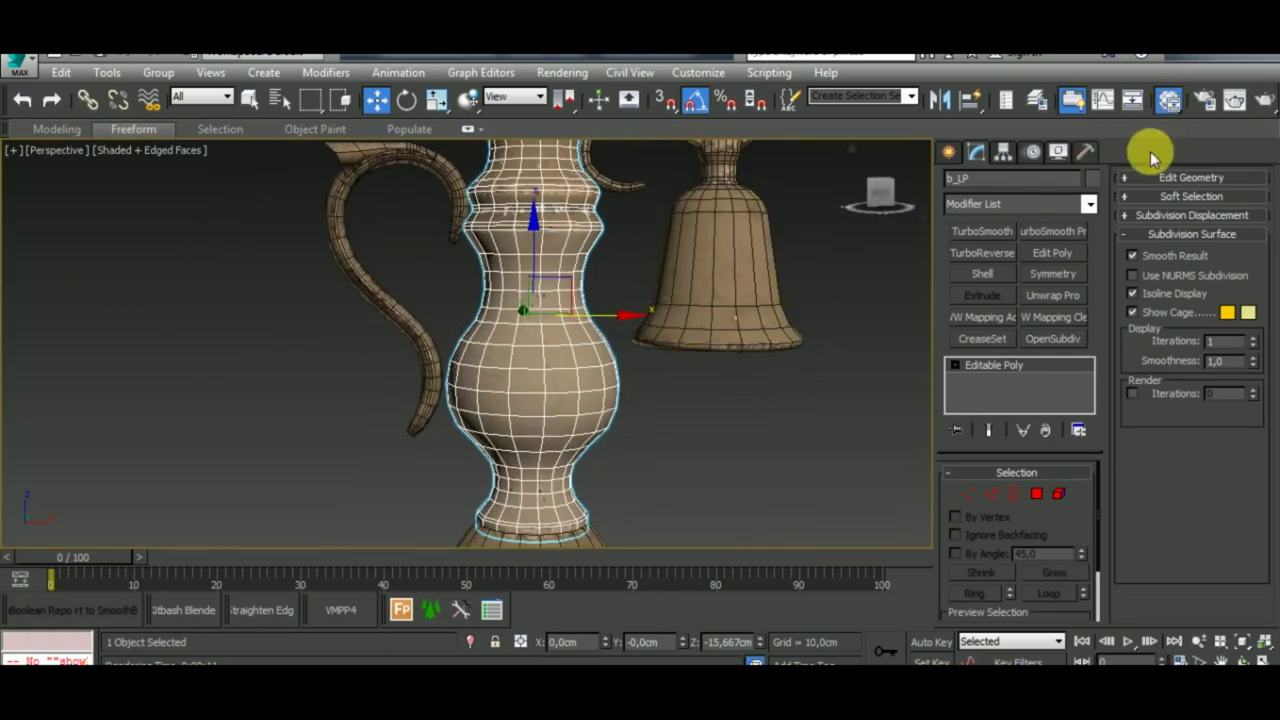
pyautogui.scroll(-2, 880, 415)
pyautogui.scroll(-2, 840, 425)
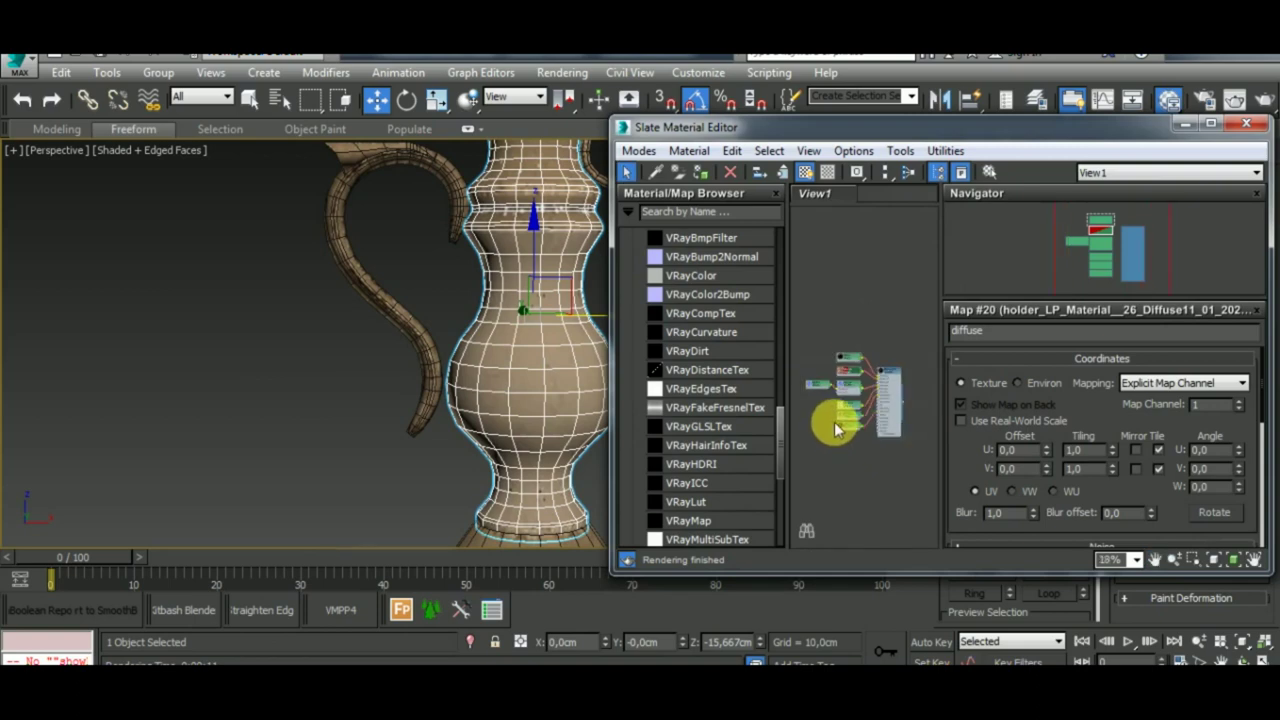
pyautogui.scroll(-1, 880, 400)
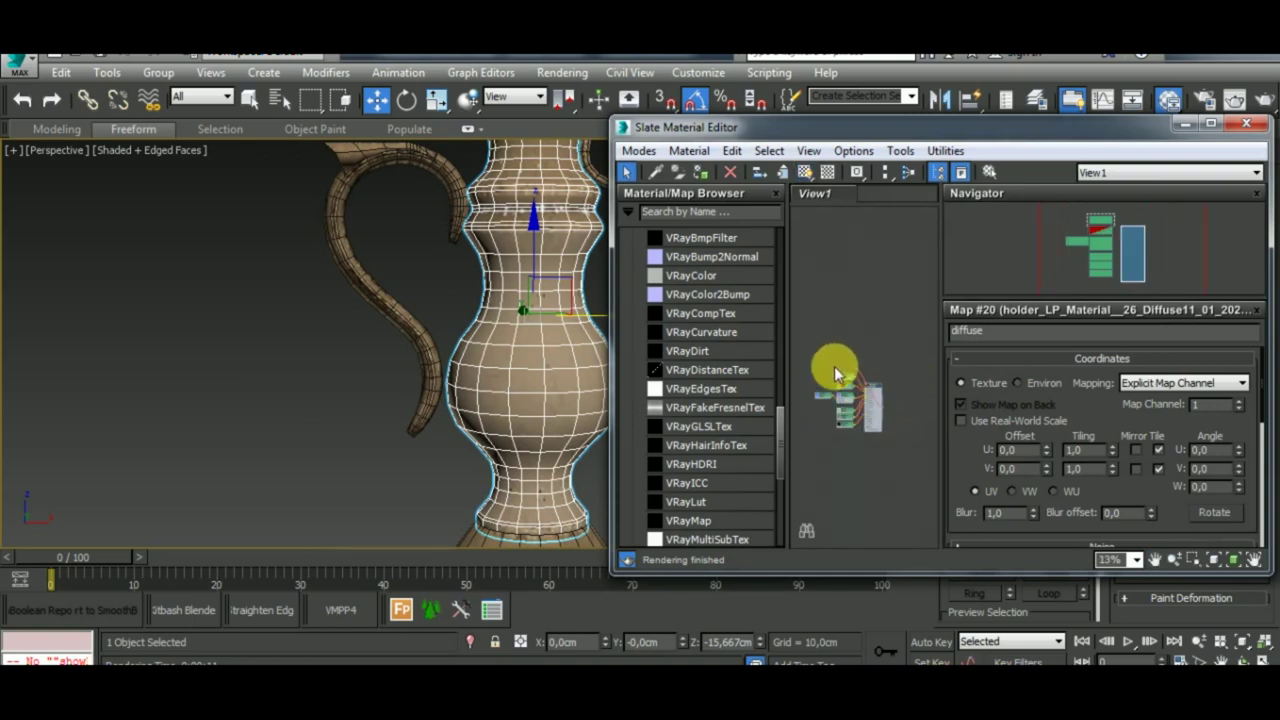
pyautogui.moveTo(829, 371); pyautogui.dragTo(556, 400)
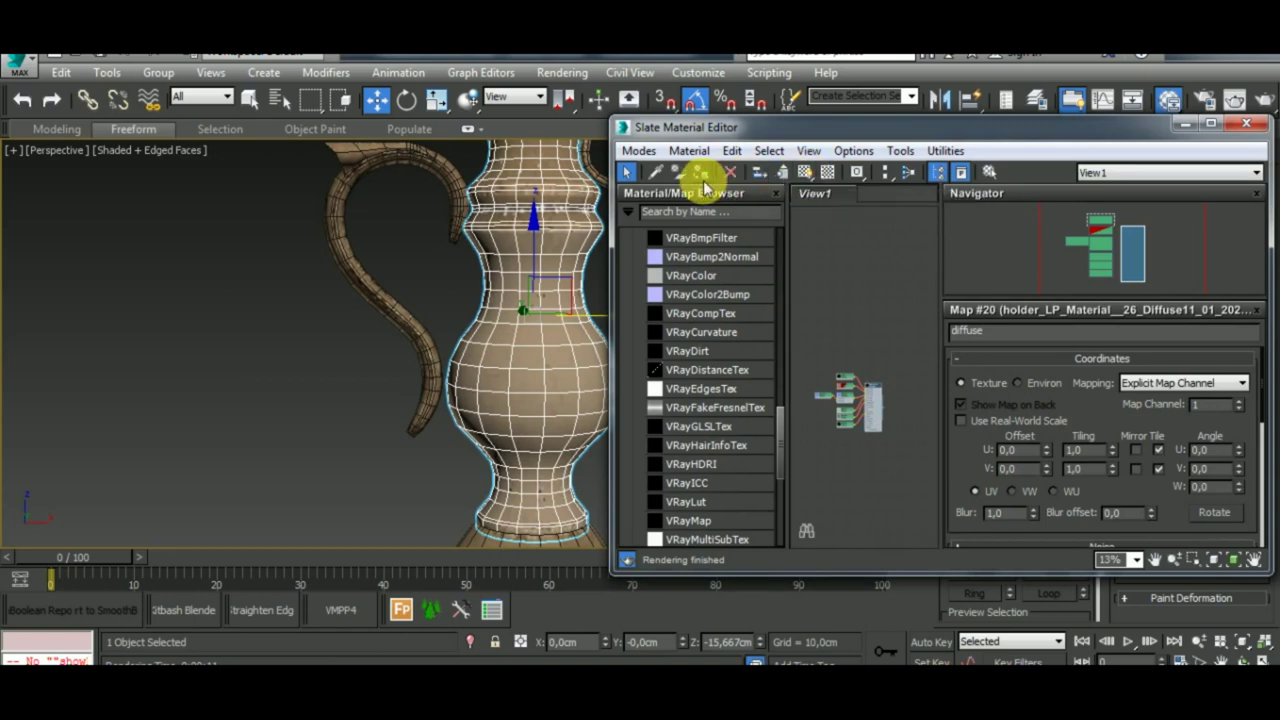
pyautogui.click(812, 175)
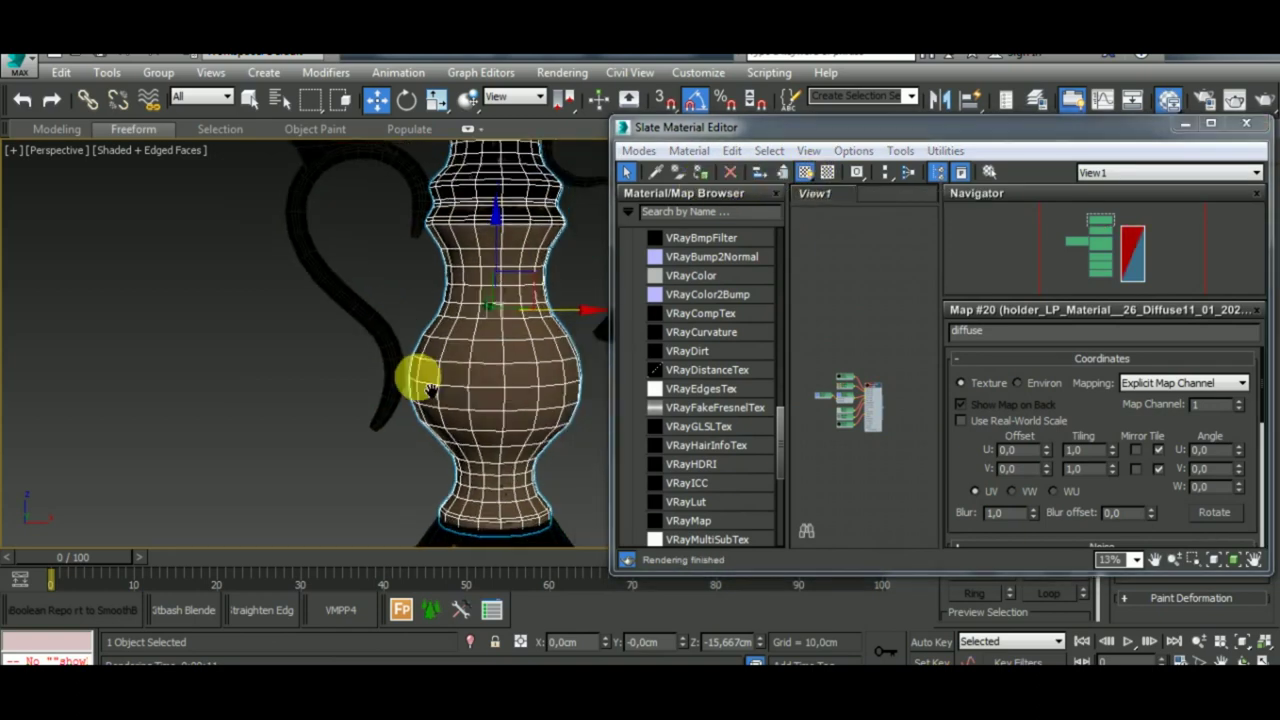
pyautogui.scroll(-3, 420, 374)
pyautogui.scroll(-3, 414, 331)
# Test-render the textured candlestick, then maximize the Slate Material Editor.
pyautogui.moveTo(512, 477); pyautogui.dragTo(337, 233)
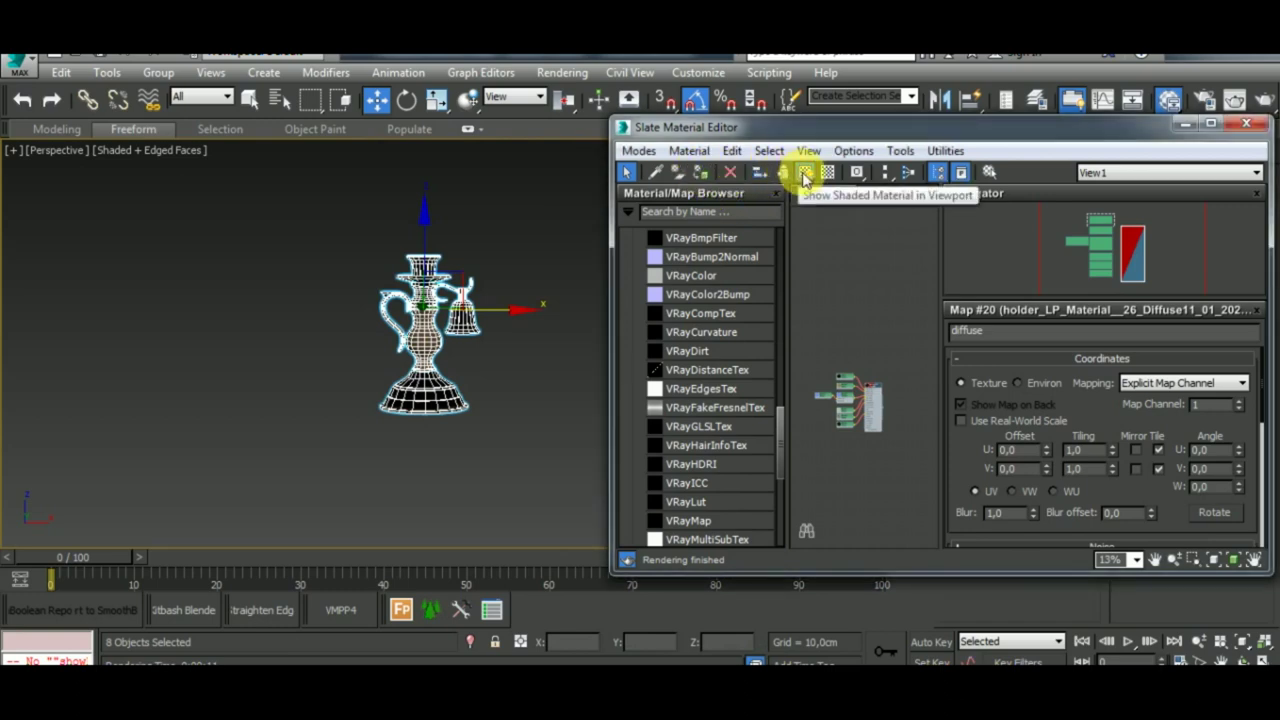
pyautogui.scroll(-3, 849, 402)
pyautogui.click(491, 429)
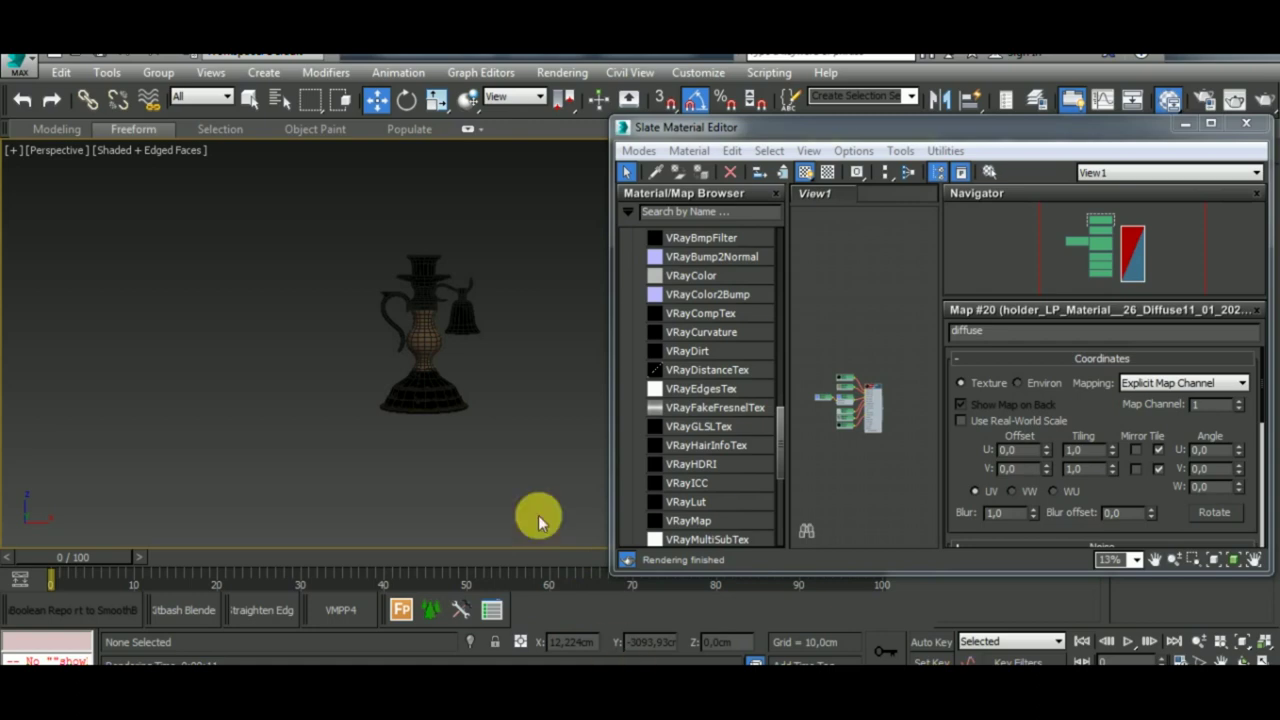
pyautogui.scroll(5, 491, 443)
pyautogui.click(1264, 104)
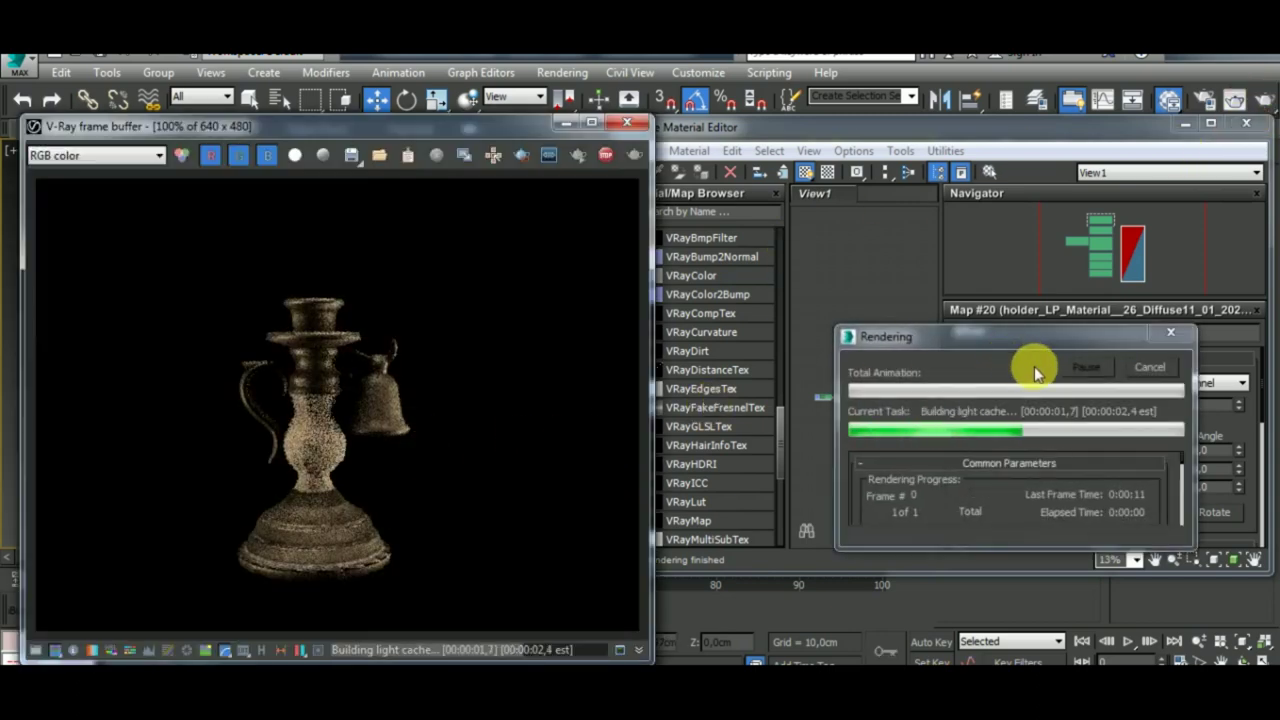
pyautogui.click(1150, 368)
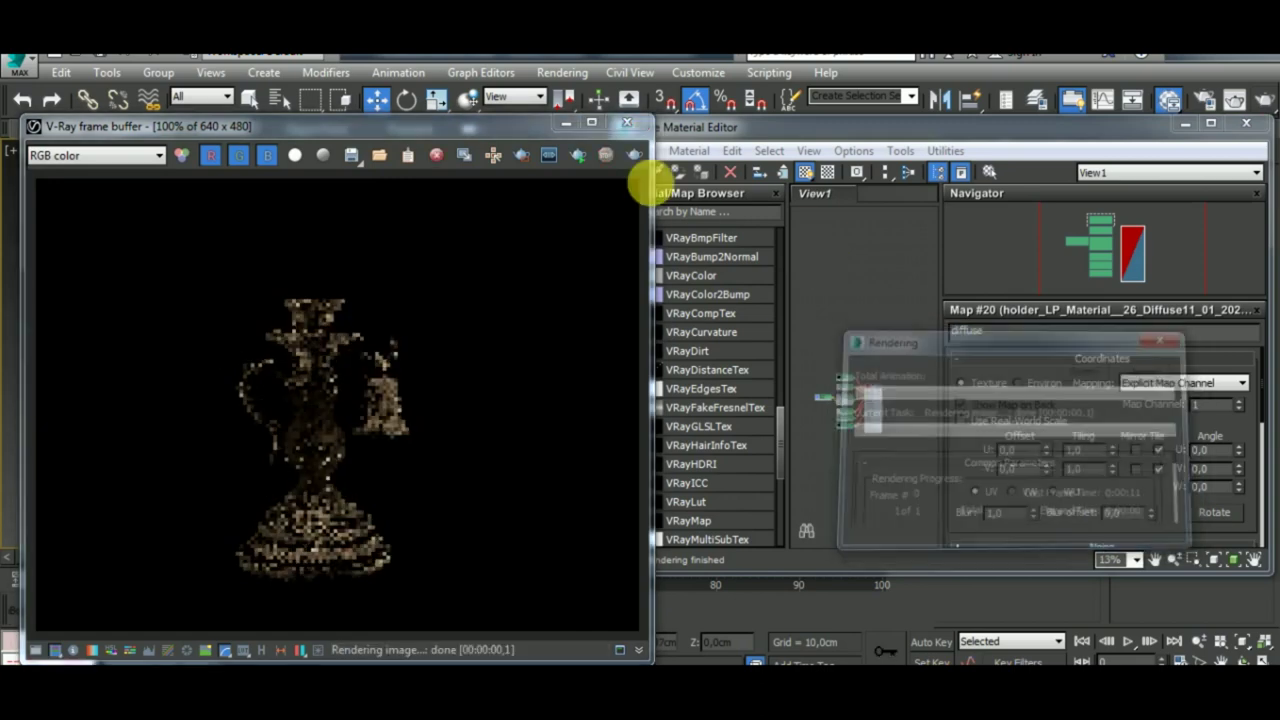
pyautogui.click(628, 127)
pyautogui.scroll(3, 855, 400)
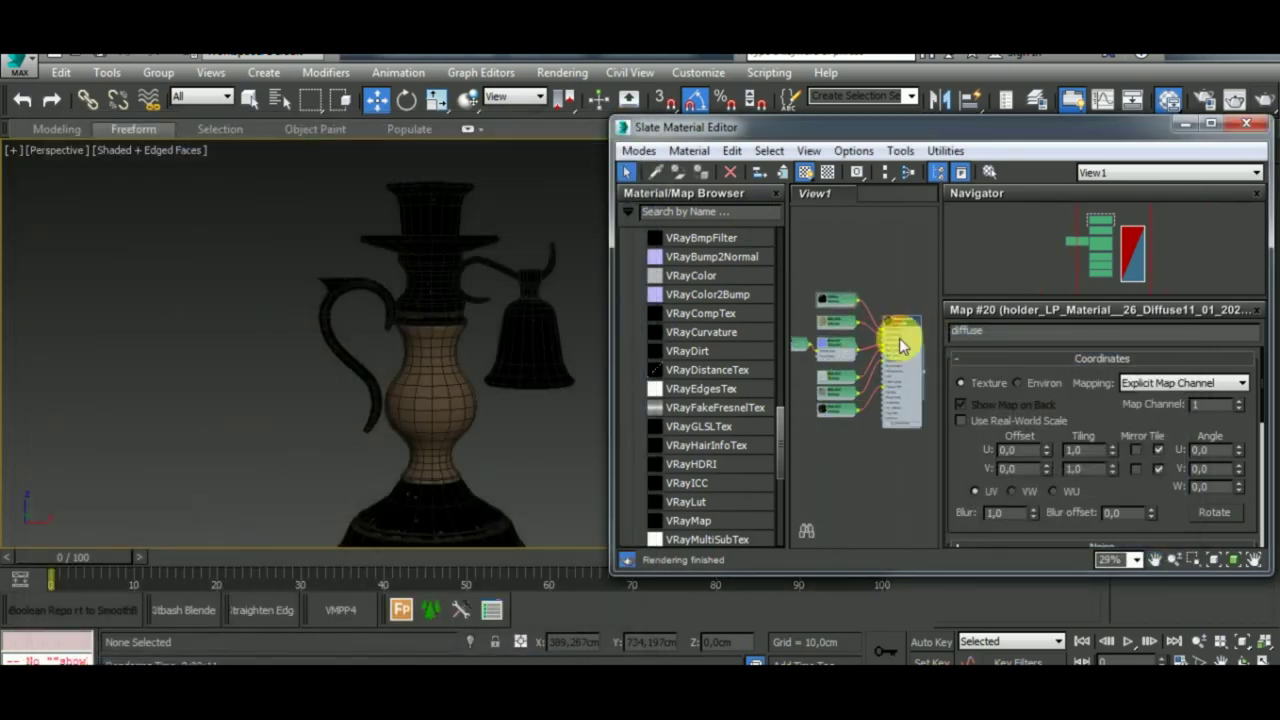
pyautogui.click(1210, 133)
# Rewire Map #23 from the material's Fresnel IOR input to its IOR input.
pyautogui.scroll(2, 500, 371)
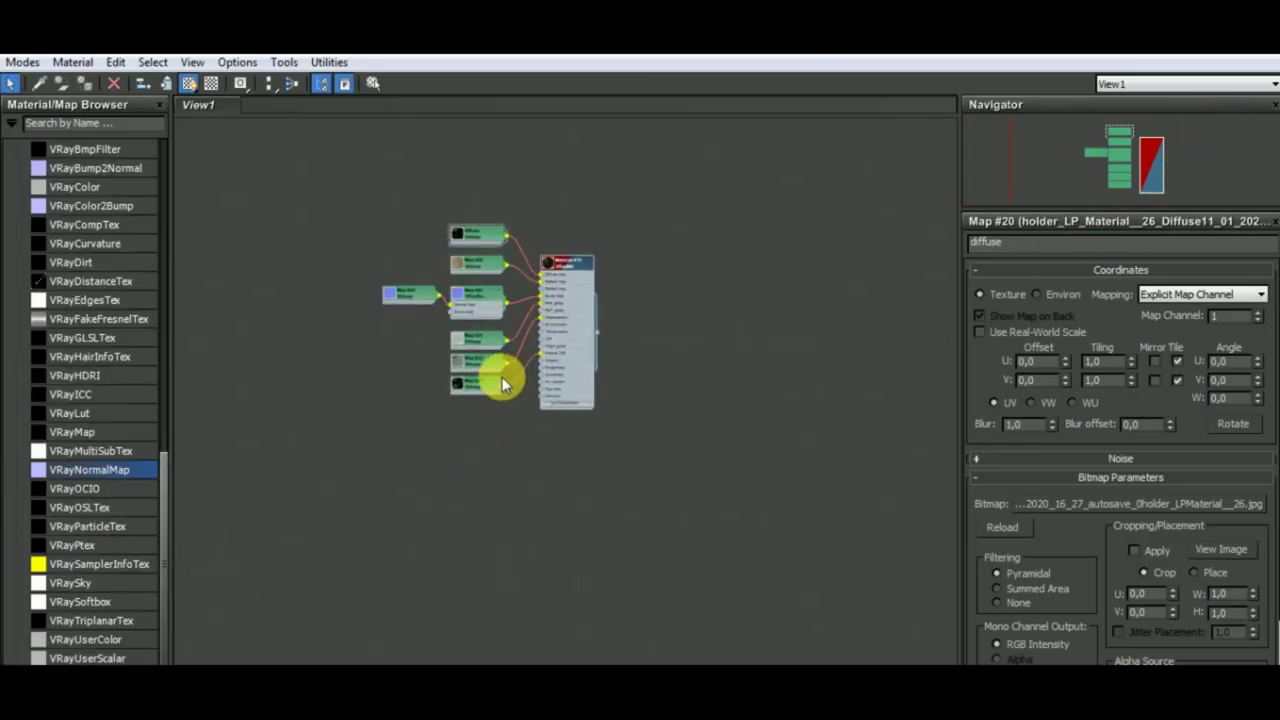
pyautogui.scroll(2, 515, 380)
pyautogui.scroll(2, 522, 383)
pyautogui.scroll(2, 503, 403)
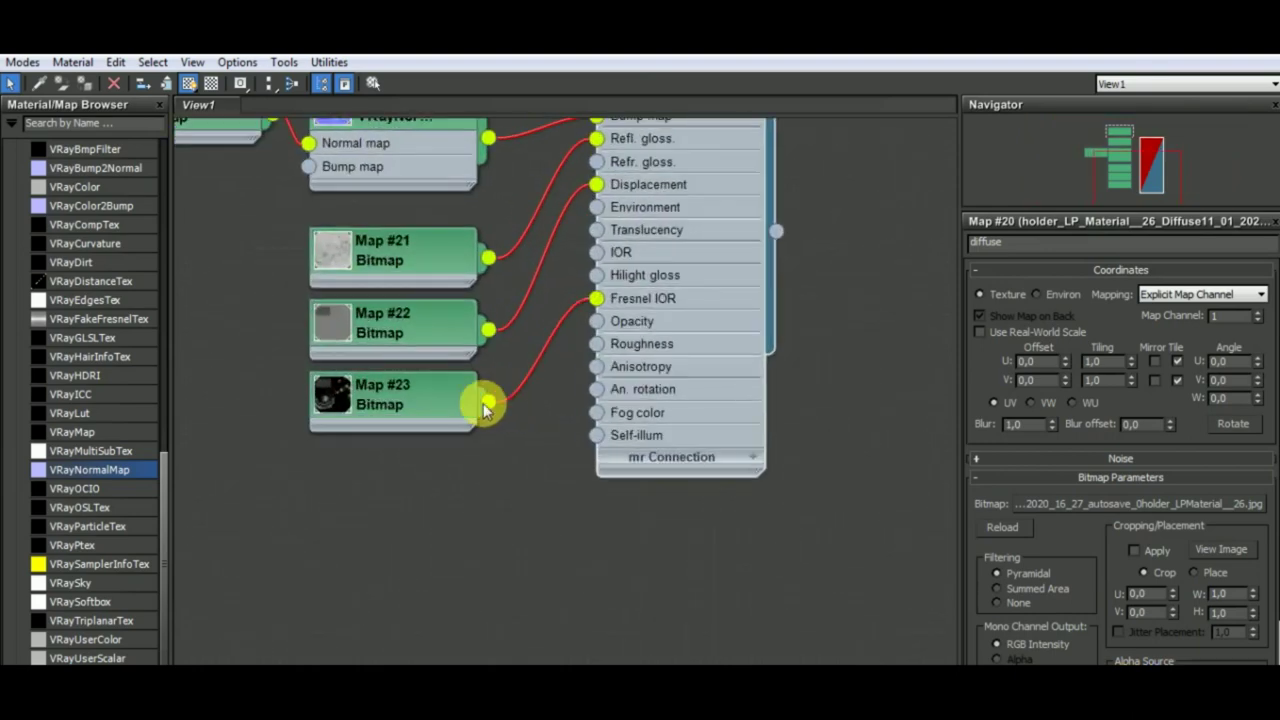
pyautogui.moveTo(594, 316); pyautogui.dragTo(597, 280)
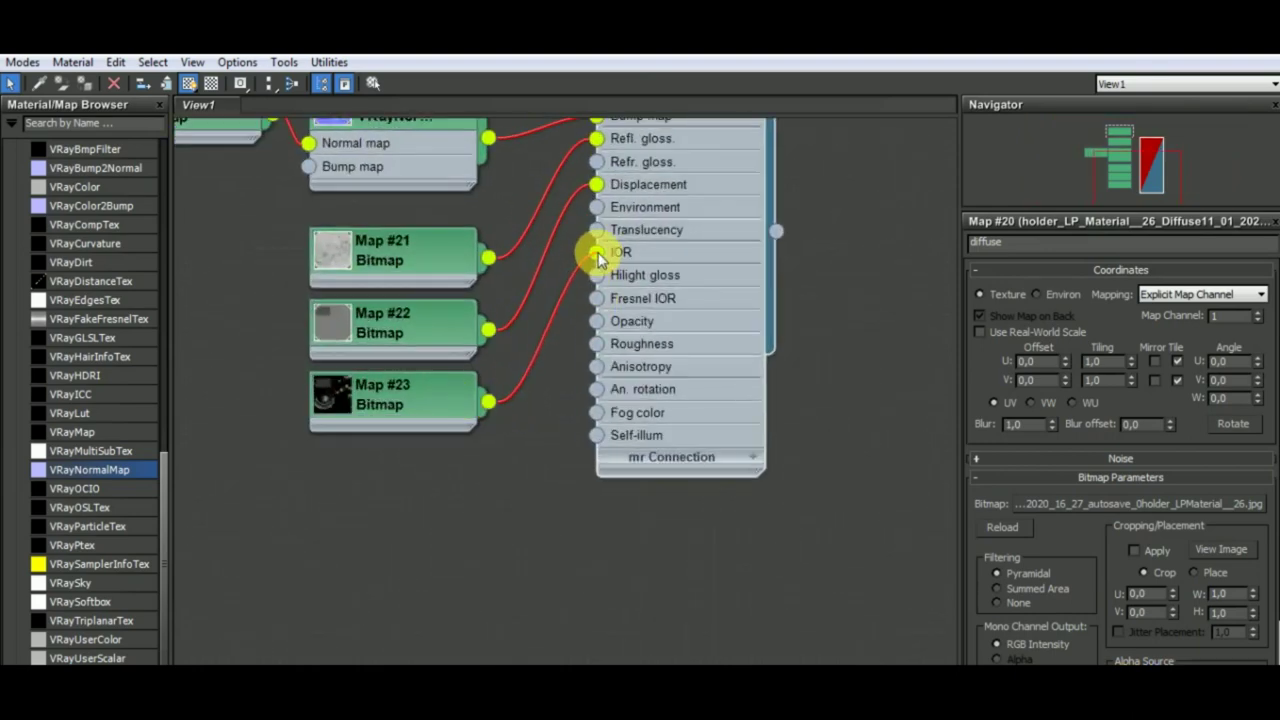
# Move the Map #21 and Map #22 bitmap nodes upward to tidy the node view.
pyautogui.moveTo(537, 446); pyautogui.dragTo(551, 523, button='middle')
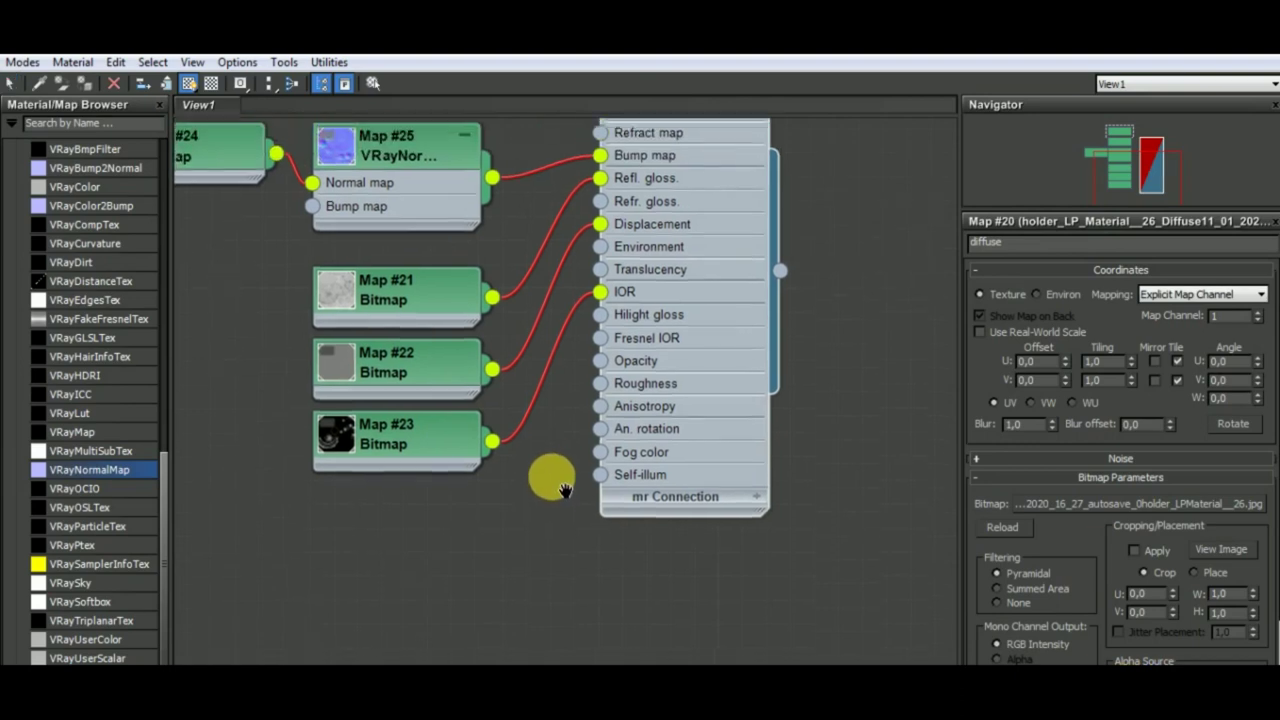
pyautogui.moveTo(455, 345); pyautogui.dragTo(450, 318)
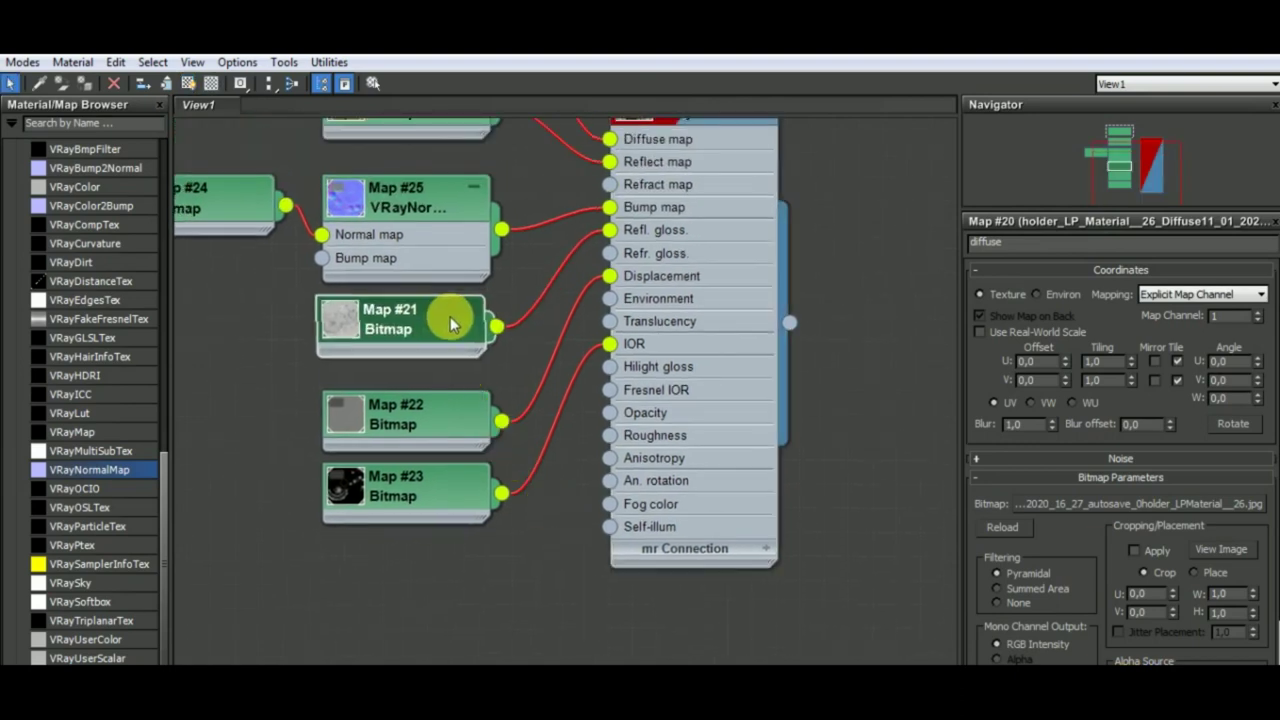
pyautogui.moveTo(438, 410); pyautogui.dragTo(438, 387)
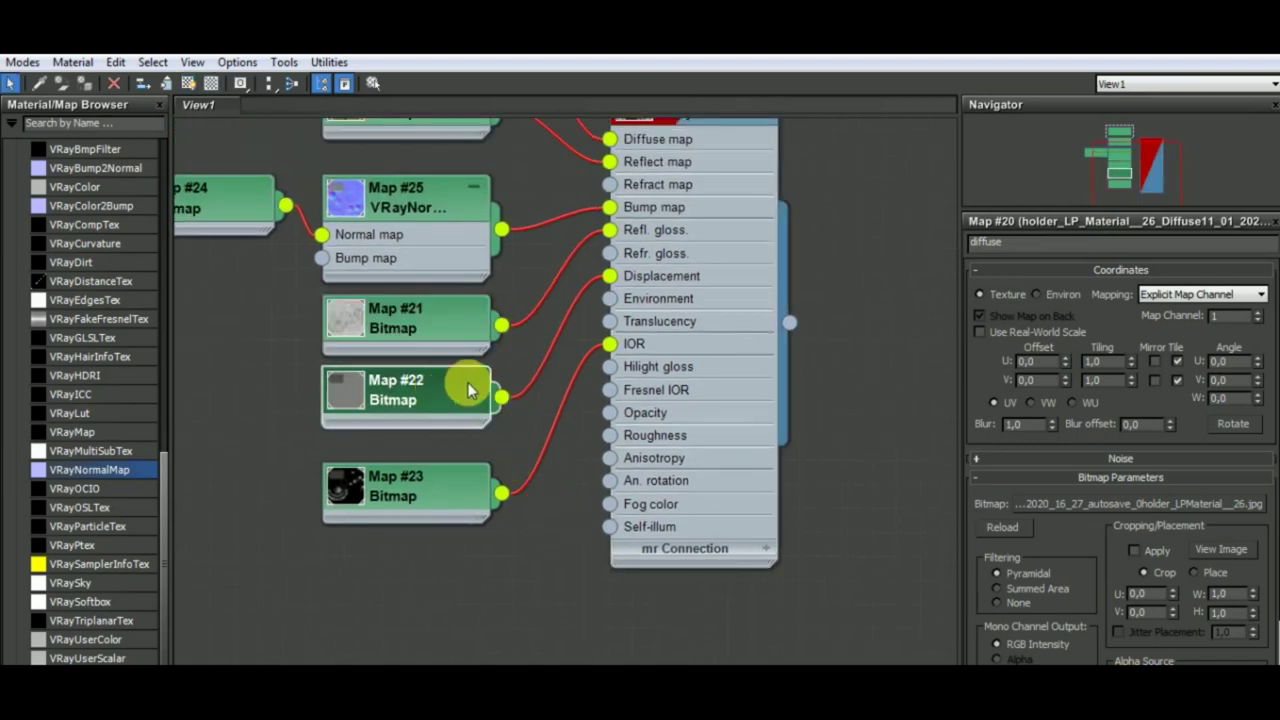
pyautogui.scroll(-1, 485, 378)
pyautogui.scroll(-2, 576, 418)
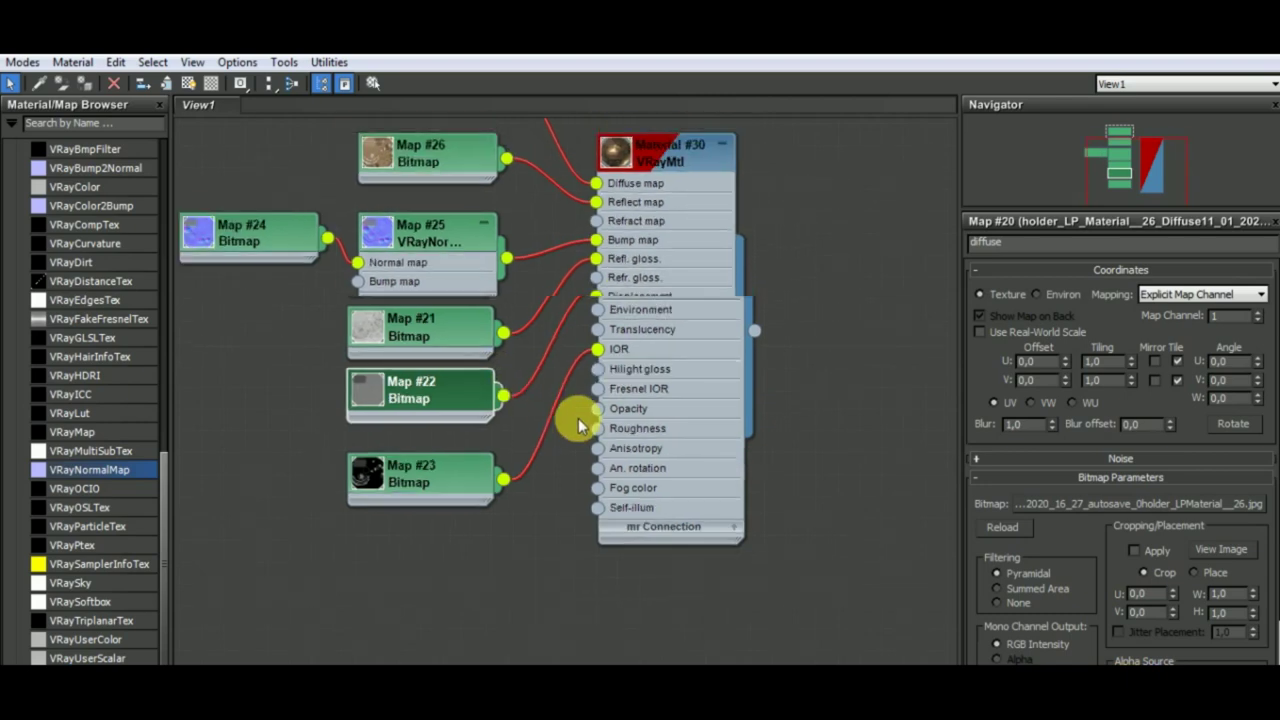
pyautogui.scroll(-2, 578, 418)
pyautogui.scroll(-2, 578, 417)
# Select the whole candlestick, show Material #30 shaded in the viewport, and minimize the Slate editor.
pyautogui.click(1183, 67)
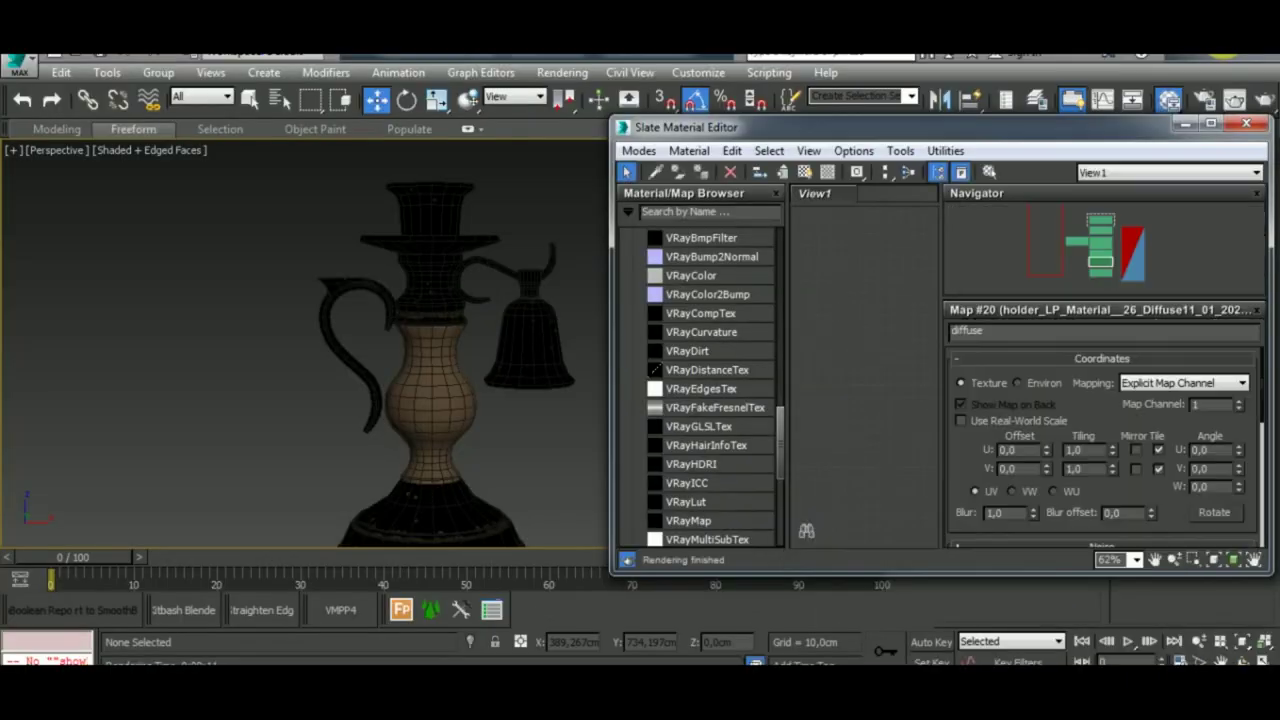
pyautogui.scroll(-2, 549, 423)
pyautogui.scroll(-2, 486, 443)
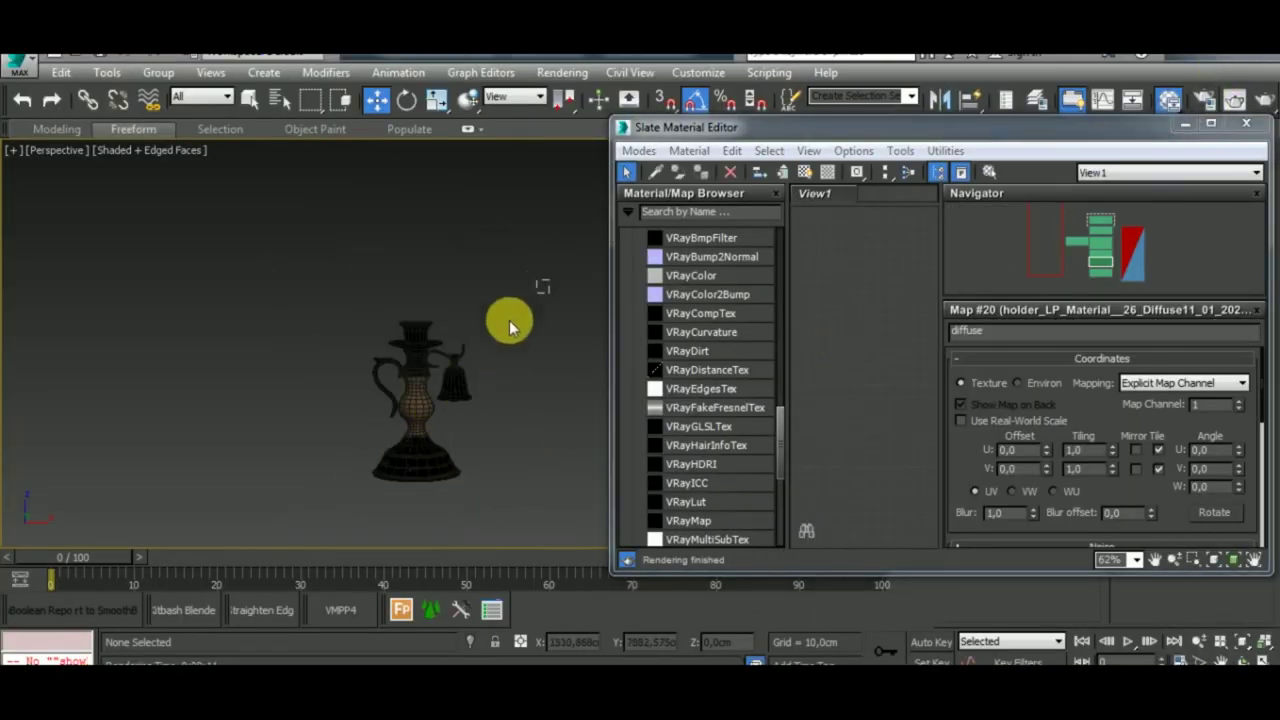
pyautogui.hotkey('ctrl', 'a')
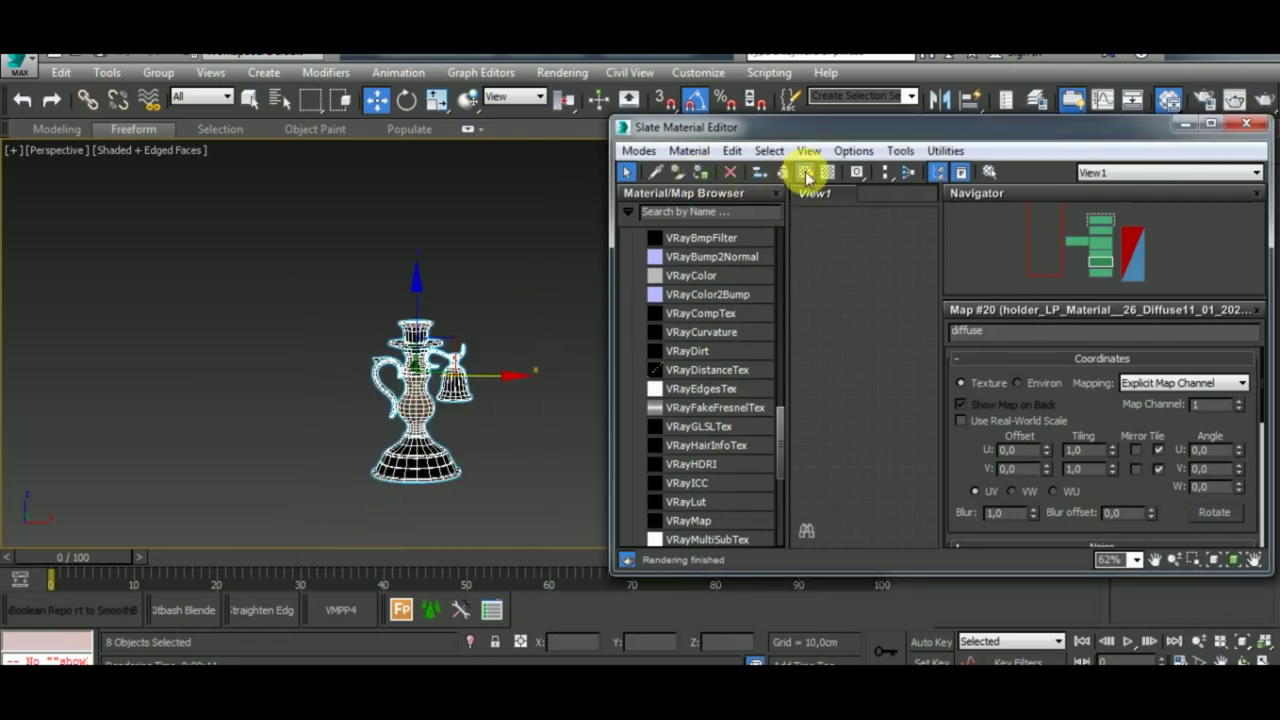
pyautogui.click(808, 176)
pyautogui.click(1184, 125)
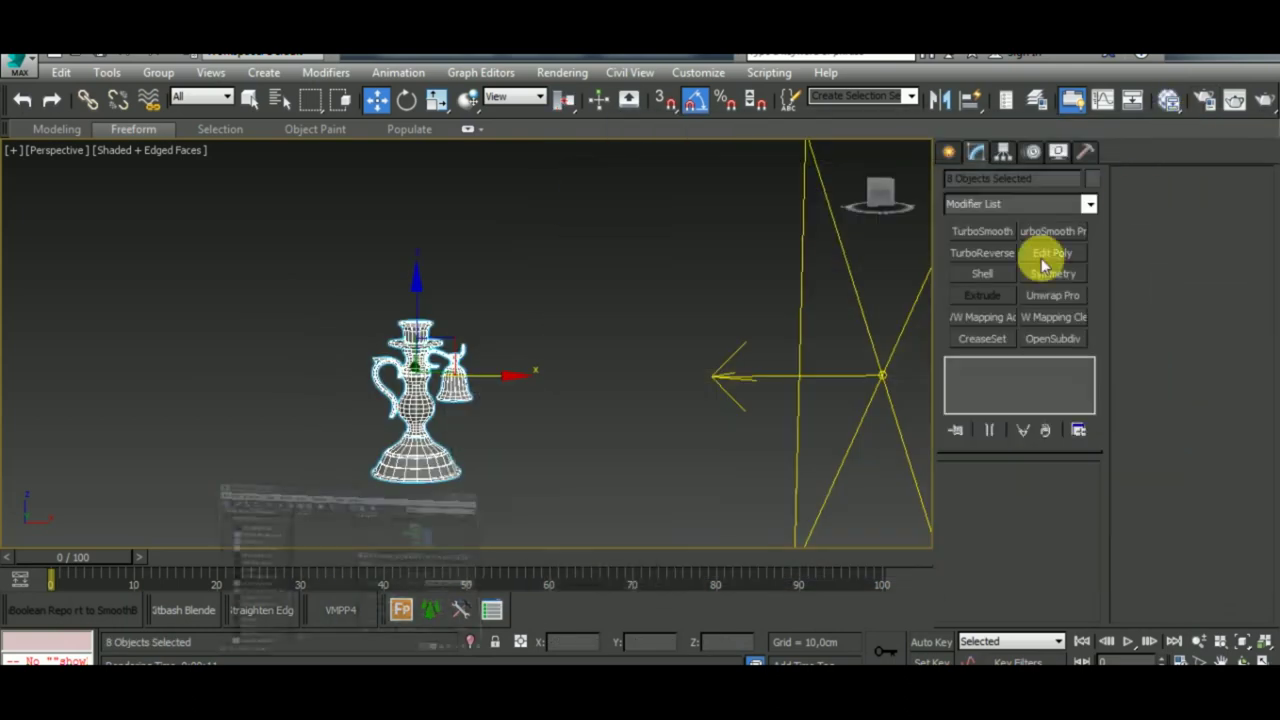
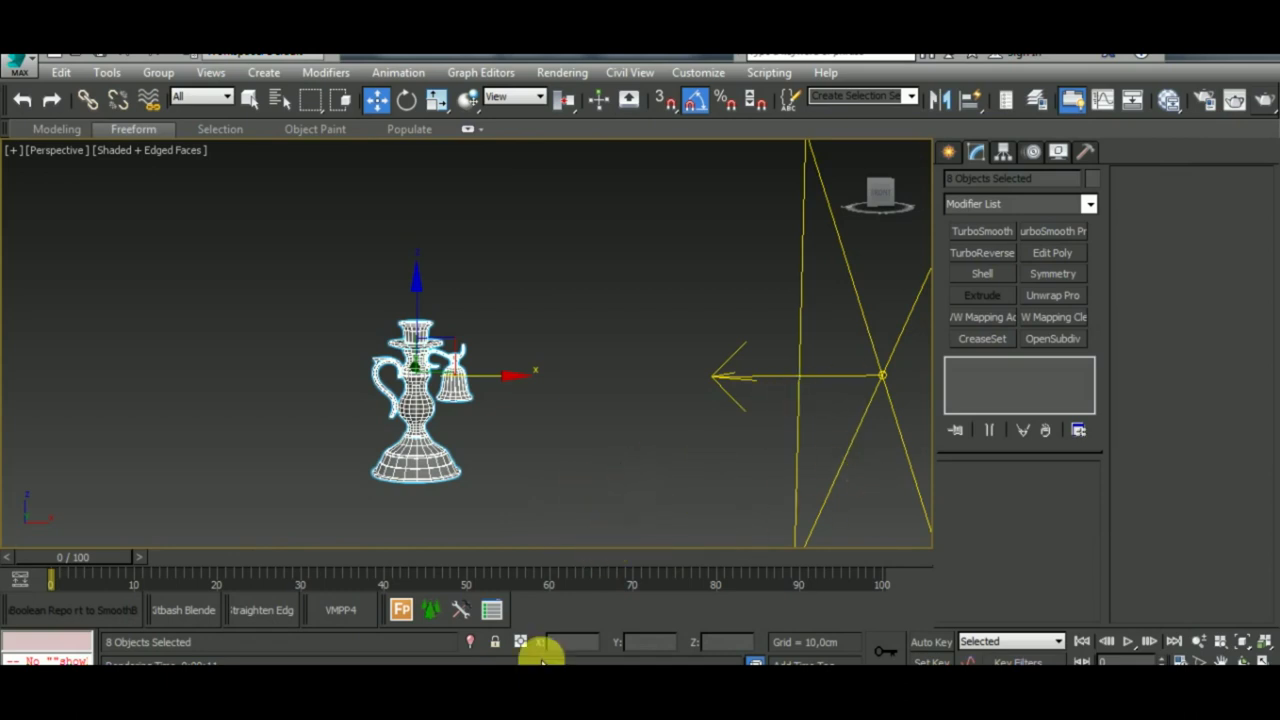
# Start a quick test render of the candlestick, then cancel it and close the render window.
pyautogui.click(1264, 102)
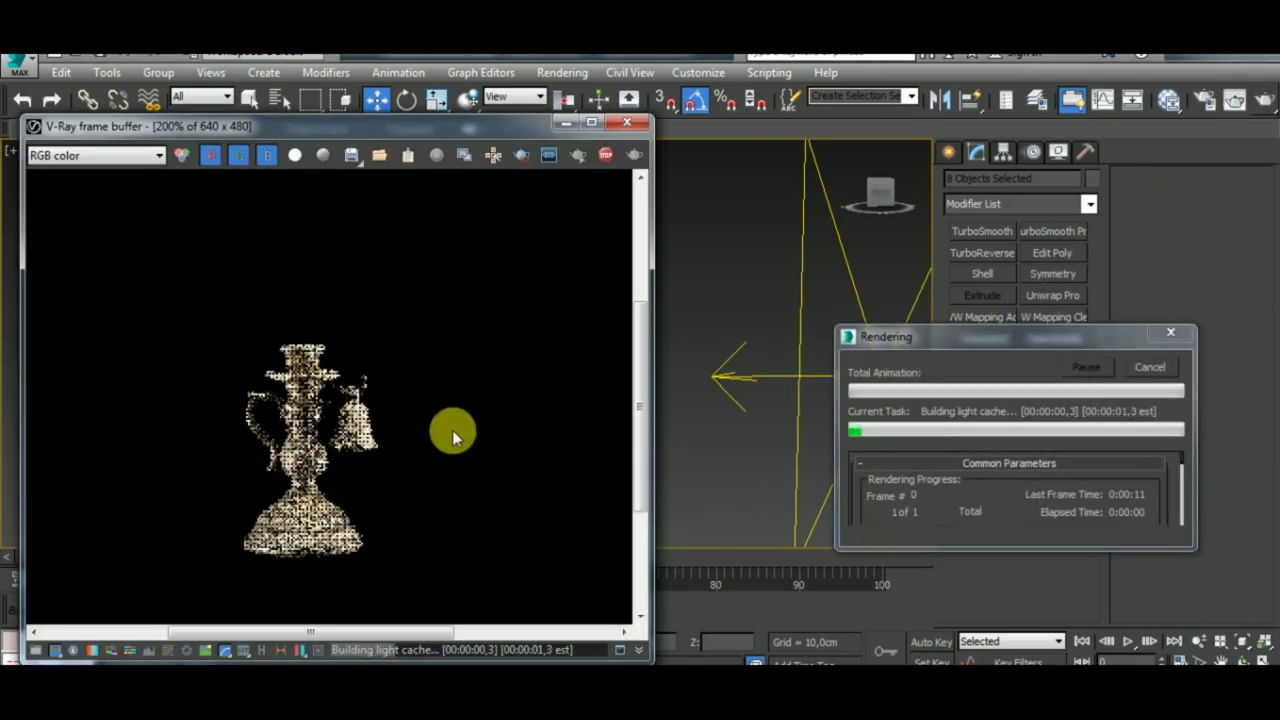
pyautogui.click(1150, 367)
pyautogui.click(627, 122)
# Set the left plane light VRayLight003's multiplier to 15.
pyautogui.scroll(-2, 638, 372)
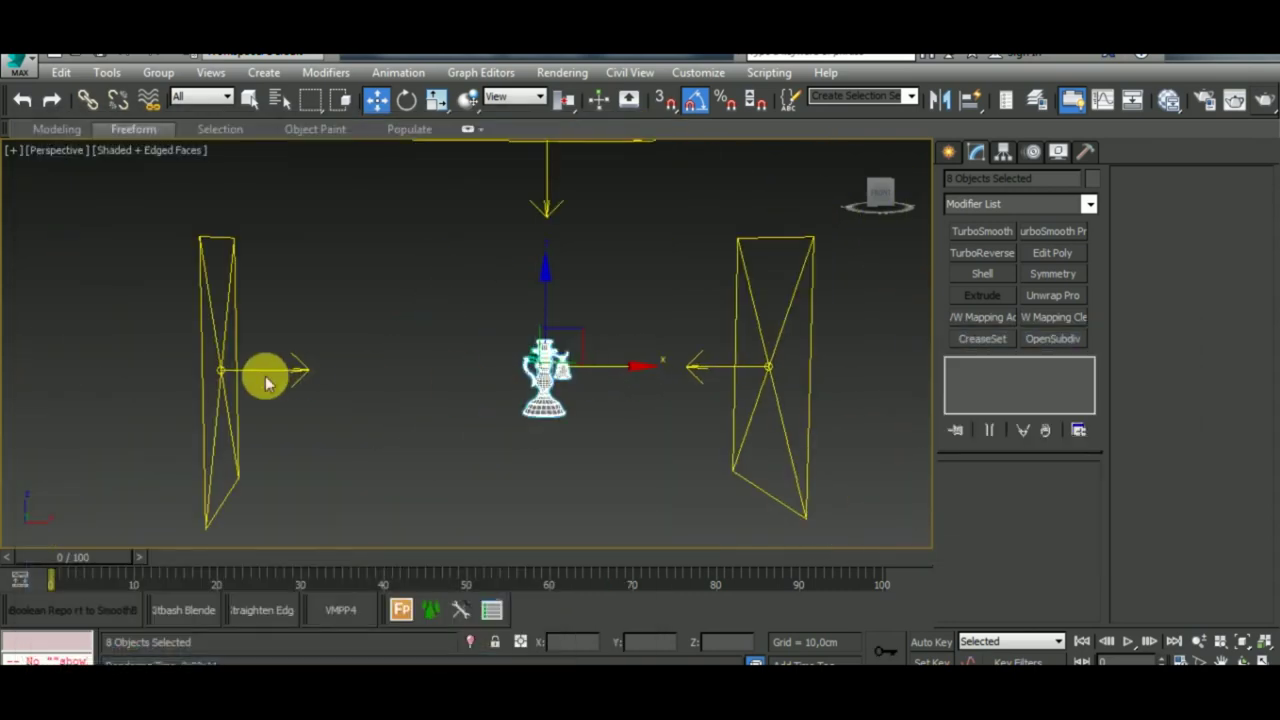
pyautogui.click(220, 368)
pyautogui.doubleClick(1040, 593)
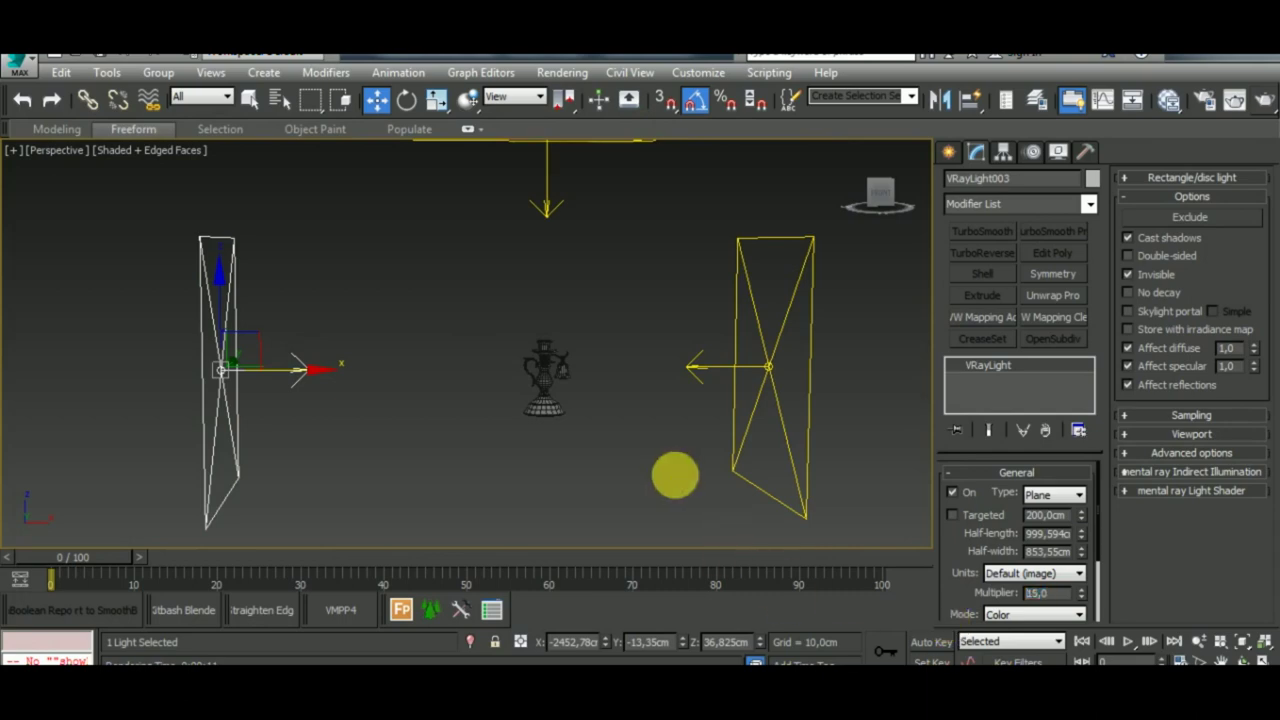
pyautogui.scroll(5, 529, 371)
pyautogui.scroll(3, 563, 429)
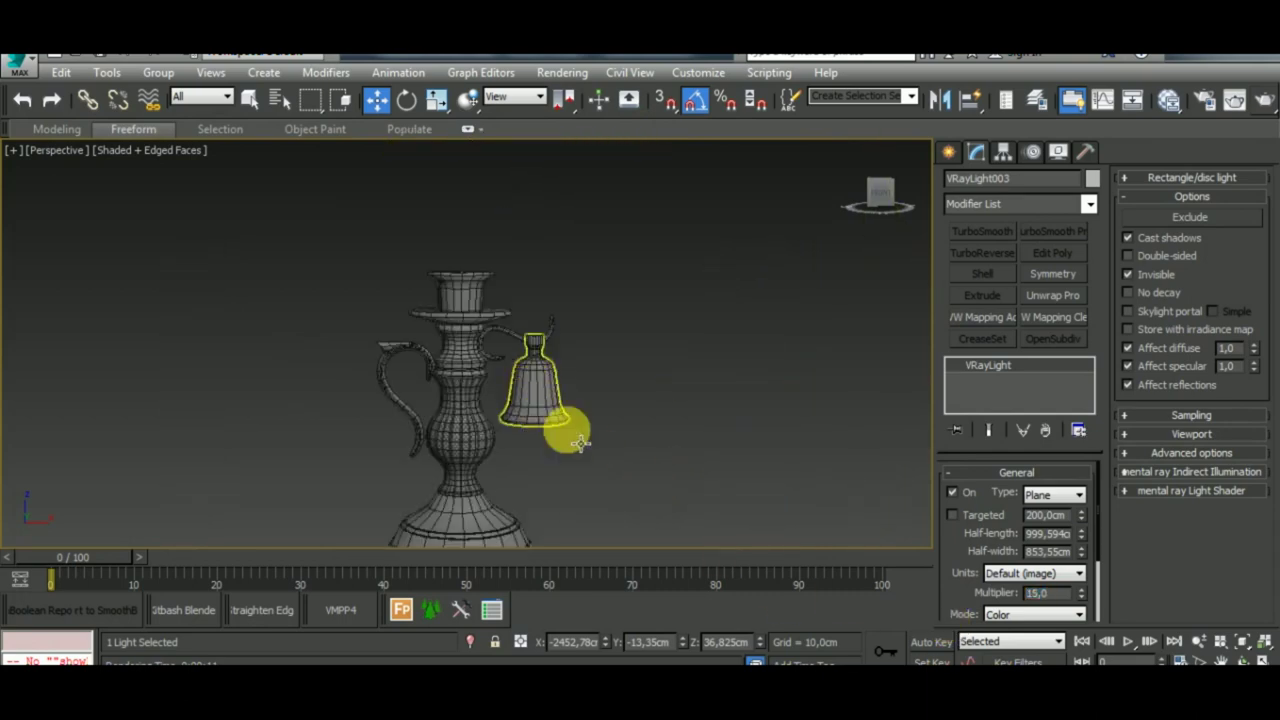
# Test-render again, then set the top plane light VRayLight001's multiplier to 15.
pyautogui.click(1263, 99)
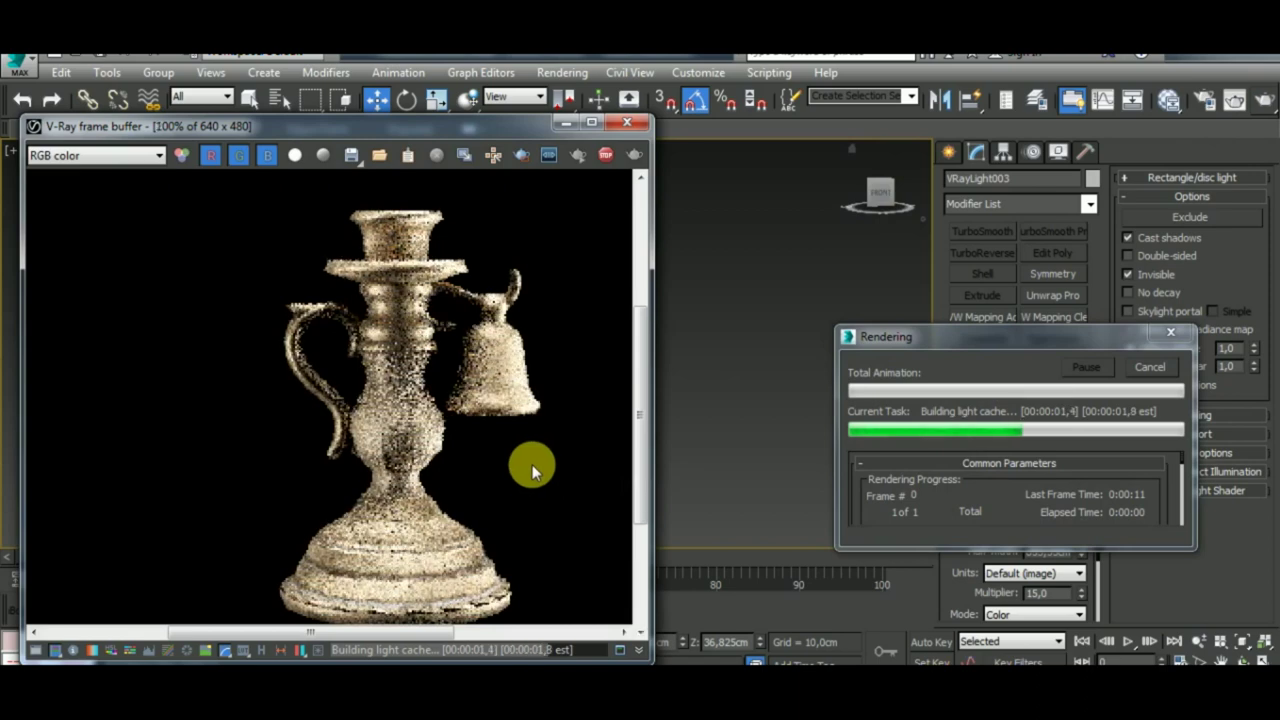
pyautogui.click(1152, 370)
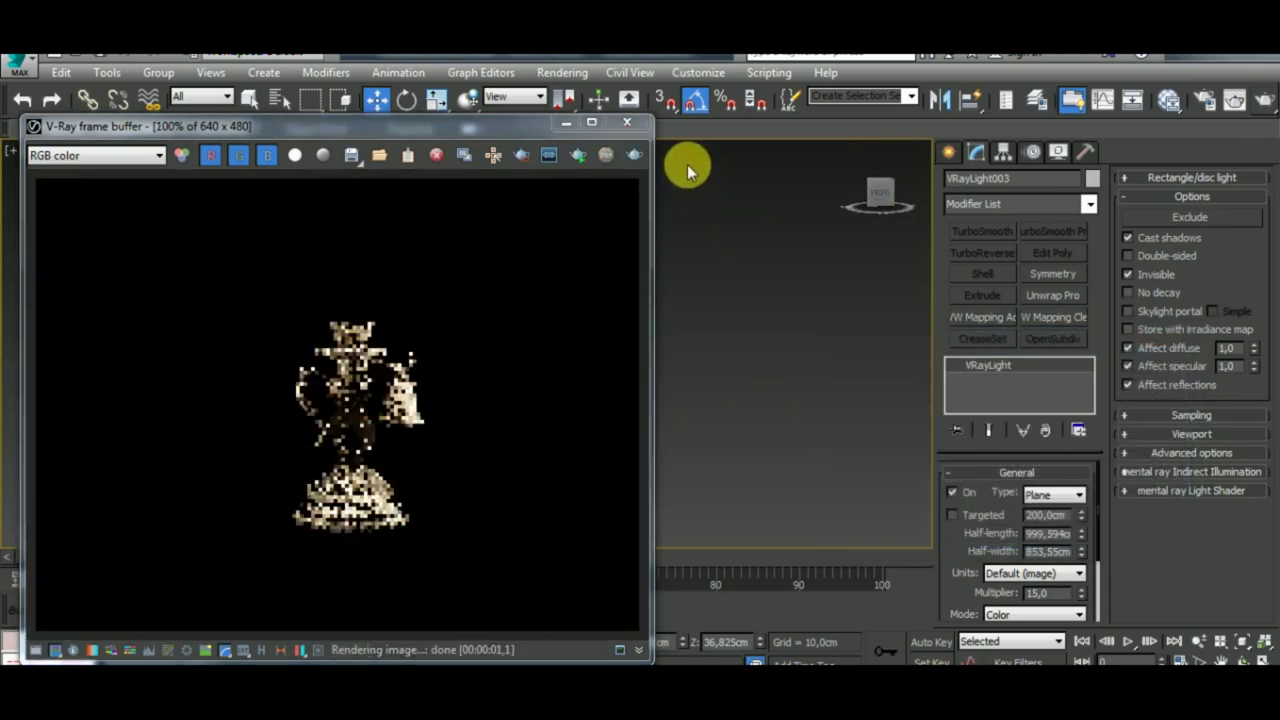
pyautogui.click(627, 122)
pyautogui.scroll(-3, 650, 405)
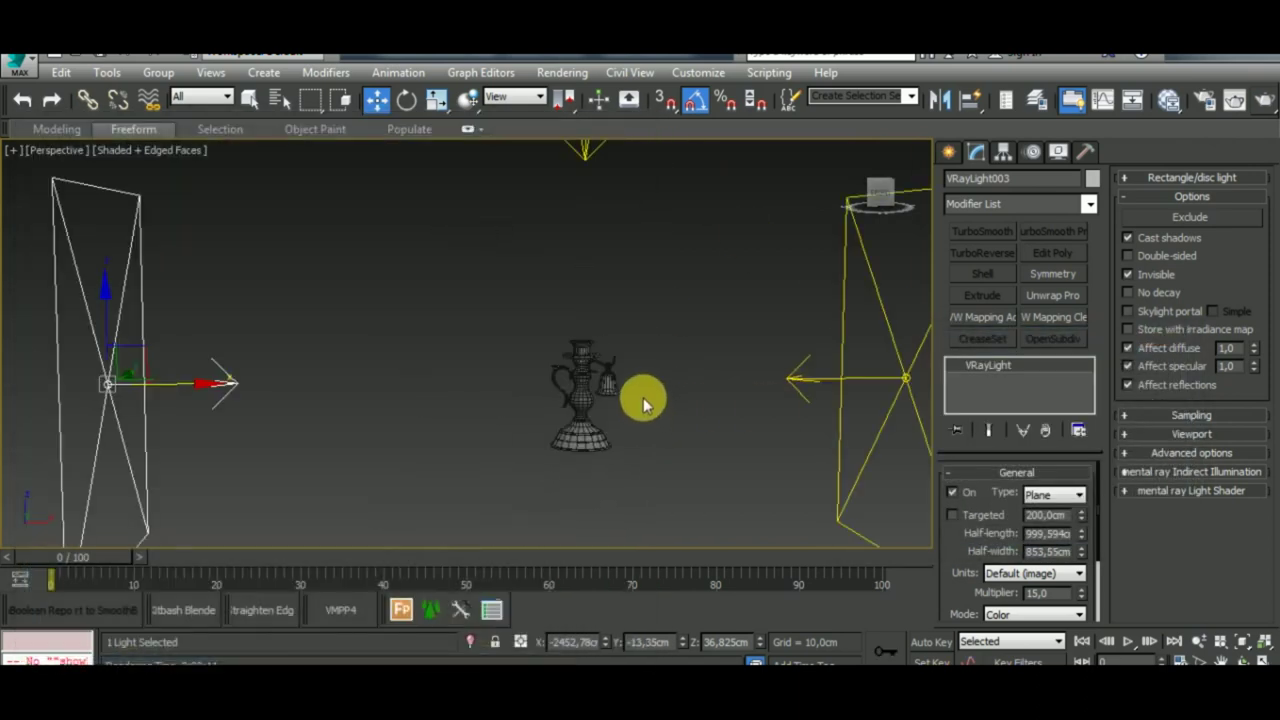
pyautogui.click(586, 152)
pyautogui.doubleClick(1045, 593)
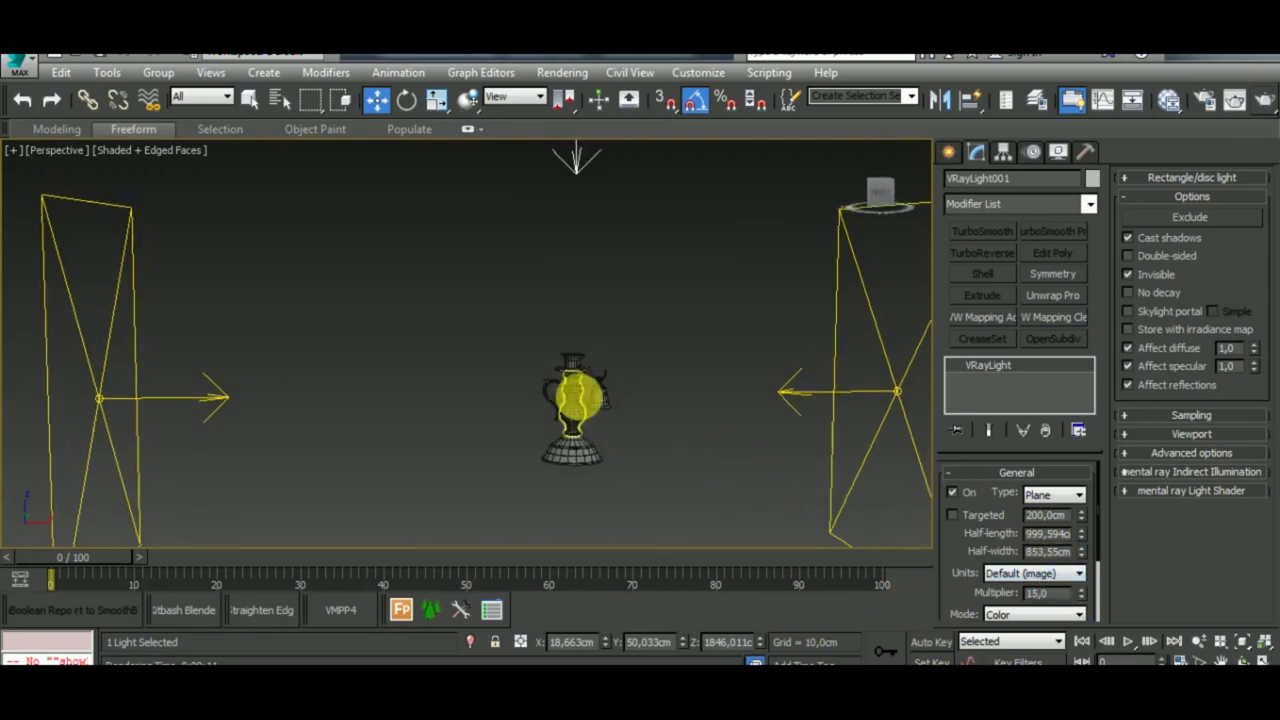
pyautogui.scroll(5, 571, 391)
# Render the candlestick with both lights at 15, then pan toward the right-hand light.
pyautogui.click(1263, 101)
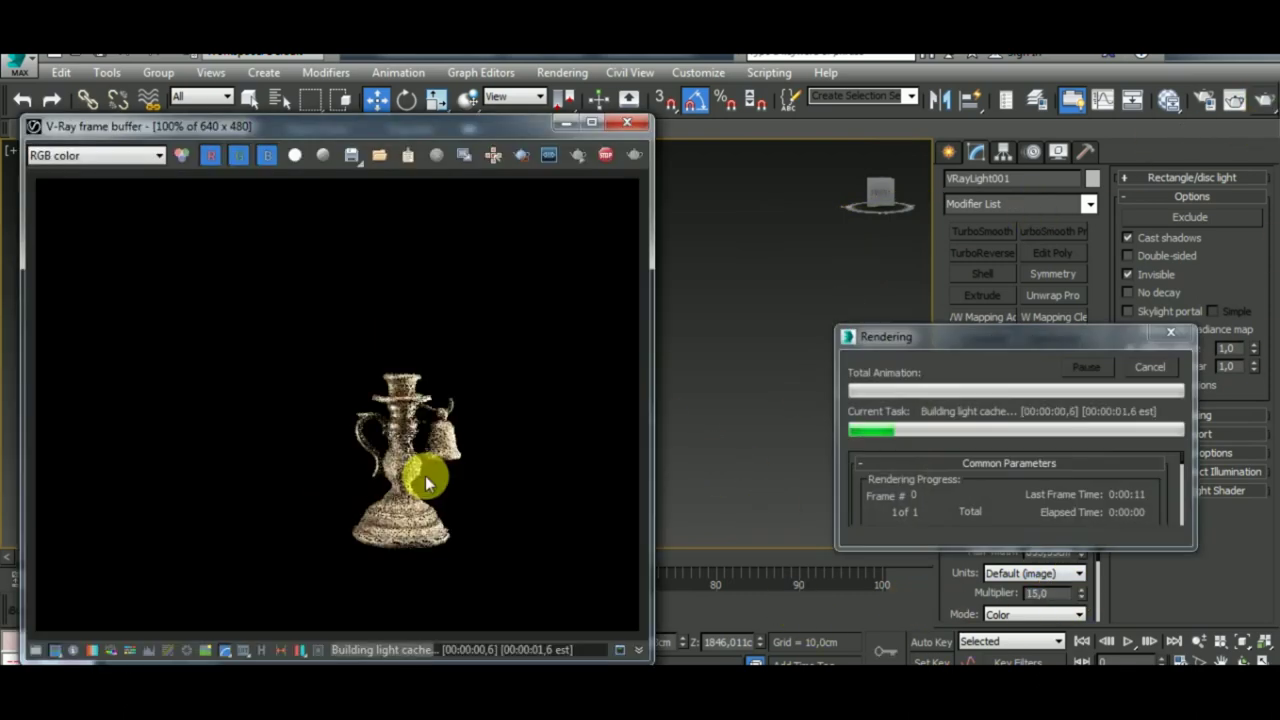
pyautogui.click(627, 122)
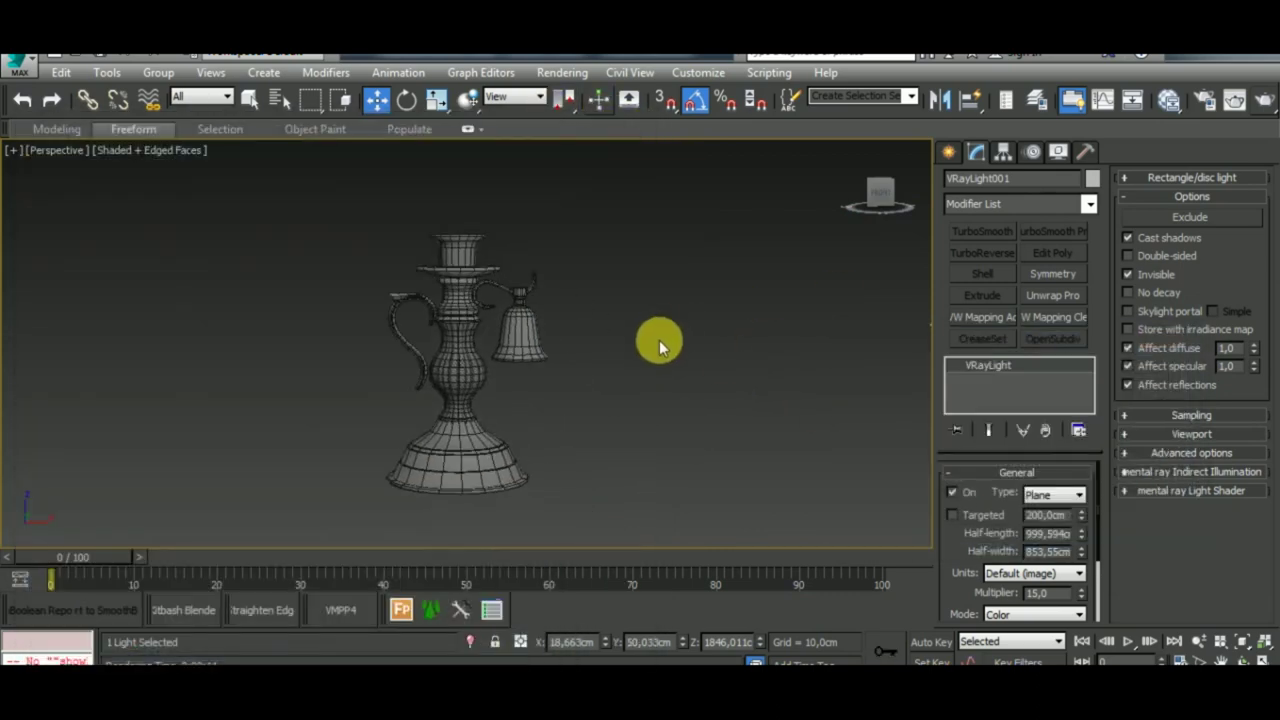
pyautogui.scroll(-3, 659, 340)
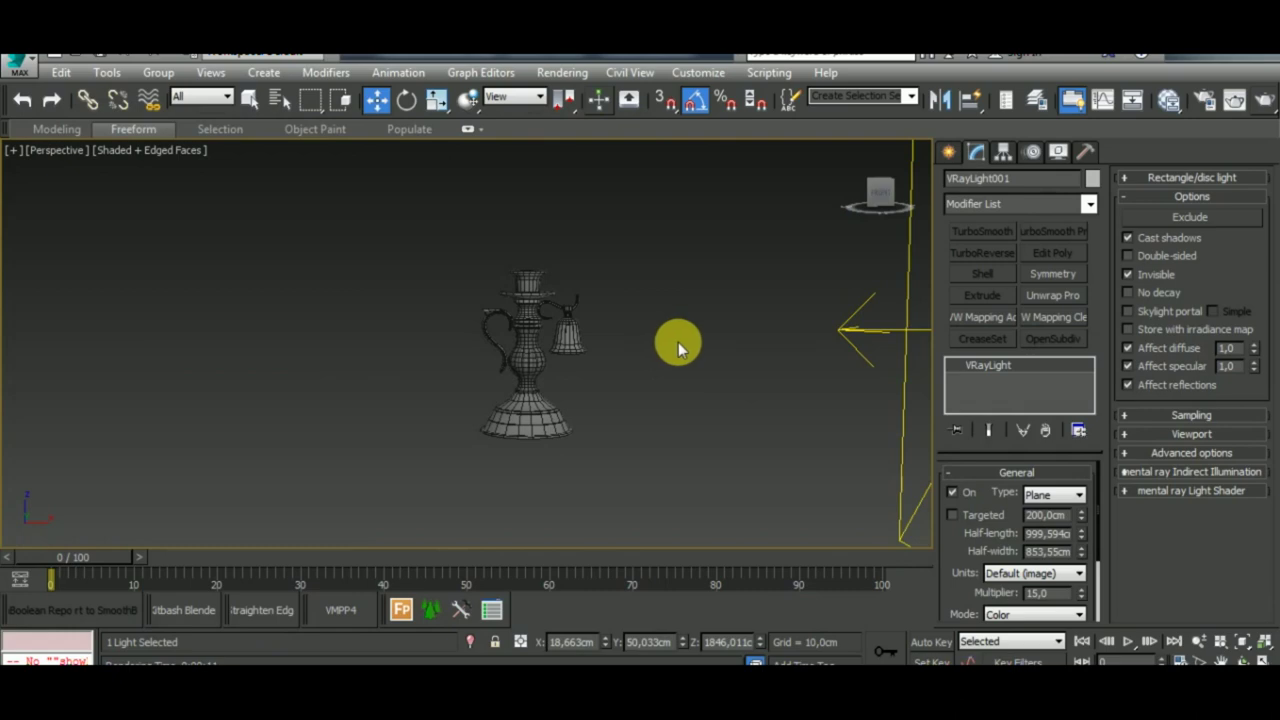
pyautogui.moveTo(706, 346)
pyautogui.mouseDown(button='middle')
pyautogui.moveTo(711, 391)
pyautogui.moveTo(691, 417)
pyautogui.mouseUp(button='middle')
pyautogui.scroll(3, 520, 320)
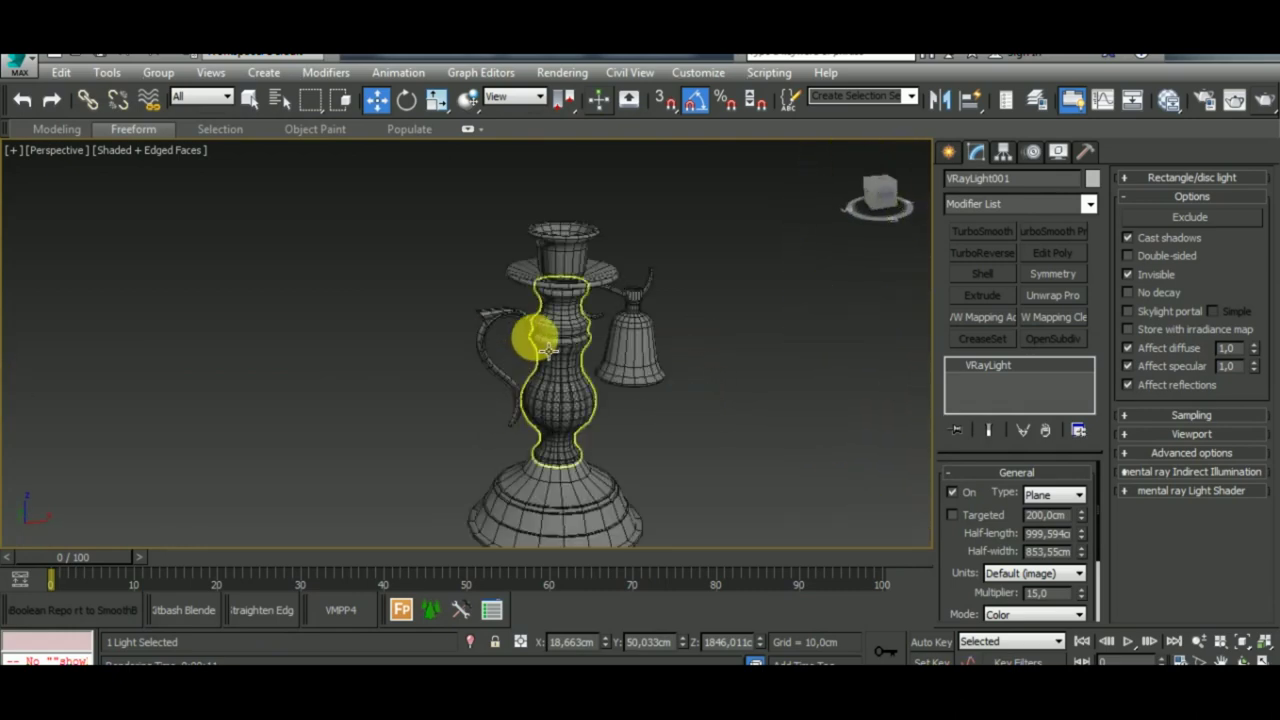
pyautogui.scroll(2, 534, 334)
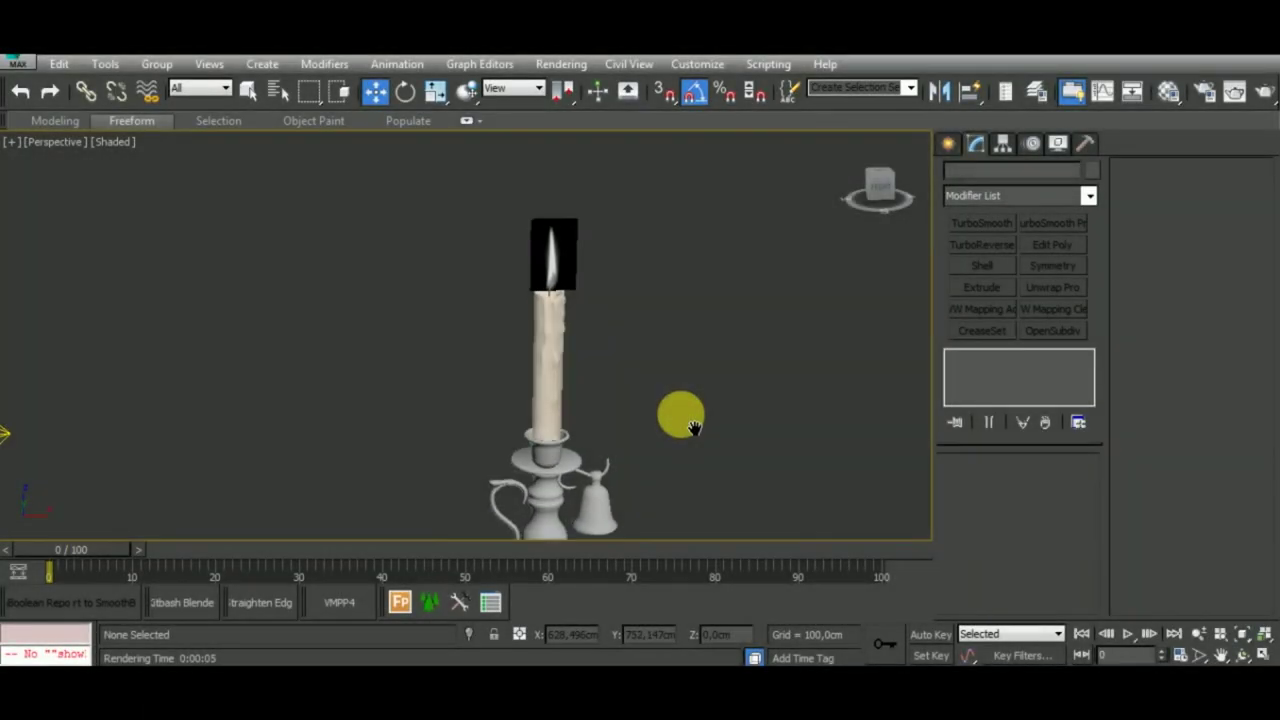
# Create a V-Ray VRayIES light beside the candle flame.
pyautogui.moveTo(694, 428); pyautogui.dragTo(650, 400, button='middle')
pyautogui.scroll(5, 545, 262)
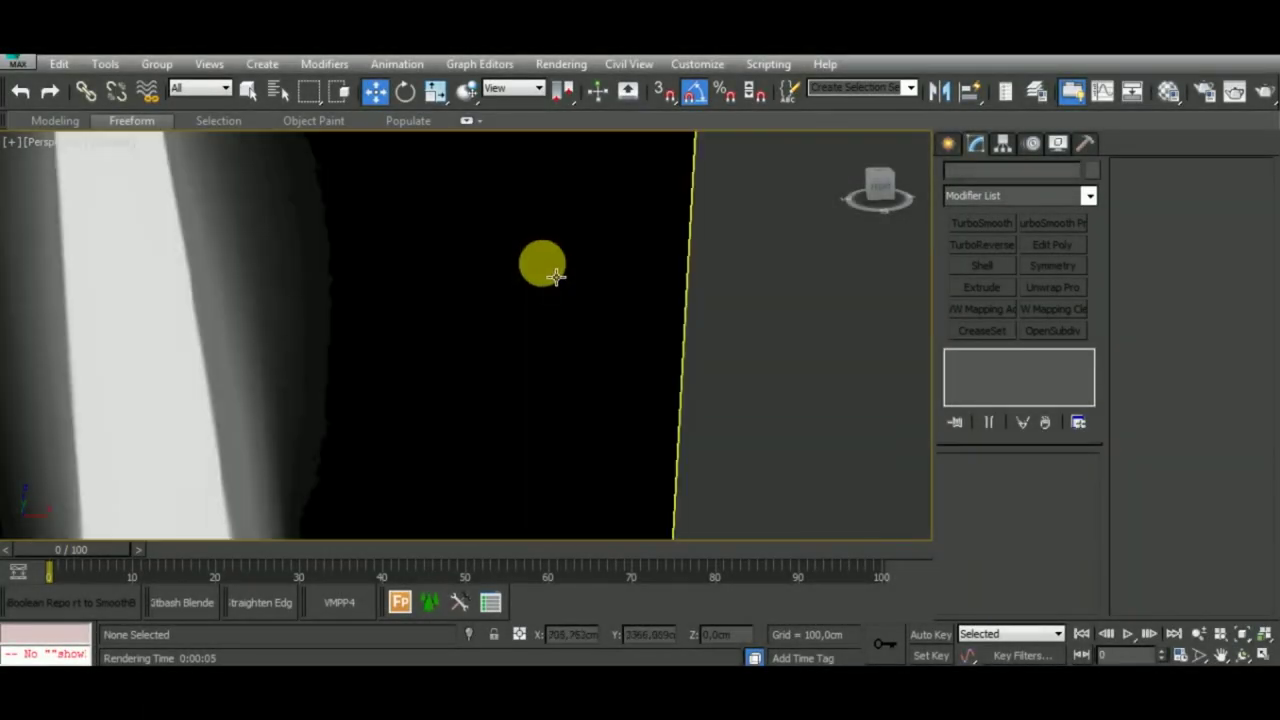
pyautogui.scroll(-3, 555, 285)
pyautogui.scroll(1, 729, 400)
pyautogui.scroll(1, 729, 400)
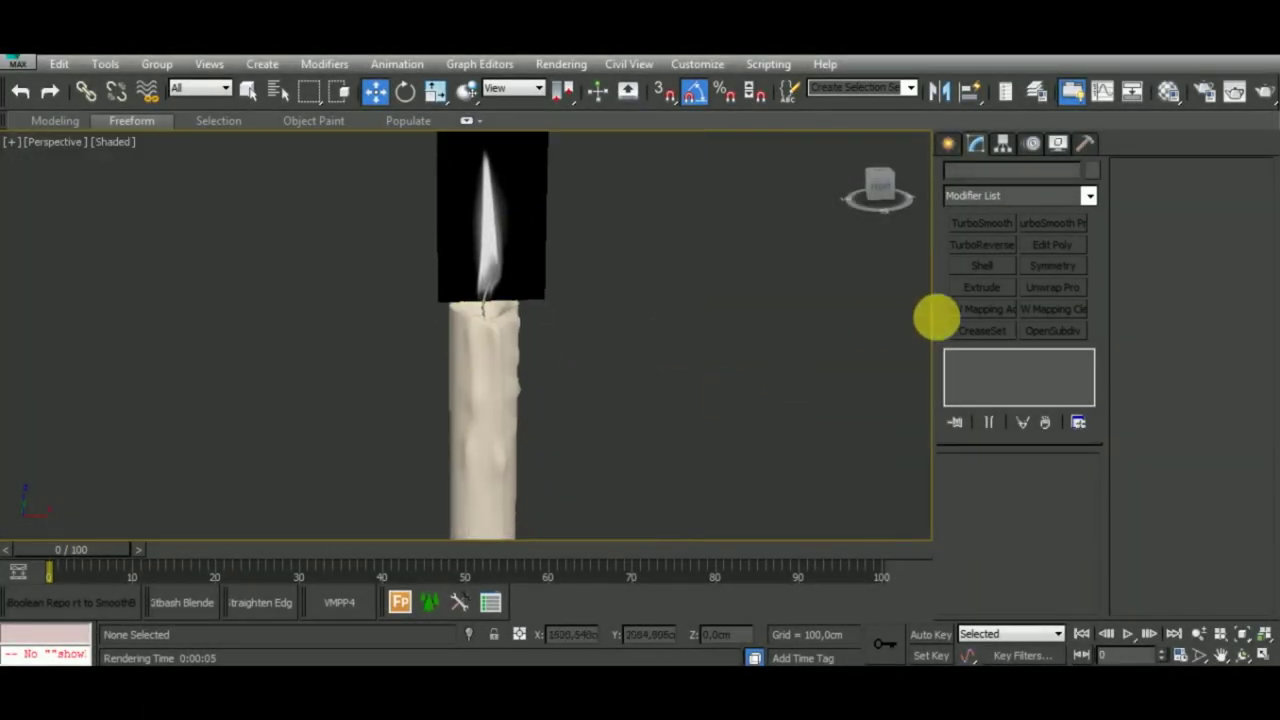
pyautogui.click(948, 143)
pyautogui.click(998, 174)
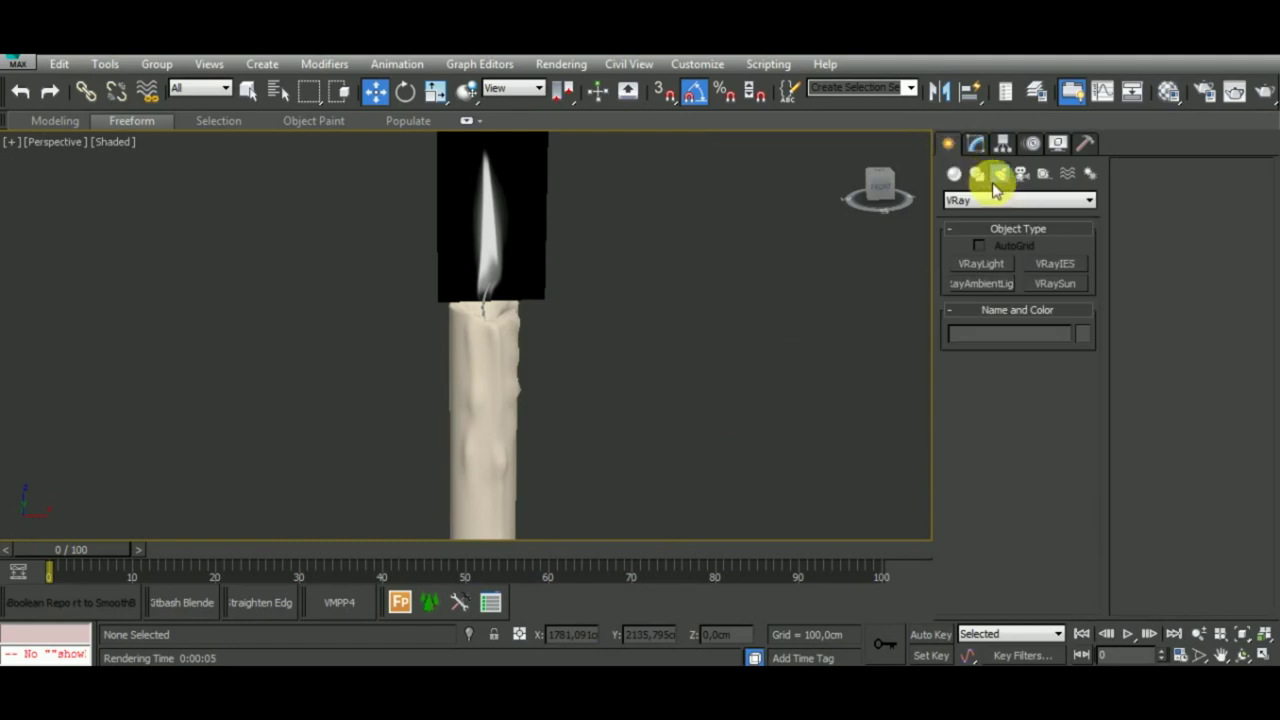
pyautogui.click(1066, 265)
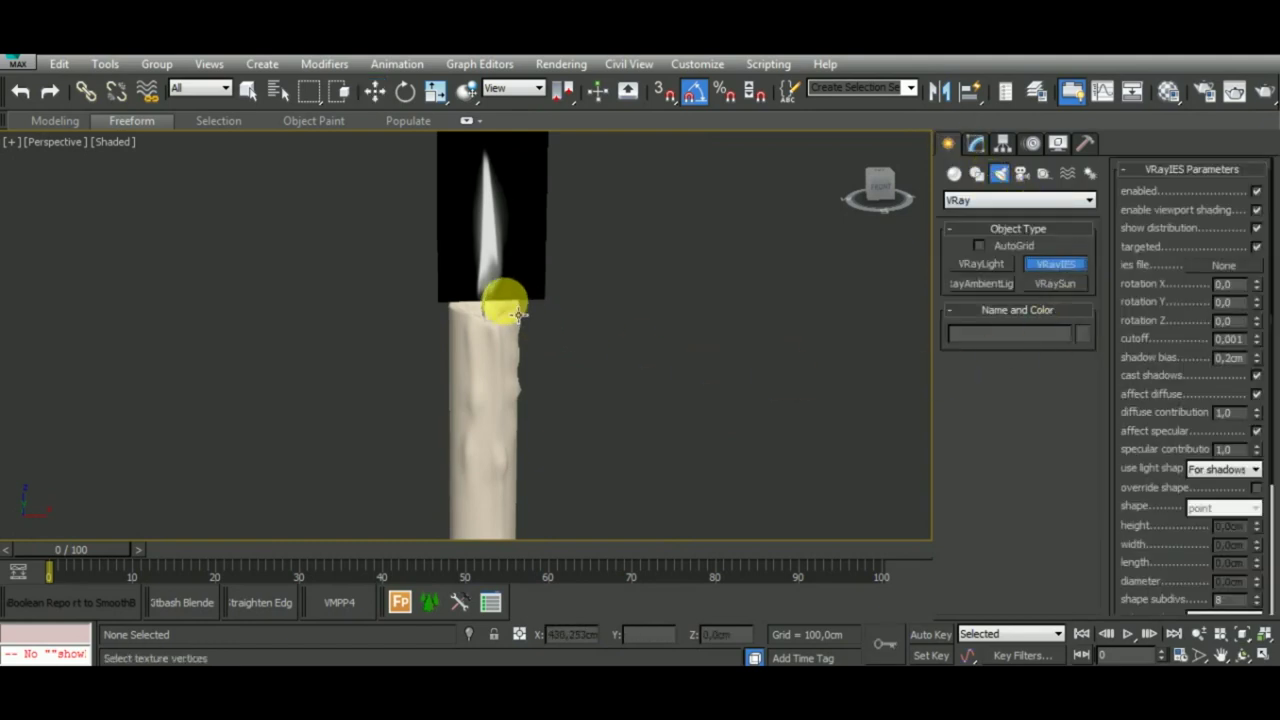
pyautogui.moveTo(614, 298); pyautogui.dragTo(632, 332)
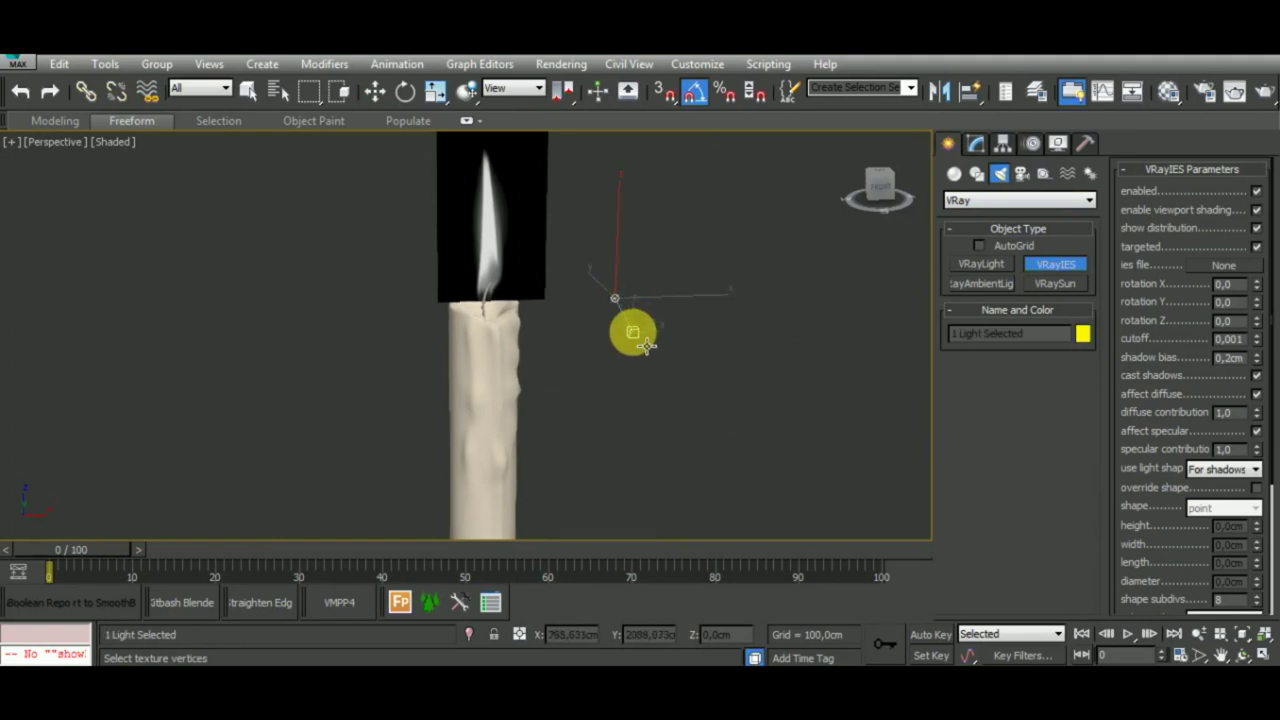
# Raise VRayIES001 to about 275 cm, centre it over the candle in Left view, and select its target.
pyautogui.click(375, 91)
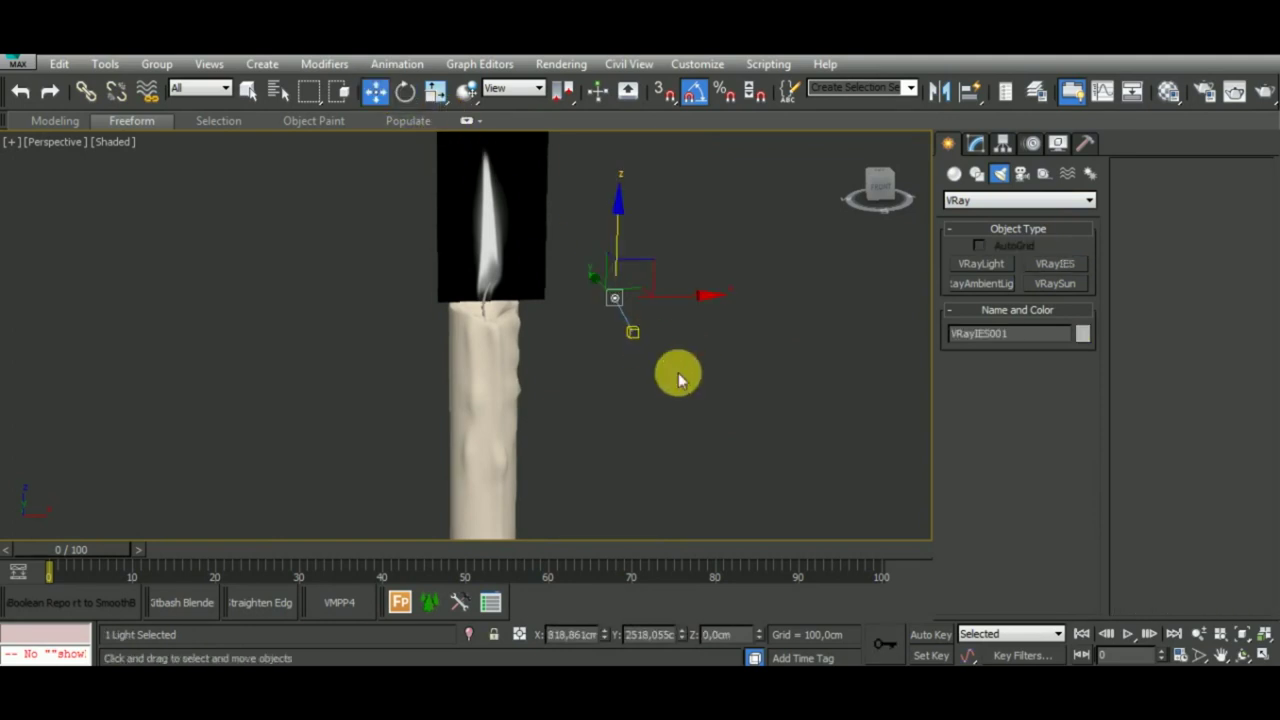
pyautogui.moveTo(640, 282); pyautogui.dragTo(642, 196)
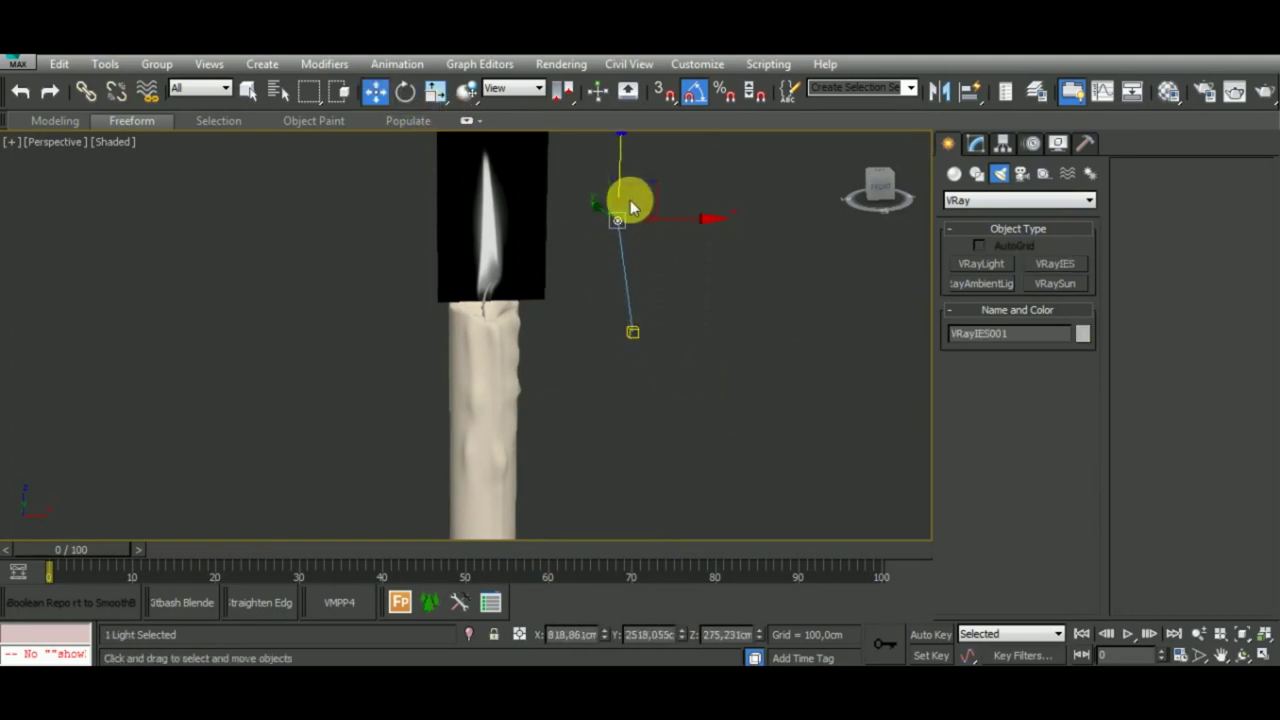
pyautogui.press('l')
pyautogui.moveTo(666, 329); pyautogui.dragTo(654, 263, button='middle')
pyautogui.moveTo(397, 471); pyautogui.dragTo(370, 435, button='middle')
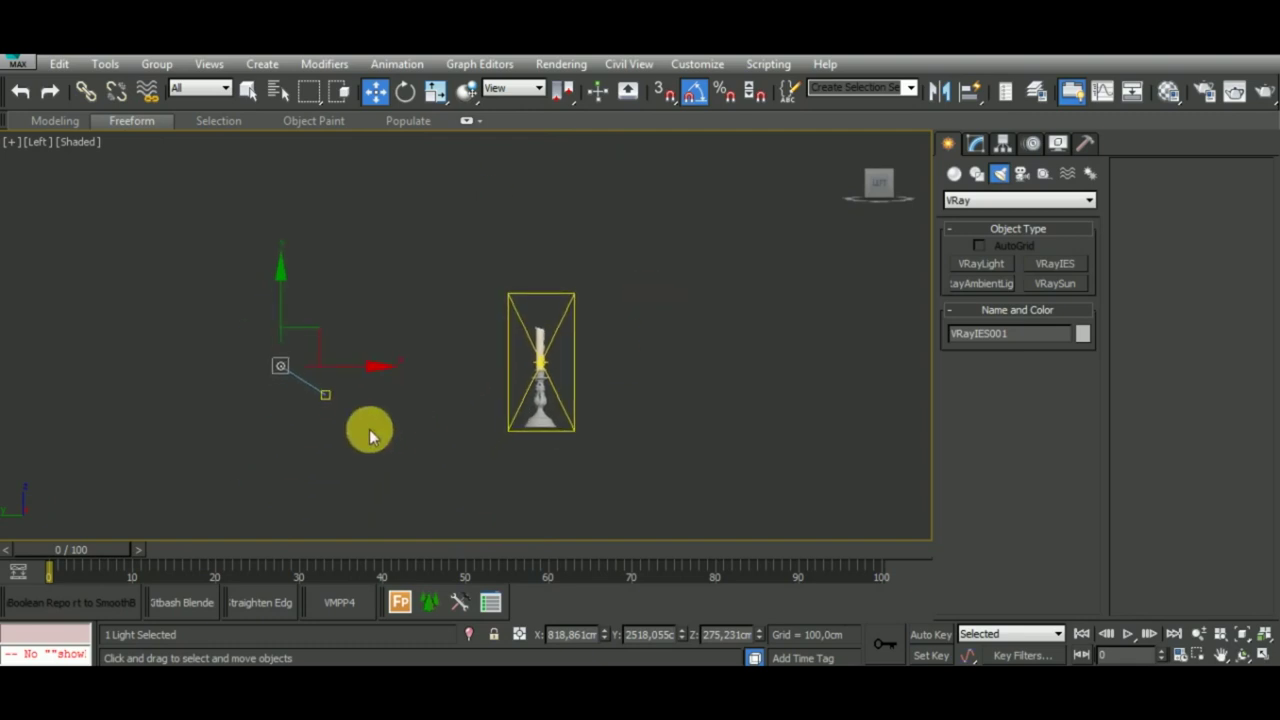
pyautogui.moveTo(343, 380); pyautogui.dragTo(593, 405)
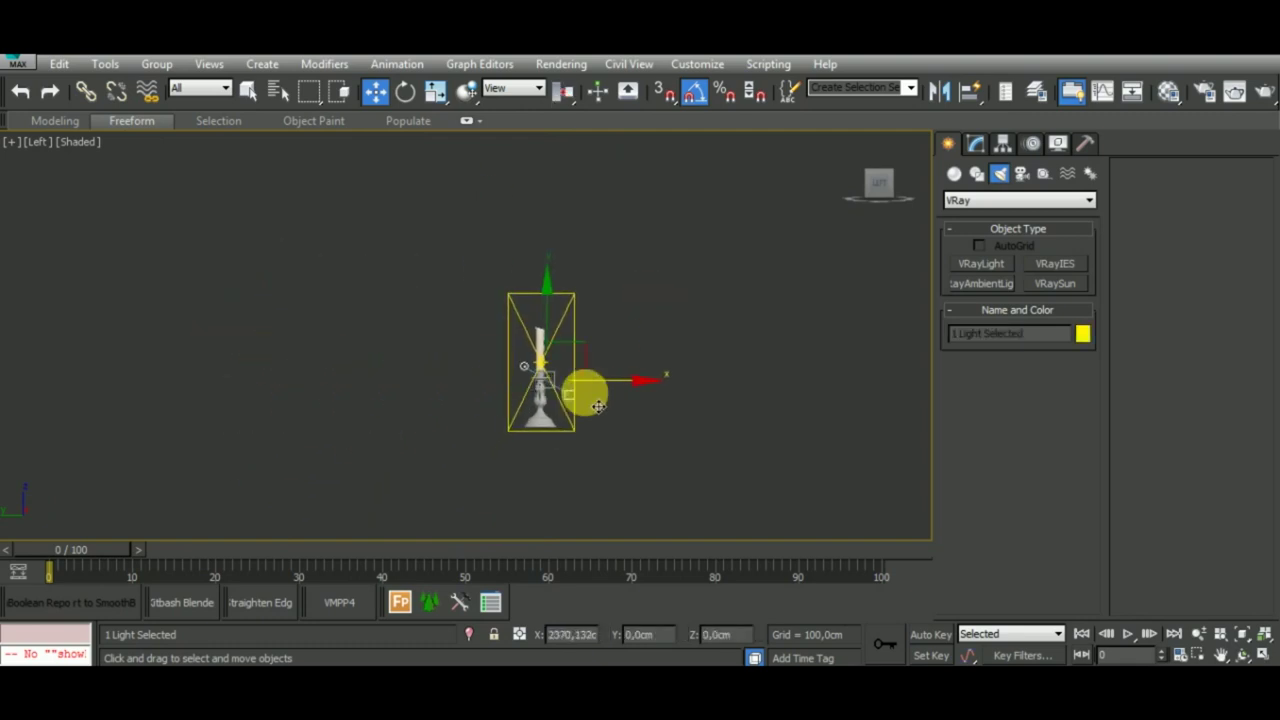
pyautogui.scroll(5, 546, 380)
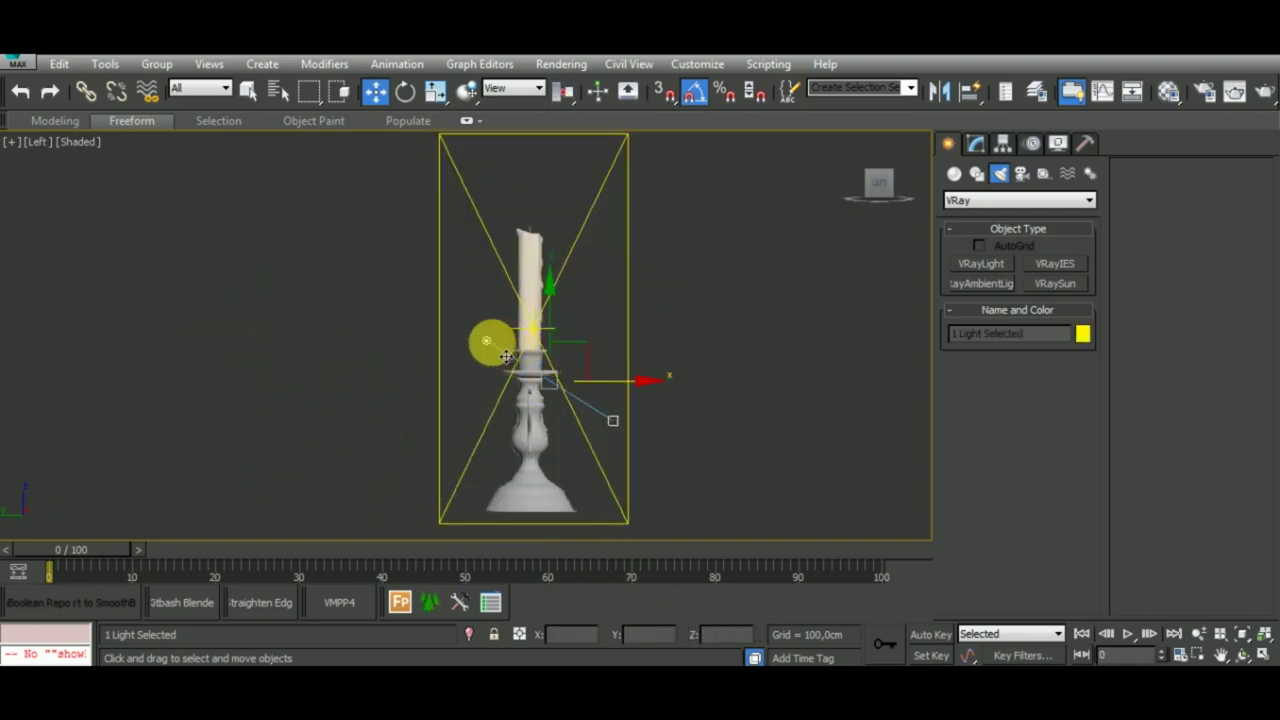
pyautogui.click(490, 343)
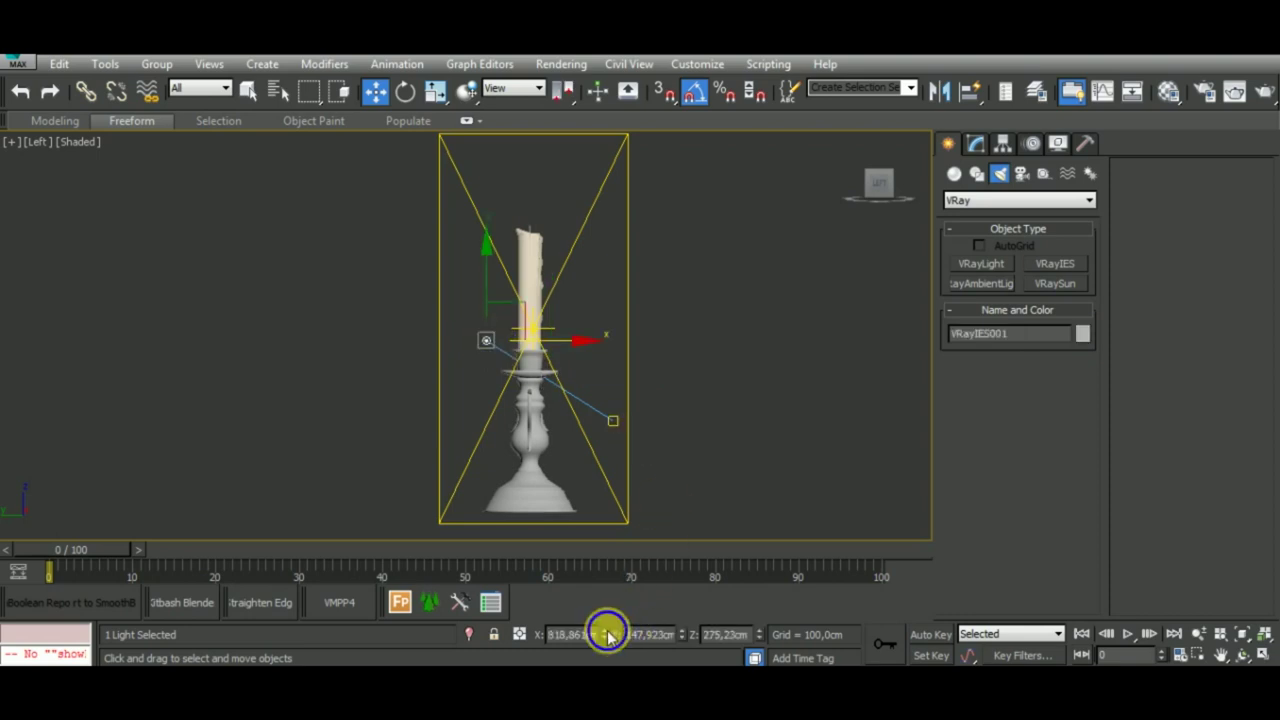
pyautogui.click(627, 430)
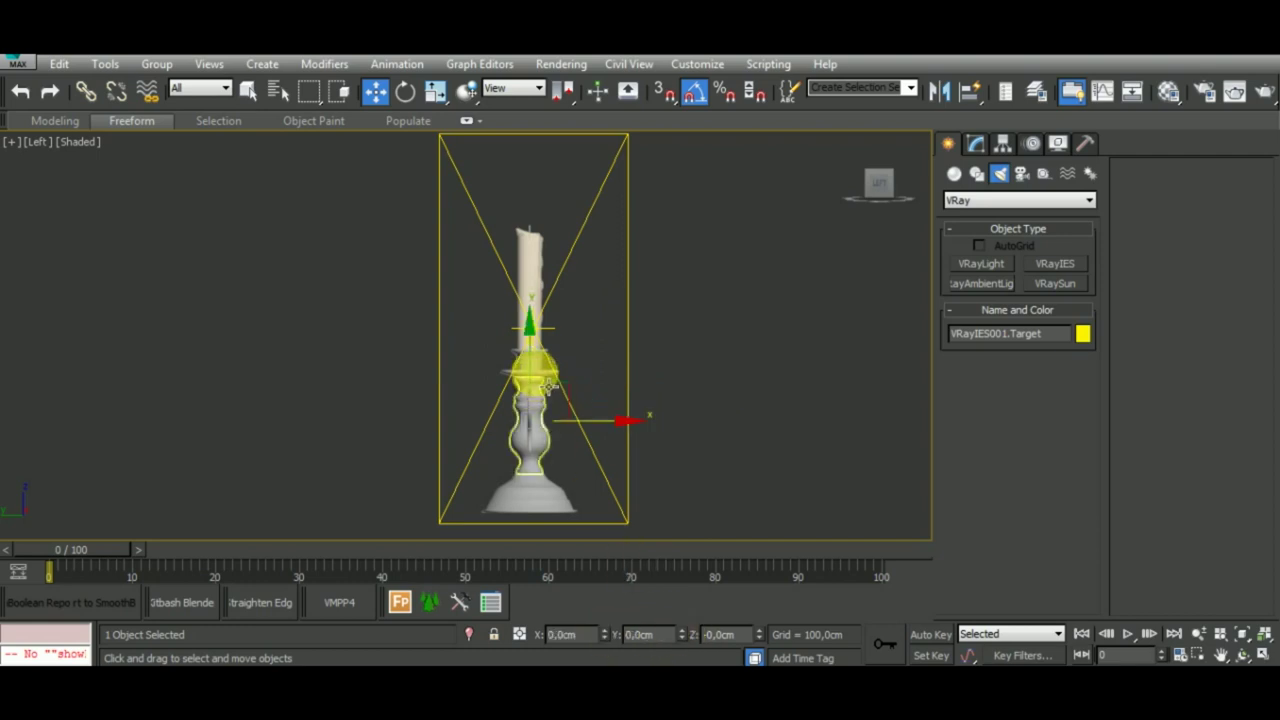
# In wireframe, move the VRayIES light from the holder to just above the candle top.
pyautogui.keyDown('alt'); pyautogui.moveTo(714, 434); pyautogui.dragTo(538, 364, button='middle'); pyautogui.keyUp('alt')
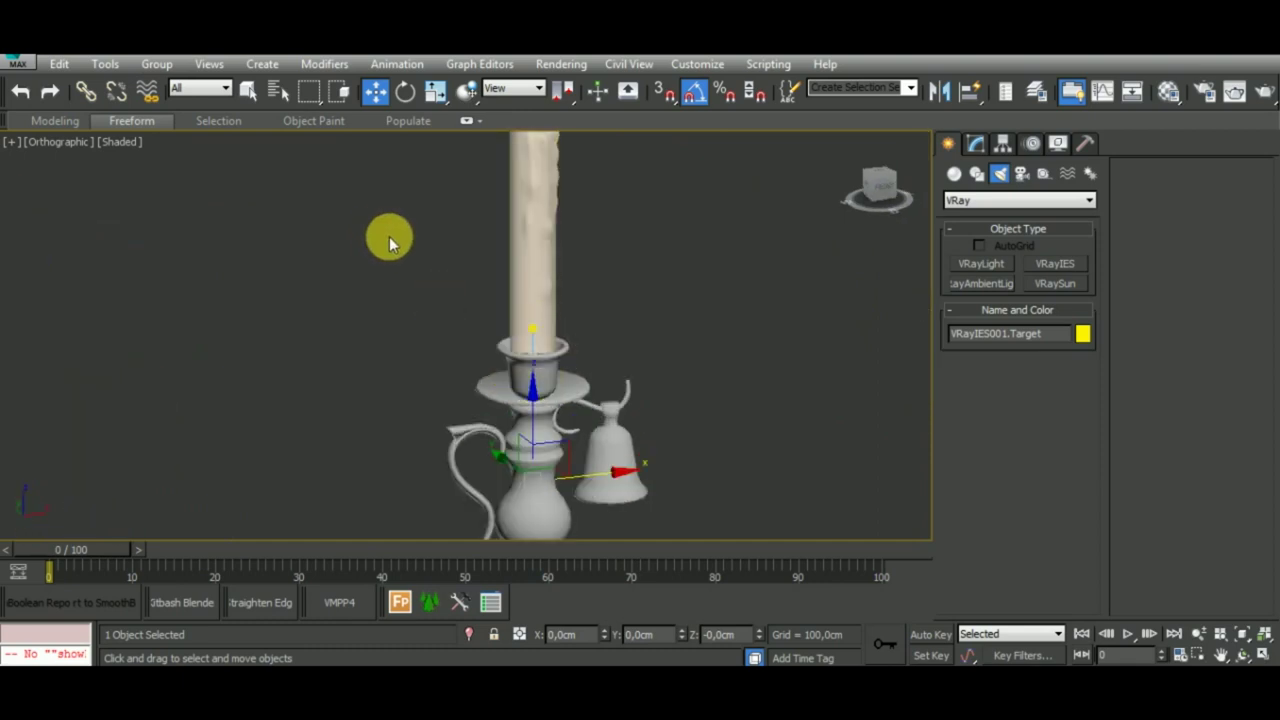
pyautogui.press('F3')
pyautogui.scroll(4, 526, 351)
pyautogui.scroll(5, 546, 283)
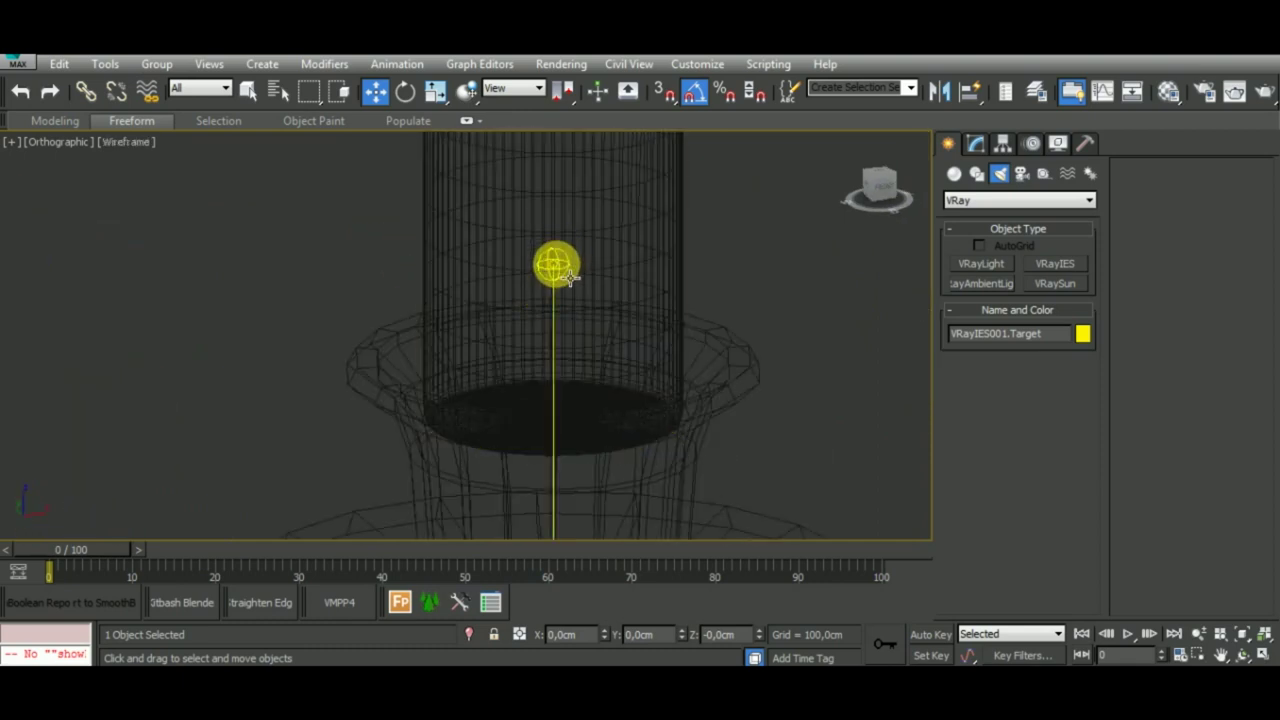
pyautogui.click(569, 277)
pyautogui.scroll(-4, 569, 277)
pyautogui.moveTo(551, 266); pyautogui.dragTo(566, 408)
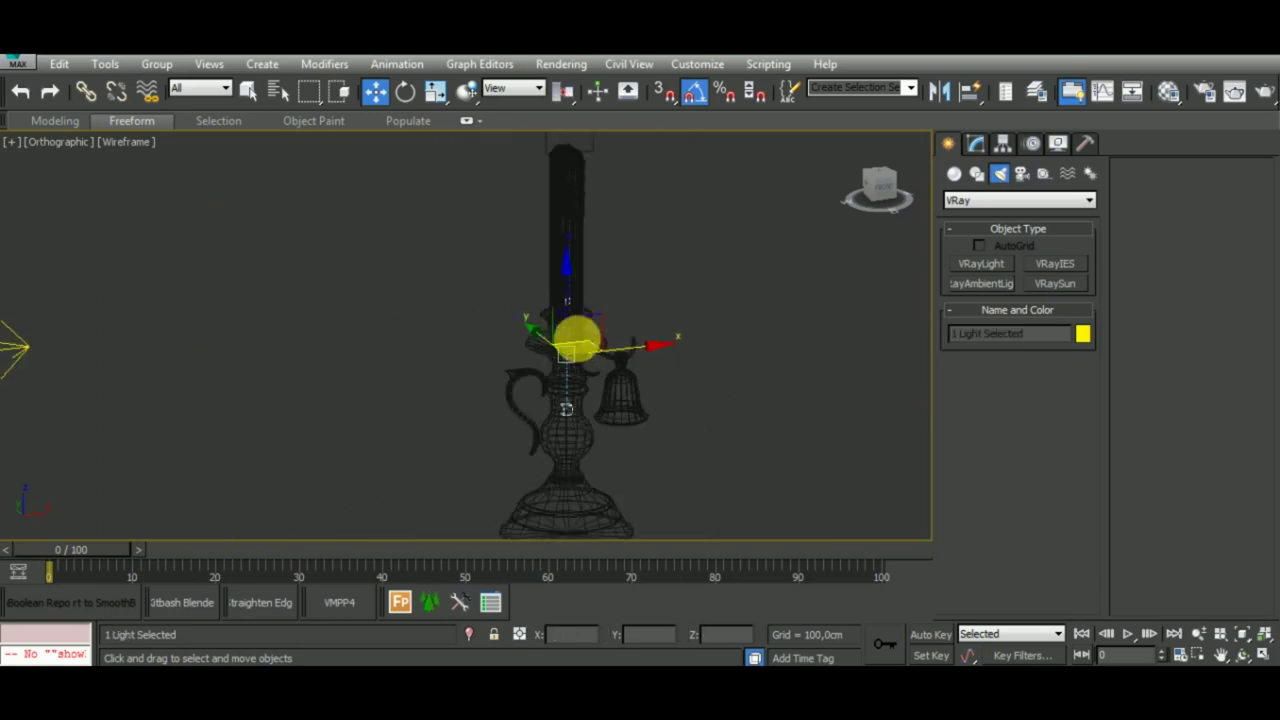
pyautogui.moveTo(588, 350); pyautogui.dragTo(583, 81)
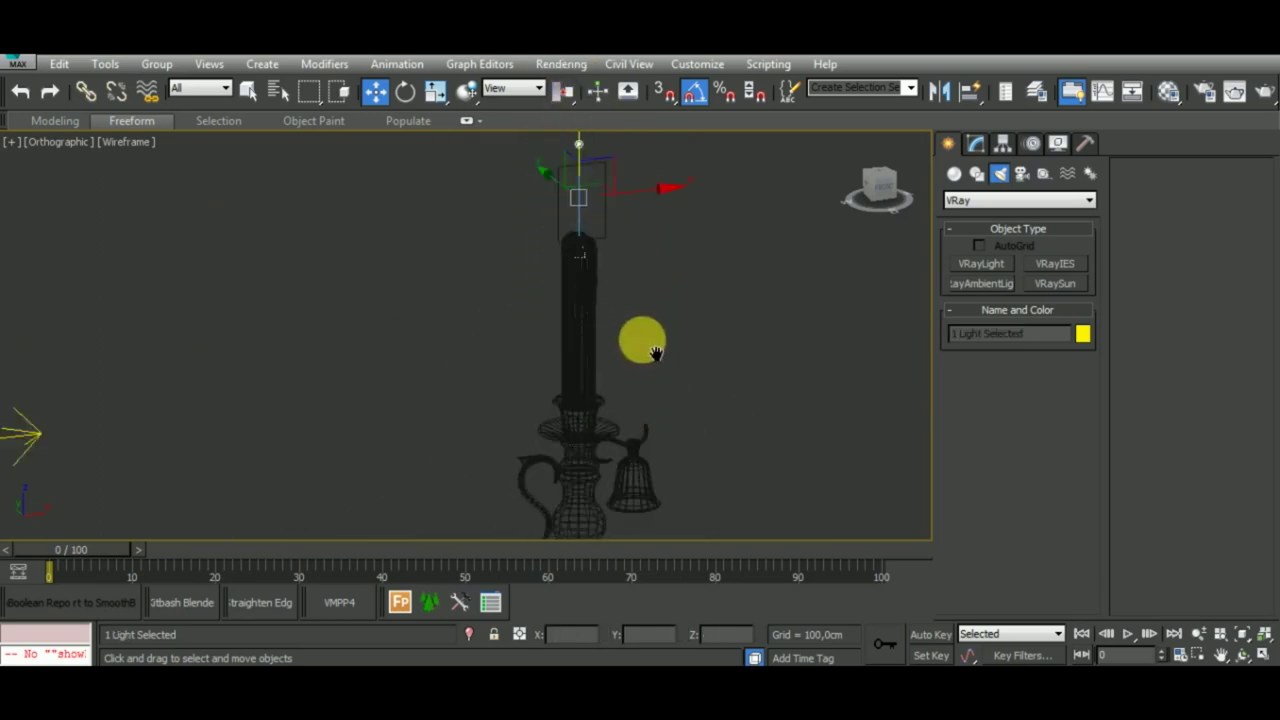
# Back in shaded view, fine-tune the light's height so it sits inside the flame plane.
pyautogui.moveTo(655, 353); pyautogui.dragTo(604, 270, button='middle')
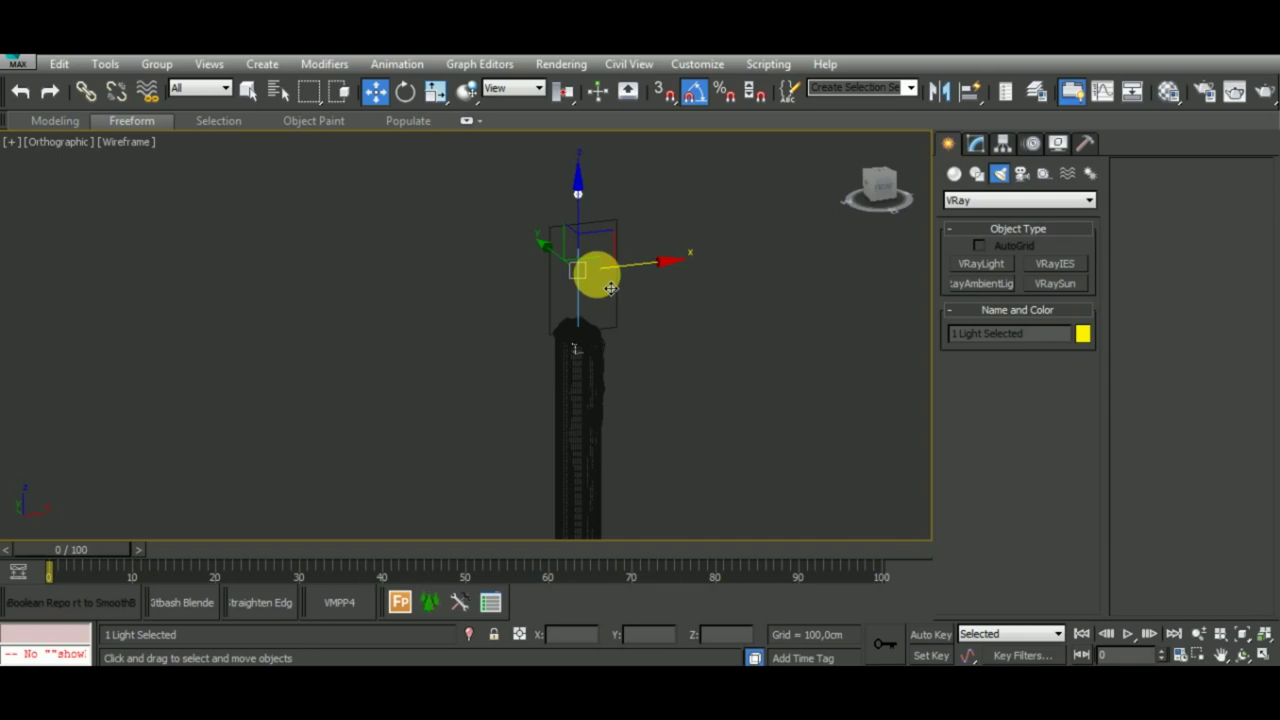
pyautogui.press('F3')
pyautogui.moveTo(610, 288); pyautogui.dragTo(670, 378)
pyautogui.moveTo(670, 378); pyautogui.dragTo(620, 315, button='middle')
pyautogui.moveTo(620, 315)
pyautogui.mouseDown()
pyautogui.moveTo(556, 220)
pyautogui.moveTo(563, 167)
pyautogui.mouseUp()
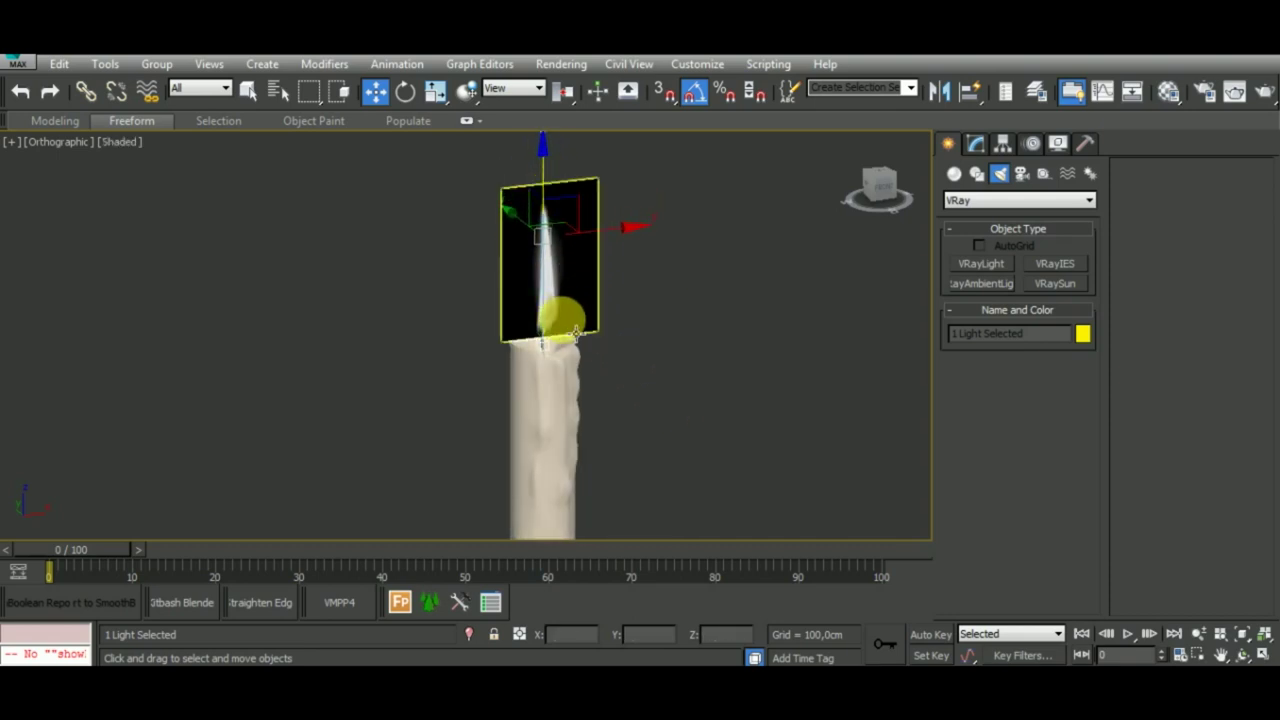
pyautogui.scroll(3, 557, 314)
pyautogui.scroll(-1, 651, 337)
pyautogui.click(972, 145)
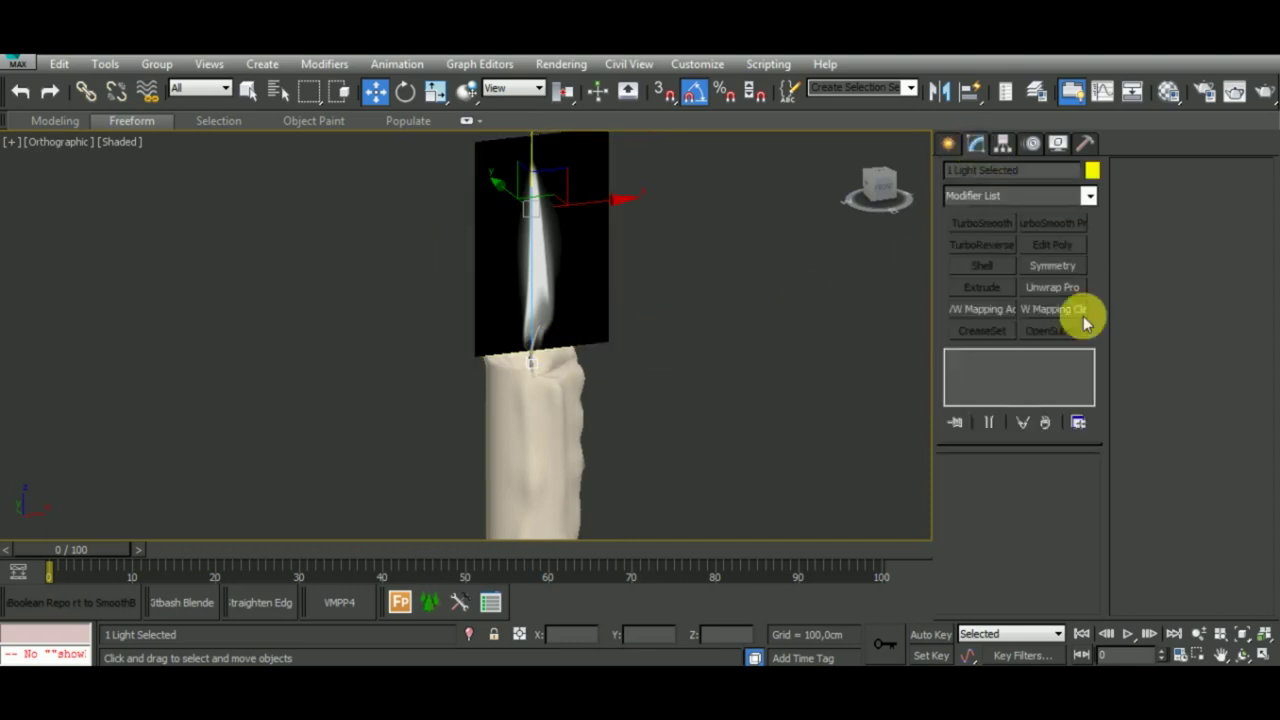
pyautogui.click(766, 354)
pyautogui.moveTo(766, 354); pyautogui.dragTo(752, 484, button='middle')
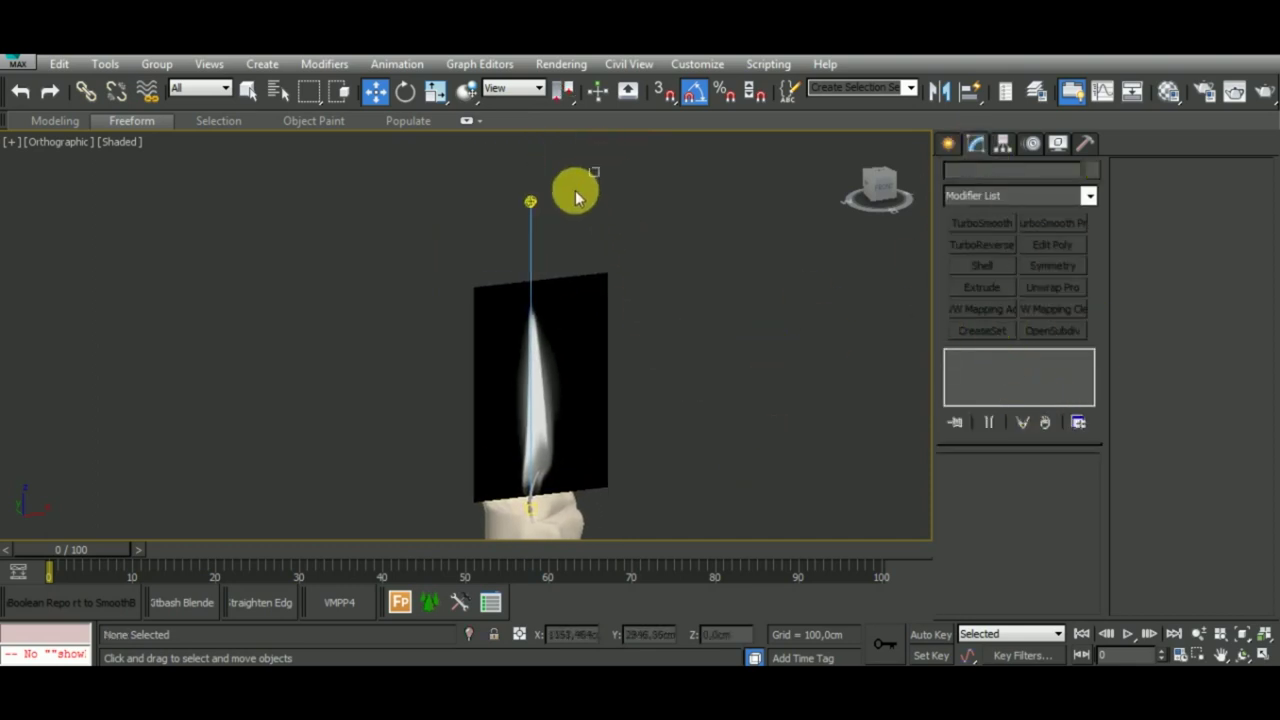
pyautogui.click(531, 202)
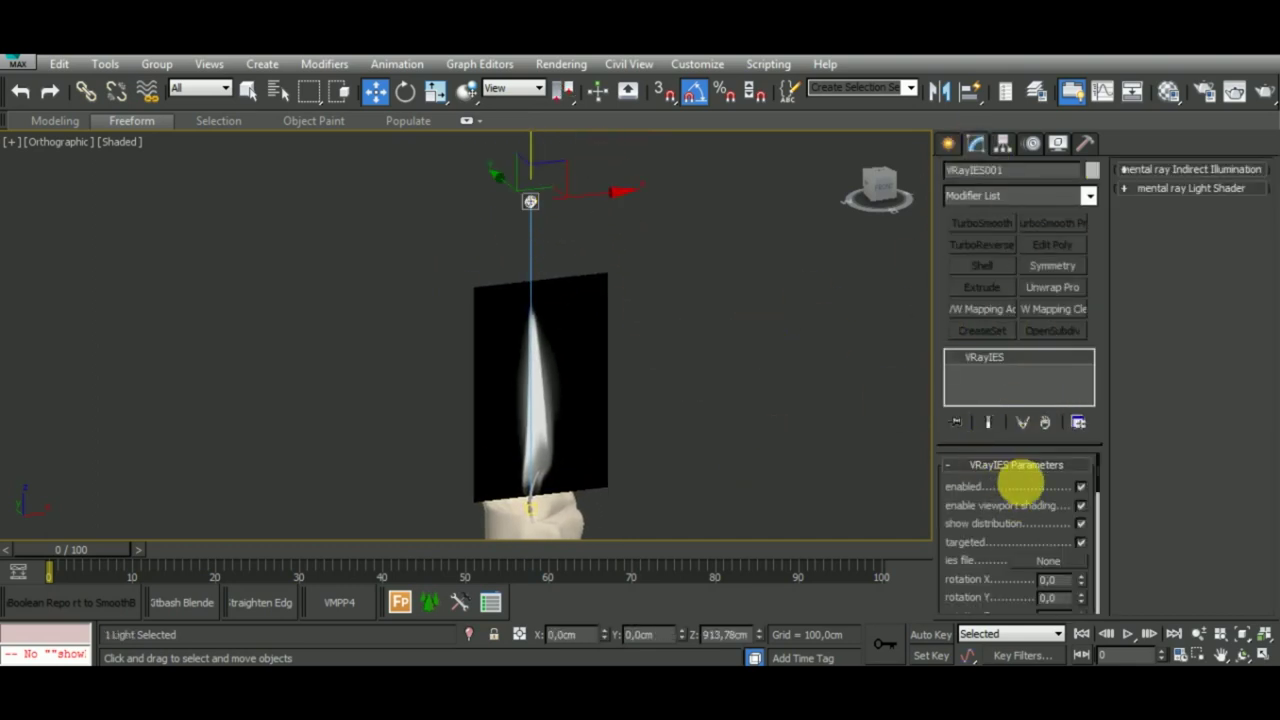
pyautogui.moveTo(1043, 571); pyautogui.dragTo(1012, 203)
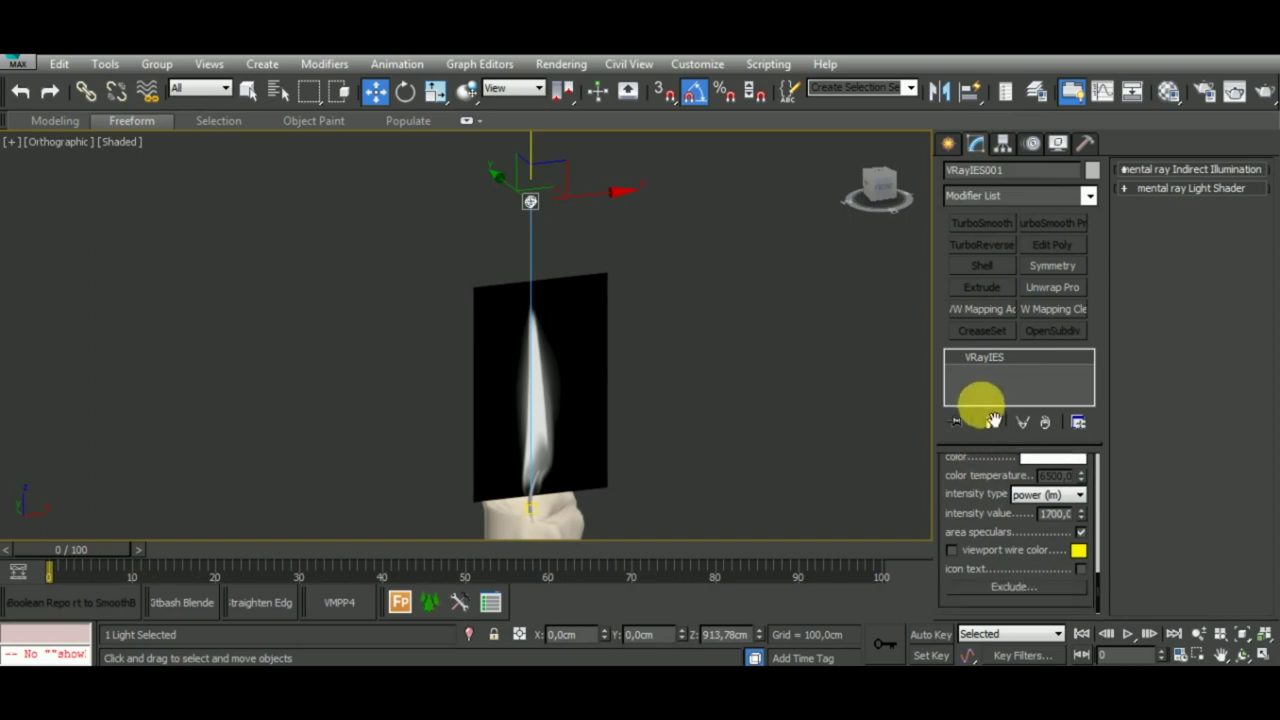
pyautogui.scroll(5, 980, 560)
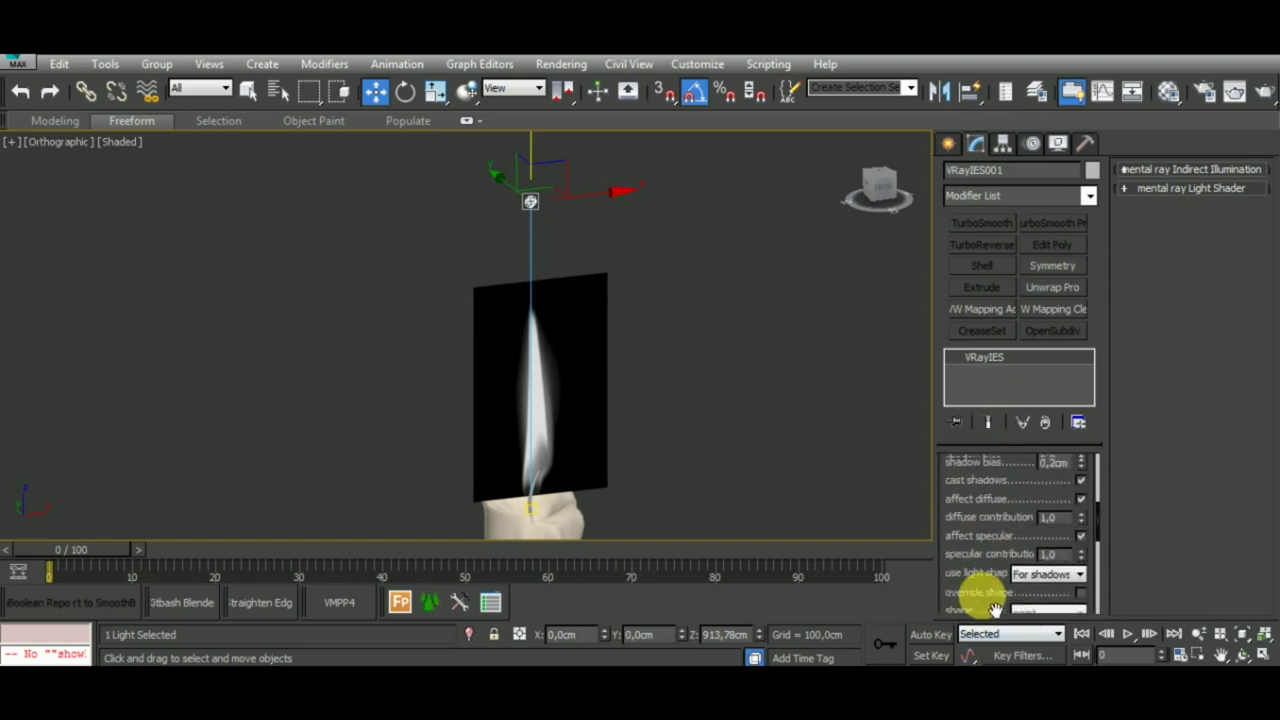
pyautogui.scroll(3, 986, 594)
pyautogui.scroll(3, 986, 606)
pyautogui.scroll(2, 1000, 605)
pyautogui.scroll(1, 1005, 600)
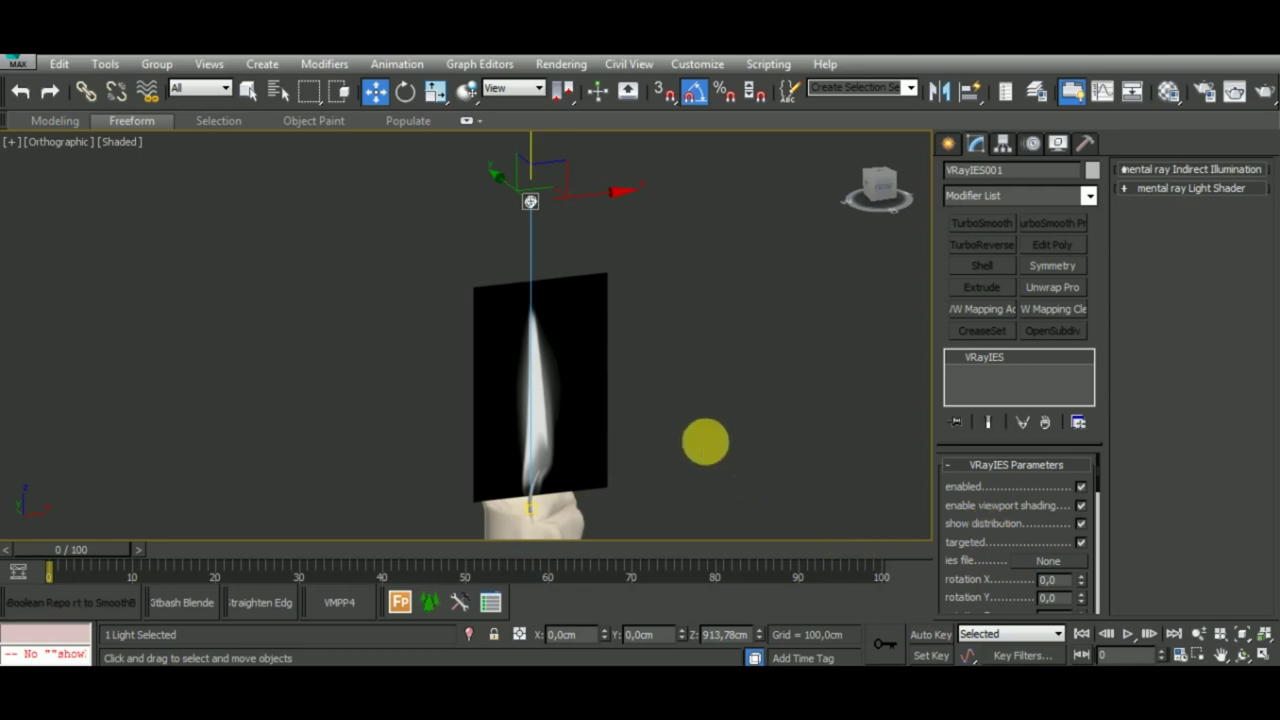
pyautogui.scroll(2, 720, 390)
pyautogui.scroll(-2, 820, 400)
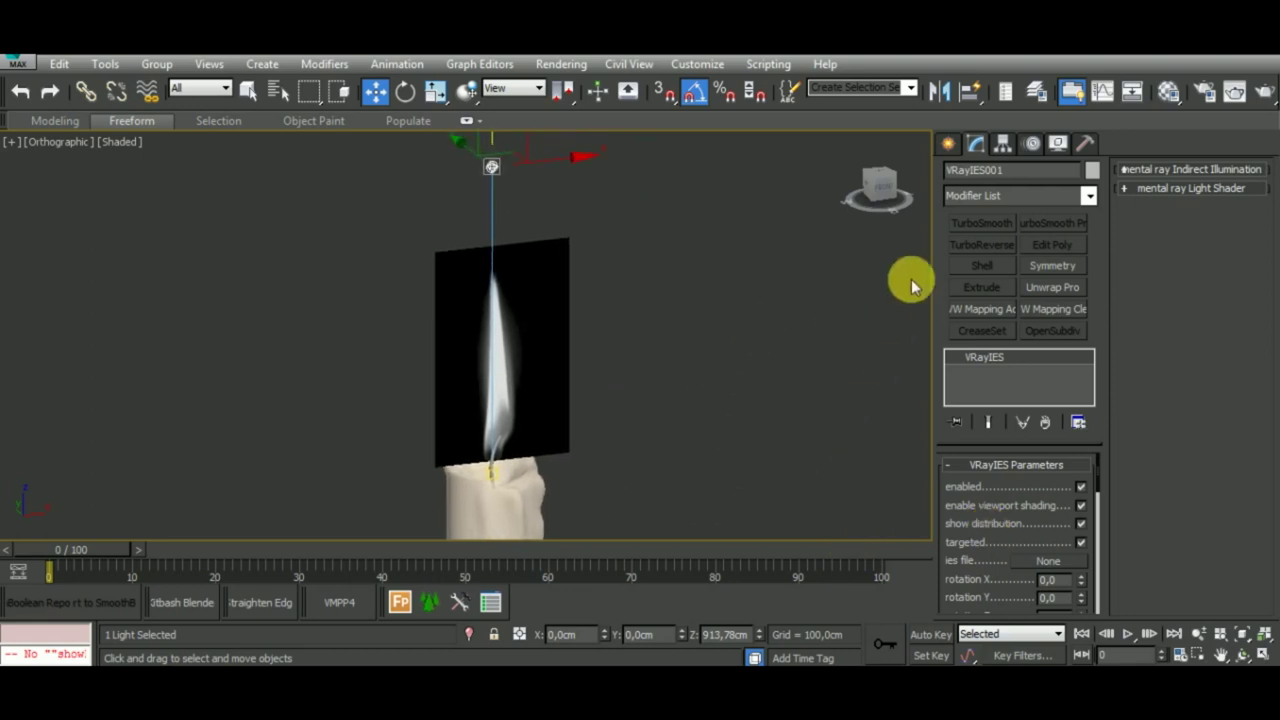
pyautogui.click(922, 230)
pyautogui.click(948, 143)
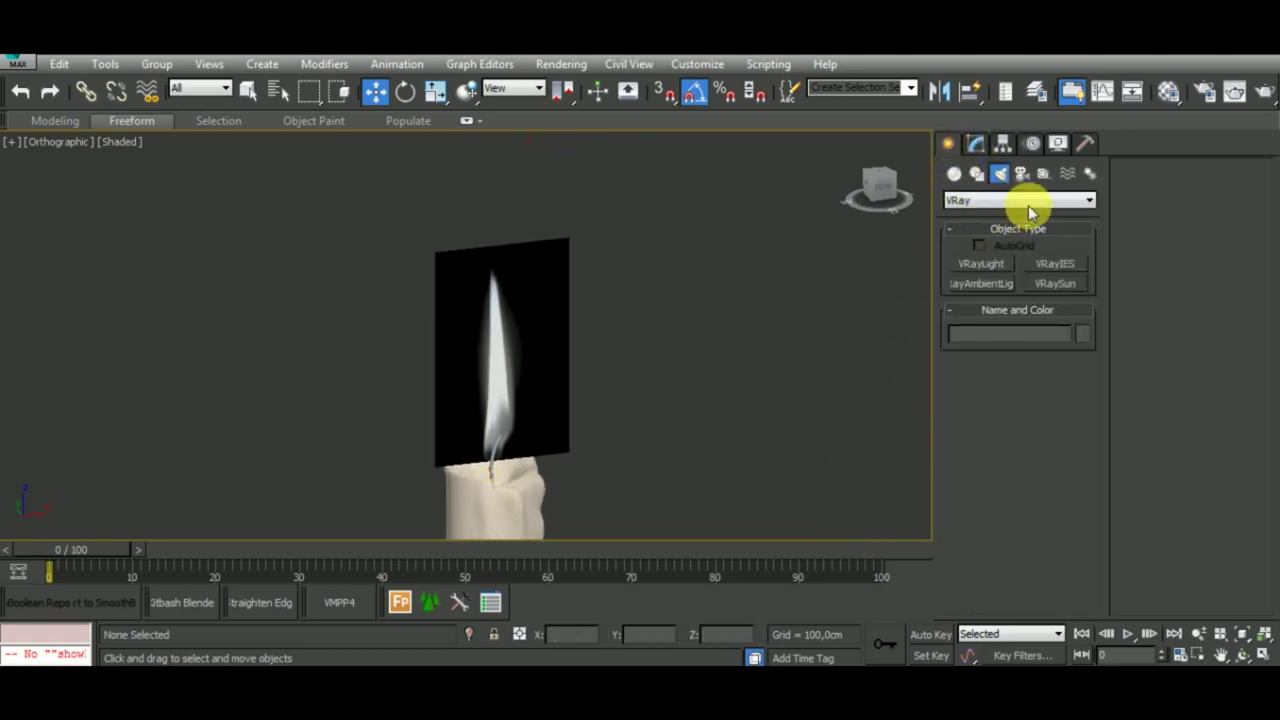
# Create a Standard omni light, Omni001, near the candle wick.
pyautogui.click(1020, 200)
pyautogui.click(1020, 212)
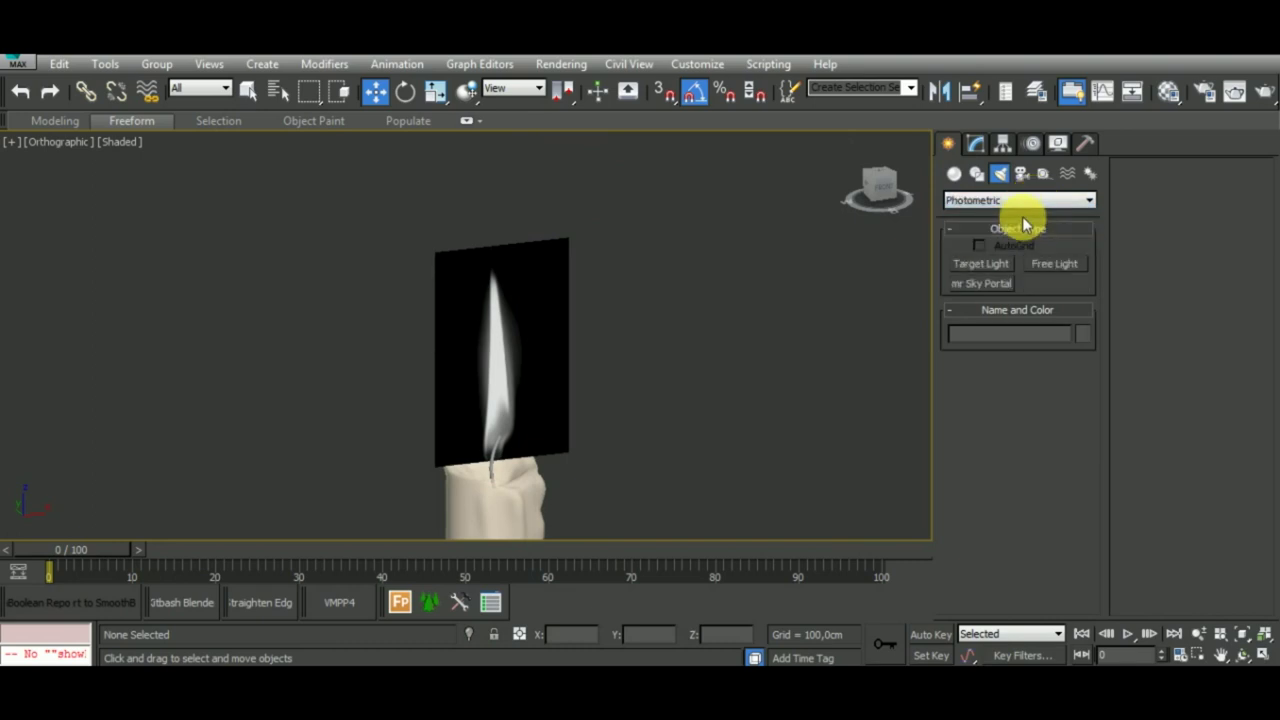
pyautogui.click(1022, 200)
pyautogui.click(1020, 220)
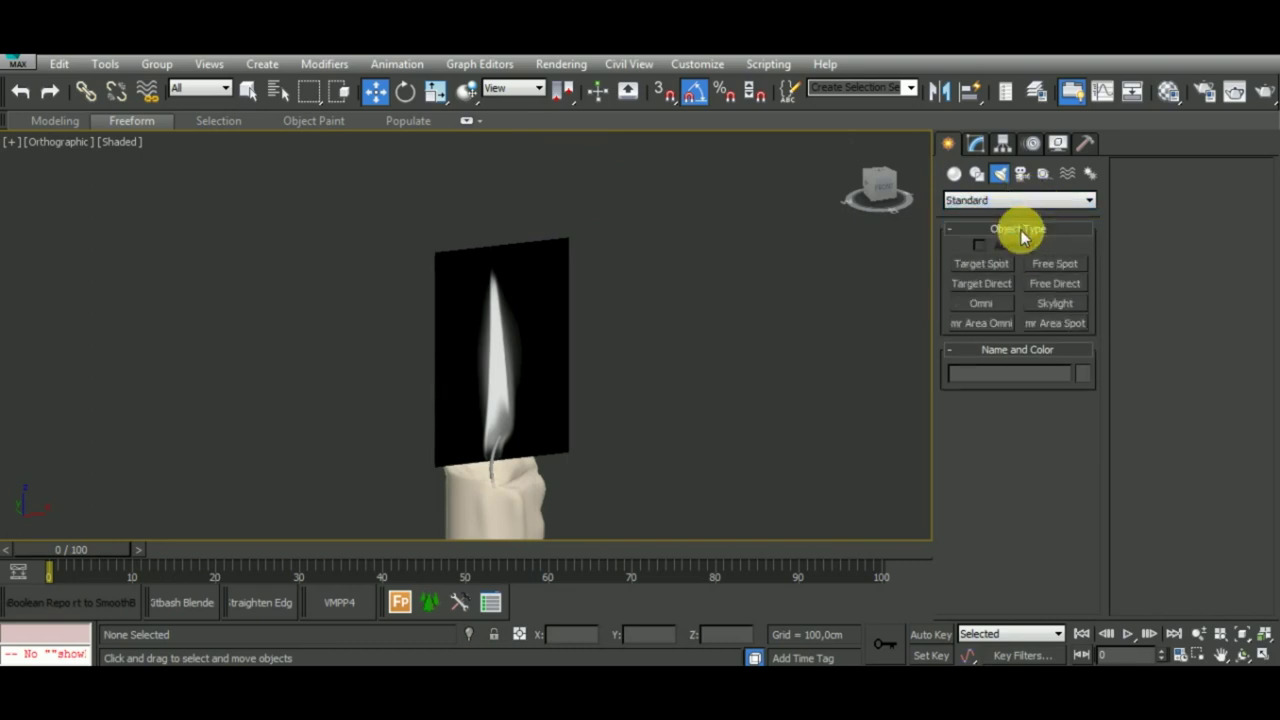
pyautogui.click(995, 312)
pyautogui.moveTo(752, 446); pyautogui.dragTo(785, 364, button='middle')
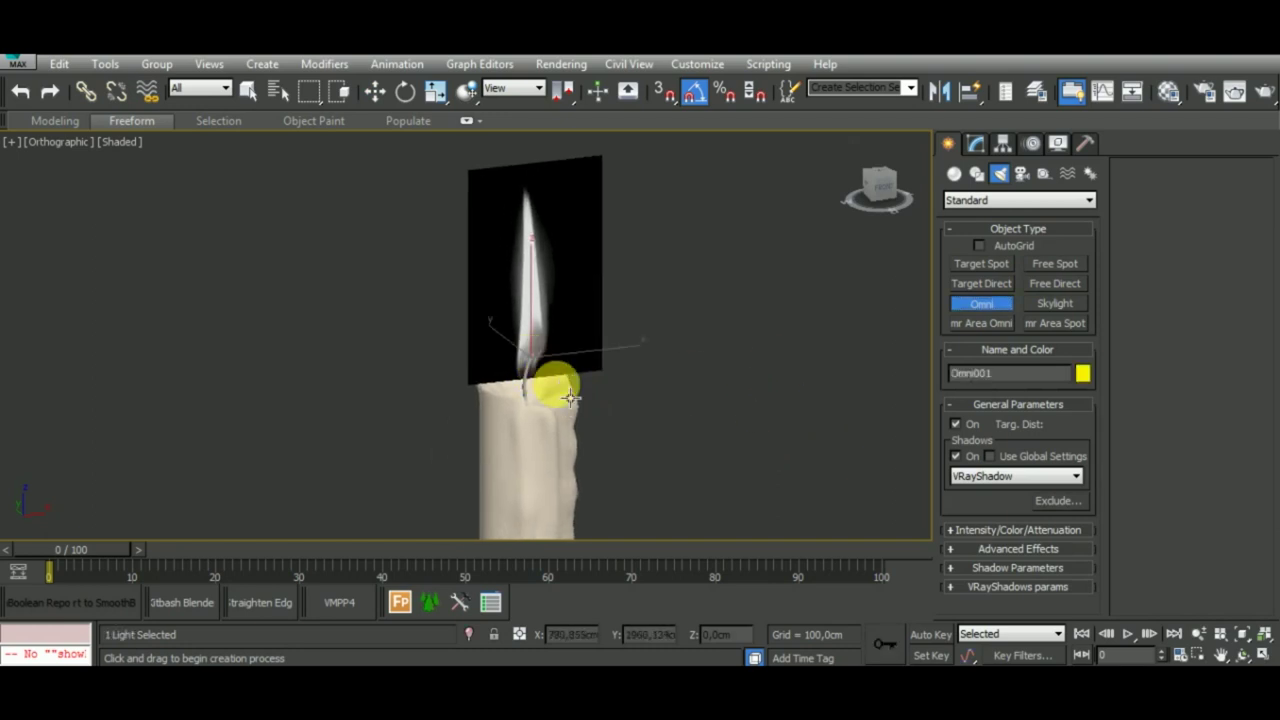
pyautogui.moveTo(578, 395); pyautogui.dragTo(557, 388)
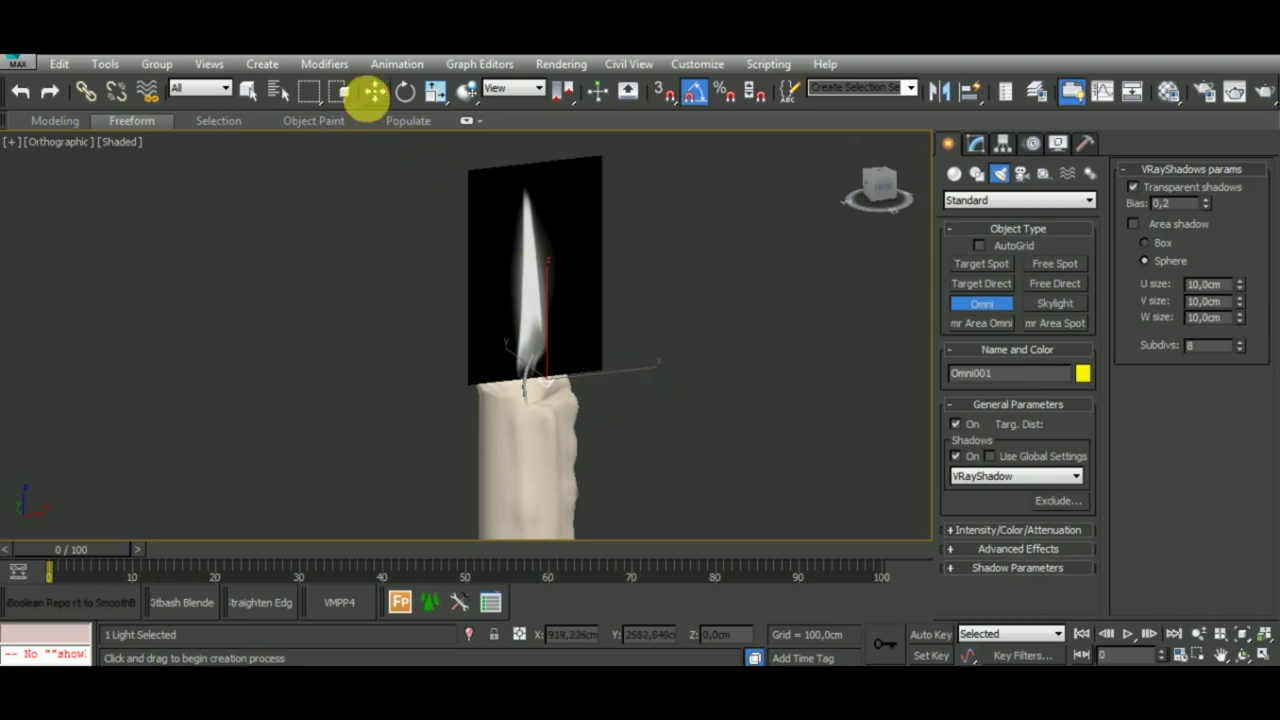
# Reset Omni001's position to 0 and raise it up to the wick.
pyautogui.click(372, 92)
pyautogui.rightClick(604, 634)
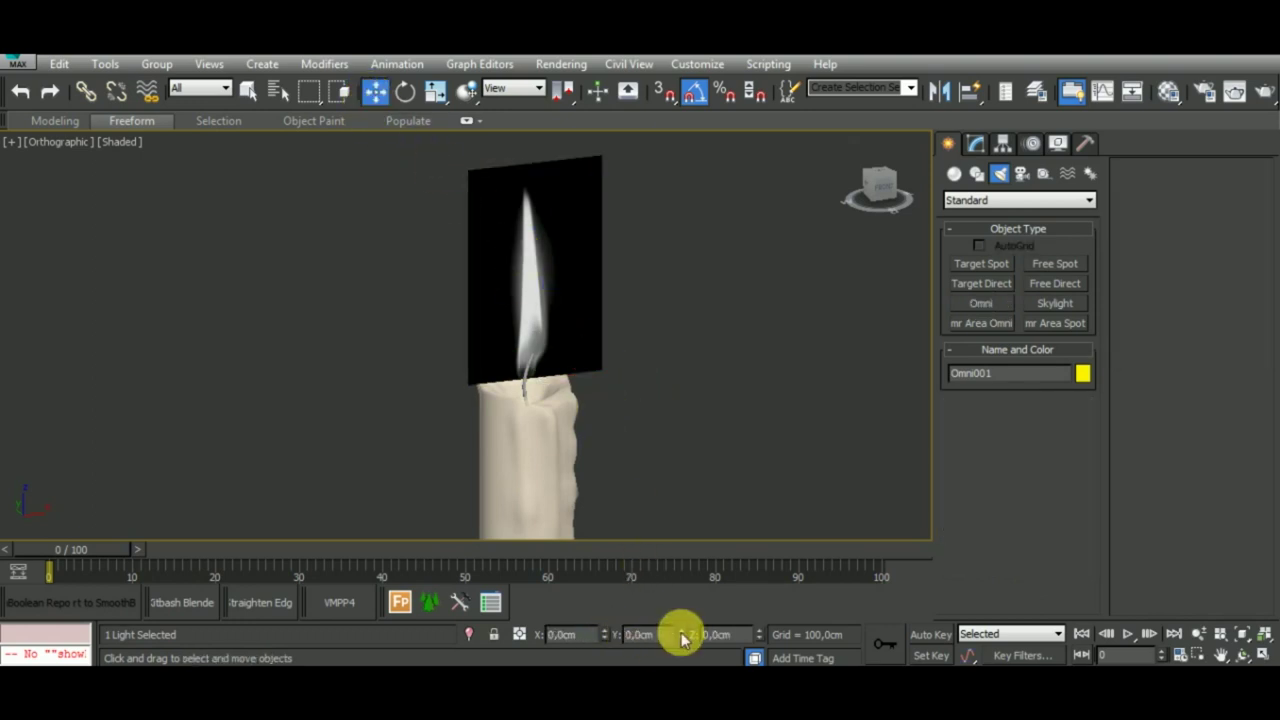
pyautogui.keyDown('alt'); pyautogui.moveTo(694, 520); pyautogui.dragTo(782, 398, button='middle'); pyautogui.keyUp('alt')
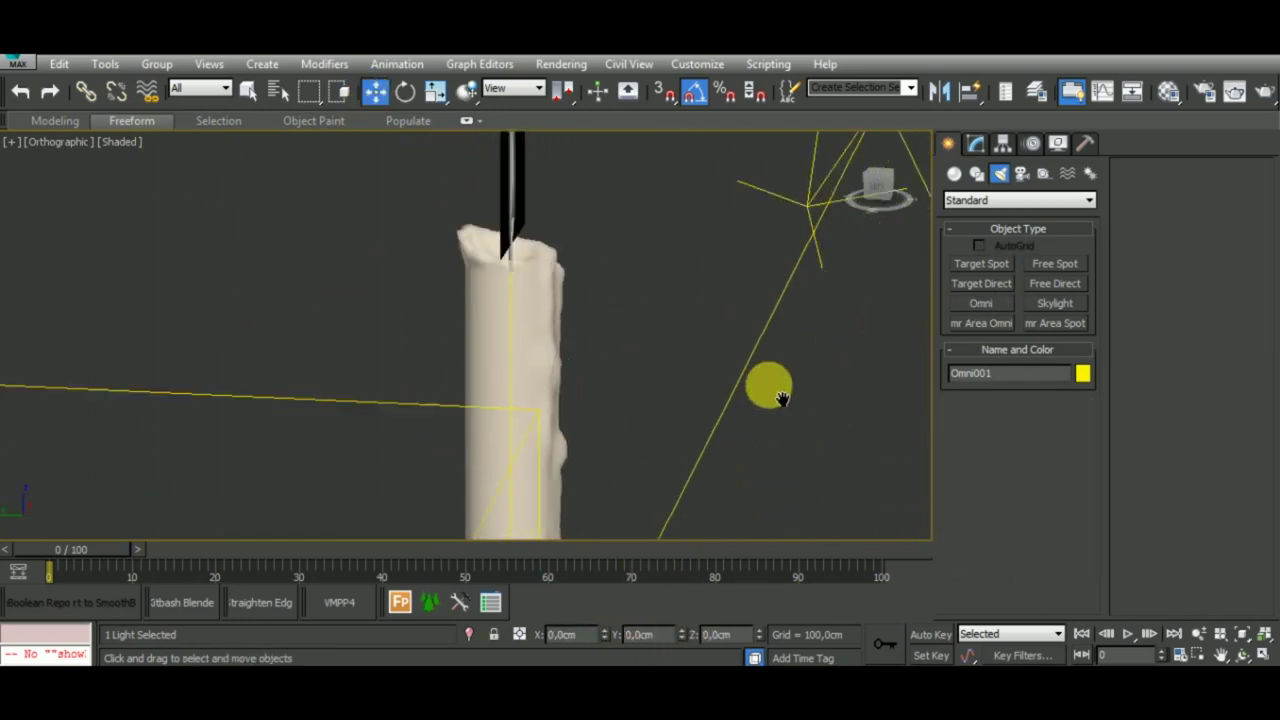
pyautogui.scroll(-5, 782, 398)
pyautogui.moveTo(712, 473)
pyautogui.mouseDown()
pyautogui.moveTo(704, 299)
pyautogui.moveTo(711, 402)
pyautogui.mouseUp()
pyautogui.scroll(2, 704, 299)
pyautogui.scroll(3, 725, 421)
pyautogui.moveTo(714, 410)
pyautogui.keyDown('alt'); pyautogui.mouseDown(button='middle')
pyautogui.moveTo(686, 449)
pyautogui.moveTo(606, 463)
pyautogui.mouseUp(button='middle'); pyautogui.keyUp('alt')
# Make Omni001 a directional light and position it on the candle wick.
pyautogui.click(977, 145)
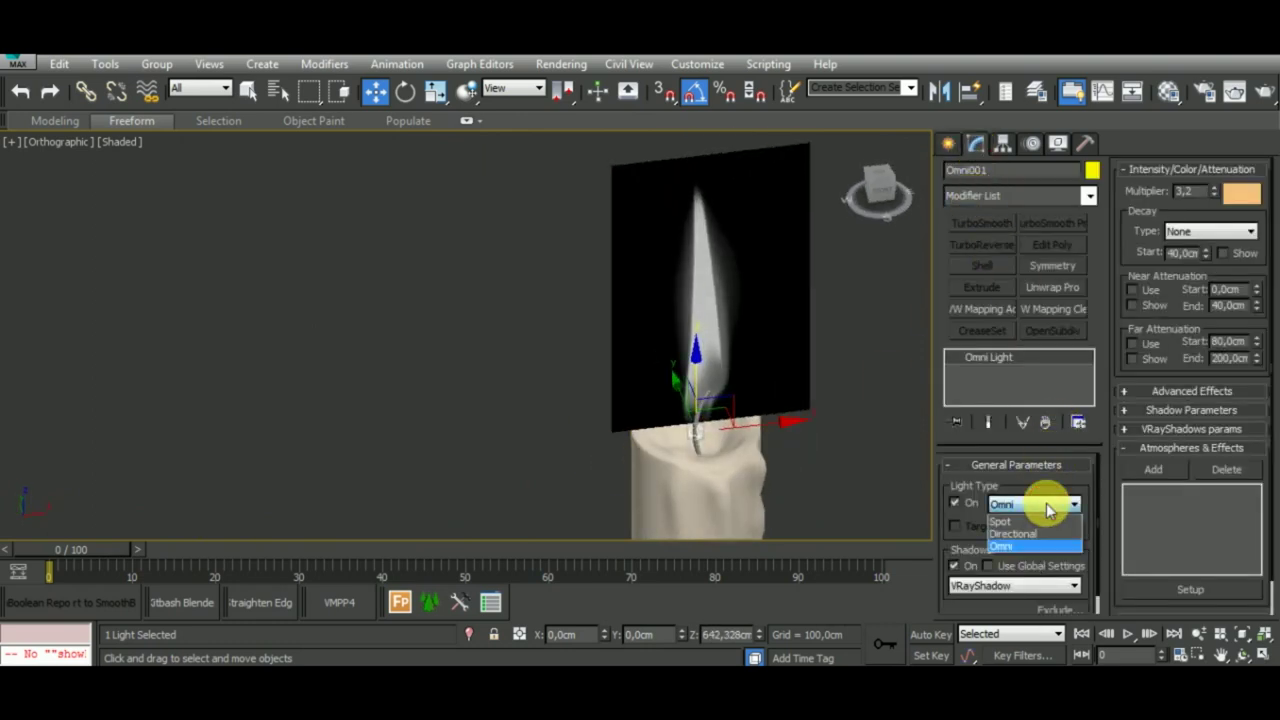
pyautogui.click(1040, 517)
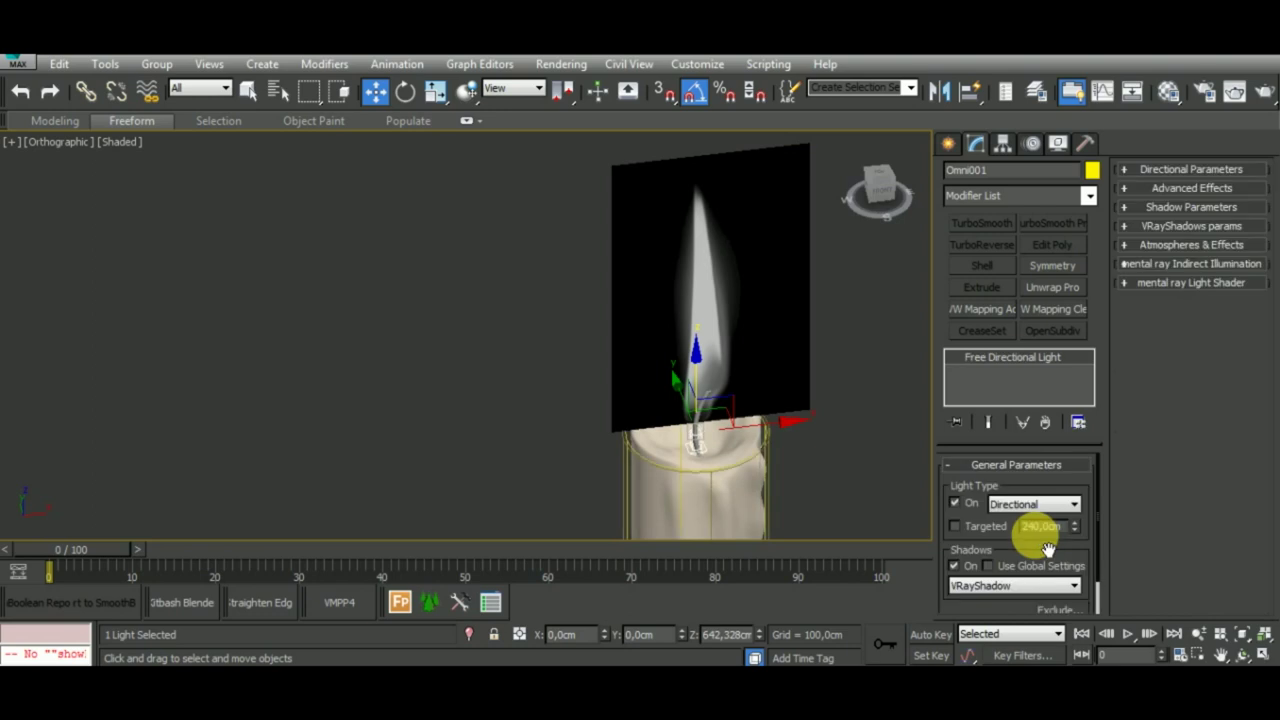
pyautogui.scroll(-3, 717, 340)
pyautogui.scroll(-2, 706, 329)
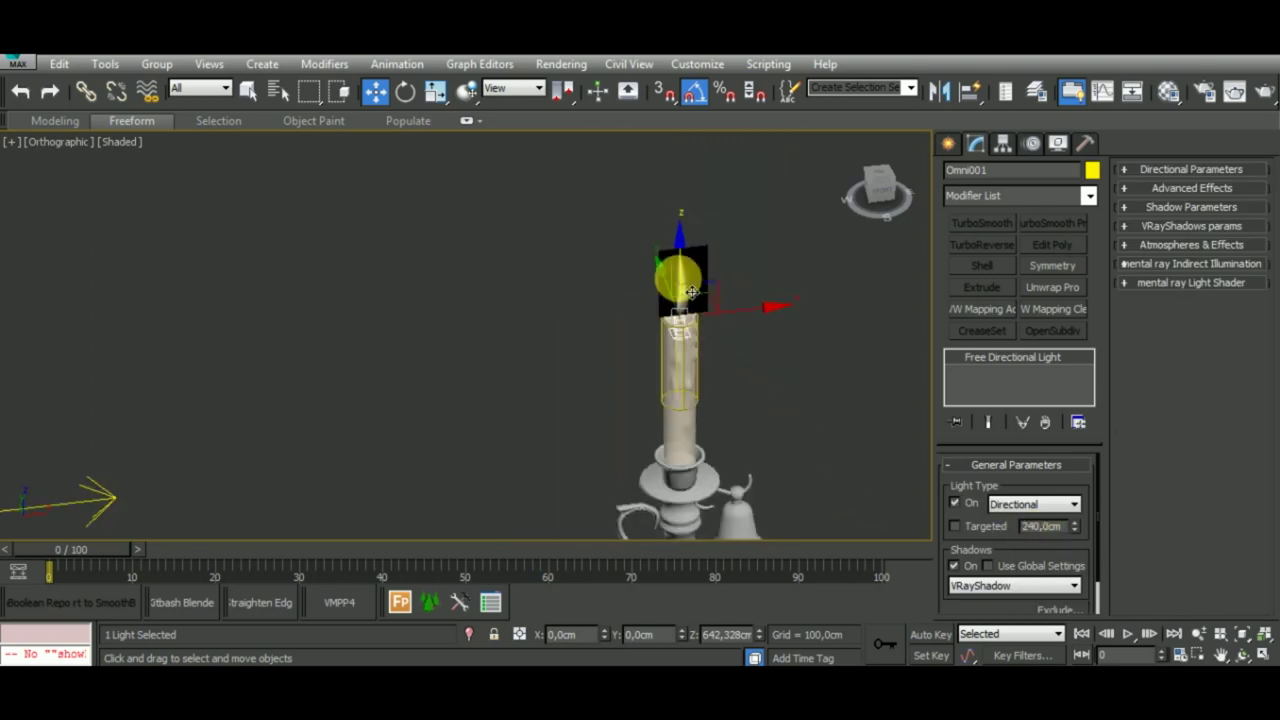
pyautogui.moveTo(694, 283); pyautogui.dragTo(694, 192)
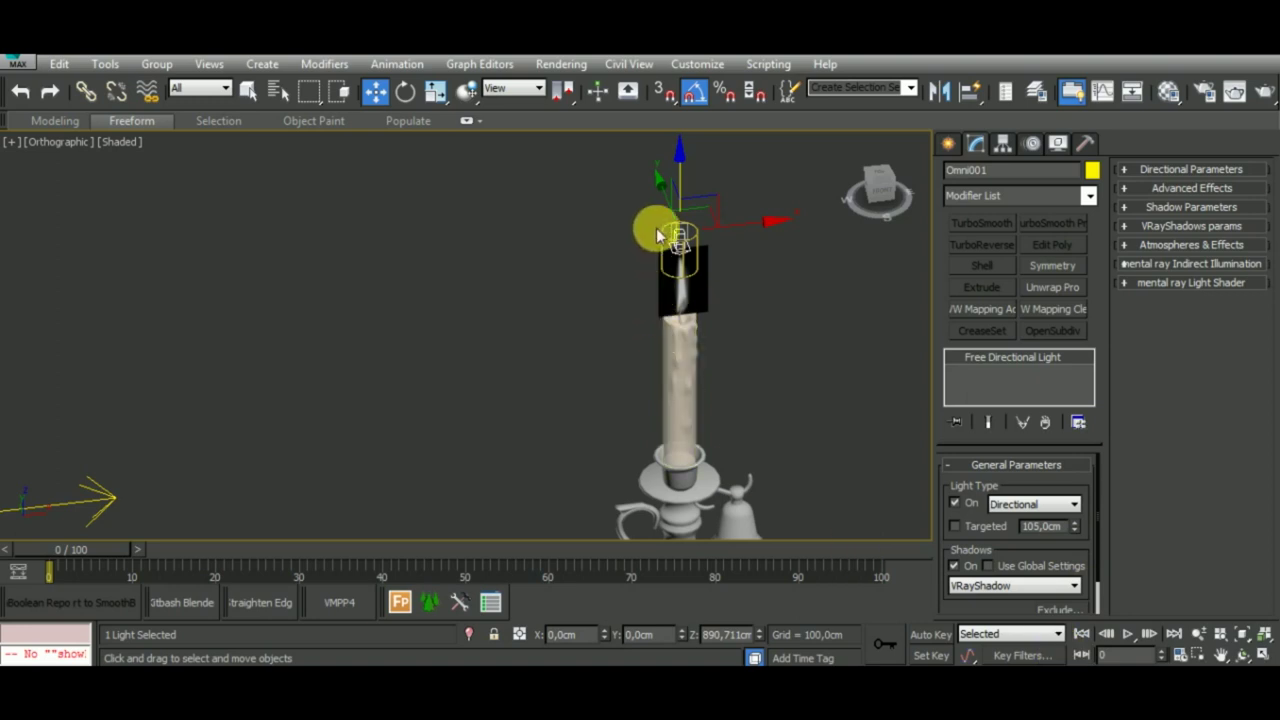
pyautogui.moveTo(677, 177); pyautogui.dragTo(707, 236)
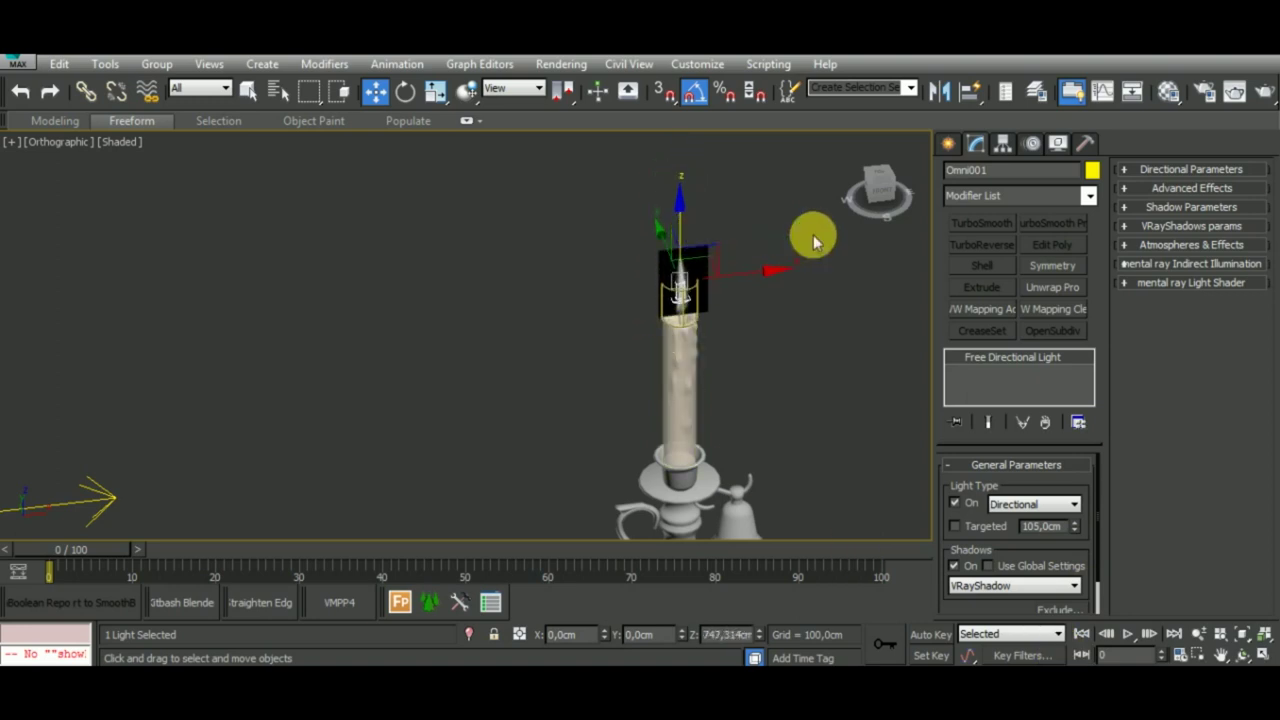
pyautogui.moveTo(1016, 550); pyautogui.dragTo(1015, 500)
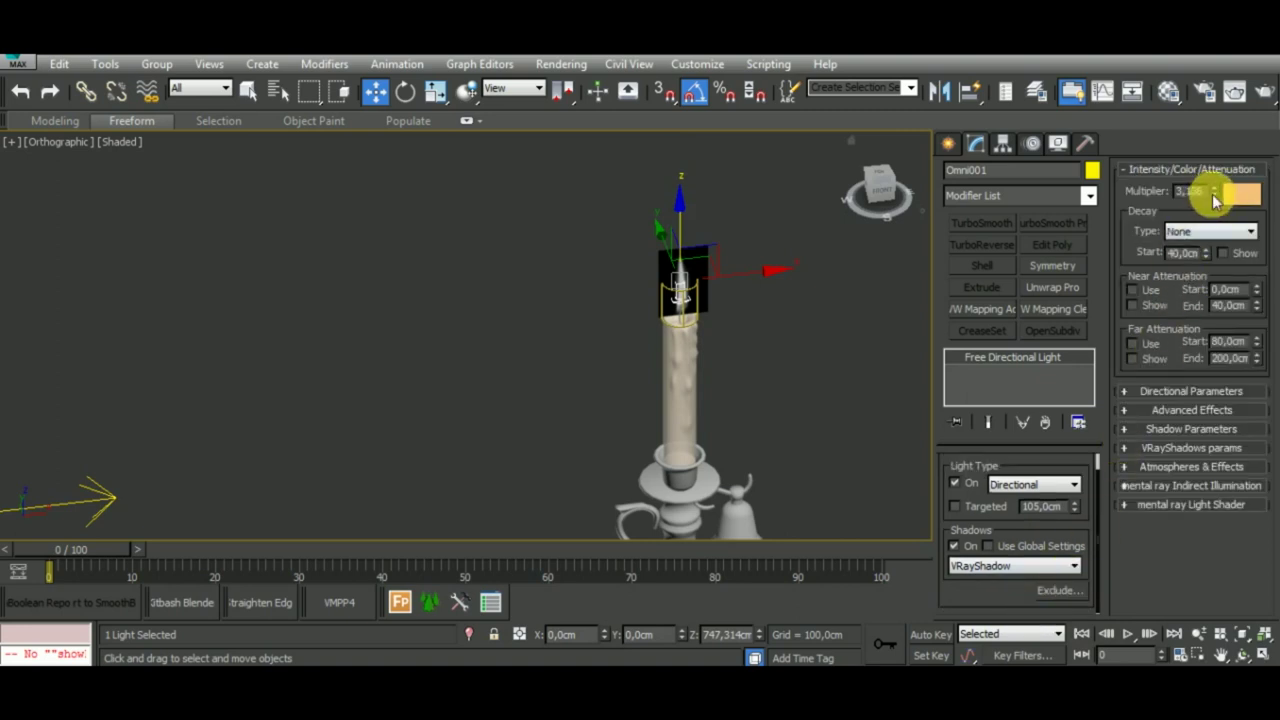
# Lower the light's multiplier to 2.007 and set its colour to deeper orange (RGB 244/84/35).
pyautogui.moveTo(777, 409); pyautogui.dragTo(789, 417, button='middle')
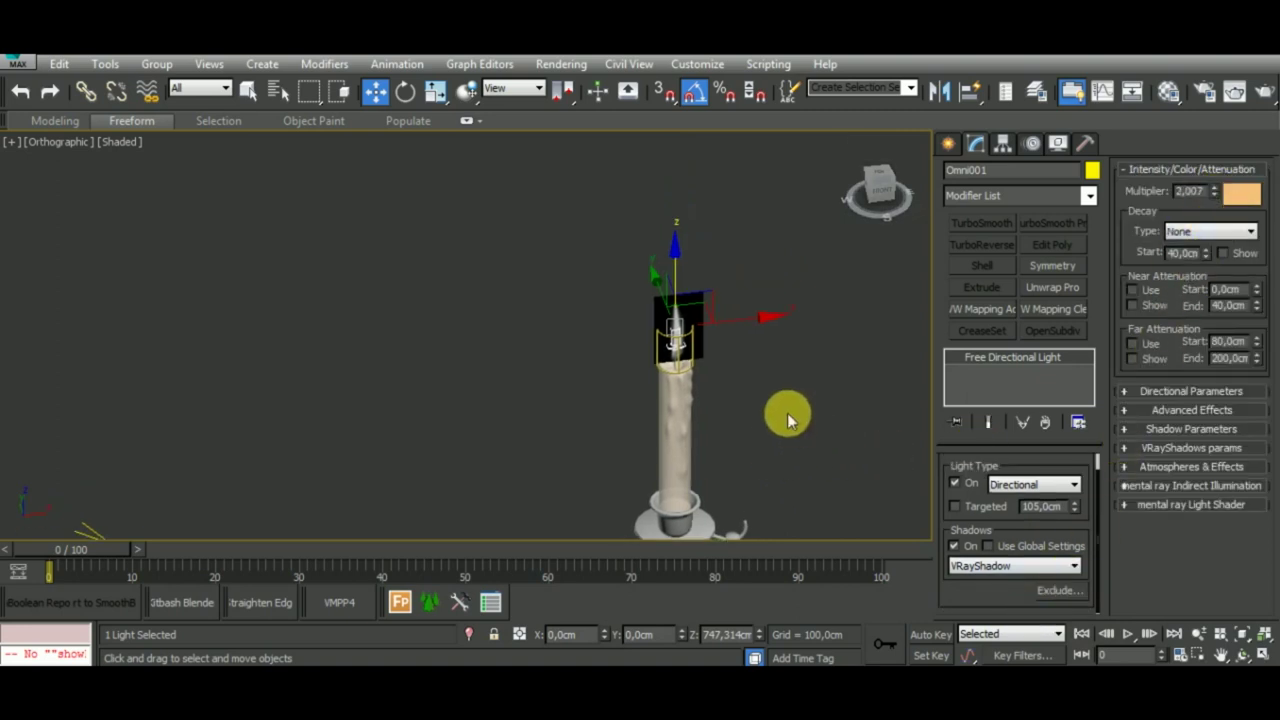
pyautogui.click(1242, 193)
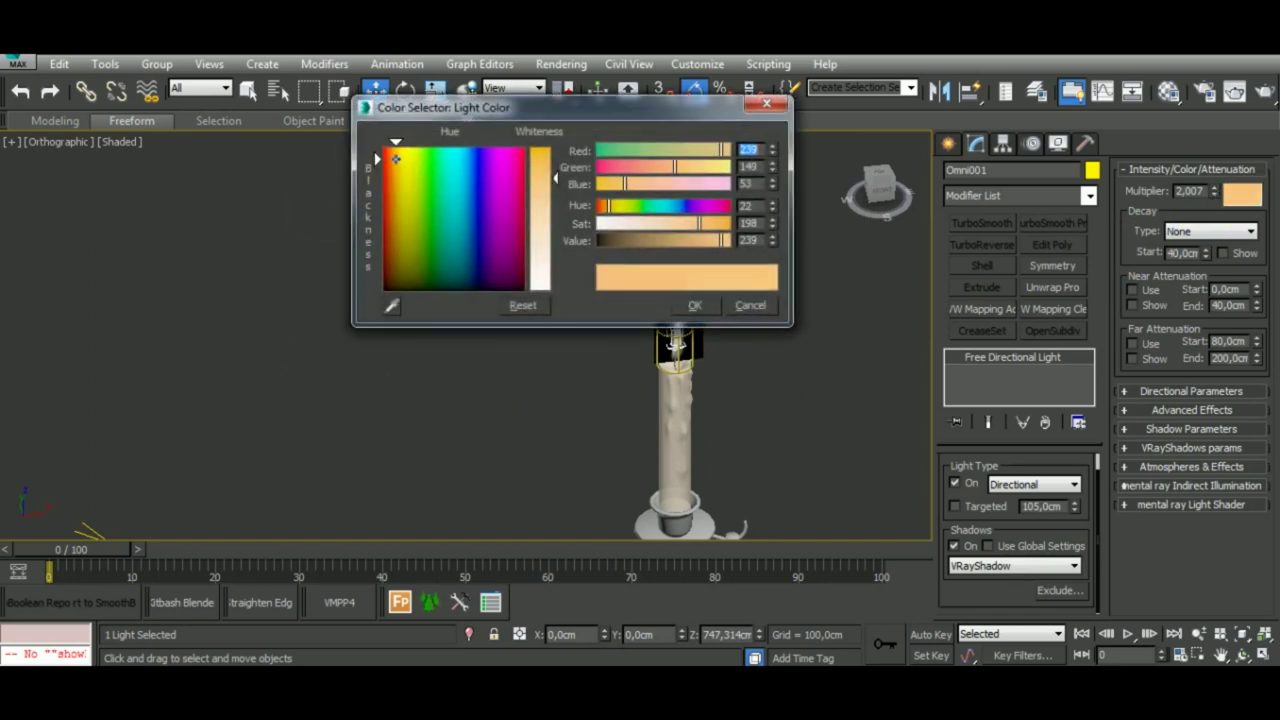
pyautogui.moveTo(396, 159); pyautogui.dragTo(390, 155)
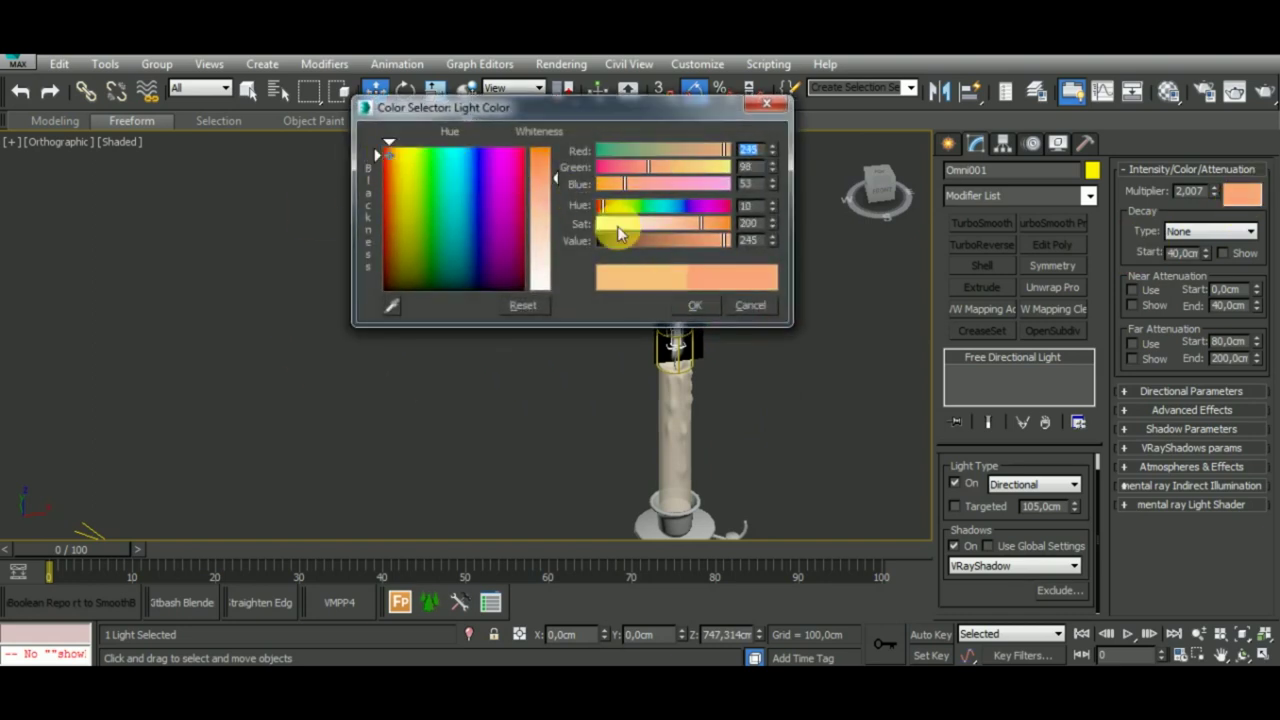
pyautogui.moveTo(545, 165); pyautogui.dragTo(547, 168)
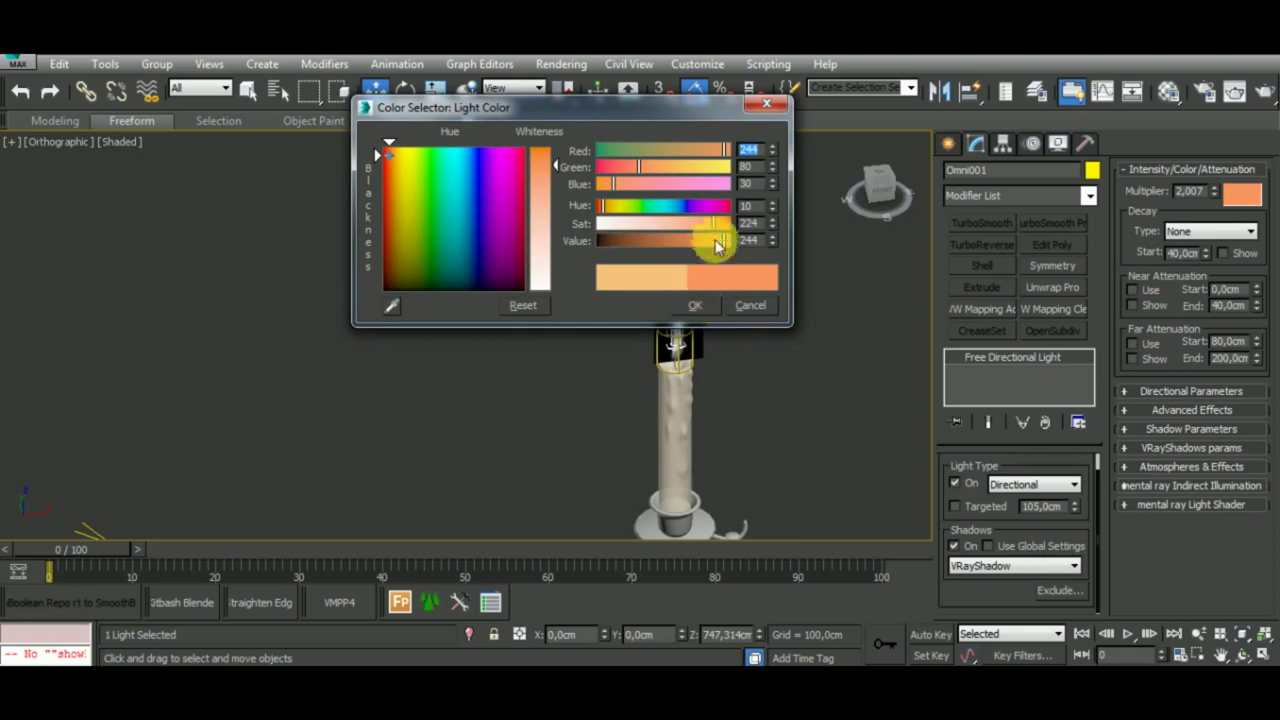
pyautogui.moveTo(718, 224); pyautogui.dragTo(701, 224)
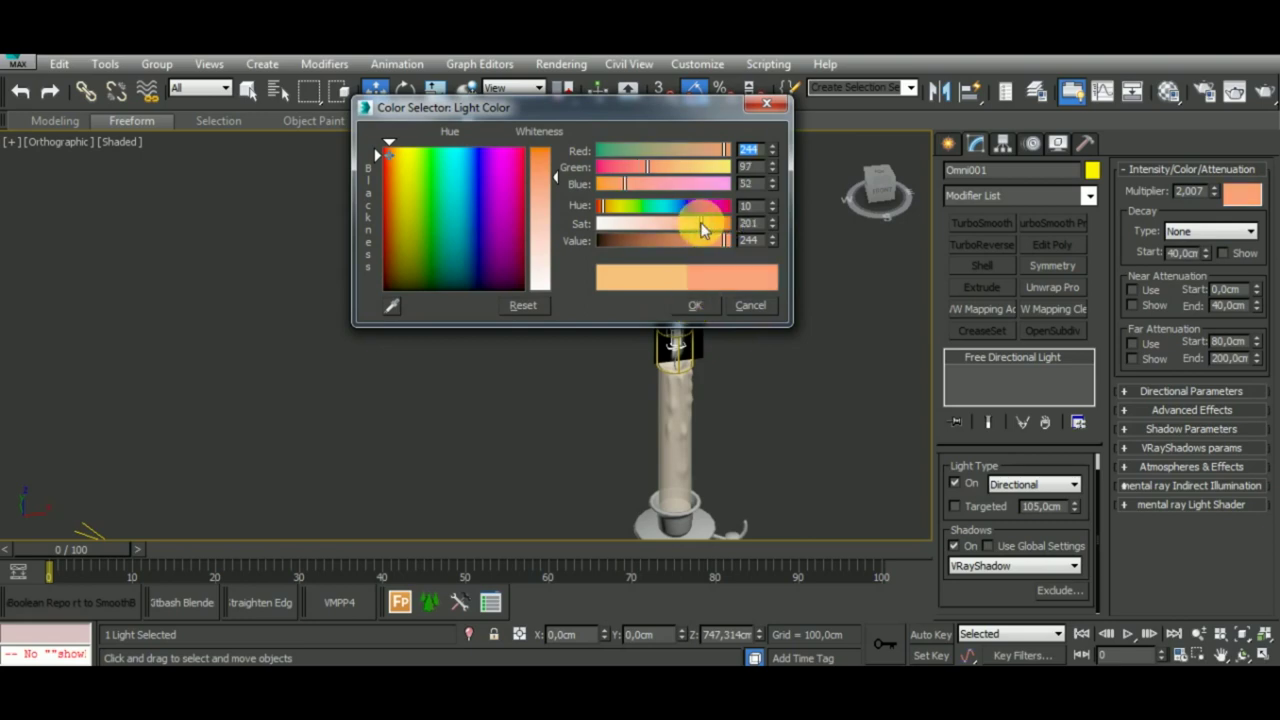
pyautogui.click(703, 310)
pyautogui.scroll(2, 751, 409)
pyautogui.scroll(3, 686, 323)
pyautogui.scroll(3, 609, 394)
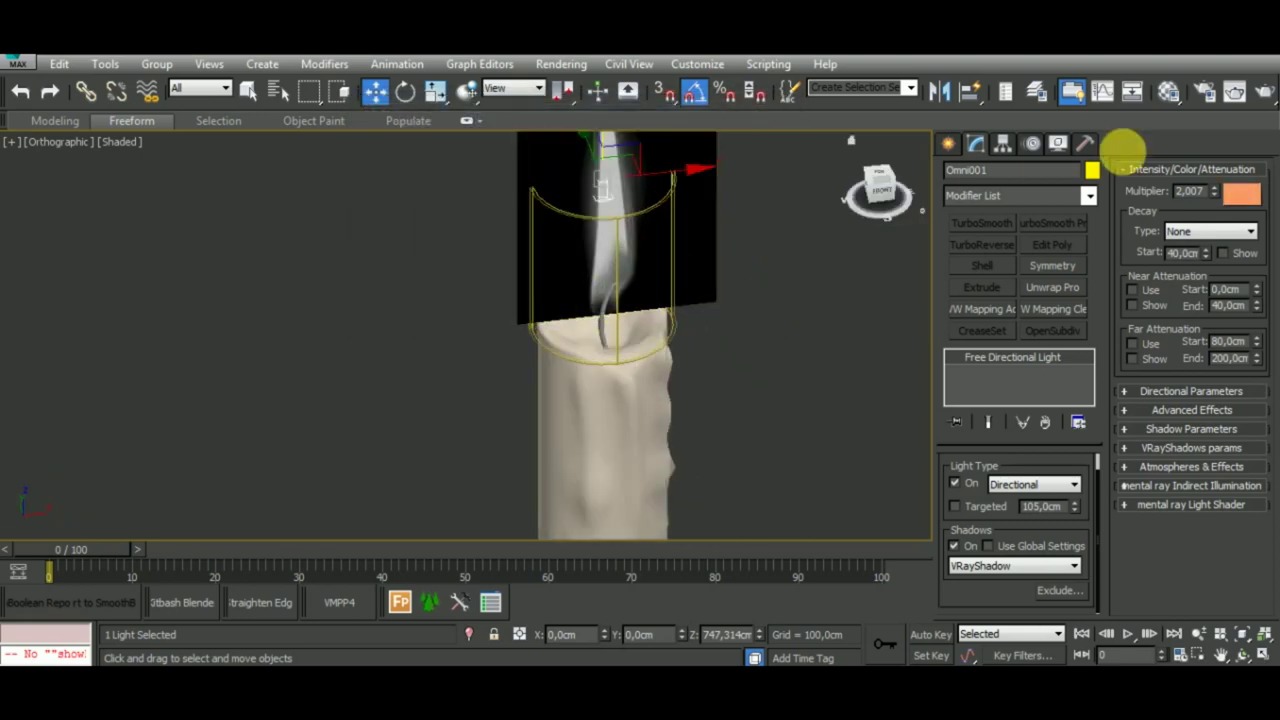
# Set Omni001's multiplier to 1.0 and re-render the candle to check it.
pyautogui.click(1235, 91)
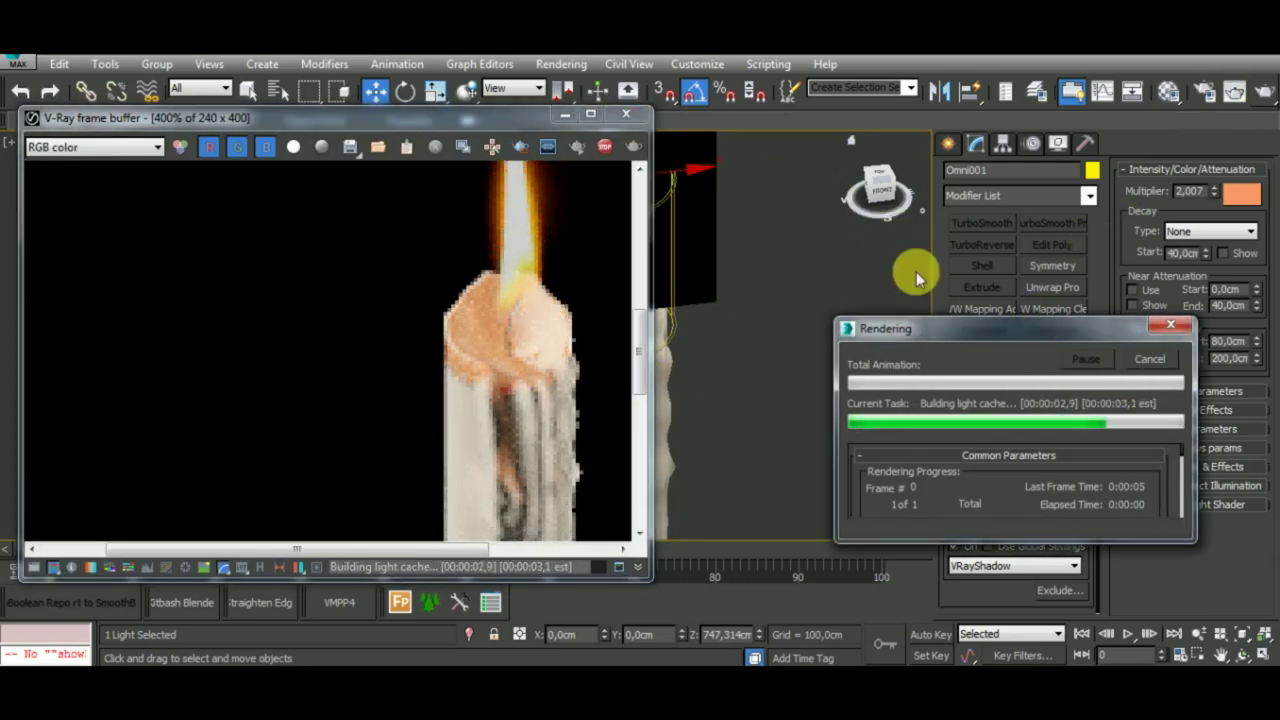
pyautogui.click(626, 114)
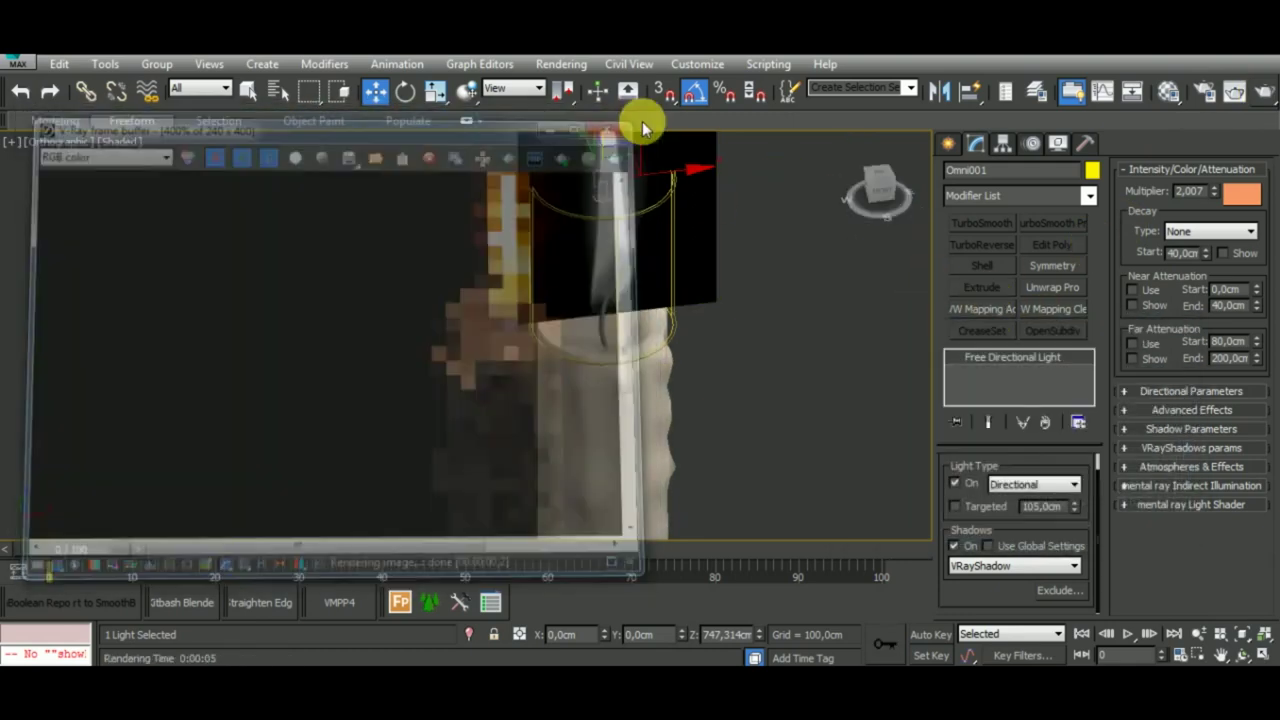
pyautogui.doubleClick(1210, 194)
pyautogui.write('1')
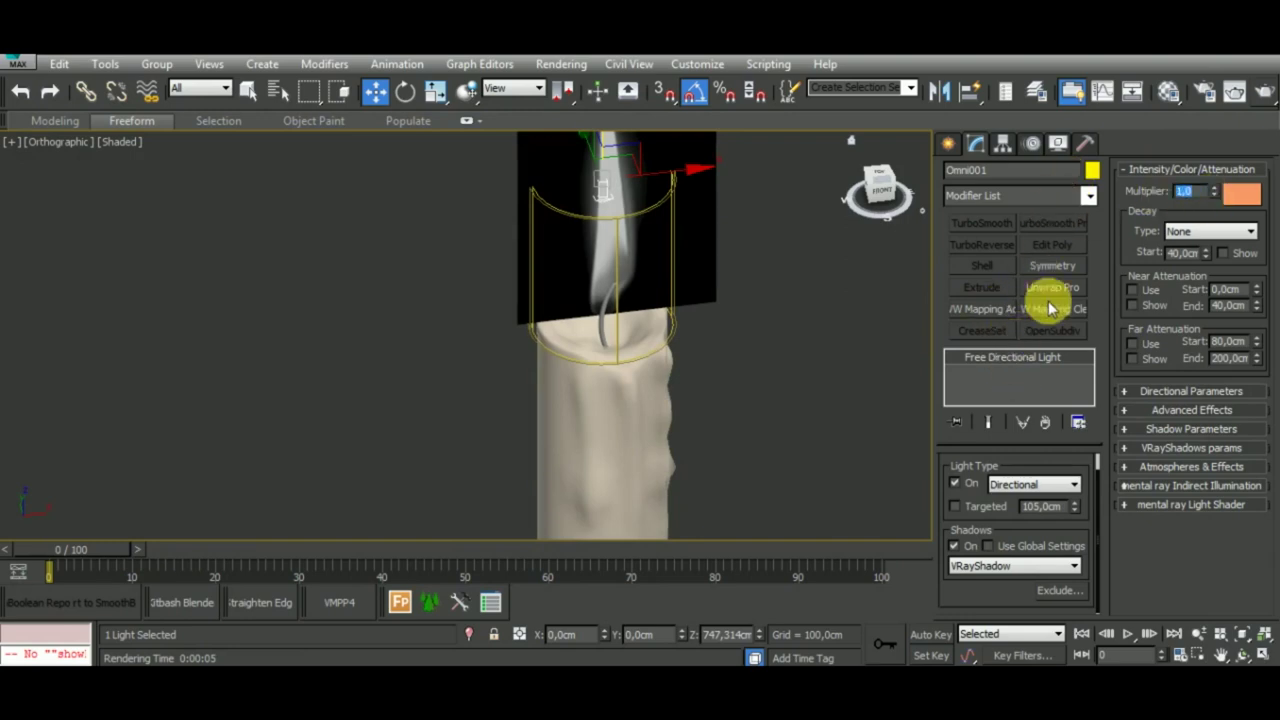
pyautogui.click(1265, 95)
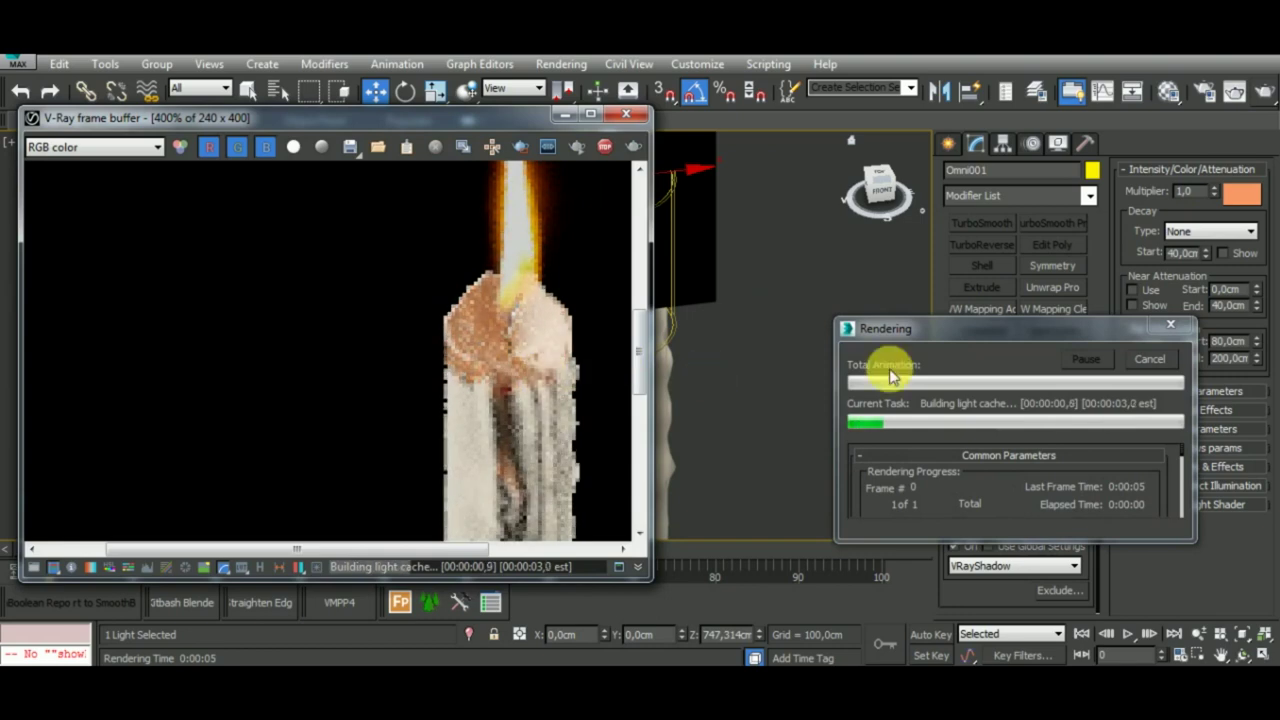
pyautogui.click(626, 113)
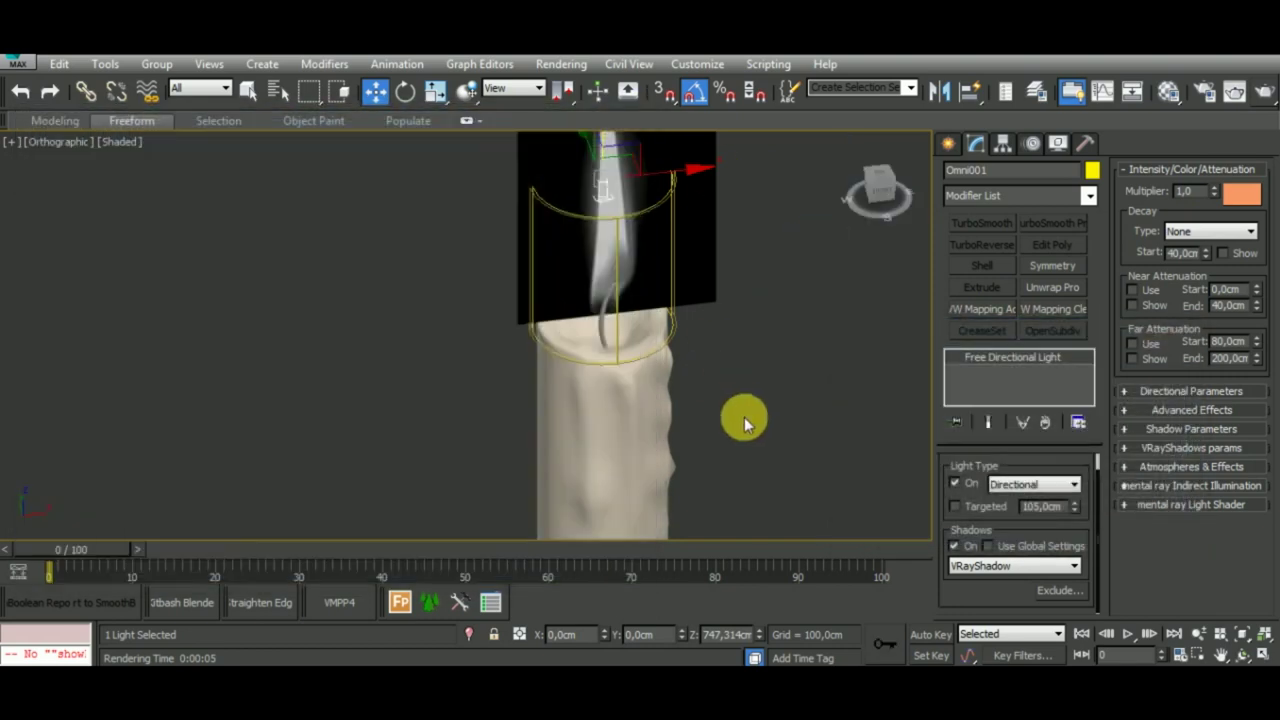
# Delete the extra plane light to the left of the candle.
pyautogui.scroll(-2, 716, 360)
pyautogui.scroll(-3, 716, 360)
pyautogui.click(186, 480)
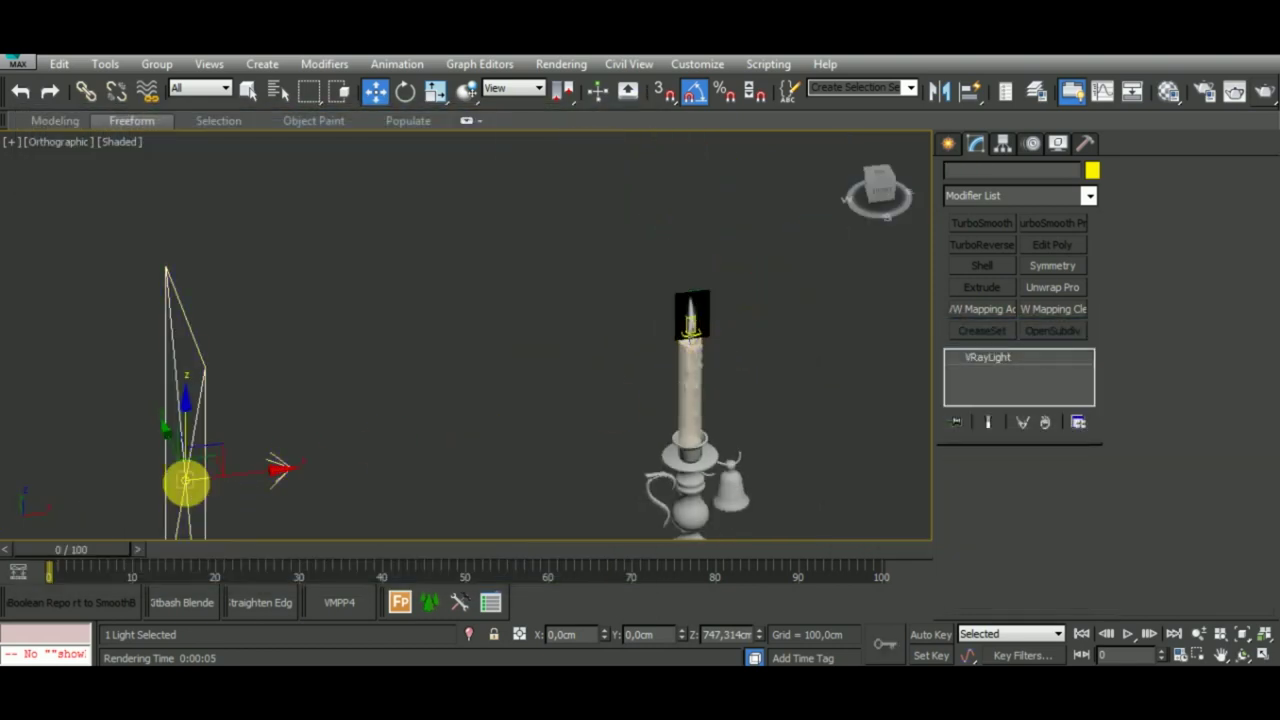
pyautogui.press('Delete')
pyautogui.moveTo(811, 398); pyautogui.dragTo(577, 351, button='middle')
# Start a test render without the deleted plane light, then cancel it.
pyautogui.scroll(-2, 589, 346)
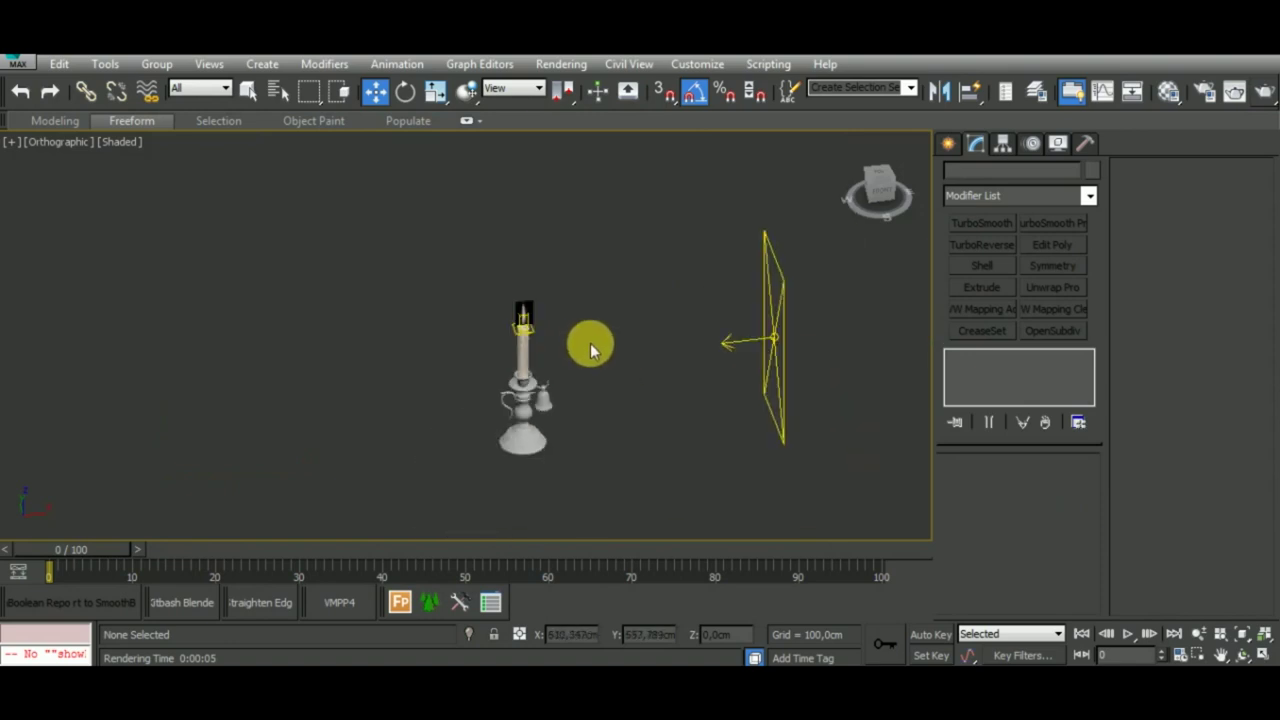
pyautogui.scroll(-3, 613, 368)
pyautogui.scroll(2, 634, 402)
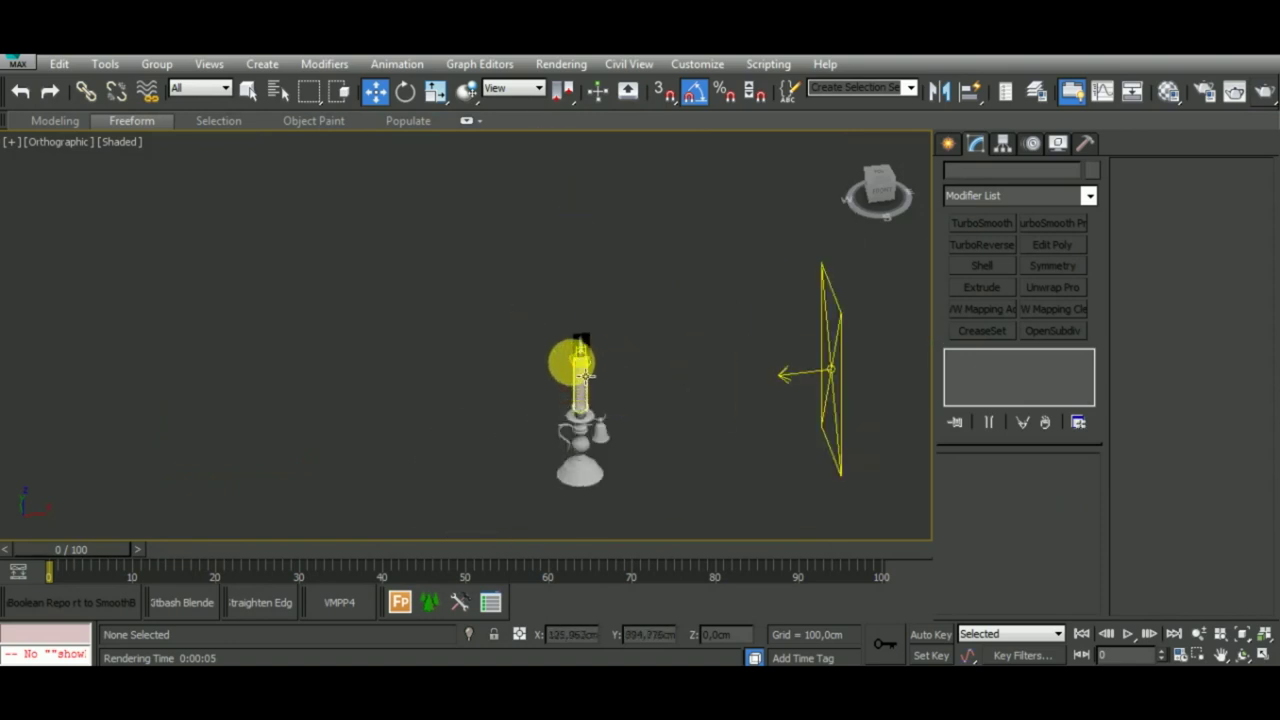
pyautogui.scroll(5, 634, 402)
pyautogui.scroll(3, 634, 402)
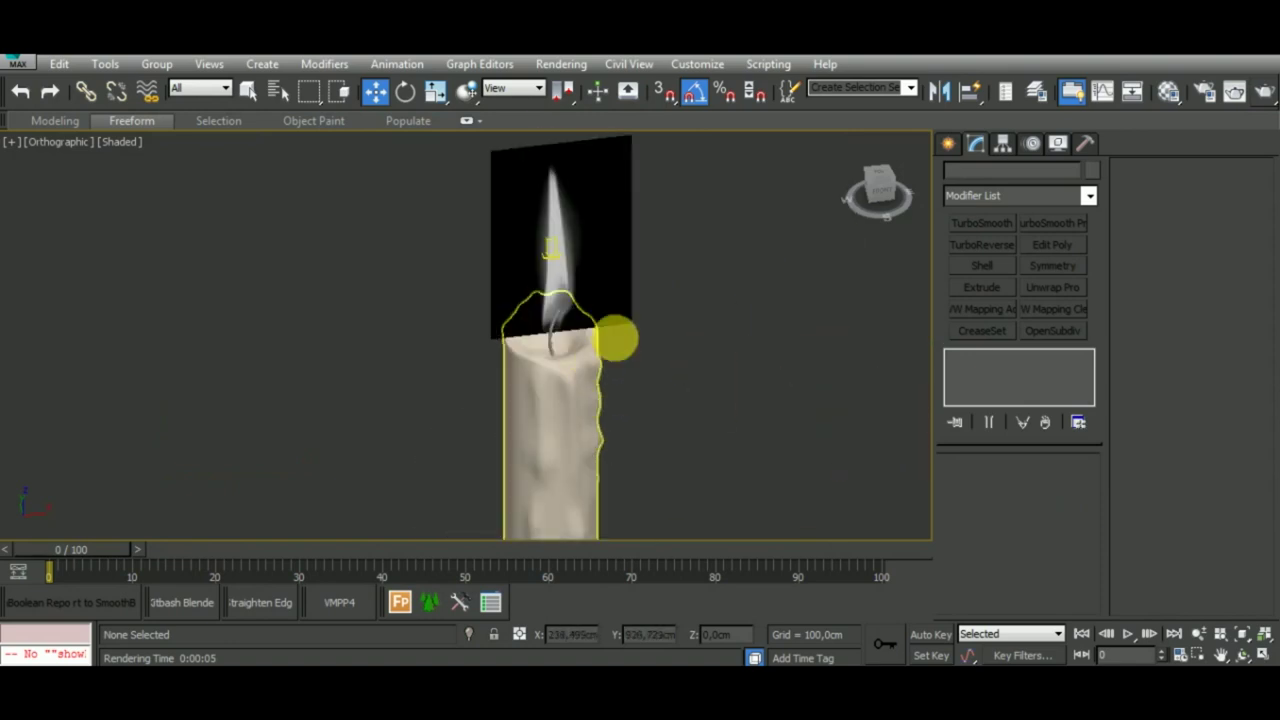
pyautogui.click(1264, 92)
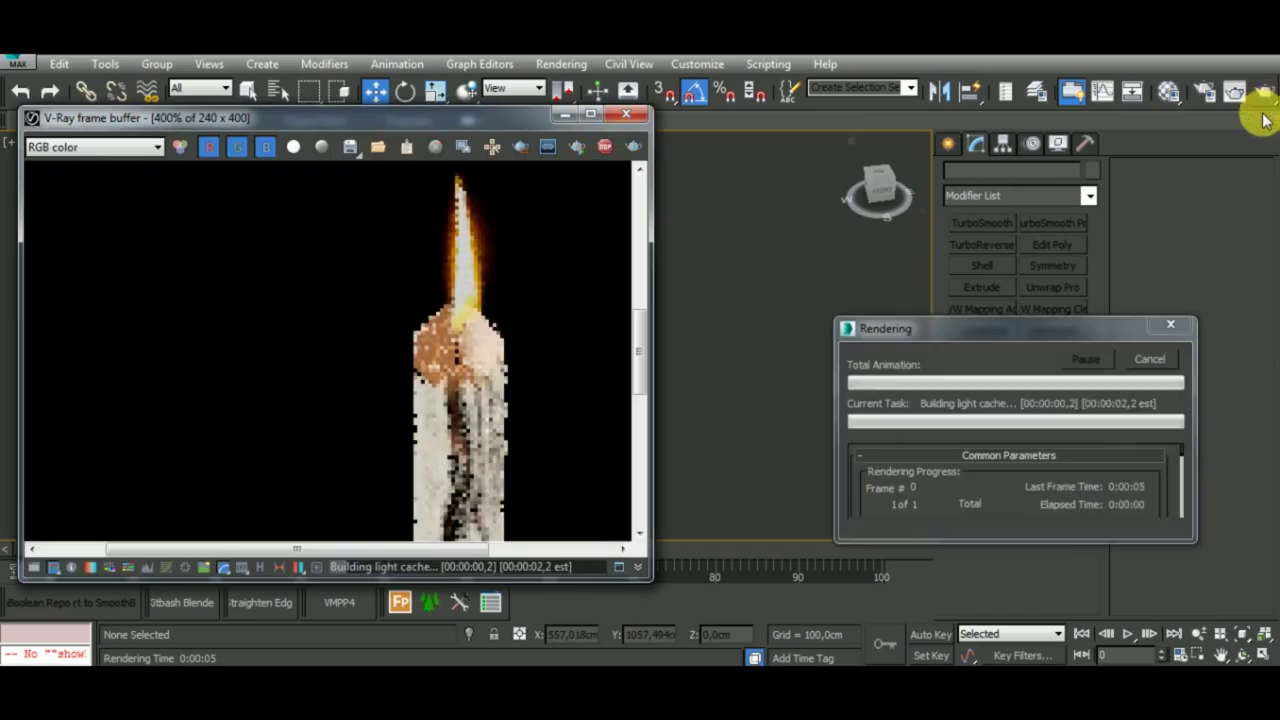
pyautogui.click(1155, 361)
pyautogui.click(626, 114)
# Frame a front view of the flame, select Omni001, and run another cancelled test render.
pyautogui.scroll(3, 586, 280)
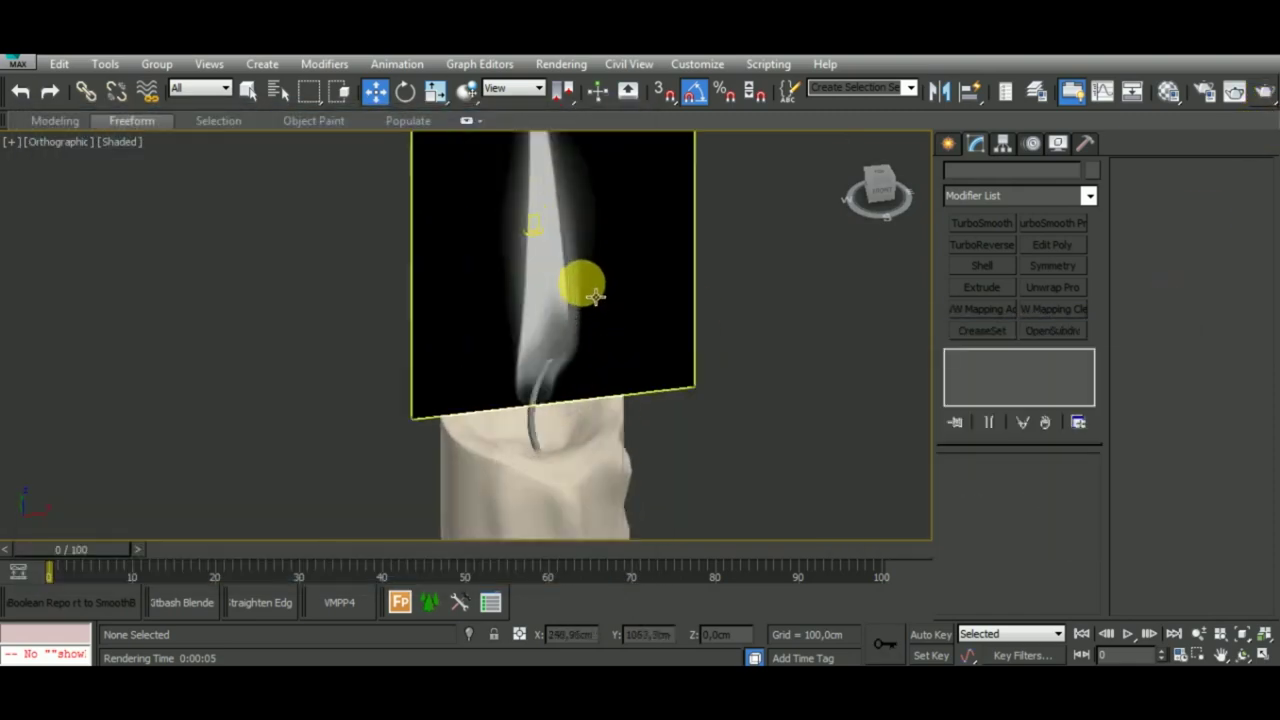
pyautogui.click(548, 240)
pyautogui.scroll(-2, 561, 229)
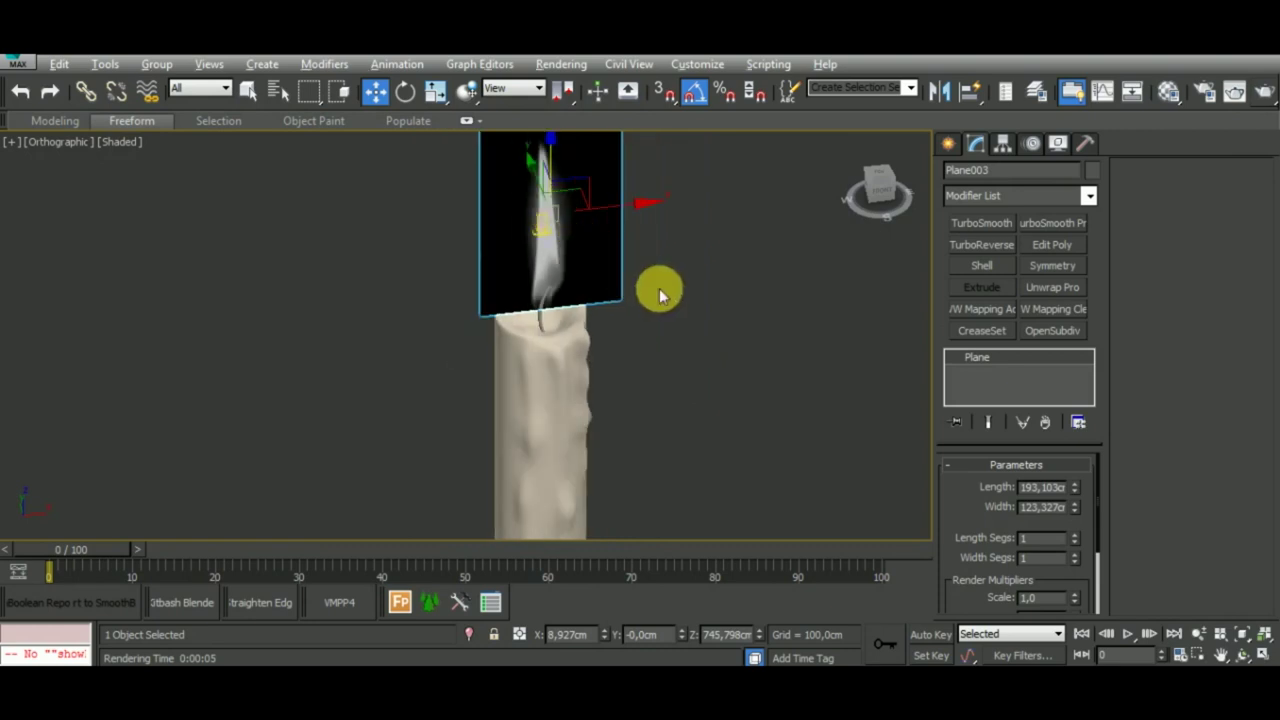
pyautogui.moveTo(659, 288)
pyautogui.keyDown('alt'); pyautogui.mouseDown(button='middle')
pyautogui.moveTo(624, 199)
pyautogui.moveTo(609, 220)
pyautogui.mouseUp(button='middle'); pyautogui.keyUp('alt')
pyautogui.moveTo(658, 295); pyautogui.dragTo(651, 346, button='middle')
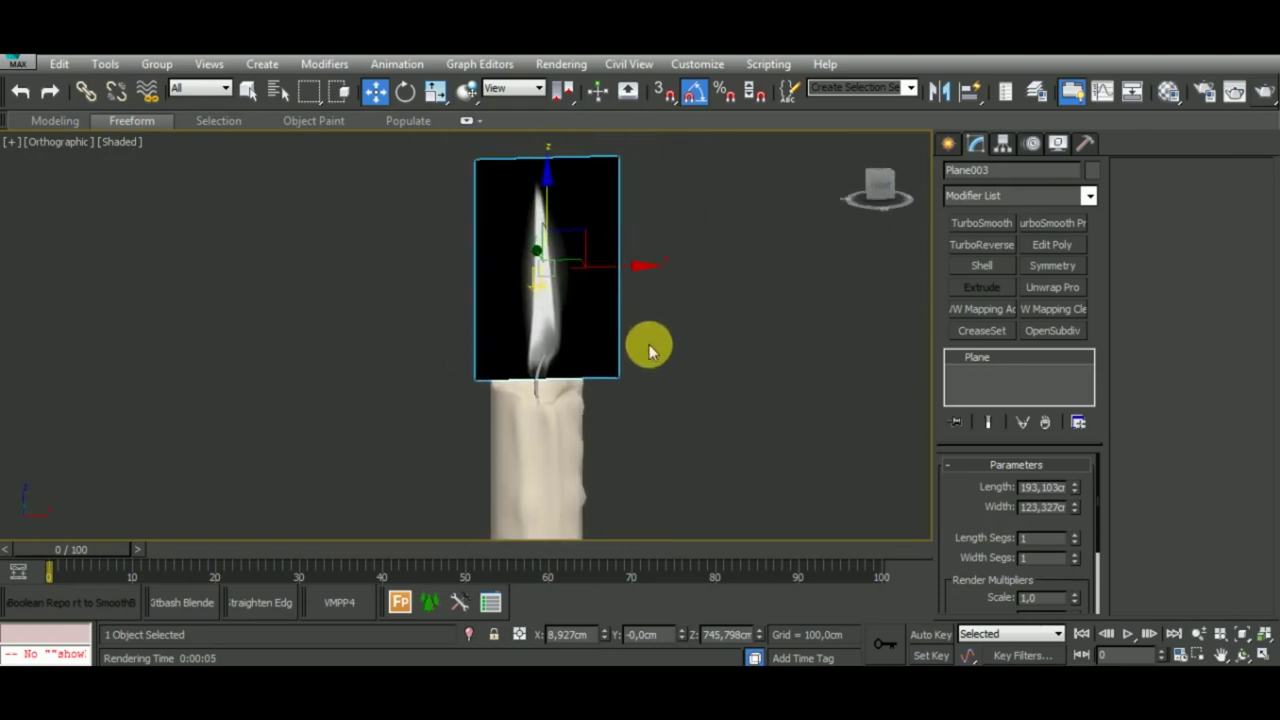
pyautogui.click(548, 300)
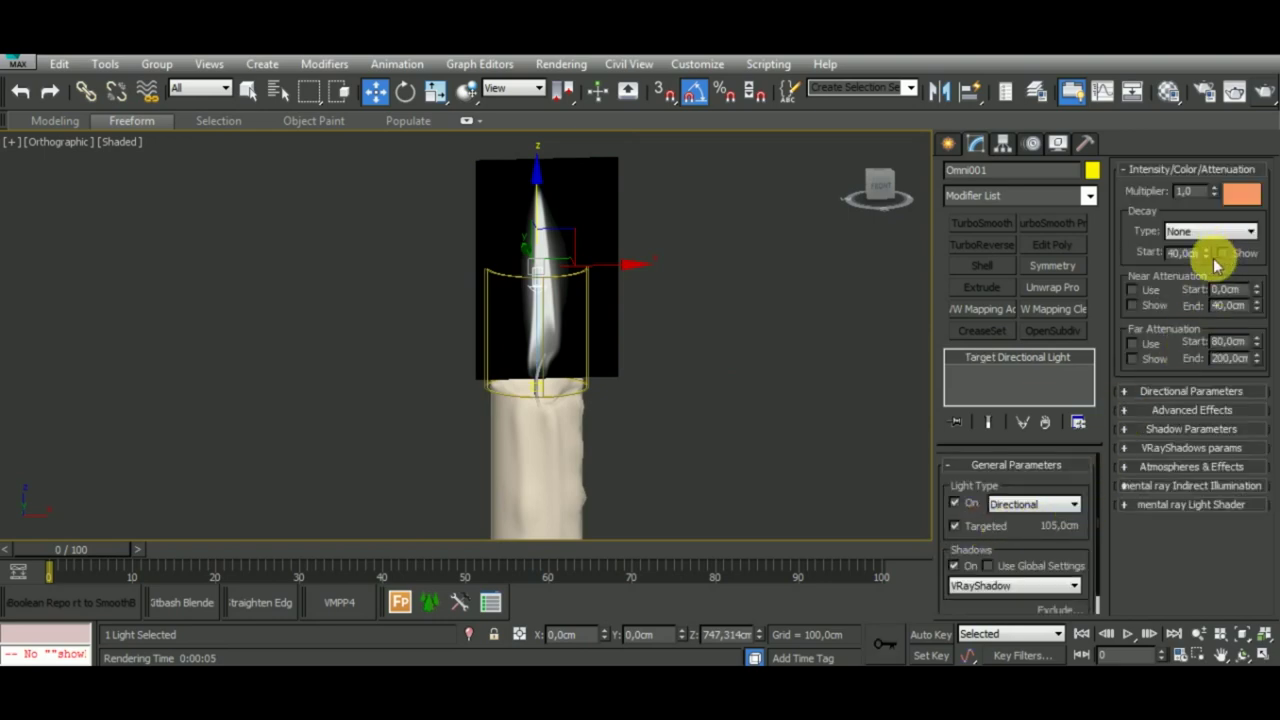
pyautogui.click(1238, 98)
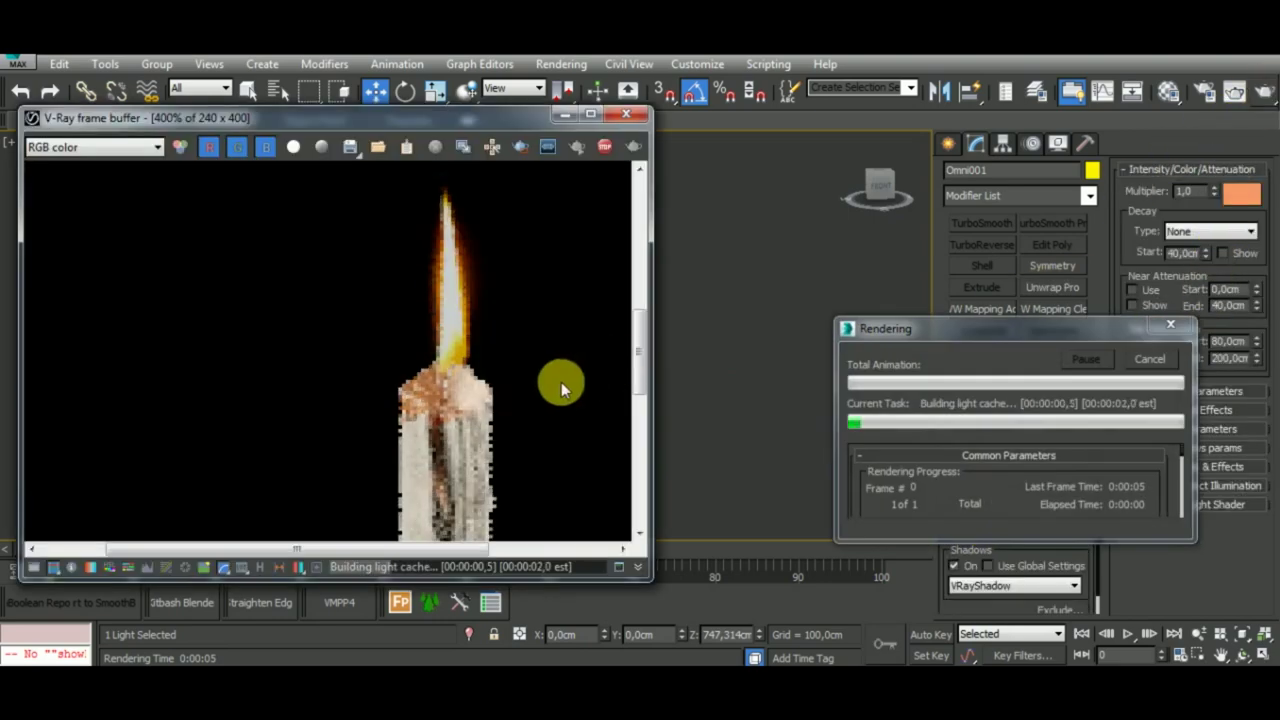
pyautogui.scroll(-1, 460, 398)
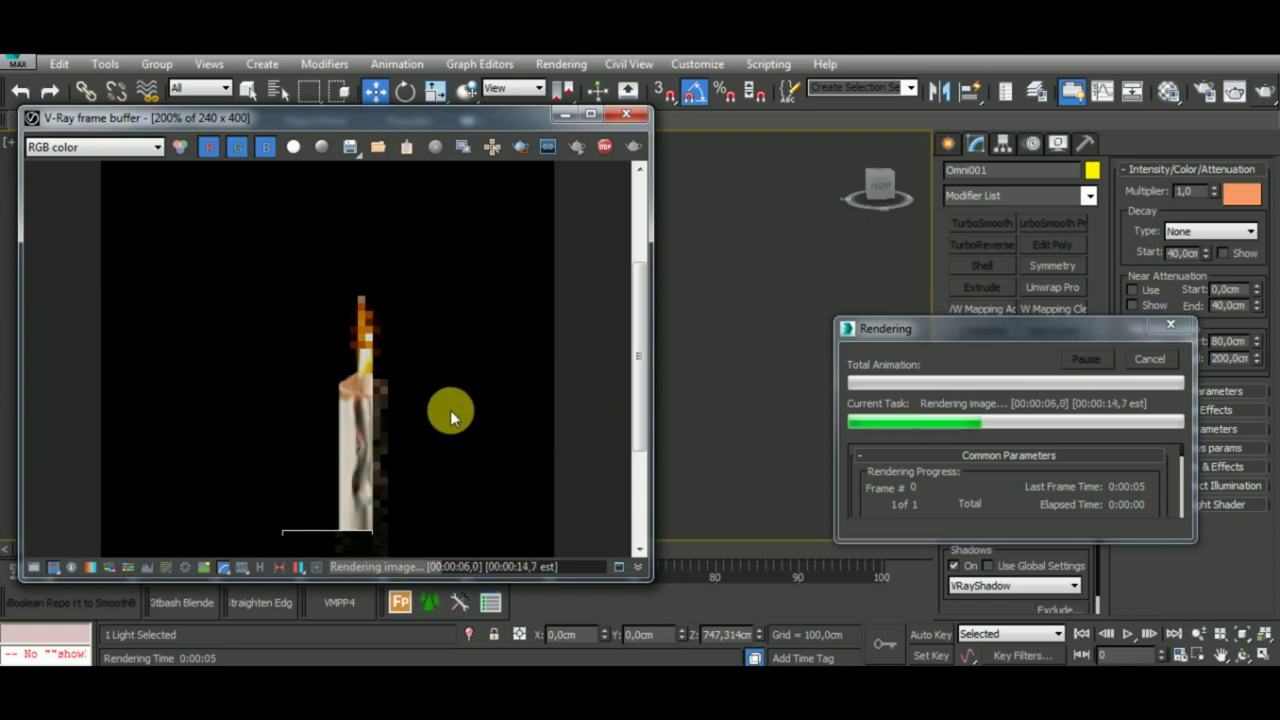
pyautogui.click(1150, 360)
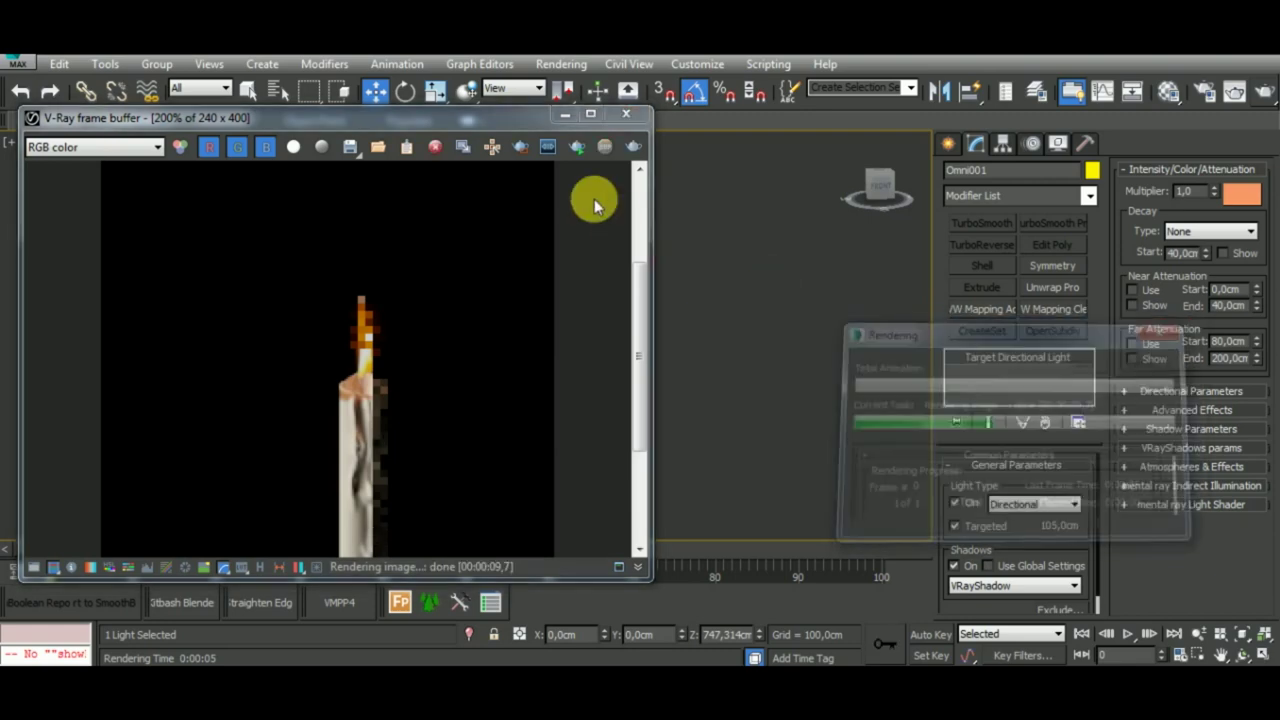
pyautogui.click(626, 113)
# Open the Material Editor showing the wax material.
pyautogui.moveTo(663, 428); pyautogui.dragTo(656, 392, button='middle')
pyautogui.press('m')
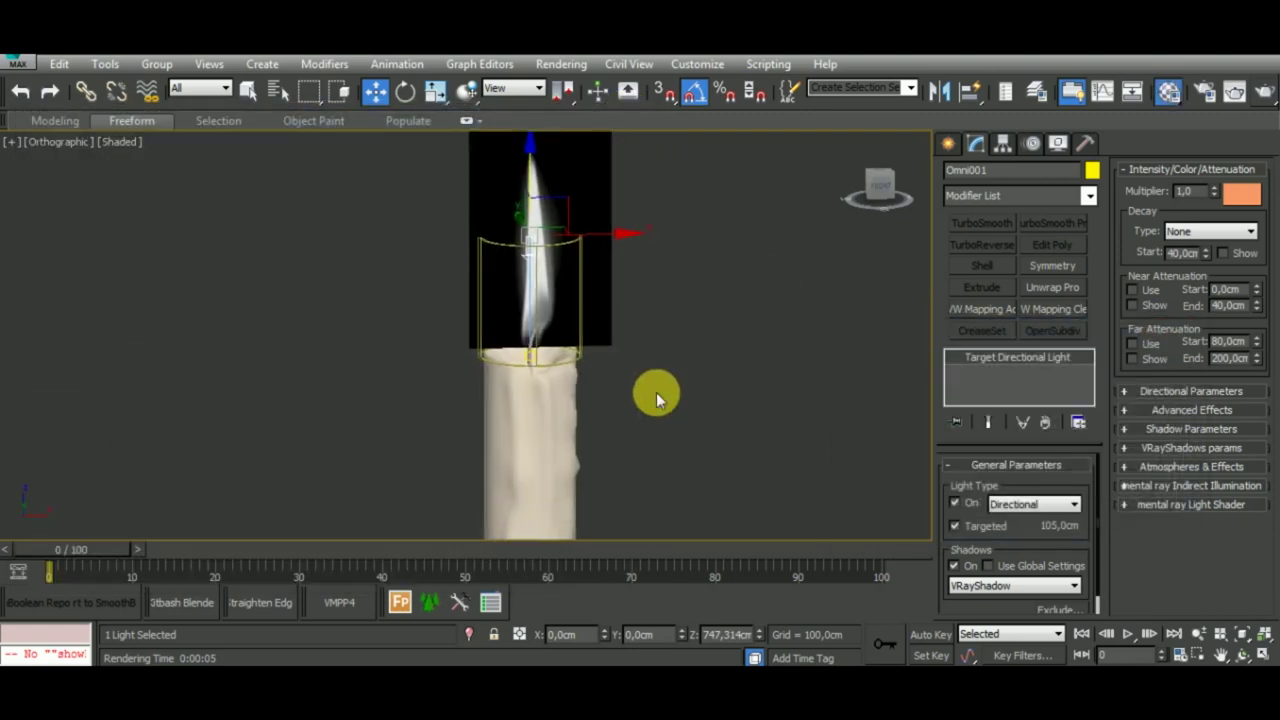
pyautogui.moveTo(660, 118); pyautogui.dragTo(917, 98)
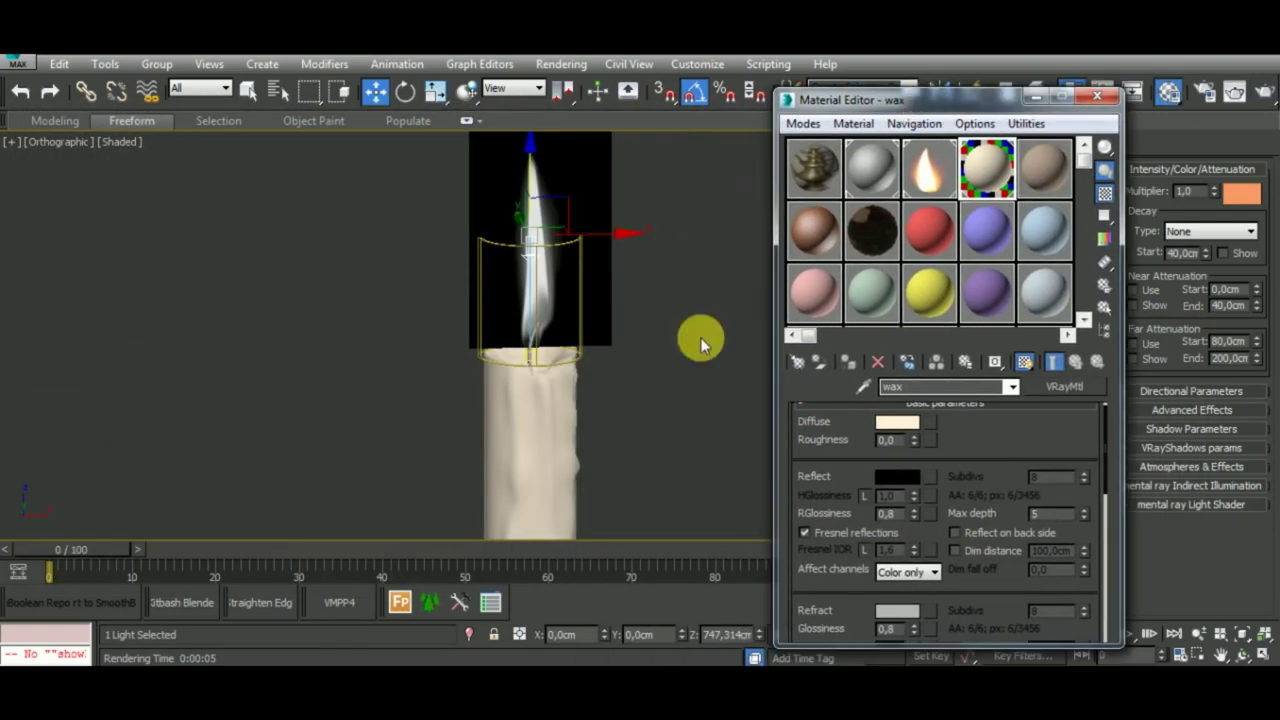
# Set the wax material's diffuse colour to dark red (RGB 97/5/5).
pyautogui.click(523, 457)
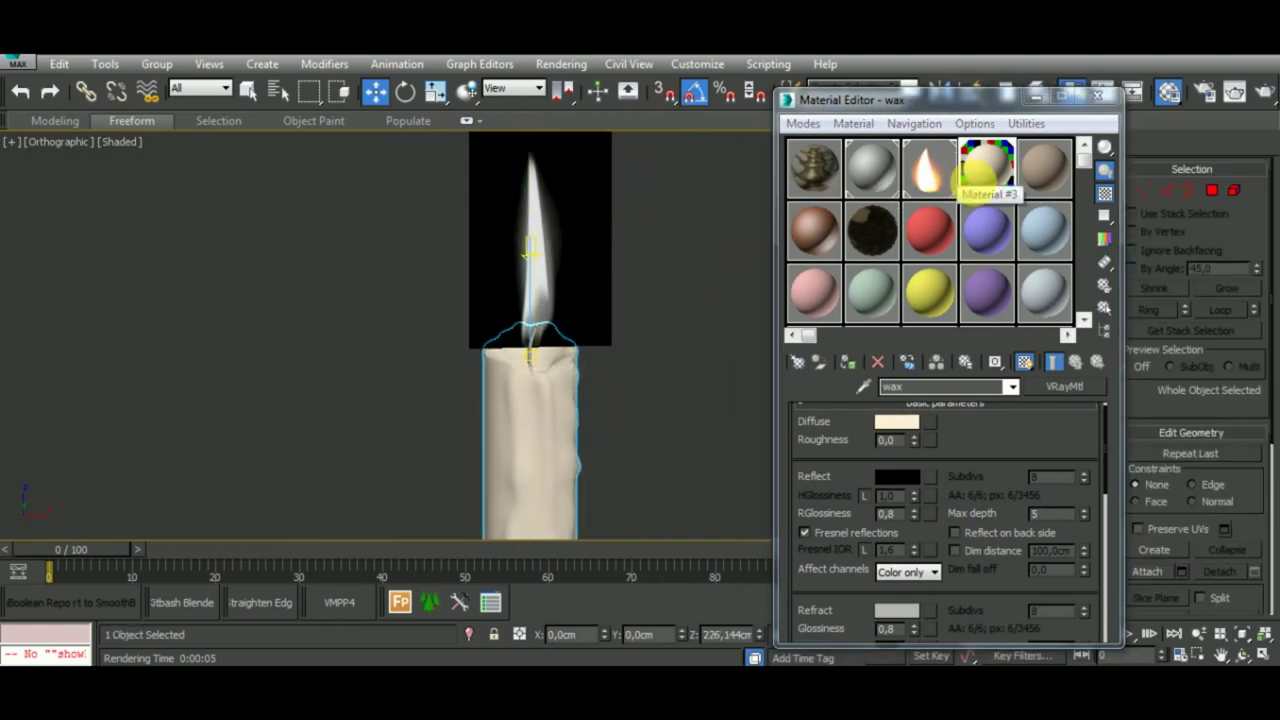
pyautogui.click(895, 422)
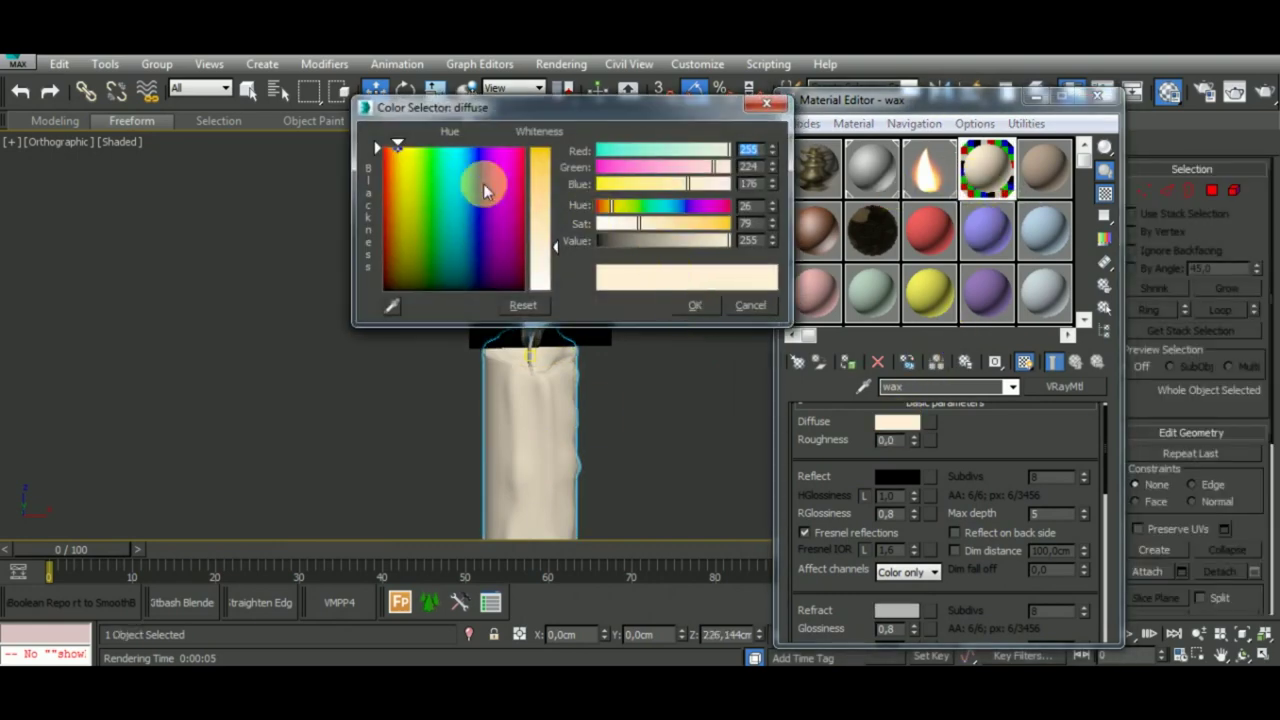
pyautogui.moveTo(396, 160); pyautogui.dragTo(381, 147)
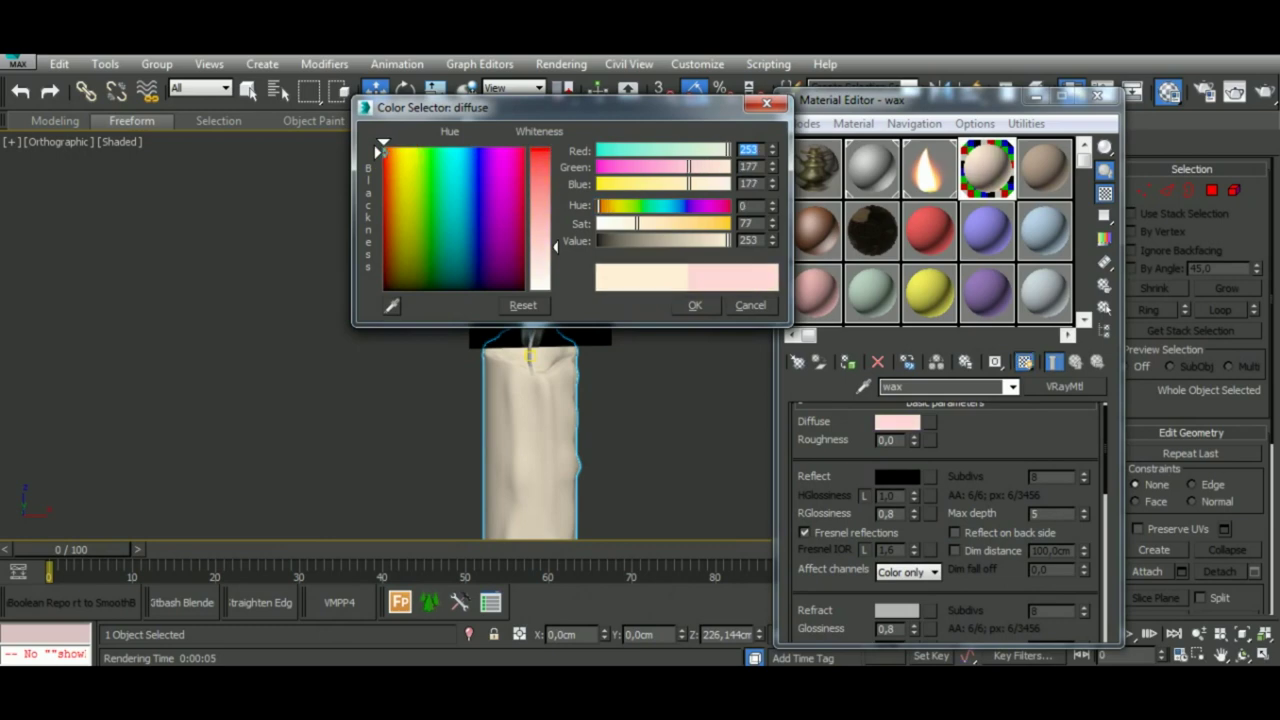
pyautogui.moveTo(540, 173); pyautogui.dragTo(545, 150)
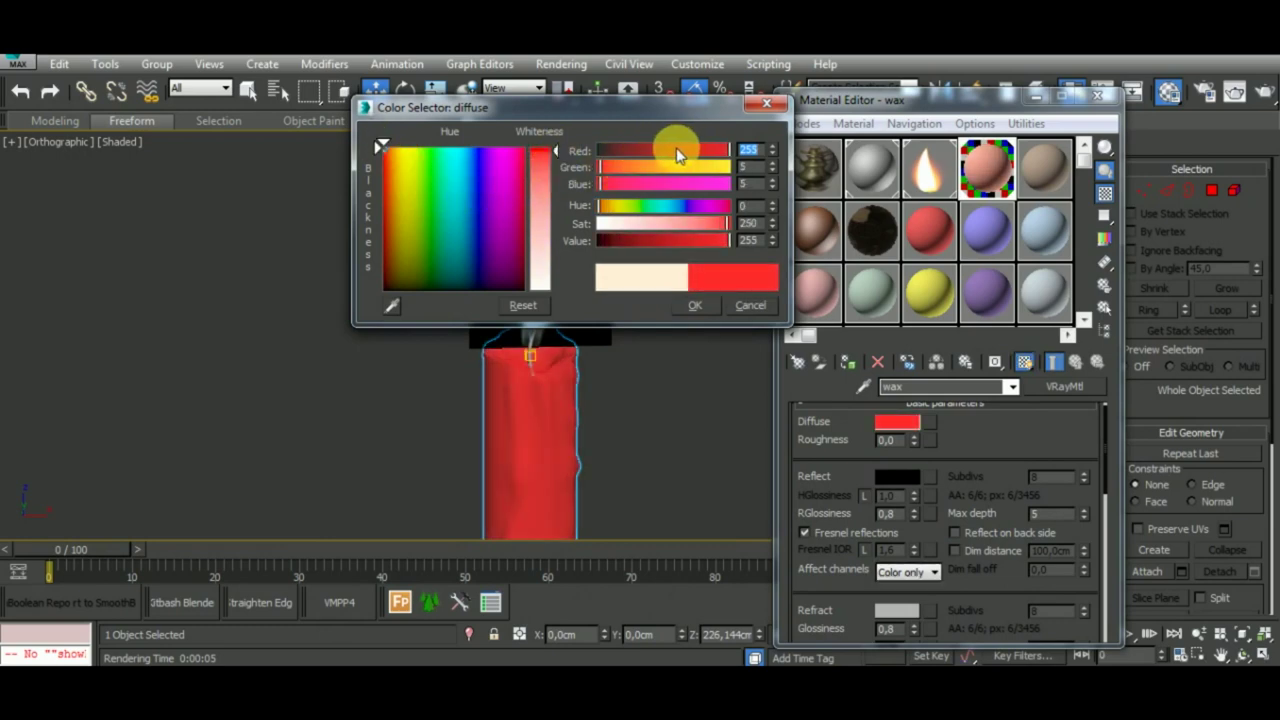
pyautogui.moveTo(677, 155); pyautogui.dragTo(664, 163)
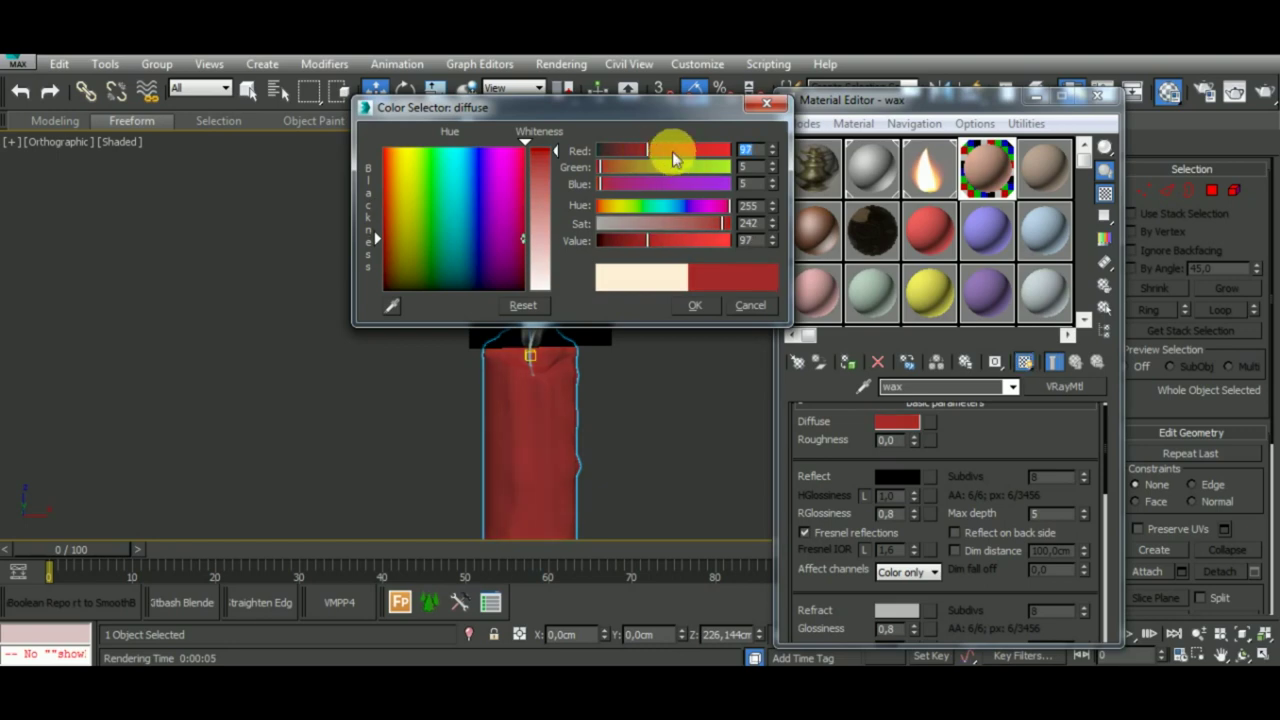
pyautogui.click(694, 305)
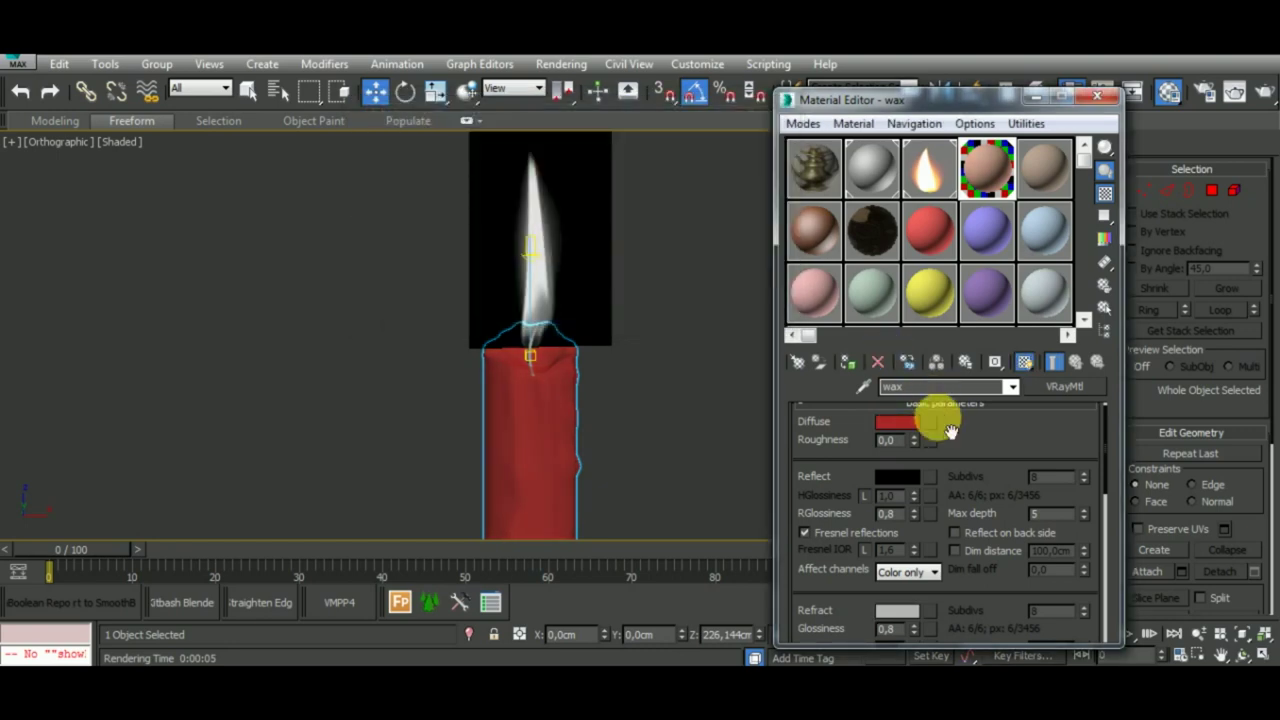
# Copy the dark red diffuse into the wax's Fog color and Back-side color.
pyautogui.rightClick(897, 425)
pyautogui.click(930, 431)
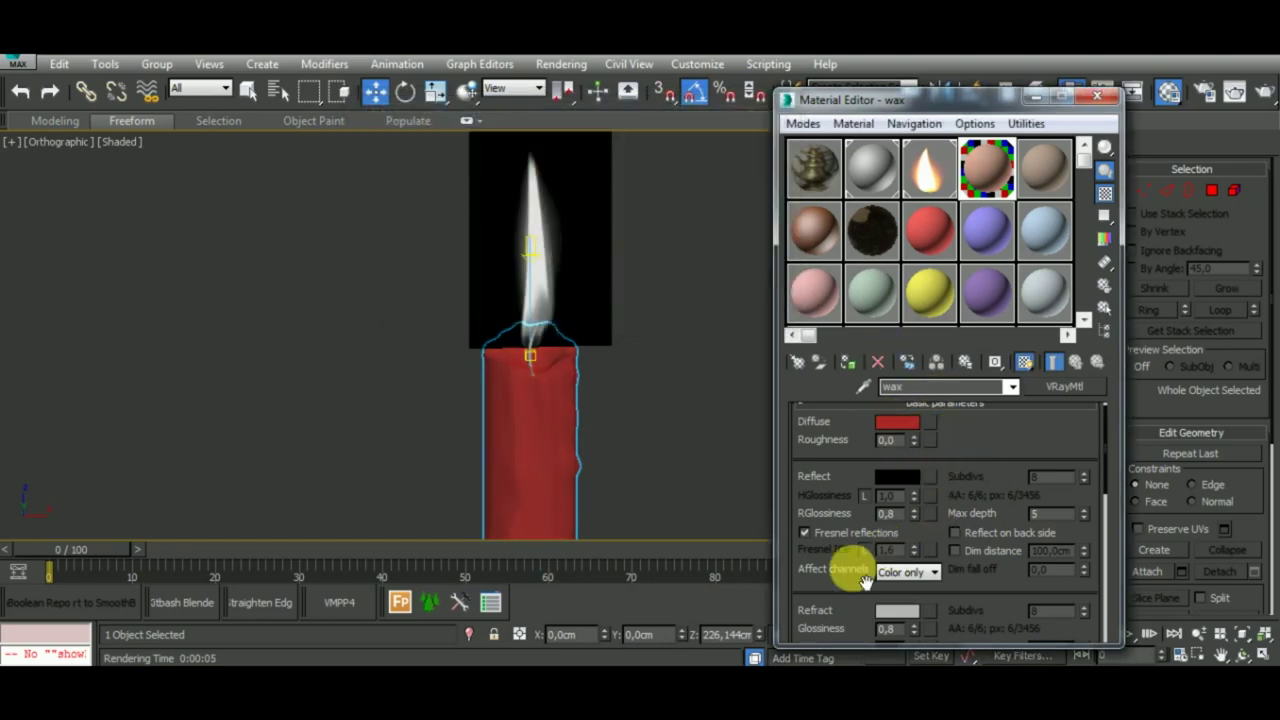
pyautogui.scroll(-3, 865, 604)
pyautogui.rightClick(907, 501)
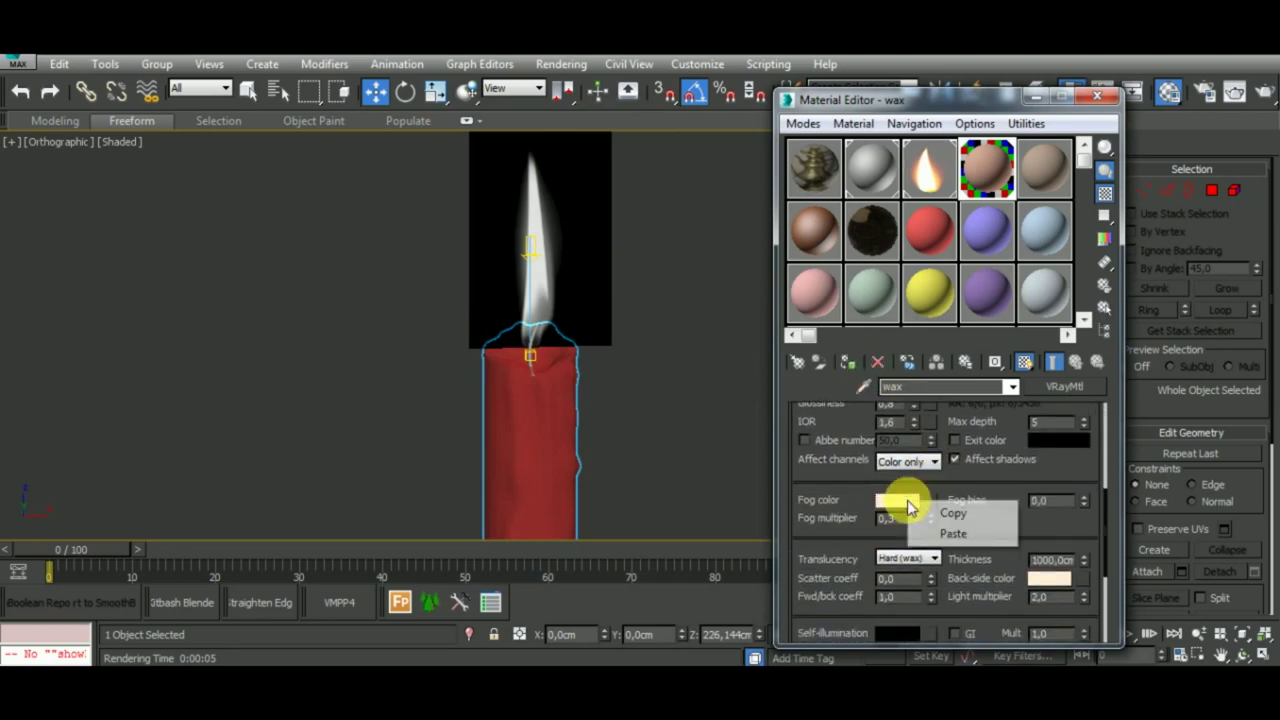
pyautogui.click(945, 532)
pyautogui.rightClick(1062, 578)
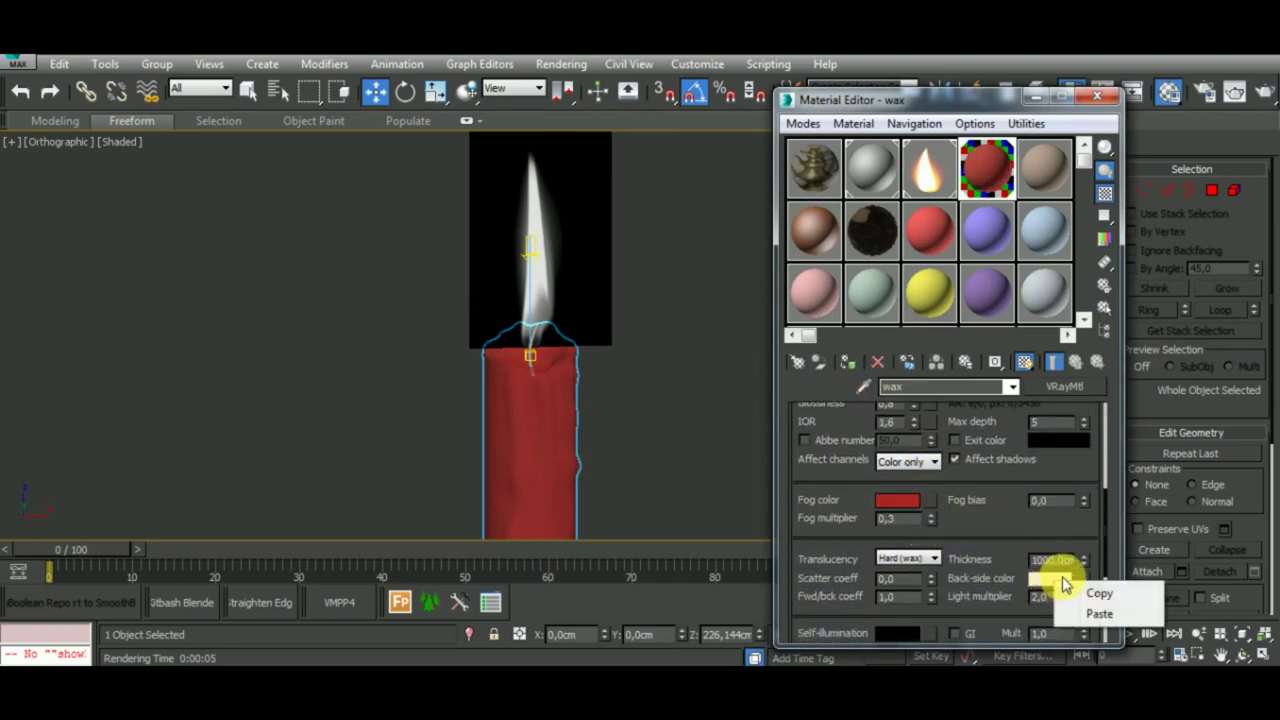
pyautogui.click(1096, 614)
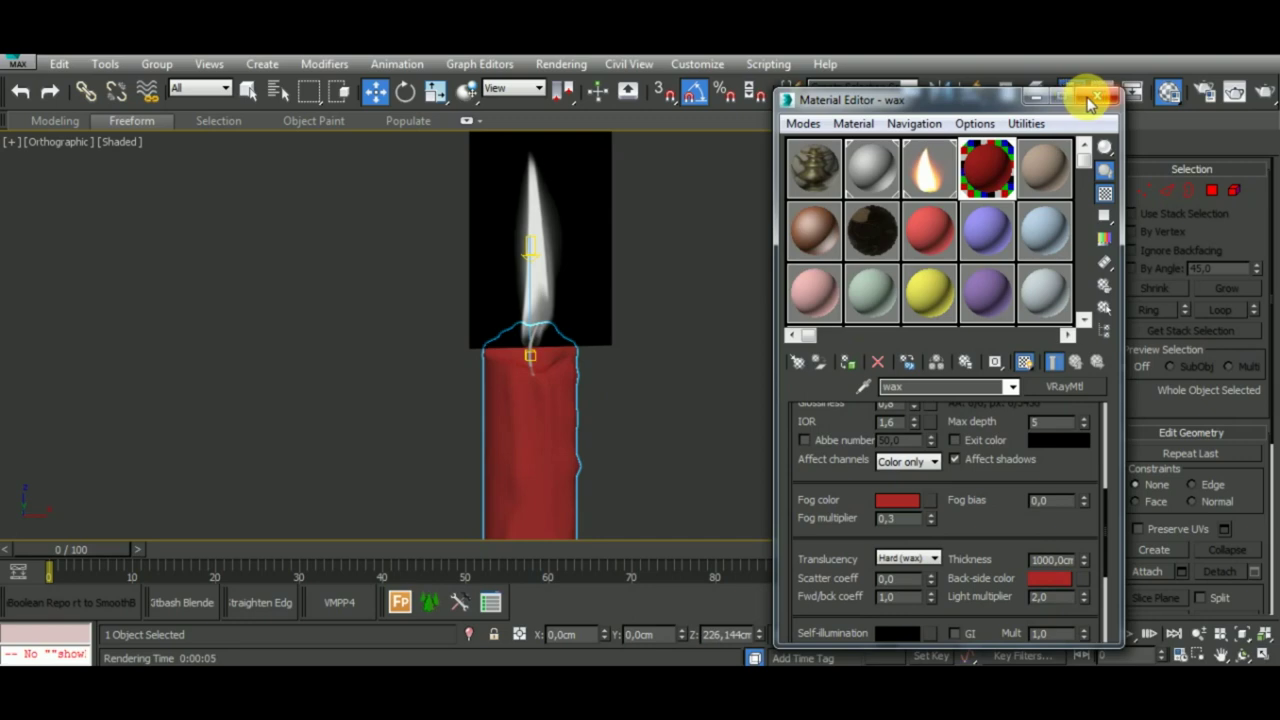
# Close the Material Editor, recentre on the candle, and start then cancel a red-wax test render.
pyautogui.click(1092, 99)
pyautogui.moveTo(634, 423)
pyautogui.mouseDown(button='middle')
pyautogui.moveTo(674, 380)
pyautogui.moveTo(690, 434)
pyautogui.moveTo(694, 380)
pyautogui.moveTo(593, 338)
pyautogui.mouseUp(button='middle')
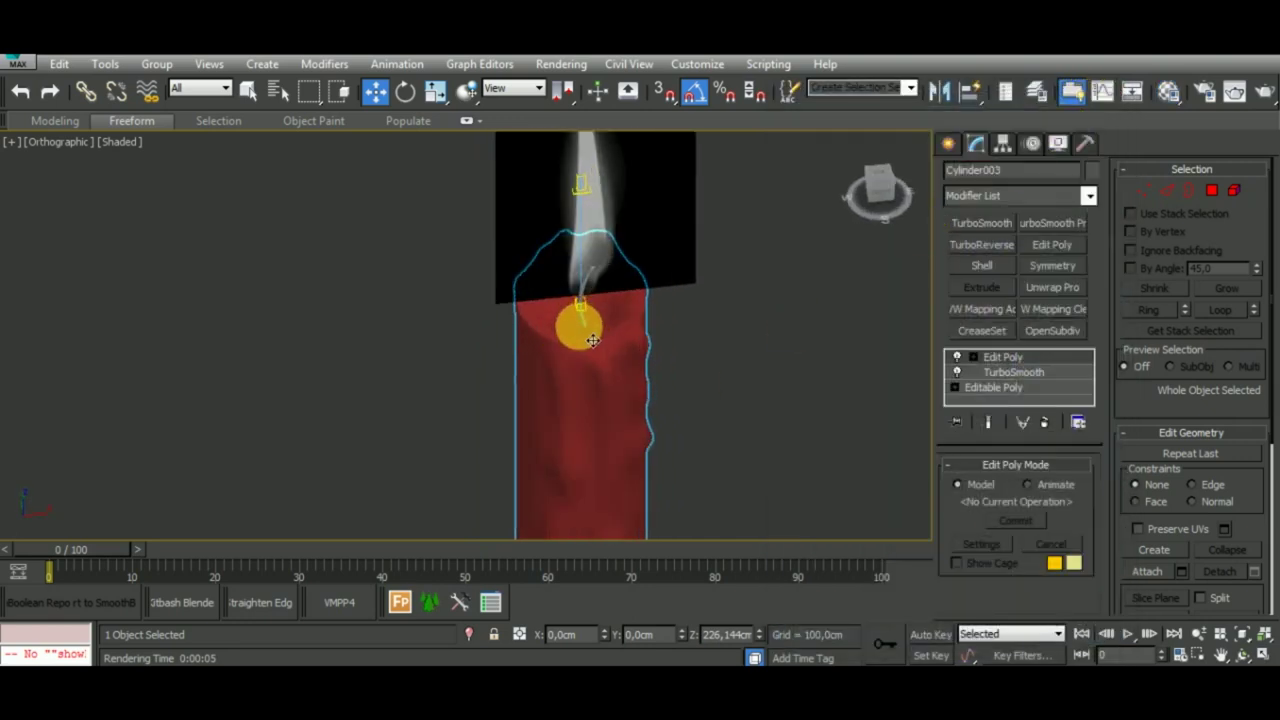
pyautogui.scroll(3, 593, 338)
pyautogui.click(1257, 97)
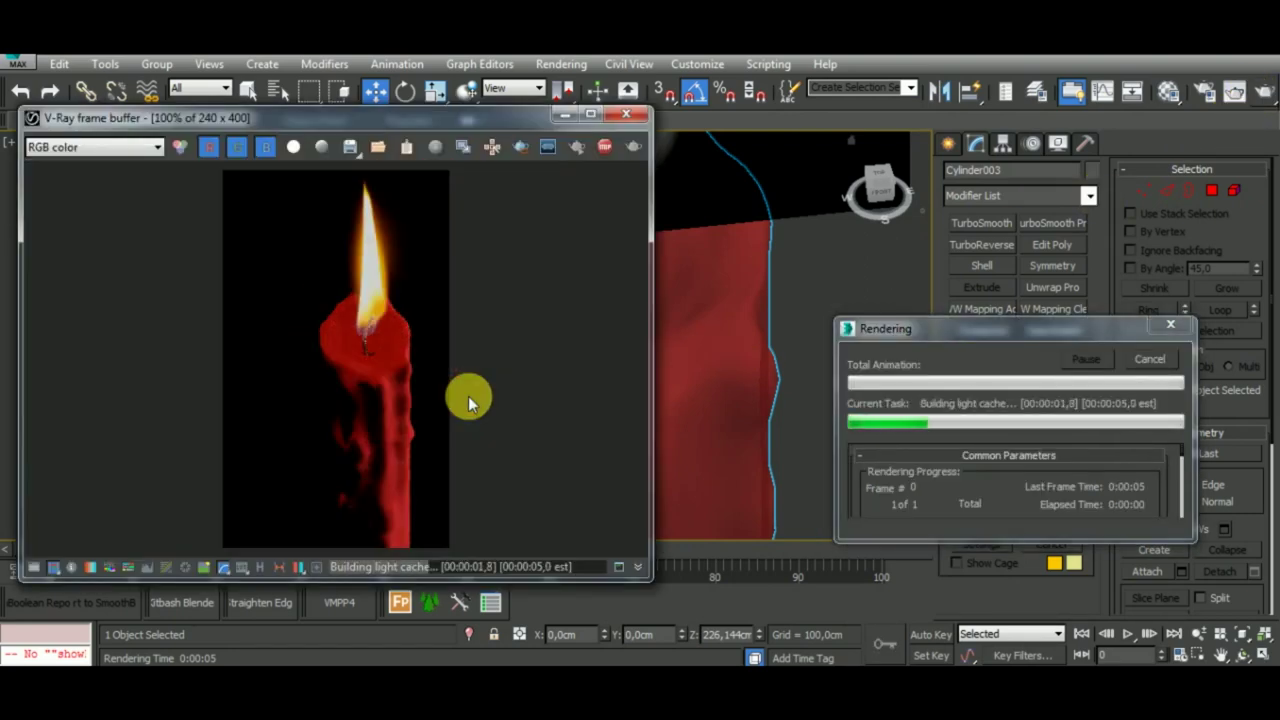
pyautogui.scroll(-1, 468, 396)
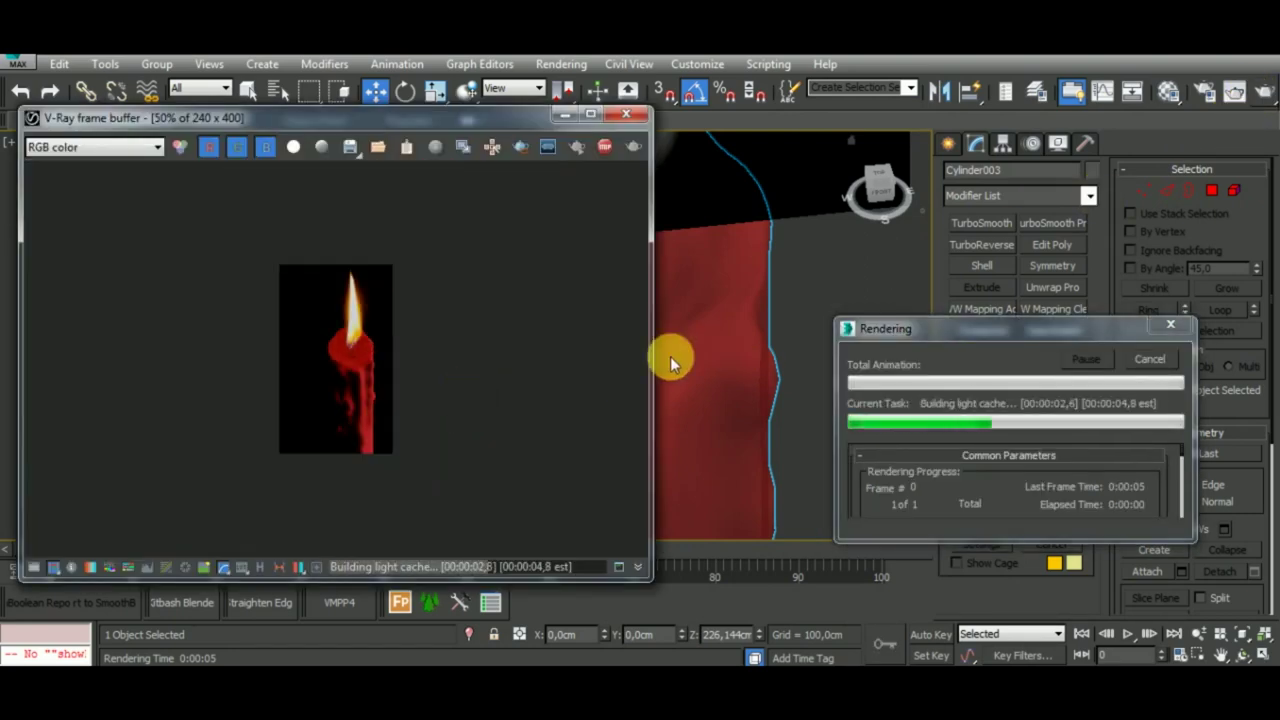
pyautogui.click(1152, 362)
# Collapse the wick's FFD 3x3x3 modifier and convert the wick to an editable poly.
pyautogui.click(626, 114)
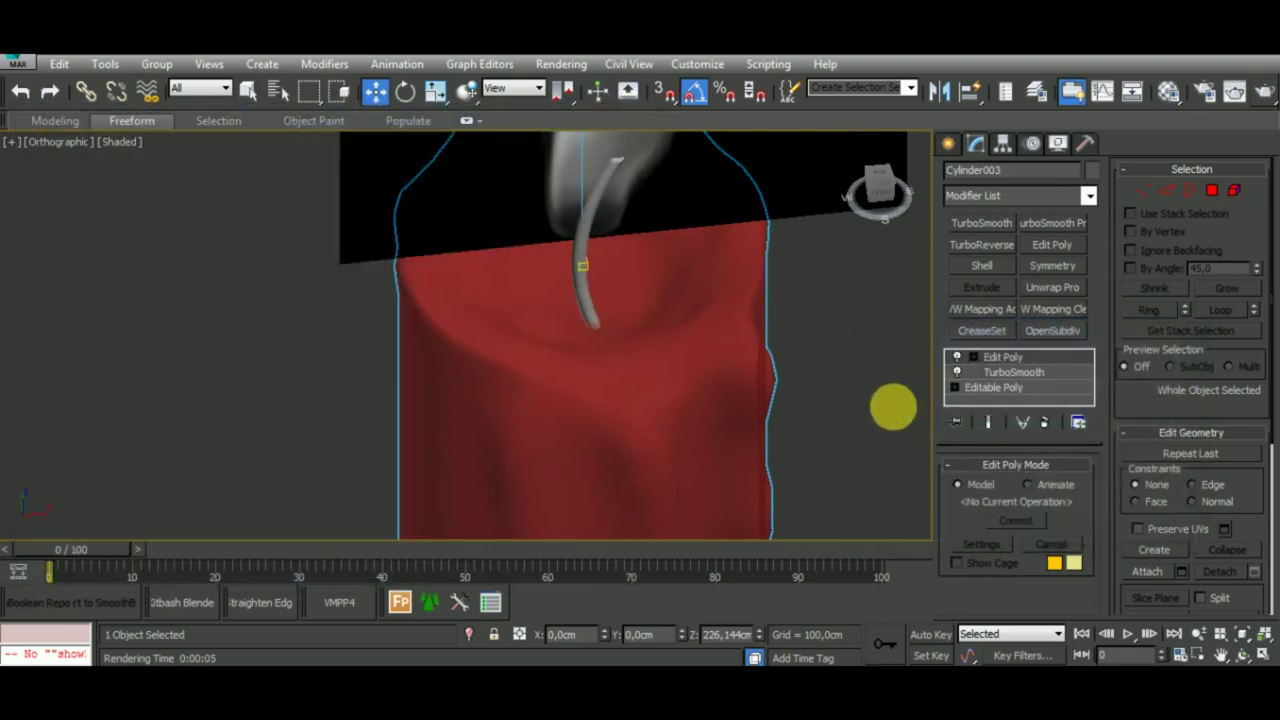
pyautogui.click(576, 243)
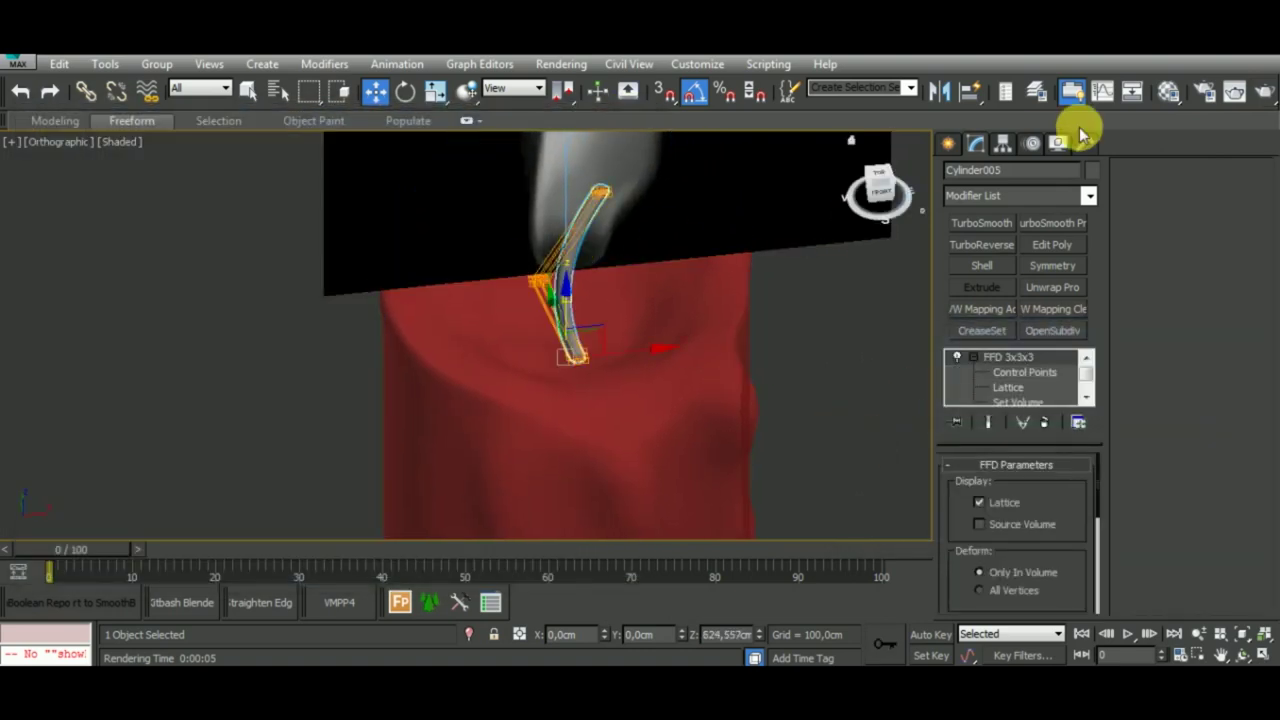
pyautogui.click(974, 357)
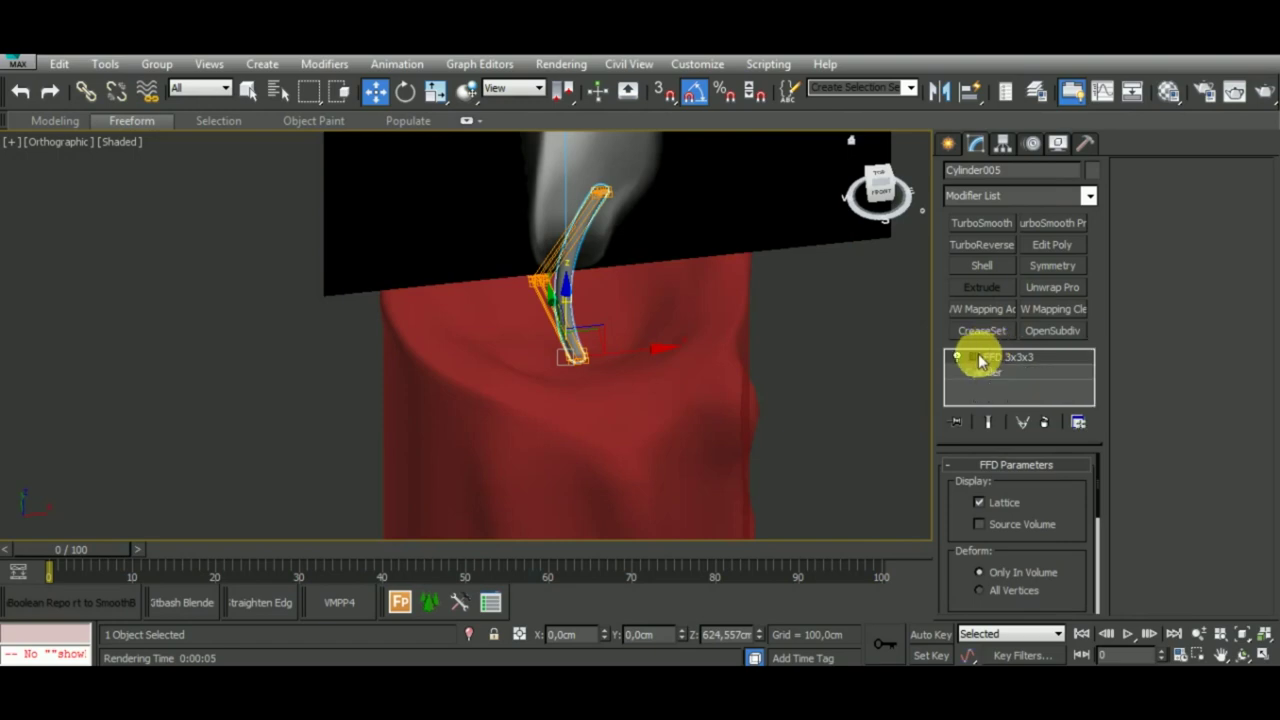
pyautogui.rightClick(571, 240)
pyautogui.moveTo(611, 431)
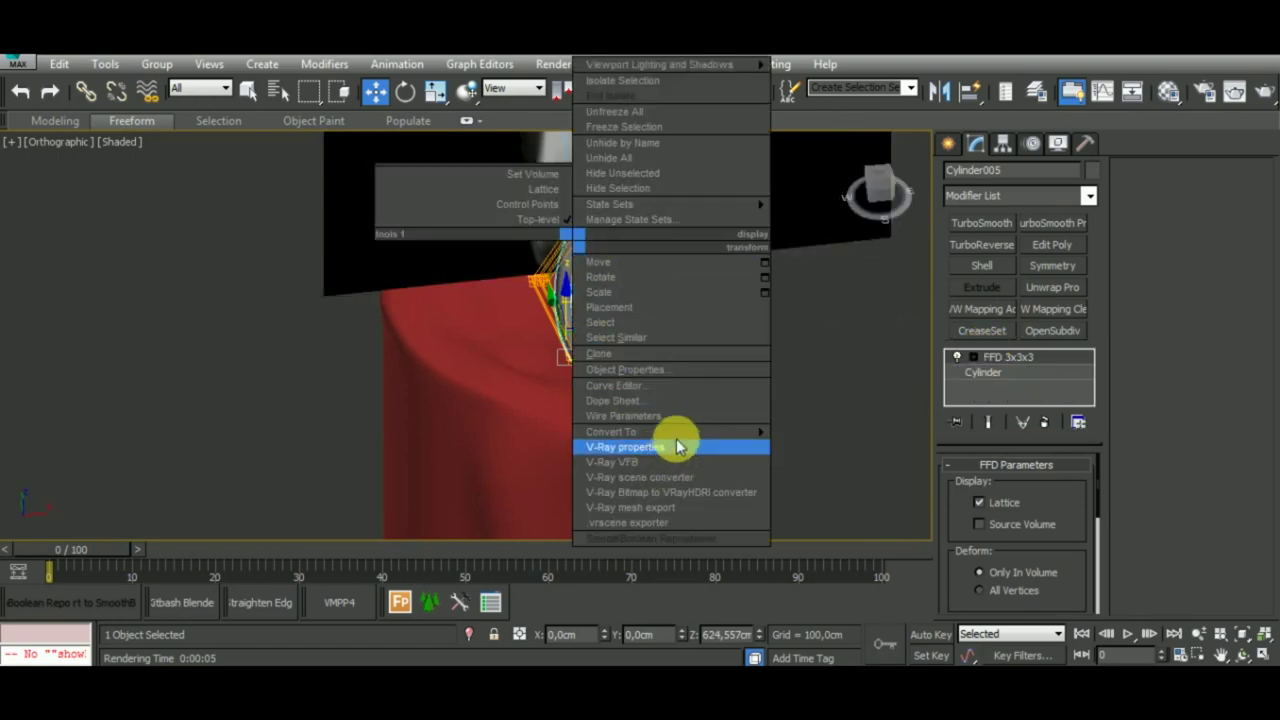
pyautogui.click(789, 446)
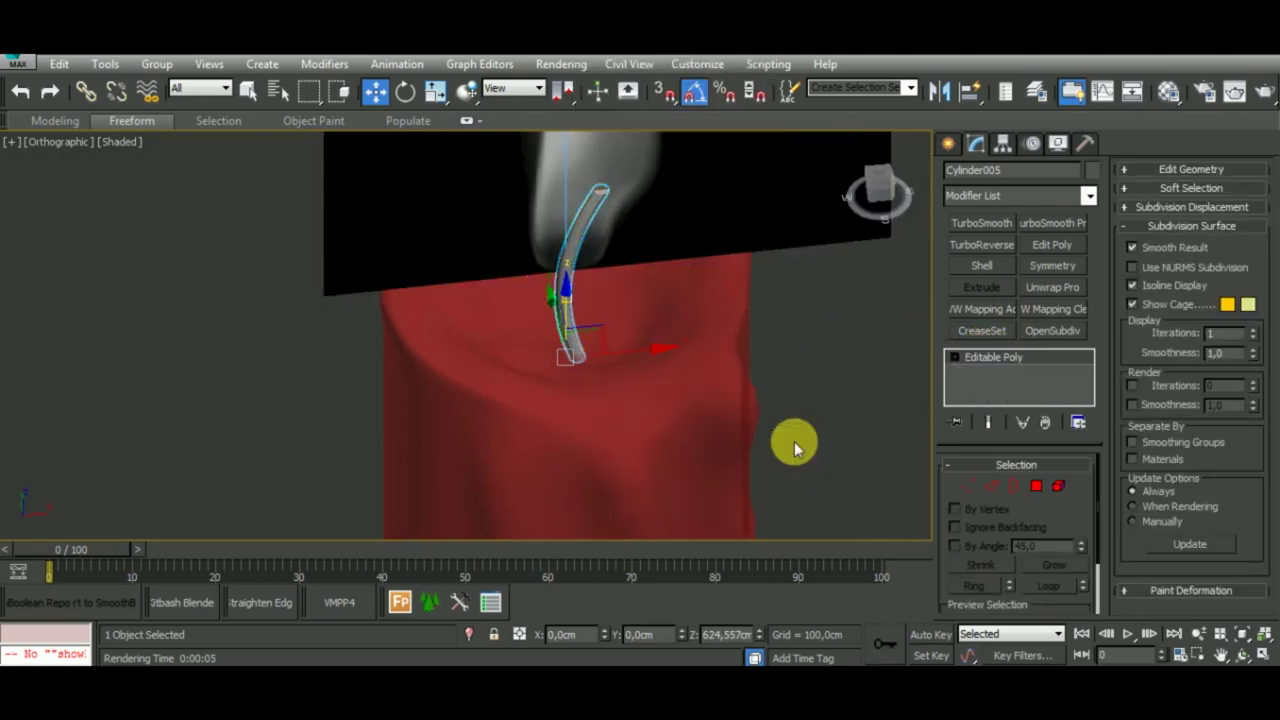
# Assign the wick a new material slot with a dark grey diffuse colour.
pyautogui.click(1165, 95)
pyautogui.click(928, 232)
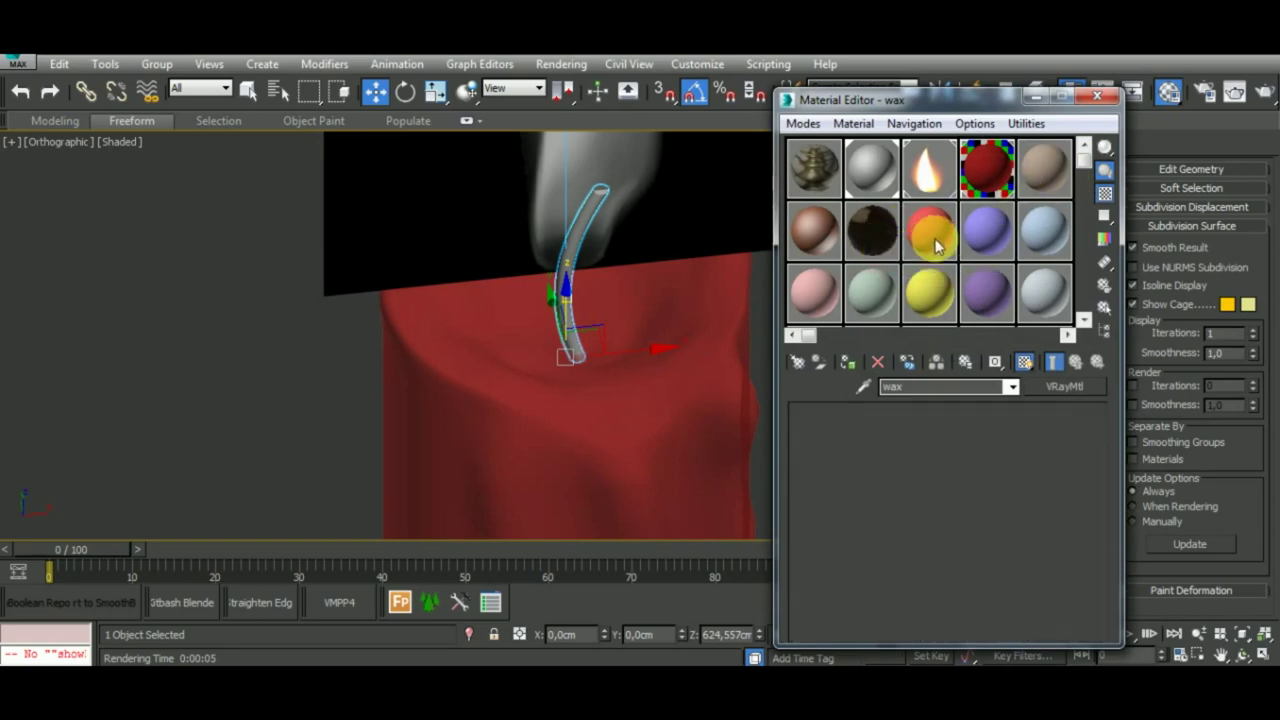
pyautogui.click(897, 432)
pyautogui.click(532, 195)
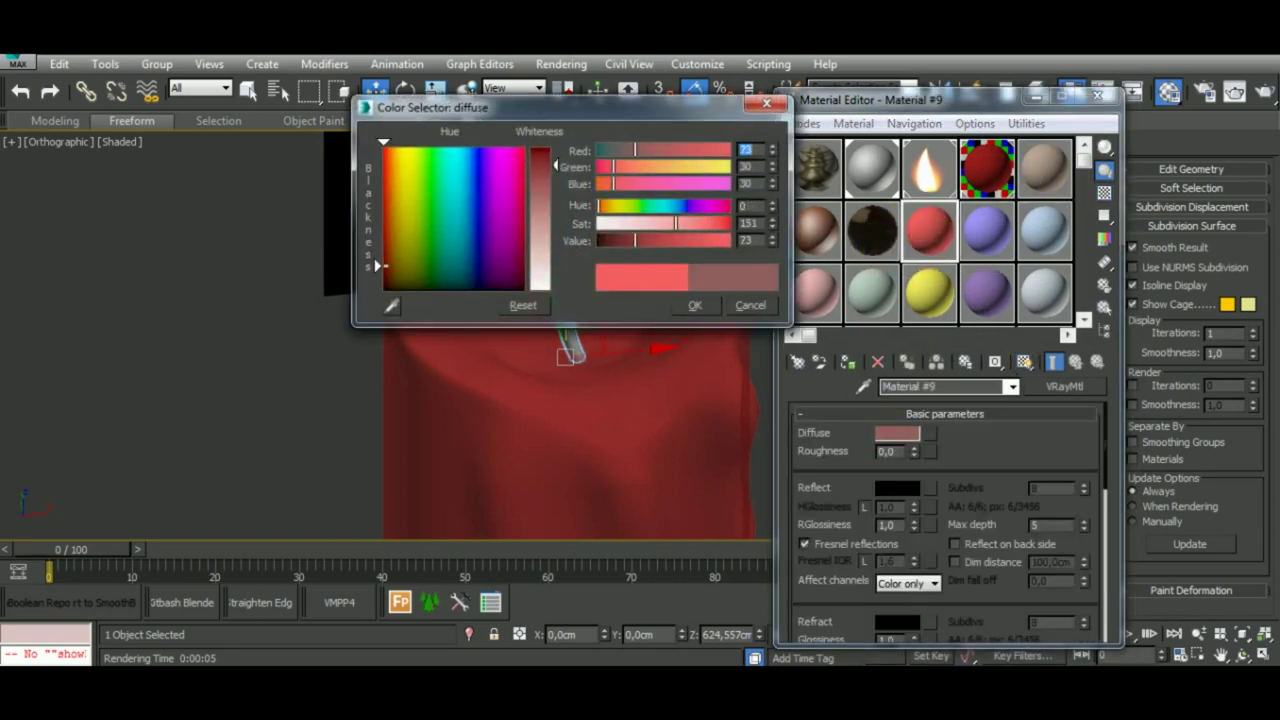
pyautogui.click(695, 305)
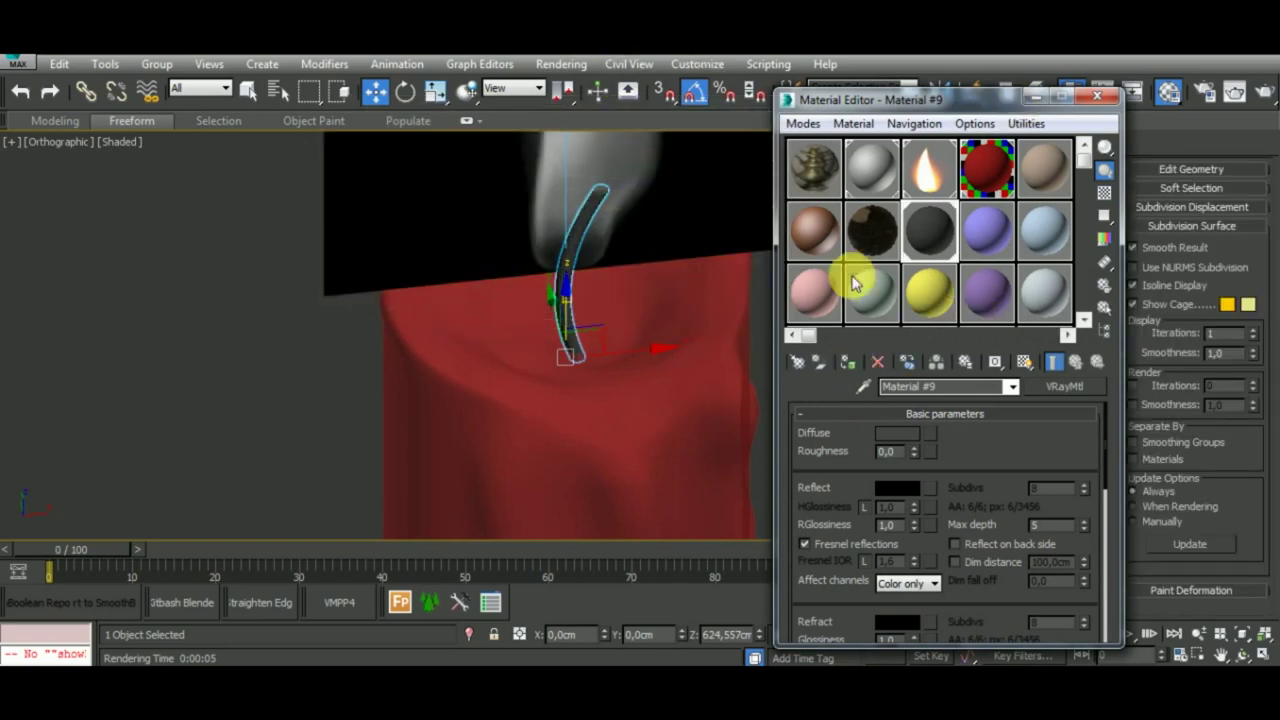
# Change the wick material's diffuse to pure black (0,0,0) and close the Material Editor.
pyautogui.click(903, 437)
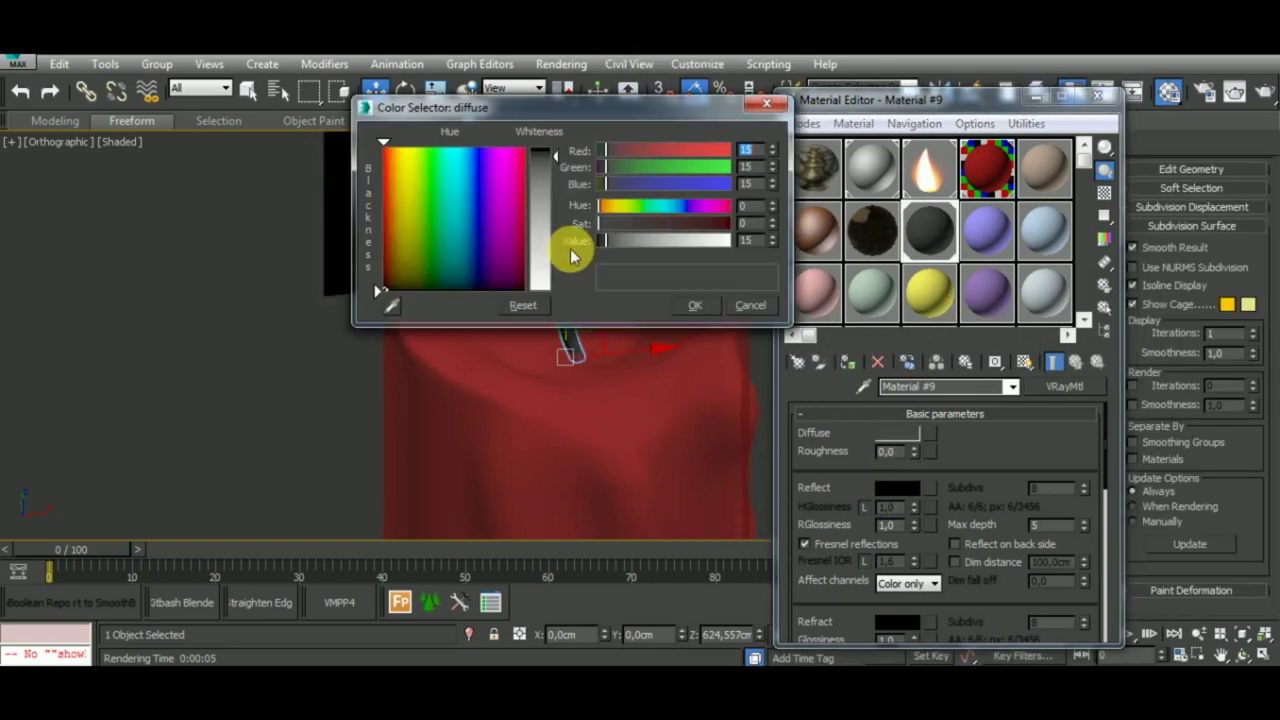
pyautogui.moveTo(571, 251); pyautogui.dragTo(563, 163)
pyautogui.click(706, 308)
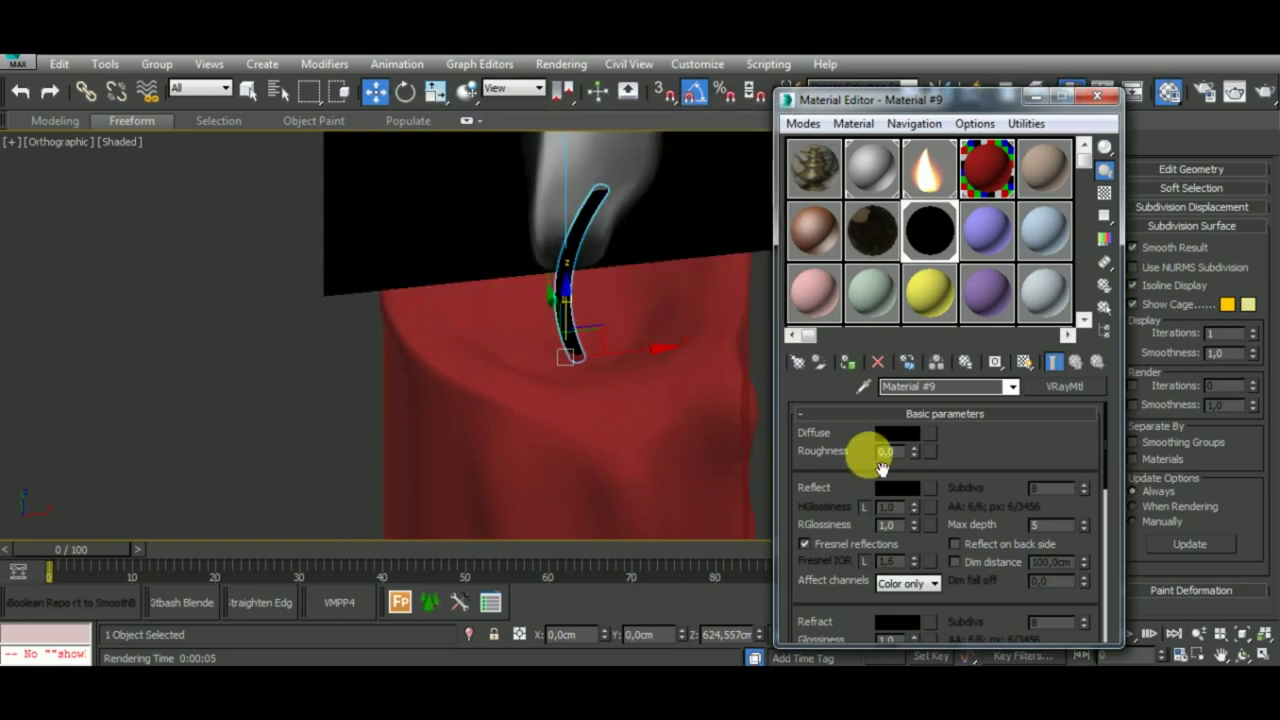
pyautogui.moveTo(857, 505); pyautogui.dragTo(857, 320)
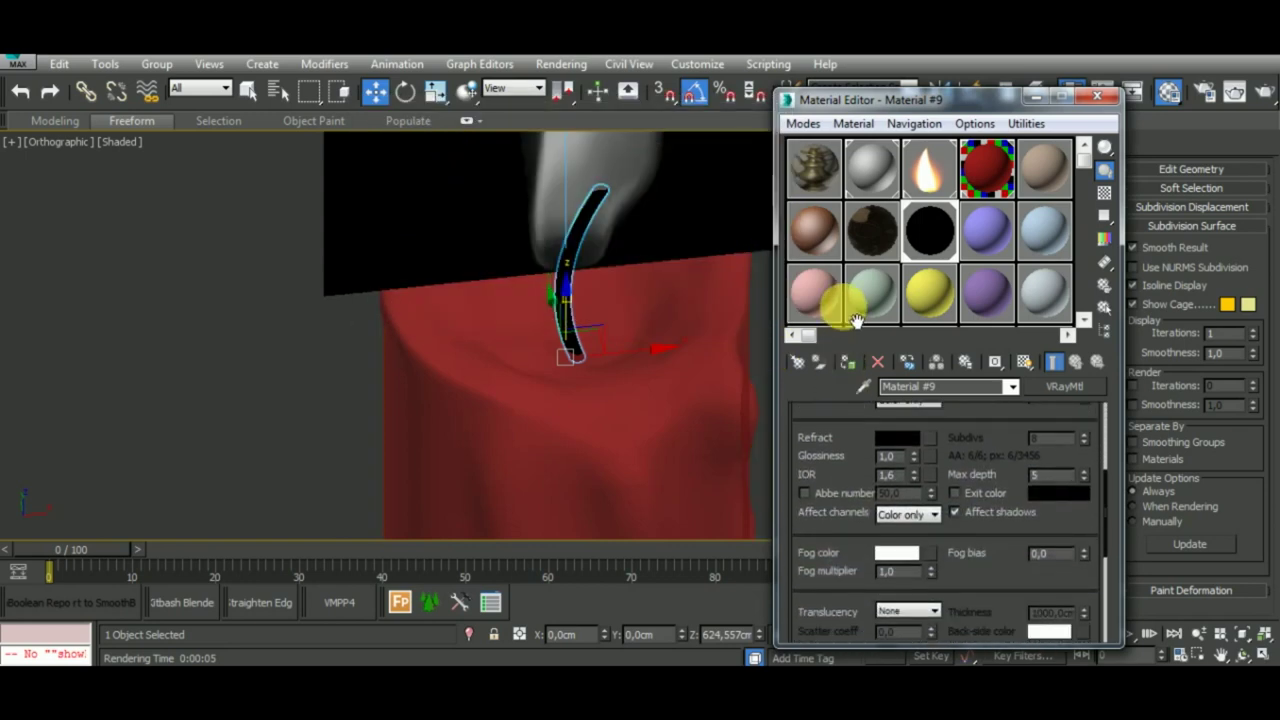
pyautogui.moveTo(857, 320); pyautogui.dragTo(883, 296)
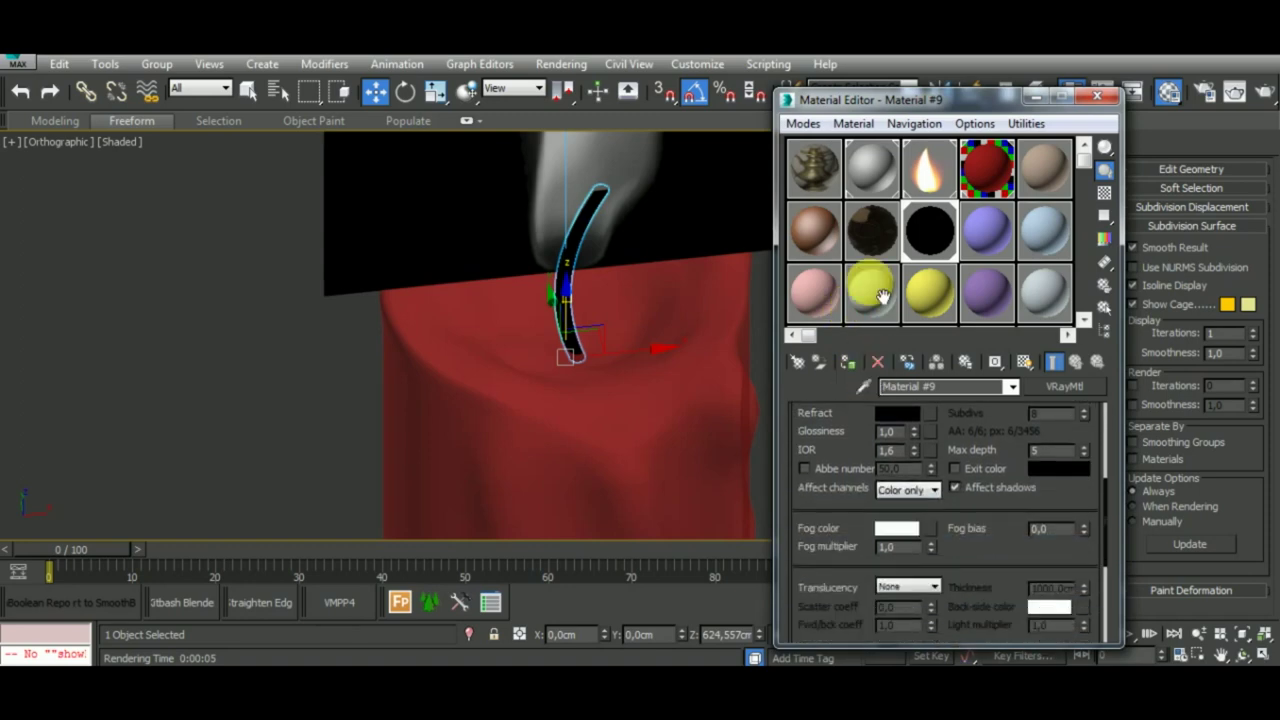
pyautogui.scroll(3, 883, 296)
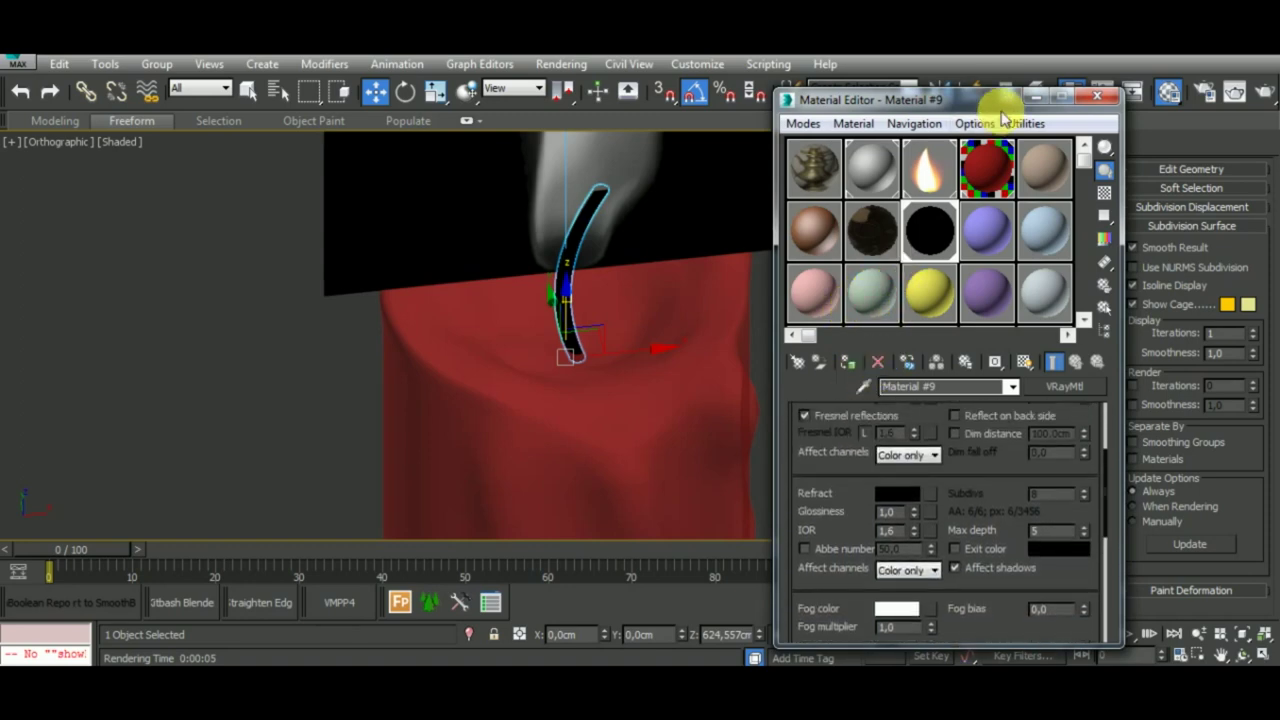
pyautogui.click(1094, 98)
pyautogui.scroll(-5, 766, 234)
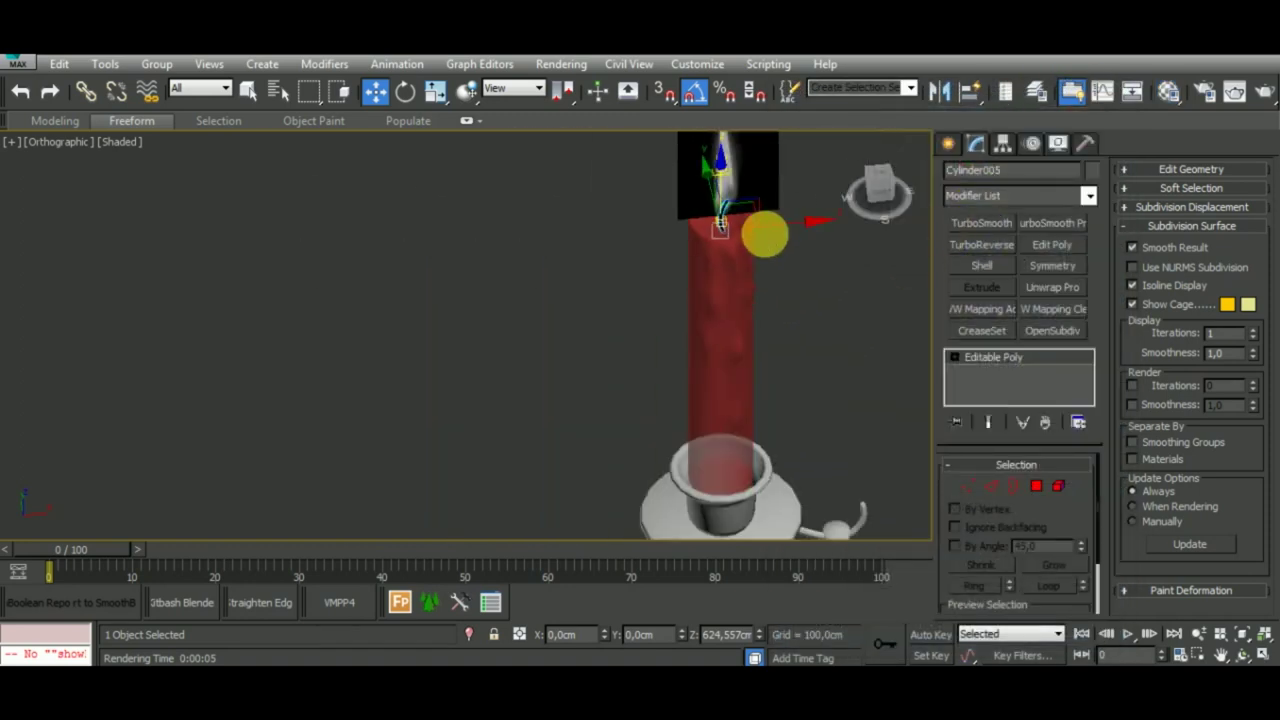
pyautogui.moveTo(806, 312)
pyautogui.mouseDown(button='middle')
pyautogui.moveTo(712, 314)
pyautogui.moveTo(701, 212)
pyautogui.moveTo(751, 303)
pyautogui.moveTo(743, 331)
pyautogui.moveTo(700, 306)
pyautogui.moveTo(691, 271)
pyautogui.mouseUp(button='middle')
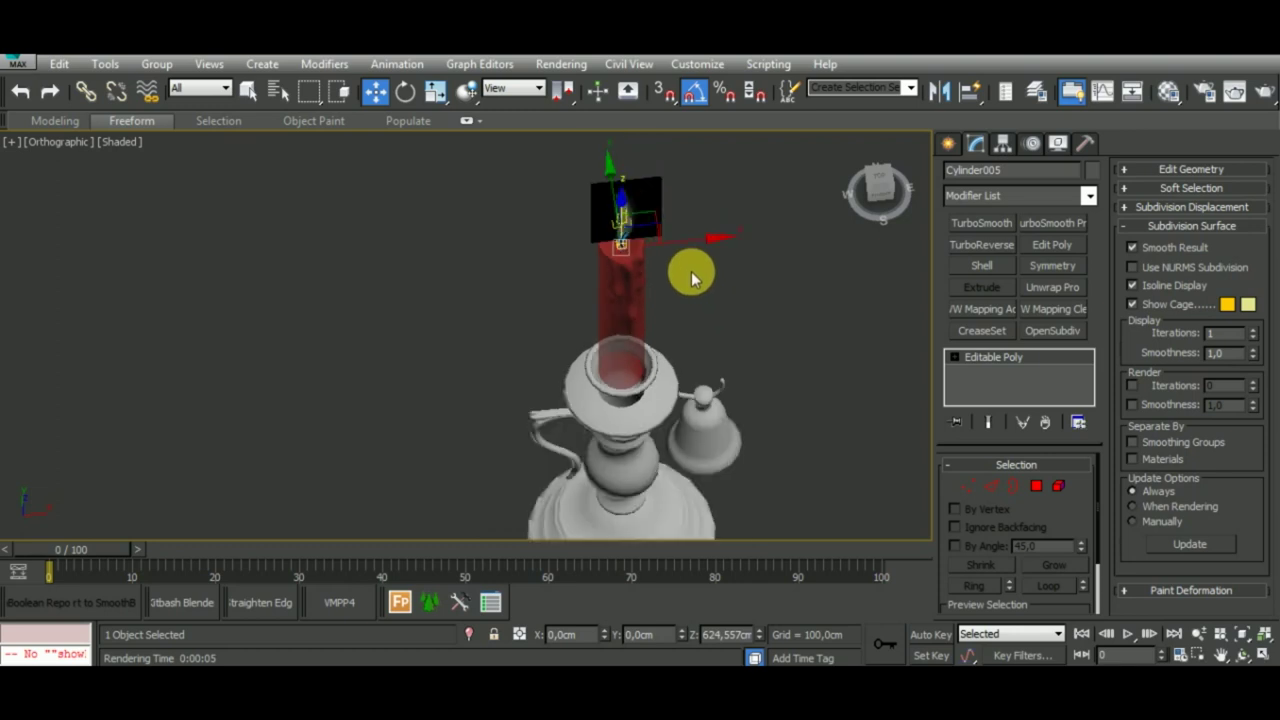
pyautogui.click(1235, 90)
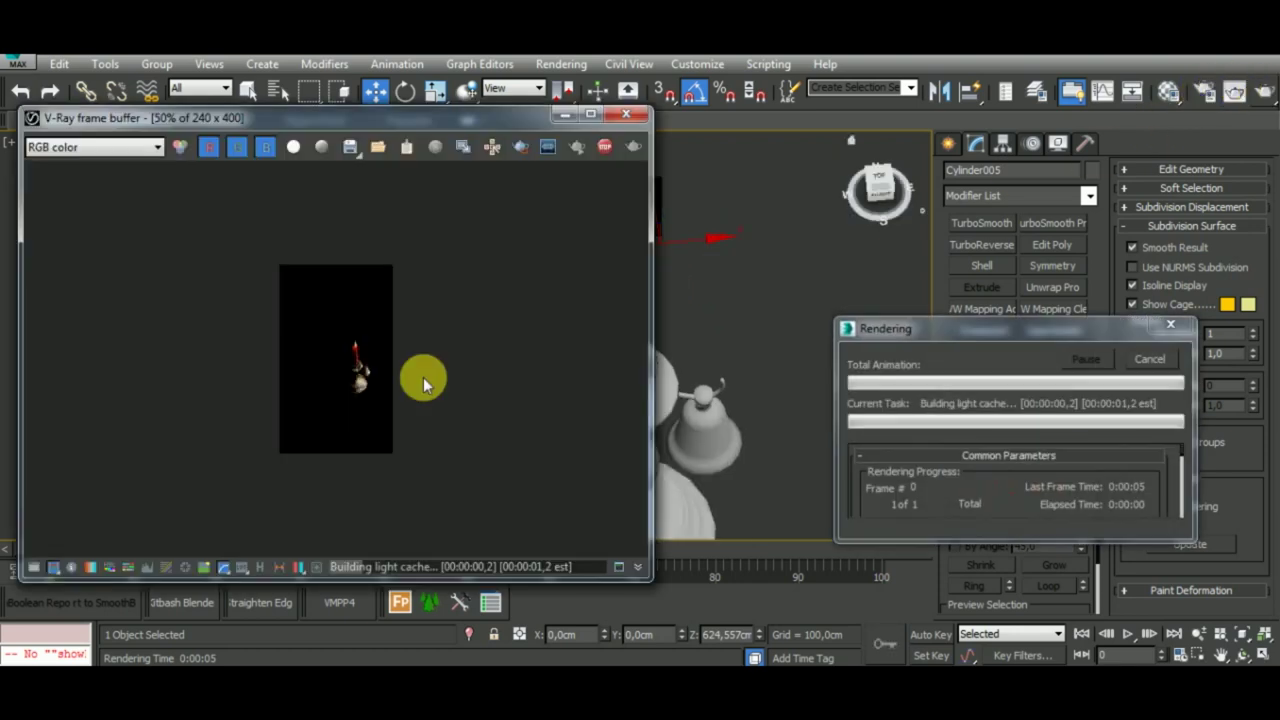
pyautogui.scroll(1, 359, 385)
pyautogui.scroll(1, 360, 354)
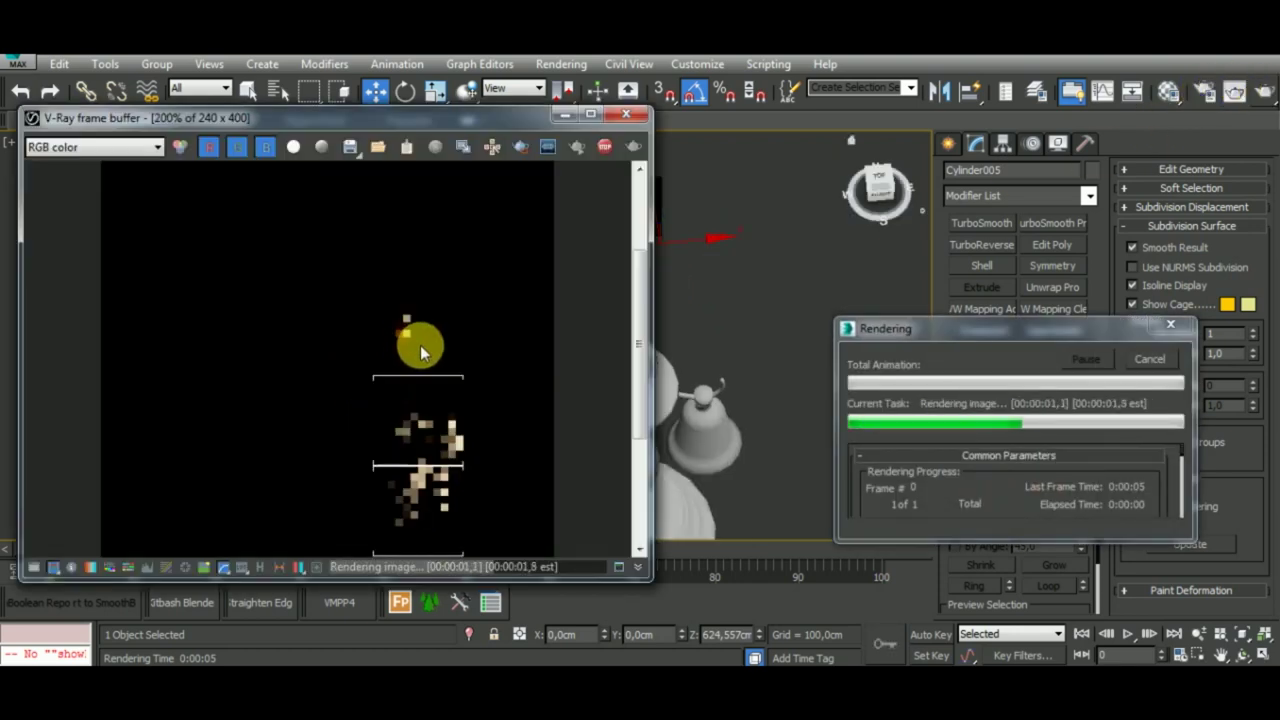
pyautogui.click(1148, 358)
pyautogui.click(626, 113)
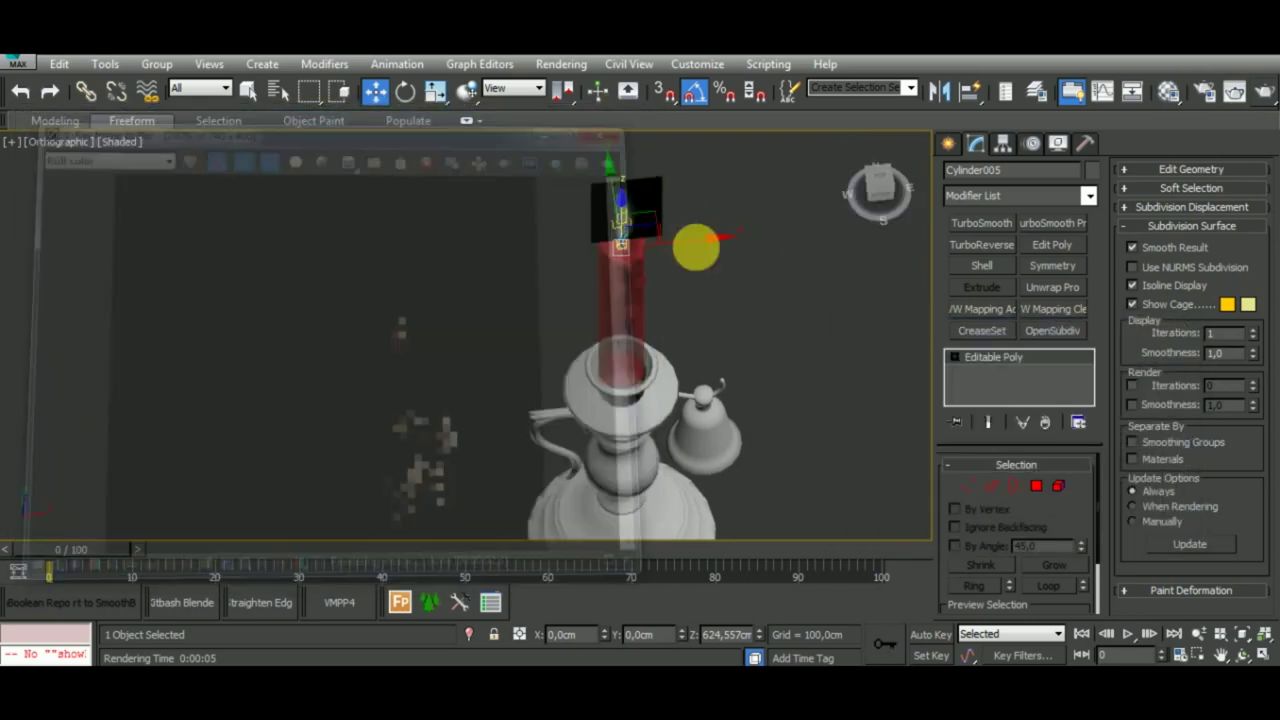
# Zoom the safe-framed front view onto the candlestick and run a quick test render.
pyautogui.press('f')
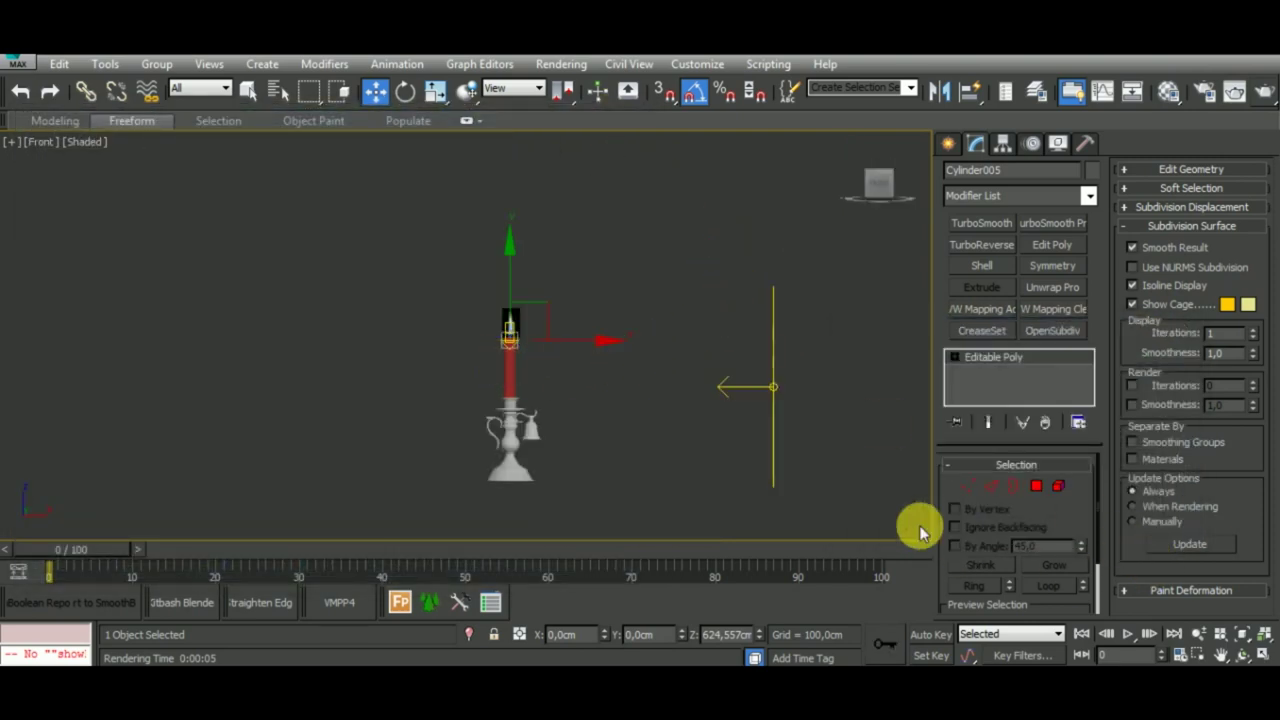
pyautogui.hotkey('shift', 'f')
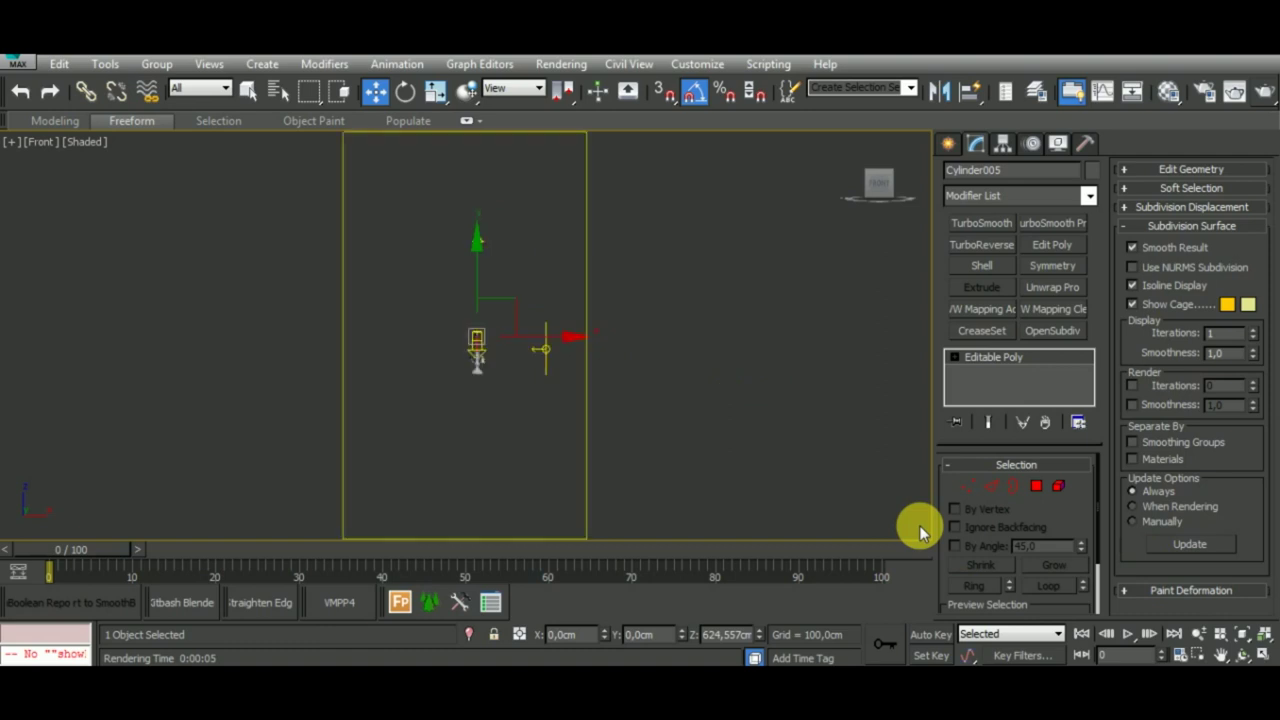
pyautogui.click(1198, 655)
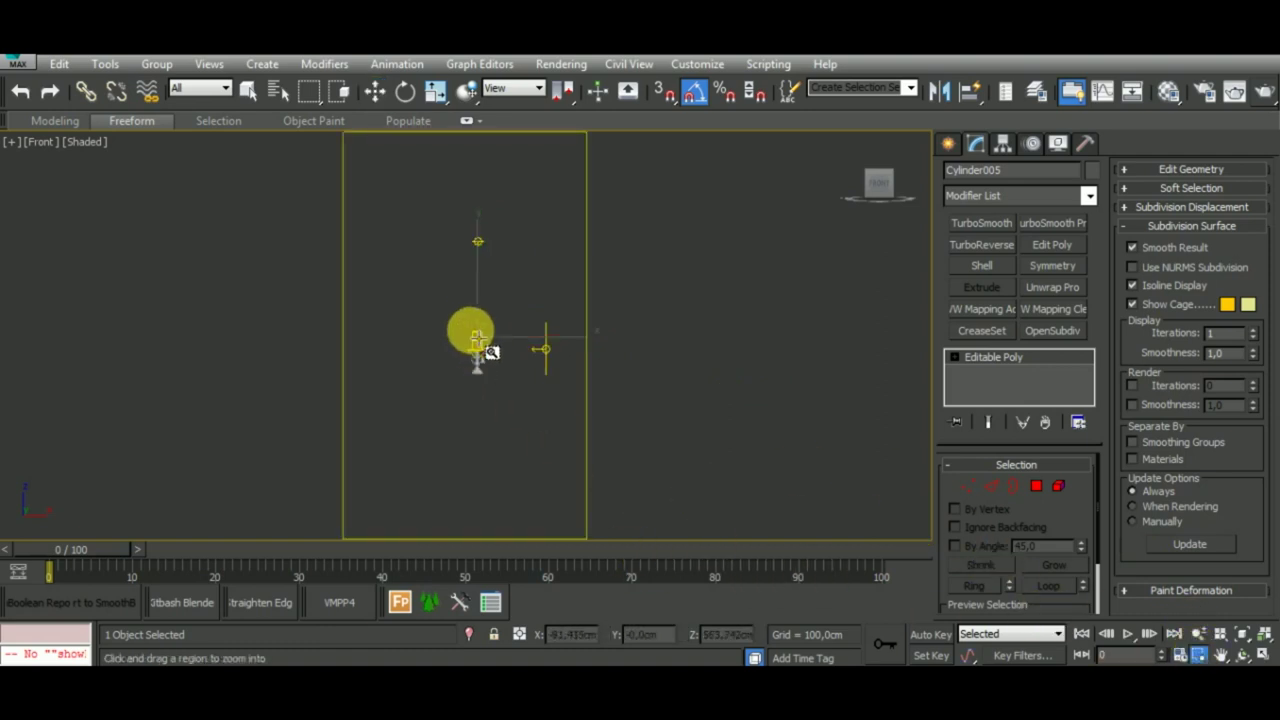
pyautogui.moveTo(488, 346); pyautogui.dragTo(506, 396)
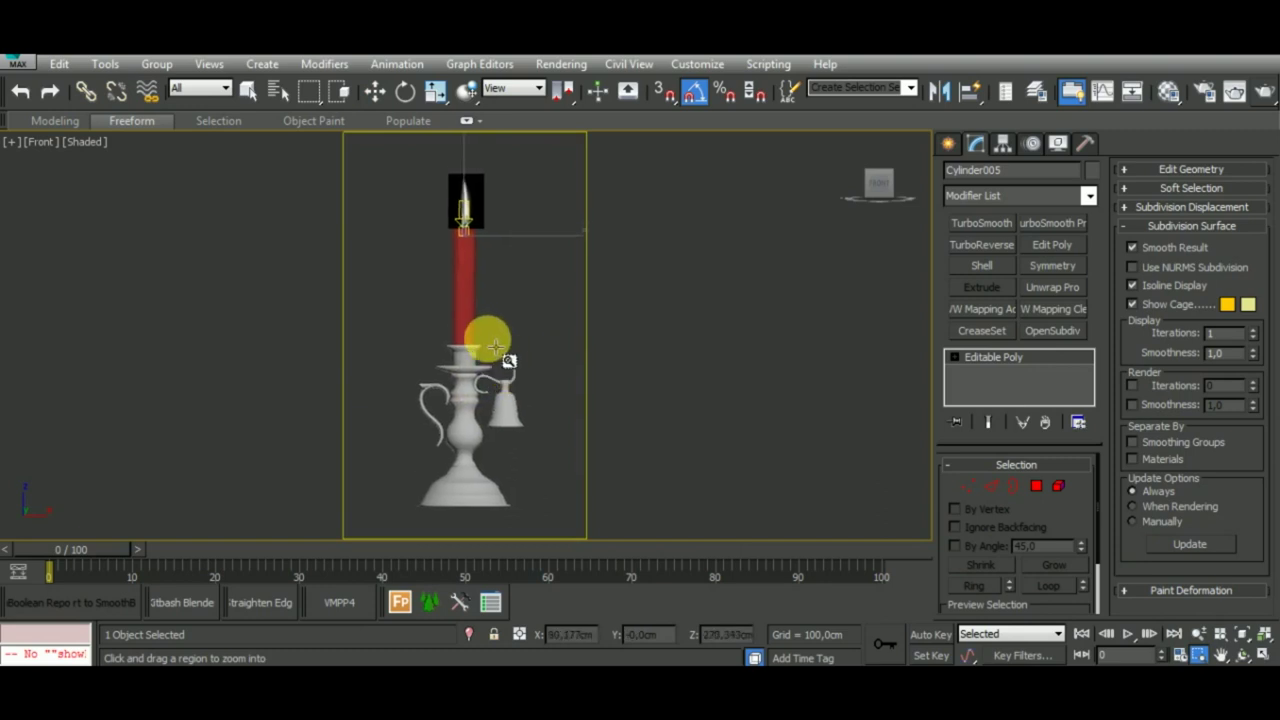
pyautogui.rightClick(494, 335)
pyautogui.click(1263, 92)
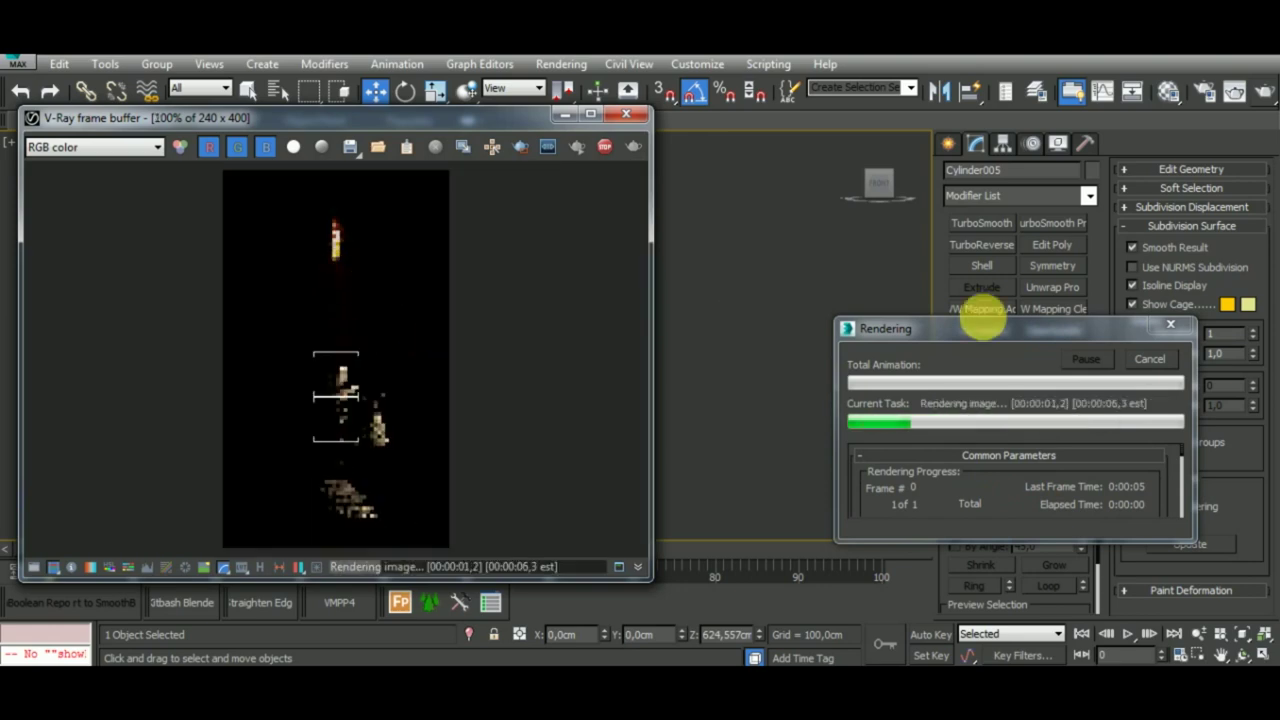
pyautogui.click(1150, 359)
pyautogui.click(637, 119)
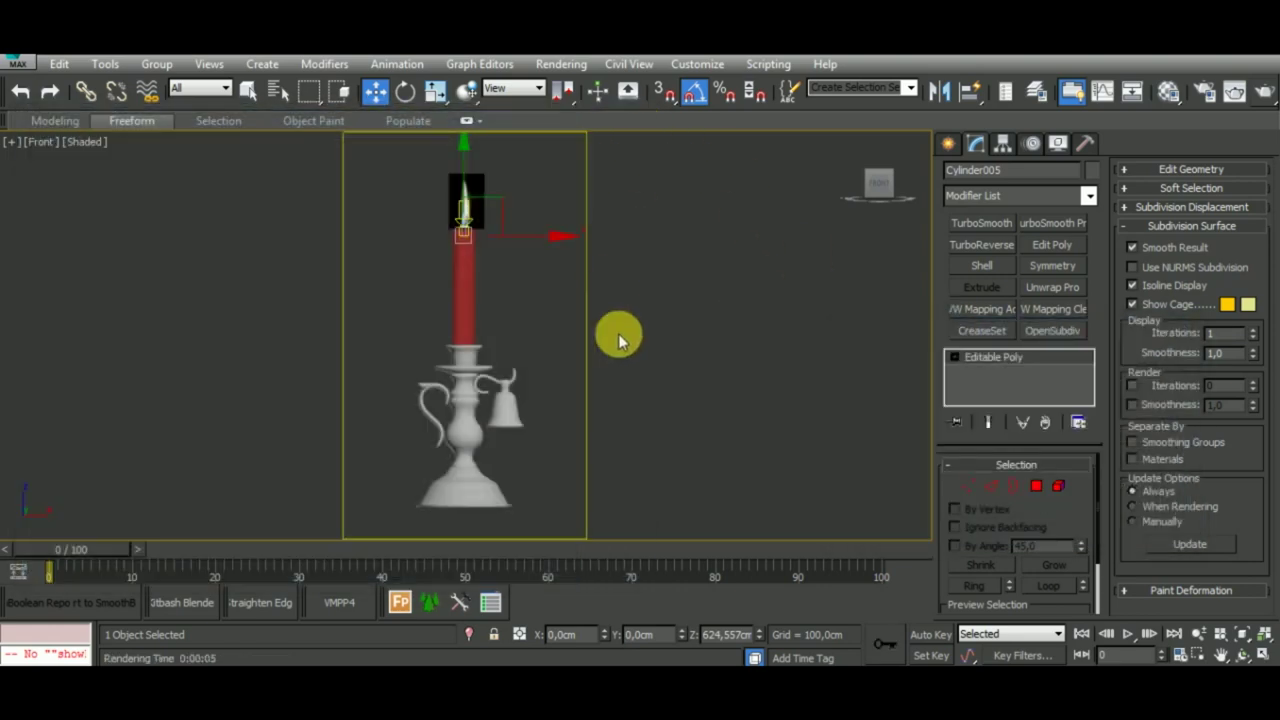
# Orbit around the candle flame and select the light surrounding it.
pyautogui.scroll(3, 517, 280)
pyautogui.scroll(3, 474, 261)
pyautogui.moveTo(474, 261); pyautogui.dragTo(569, 336, button='middle')
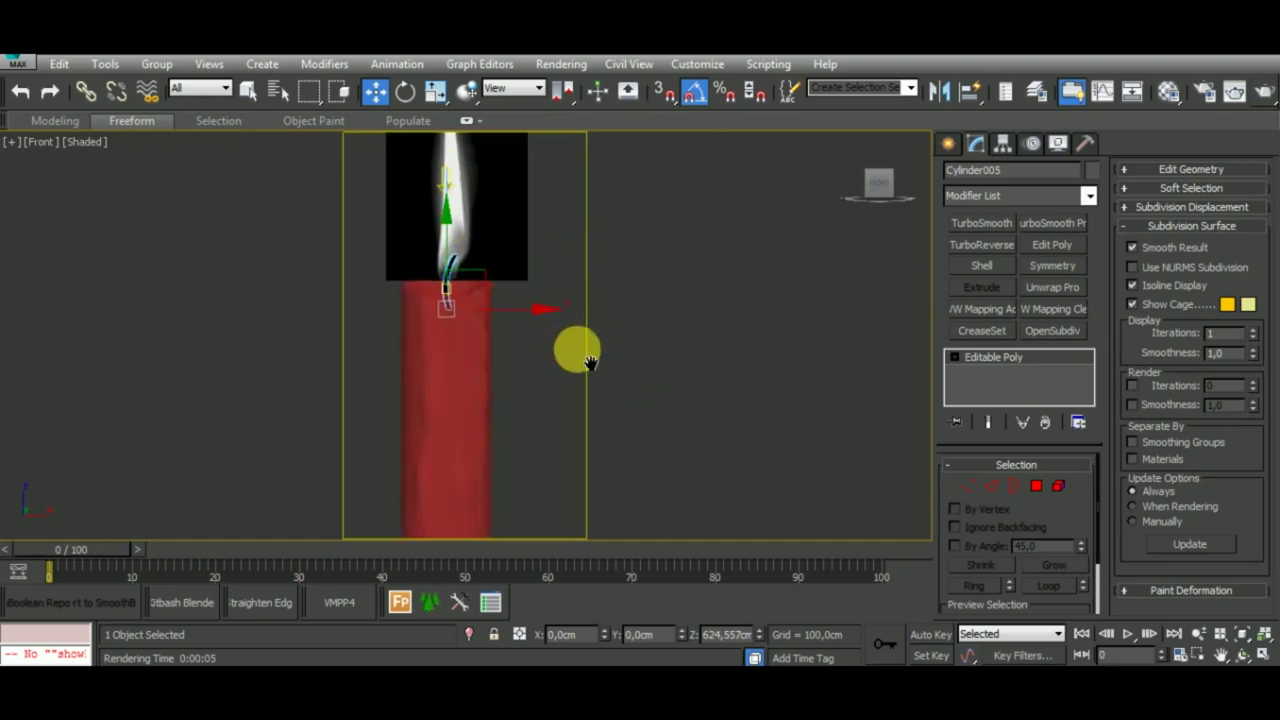
pyautogui.scroll(4, 569, 334)
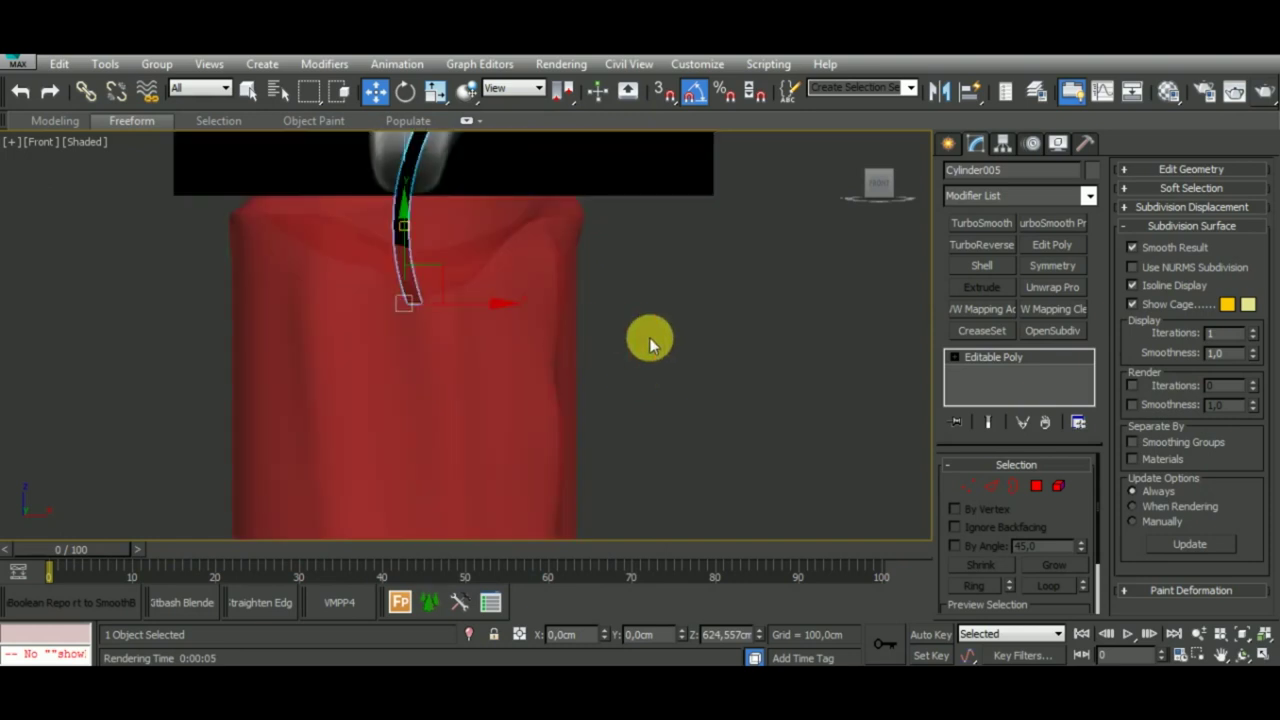
pyautogui.scroll(-4, 651, 340)
pyautogui.moveTo(673, 346)
pyautogui.keyDown('alt'); pyautogui.mouseDown(button='middle')
pyautogui.moveTo(709, 406)
pyautogui.moveTo(543, 309)
pyautogui.mouseUp(button='middle'); pyautogui.keyUp('alt')
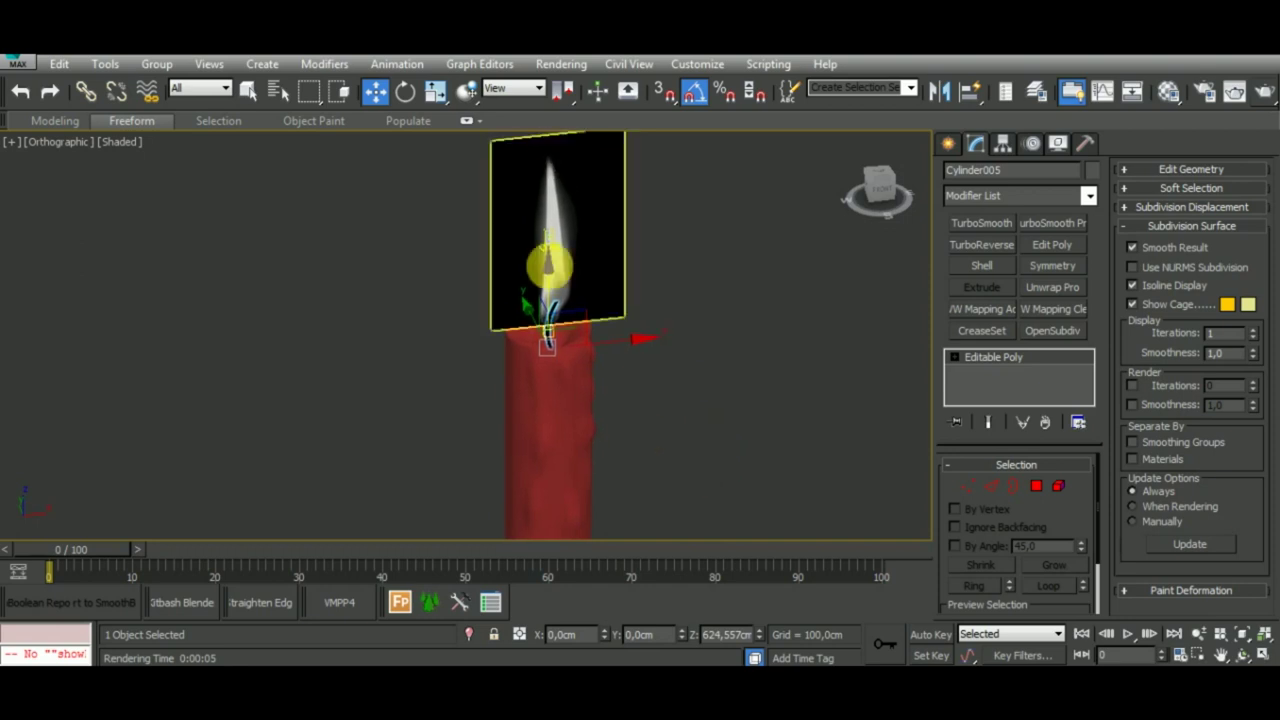
pyautogui.scroll(3, 543, 309)
pyautogui.click(566, 276)
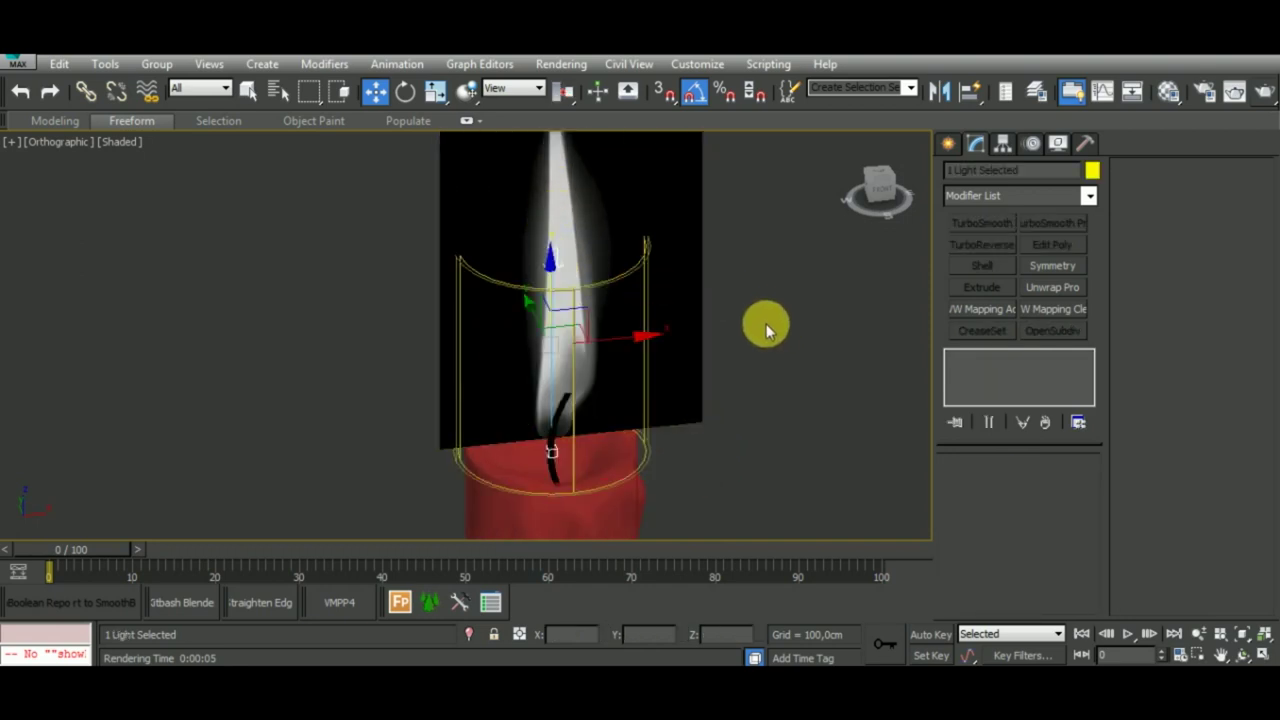
# Raise Omni001 above the flame and lengthen its target distance to about 251 cm.
pyautogui.scroll(-3, 593, 312)
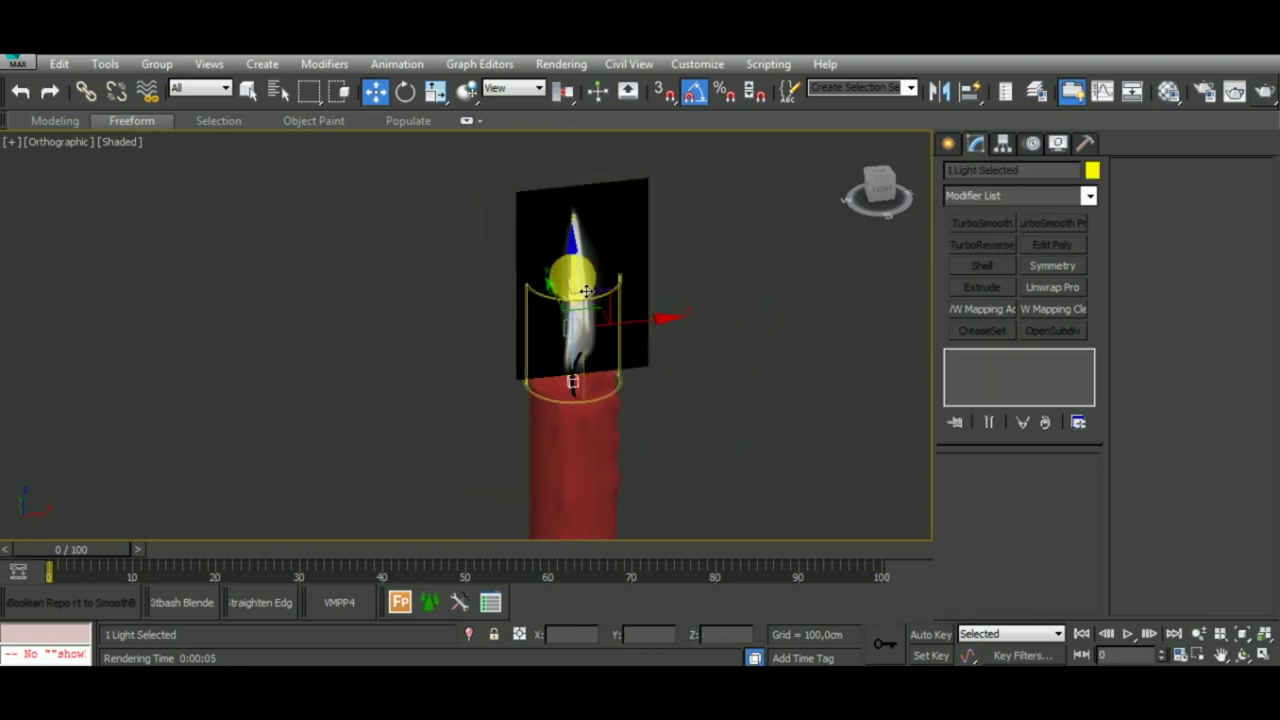
pyautogui.moveTo(585, 291); pyautogui.dragTo(584, 146)
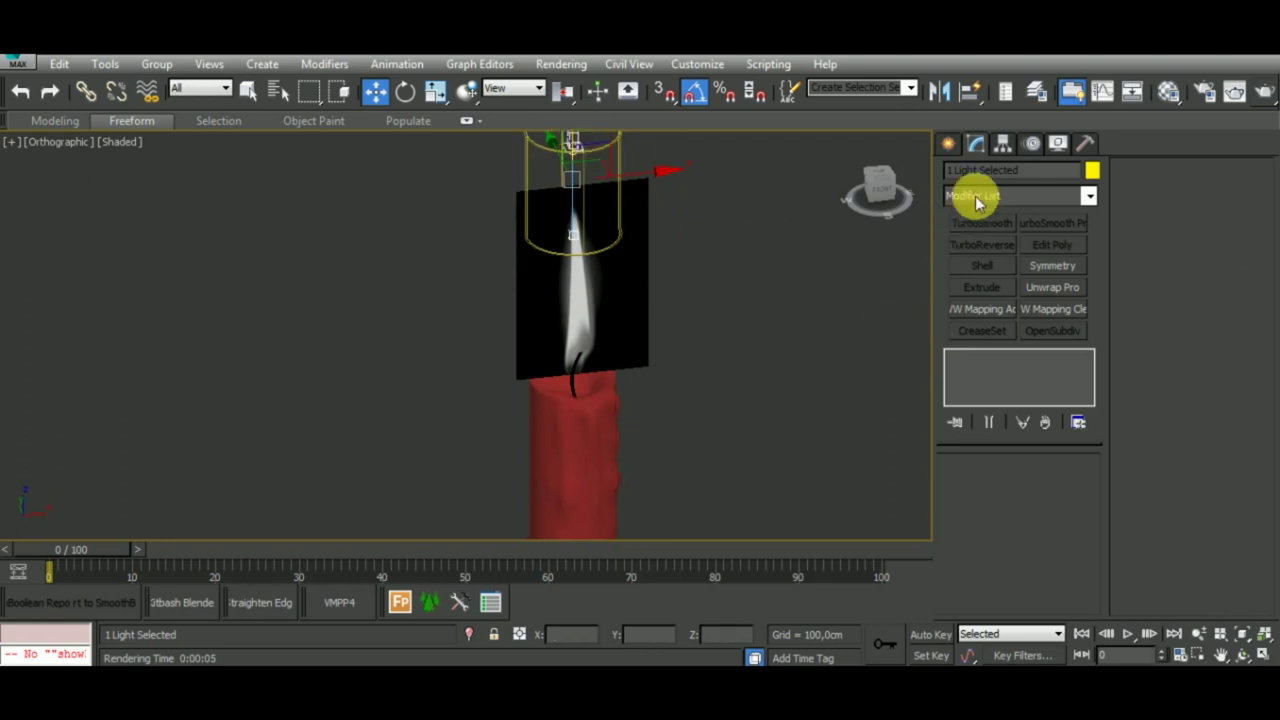
pyautogui.moveTo(757, 343); pyautogui.dragTo(743, 423, button='middle')
pyautogui.click(573, 230)
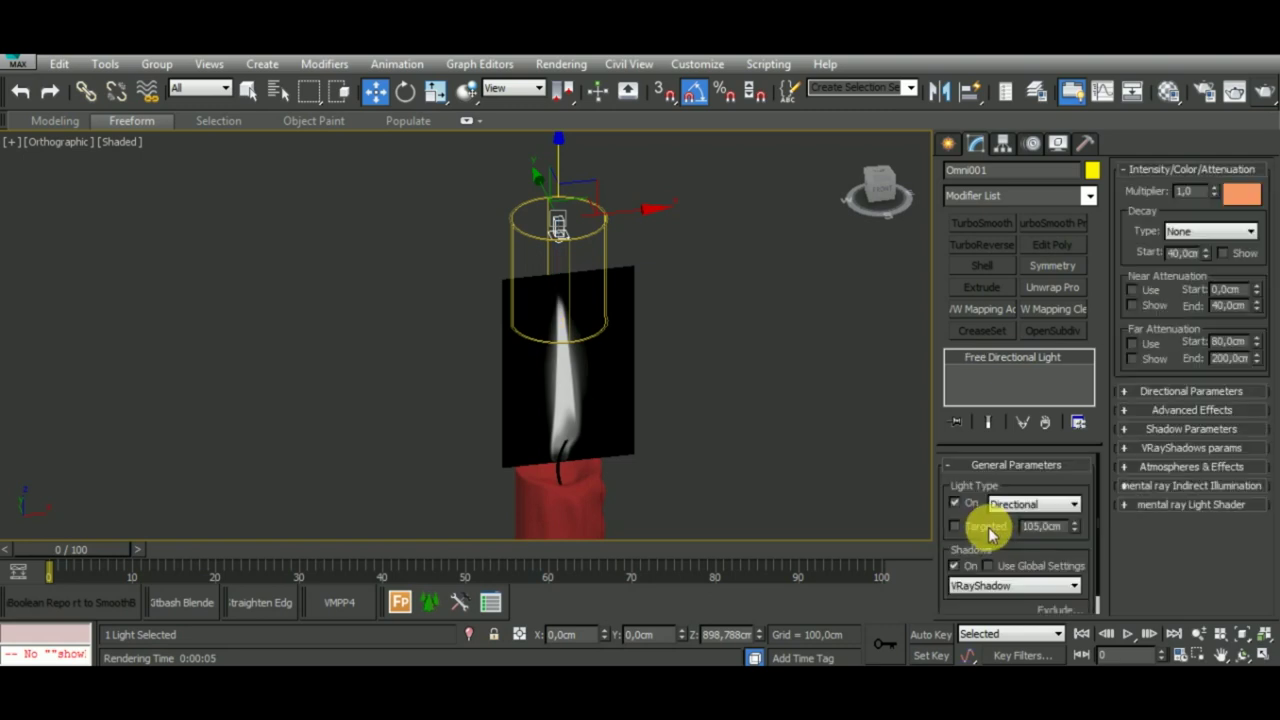
pyautogui.moveTo(1075, 530); pyautogui.dragTo(1075, 400)
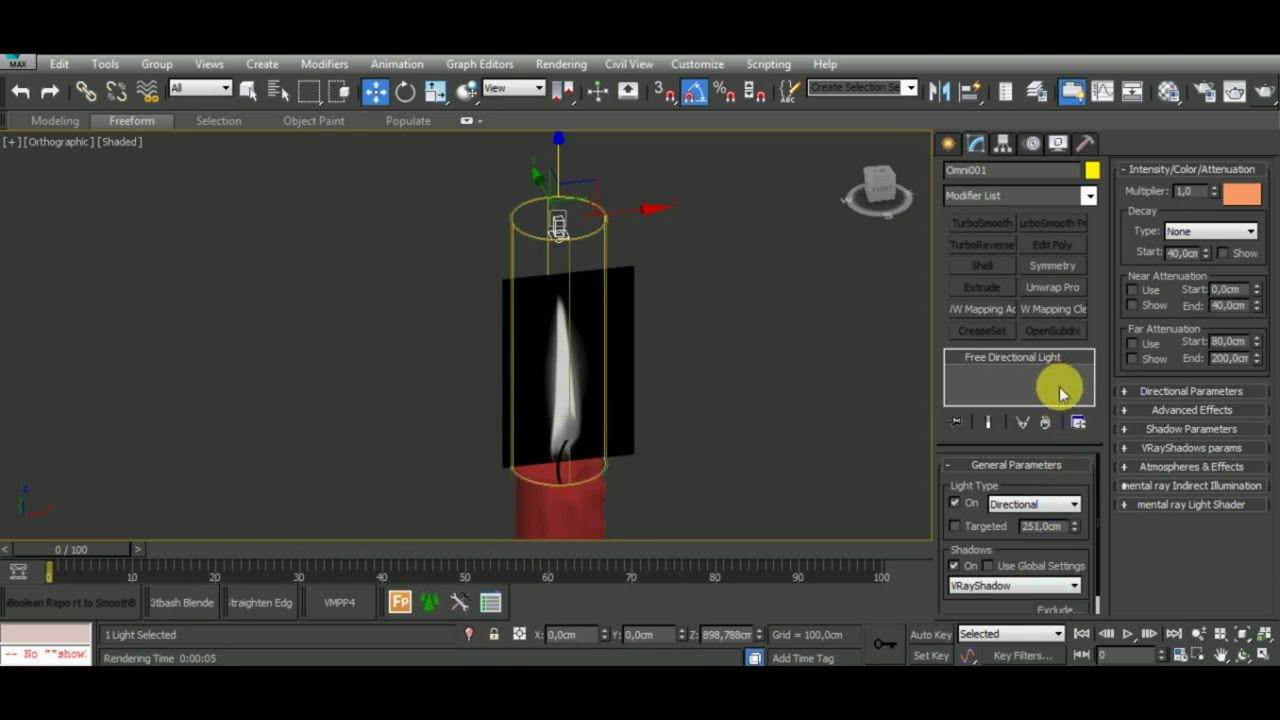
# Make Omni001 yellow (255,204,0) with a multiplier of 2.68.
pyautogui.click(1235, 193)
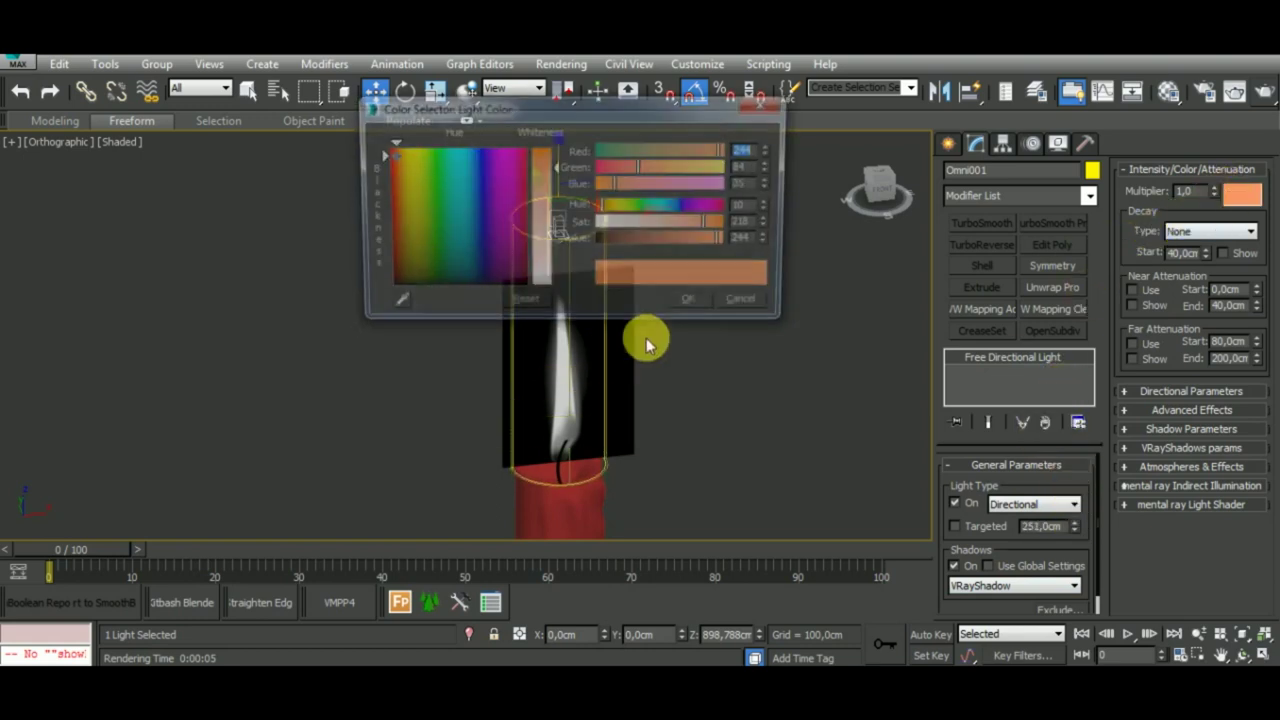
pyautogui.click(395, 157)
pyautogui.moveTo(395, 157); pyautogui.dragTo(402, 145)
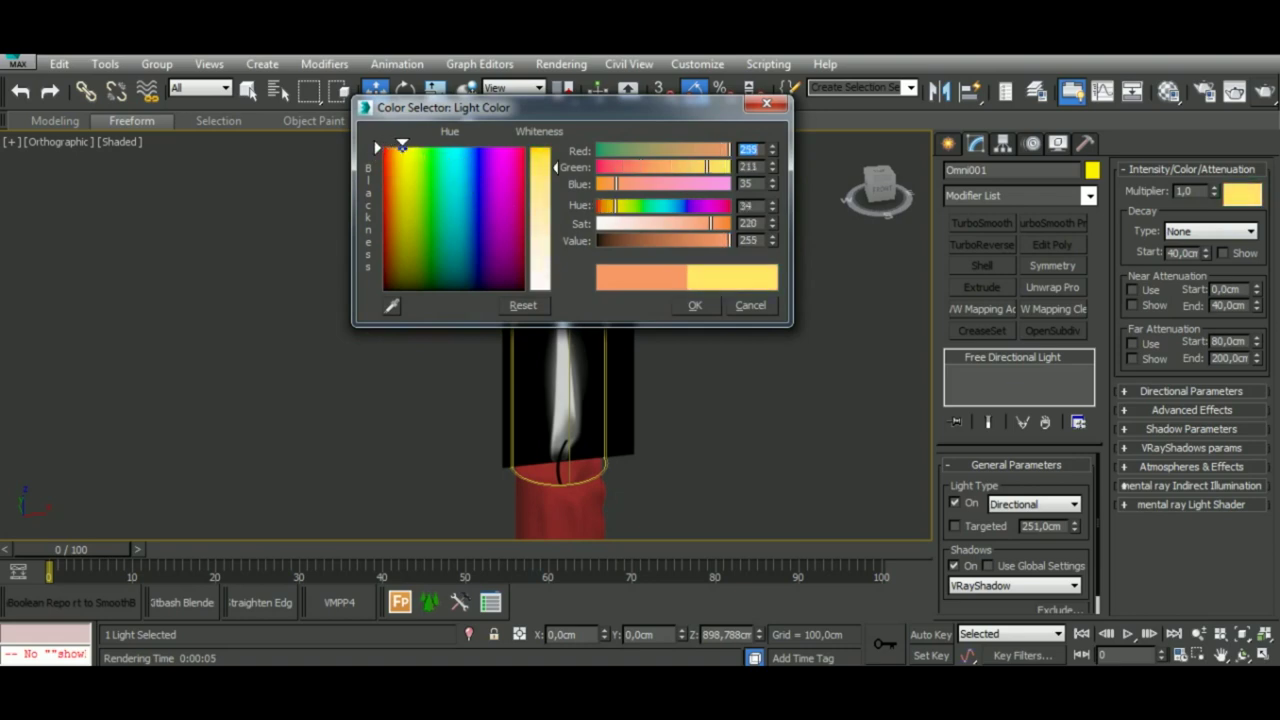
pyautogui.click(694, 305)
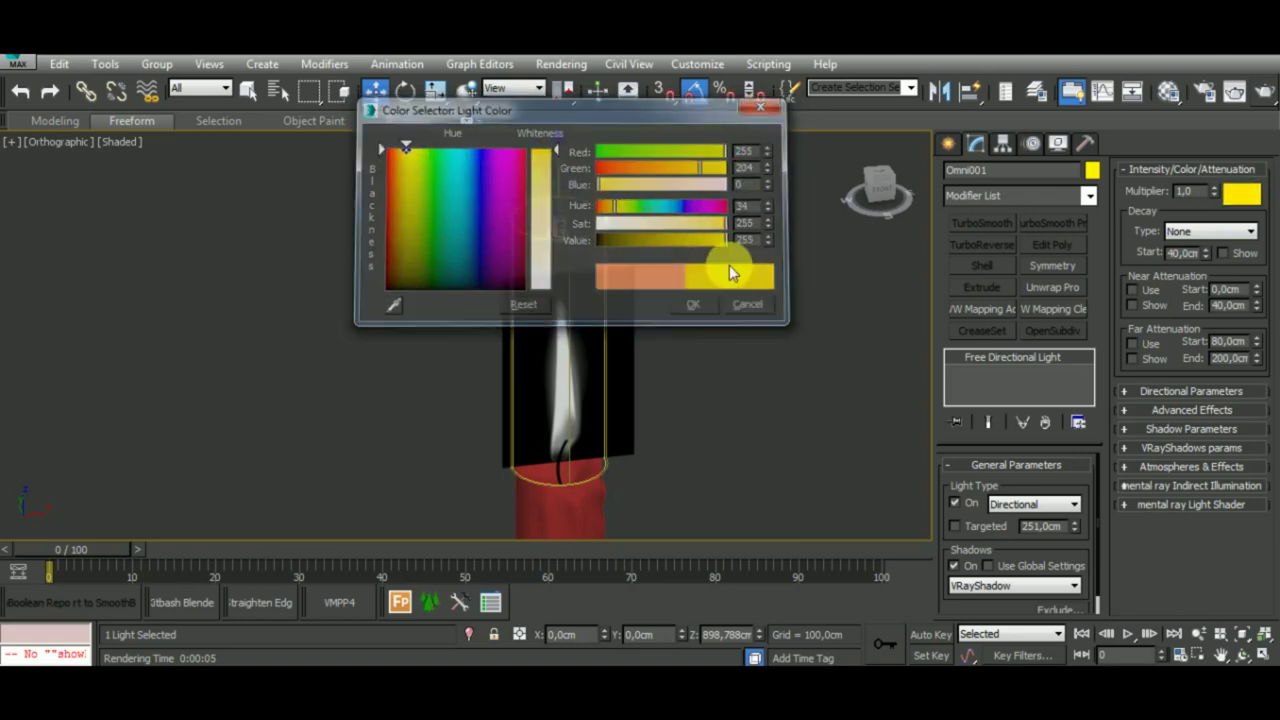
pyautogui.moveTo(1224, 155); pyautogui.dragTo(1208, 87)
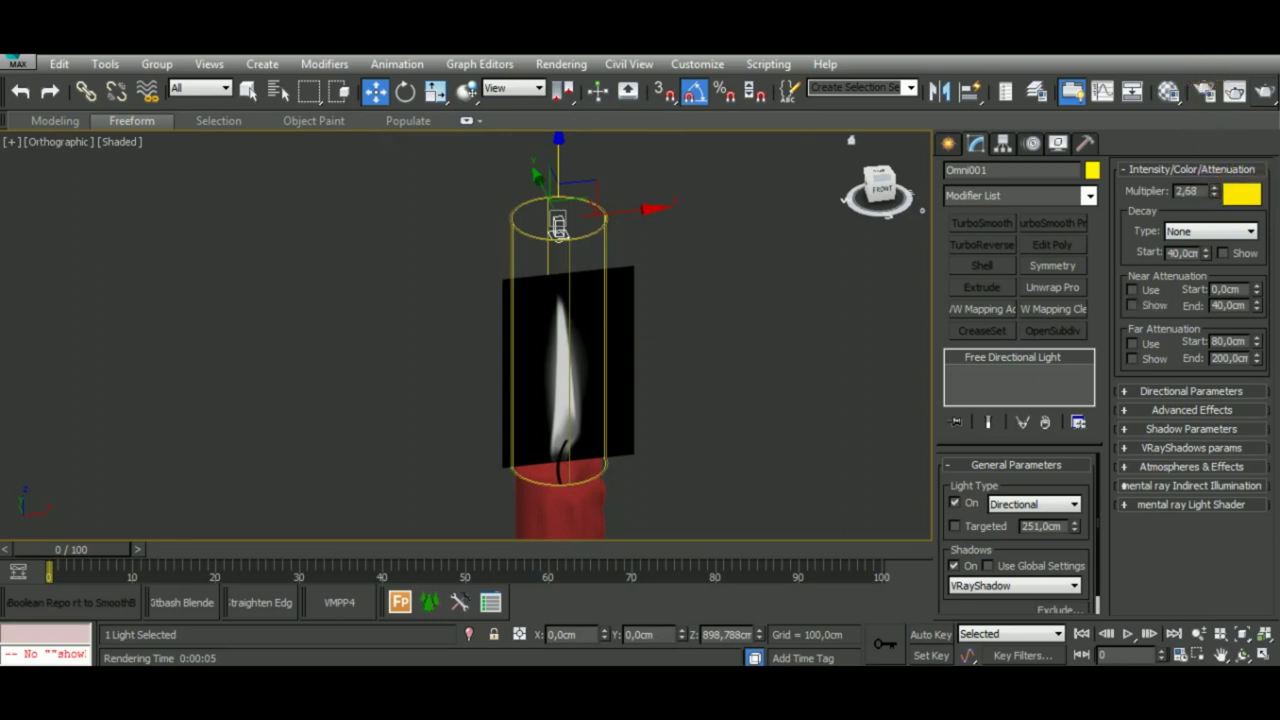
pyautogui.moveTo(677, 490)
pyautogui.keyDown('alt'); pyautogui.mouseDown(button='middle')
pyautogui.moveTo(677, 320)
pyautogui.moveTo(725, 394)
pyautogui.mouseUp(button='middle'); pyautogui.keyUp('alt')
# Test-render the yellow light, raise Omni001's multiplier to 7.96, and render again.
pyautogui.click(1262, 91)
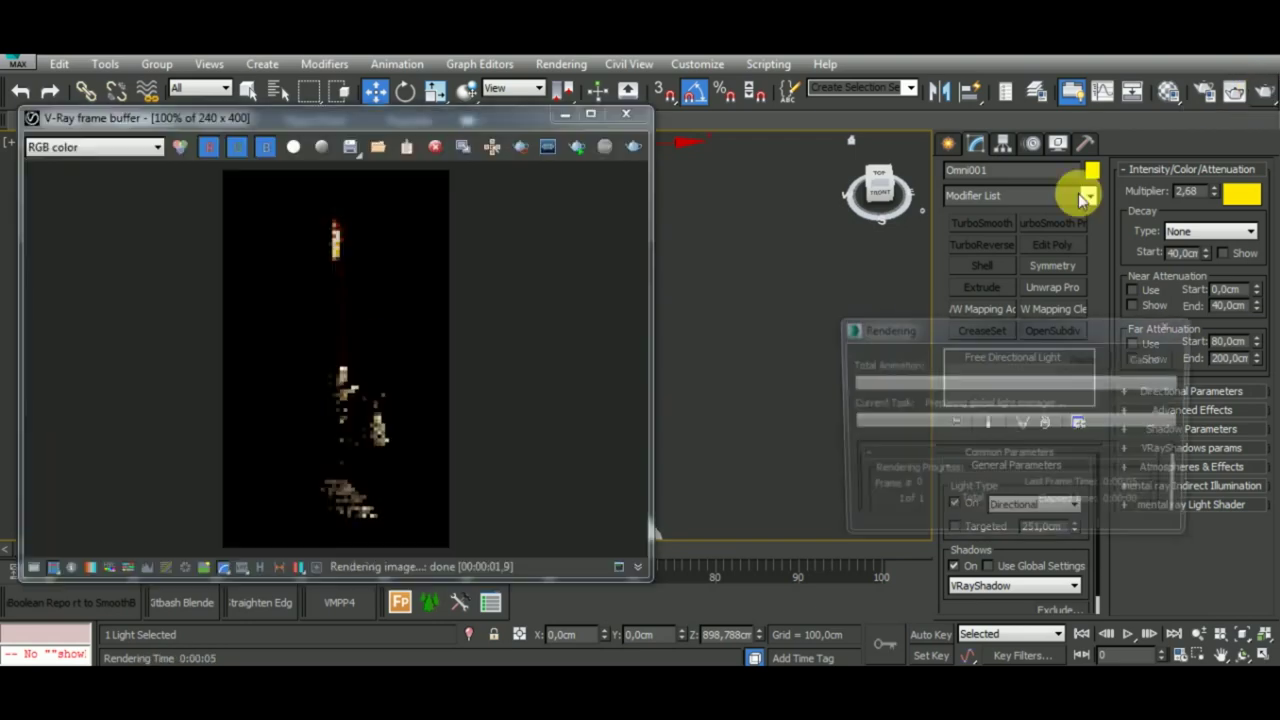
pyautogui.scroll(1, 379, 348)
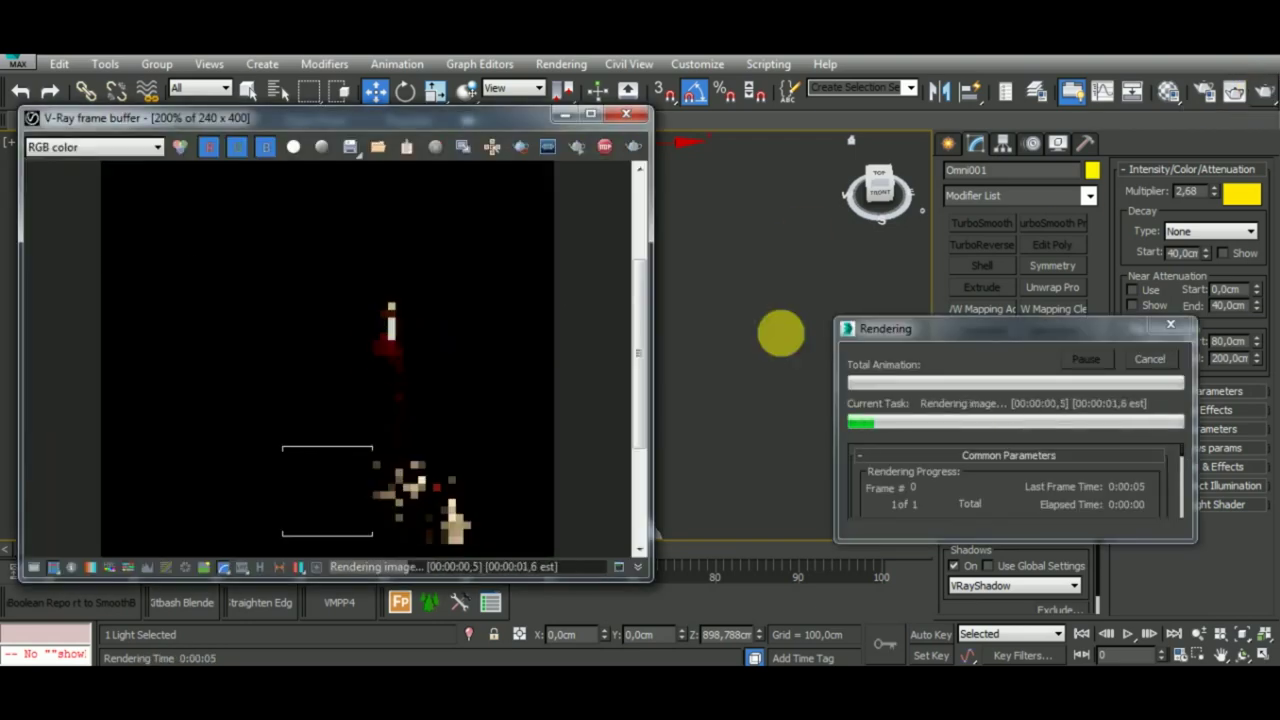
pyautogui.click(1150, 362)
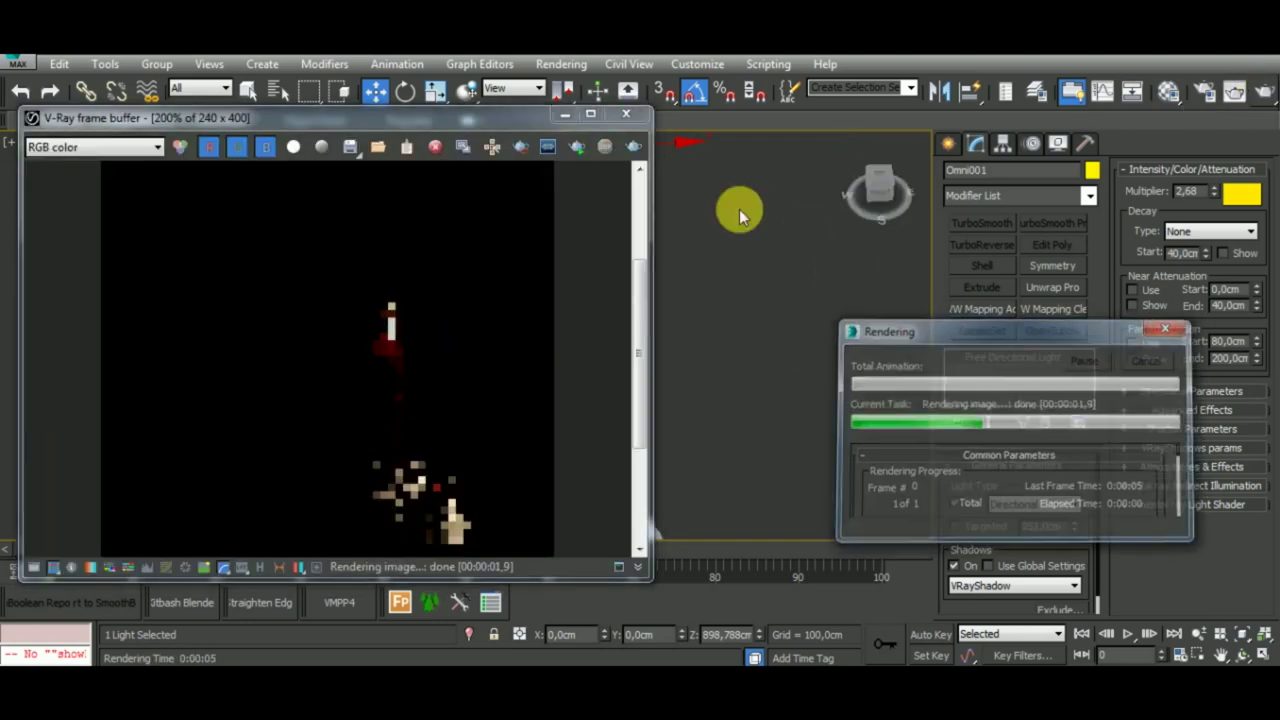
pyautogui.click(626, 113)
pyautogui.scroll(2, 611, 314)
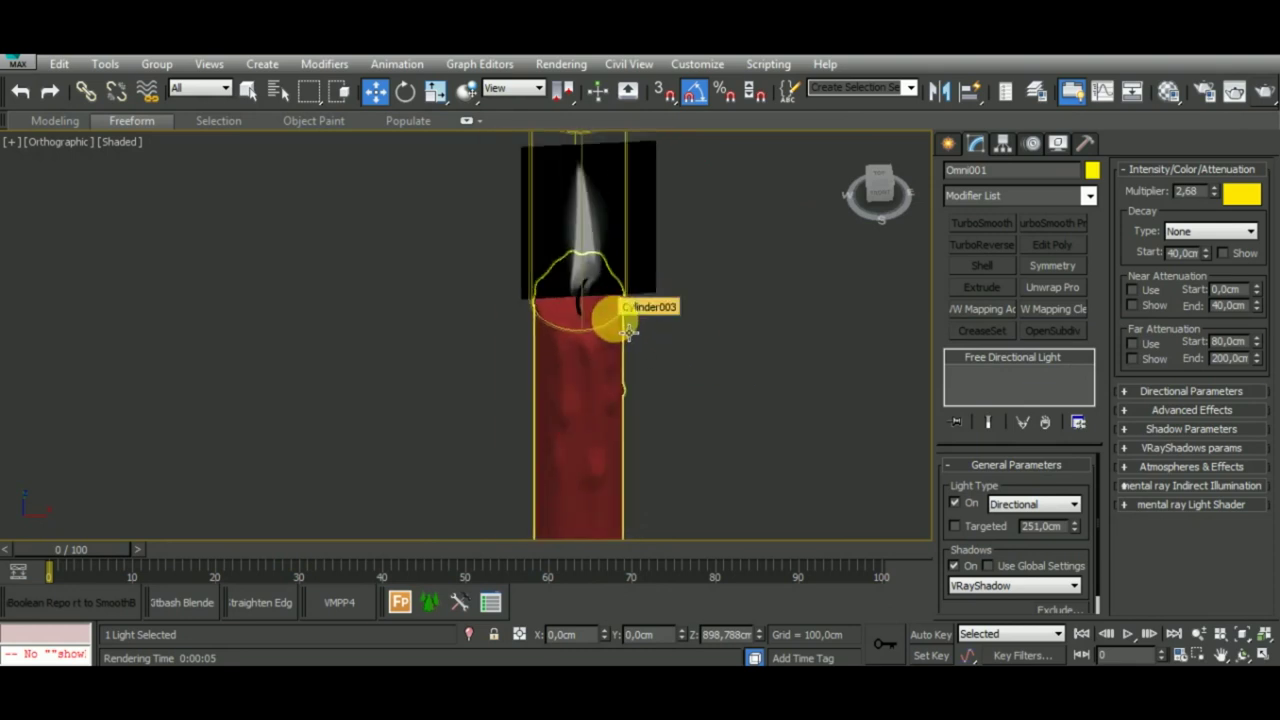
pyautogui.moveTo(1212, 192); pyautogui.dragTo(1228, 145)
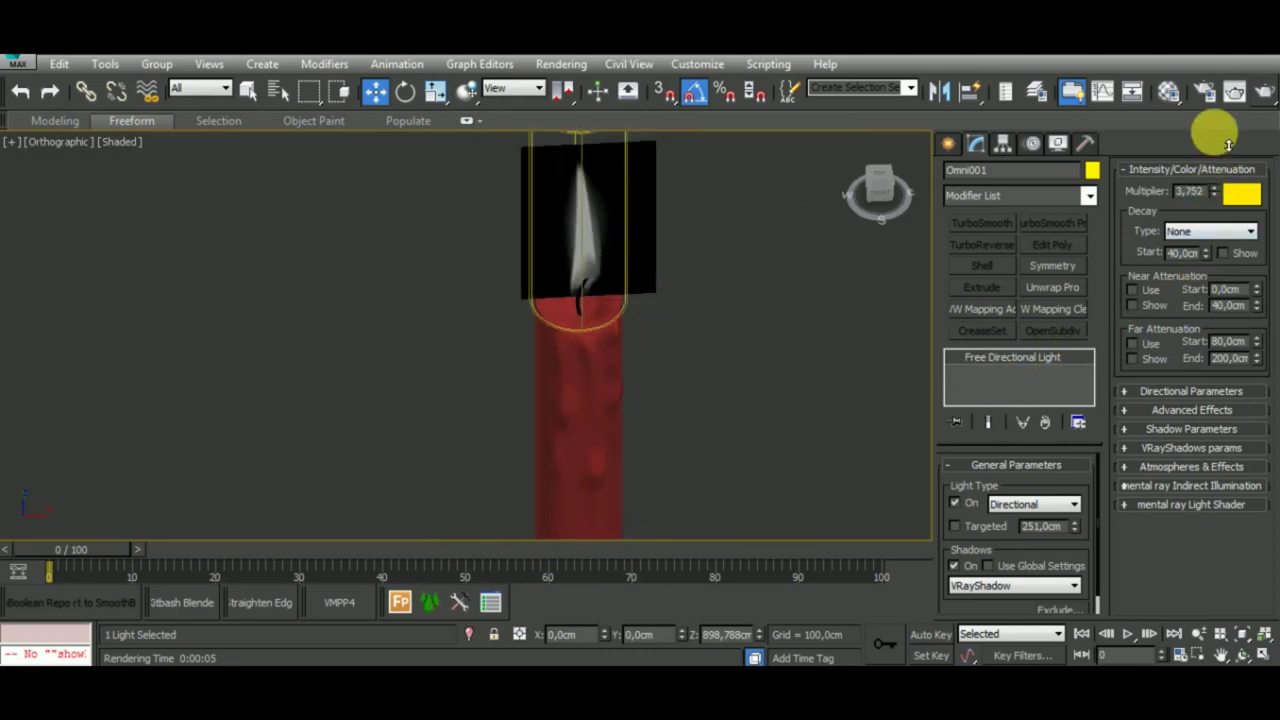
pyautogui.click(1262, 92)
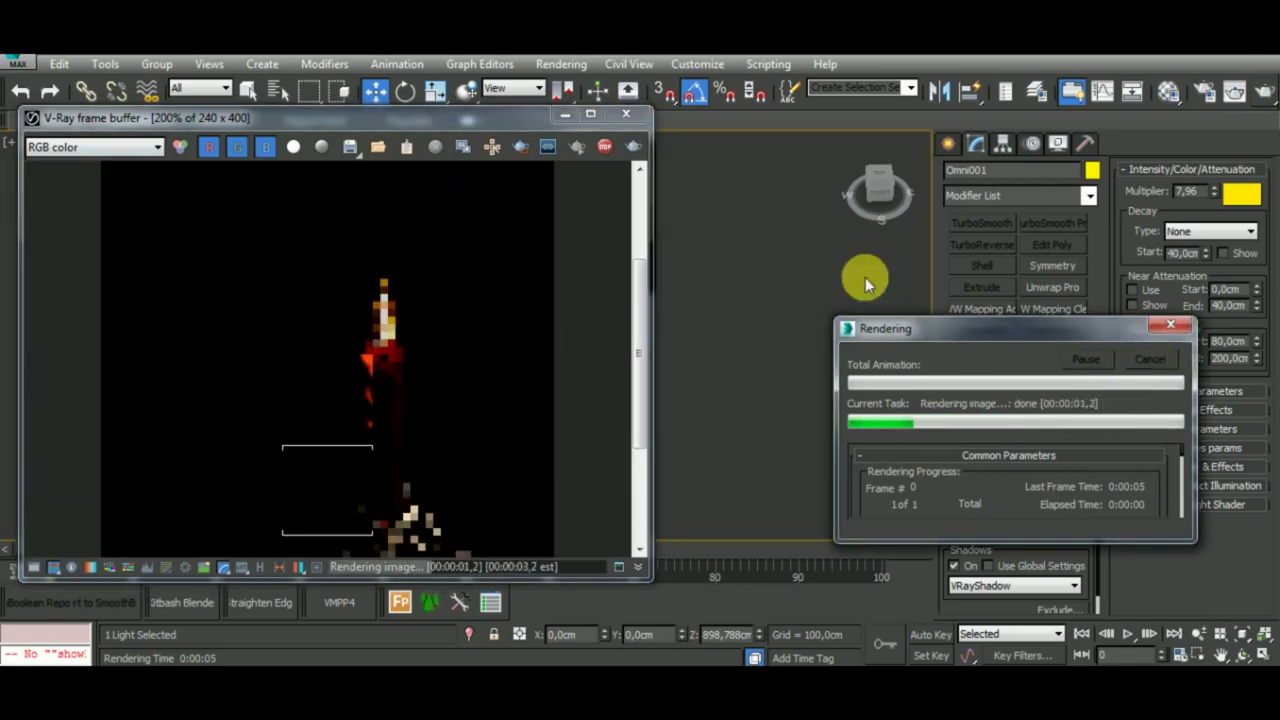
pyautogui.click(626, 113)
# Center the candlestick in the safe-framed front view and start a test render, stopping it early.
pyautogui.press('f')
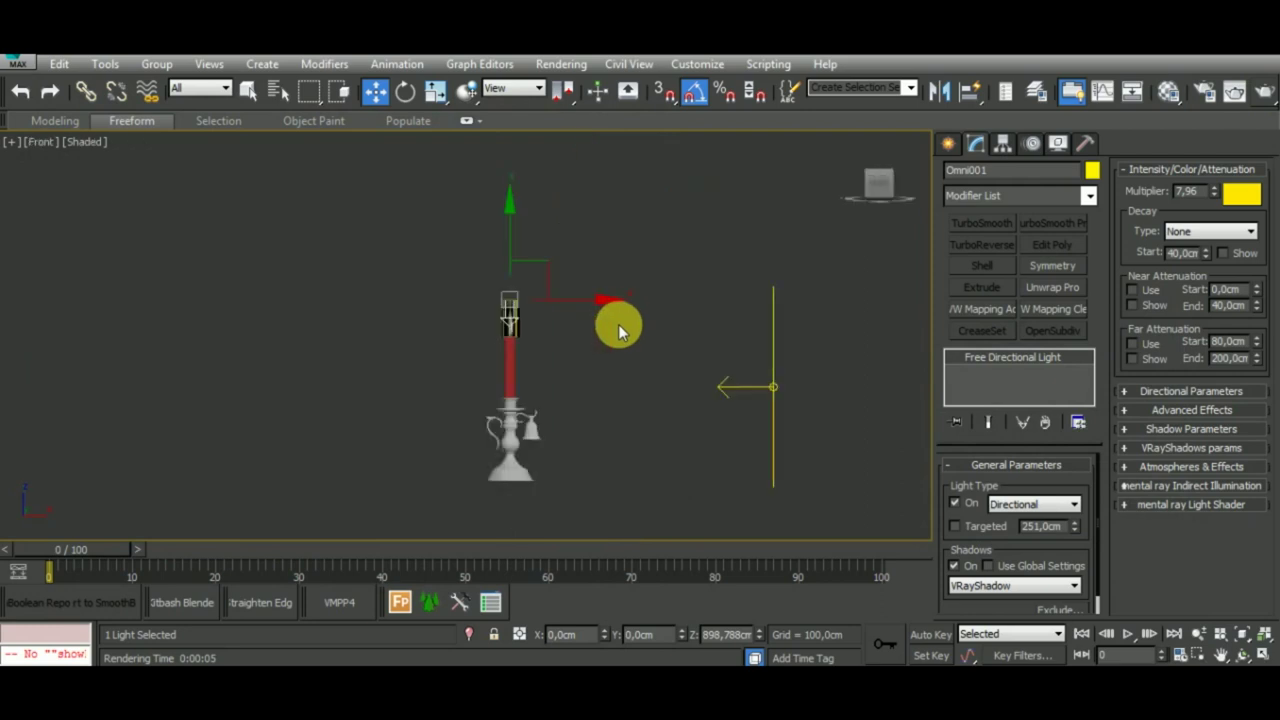
pyautogui.hotkey('shift', 'f')
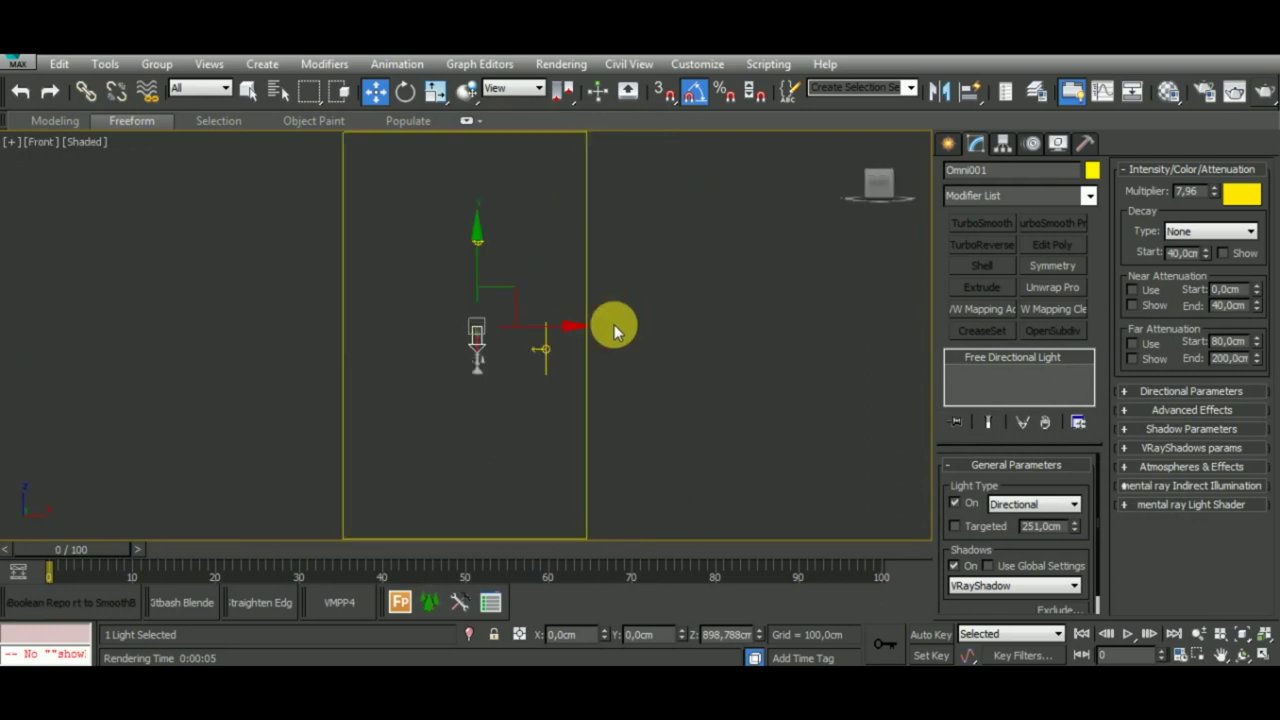
pyautogui.click(1197, 655)
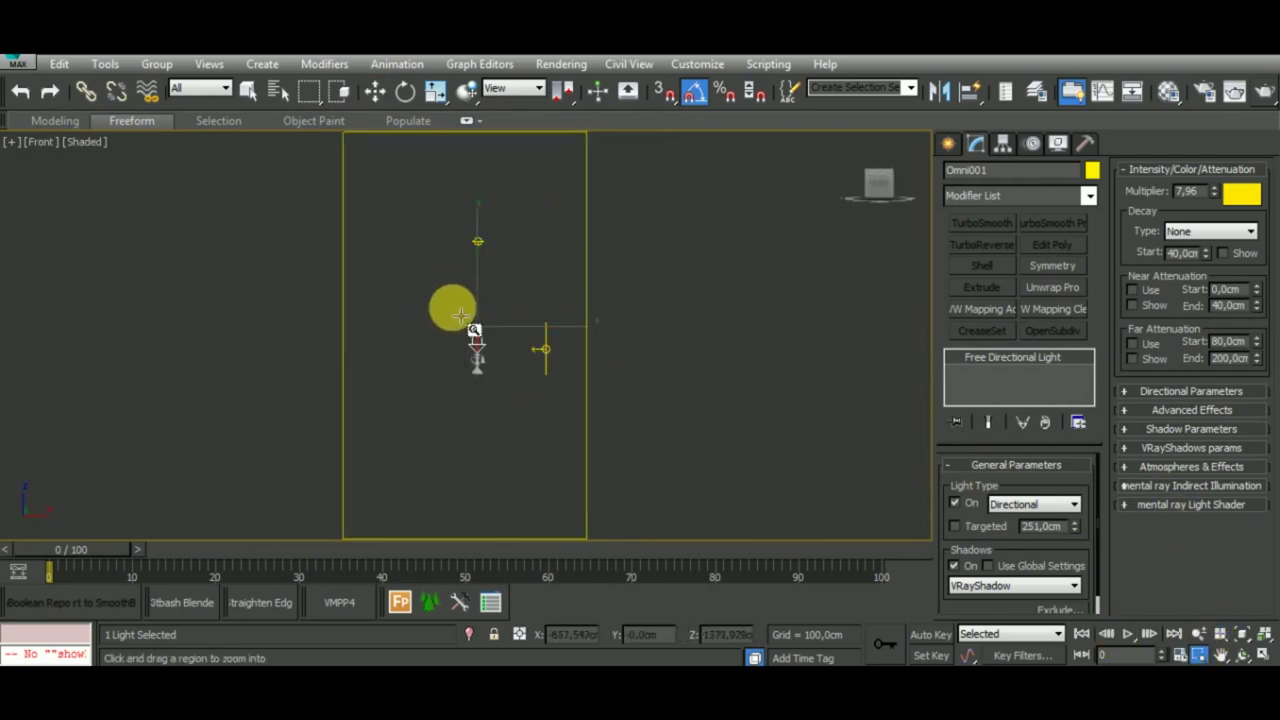
pyautogui.moveTo(470, 325); pyautogui.dragTo(494, 380)
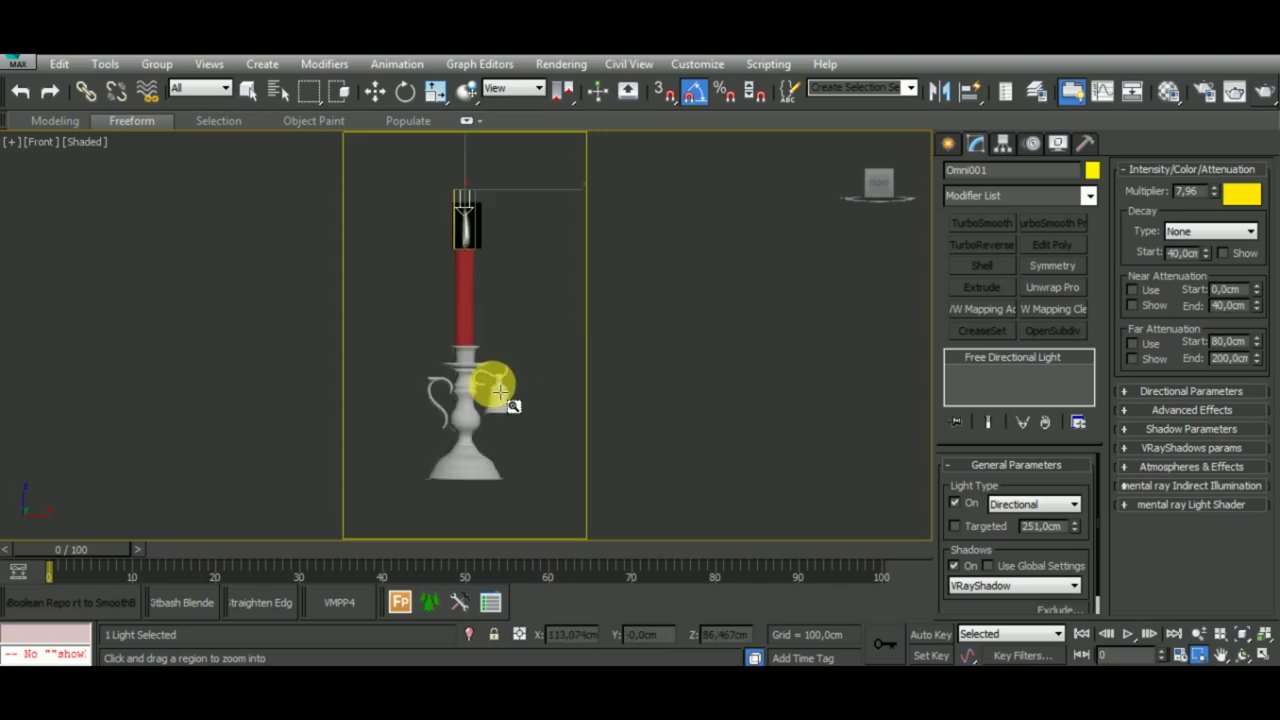
pyautogui.moveTo(499, 392); pyautogui.dragTo(561, 395, button='middle')
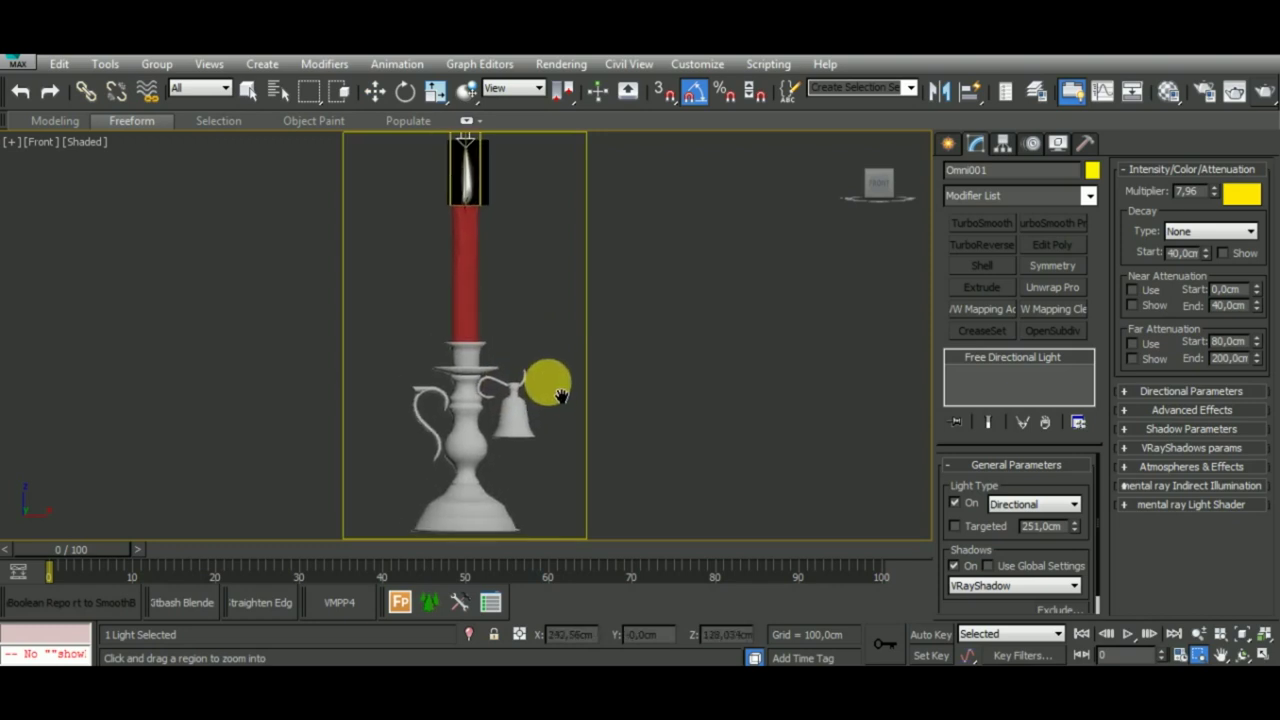
pyautogui.click(1263, 92)
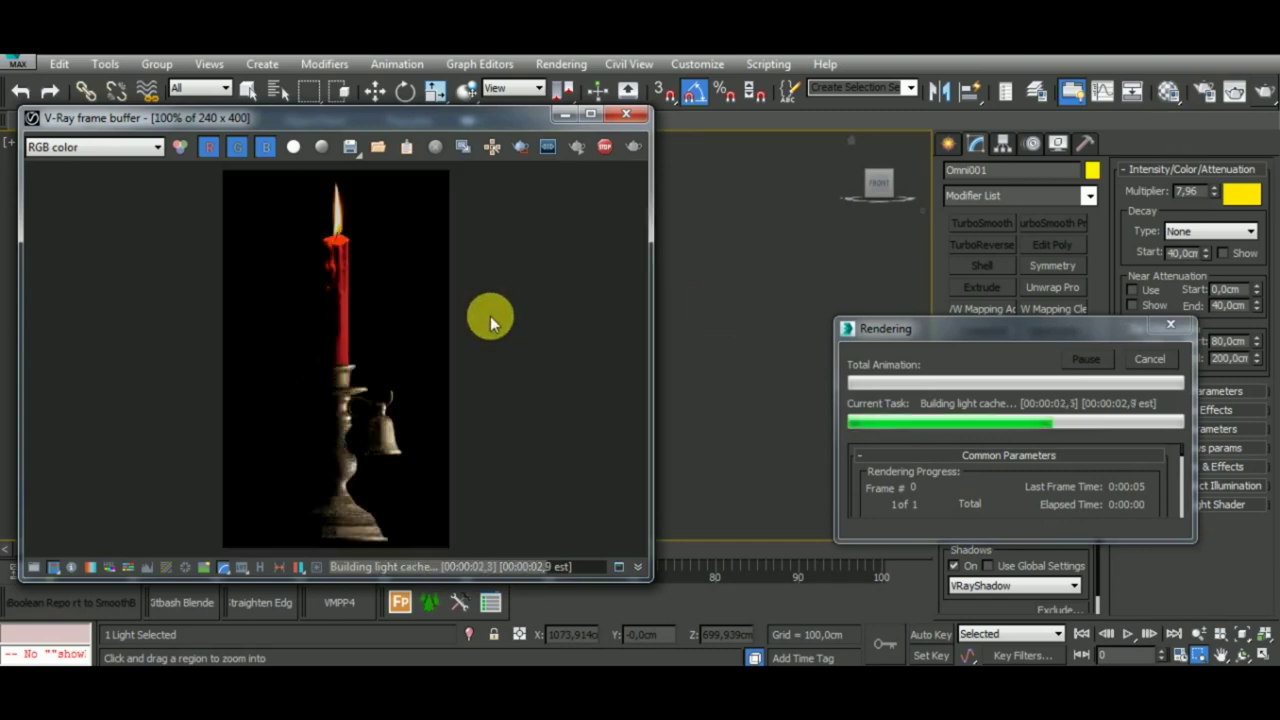
pyautogui.click(1150, 359)
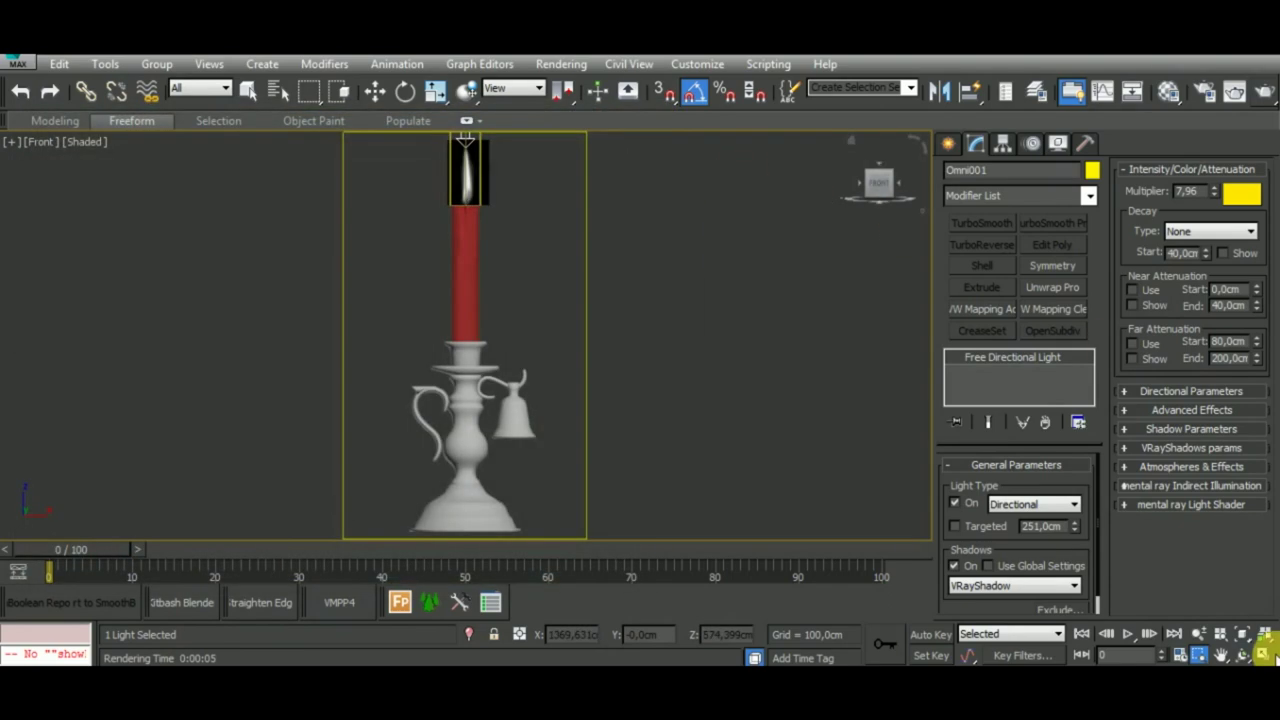
# Orbit the edged-faces front view to see the plane lights at an angle.
pyautogui.click(1264, 654)
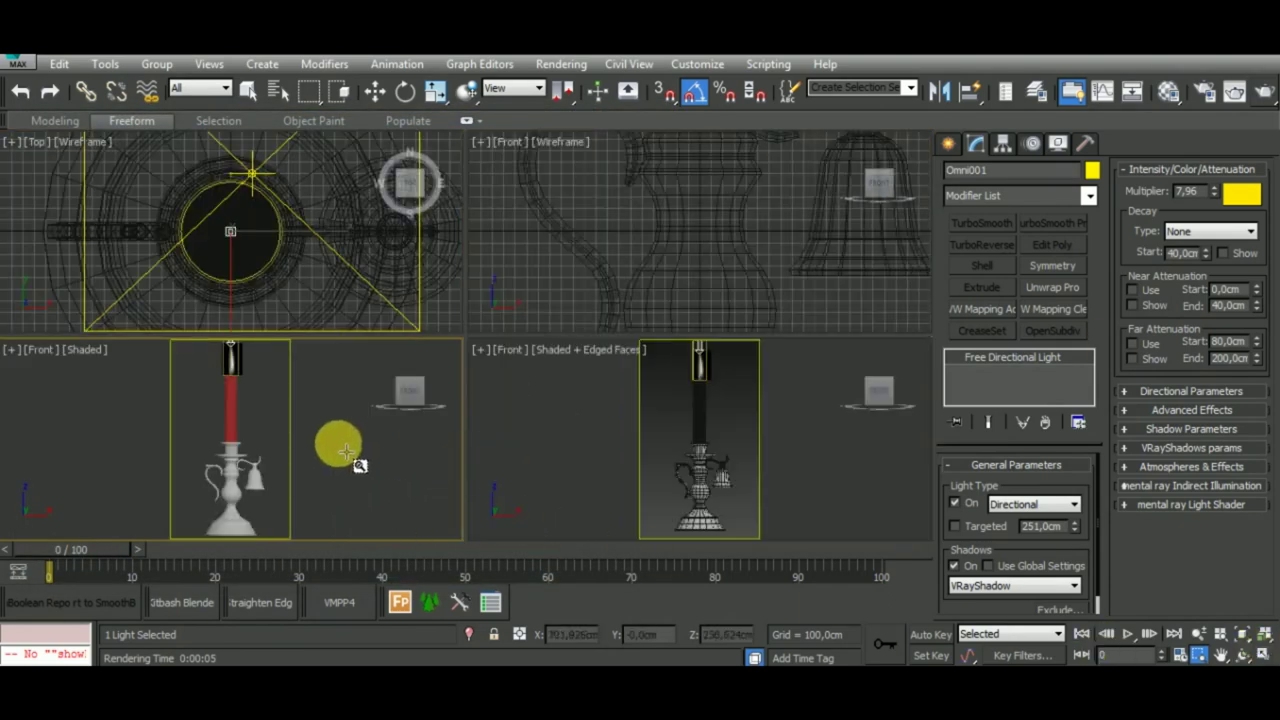
pyautogui.moveTo(345, 451); pyautogui.dragTo(363, 472)
pyautogui.moveTo(366, 461); pyautogui.dragTo(358, 451, button='middle')
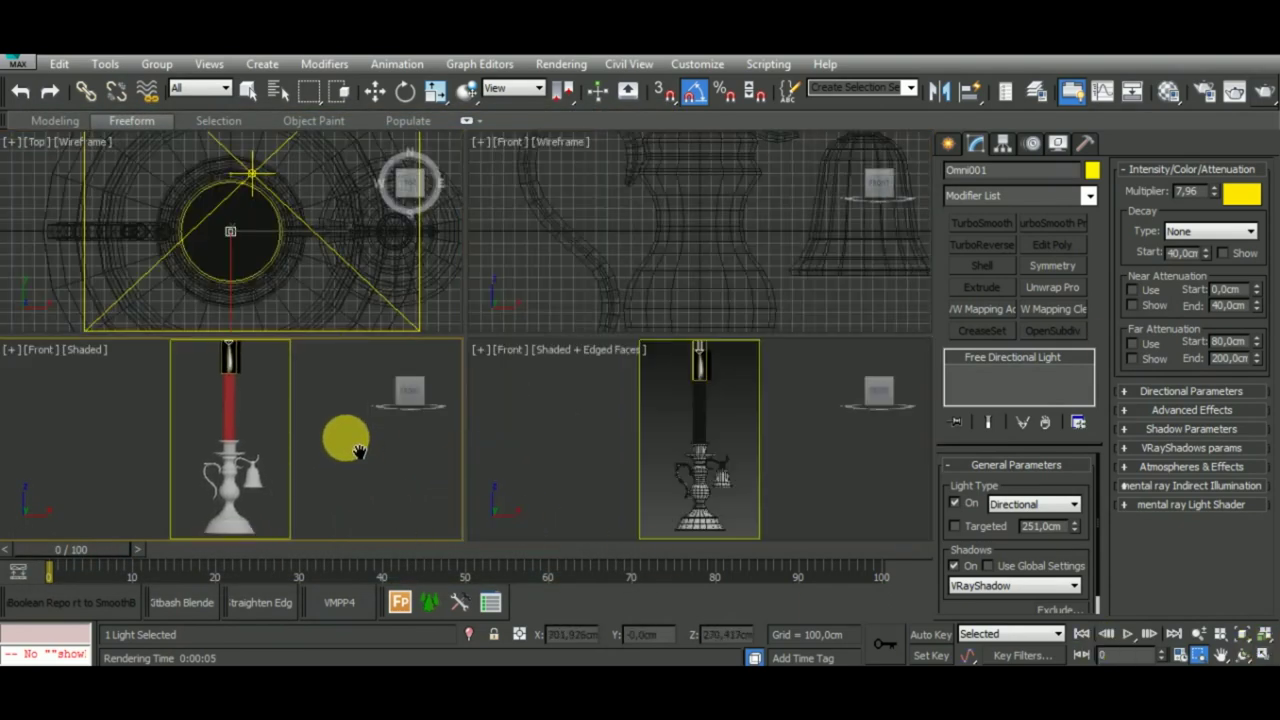
pyautogui.click(752, 466)
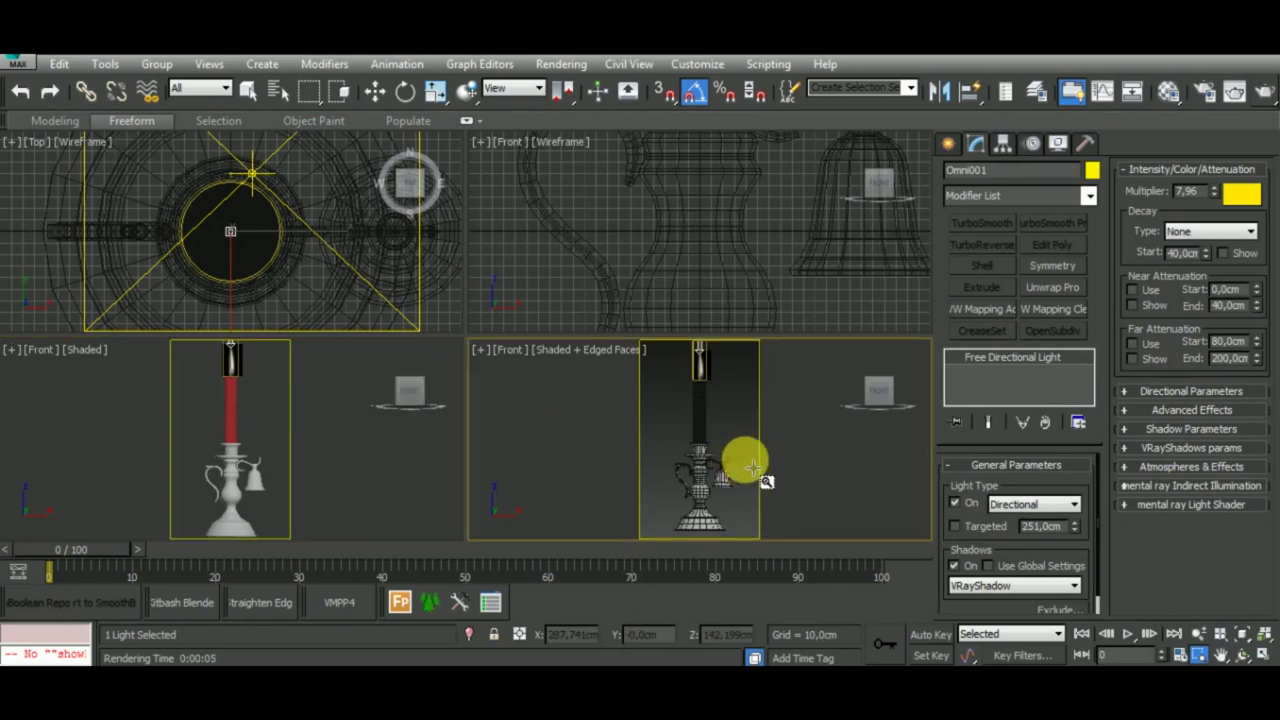
pyautogui.moveTo(752, 466)
pyautogui.keyDown('alt'); pyautogui.mouseDown(button='middle')
pyautogui.moveTo(819, 487)
pyautogui.moveTo(749, 509)
pyautogui.mouseUp(button='middle'); pyautogui.keyUp('alt')
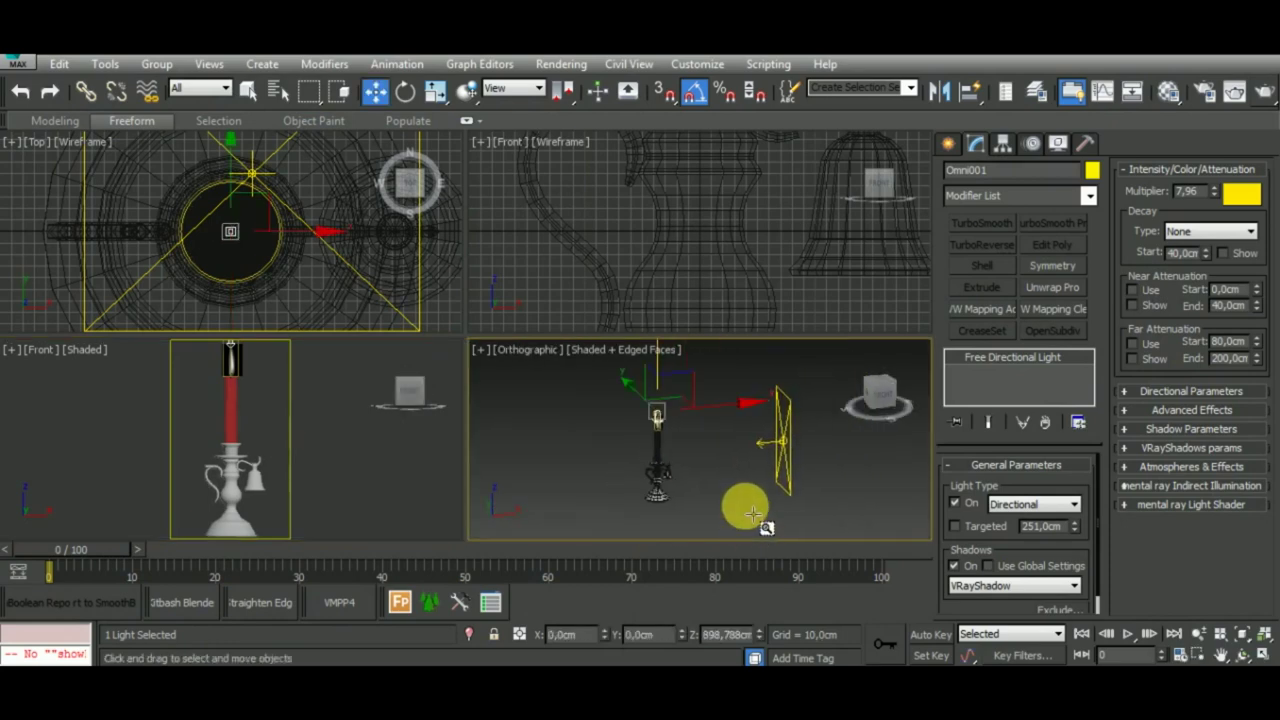
# Clone VRayLight002 to the candle's left as VRayLight003, mirror it, and test-render.
pyautogui.press('w')
pyautogui.click(790, 455)
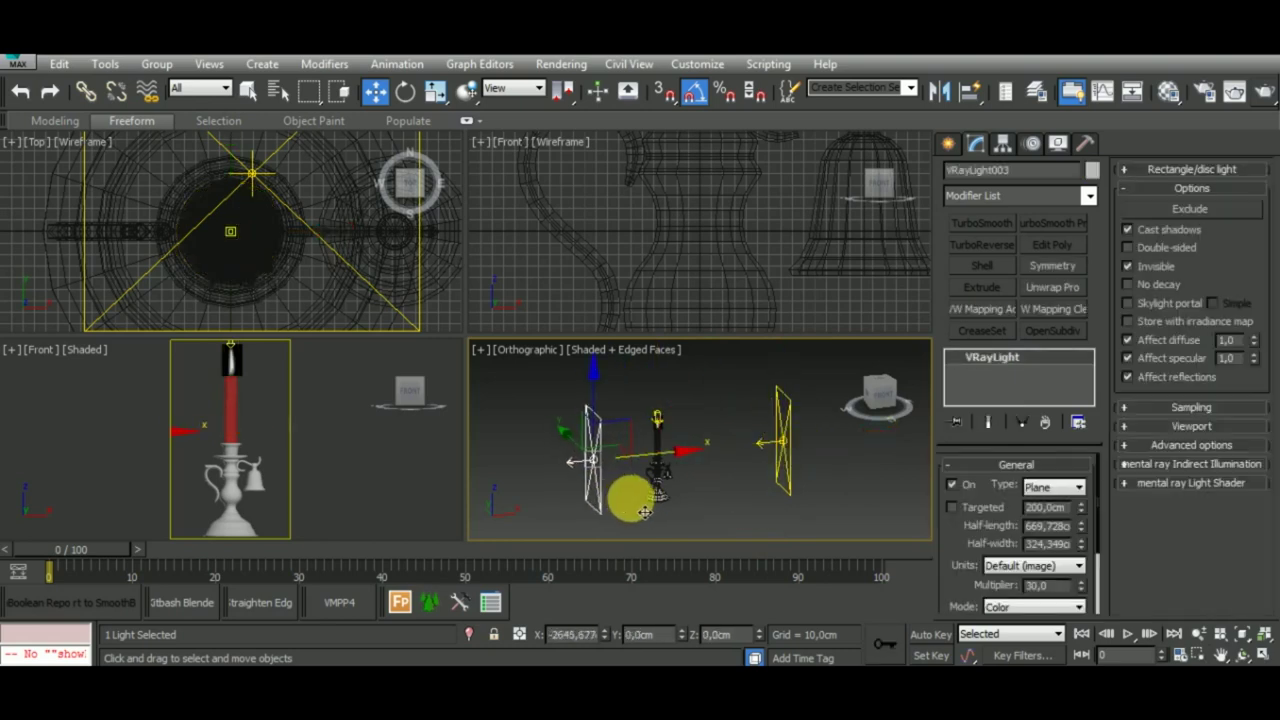
pyautogui.keyDown('shift'); pyautogui.moveTo(832, 456); pyautogui.dragTo(625, 476); pyautogui.keyUp('shift')
pyautogui.press('Return')
pyautogui.click(937, 100)
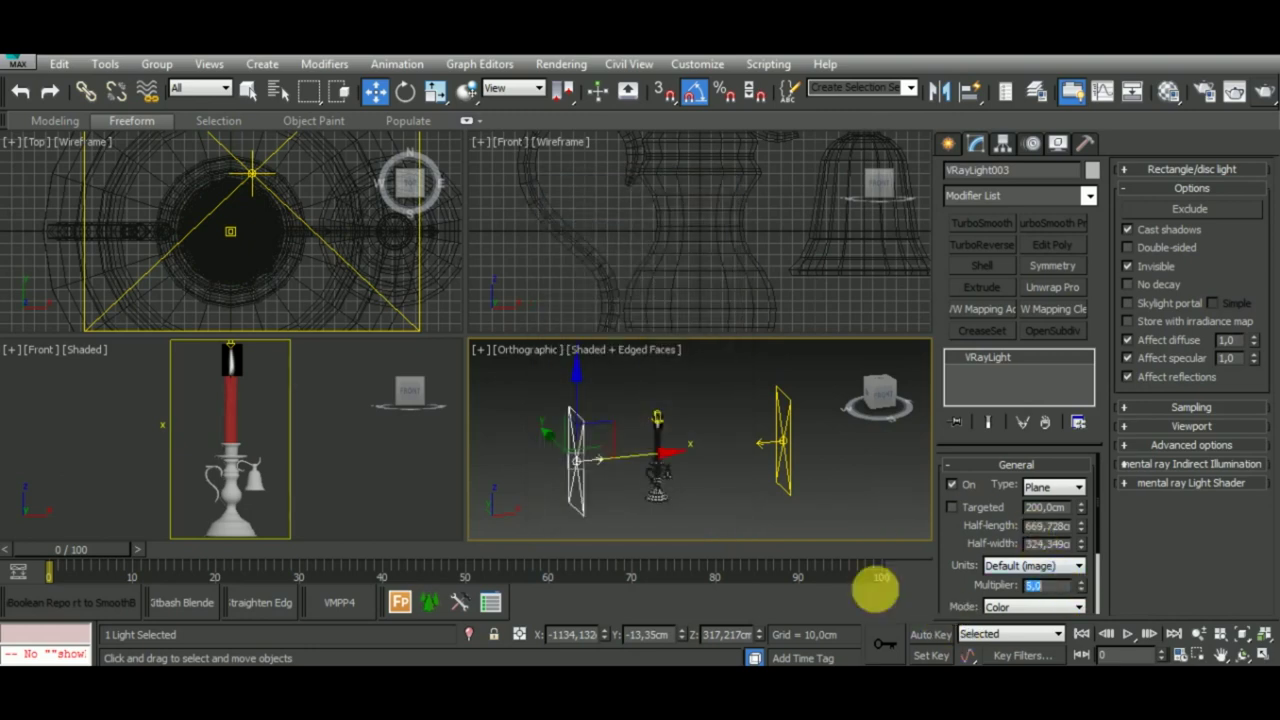
pyautogui.click(263, 425)
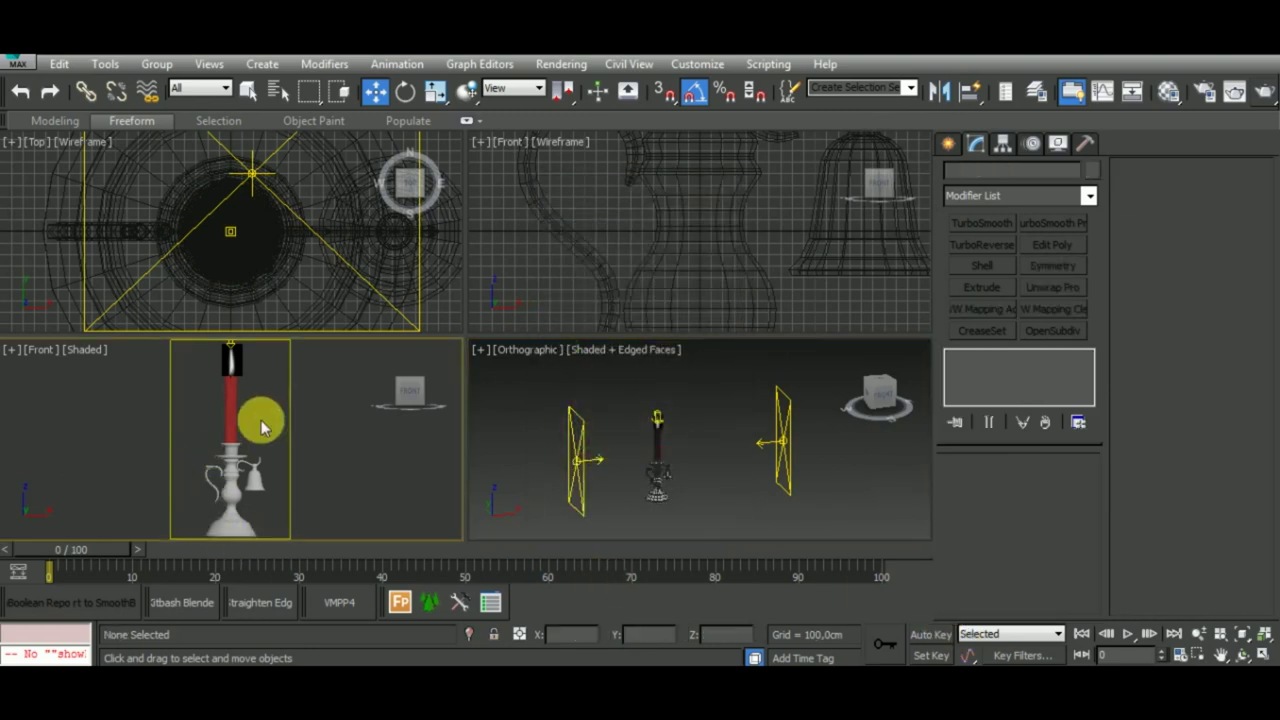
pyautogui.click(1263, 92)
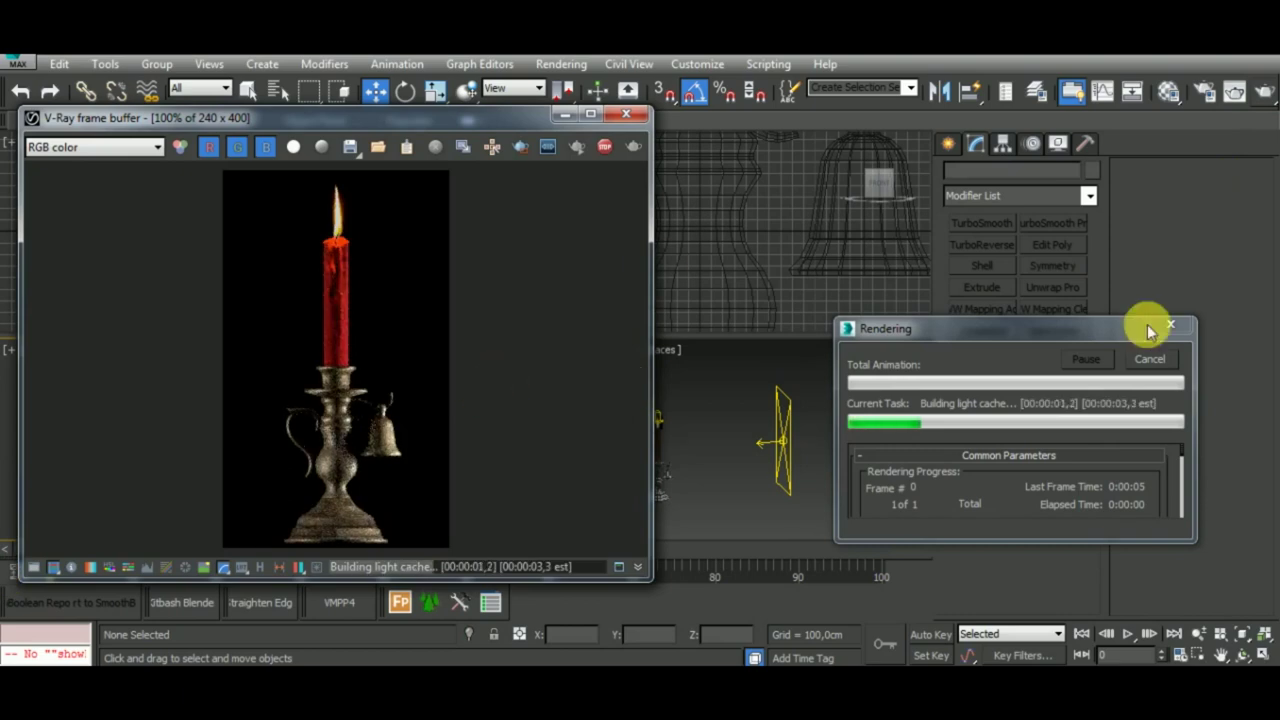
# Select the left plane light VRayLight003 and dim it to a multiplier of 2.0.
pyautogui.click(1150, 358)
pyautogui.click(626, 113)
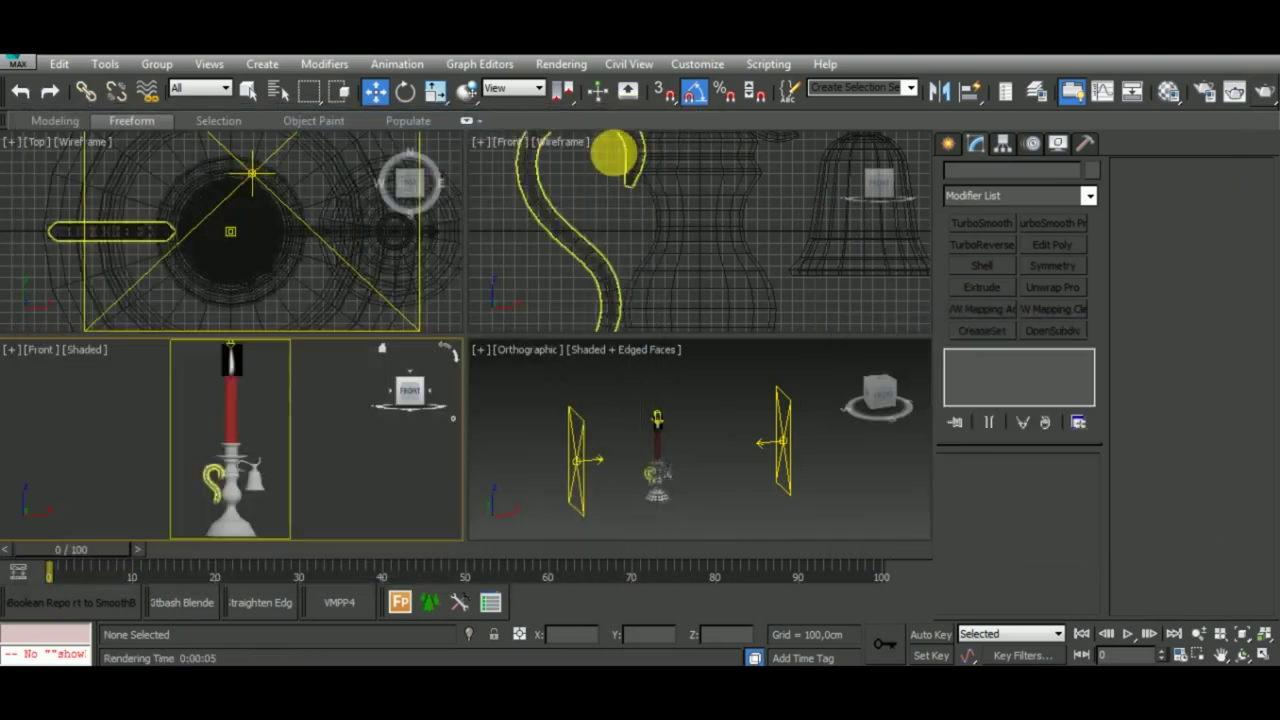
pyautogui.click(588, 458)
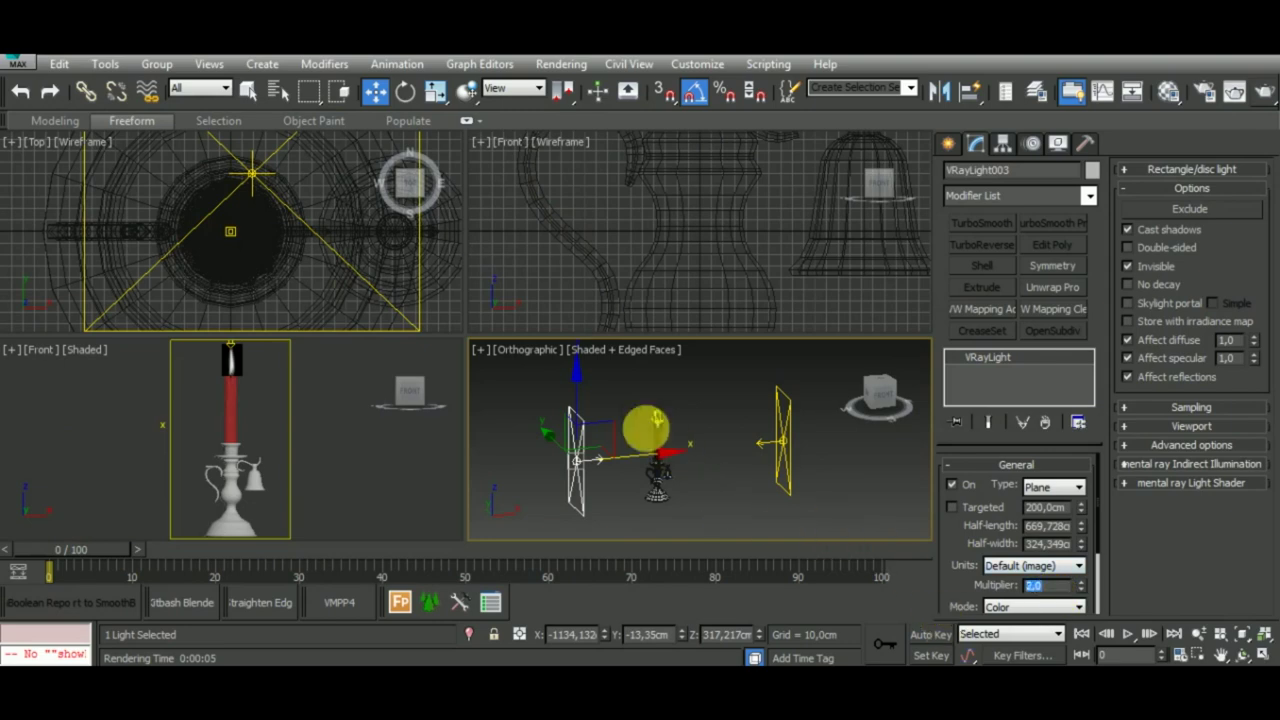
pyautogui.keyDown('alt'); pyautogui.moveTo(694, 380); pyautogui.dragTo(683, 430, button='middle'); pyautogui.keyUp('alt')
pyautogui.click(664, 366)
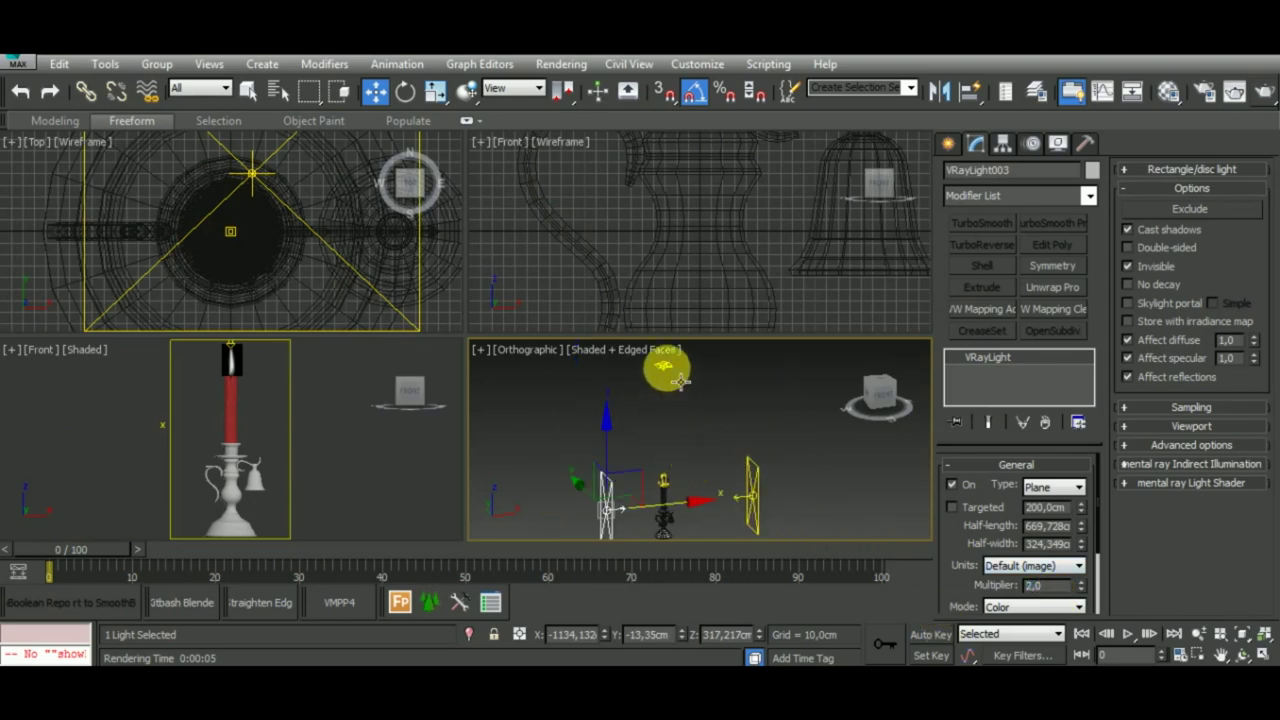
pyautogui.click(280, 465)
# Run two quick test renders of the candle from the front, stopping each early.
pyautogui.click(1265, 90)
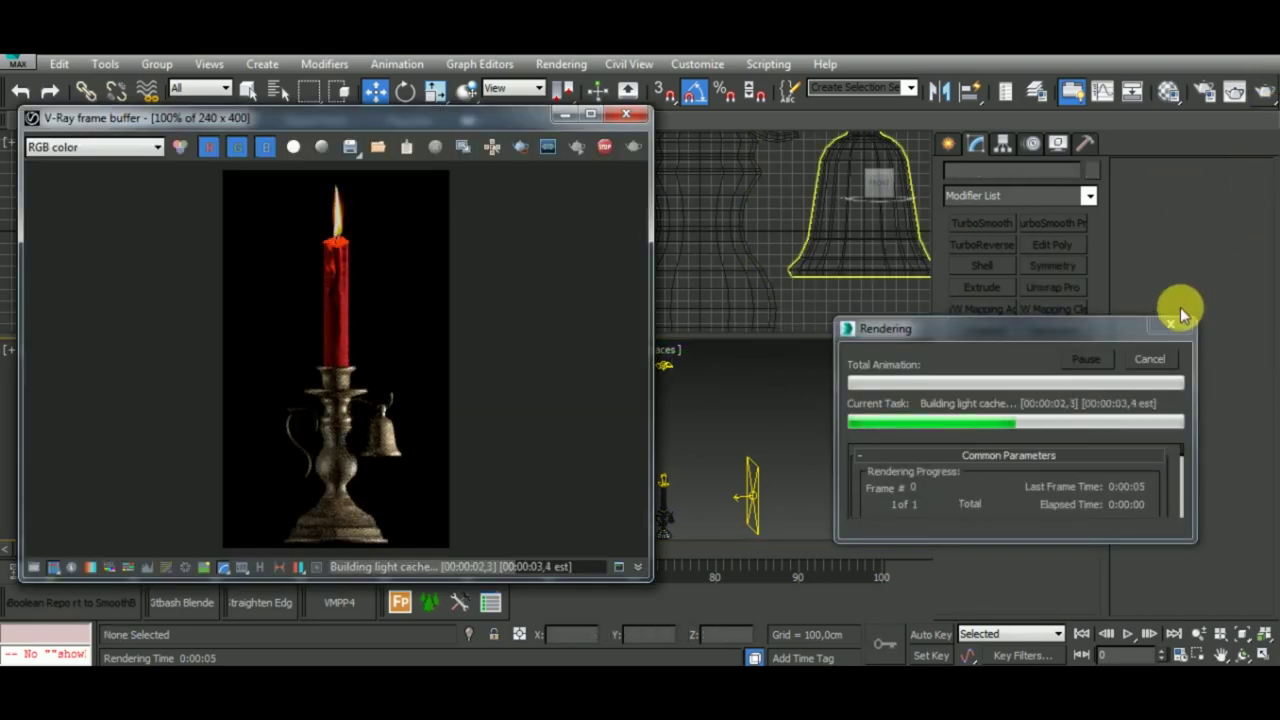
pyautogui.click(1148, 358)
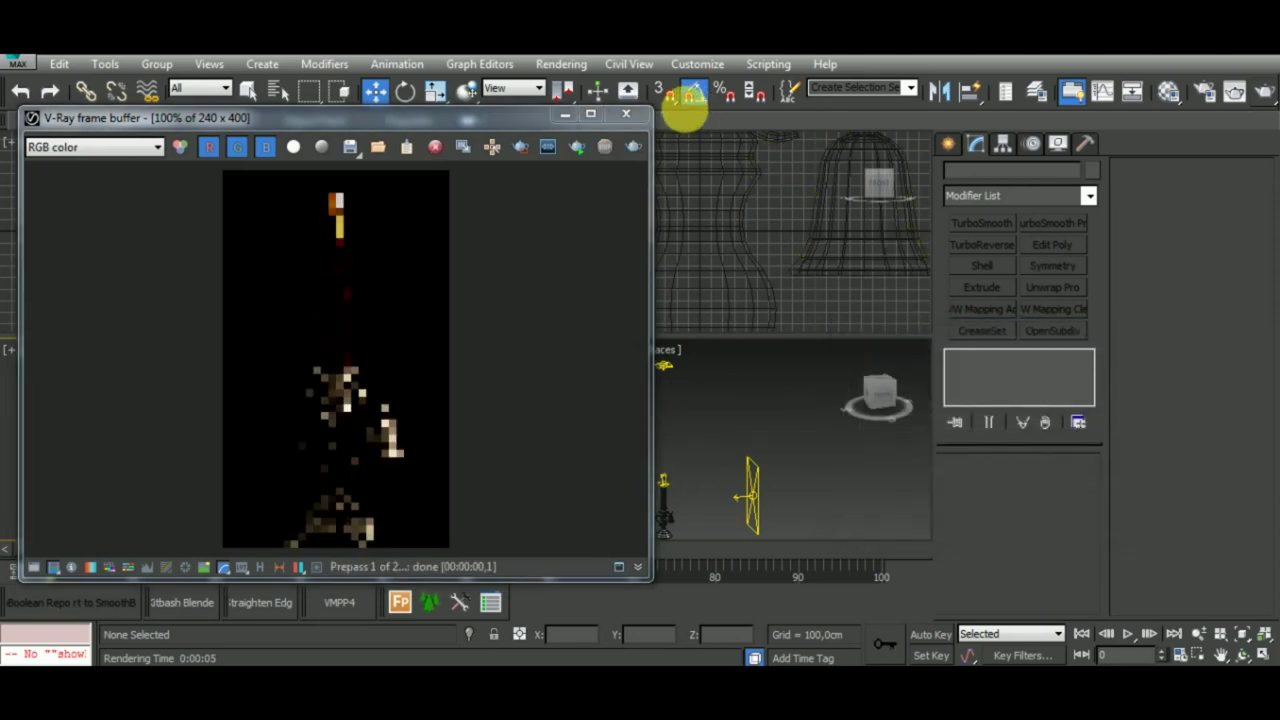
pyautogui.click(626, 113)
pyautogui.click(666, 390)
pyautogui.click(357, 400)
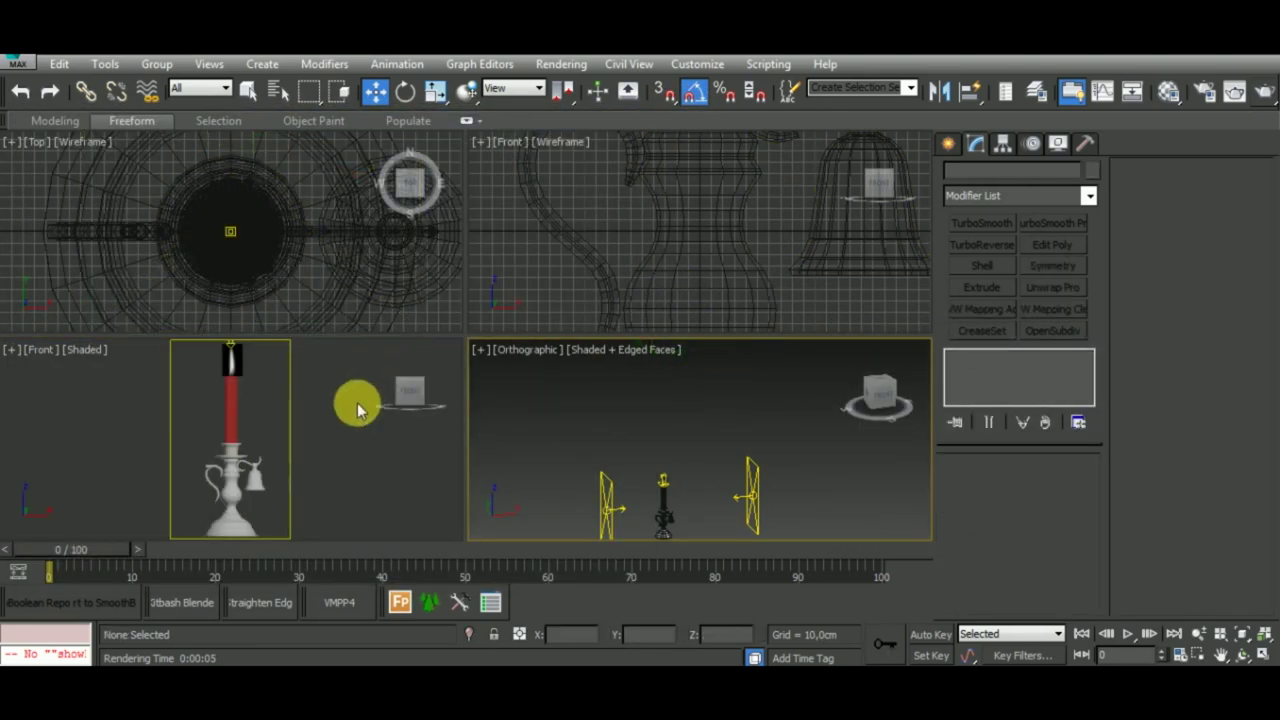
pyautogui.click(1240, 92)
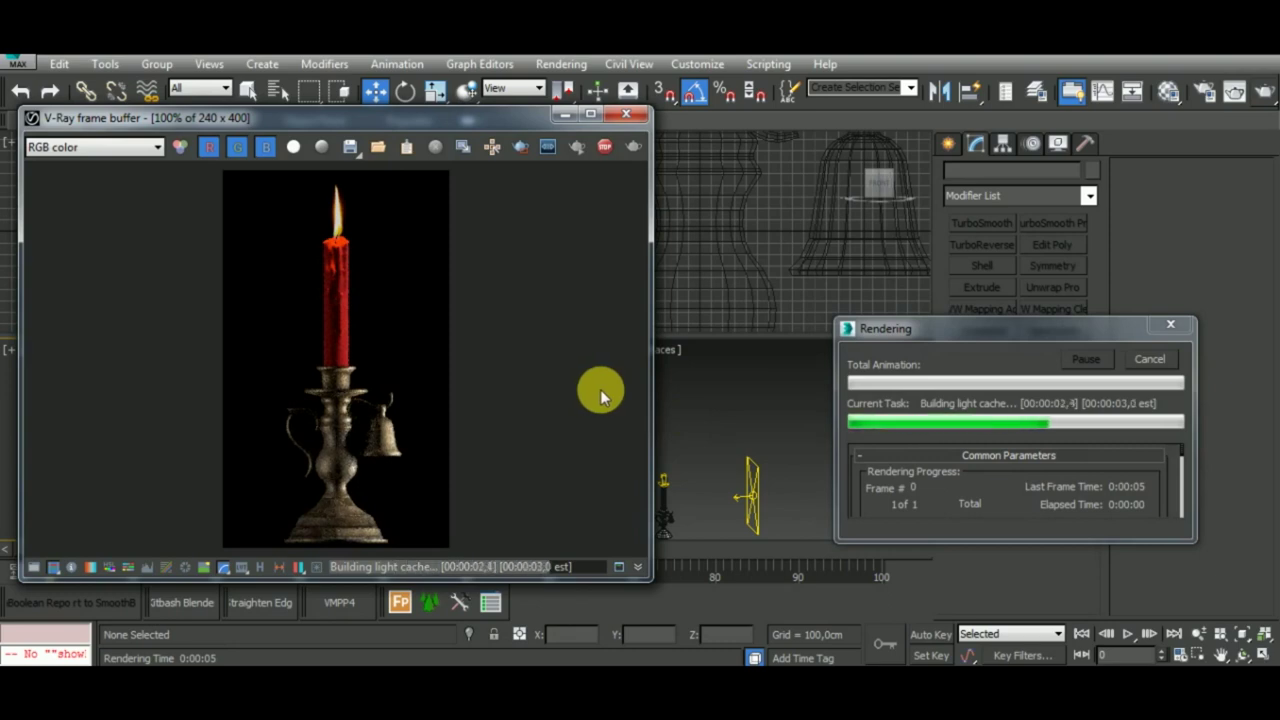
pyautogui.click(1150, 360)
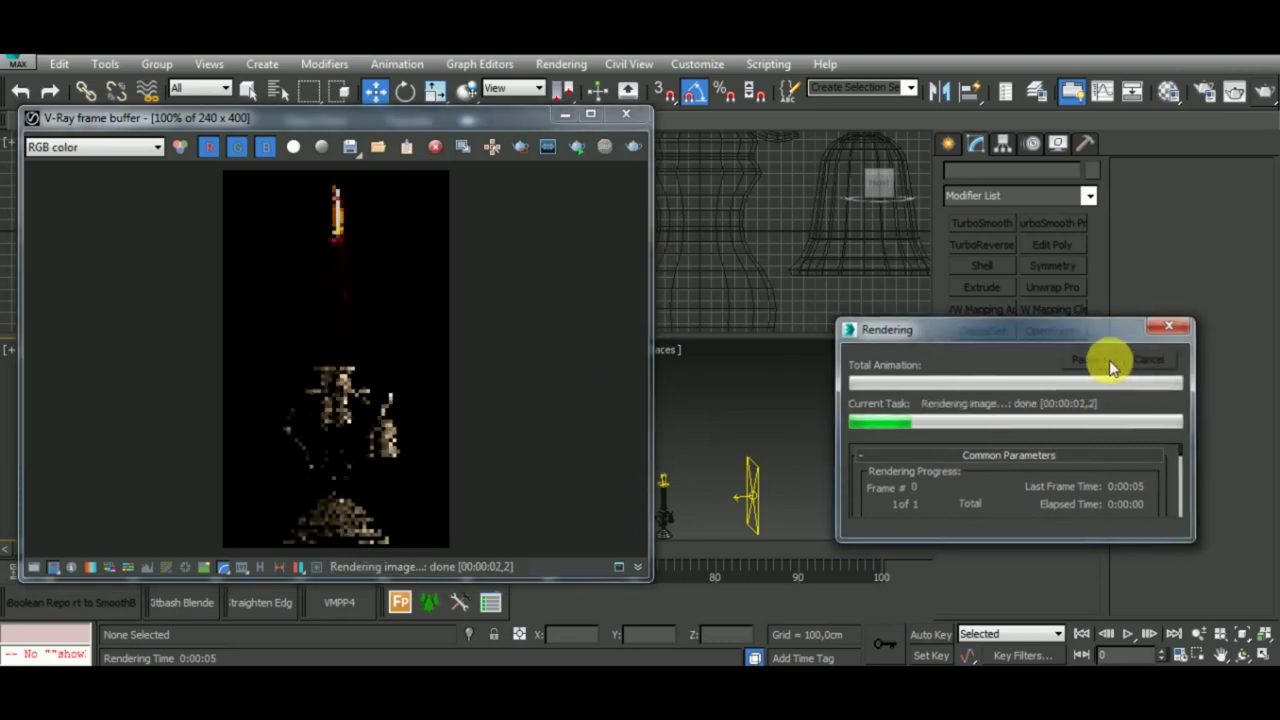
pyautogui.click(626, 113)
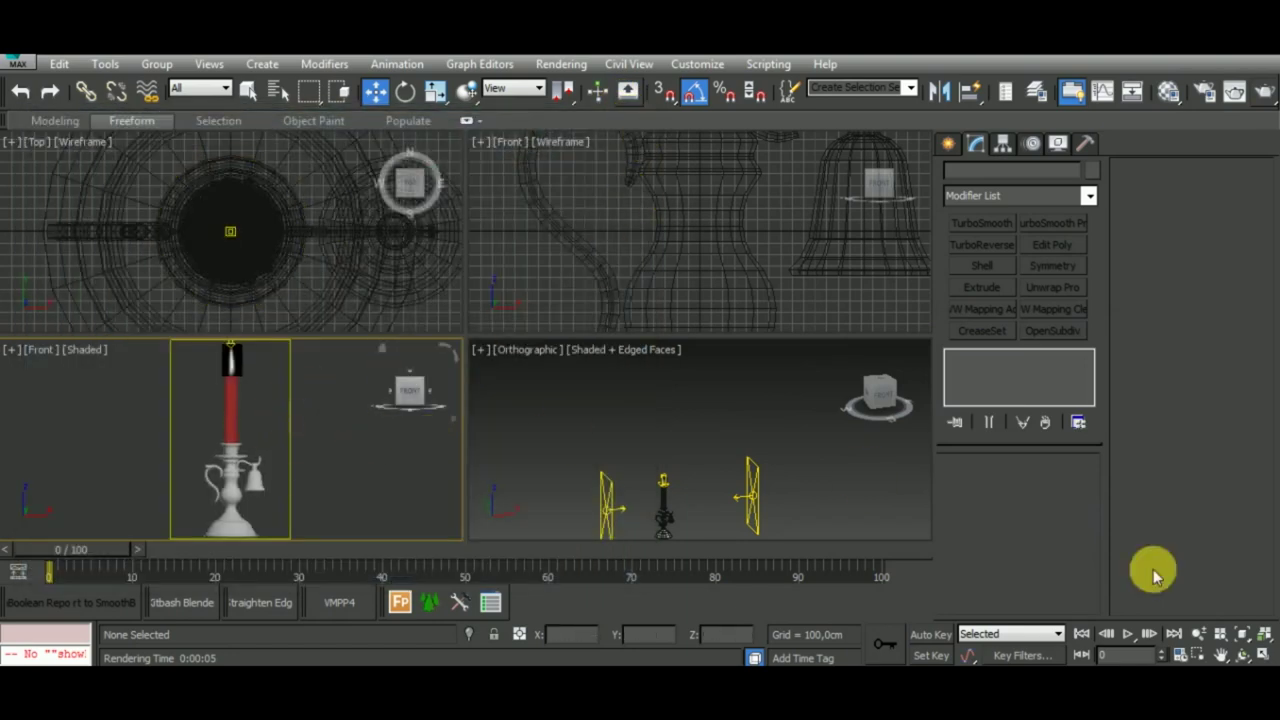